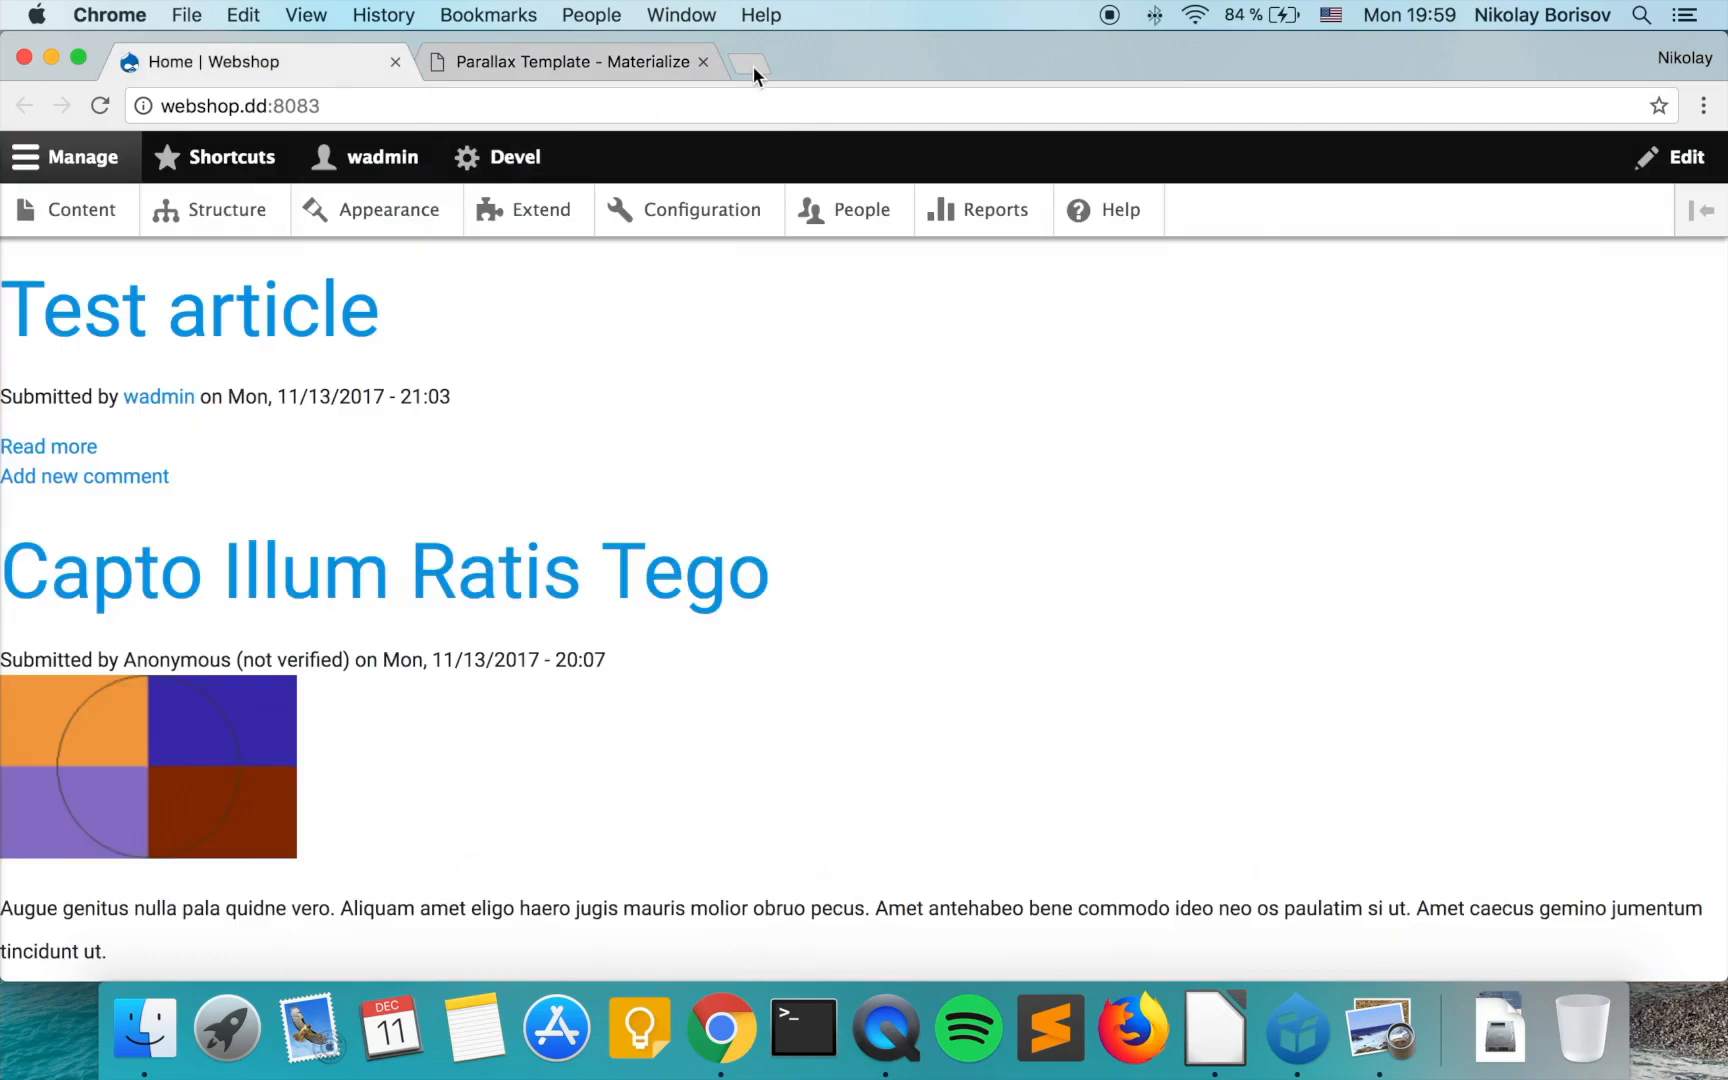
Open drupal.org in a new browser tab and go to the listing of all modules under Download & Extend.
key("super+t")
type("drupal.org")
key("Return")
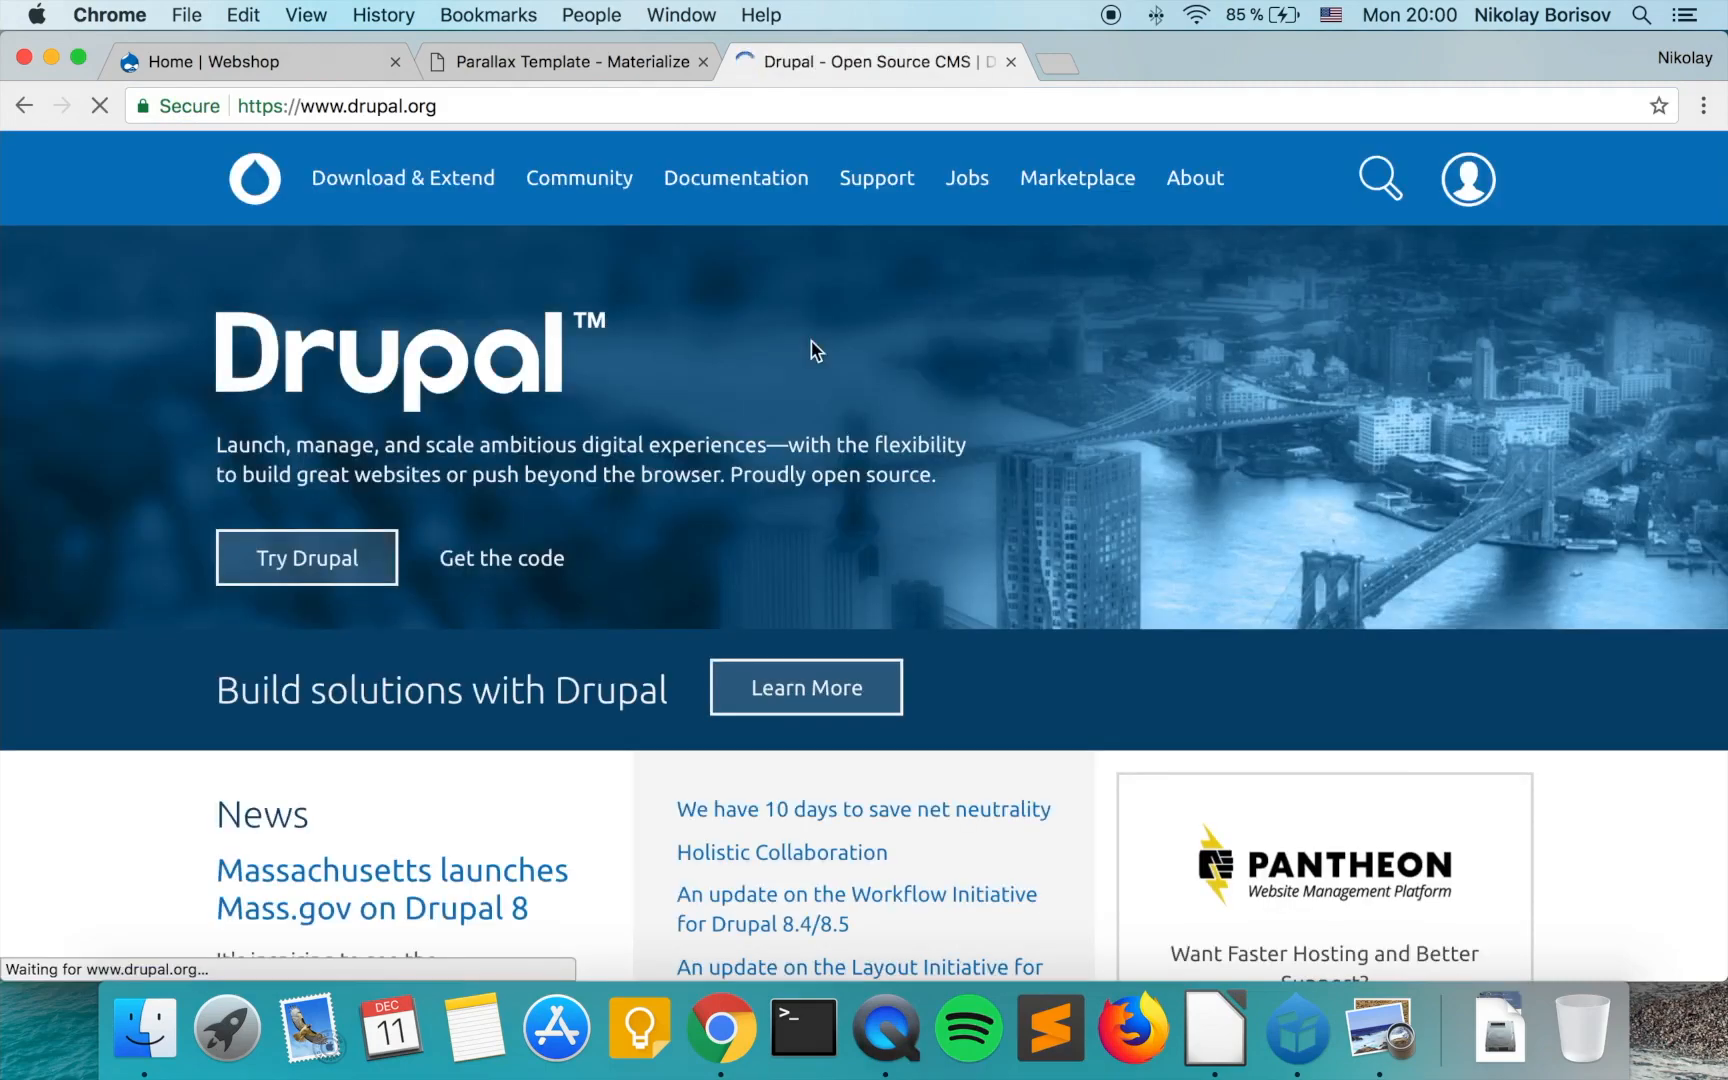
left_click(388, 180)
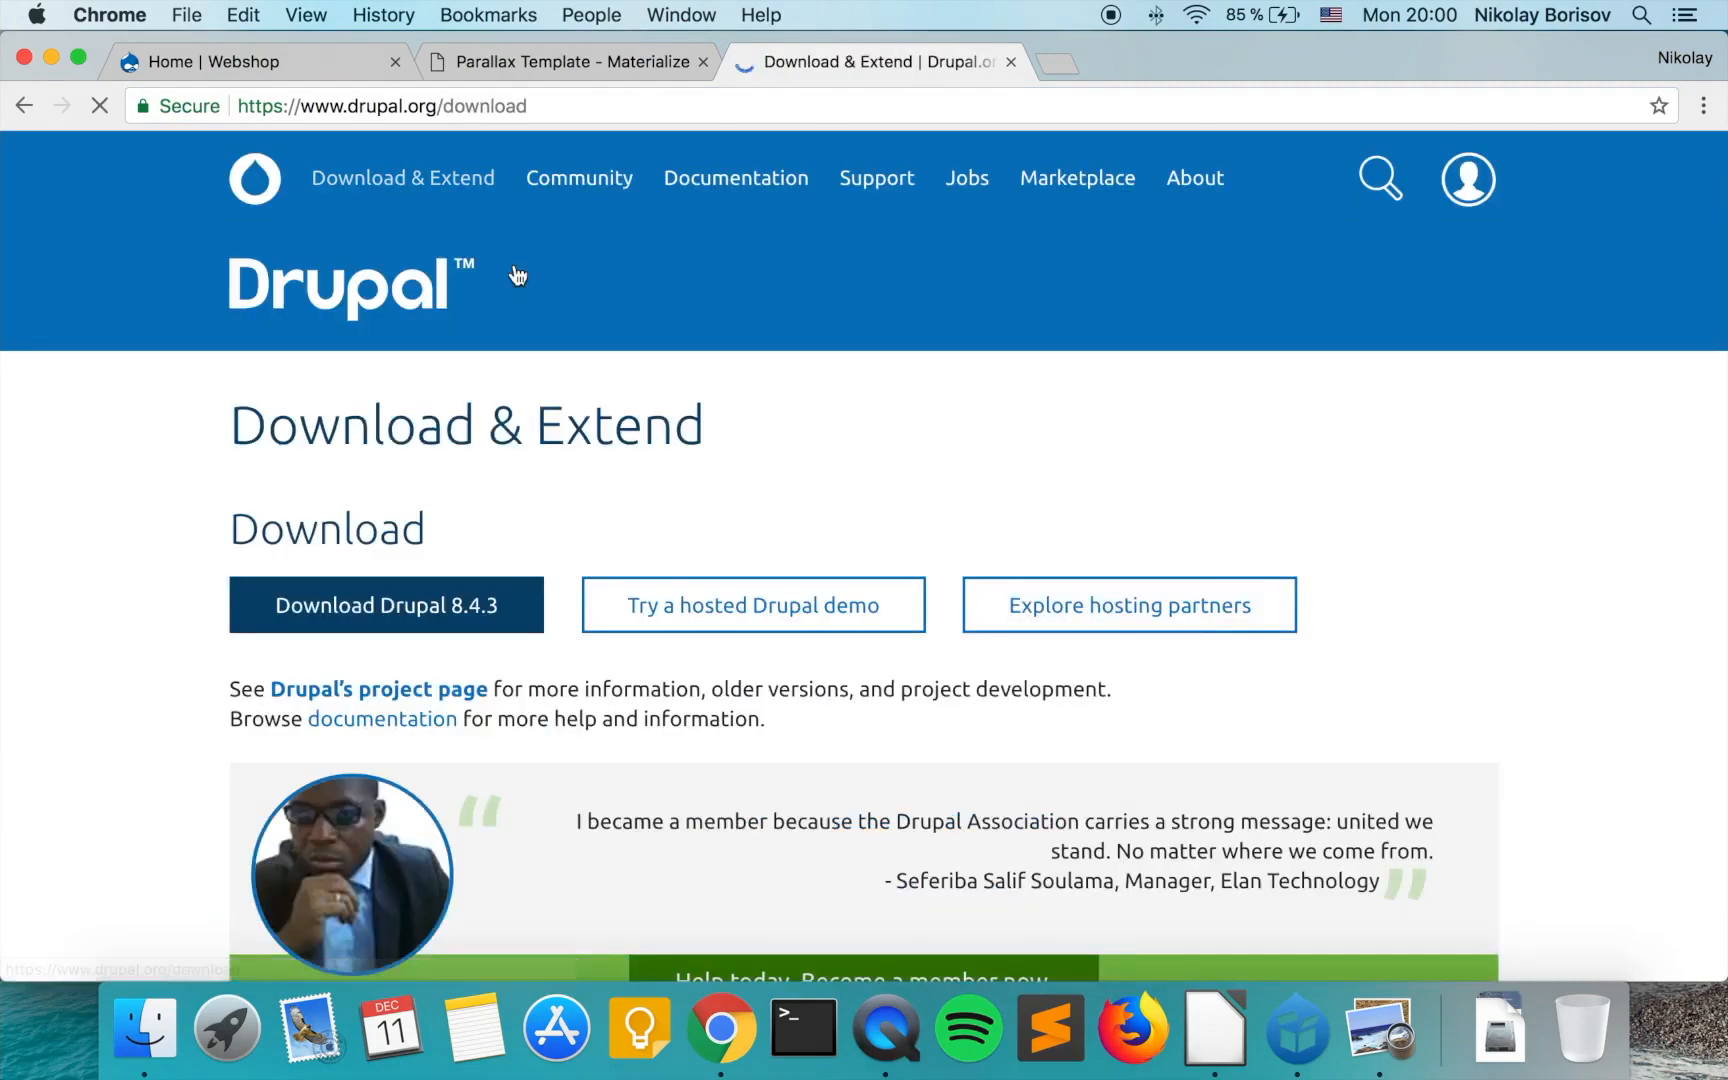
scroll(438, 455, "down", 10)
left_click(420, 493)
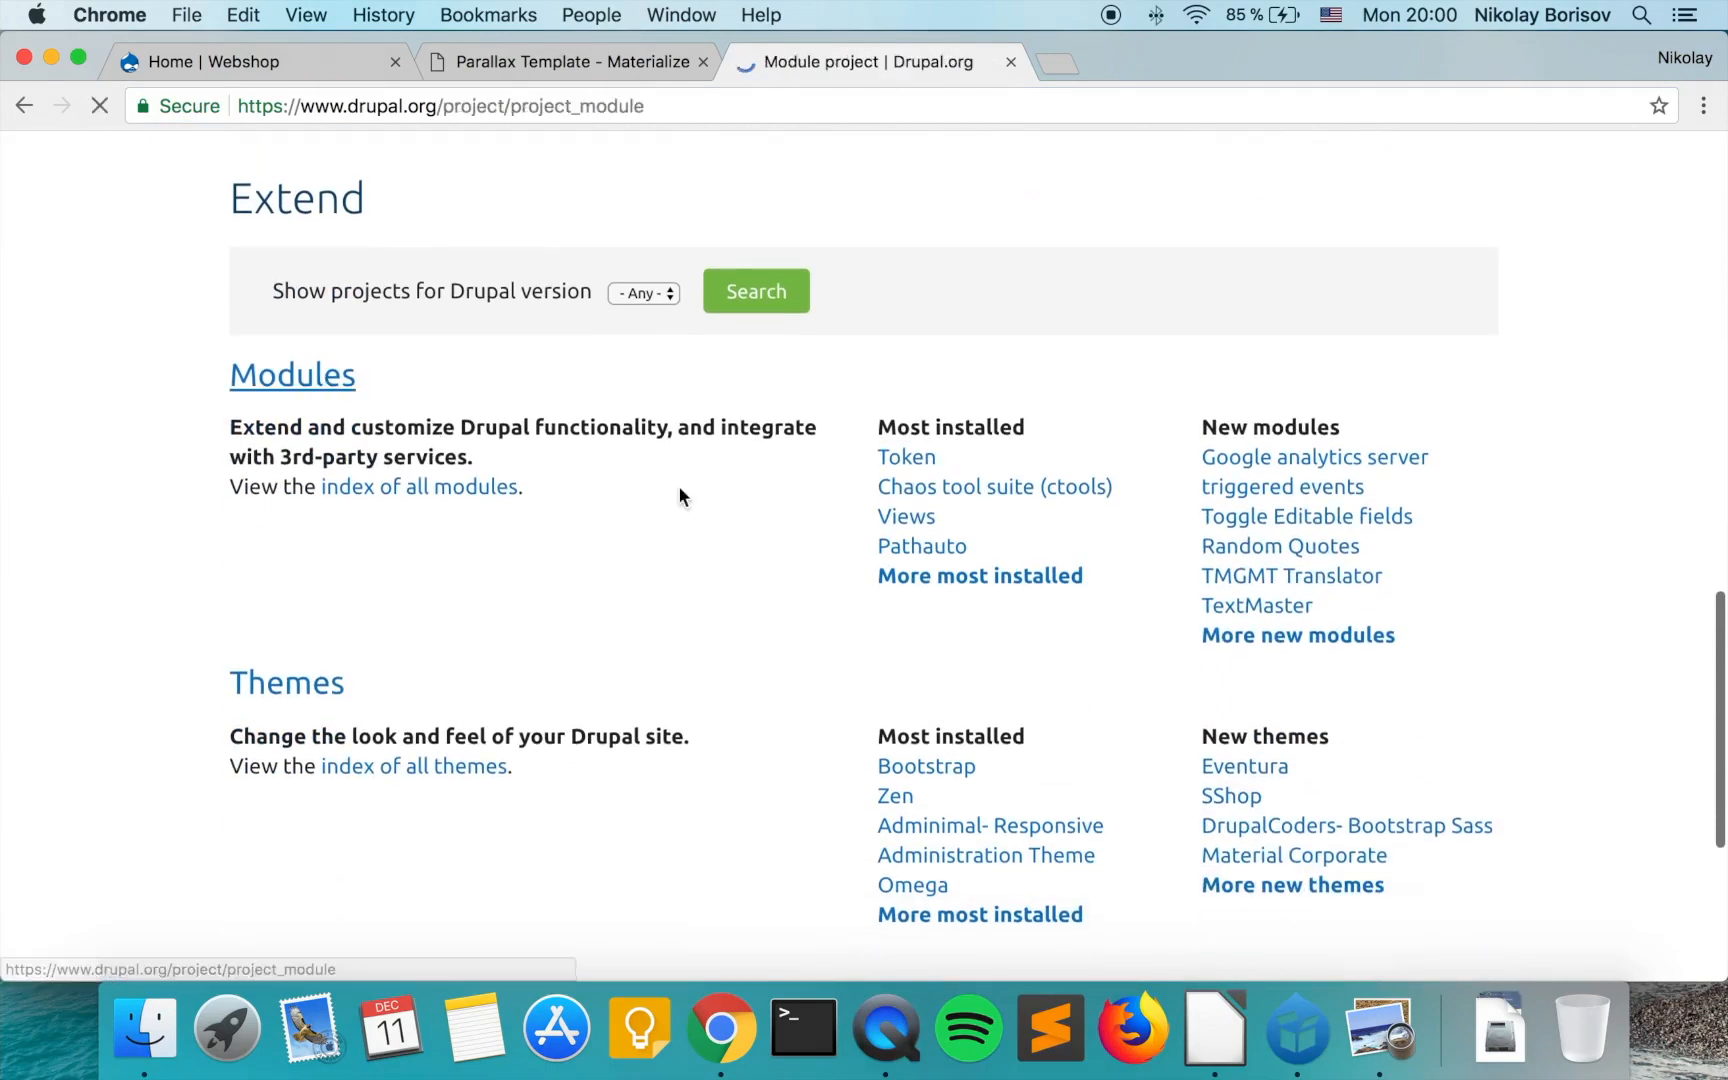
Search the Drupal modules for "paragraphs" and open the Paragraphs project page.
scroll(663, 494, "down", 3)
left_click(522, 701)
type("paragraphs")
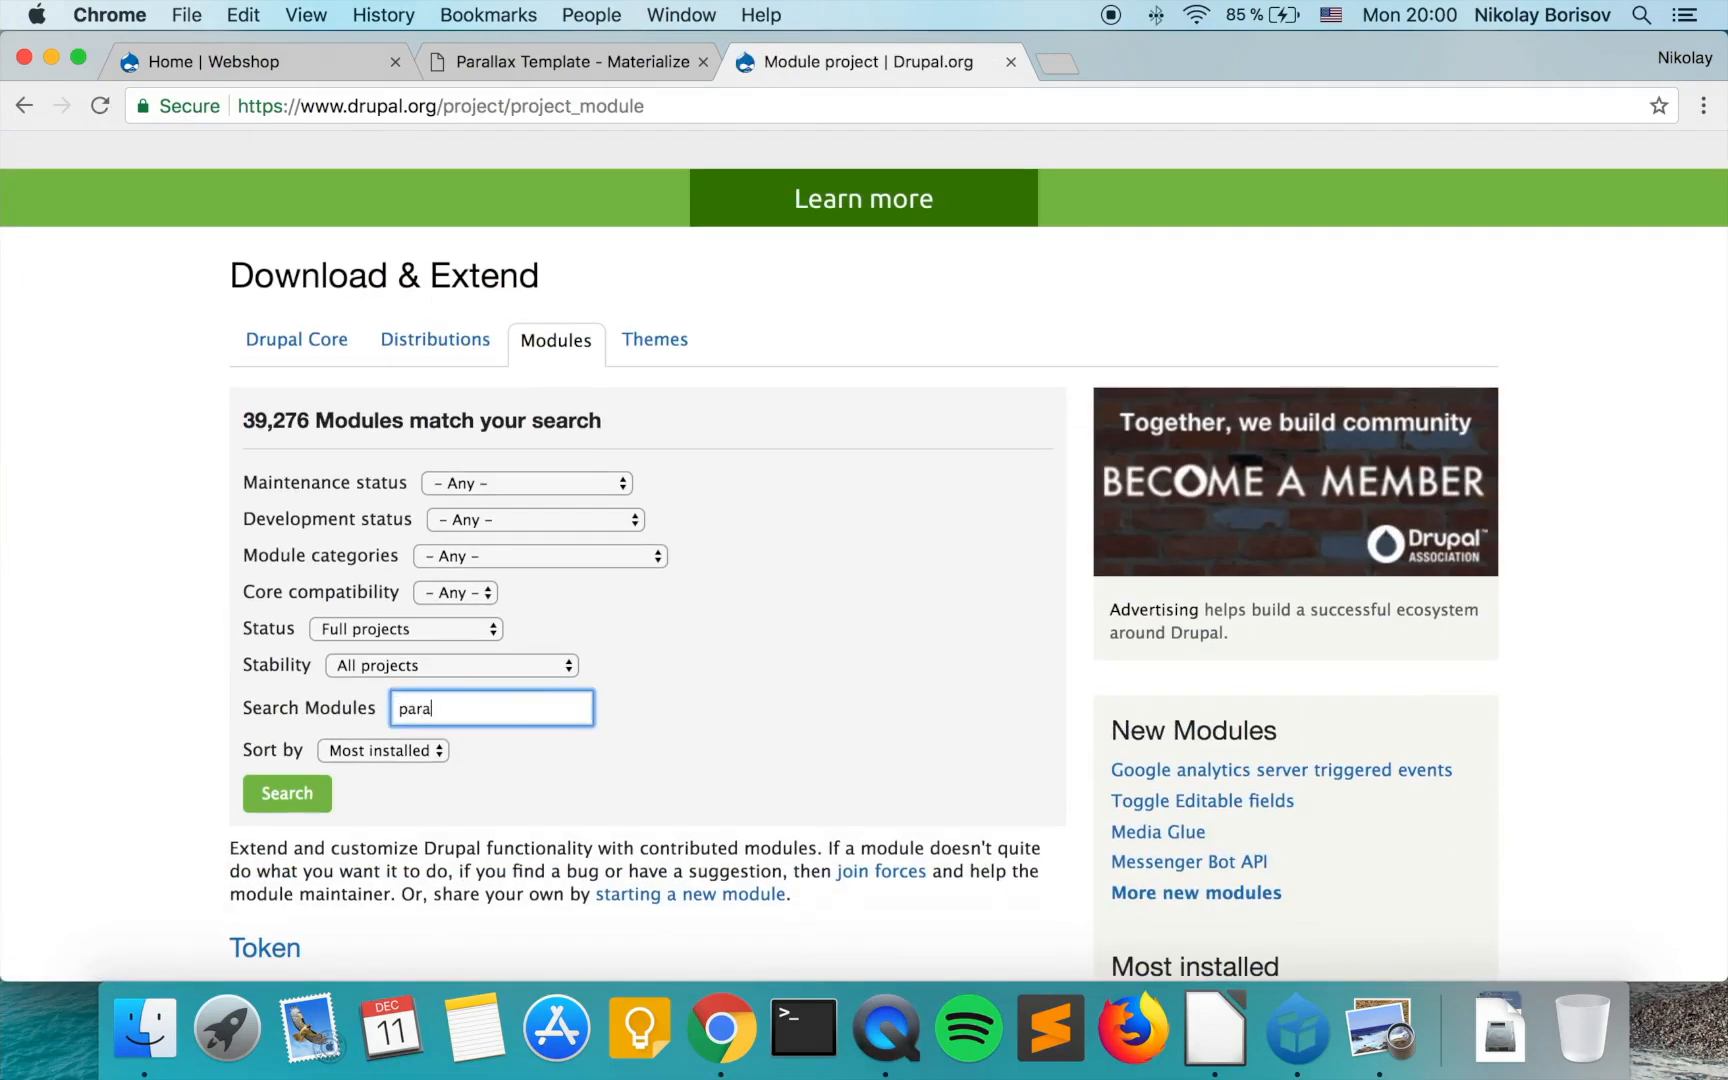
key("Return")
scroll(535, 693, "down", 10)
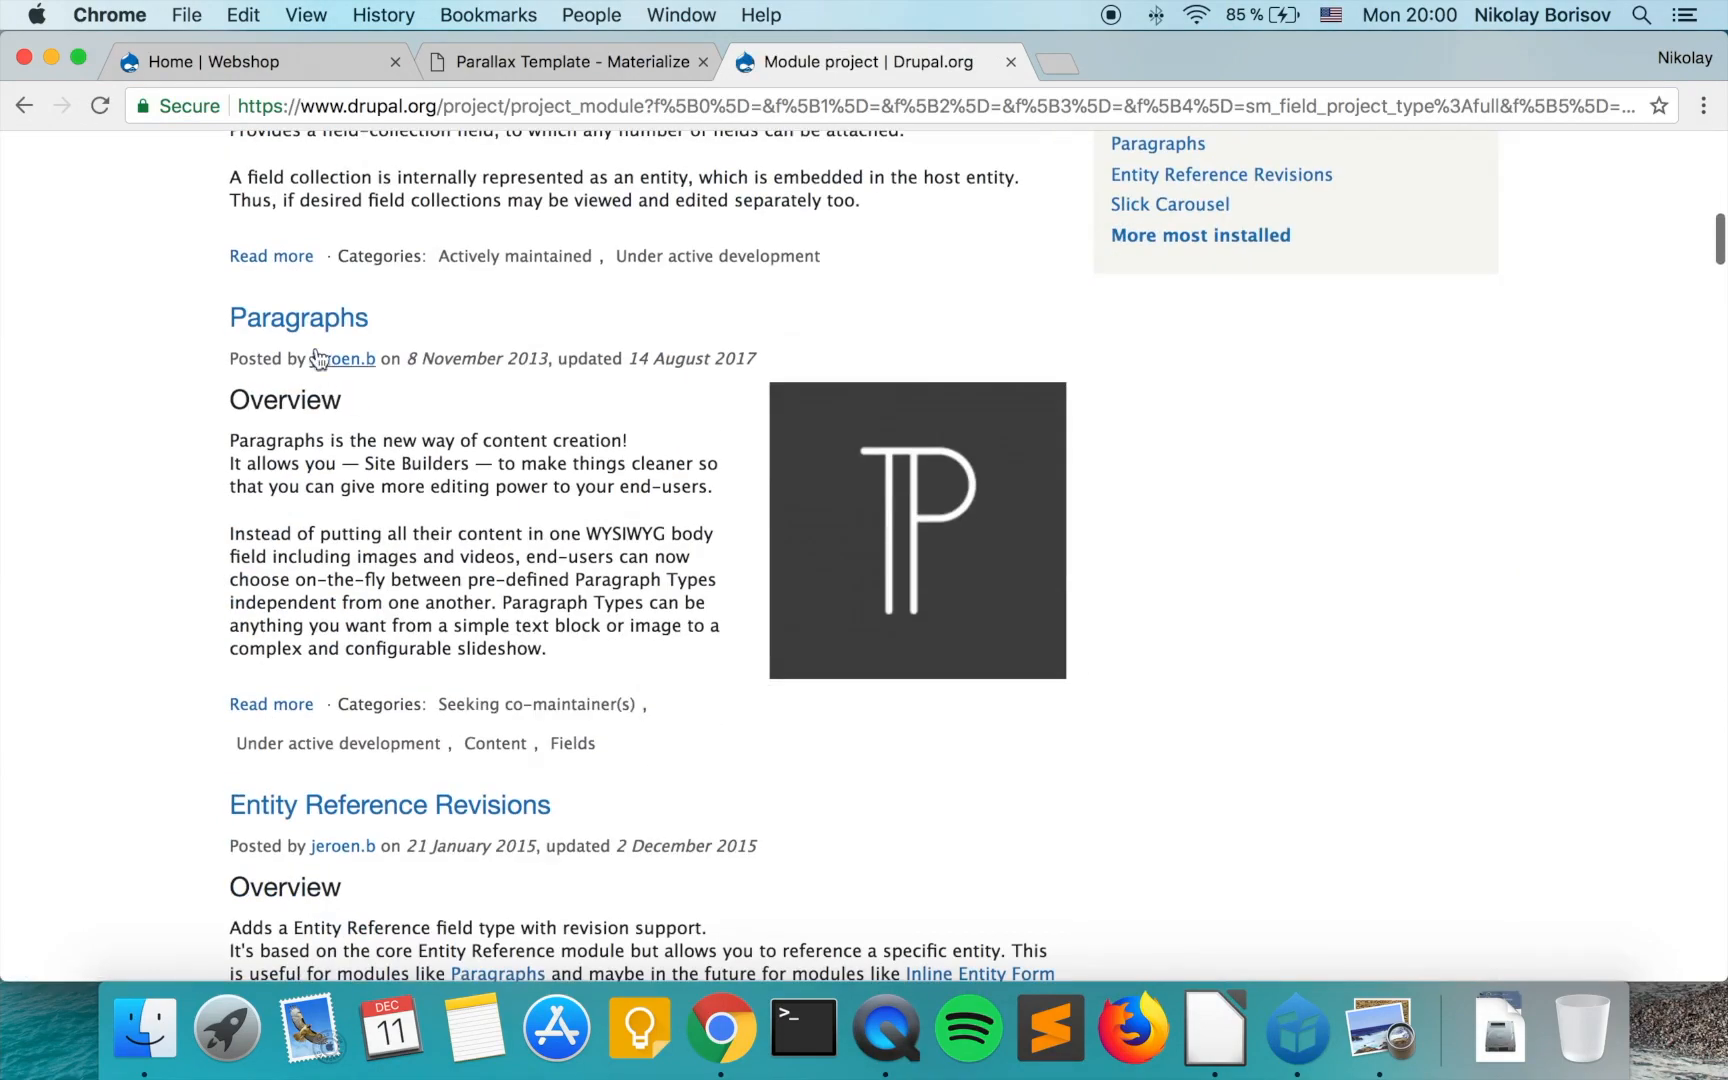
left_click(300, 318)
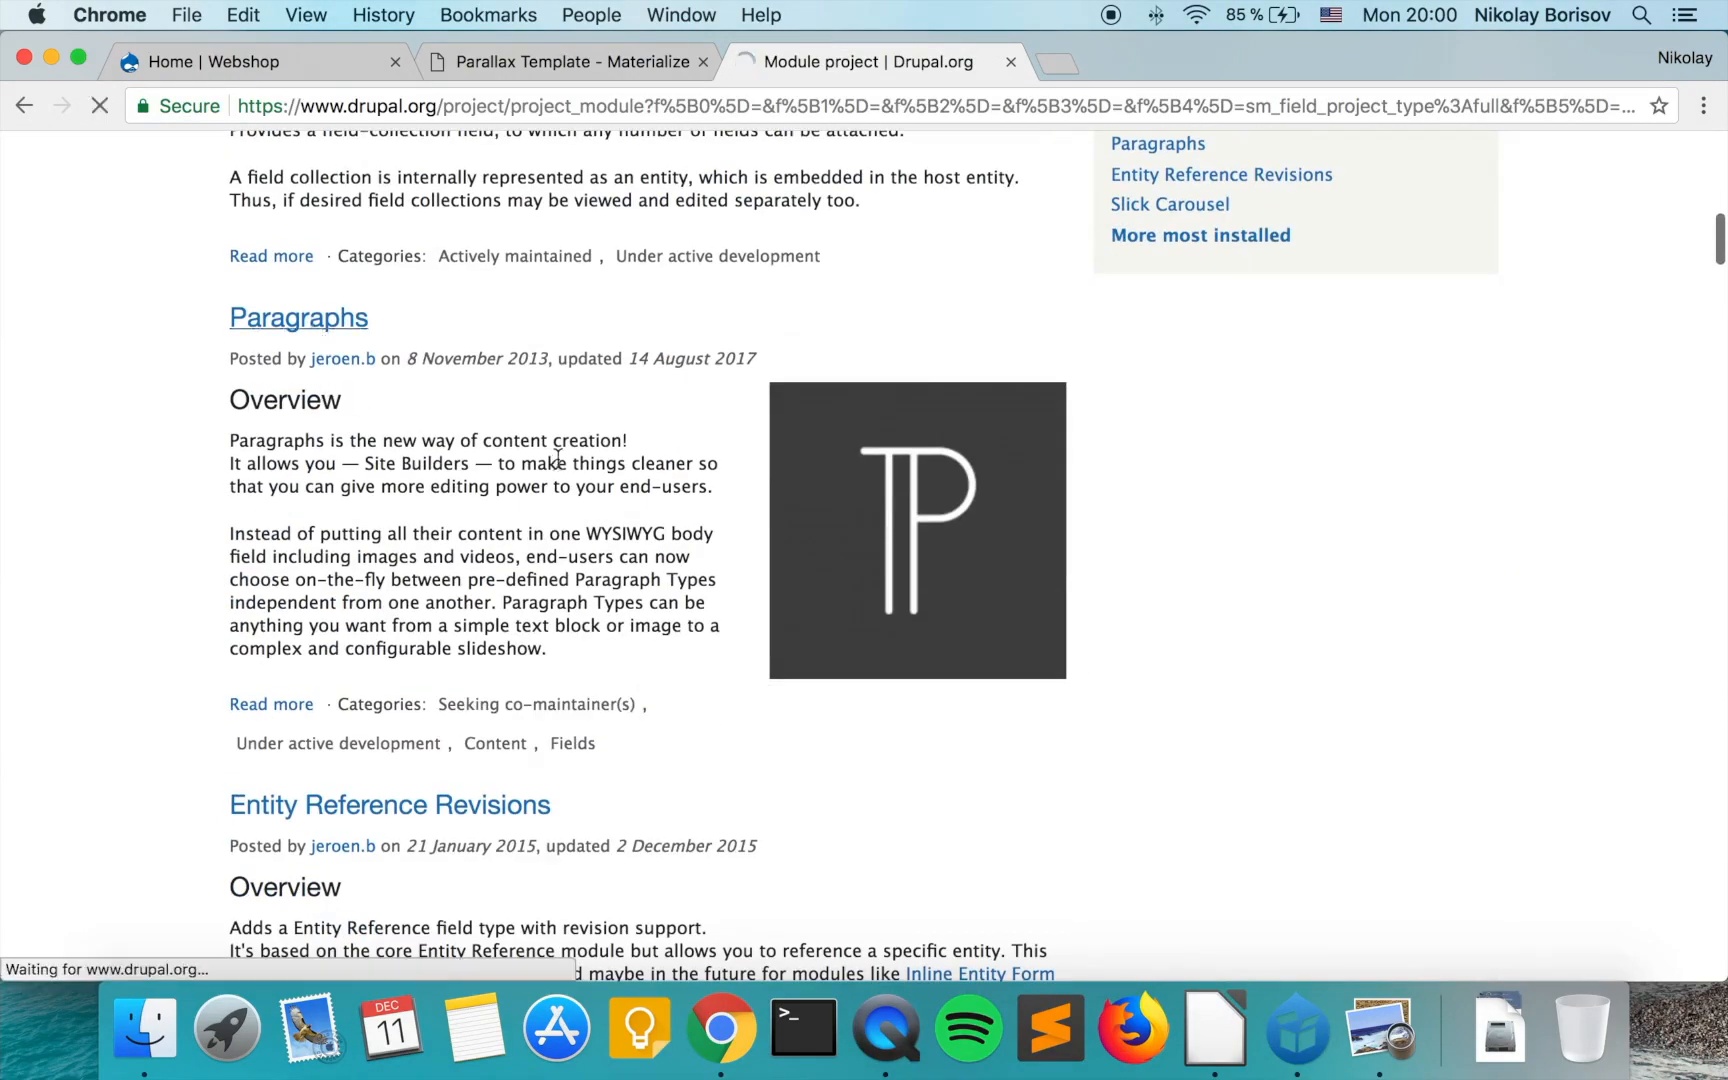
Download the Paragraphs 8.x-1.2 tar.gz release into a new "contrib" folder inside webshop's modules folder.
scroll(566, 481, "down", 8)
scroll(566, 481, "down", 15)
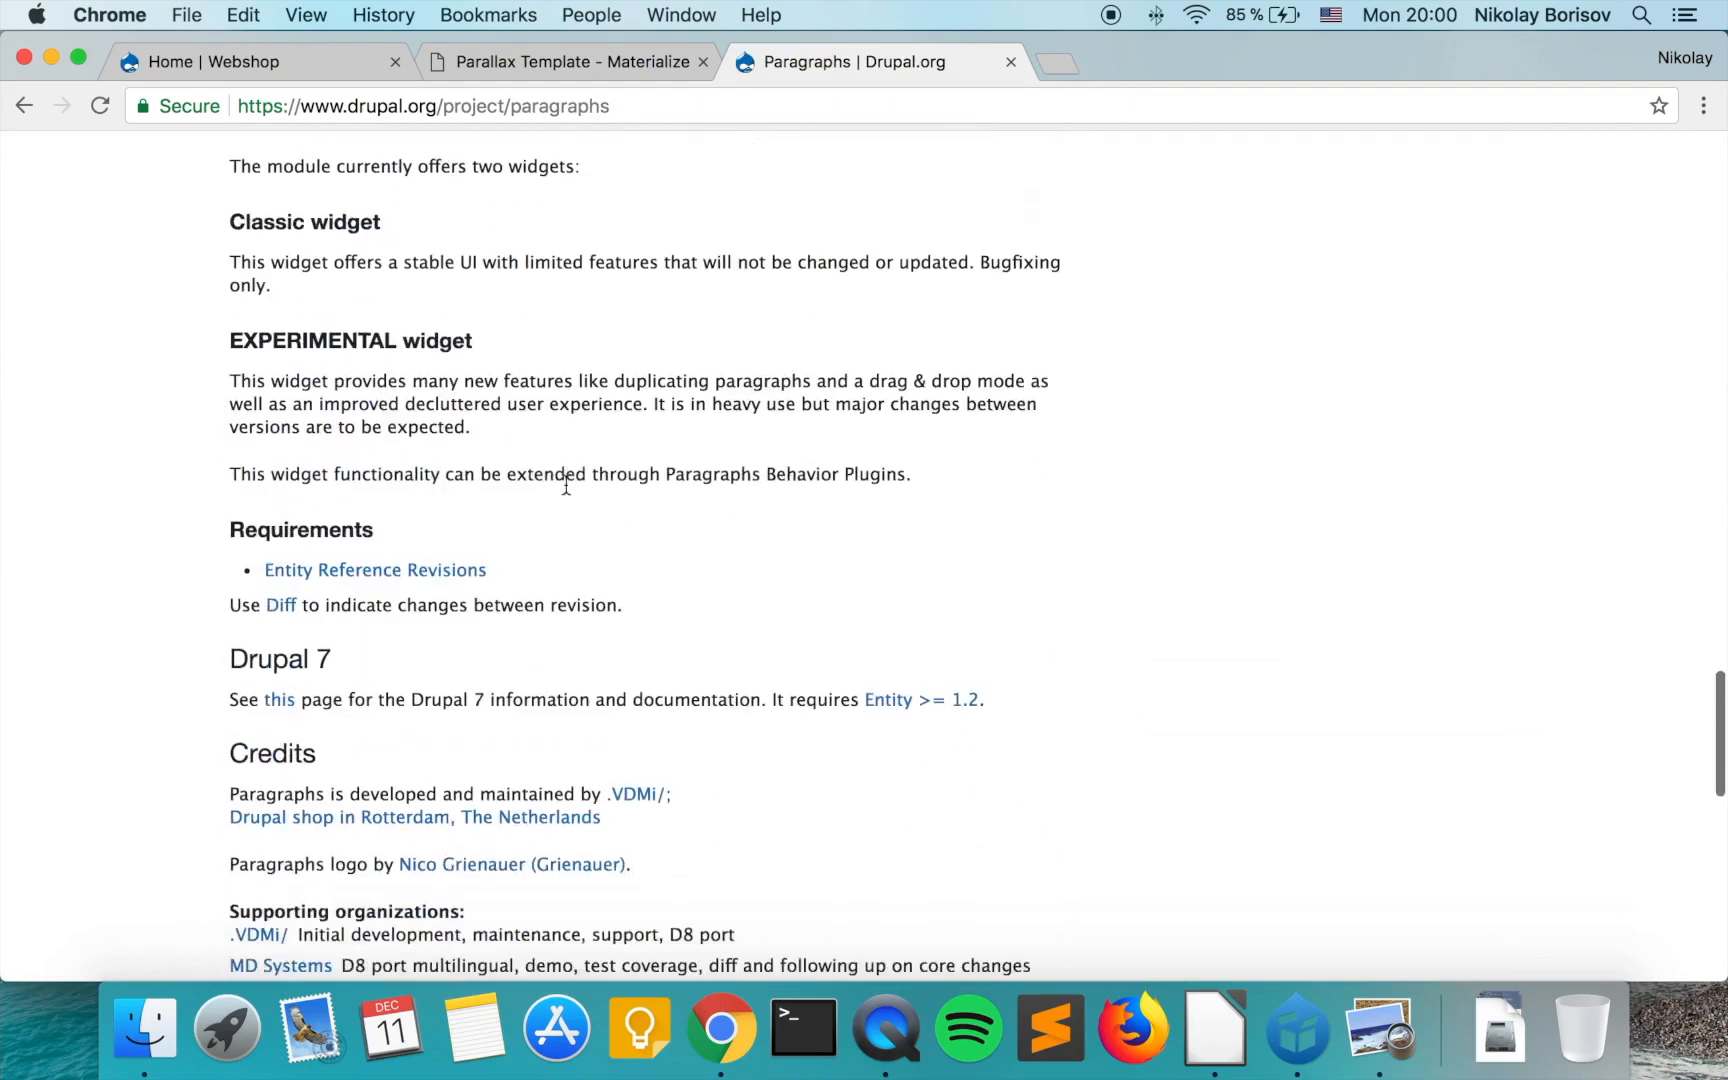
left_click(343, 548)
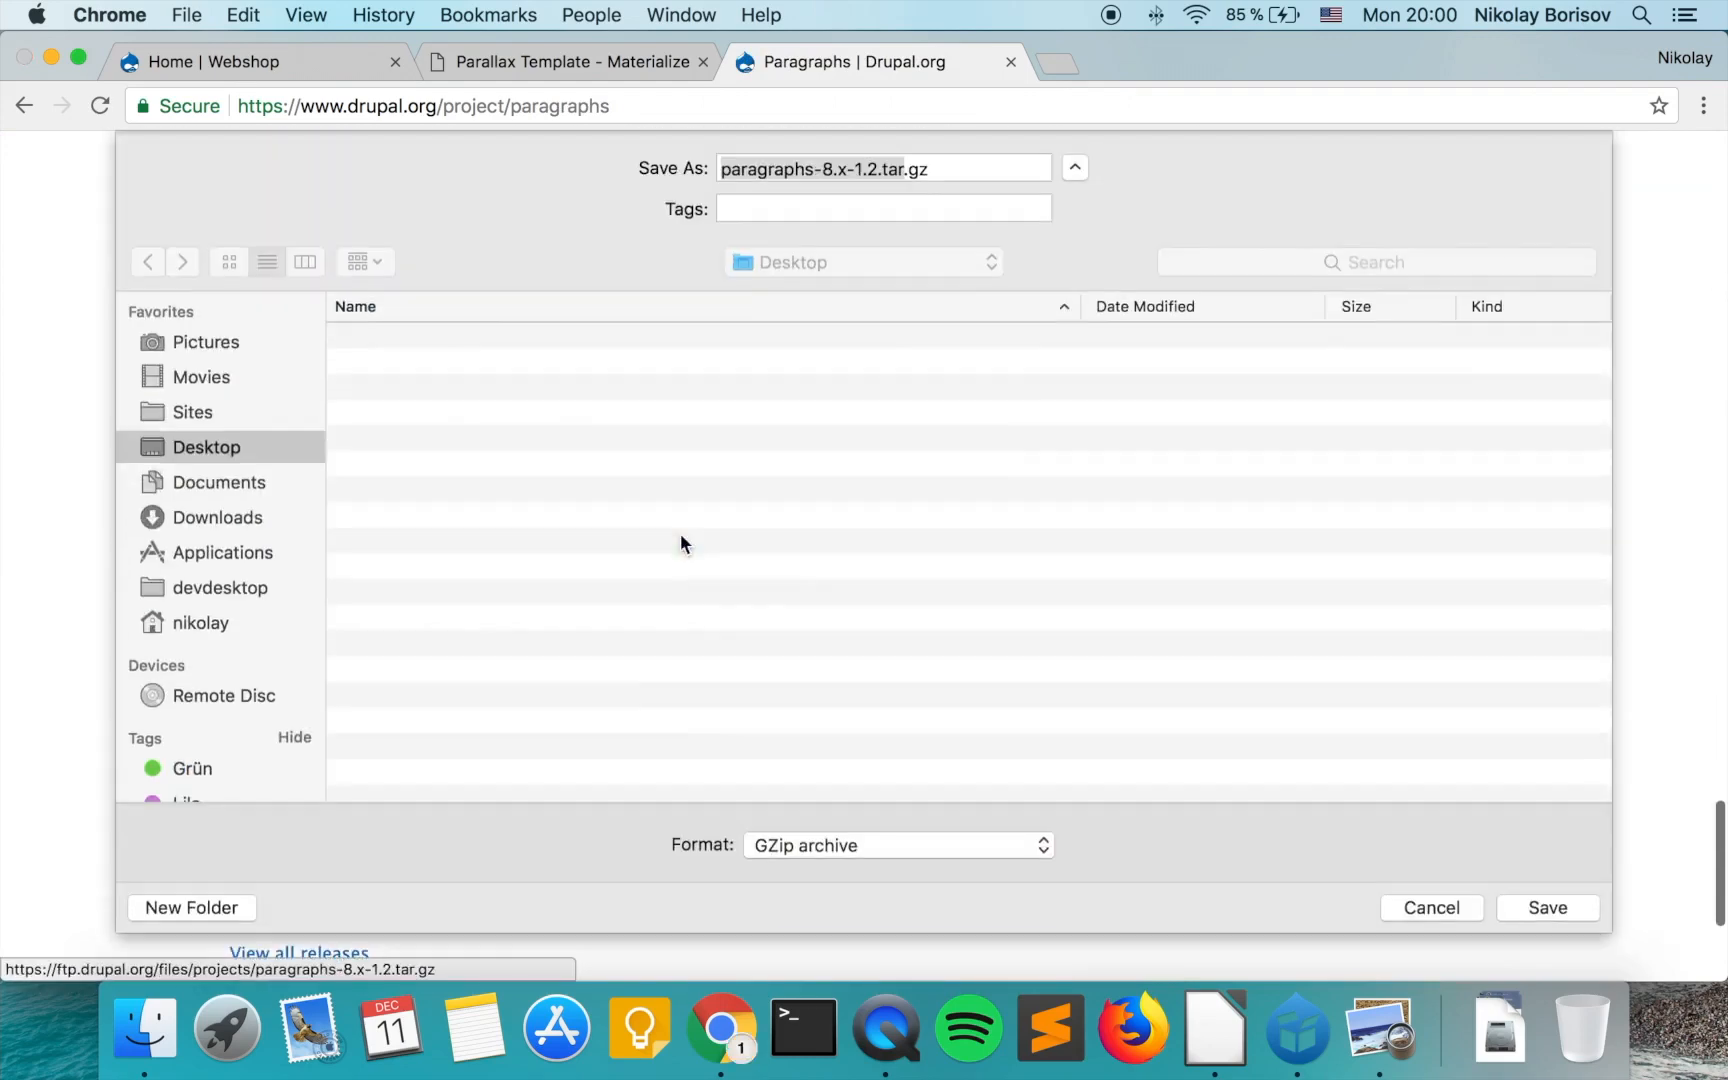
double_click(388, 394)
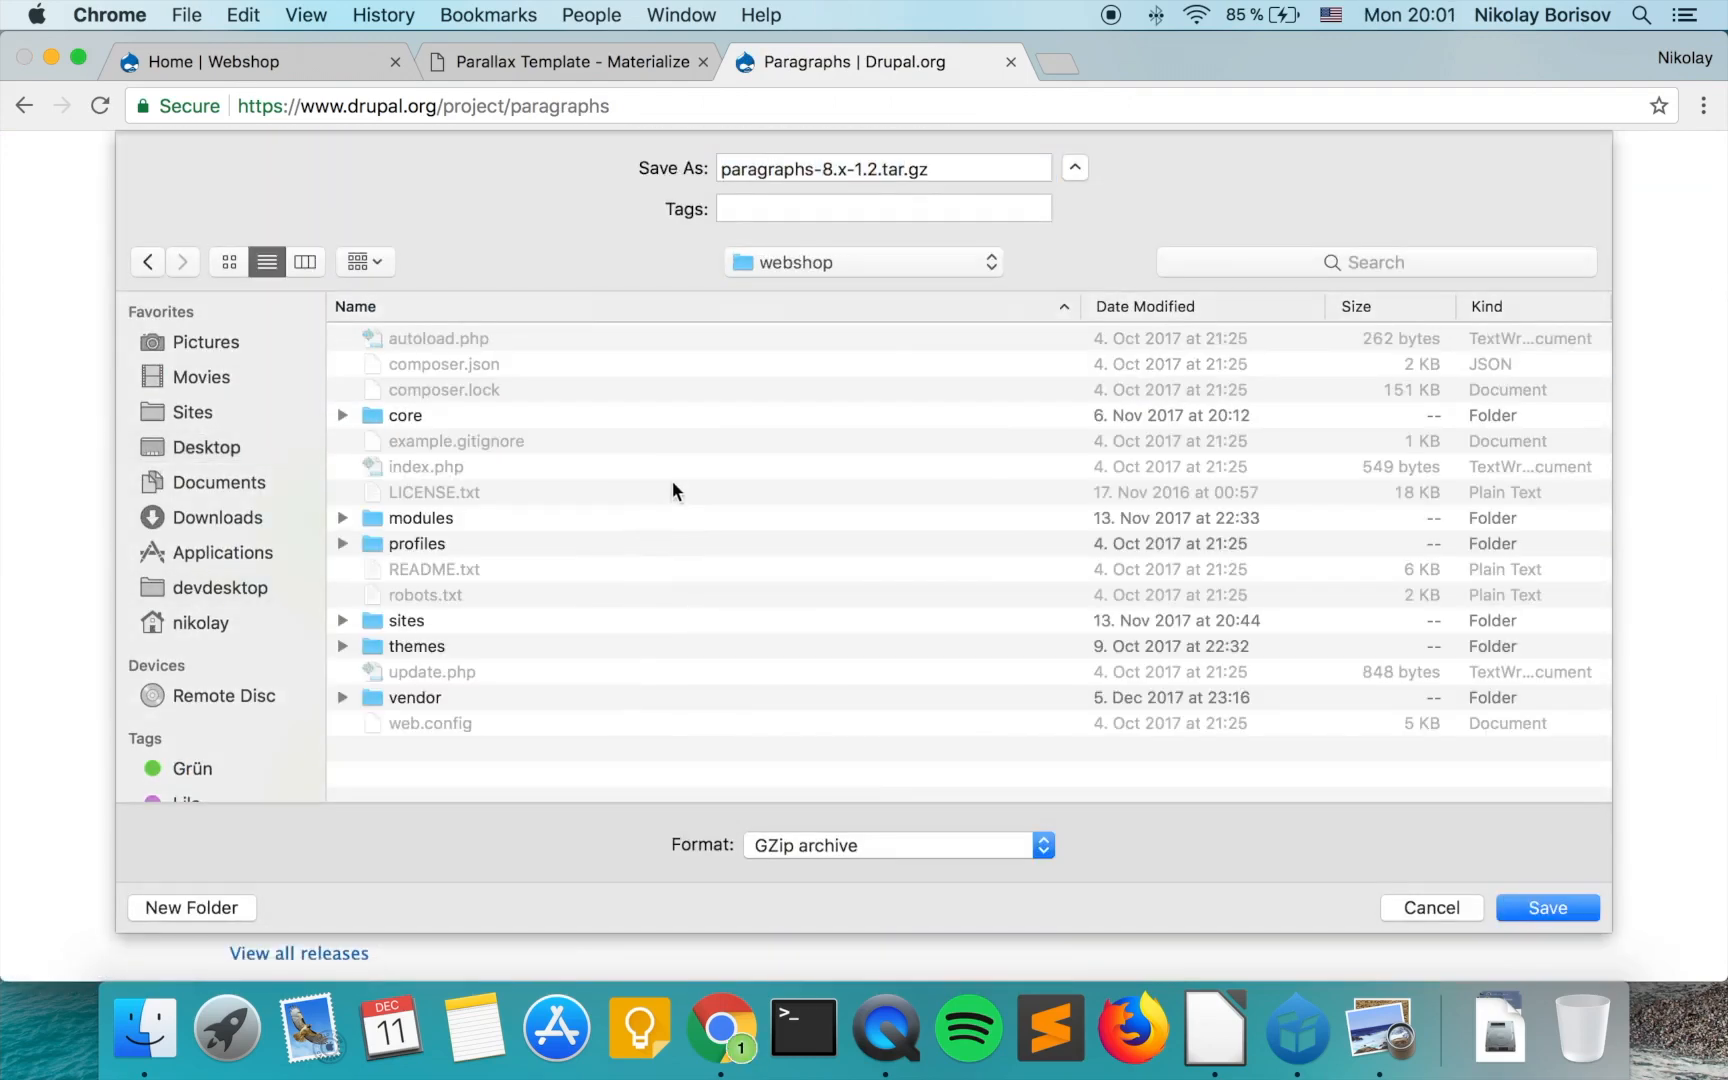
double_click(456, 517)
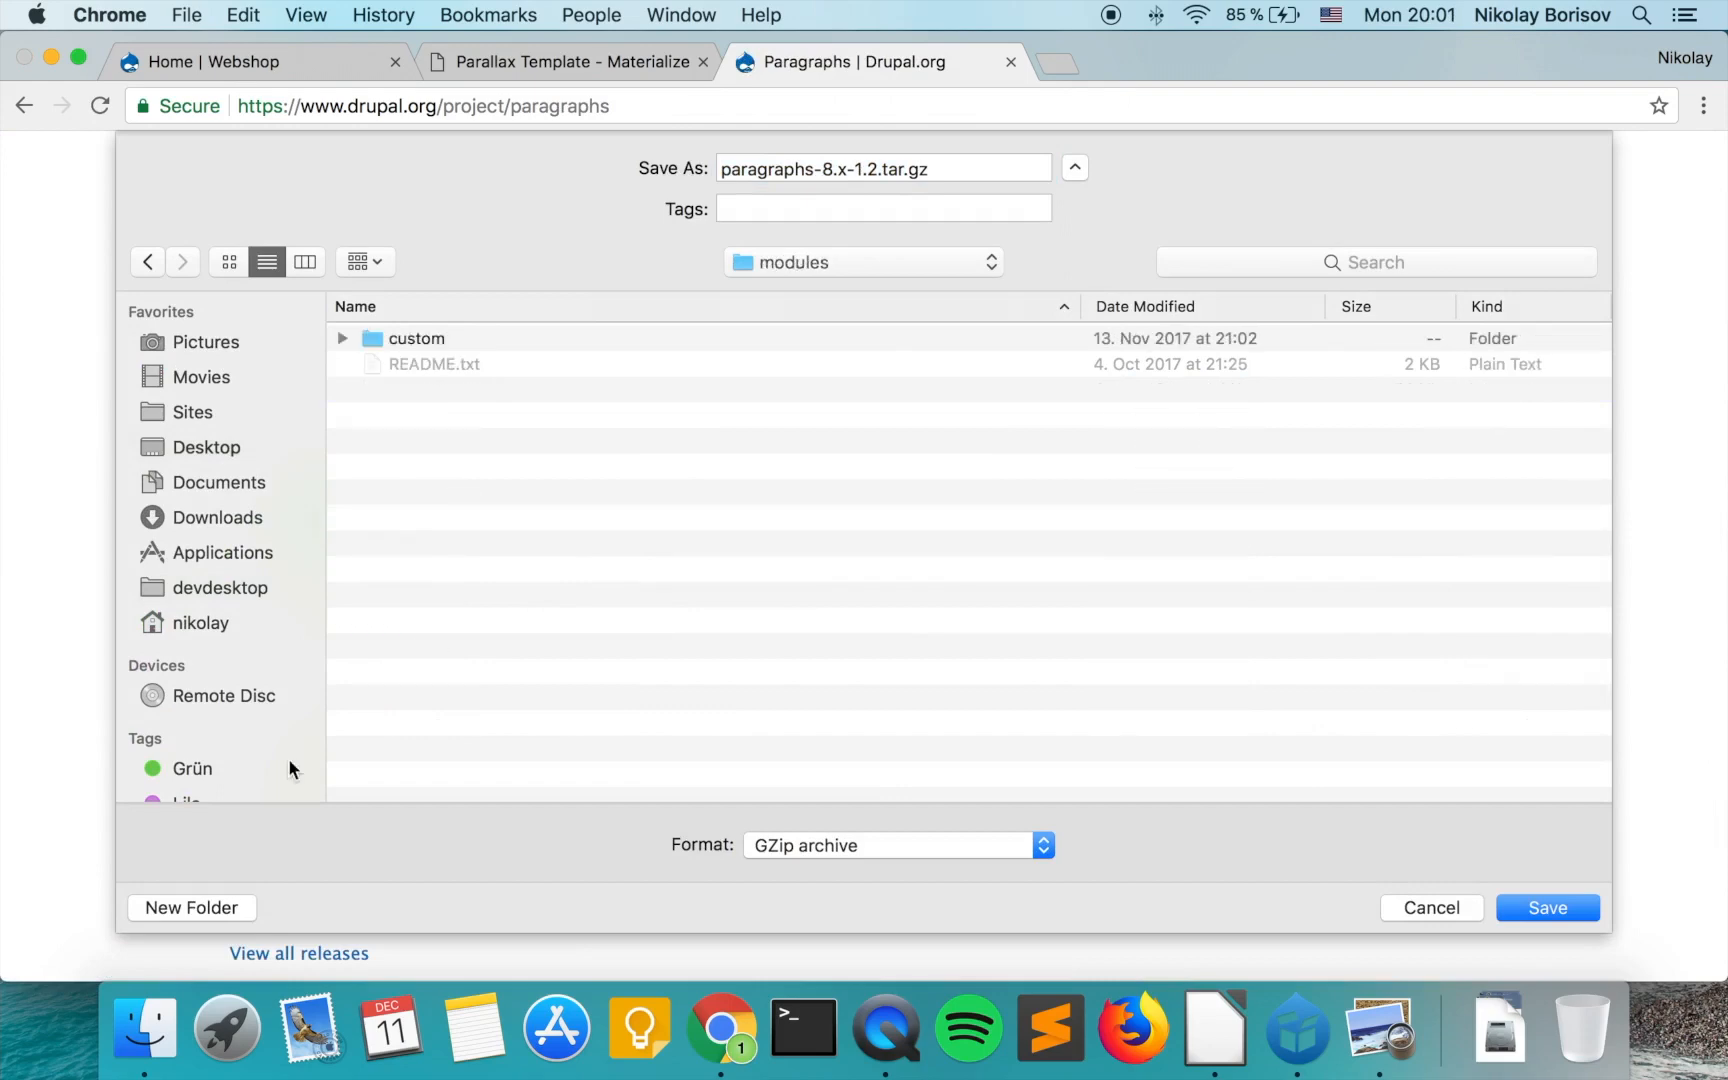
left_click(232, 908)
type("contrib")
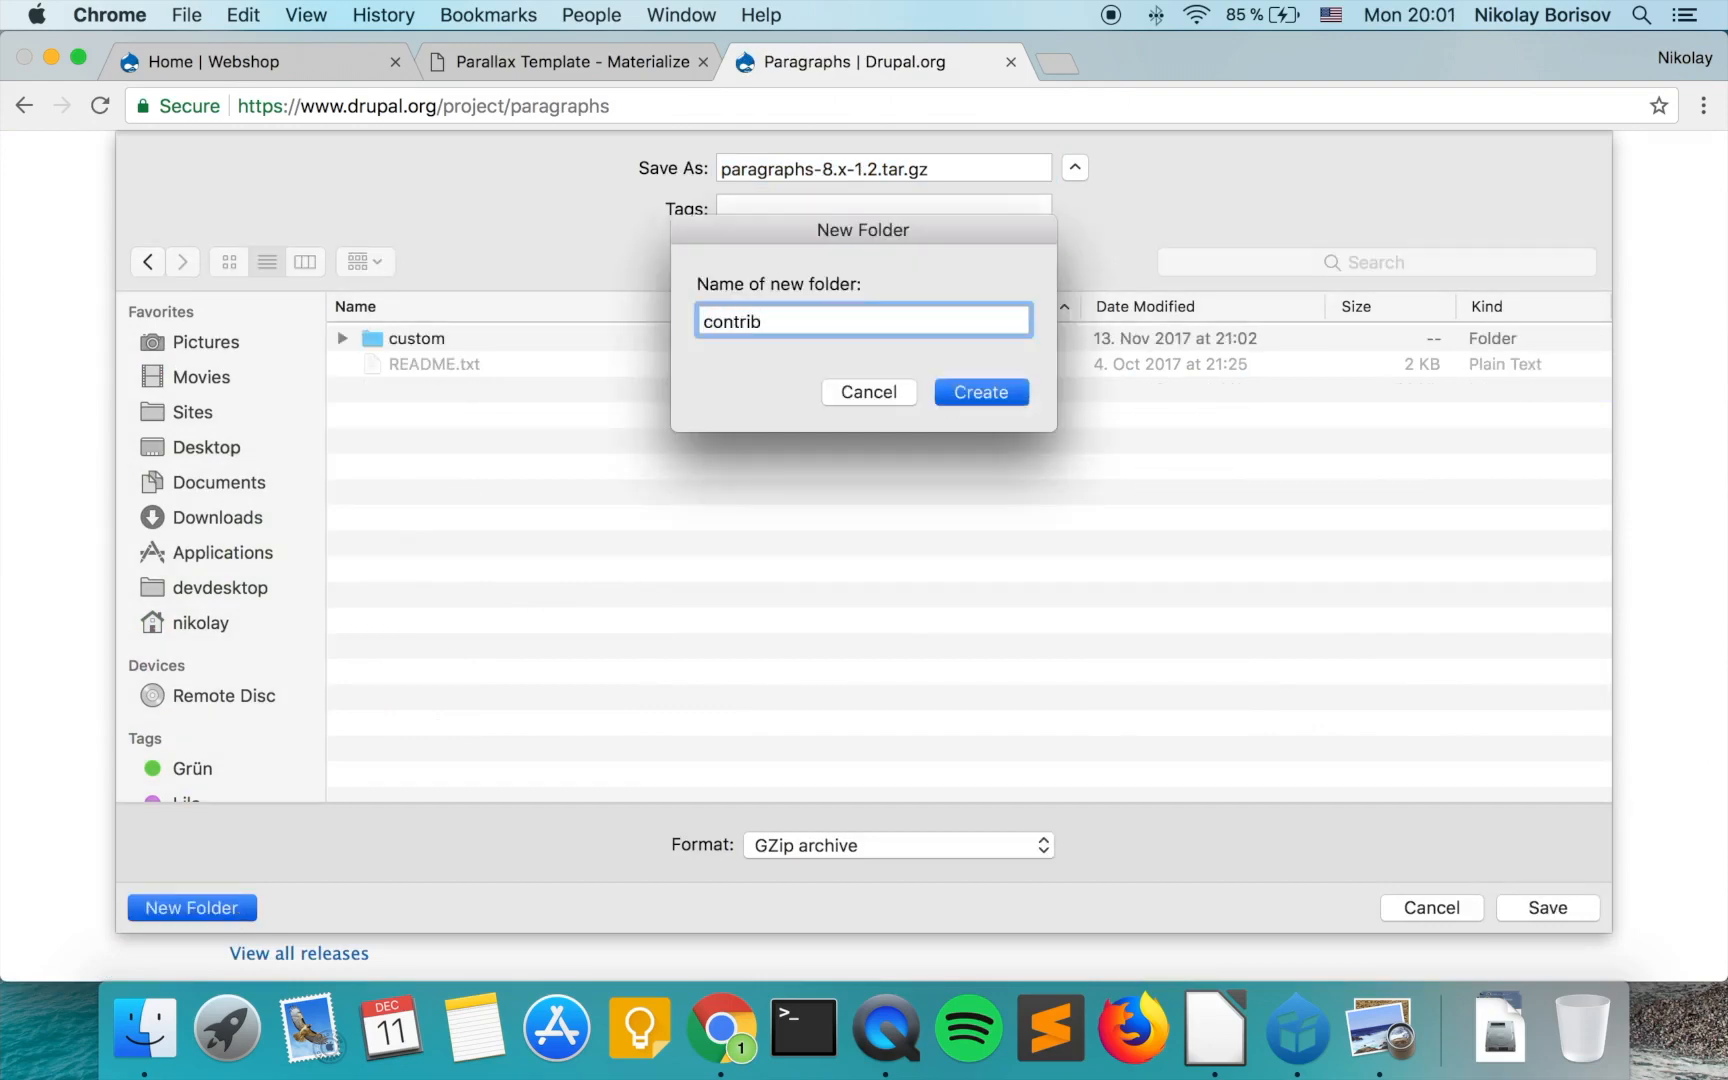
key("Return")
left_click(1530, 907)
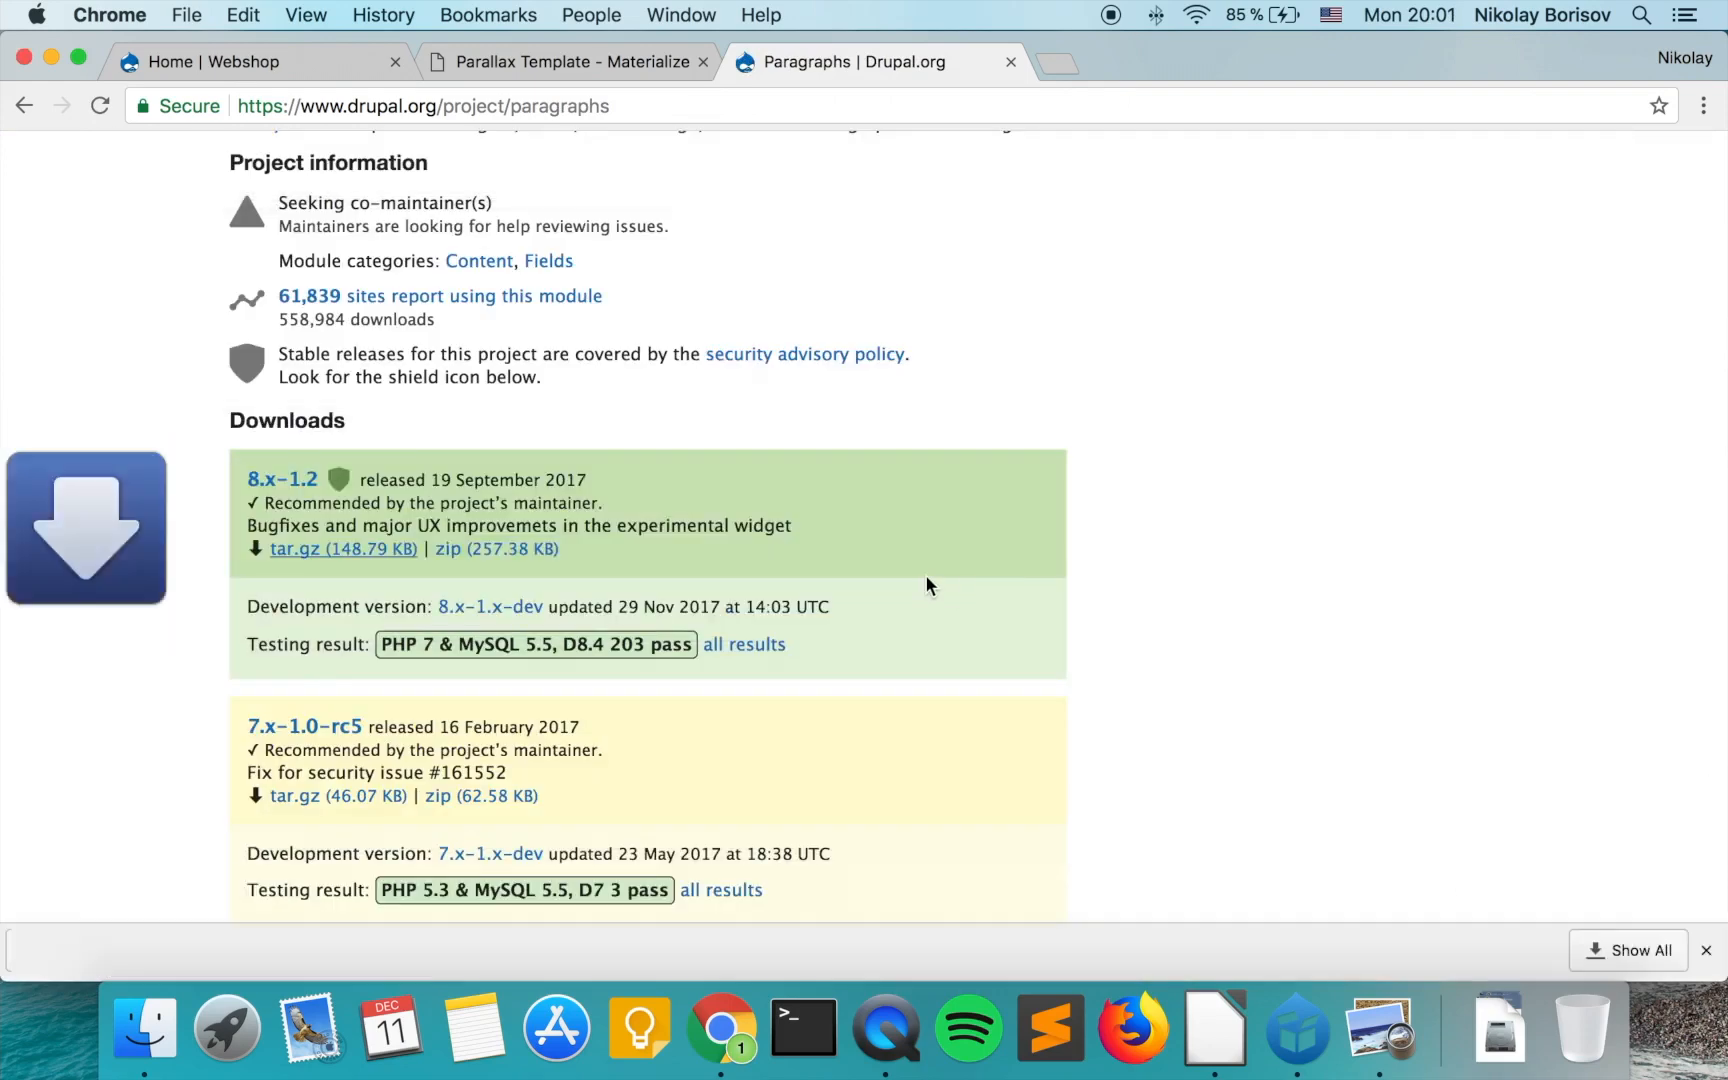
Switch to Finder and open the contrib folder inside devdesktop's webshop/modules folder.
left_click(145, 1030)
left_click(385, 703)
left_click(770, 405)
double_click(766, 405)
scroll(1080, 559, "right", 5)
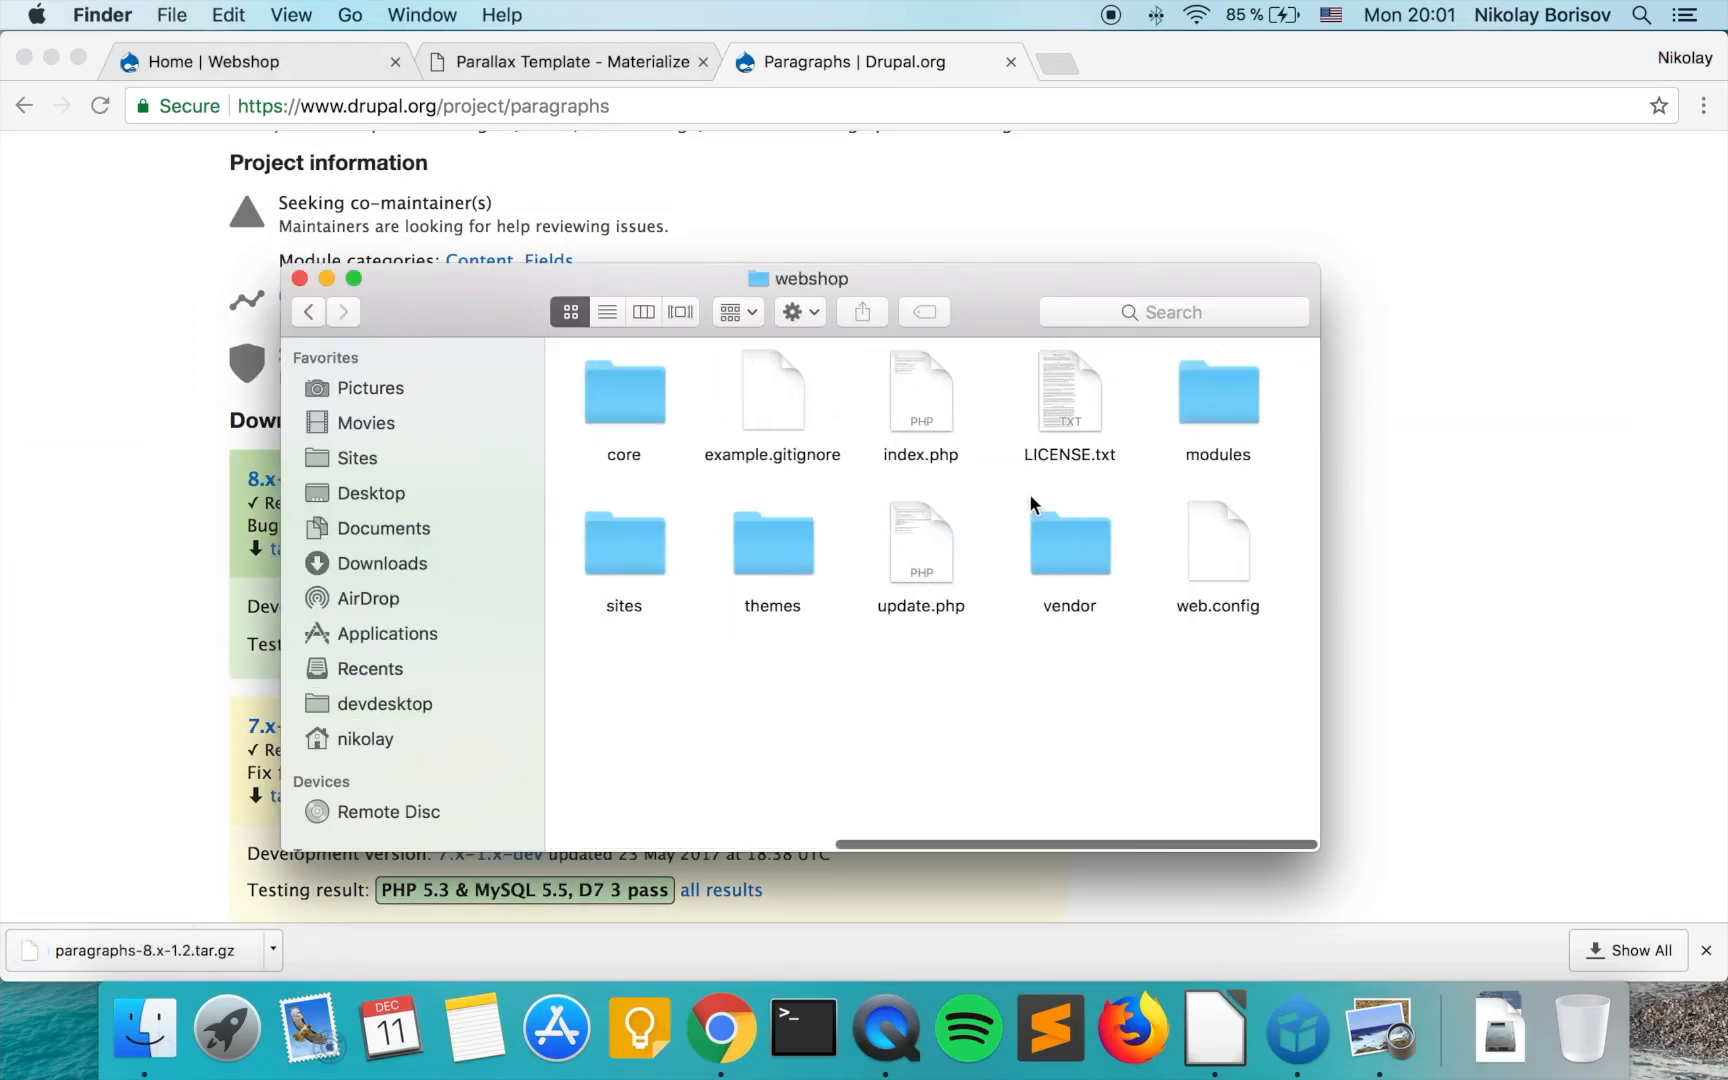
left_click(1224, 405)
double_click(1224, 405)
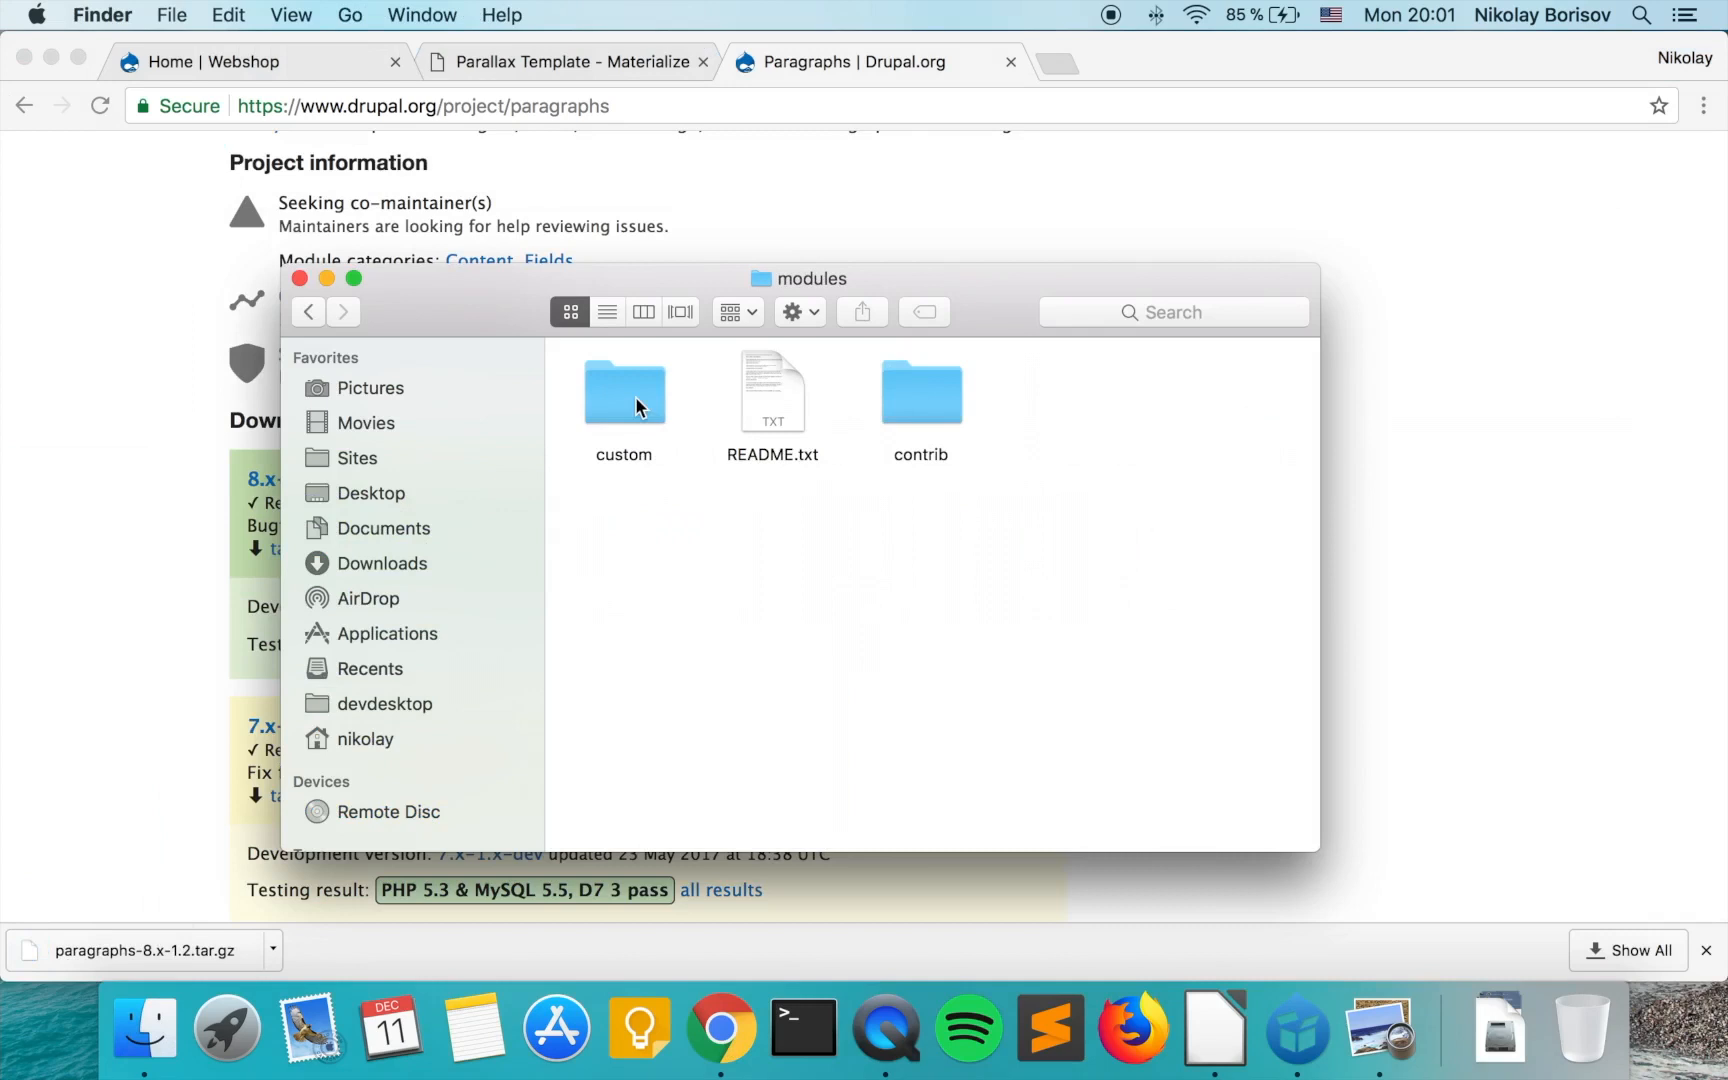
double_click(921, 395)
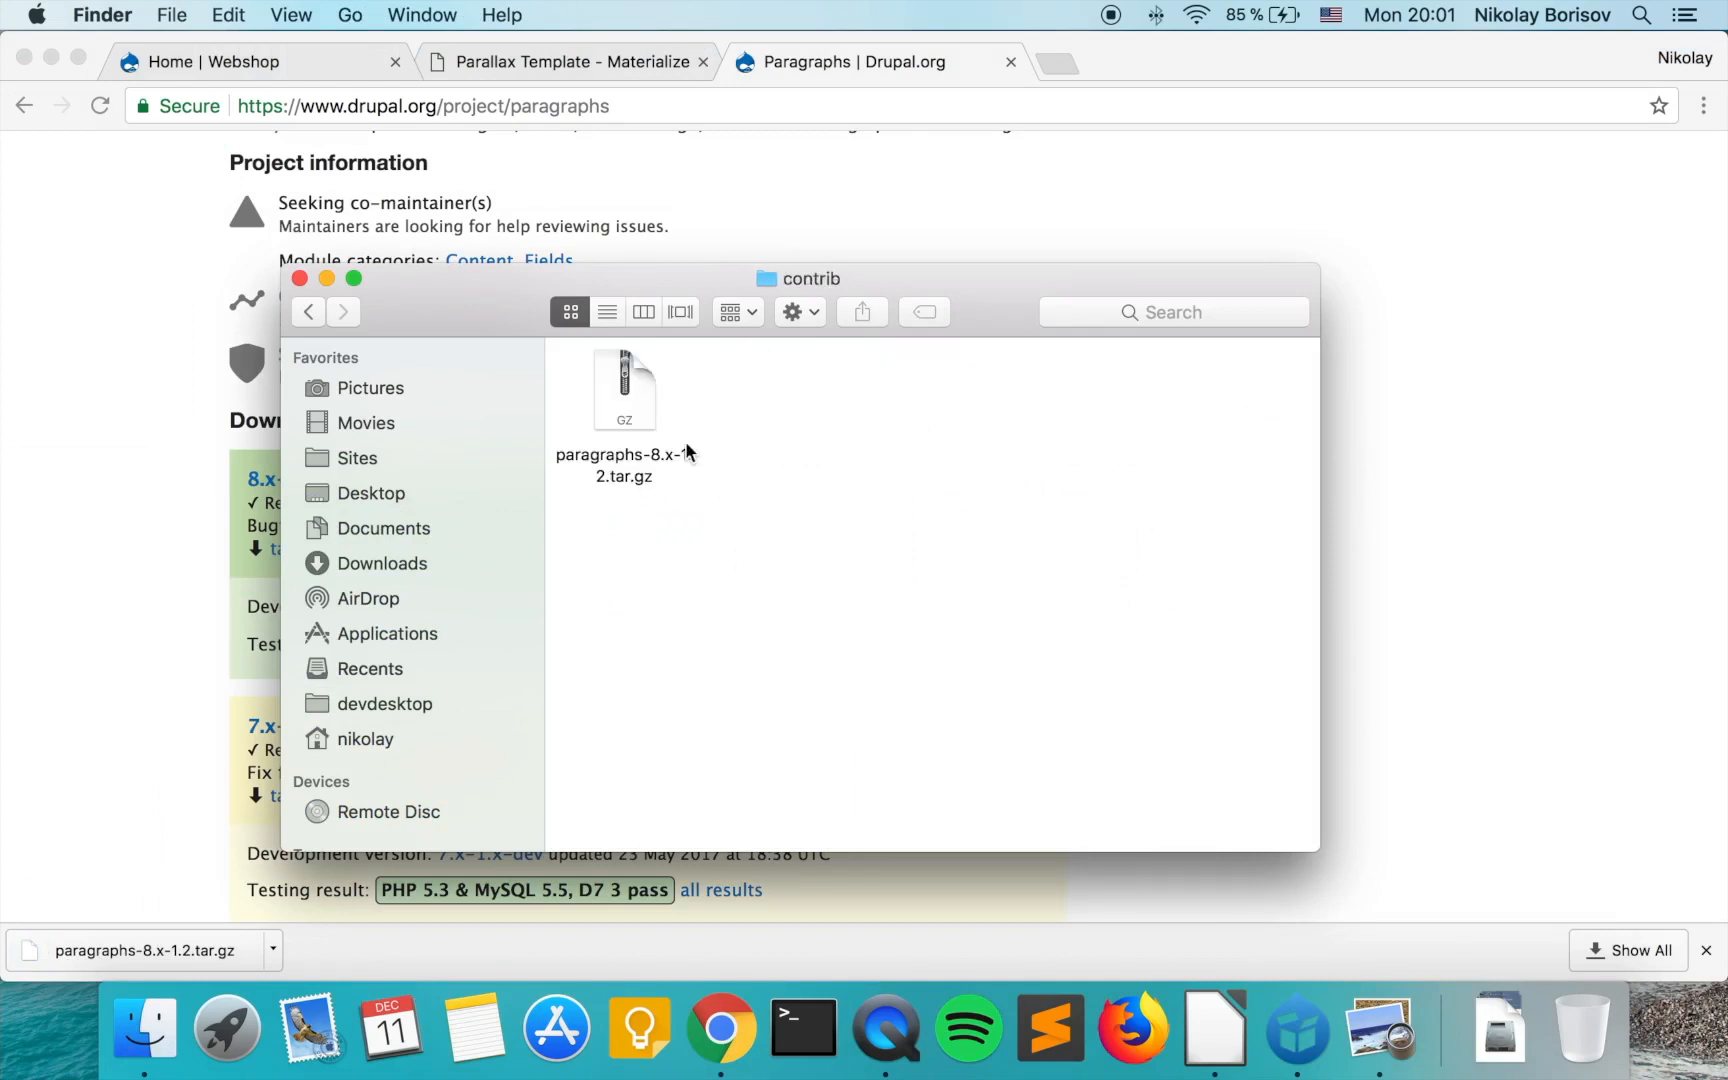
Extract paragraphs-8.x-1.2.tar.gz in the contrib folder, move the archive to the trash and return to Chrome.
double_click(625, 400)
left_click(625, 405)
key("super+BackSpace")
left_click(1334, 494)
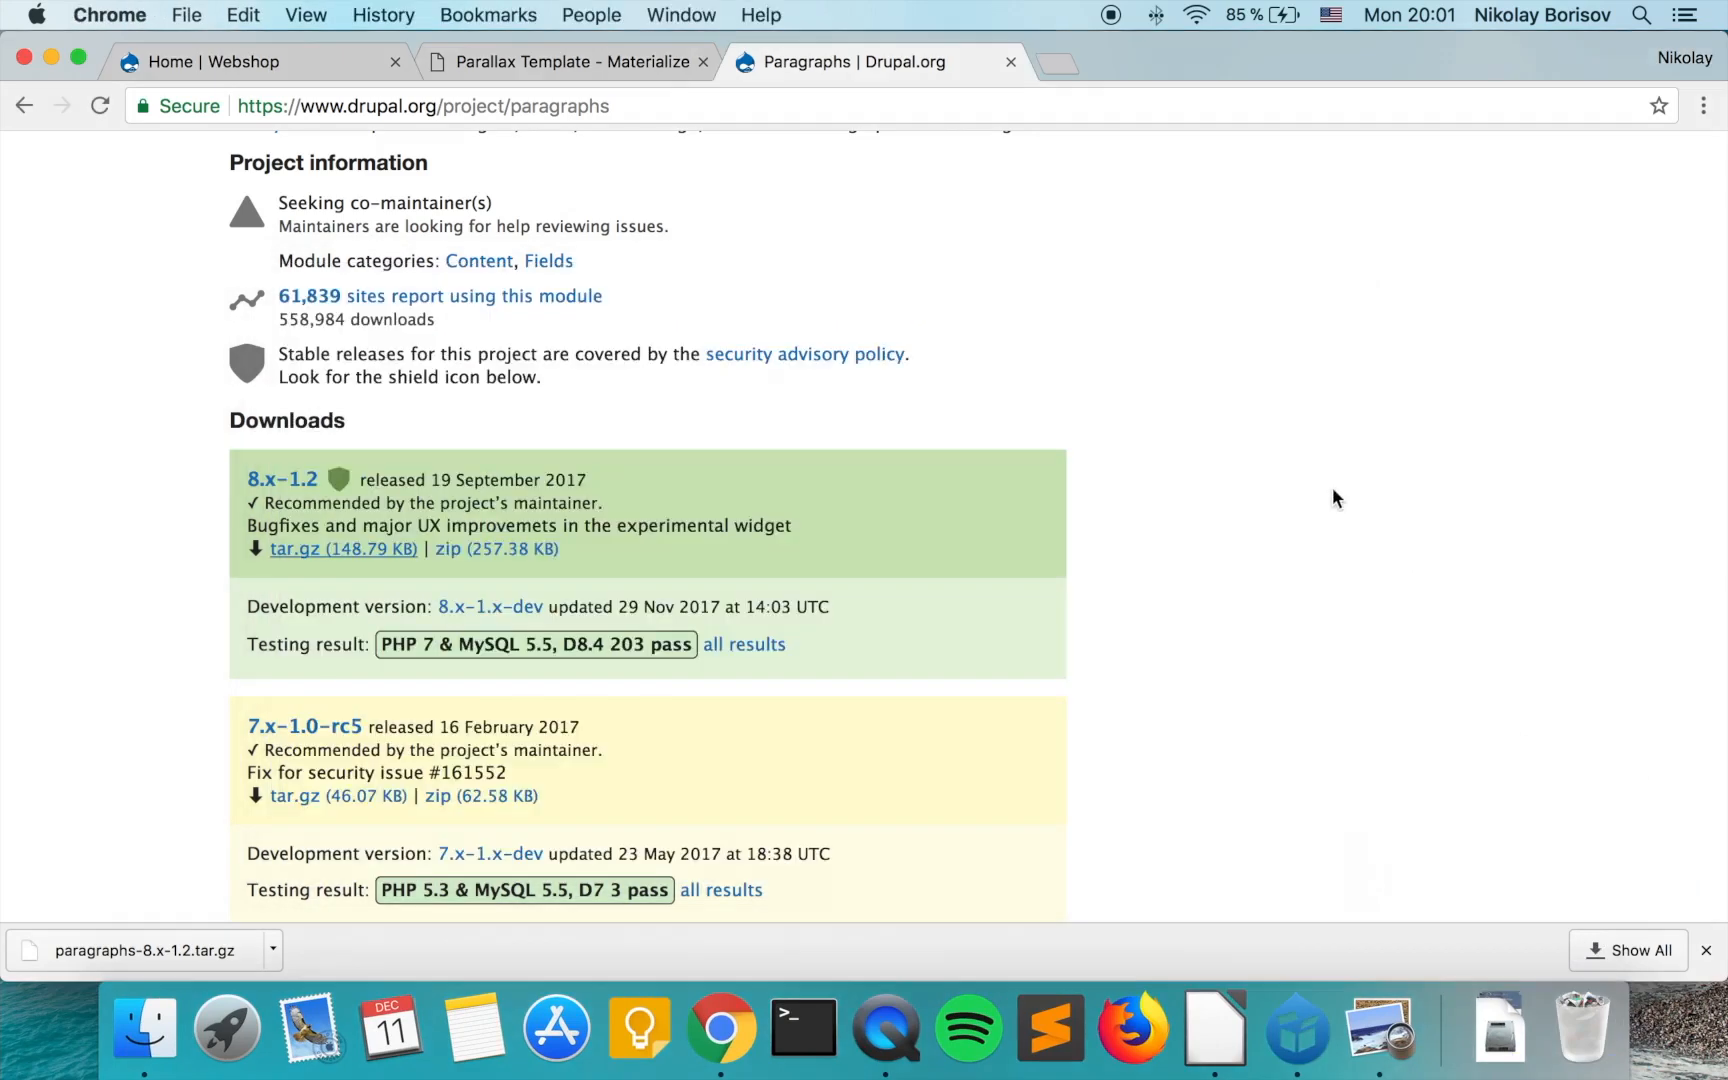
On the Webshop site's Extend page, filter the modules by "paragr" and examine the Paragraphs module's requirements.
left_click(265, 55)
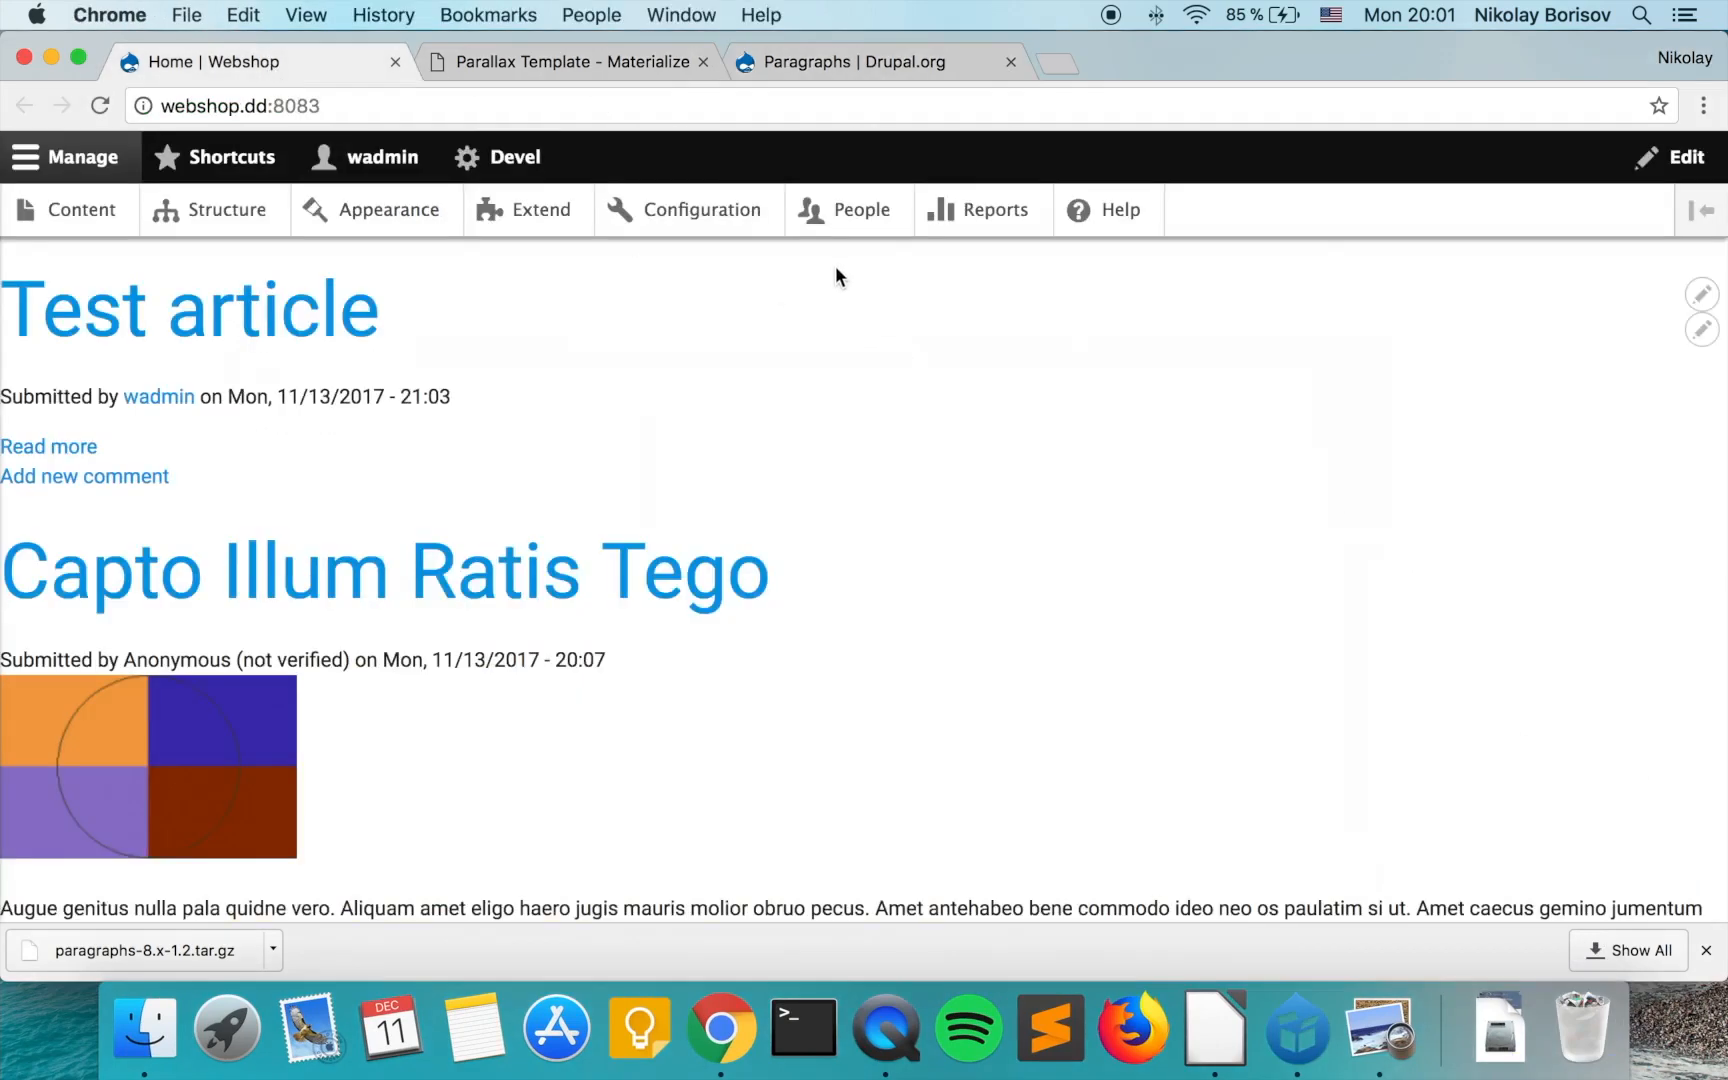
left_click(542, 212)
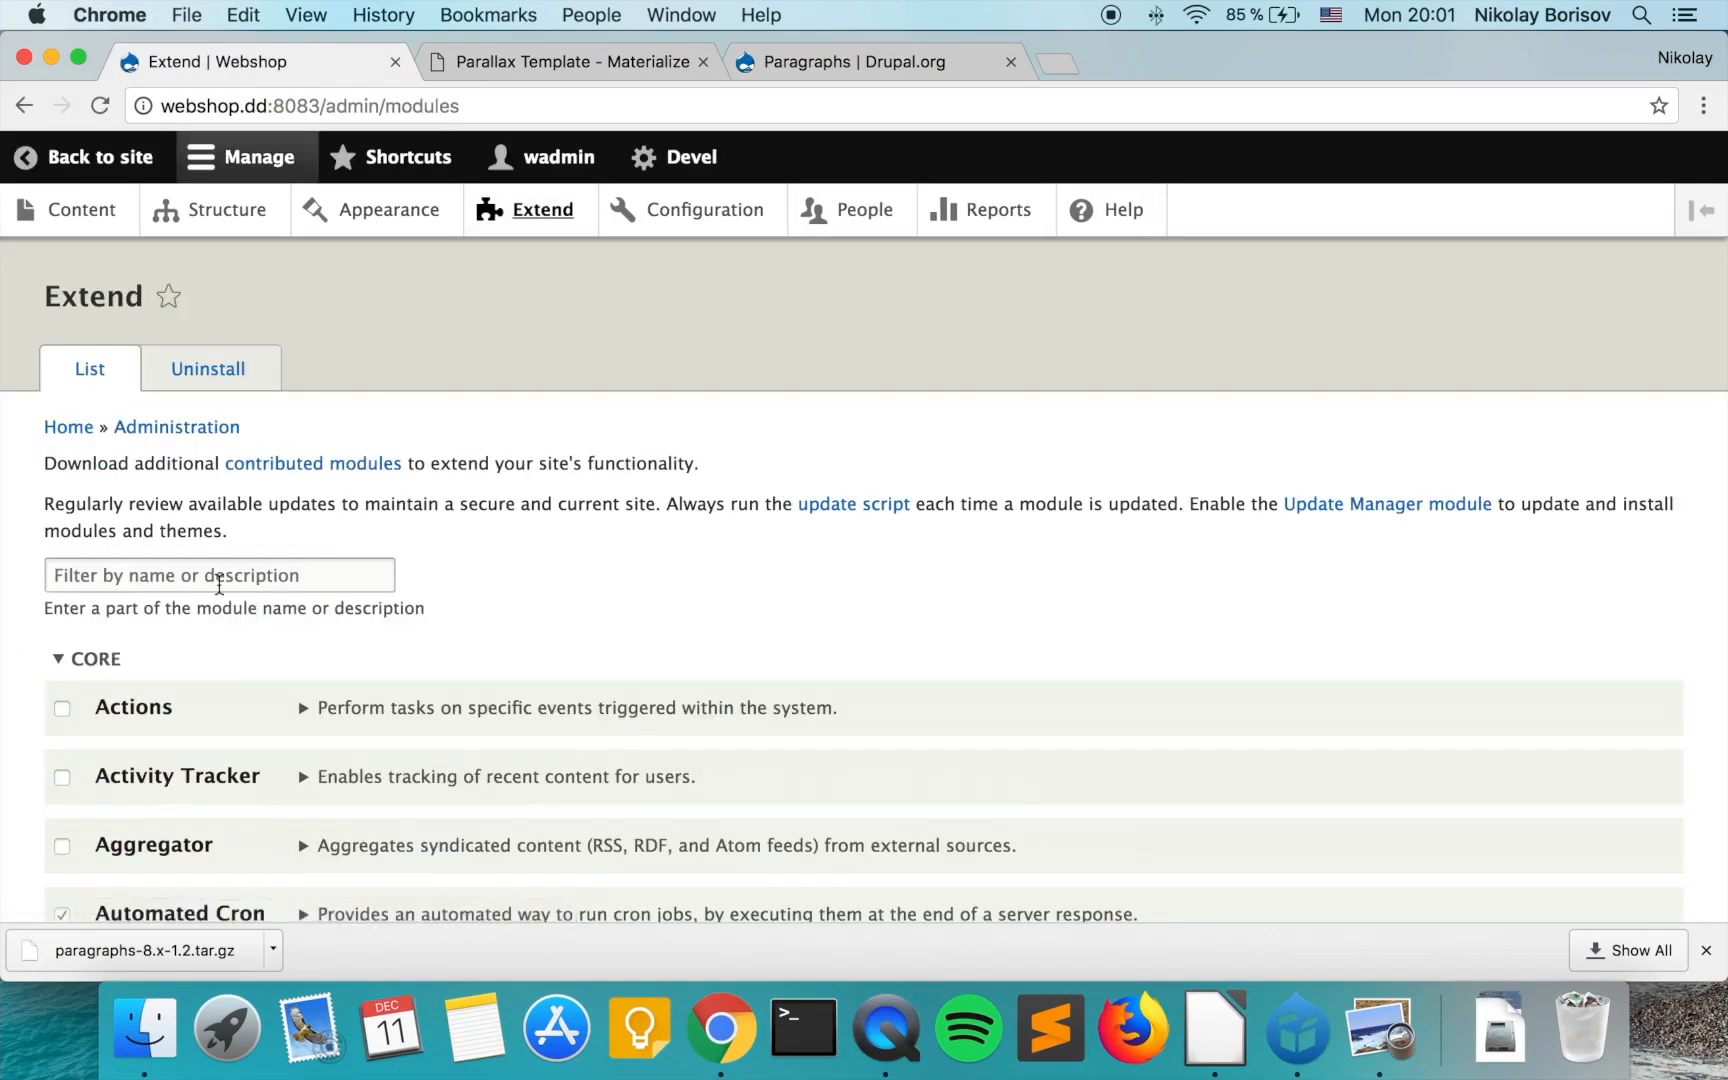
left_click(219, 585)
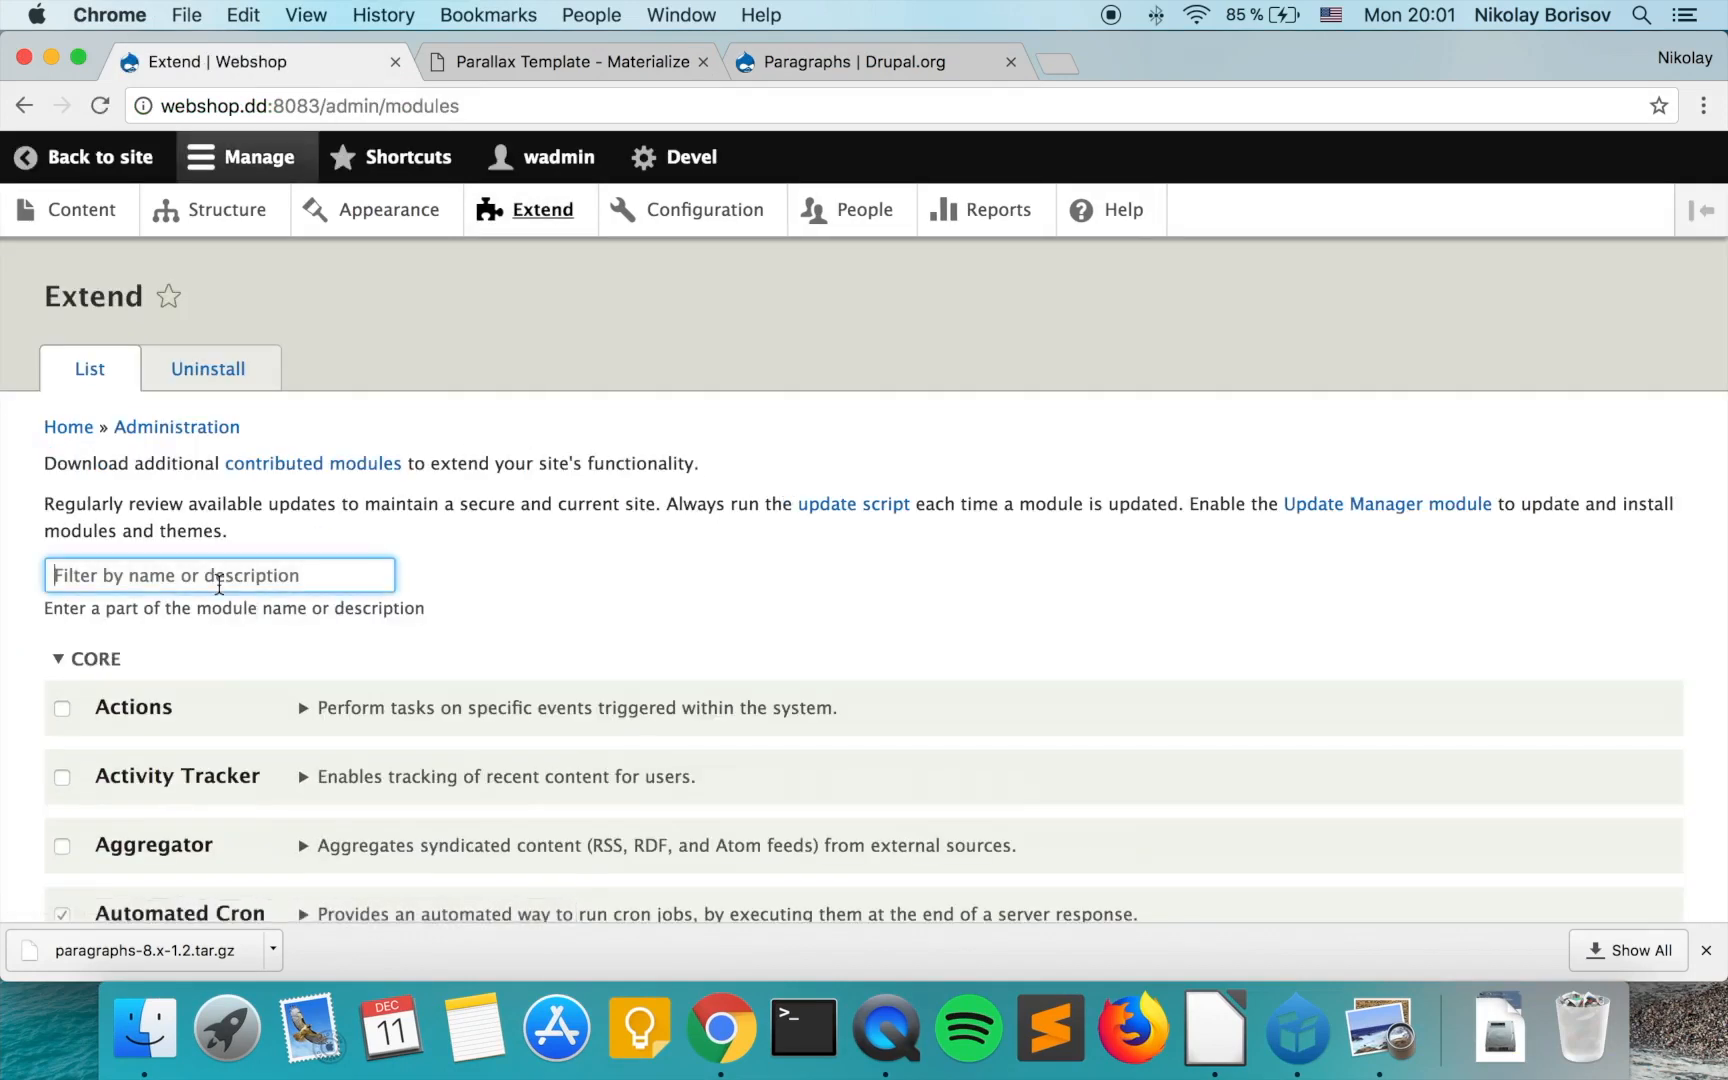
type("paragr")
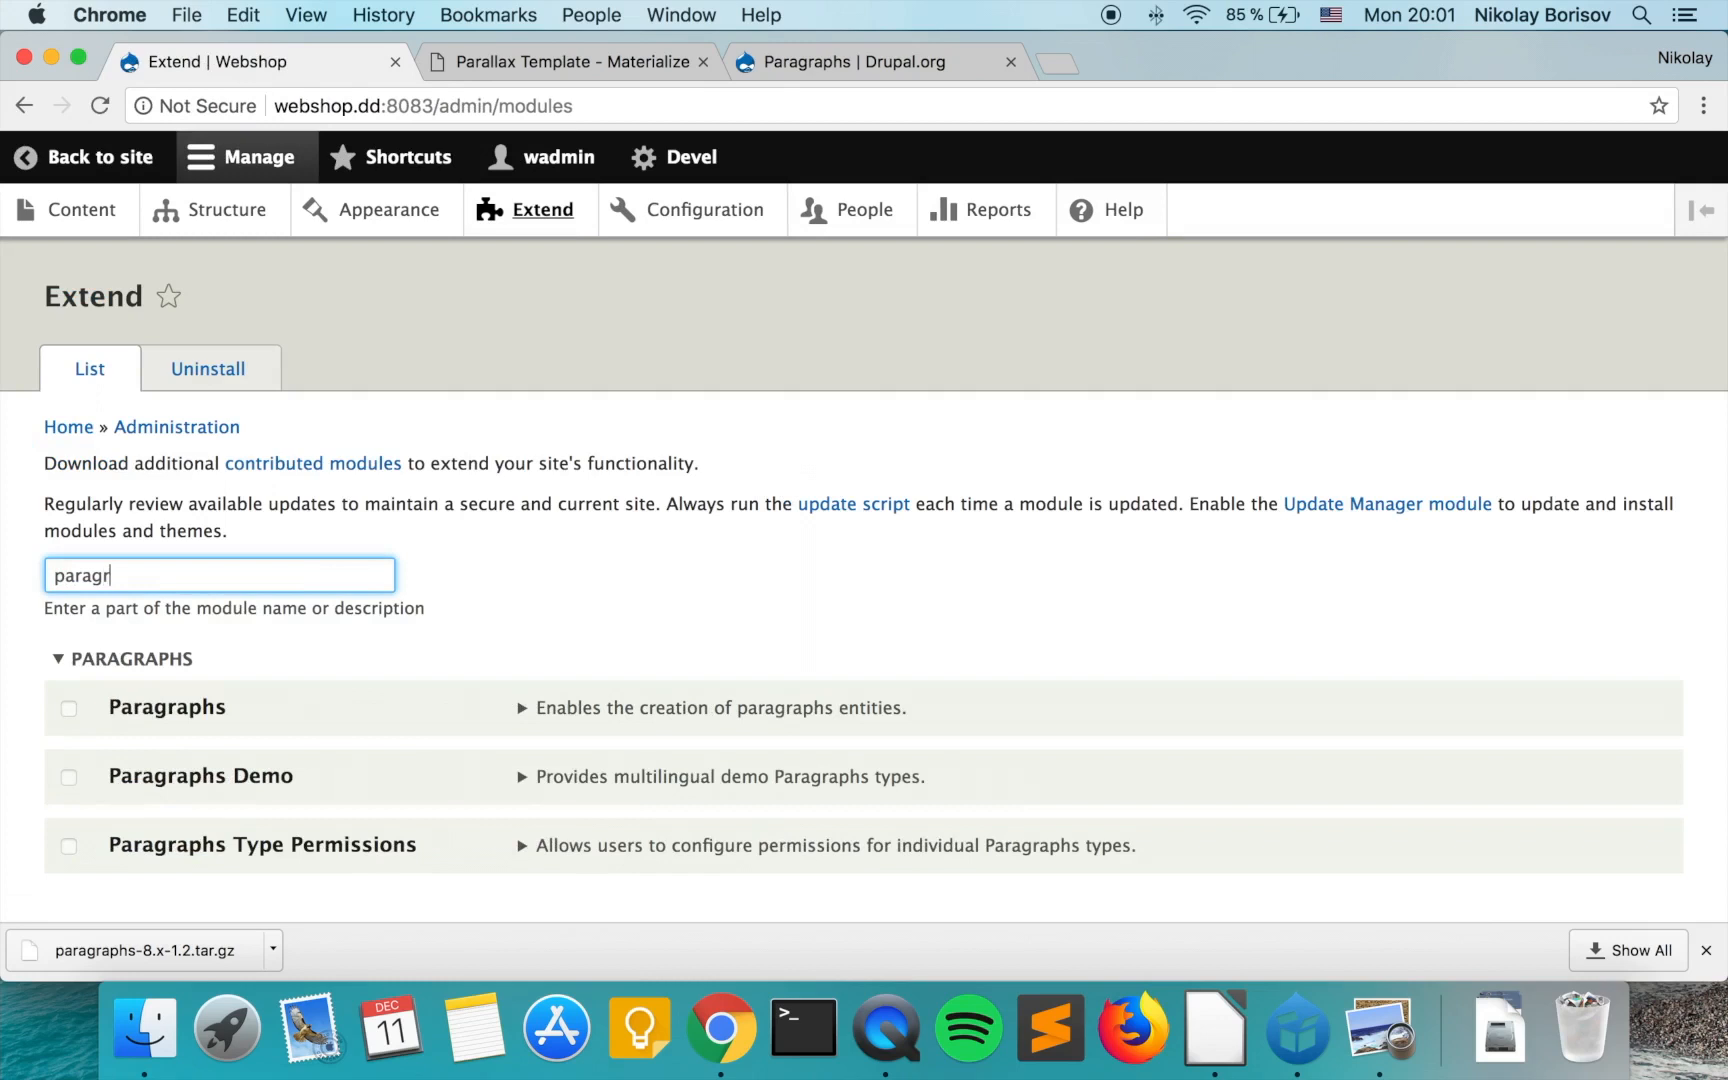
left_click(168, 695)
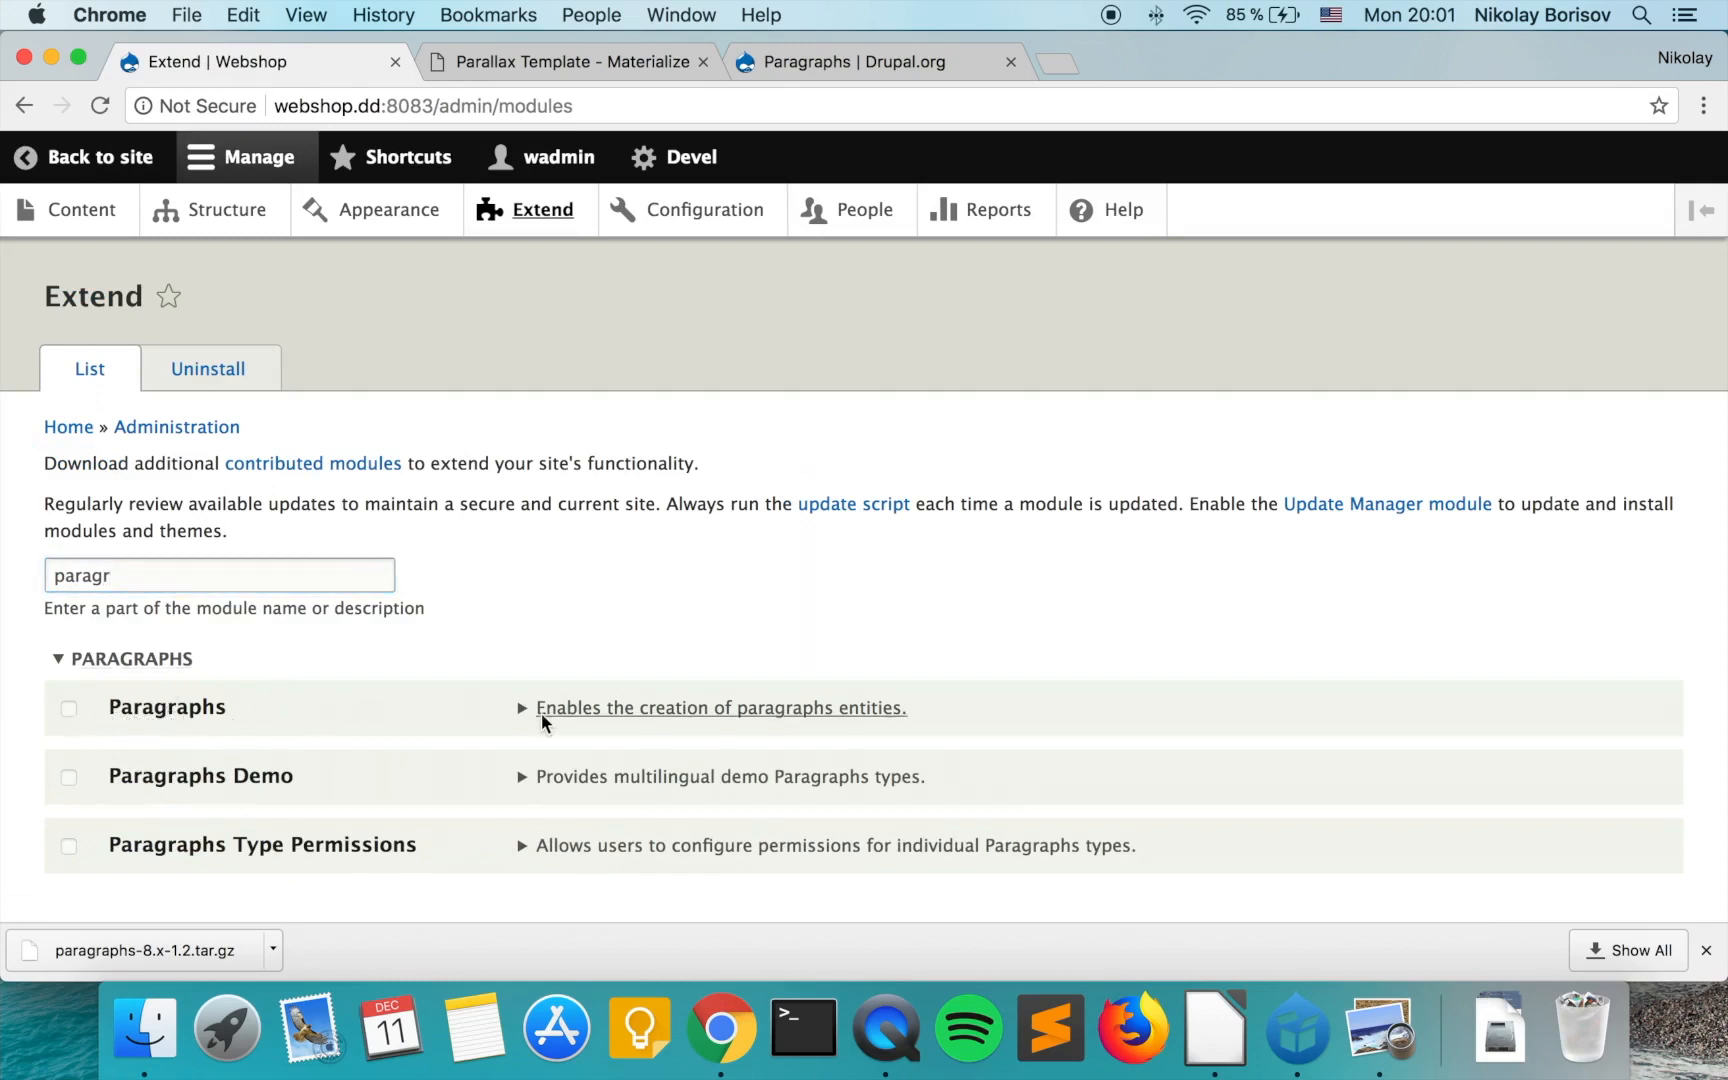
left_click(541, 709)
scroll(470, 675, "down", 3)
scroll(447, 664, "down", 1)
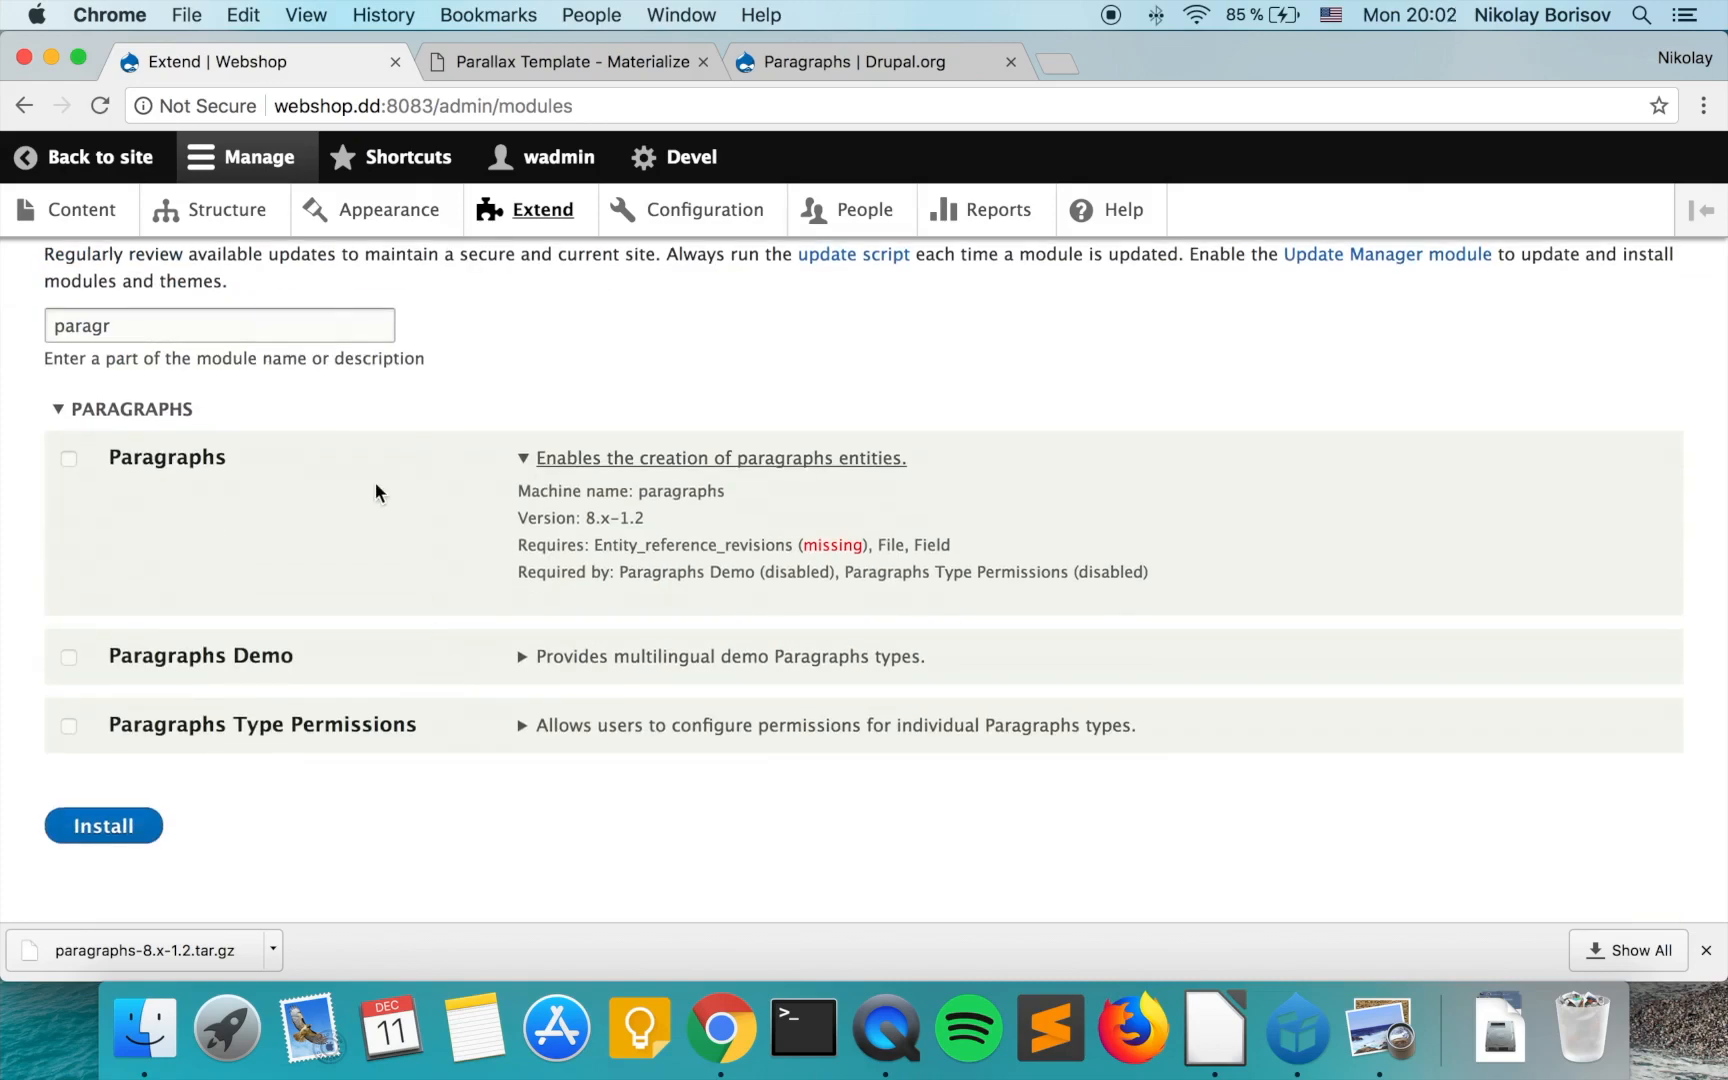
Copy the required module name Entity_reference_revisions and open its drupal.org project page by replacing "paragraphs" in the address.
double_click(693, 540)
right_click(693, 541)
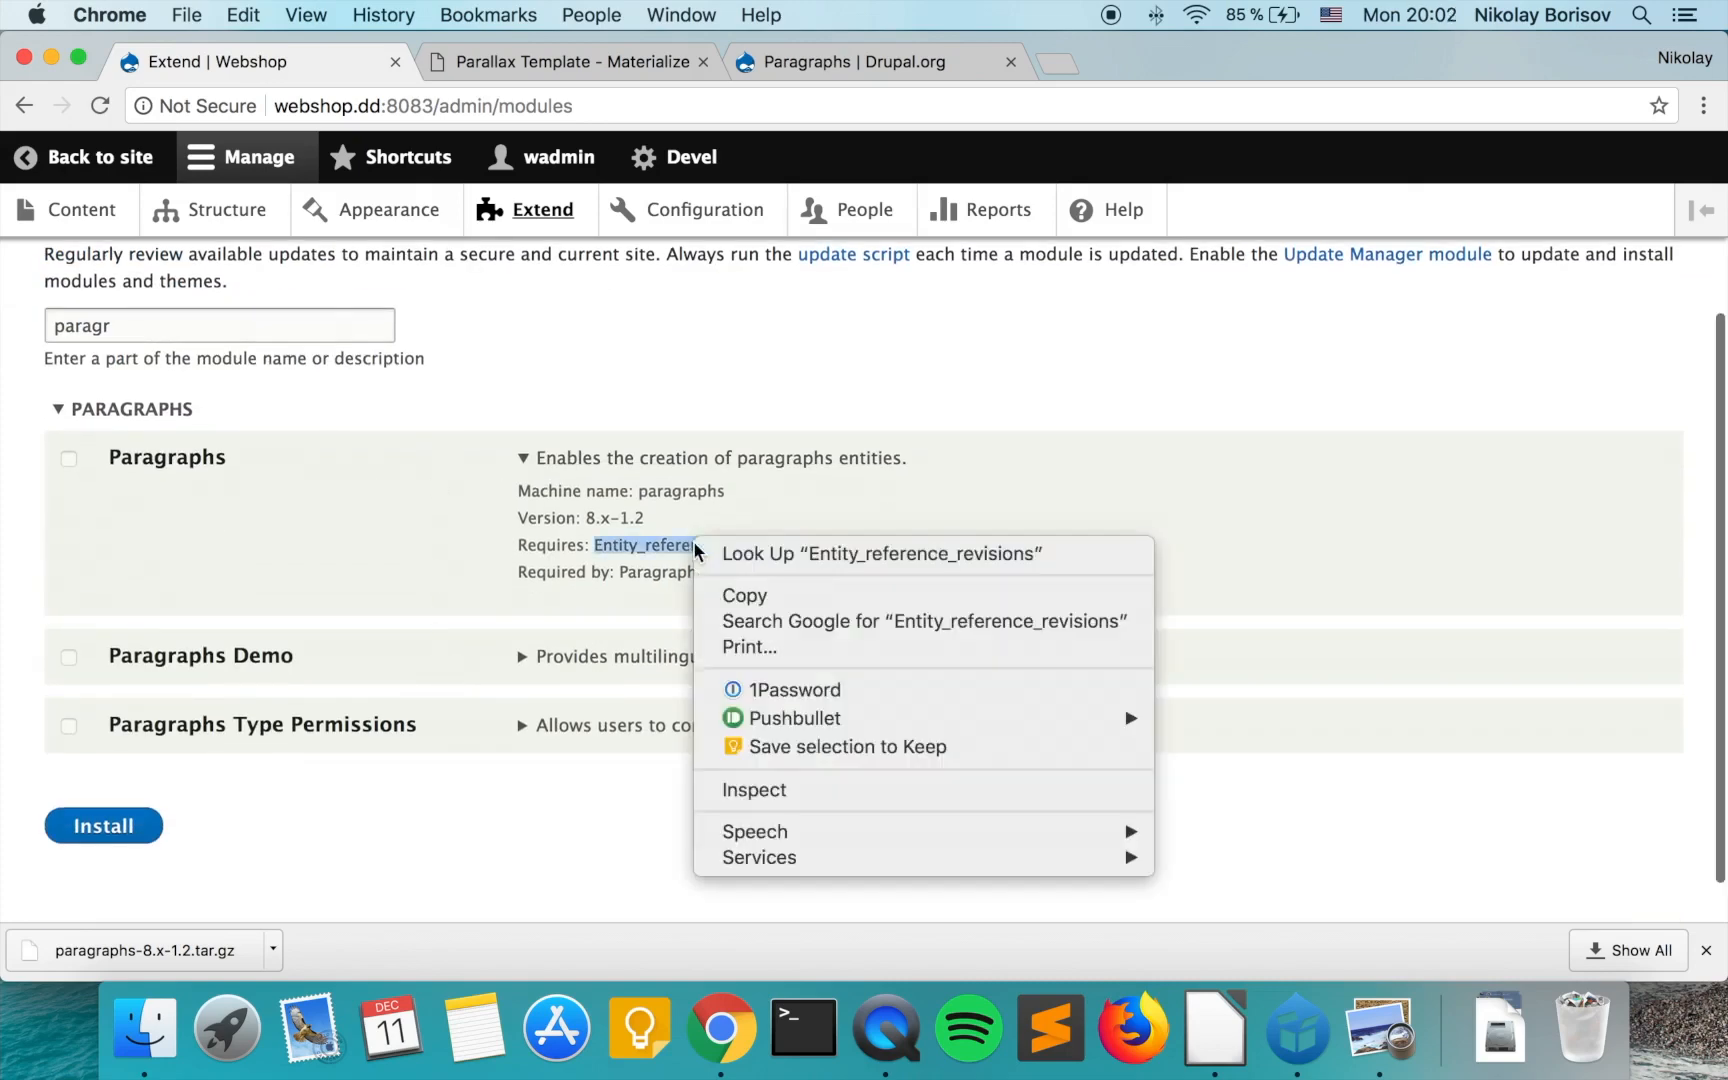
left_click(745, 598)
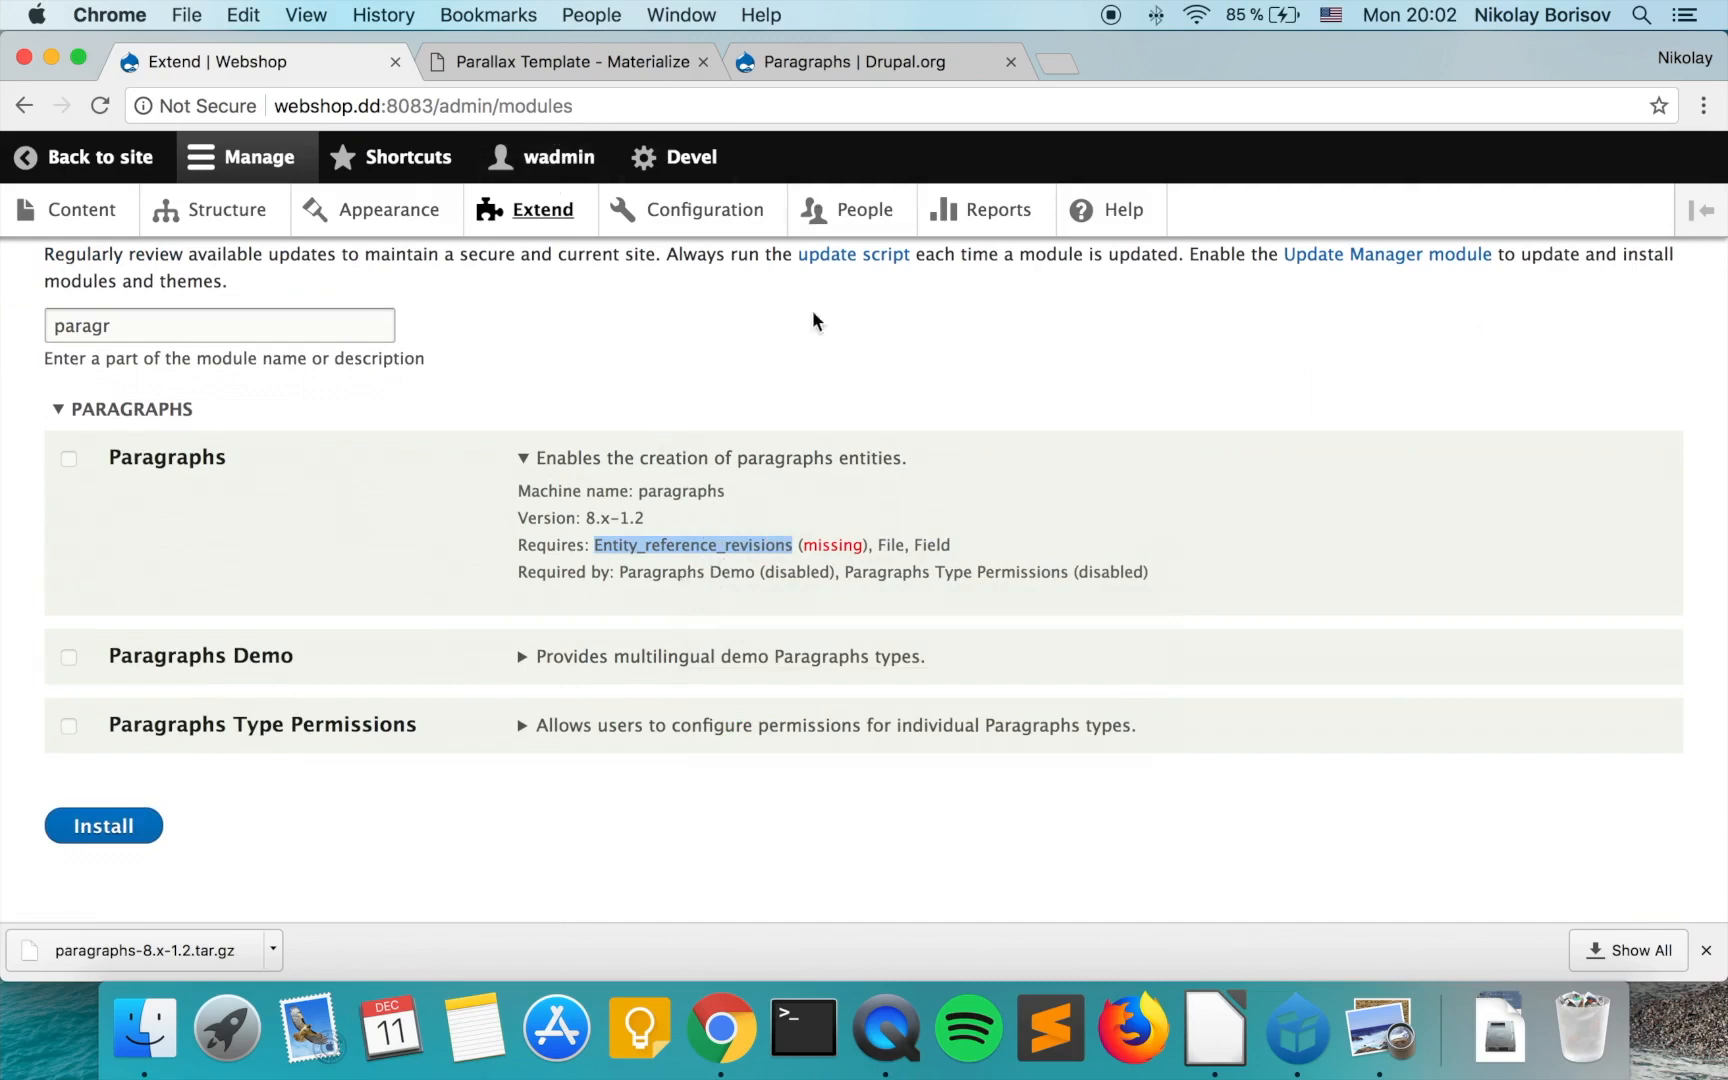
left_click(799, 63)
double_click(570, 105)
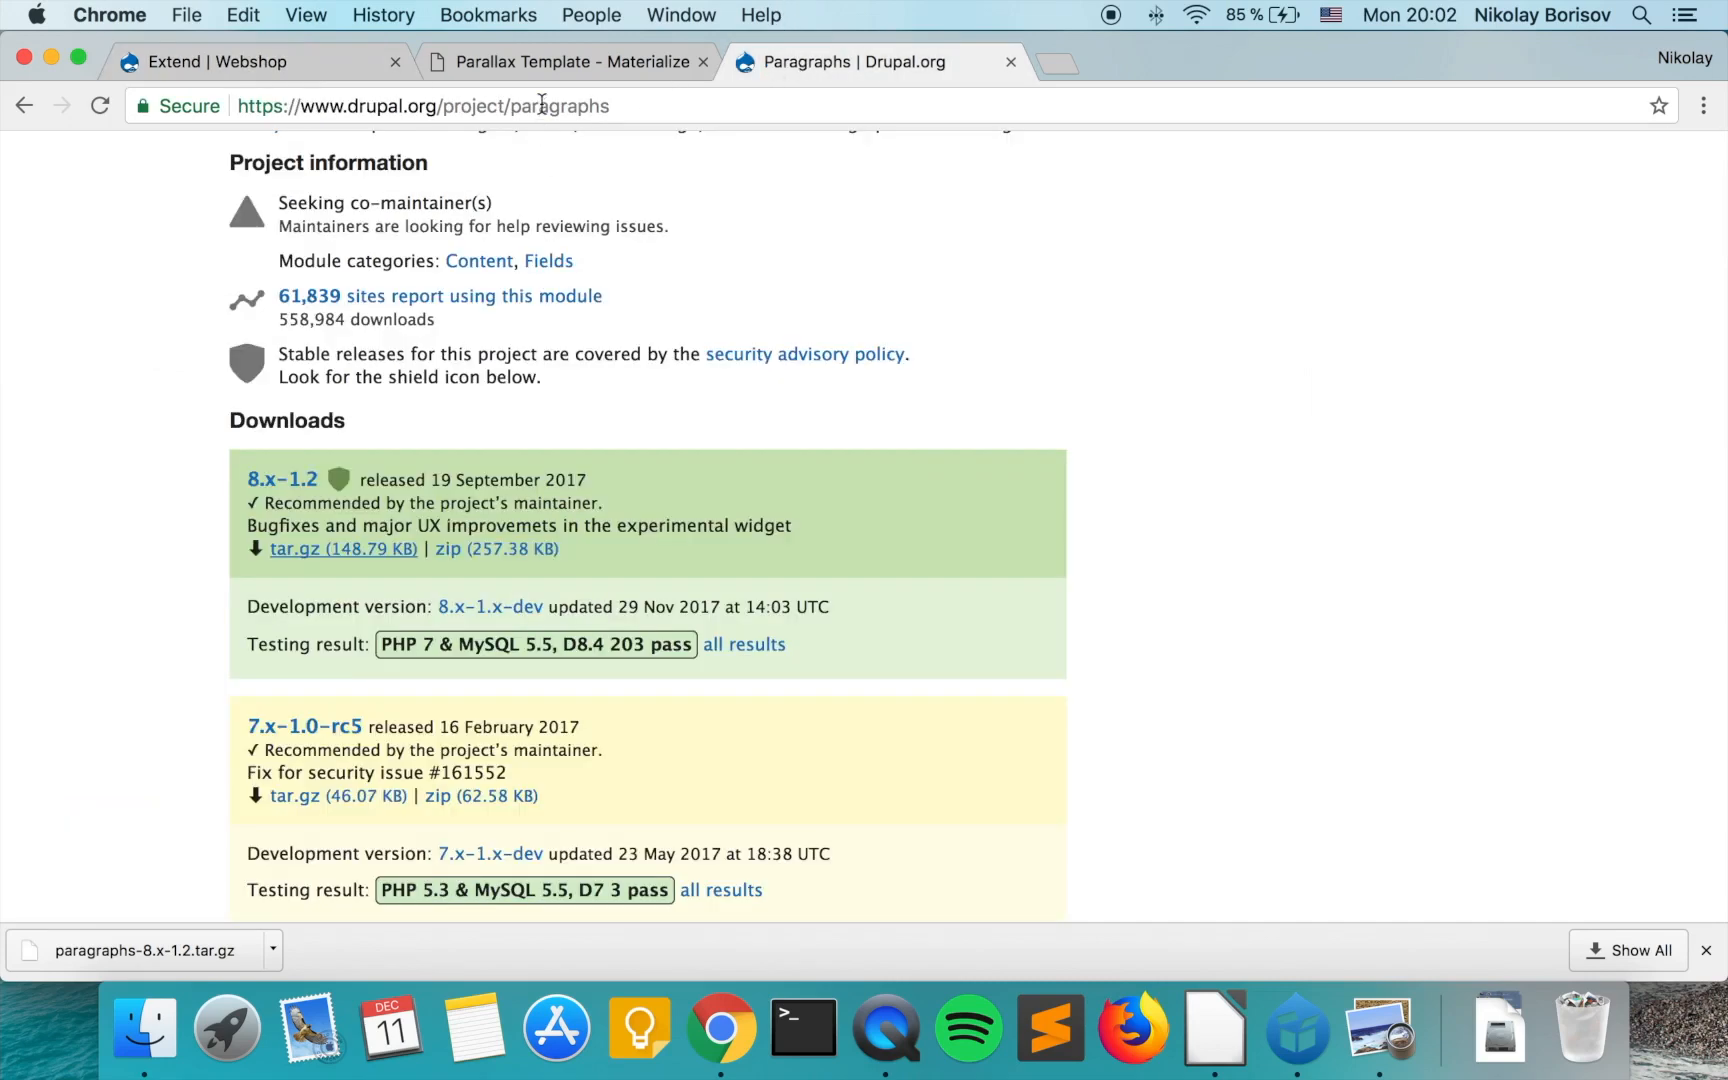
key("super+v")
key("Return")
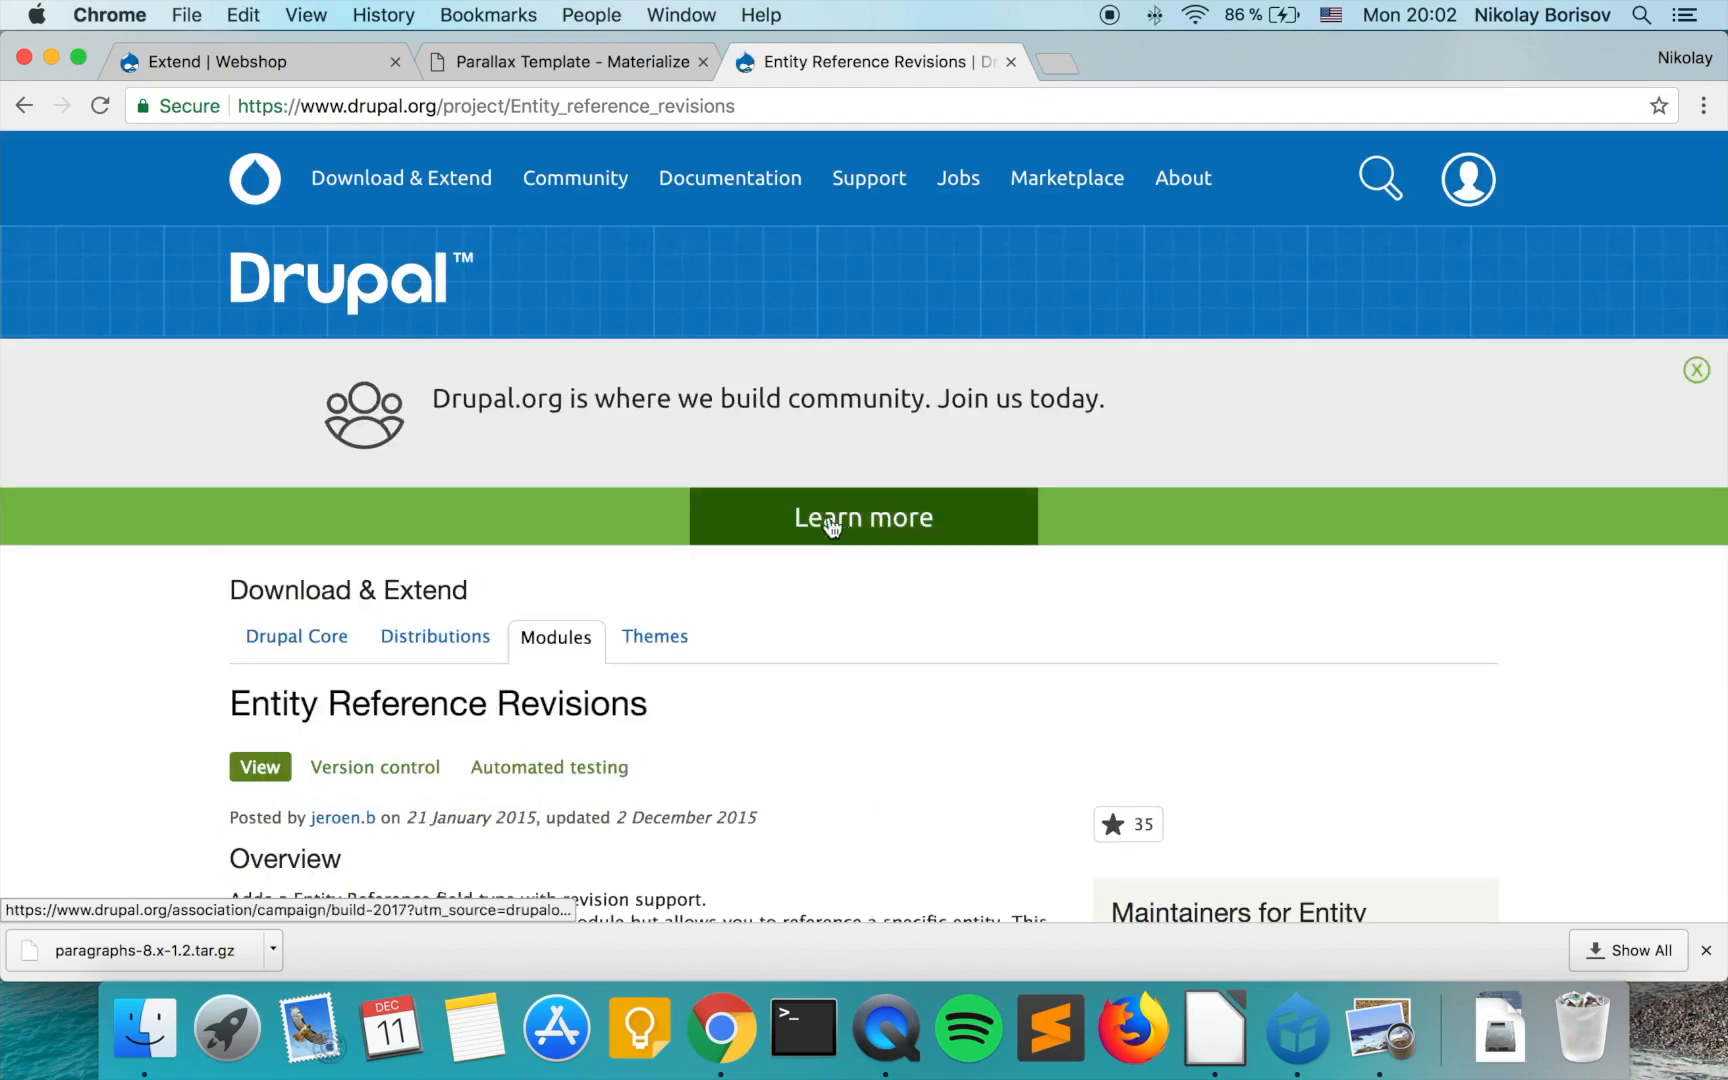
Download the Entity Reference Revisions 8.x-1.3 tar.gz release into the contrib folder.
scroll(820, 515, "down", 10)
left_click(333, 478)
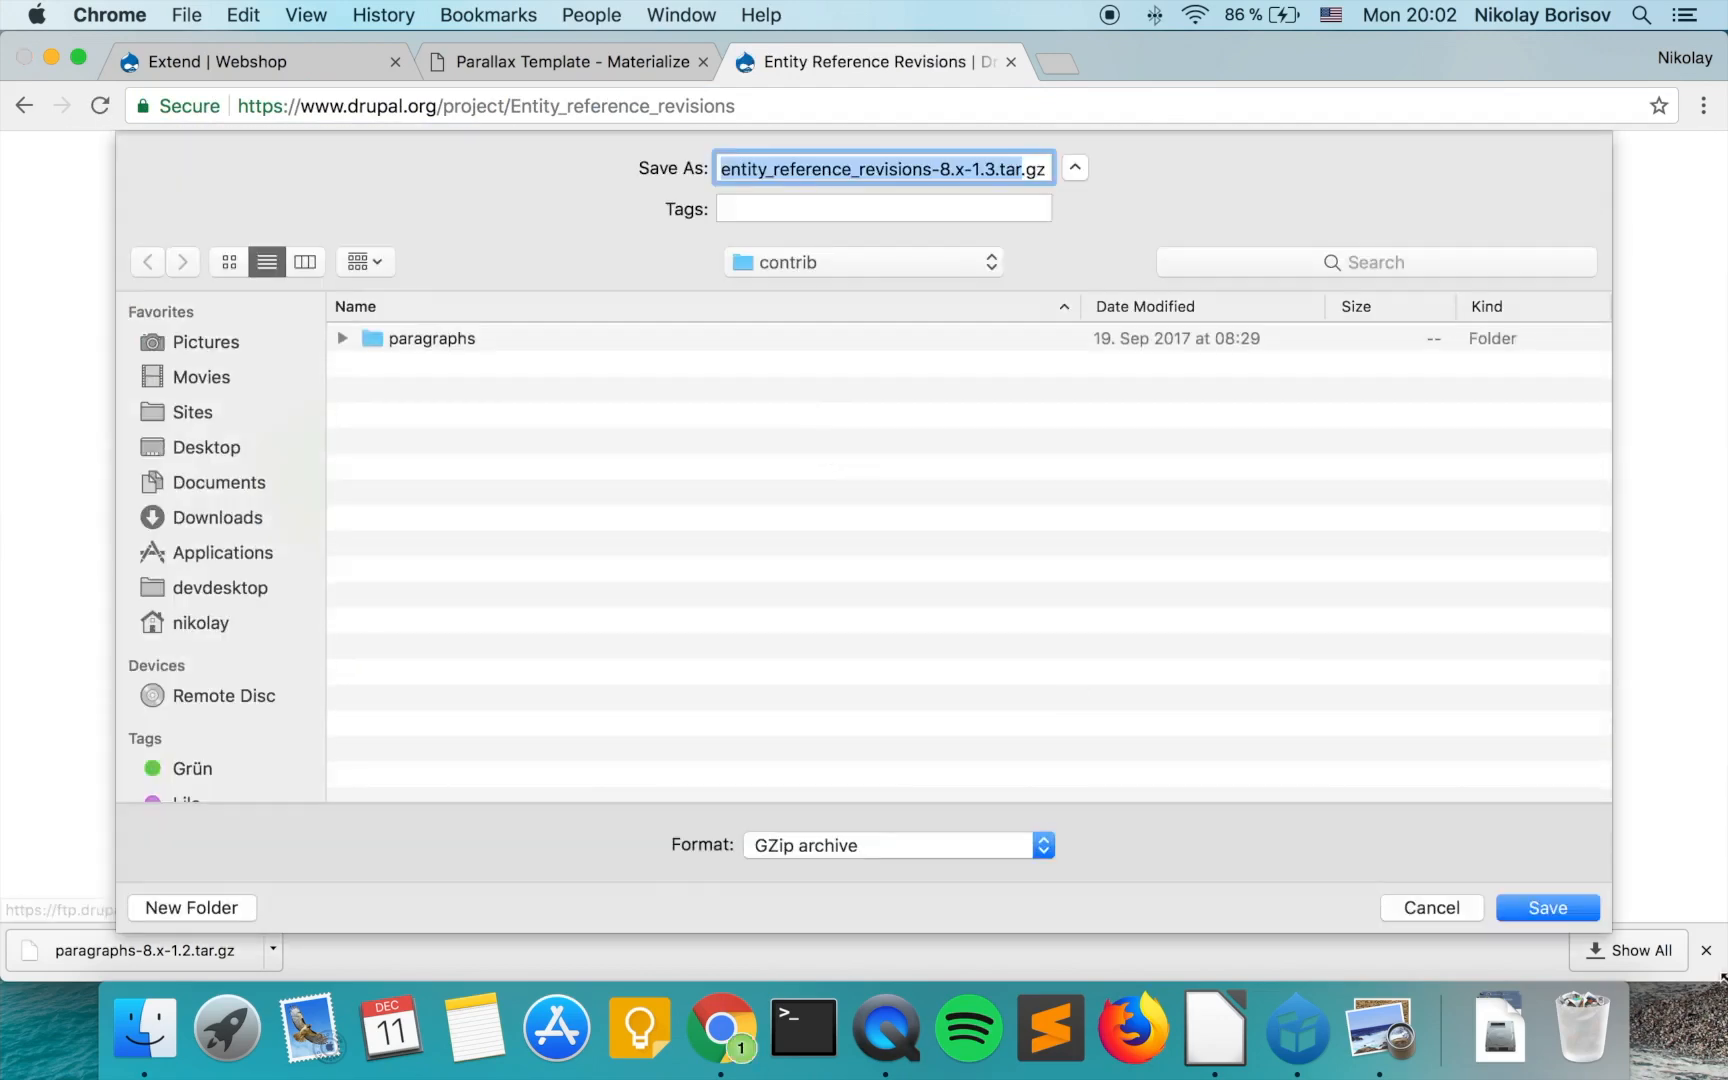
left_click(1543, 906)
In Finder, extract the entity_reference_revisions archive in the contrib folder and move the archive to the trash.
left_click(145, 1028)
double_click(625, 410)
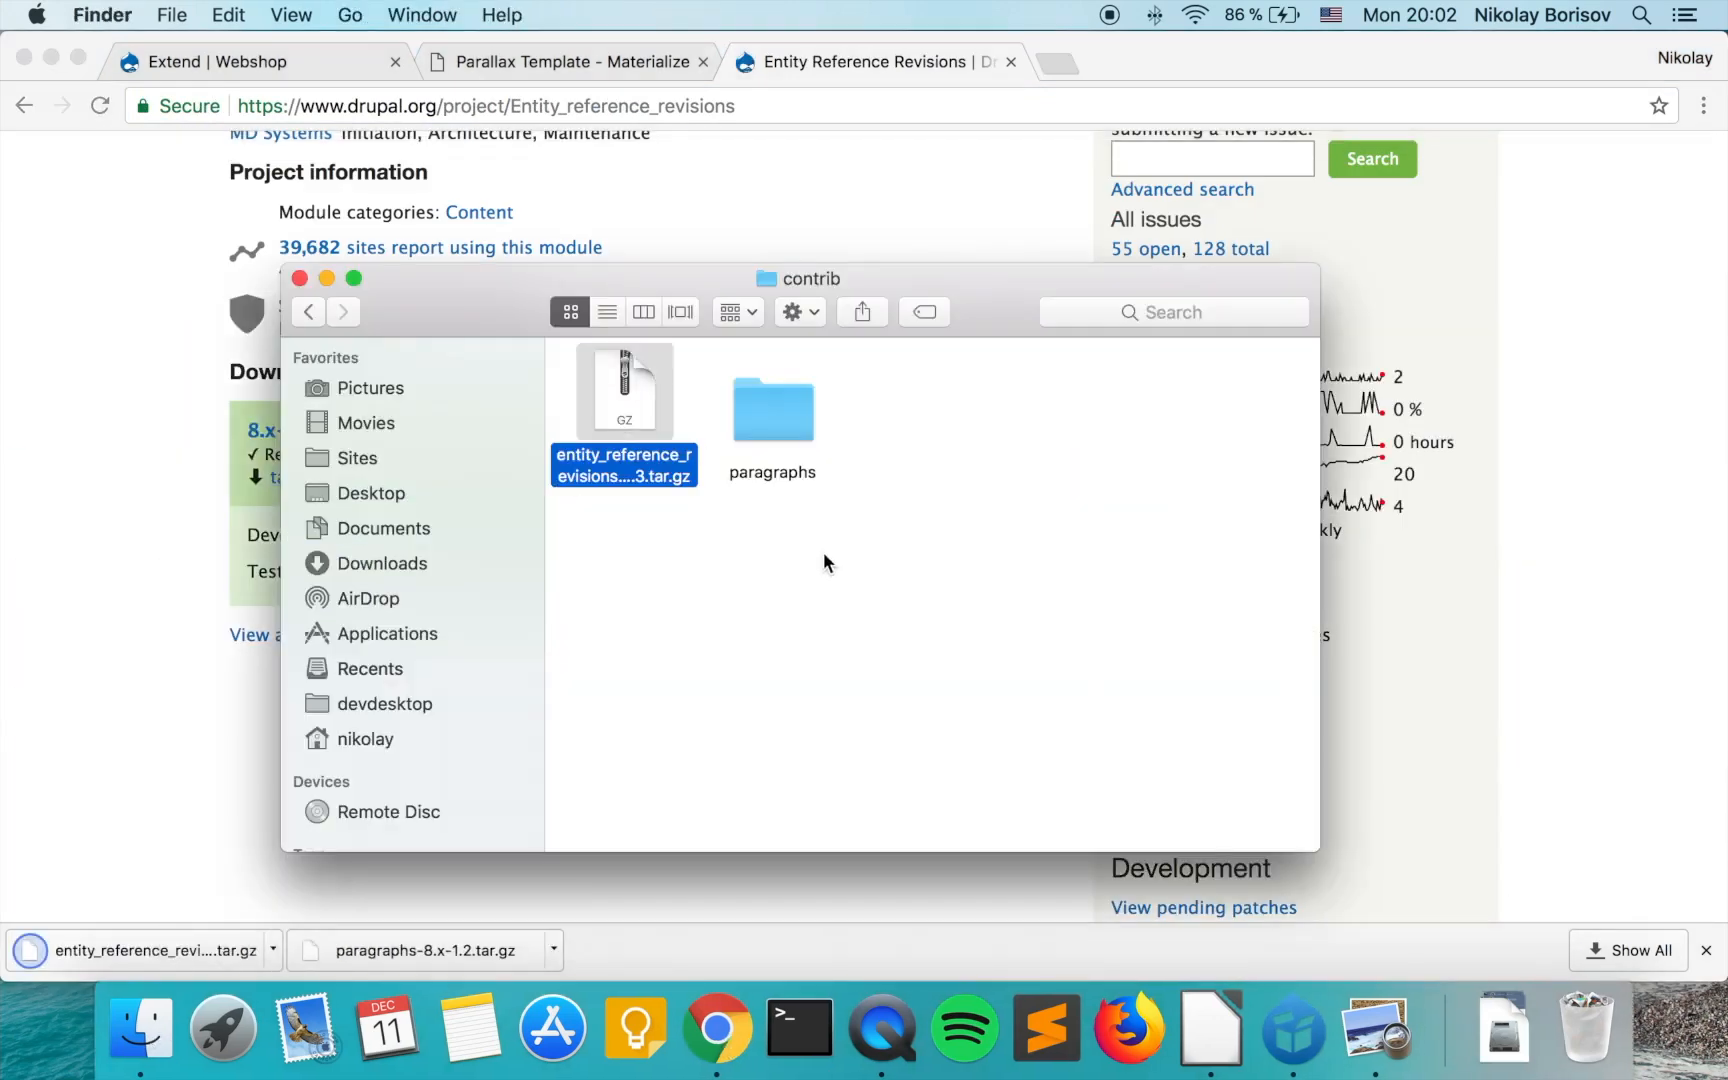
left_click_drag(645, 405, 1583, 1028)
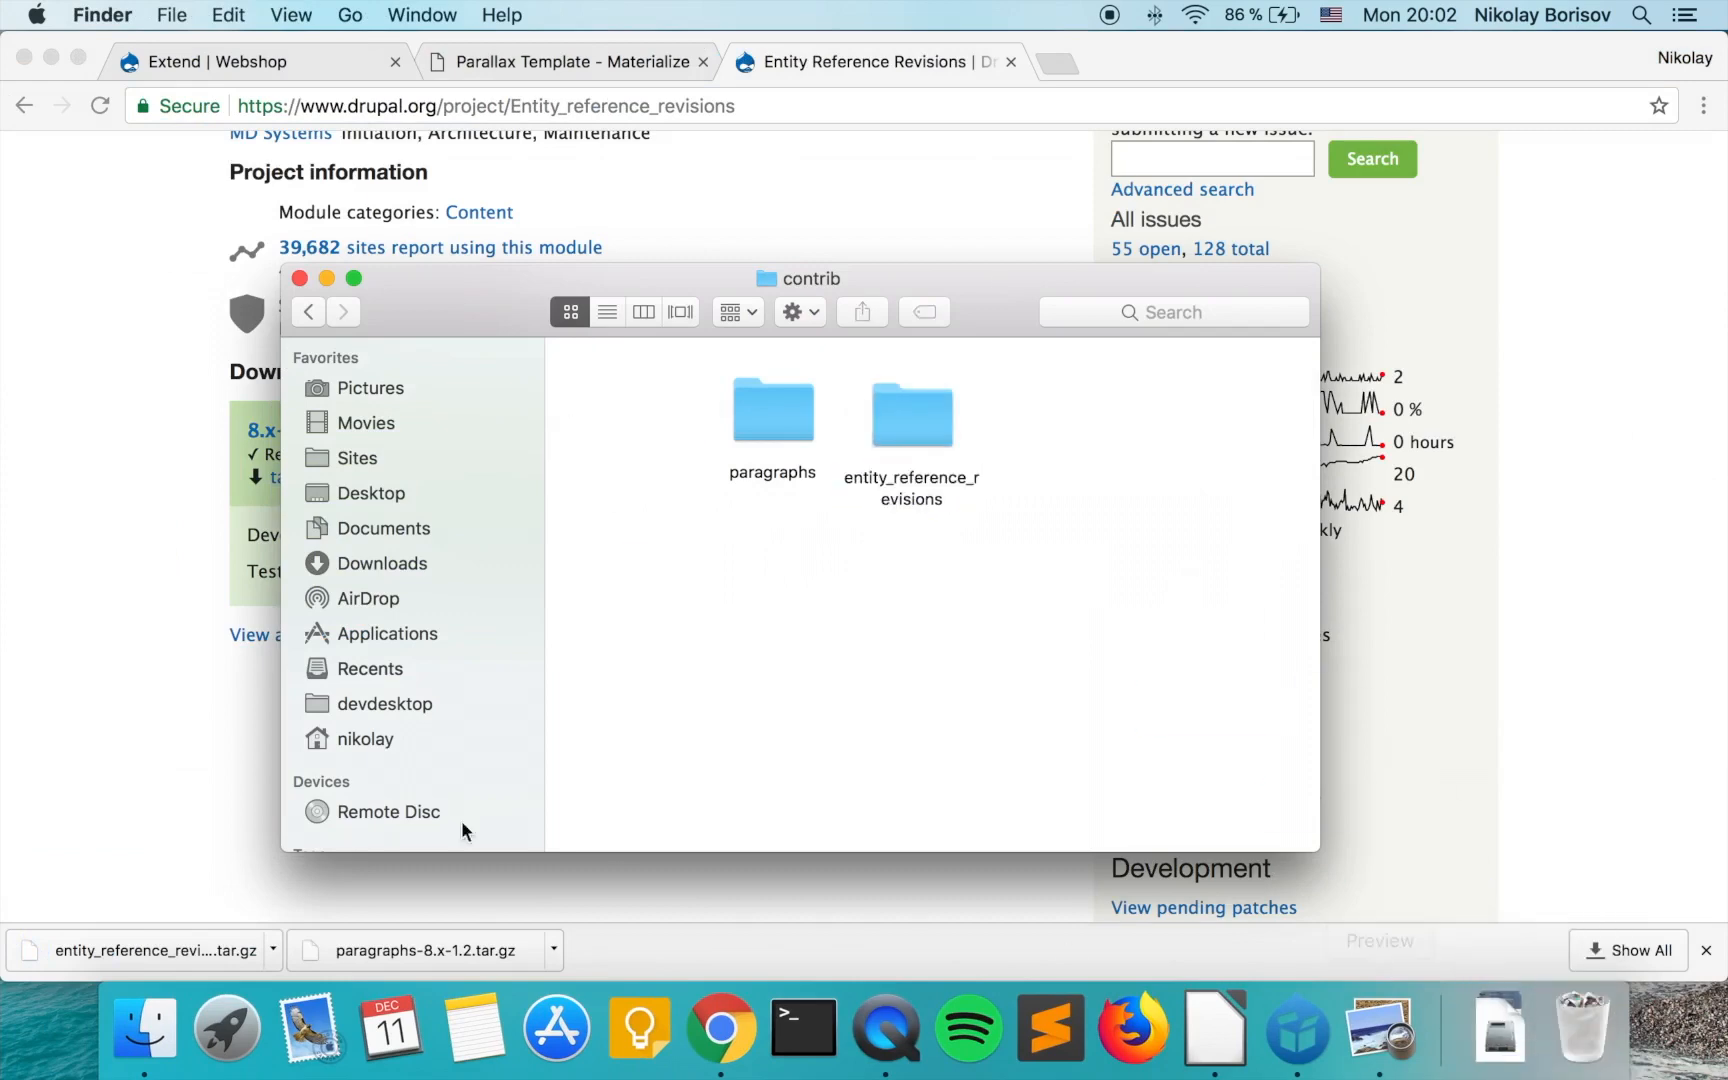
Return to the Webshop Extend page in Chrome, reload it and filter the modules by "parag".
left_click(272, 622)
key("super+1")
right_click(754, 322)
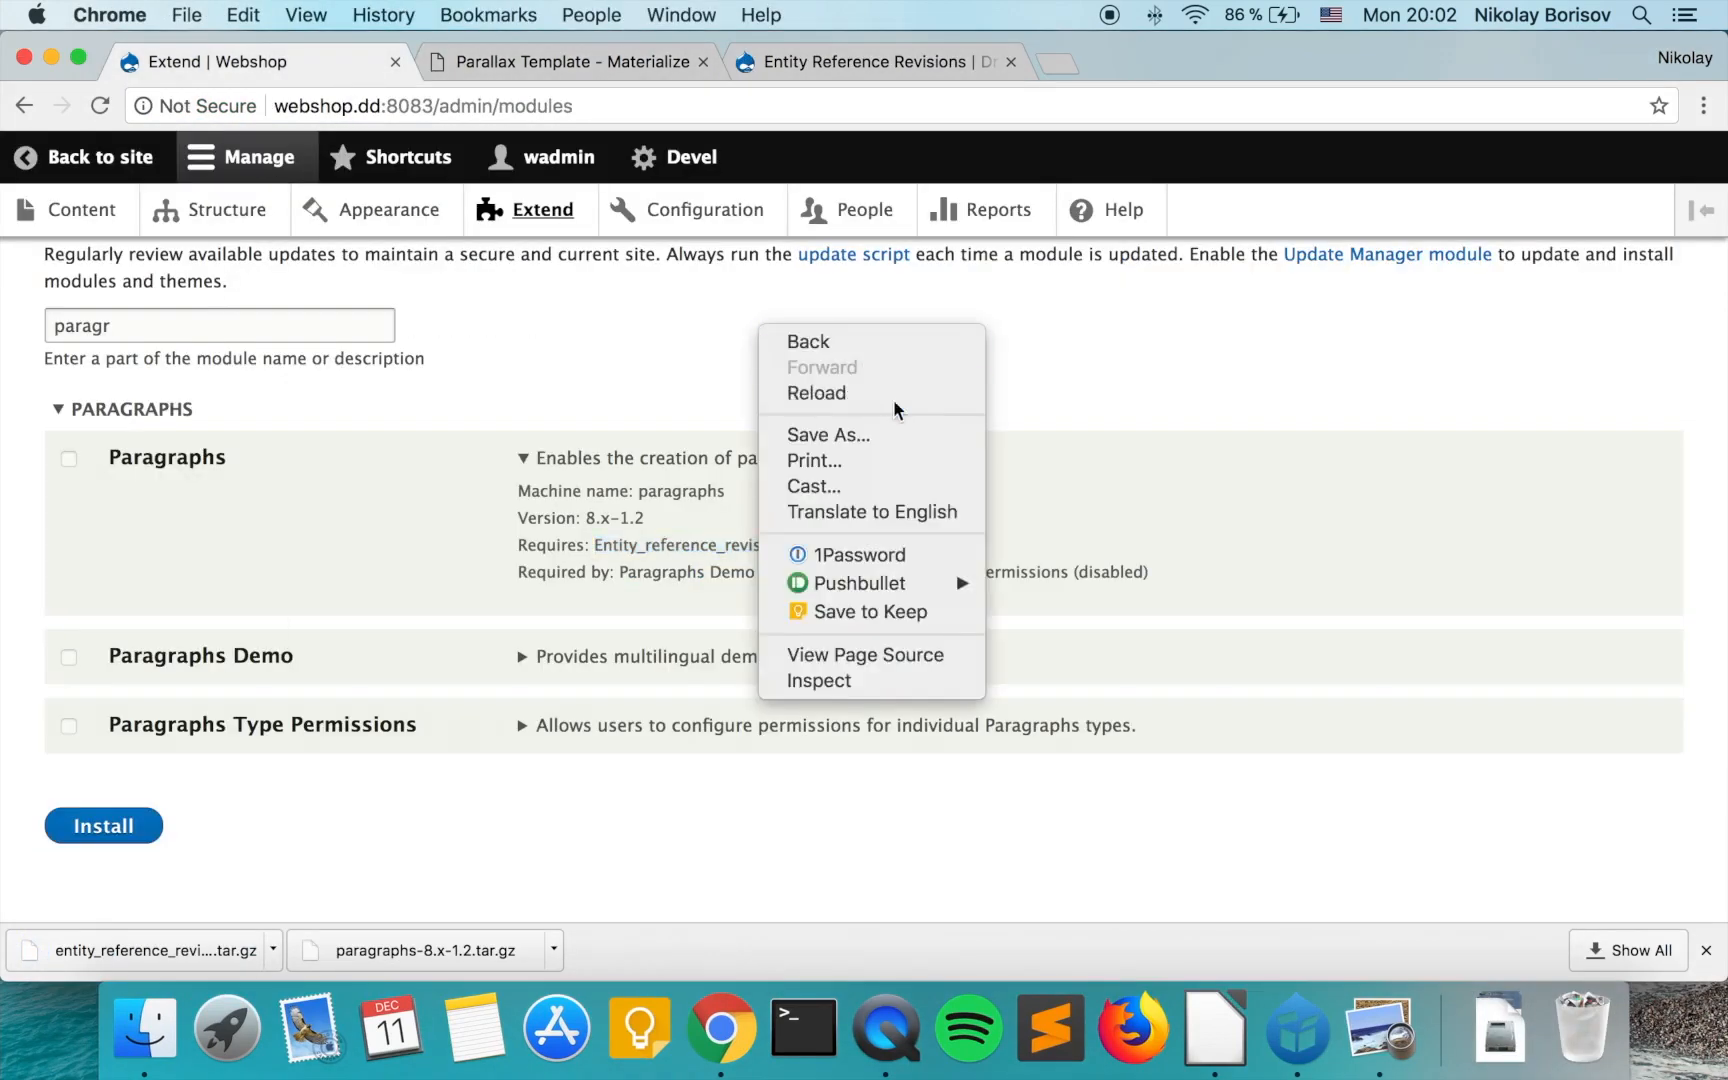
left_click(895, 402)
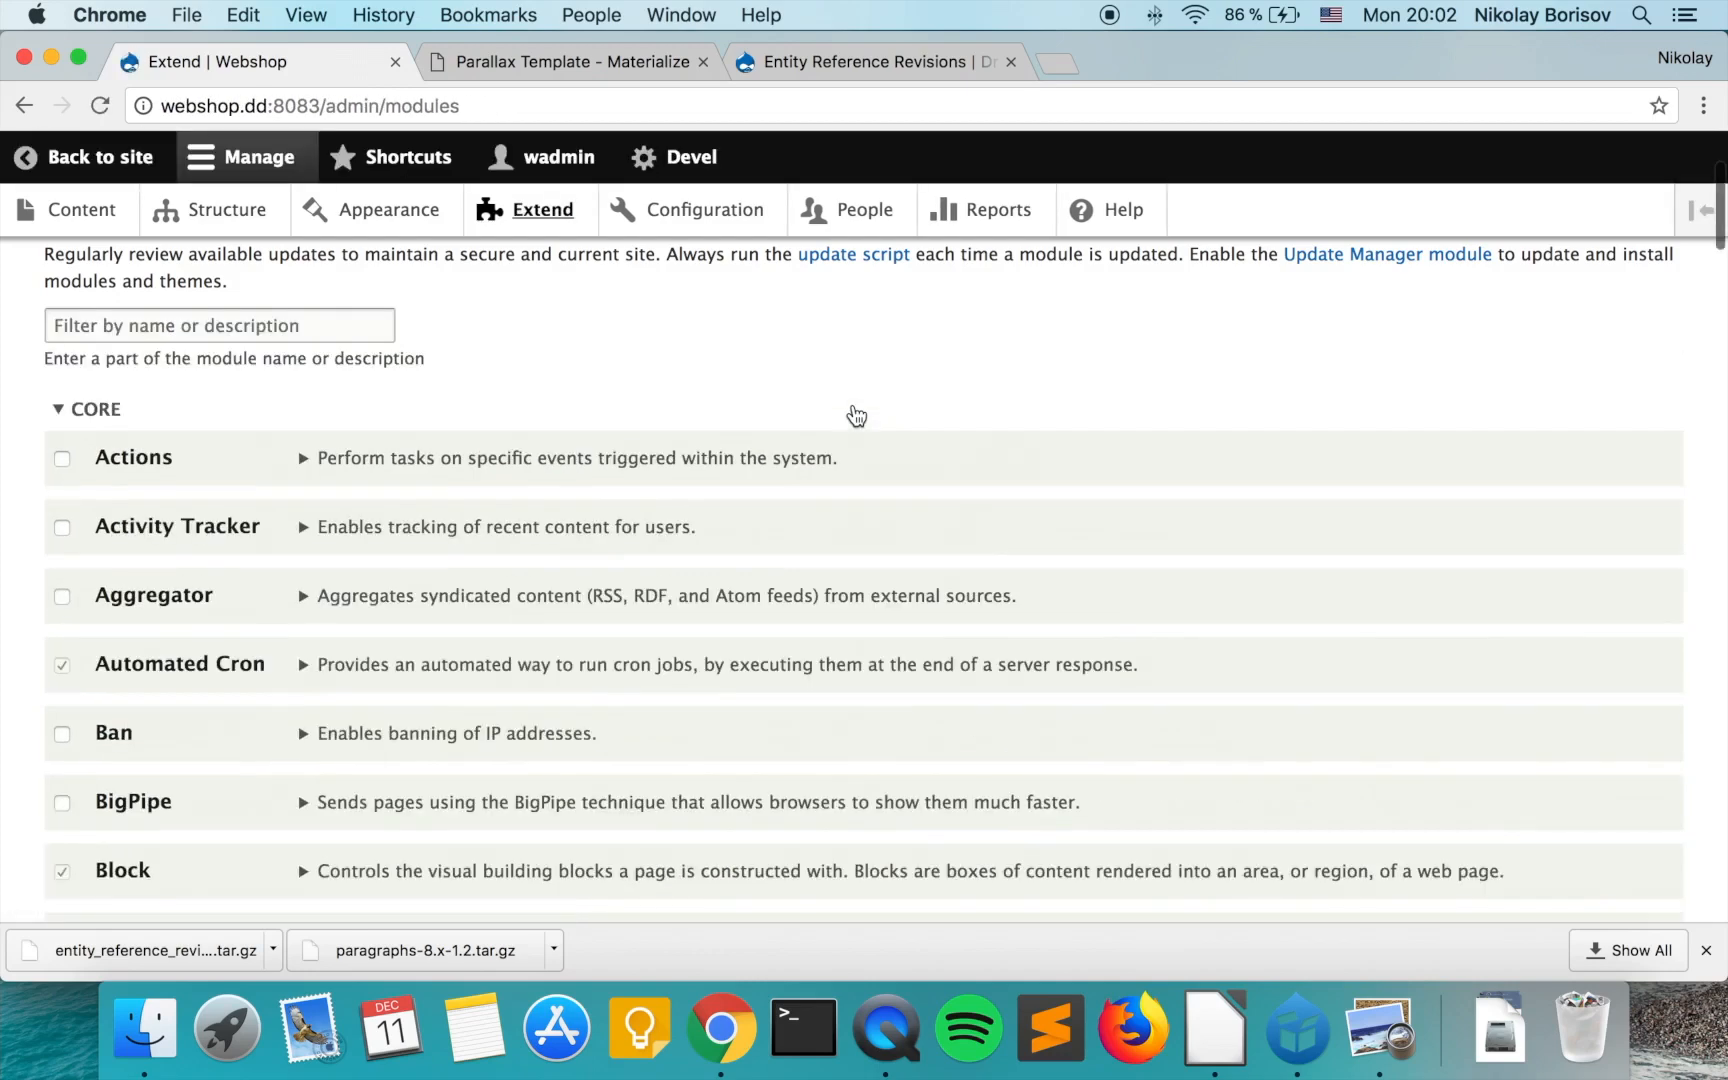
left_click(355, 317)
type("parag")
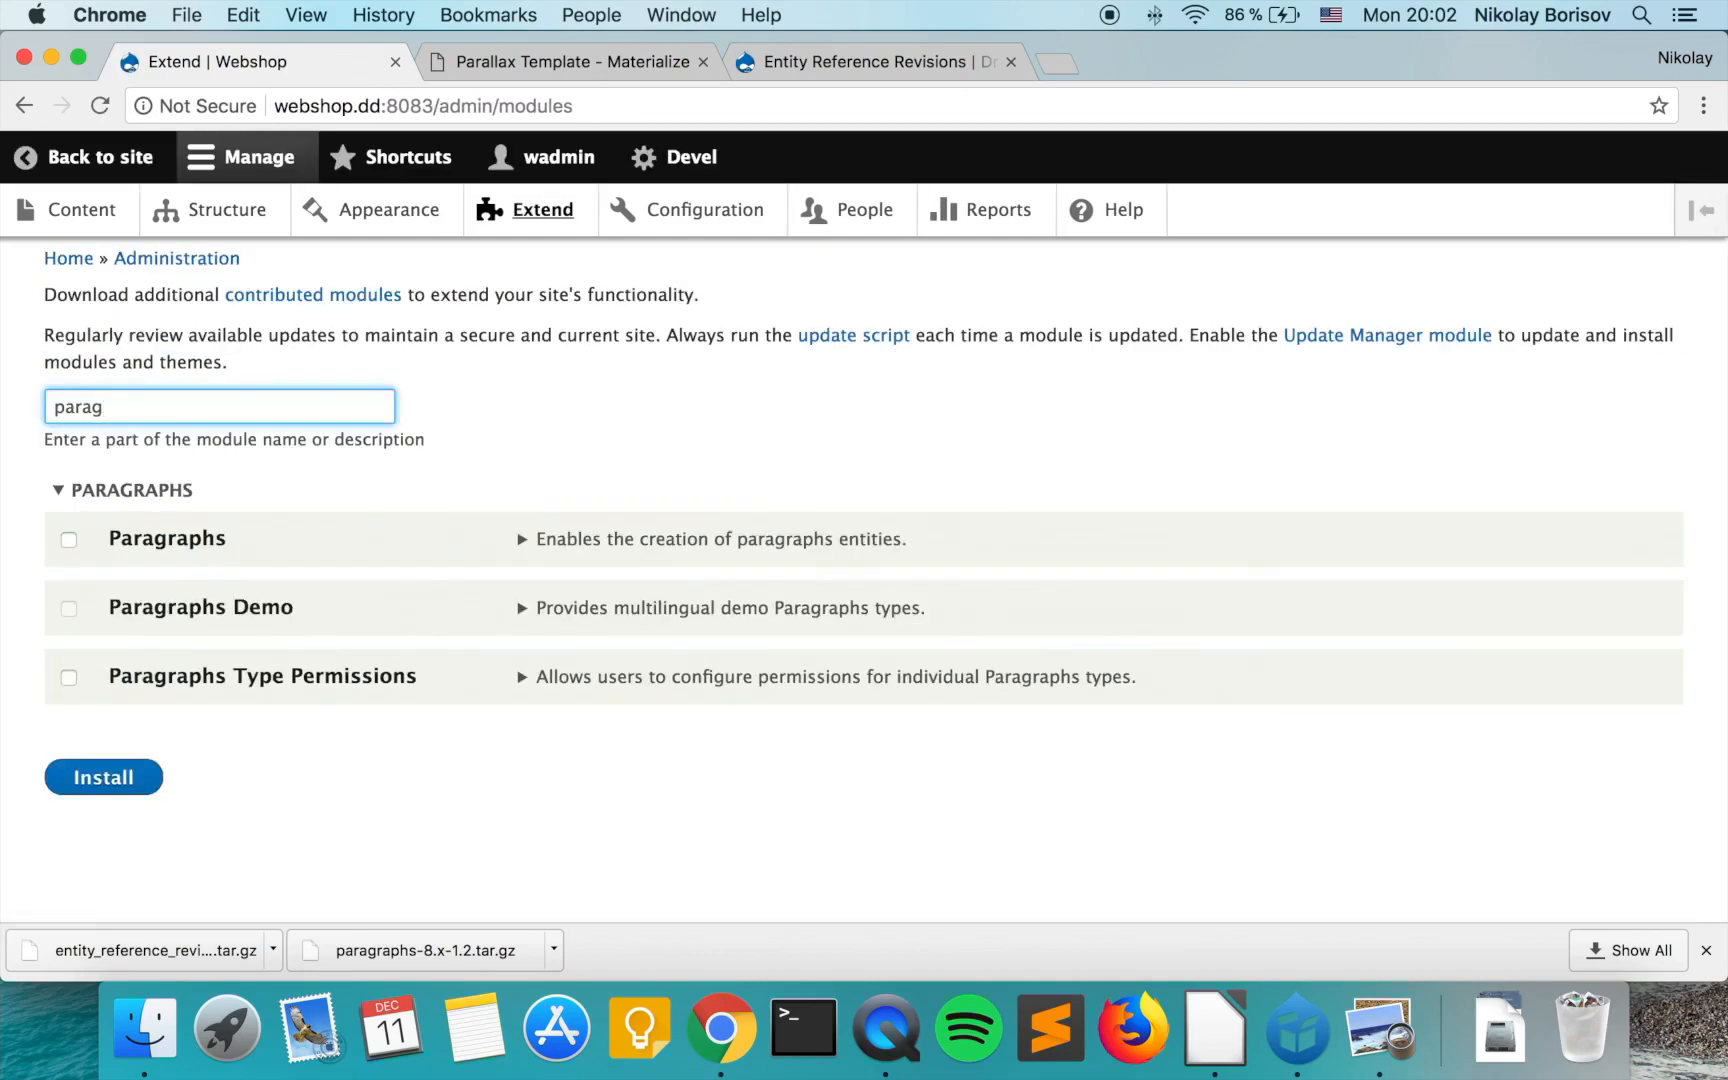
Install the Paragraphs module, agreeing to enable the required Entity Reference Revisions module.
left_click(176, 540)
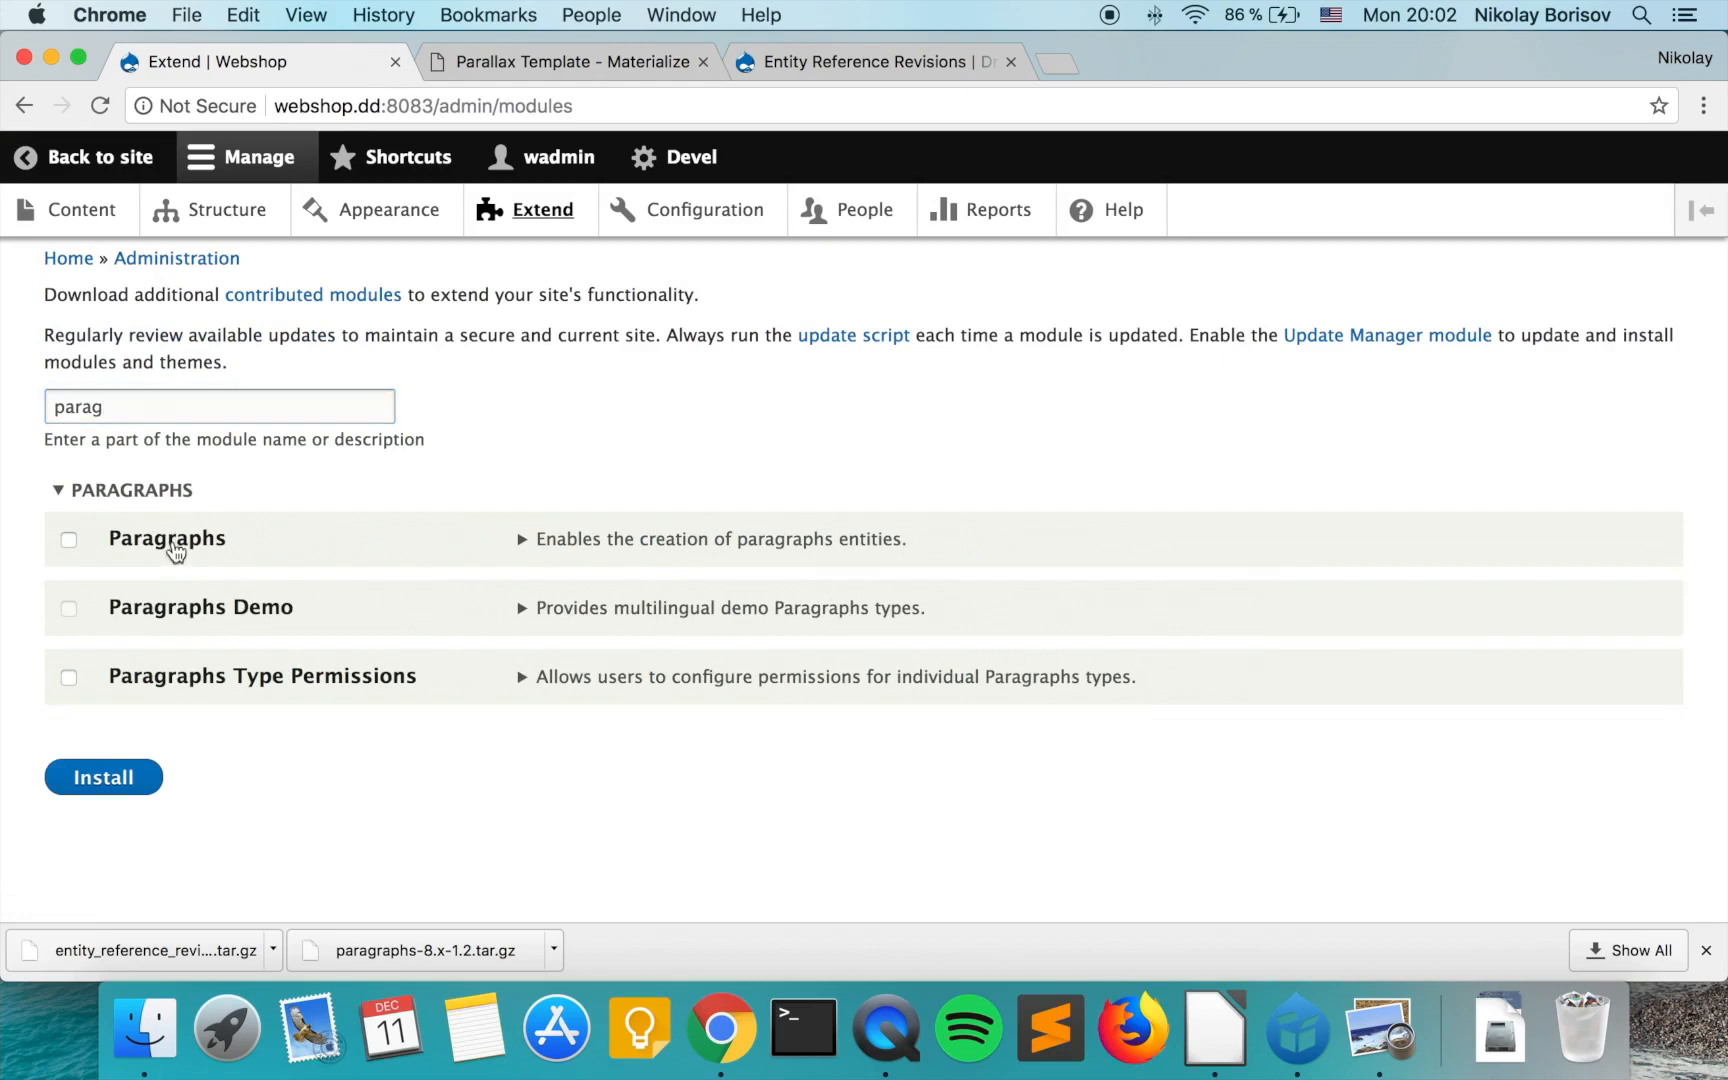
left_click(126, 780)
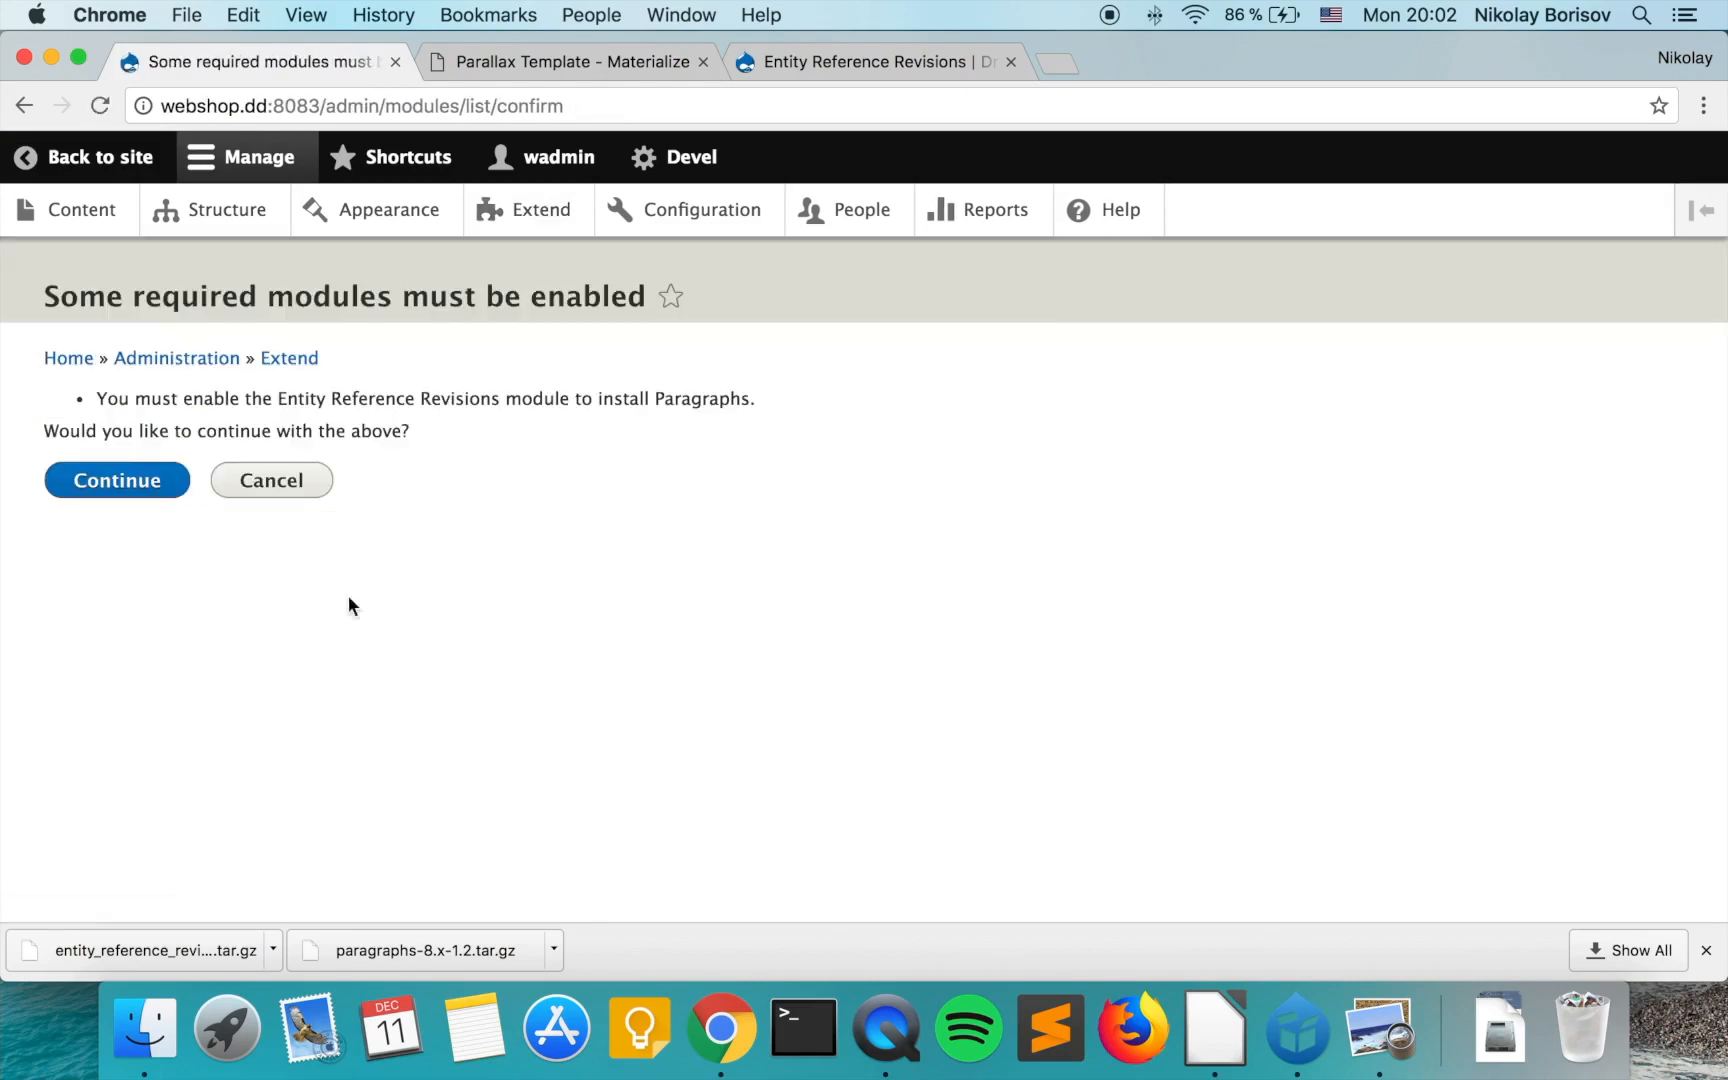
left_click(147, 482)
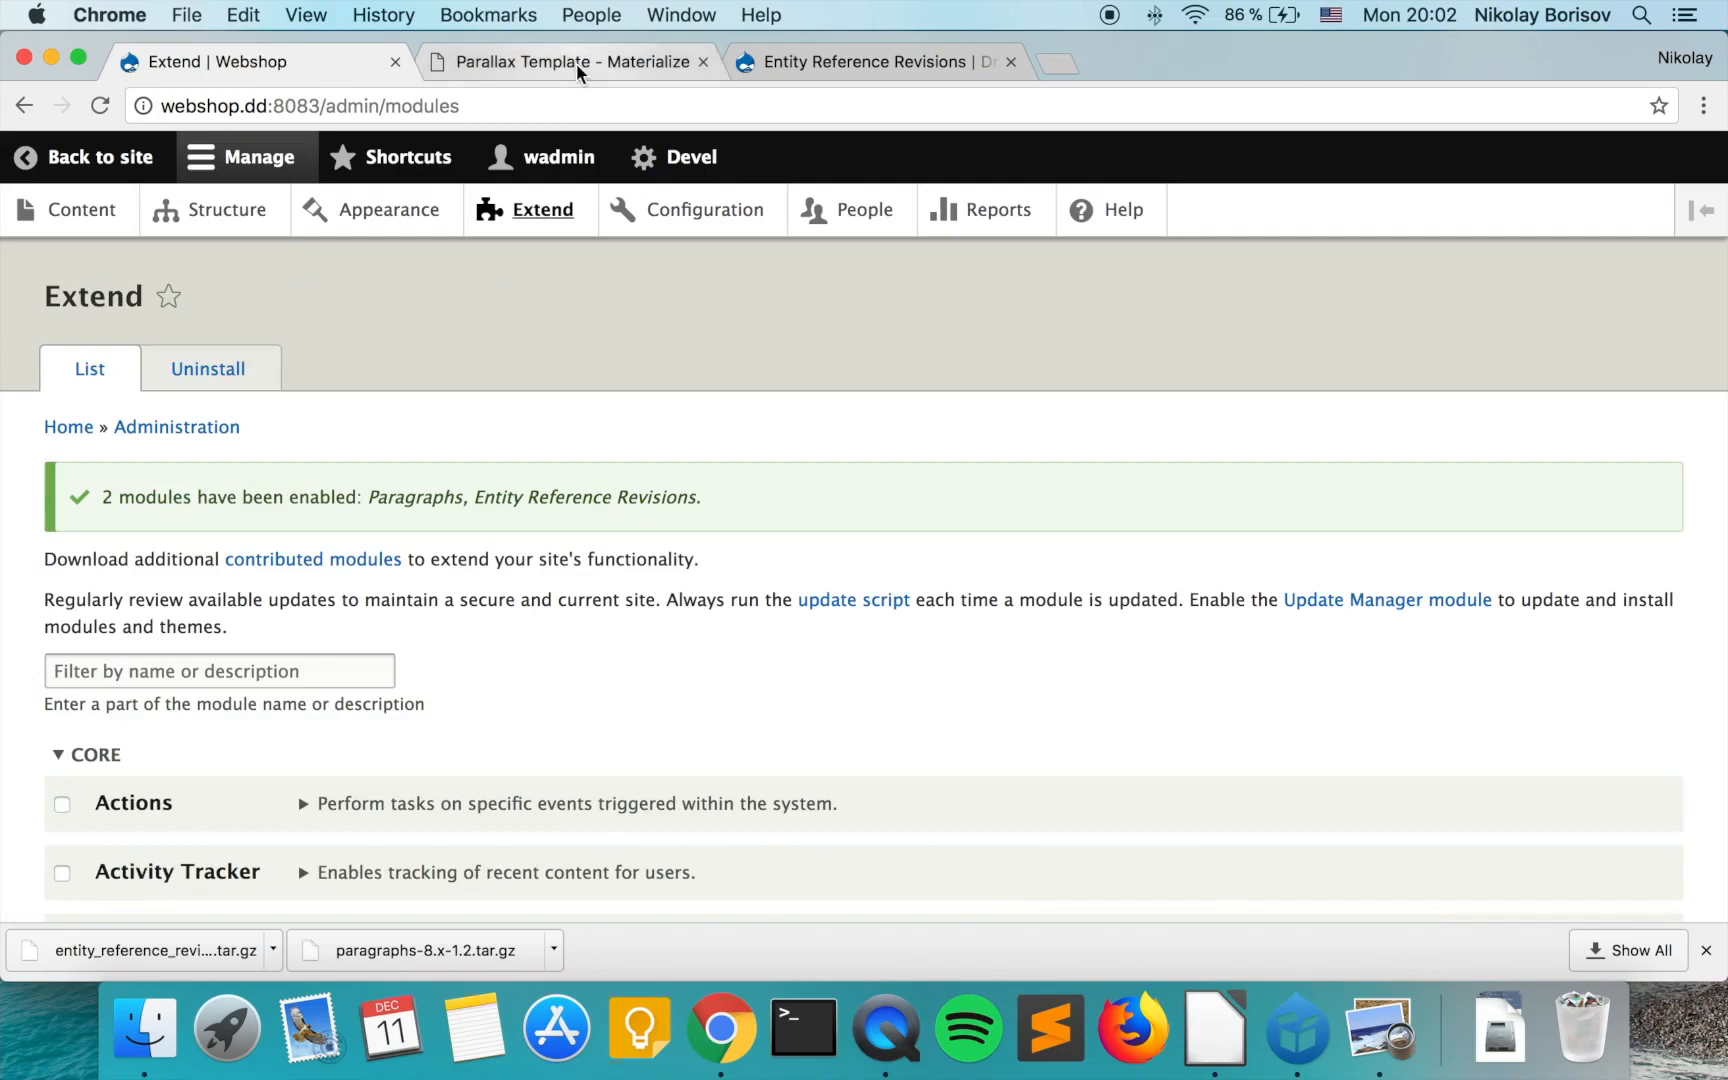
Open the Parallax Template page and examine its header area: the title, the subtitle and the Get Started link.
left_click(576, 63)
scroll(848, 520, "down", 10)
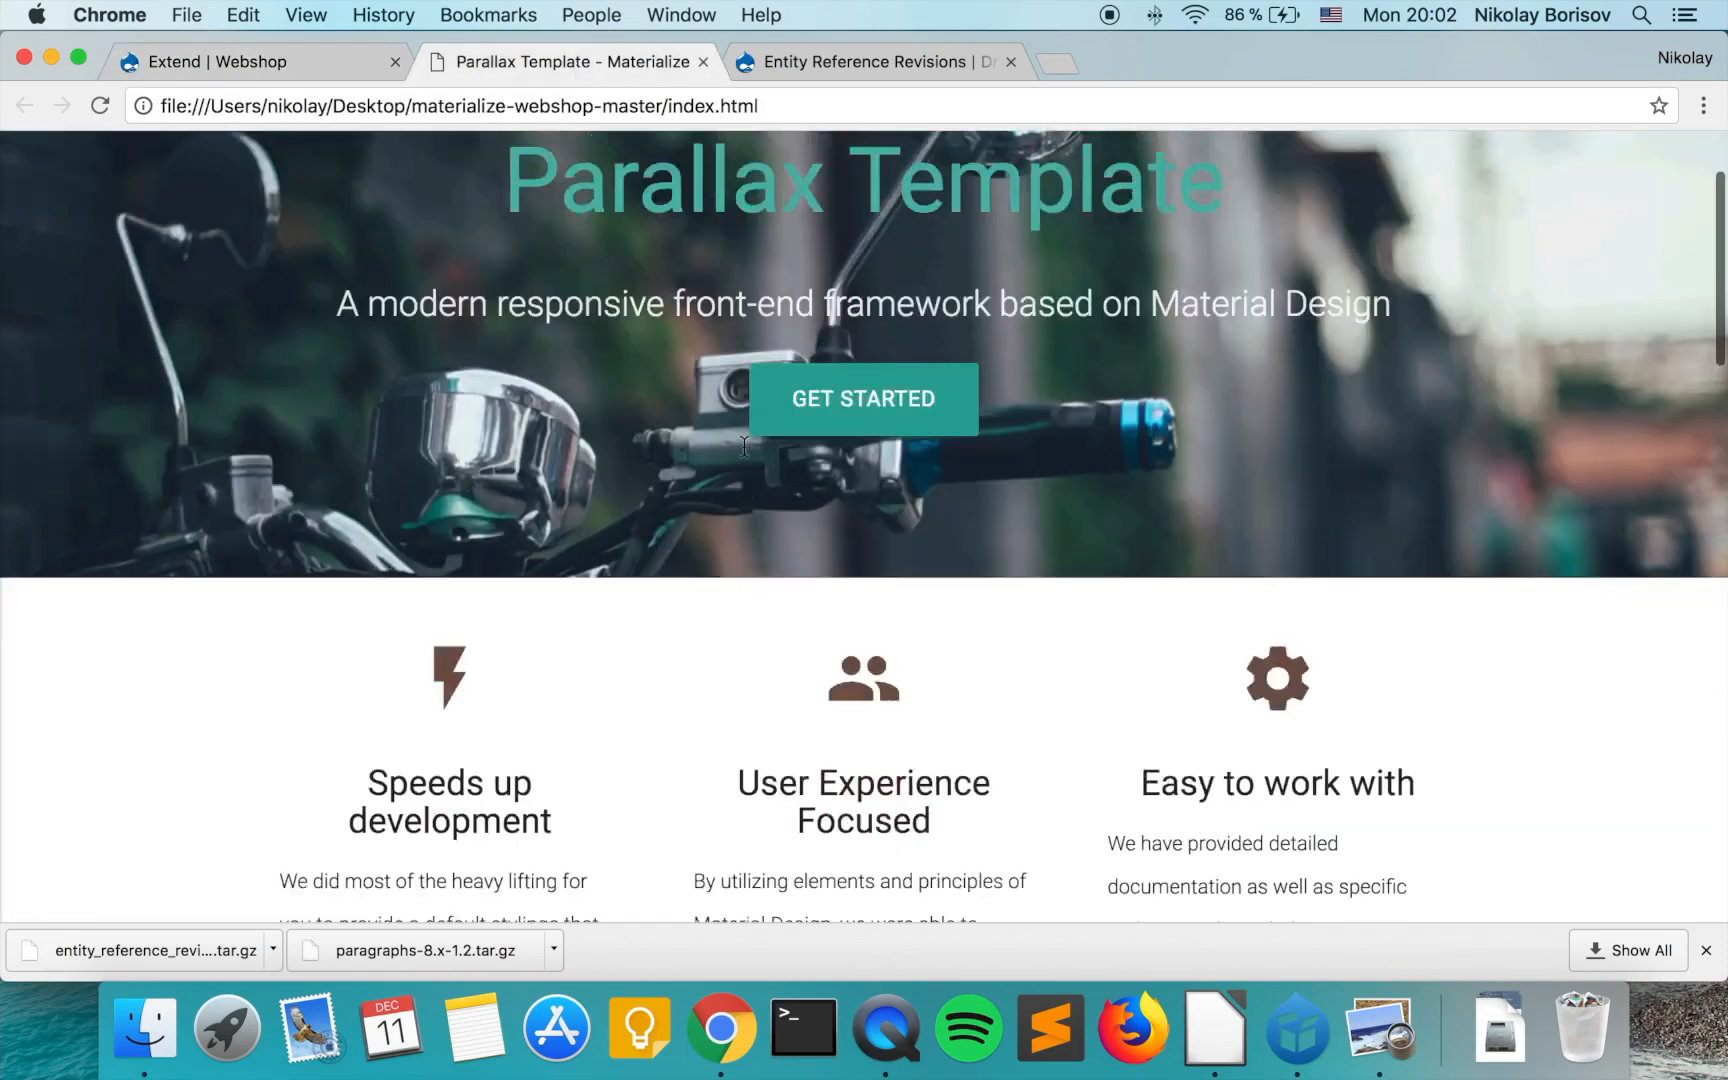
scroll(741, 453, "up", 10)
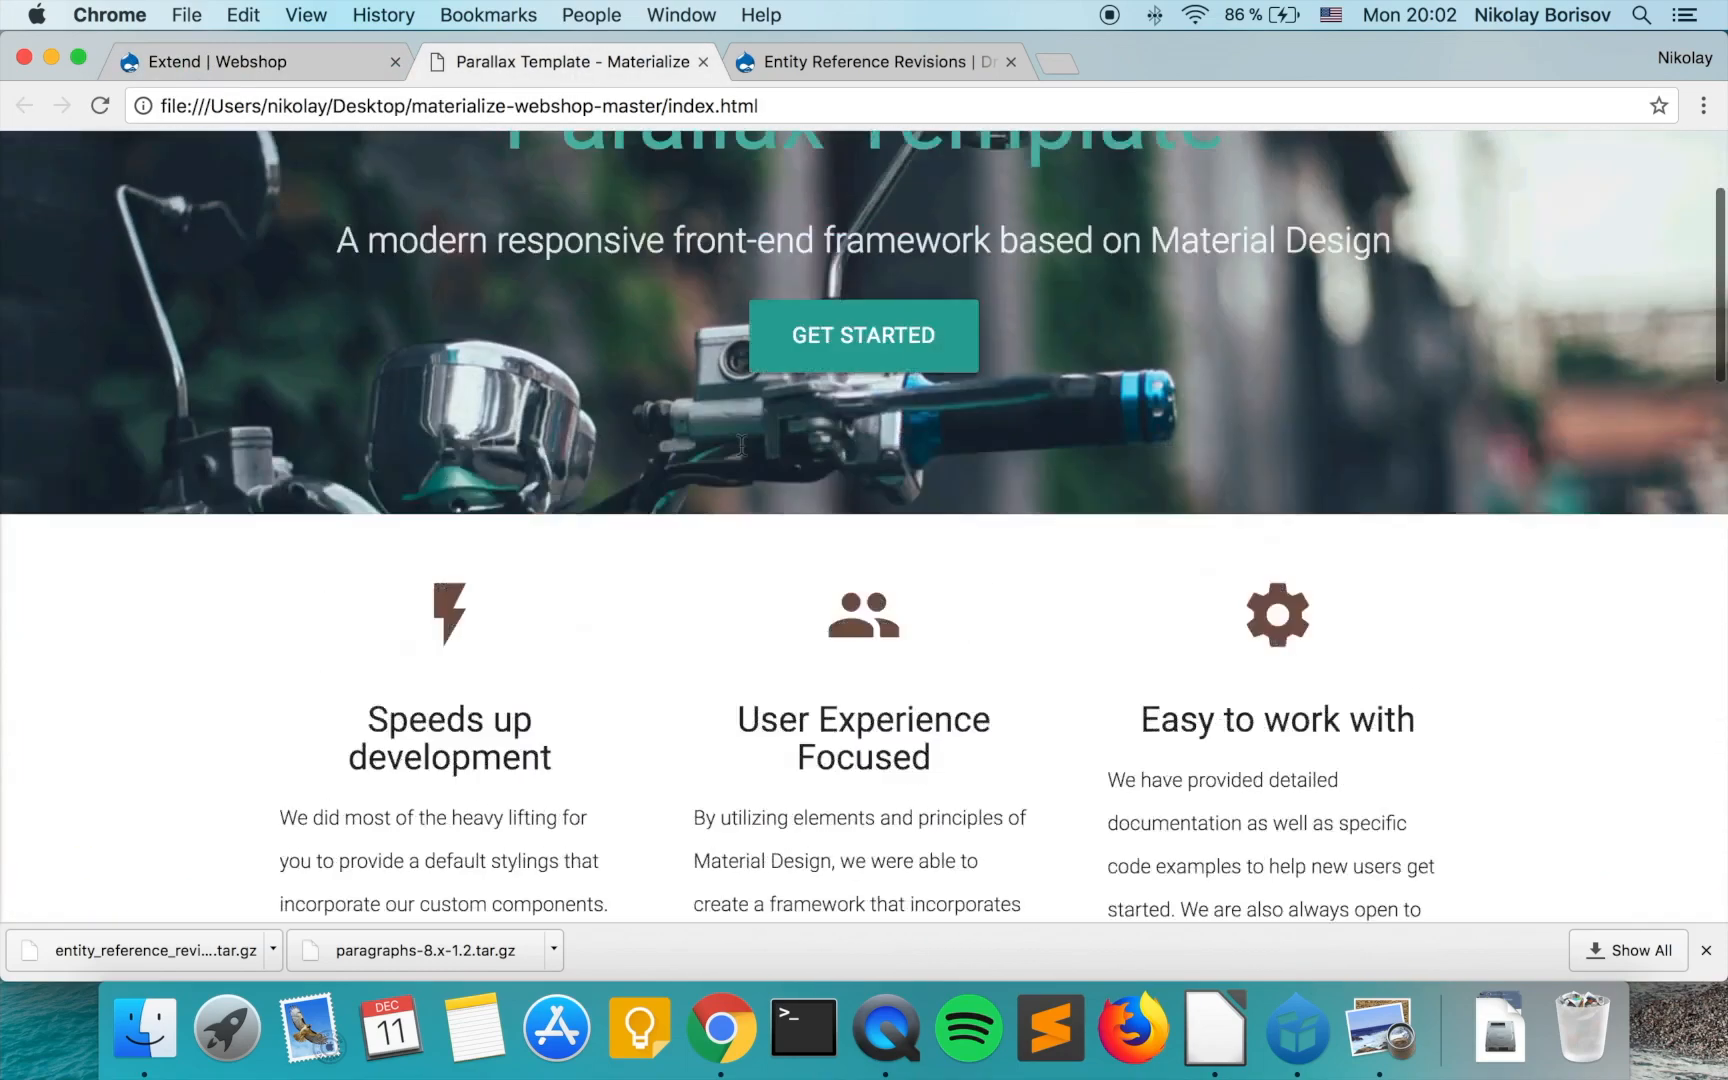
left_click_drag(508, 333, 1340, 356)
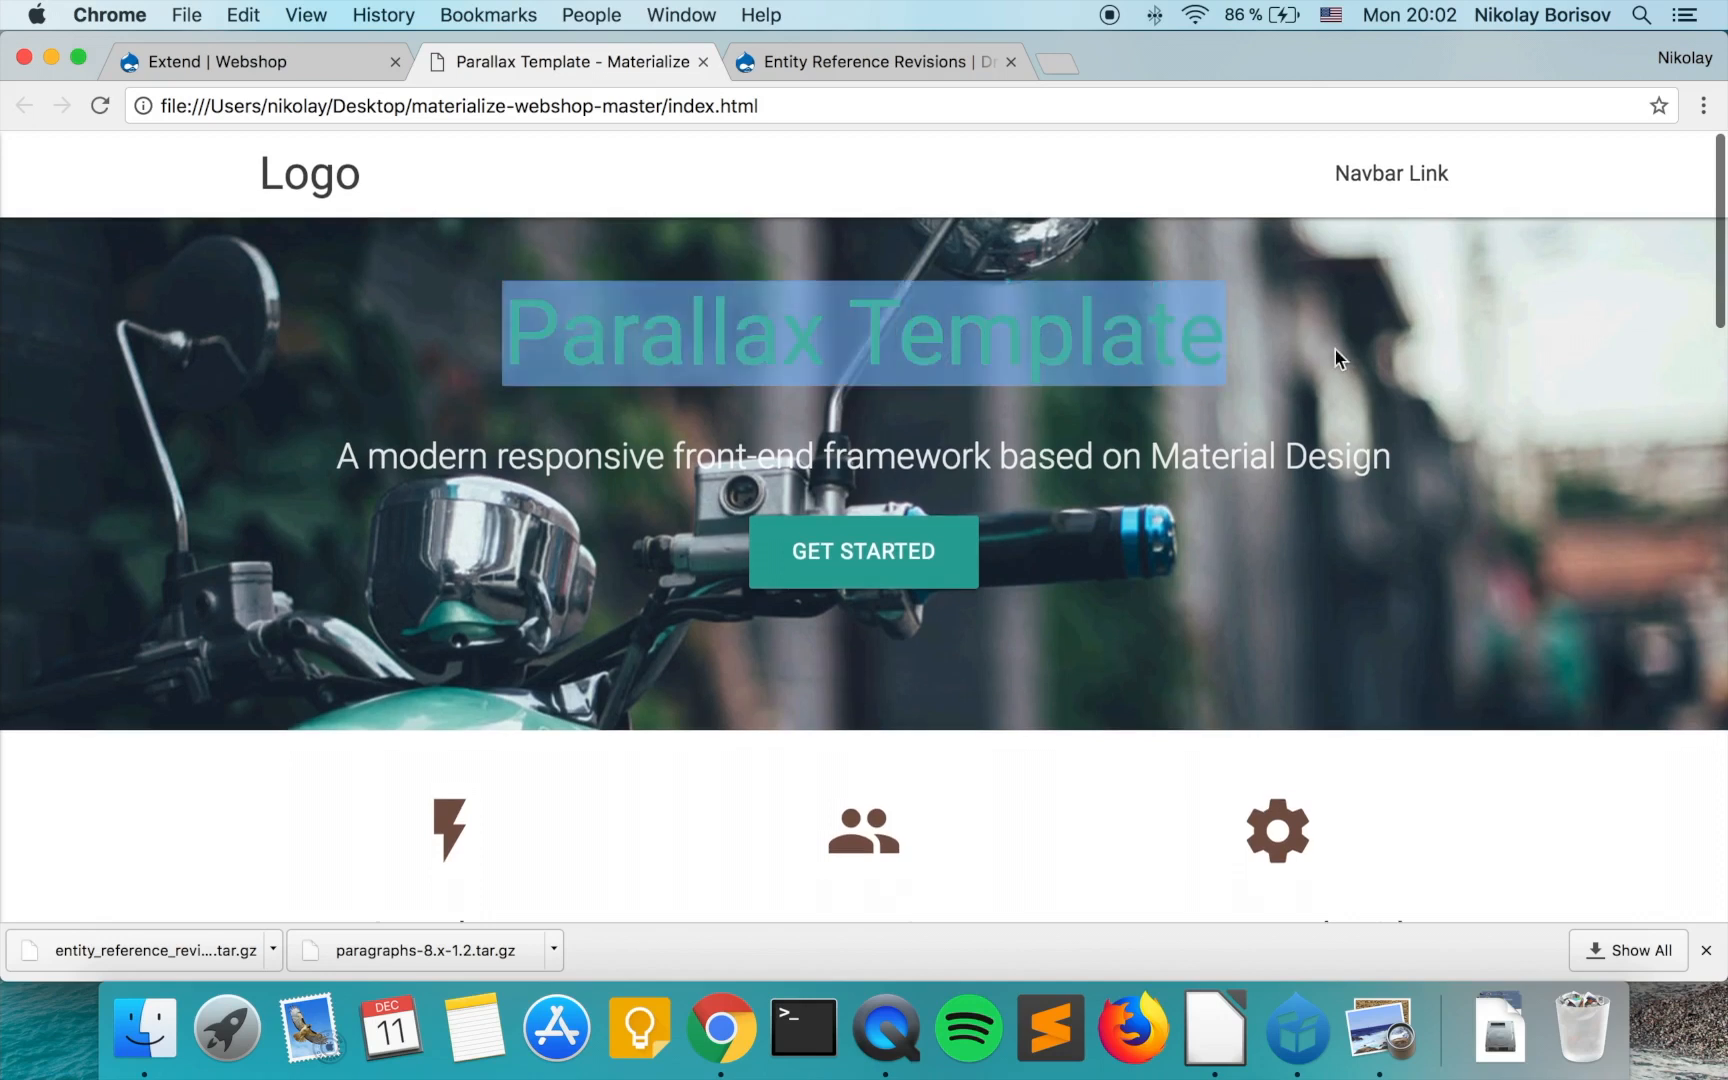
left_click_drag(338, 458, 1385, 485)
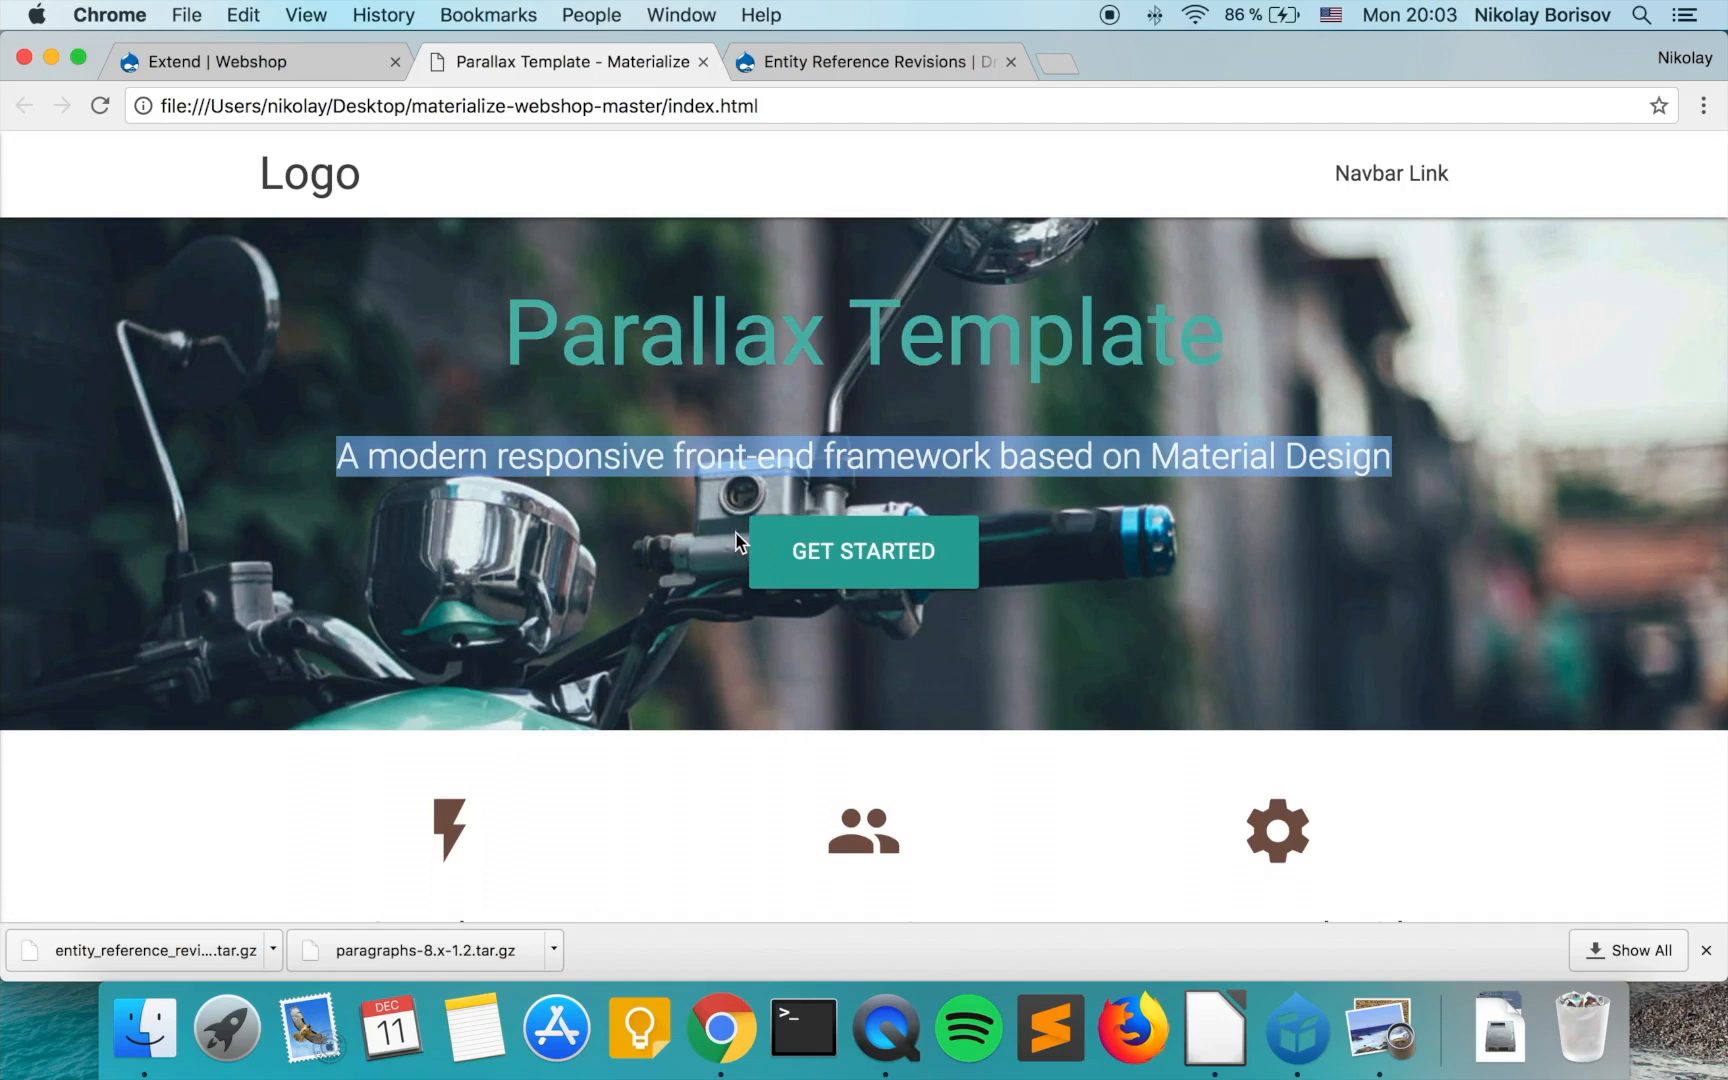
scroll(737, 537, "down", 3)
scroll(709, 527, "up", 3)
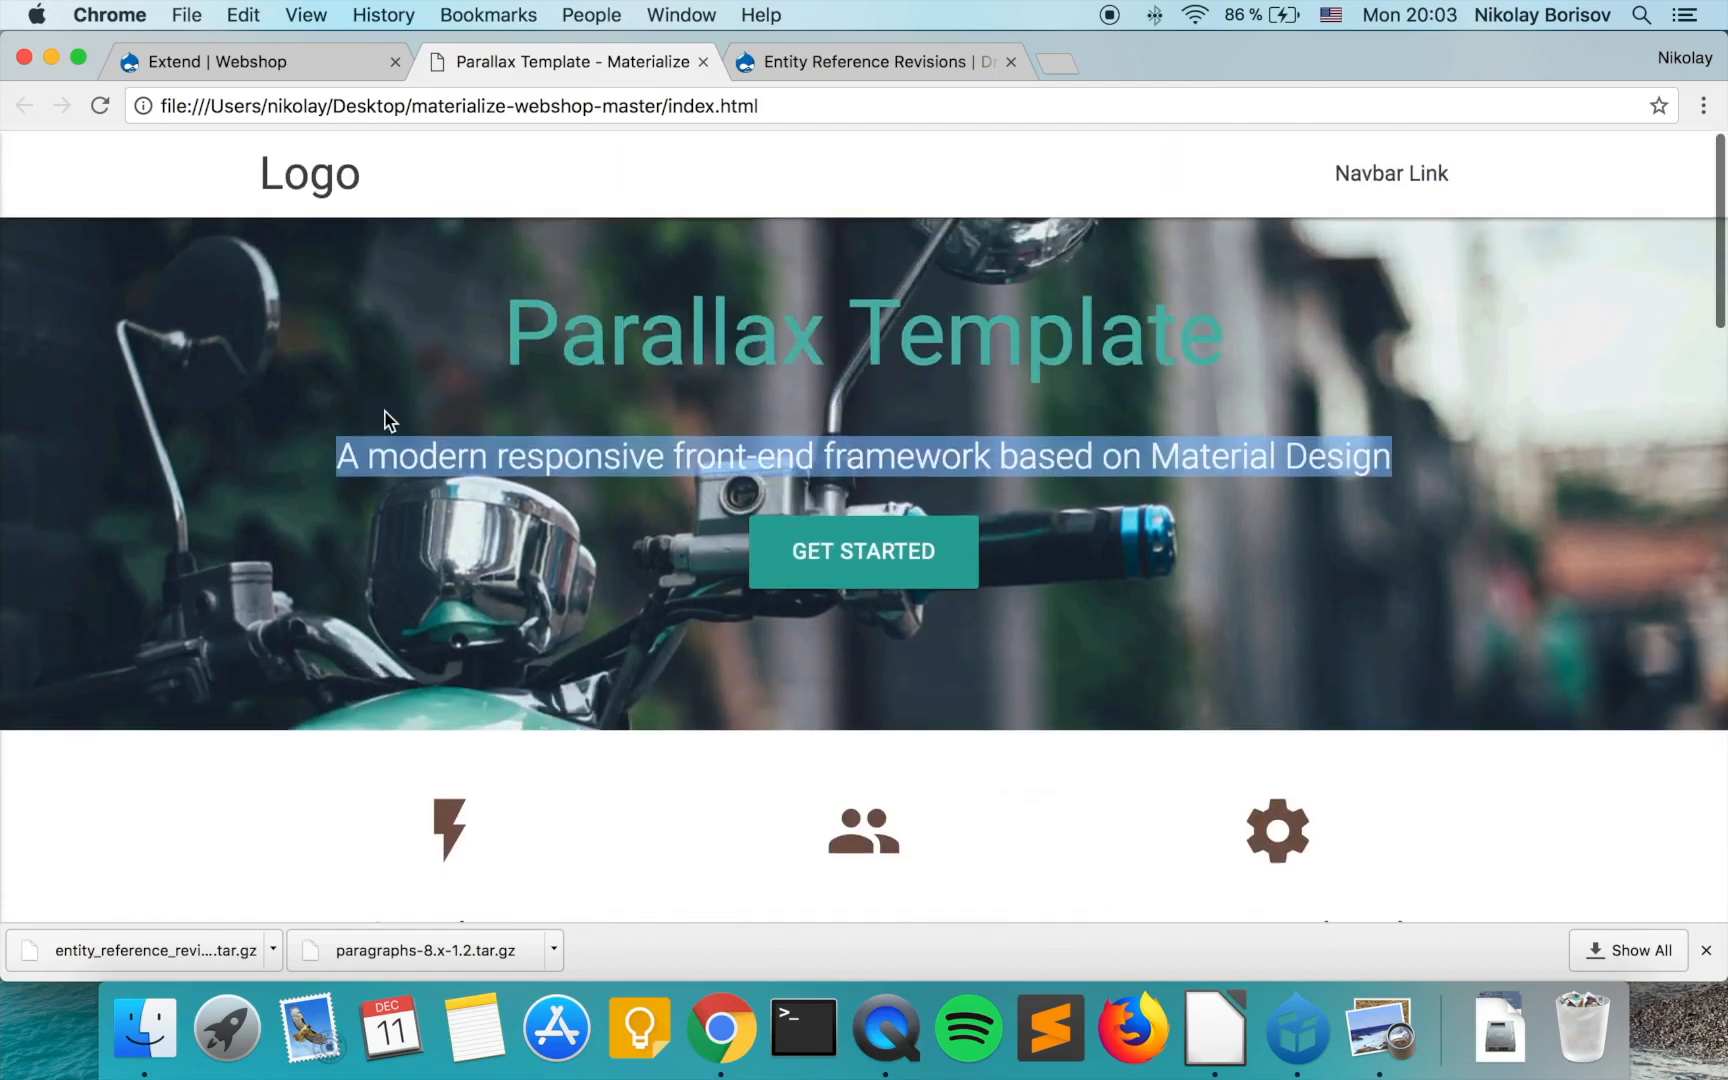
left_click(1352, 762)
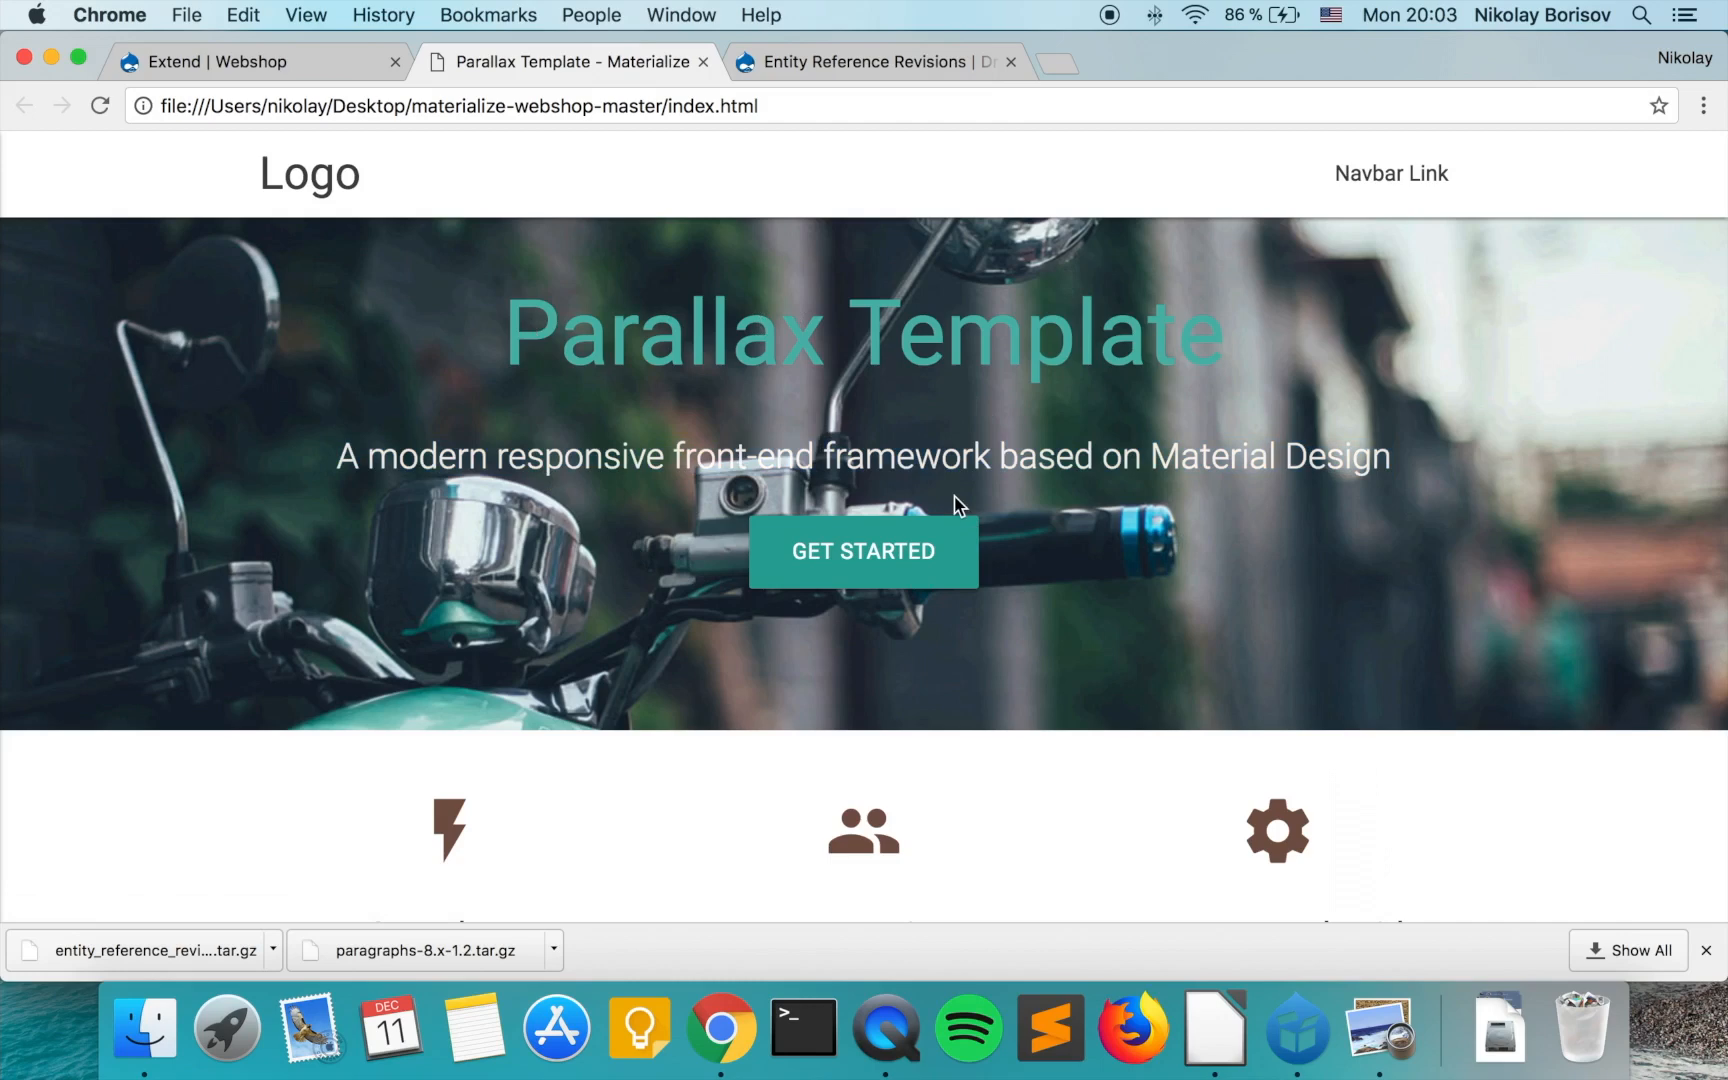
Look through the template's remaining sections: the three feature columns, the image banner and the Contact Us text.
scroll(958, 503, "down", 10)
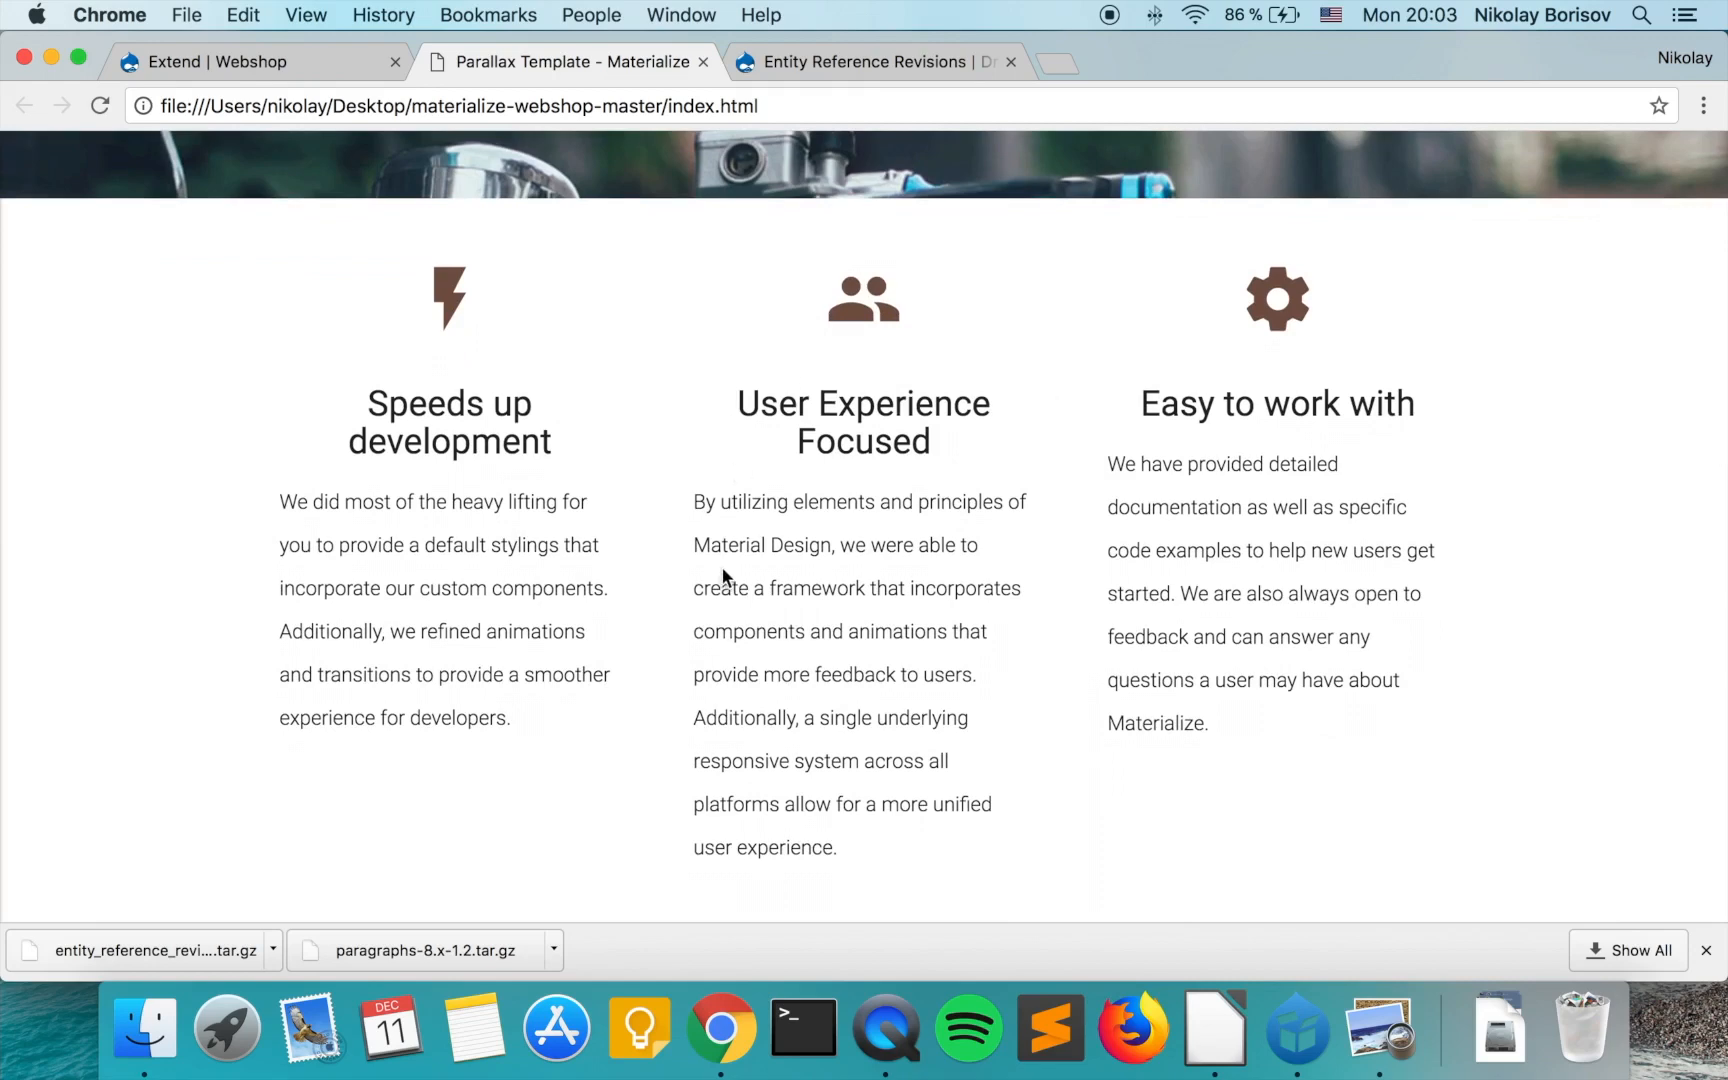
scroll(721, 566, "down", 9)
scroll(734, 563, "down", 4)
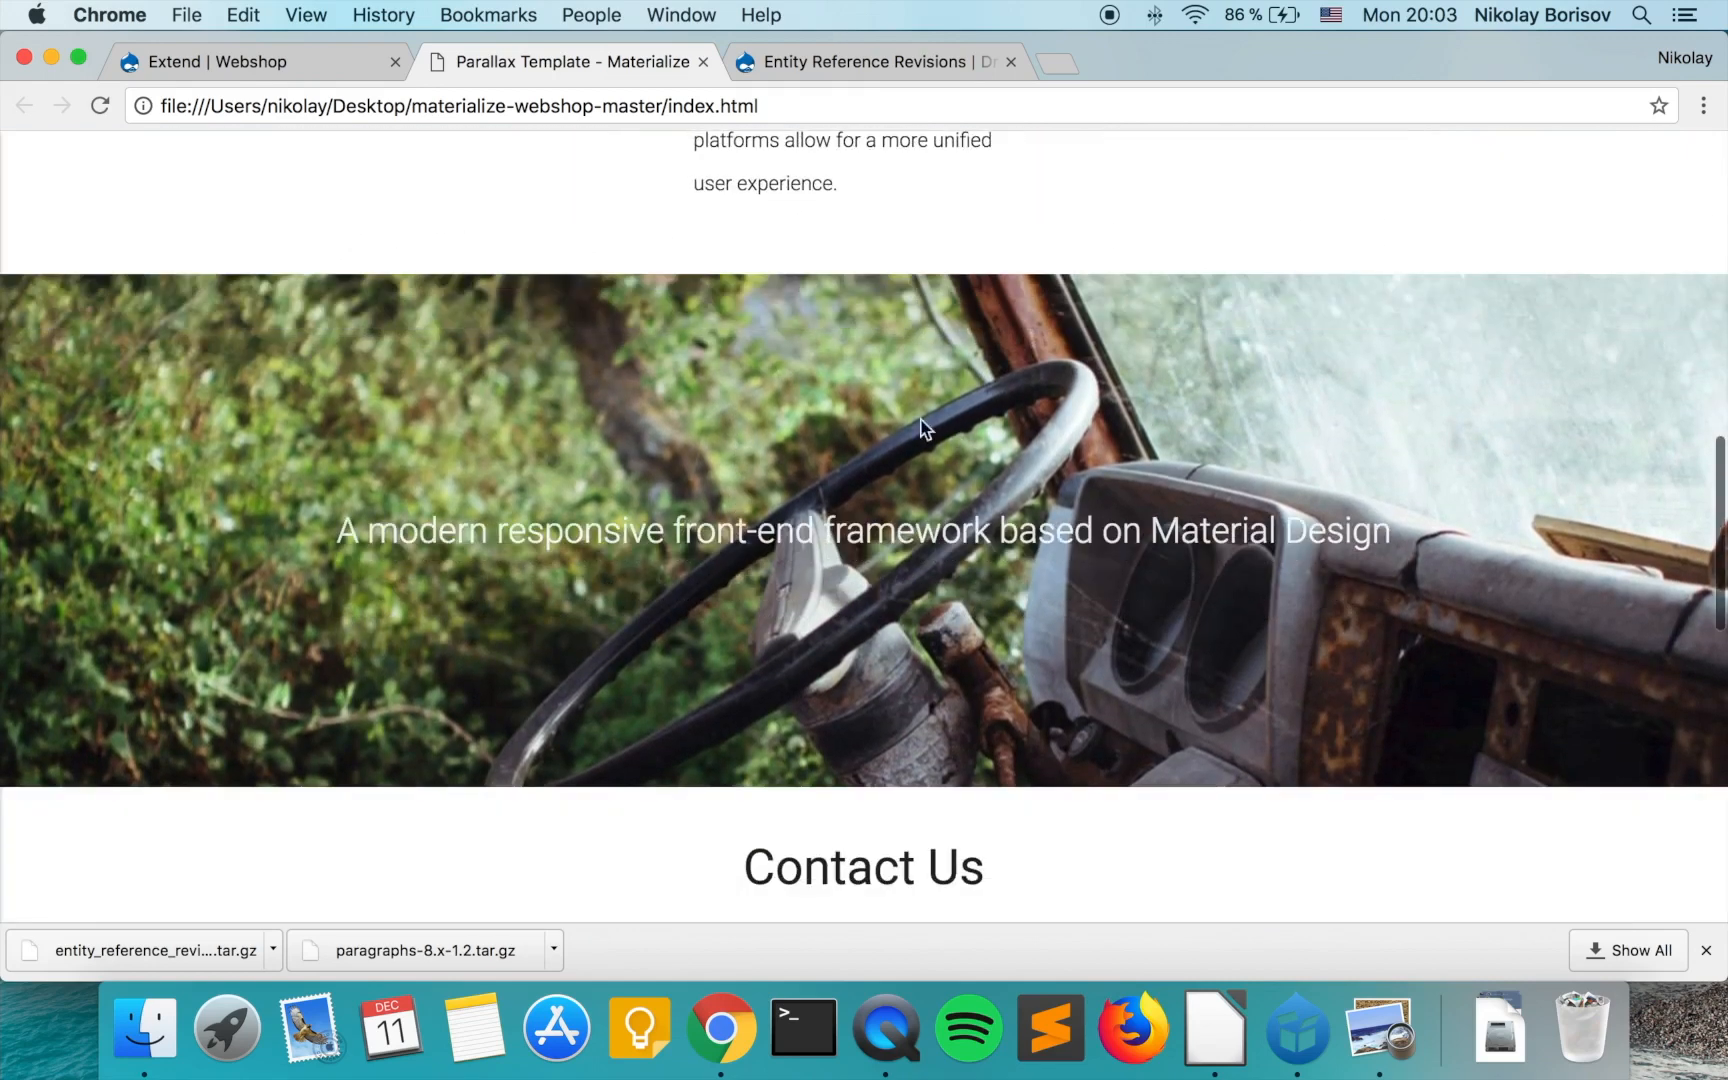
scroll(864, 556, "down", 7)
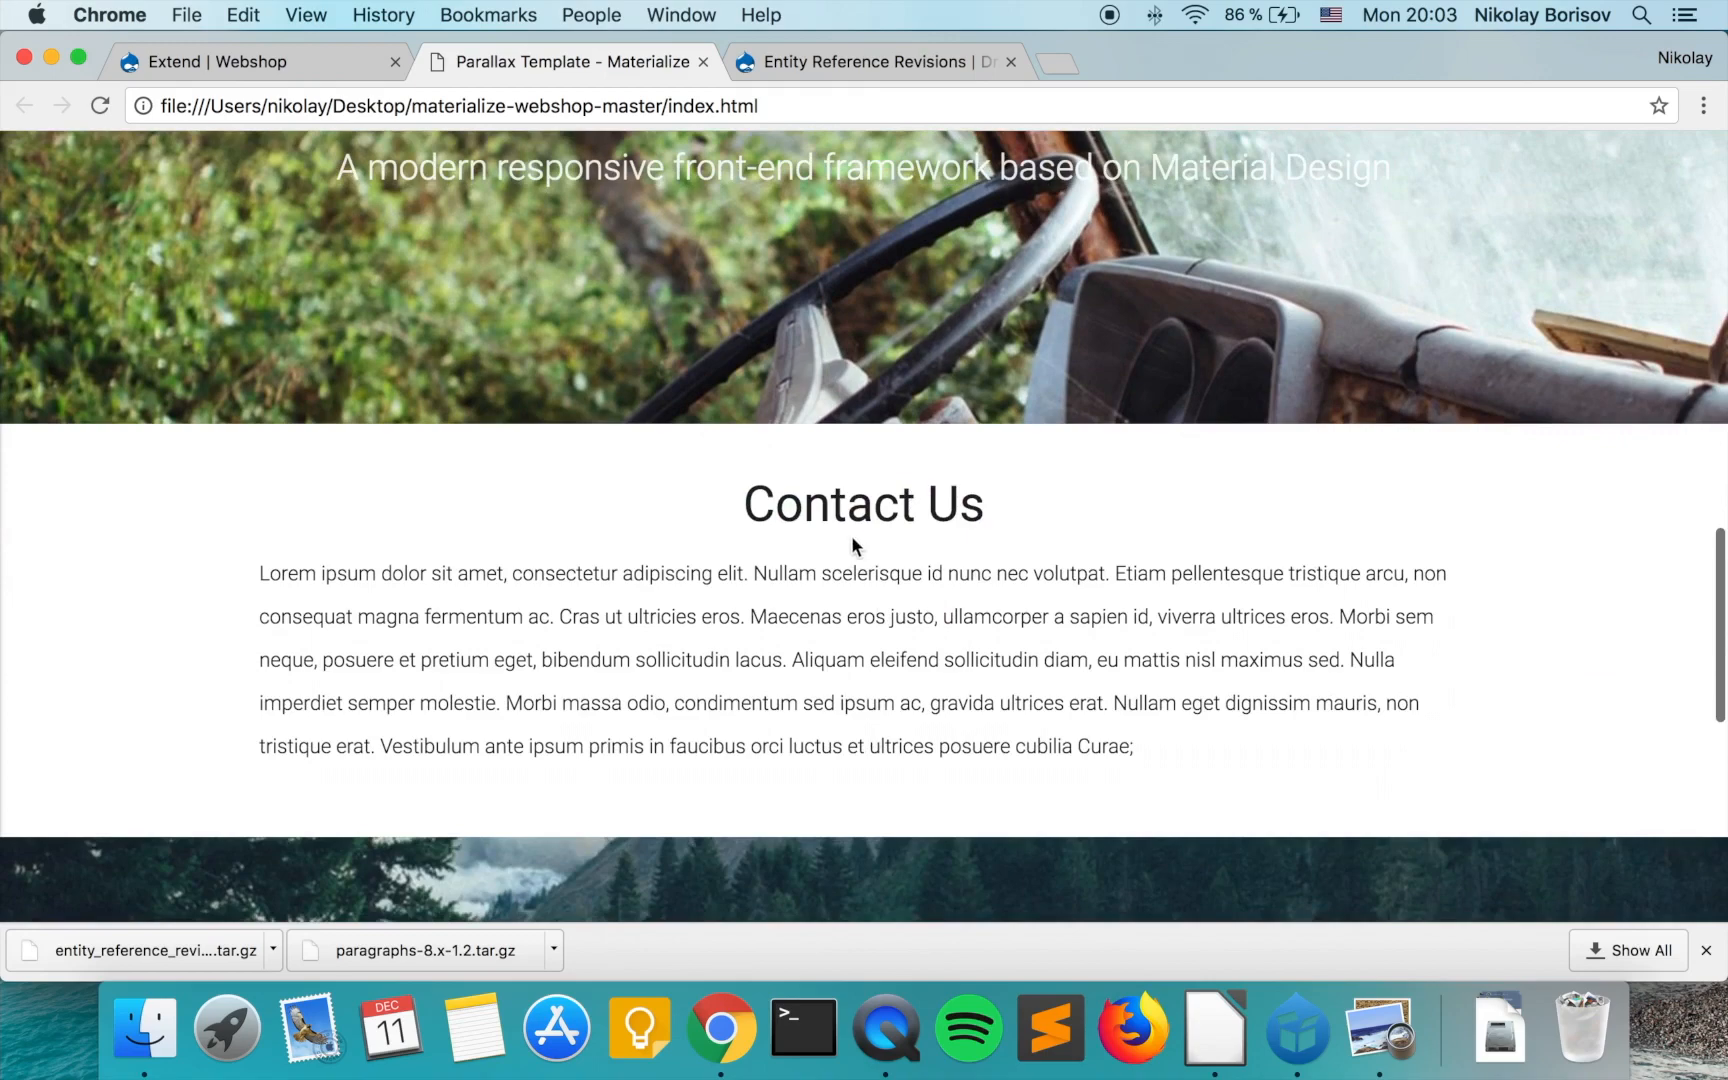
scroll(852, 545, "down", 9)
scroll(884, 600, "up", 13)
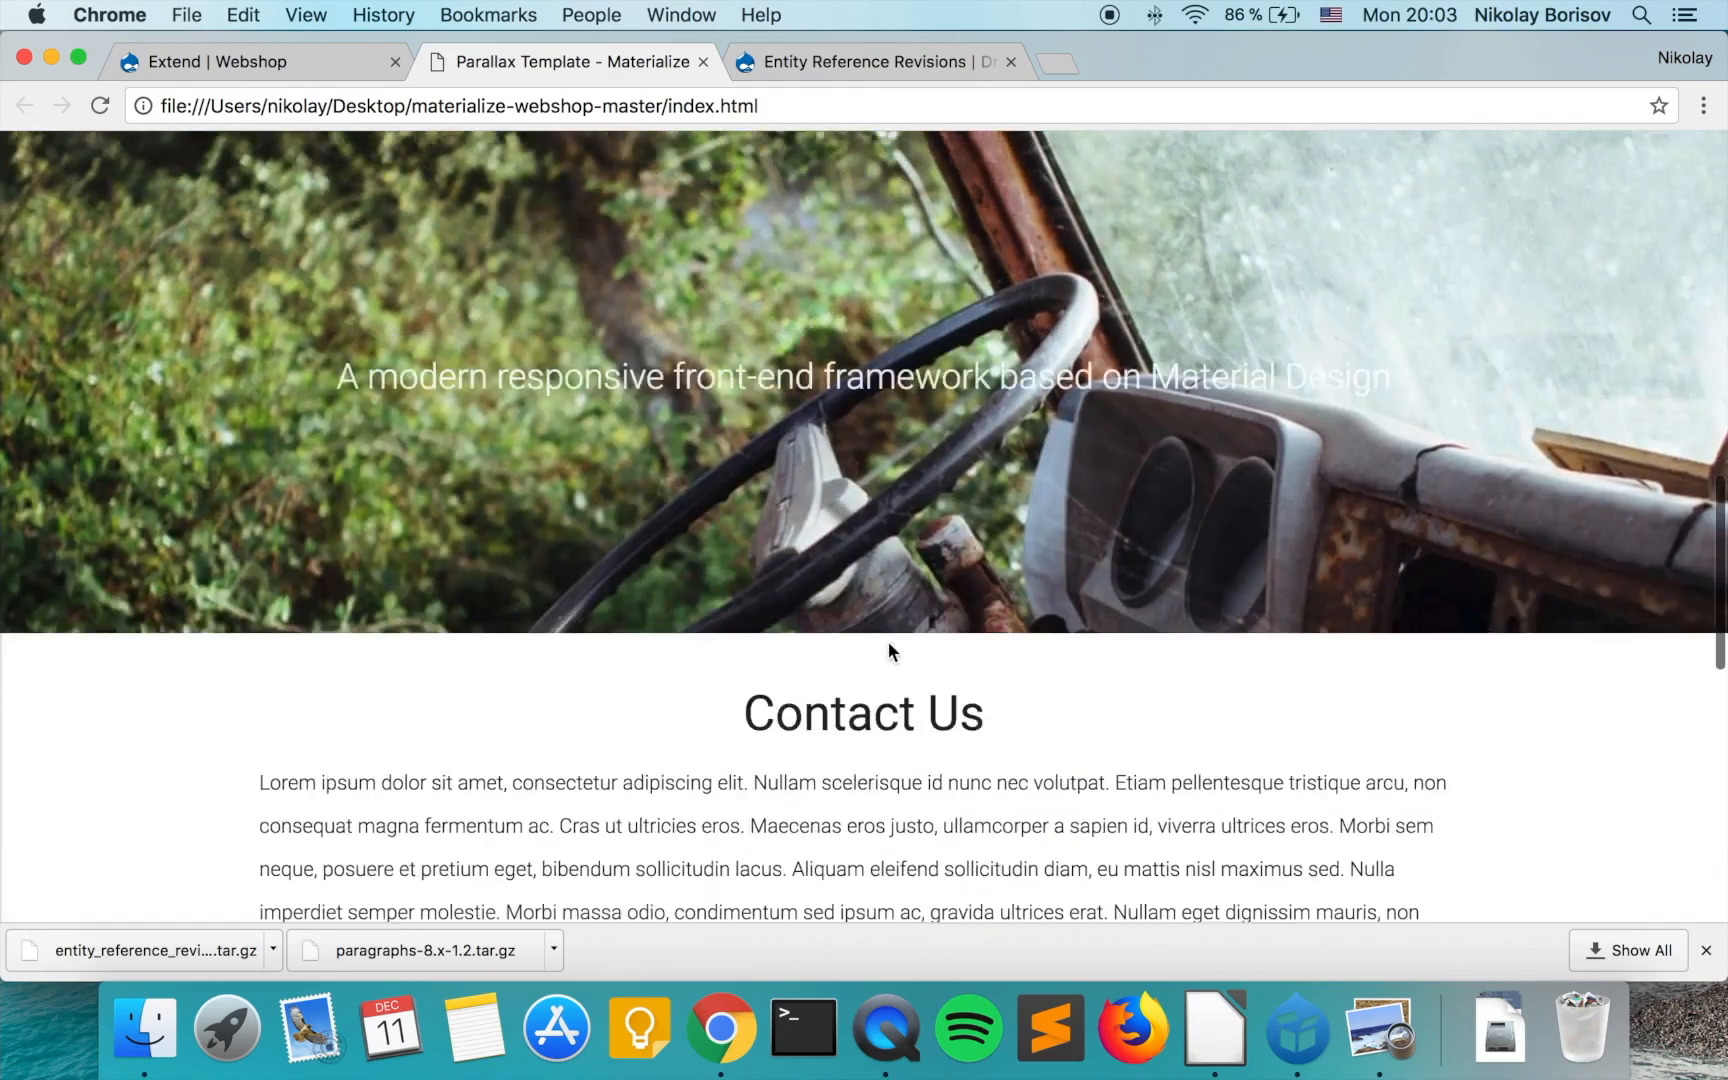
scroll(888, 650, "up", 4)
scroll(875, 590, "up", 20)
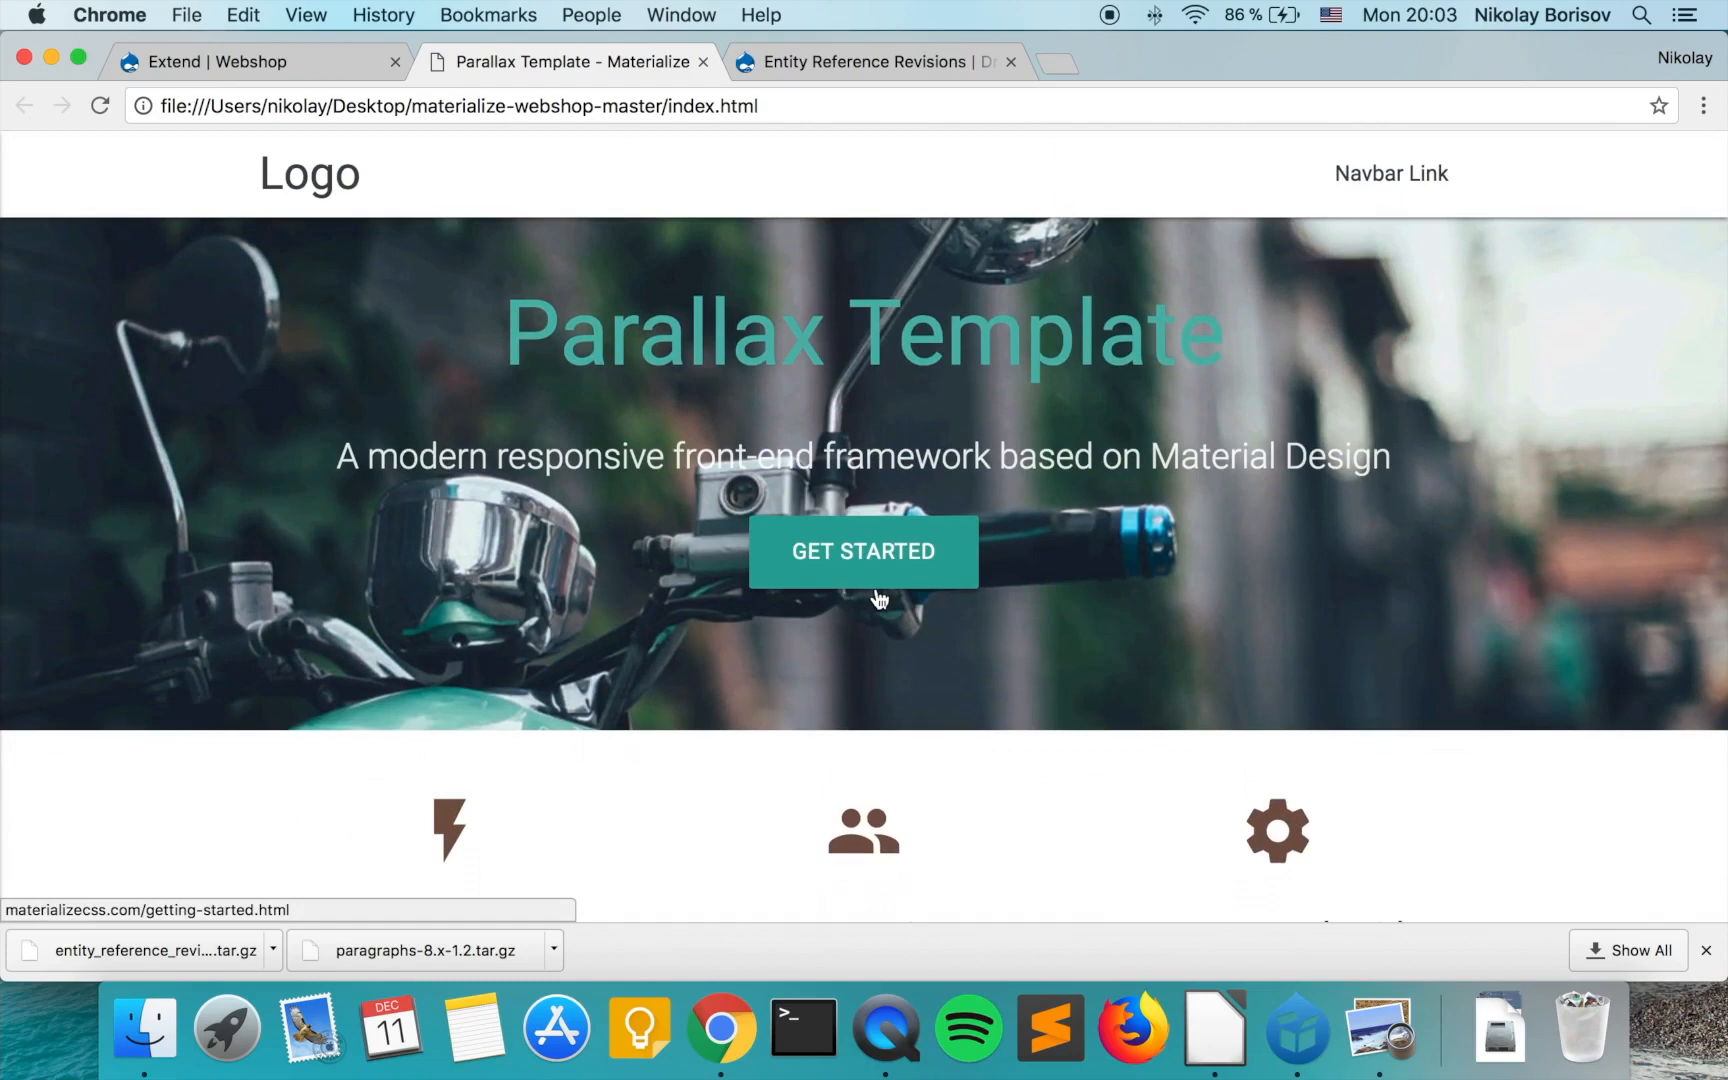
Compare the "Fields in the Node Entity" slide in Preview with the template's header image, subtitle and action link.
left_click(1380, 1026)
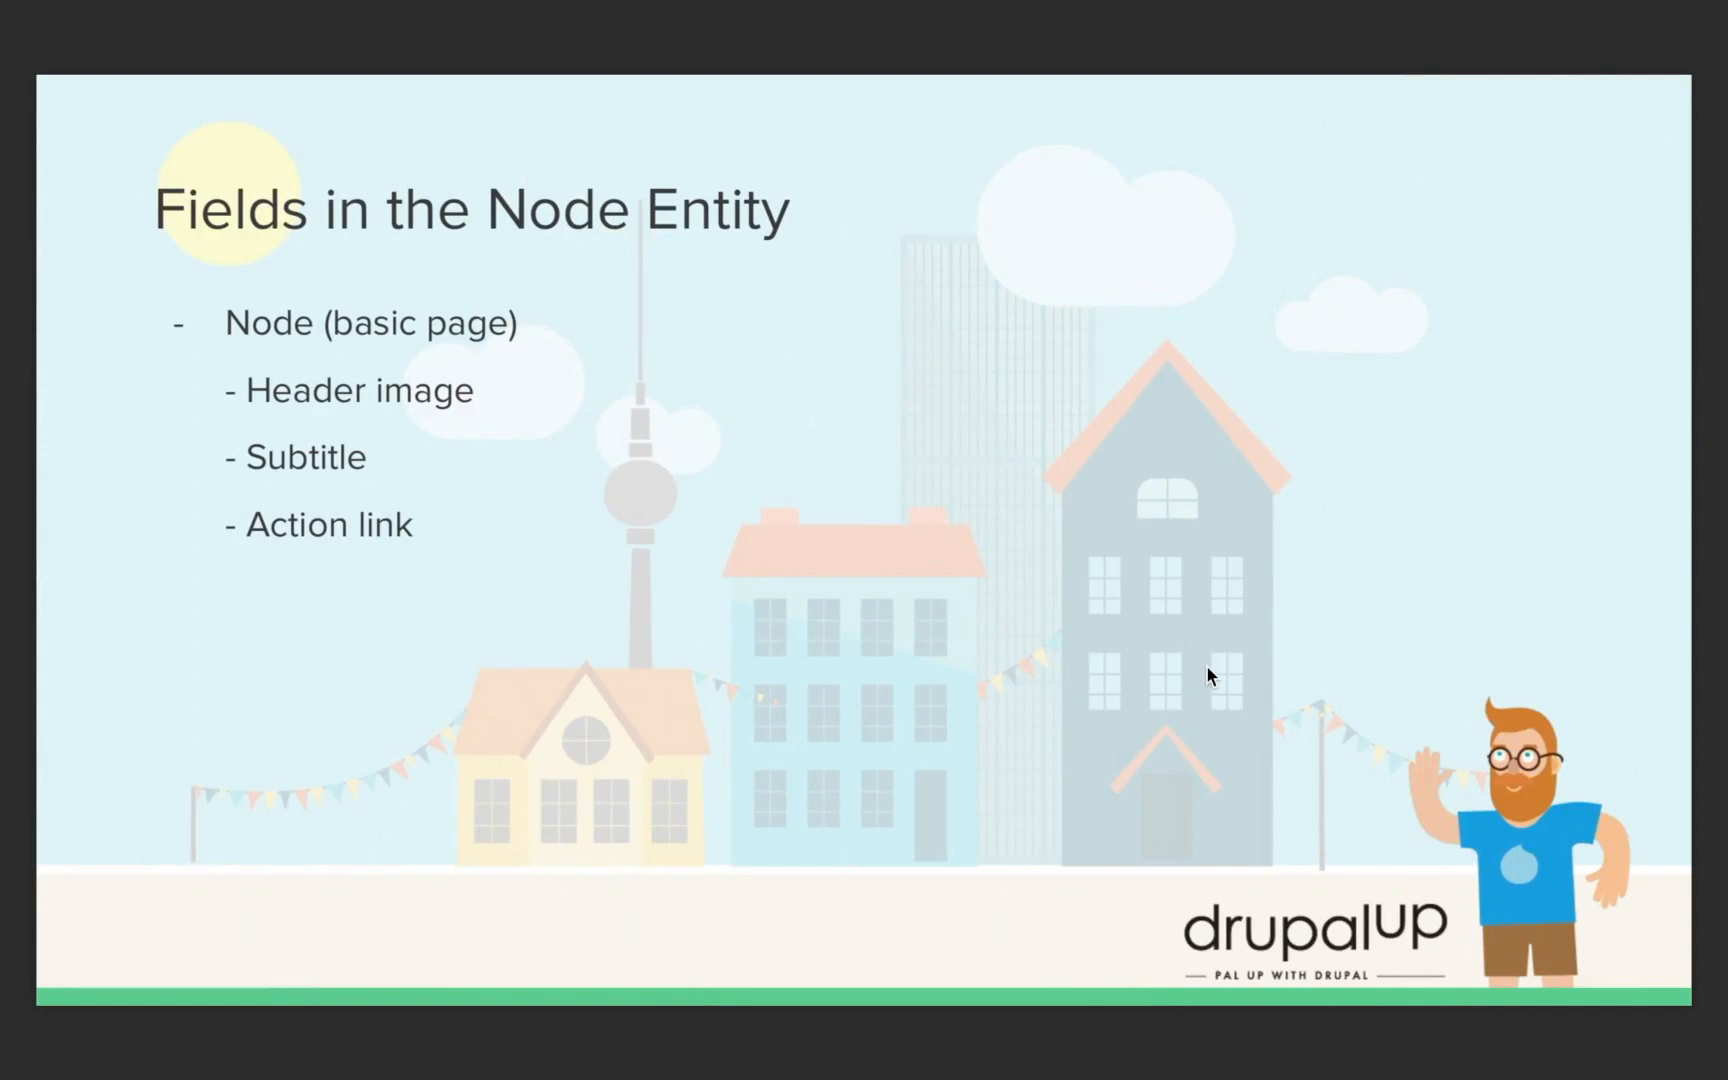
key("ctrl+Left")
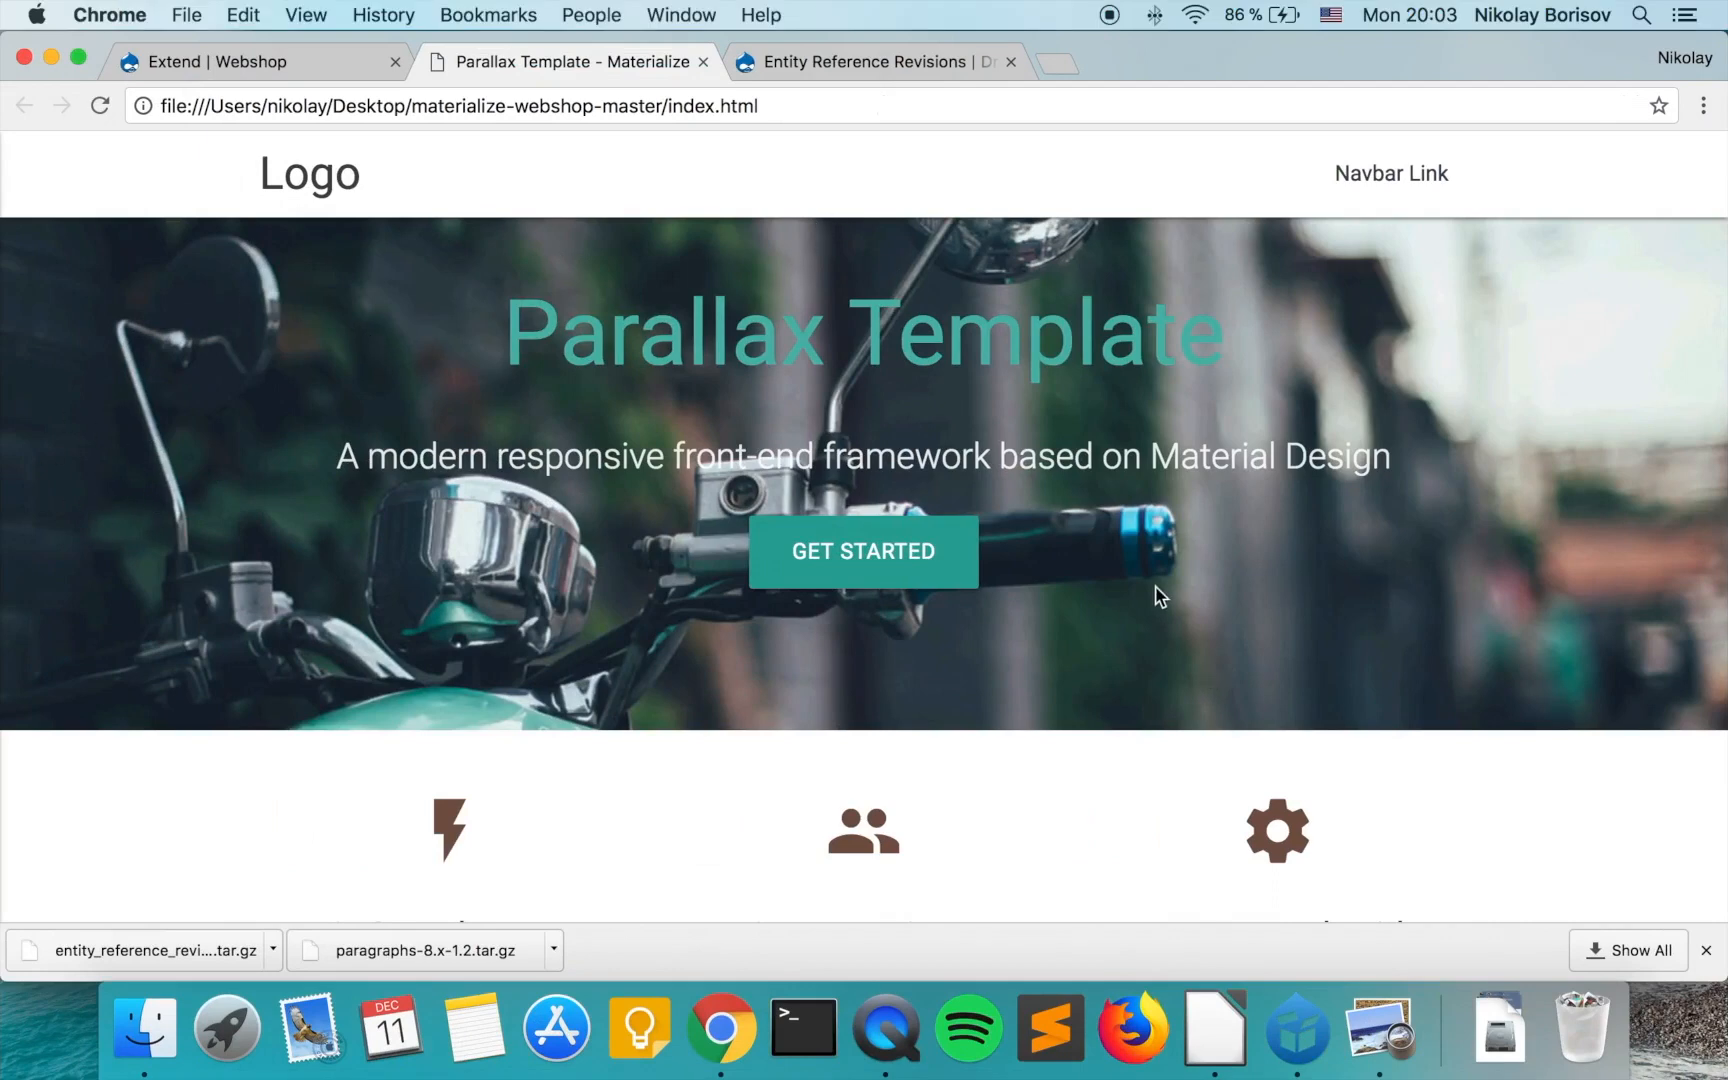
key("super+Tab")
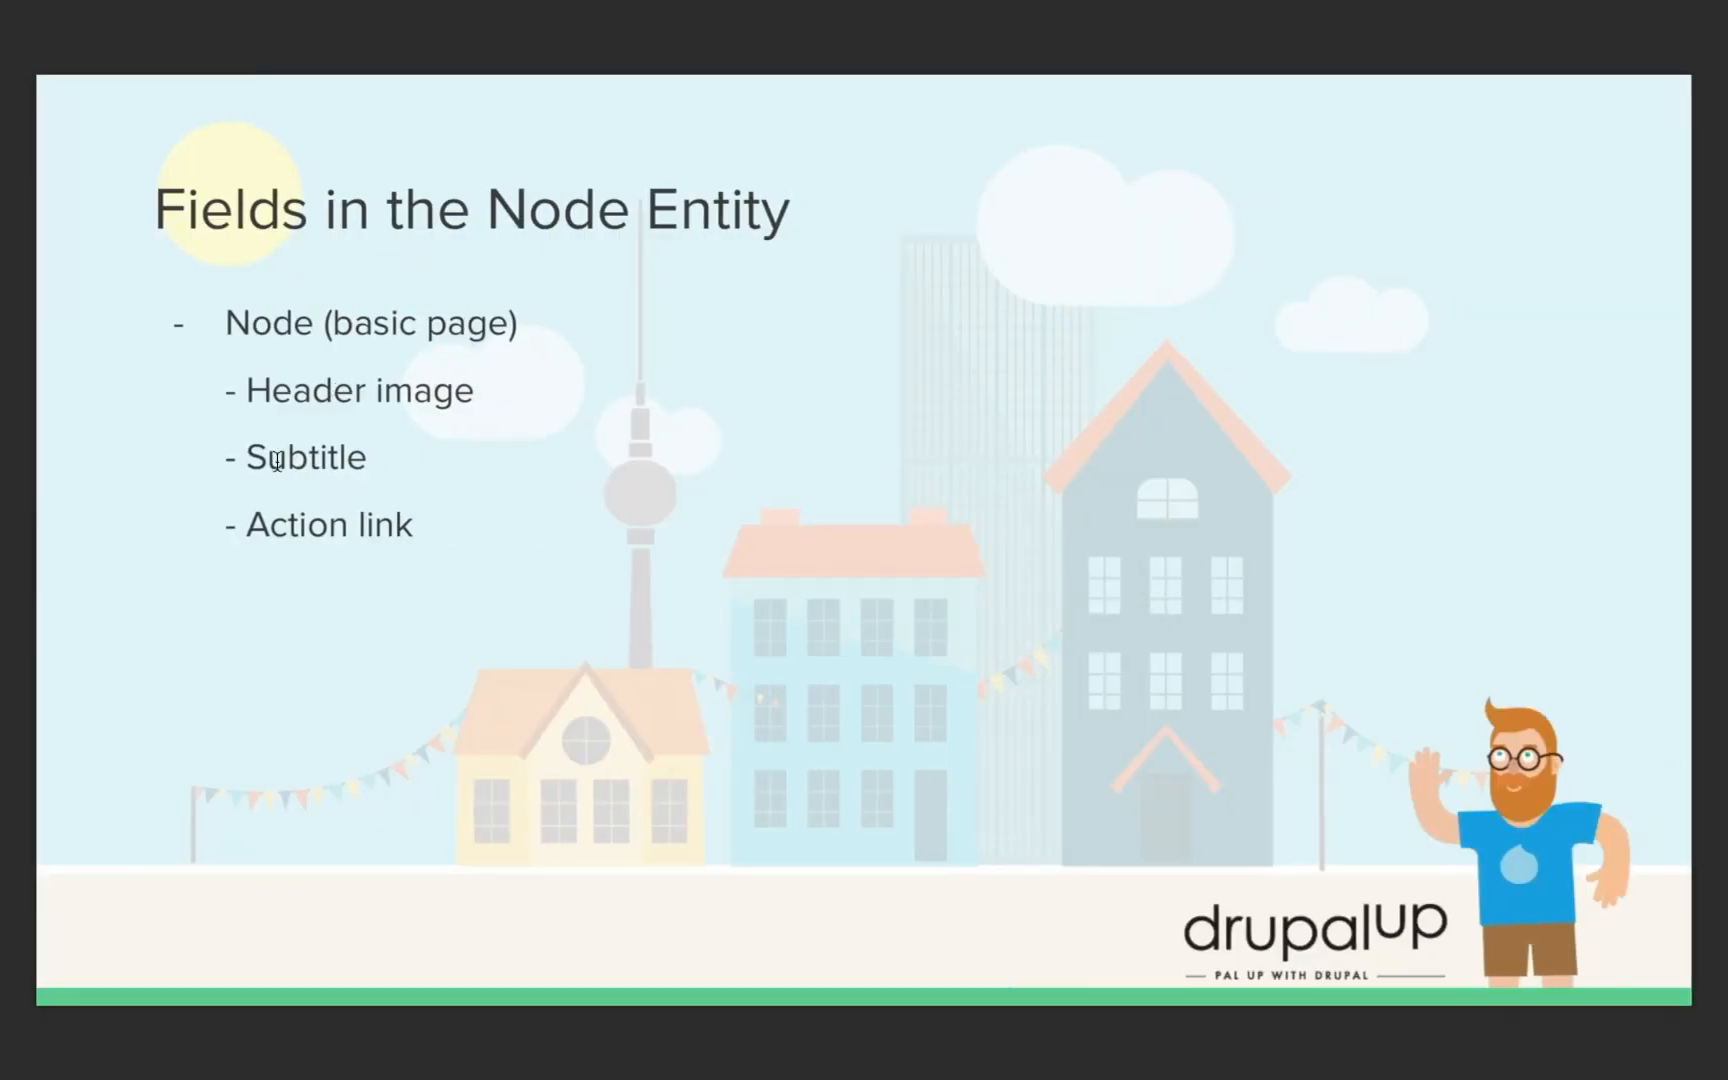
key("super+Tab")
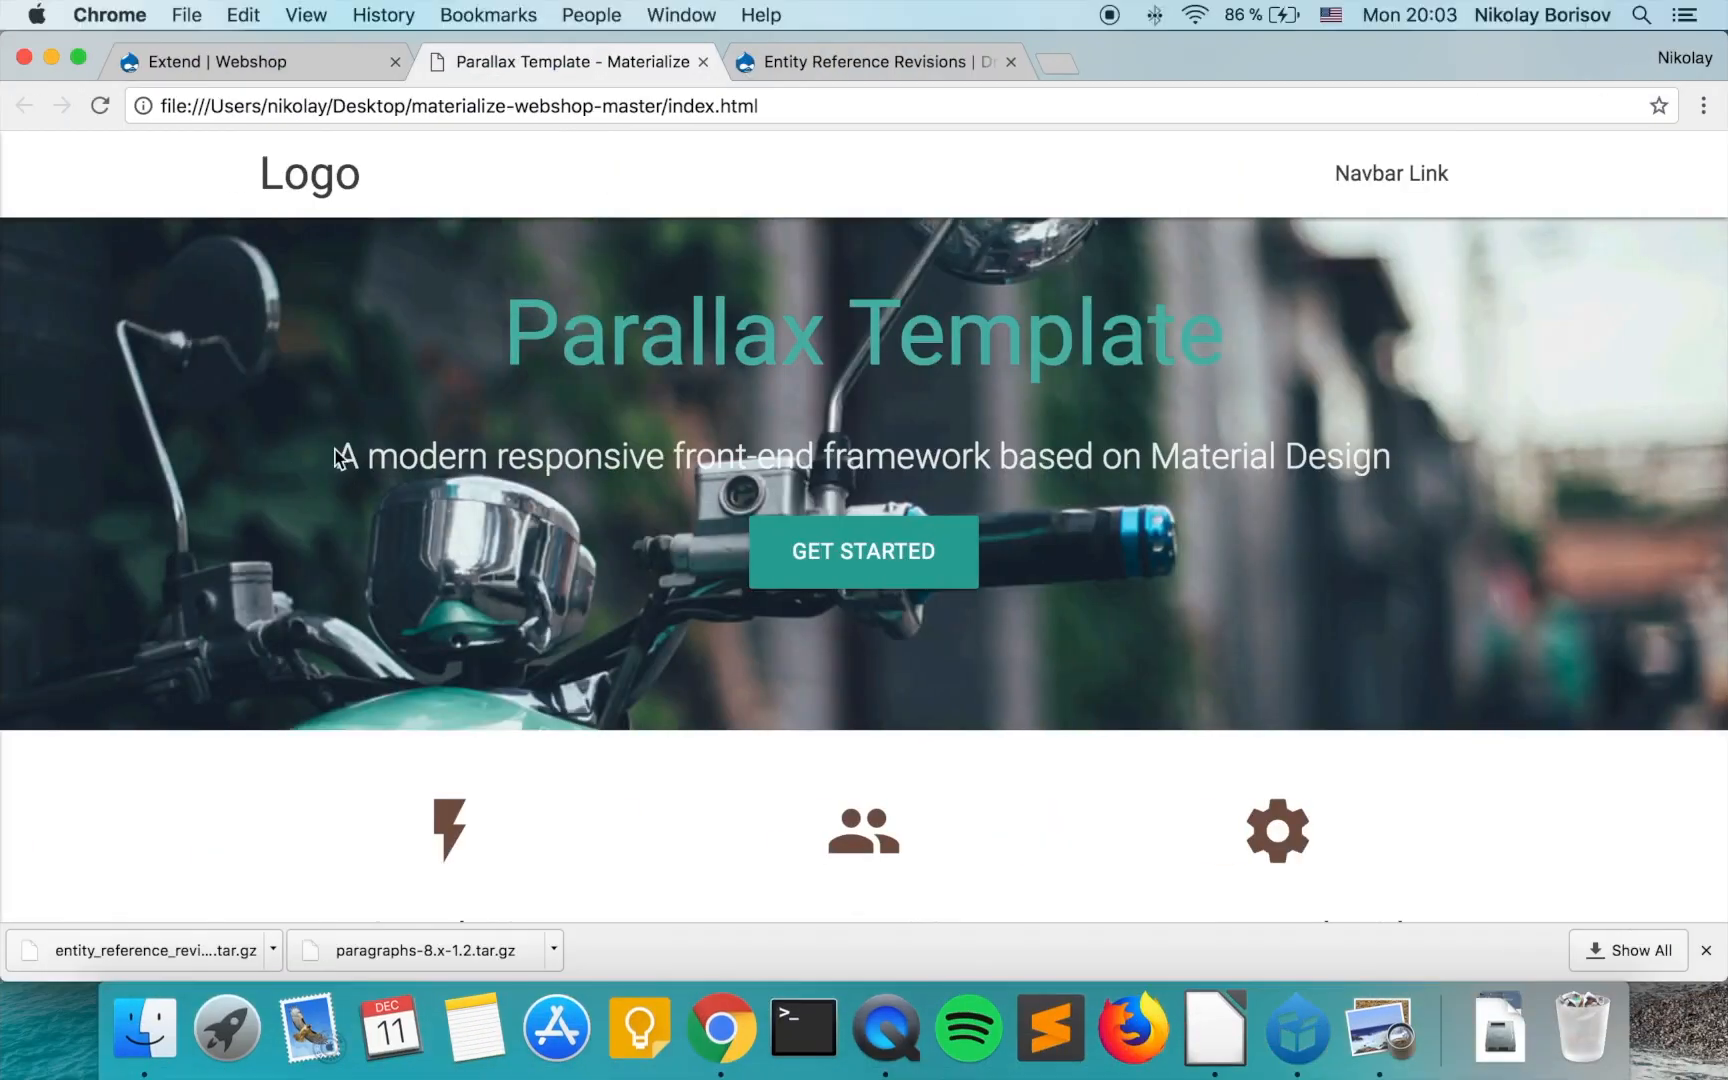
key("super+Tab")
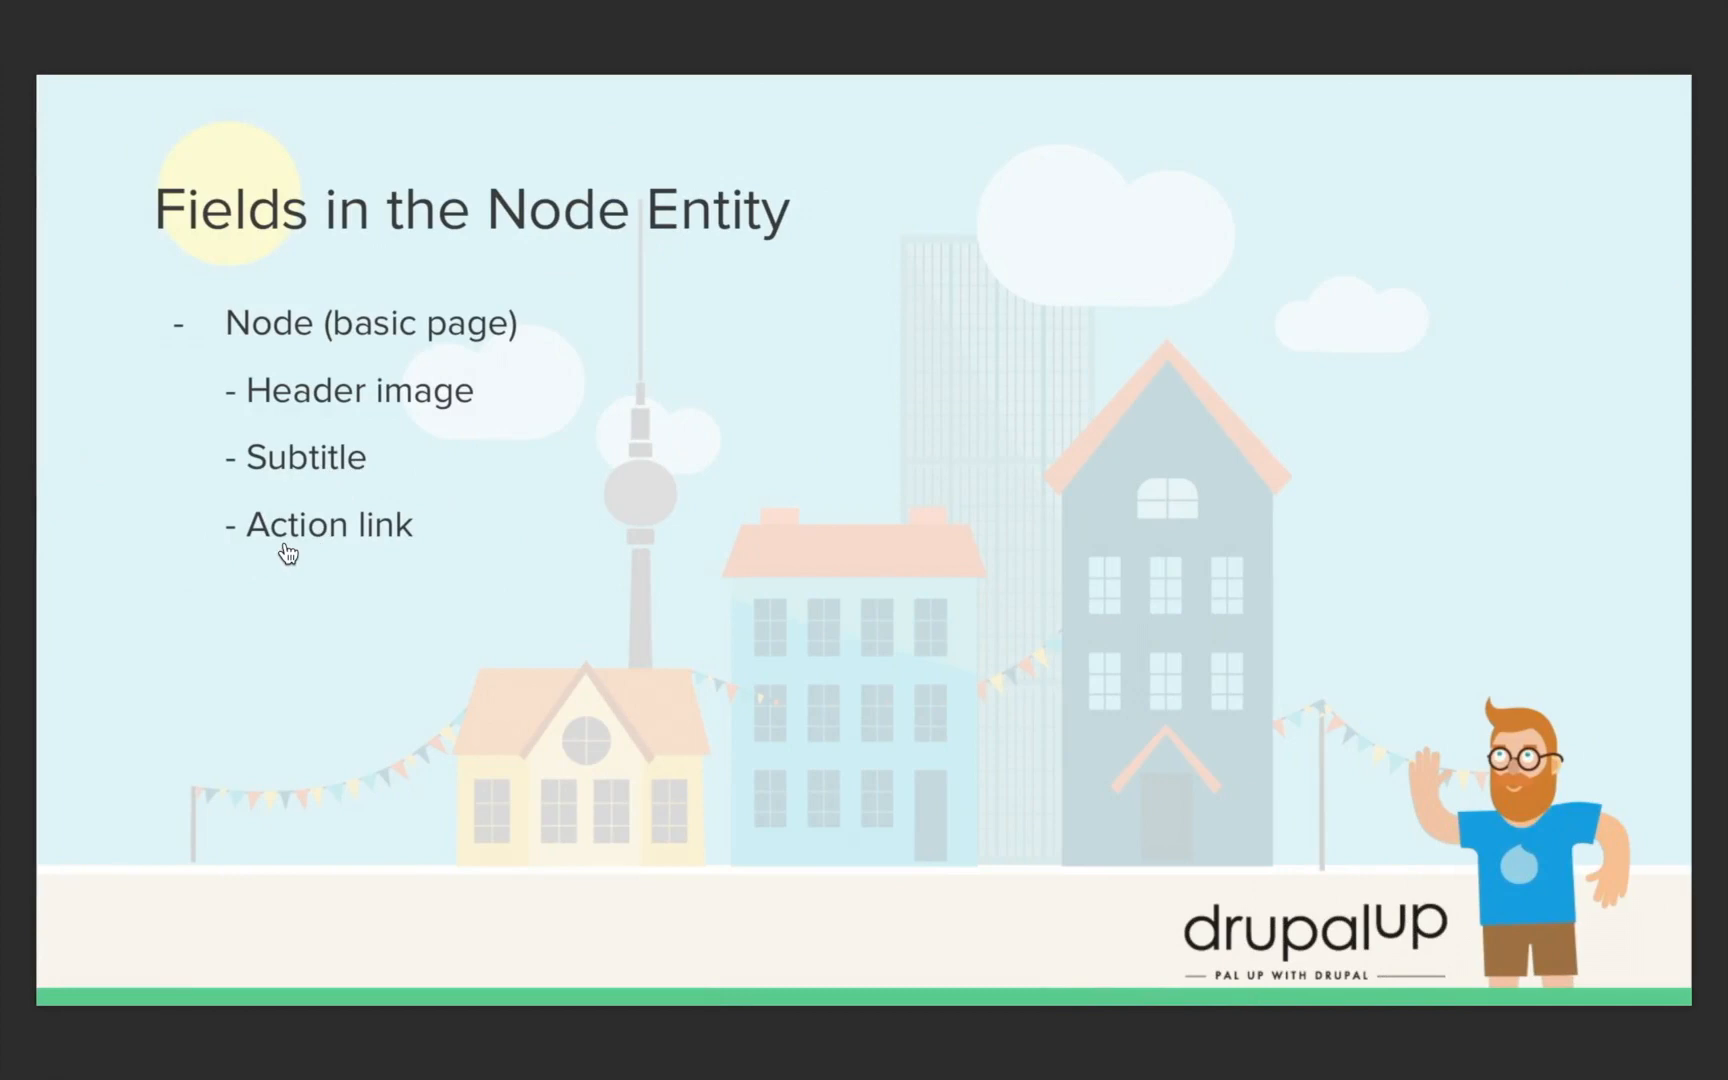
key("super+Tab")
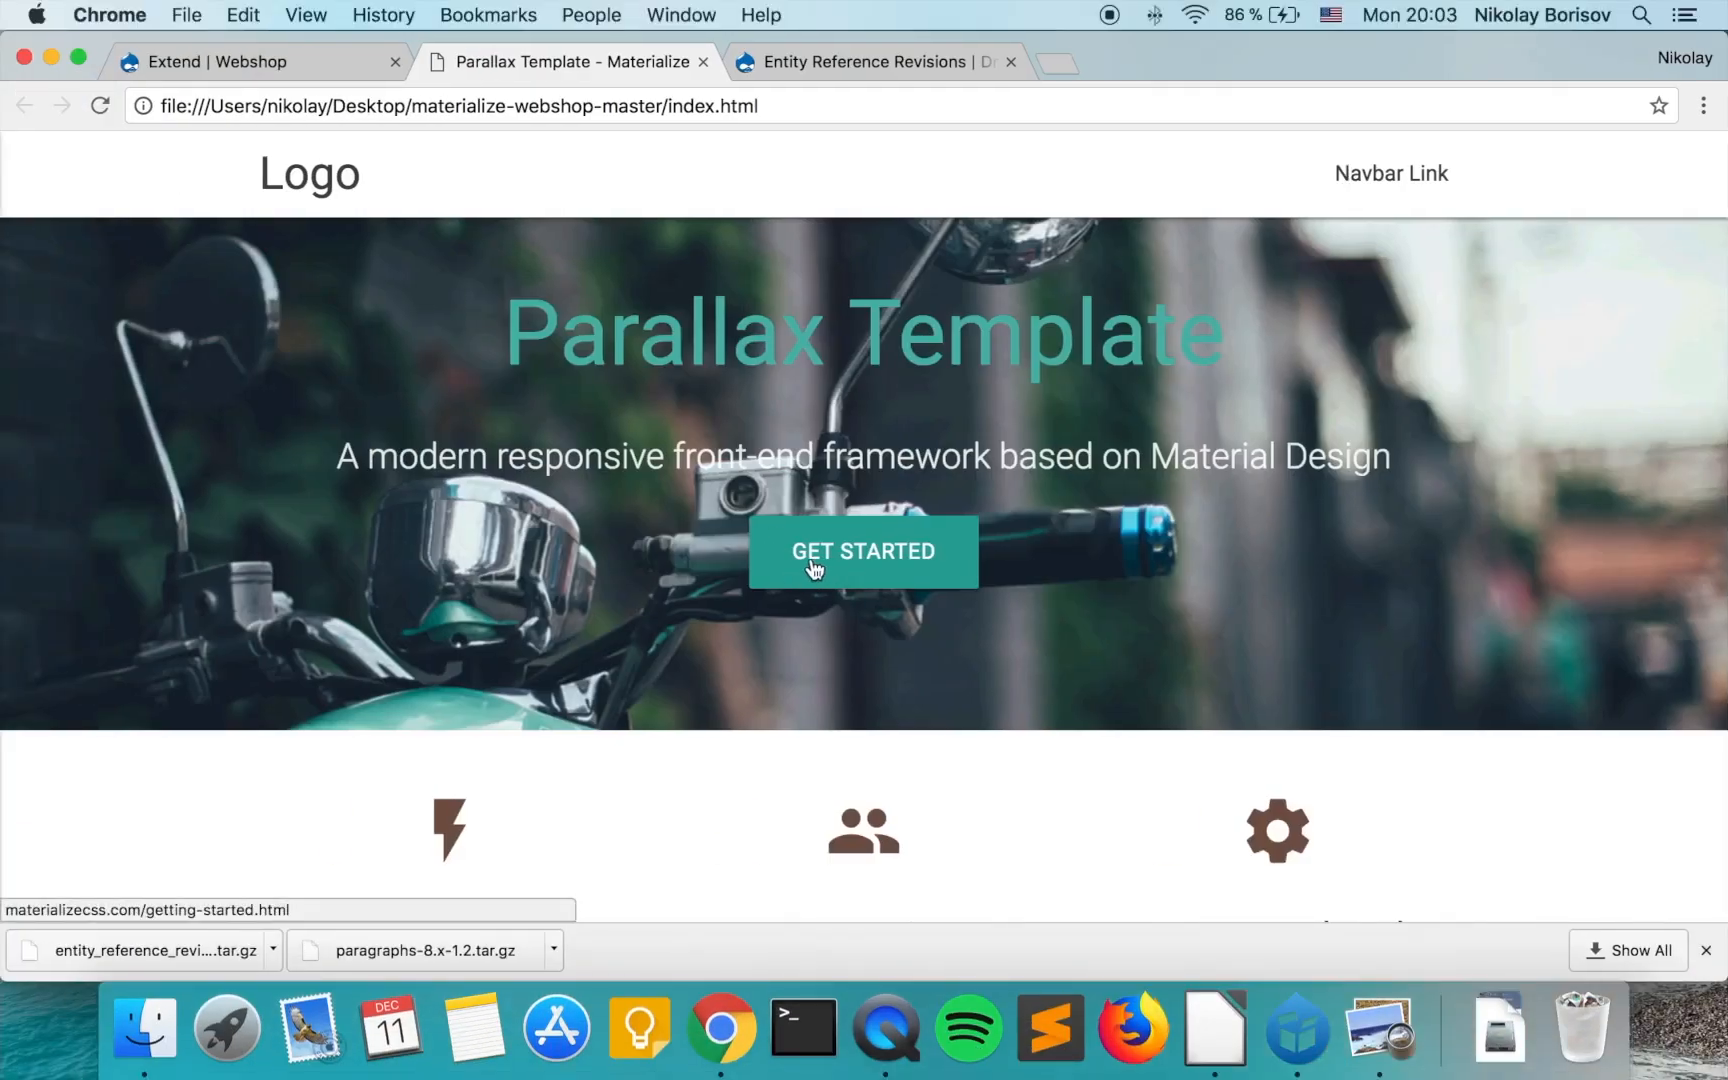
Compare the "Paragraph Type: 3 actions" slide with the icons, titles and texts in the template's three feature columns.
scroll(810, 558, "down", 5)
key("super+Tab")
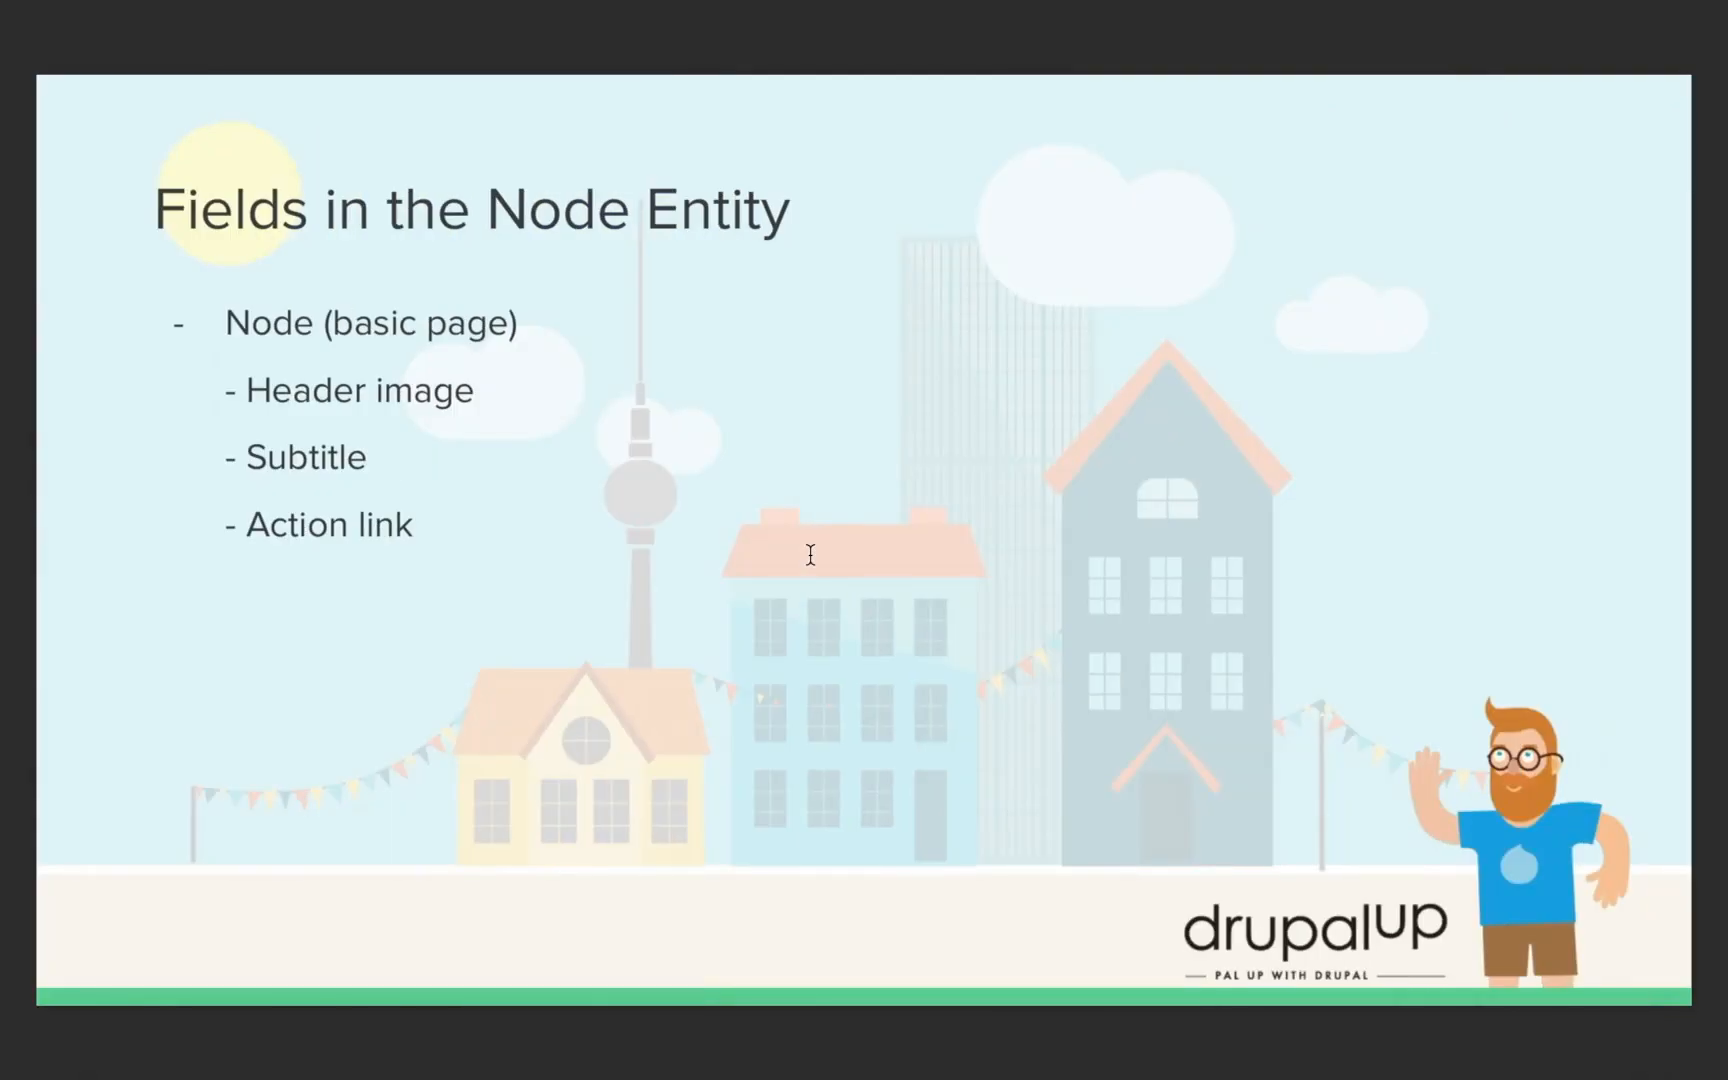
key("Down")
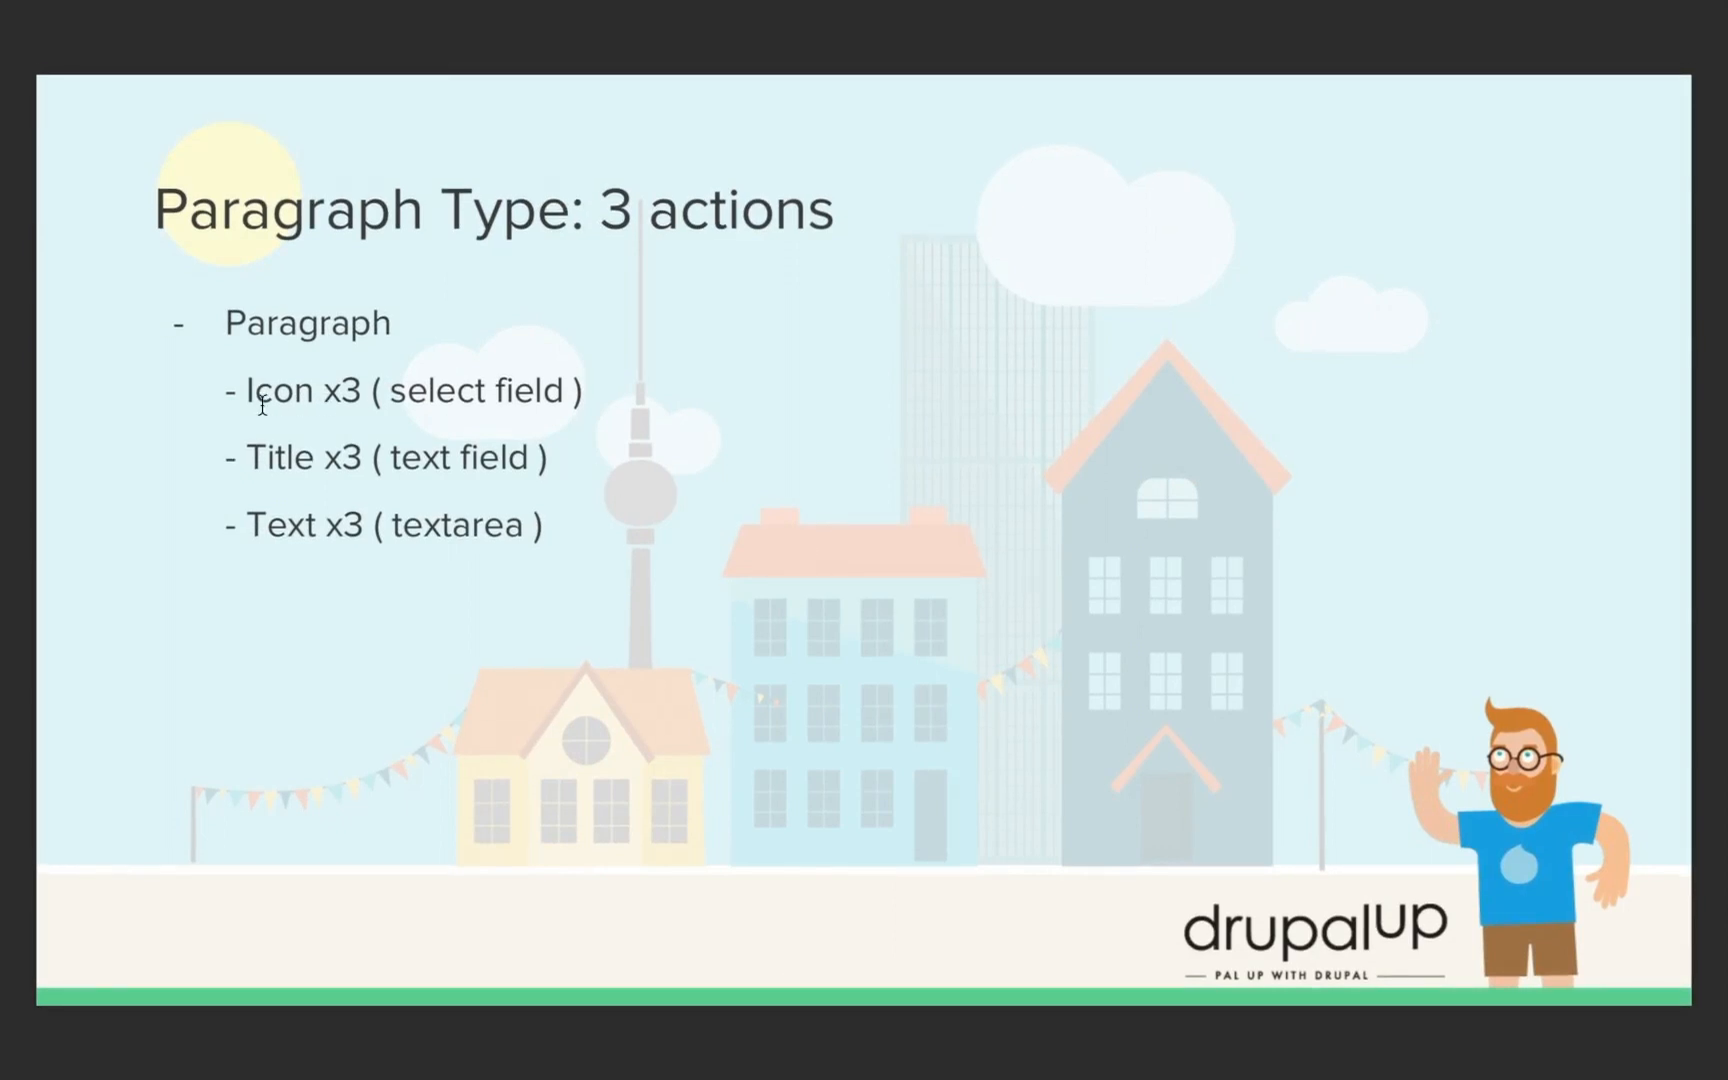
key("super+Tab")
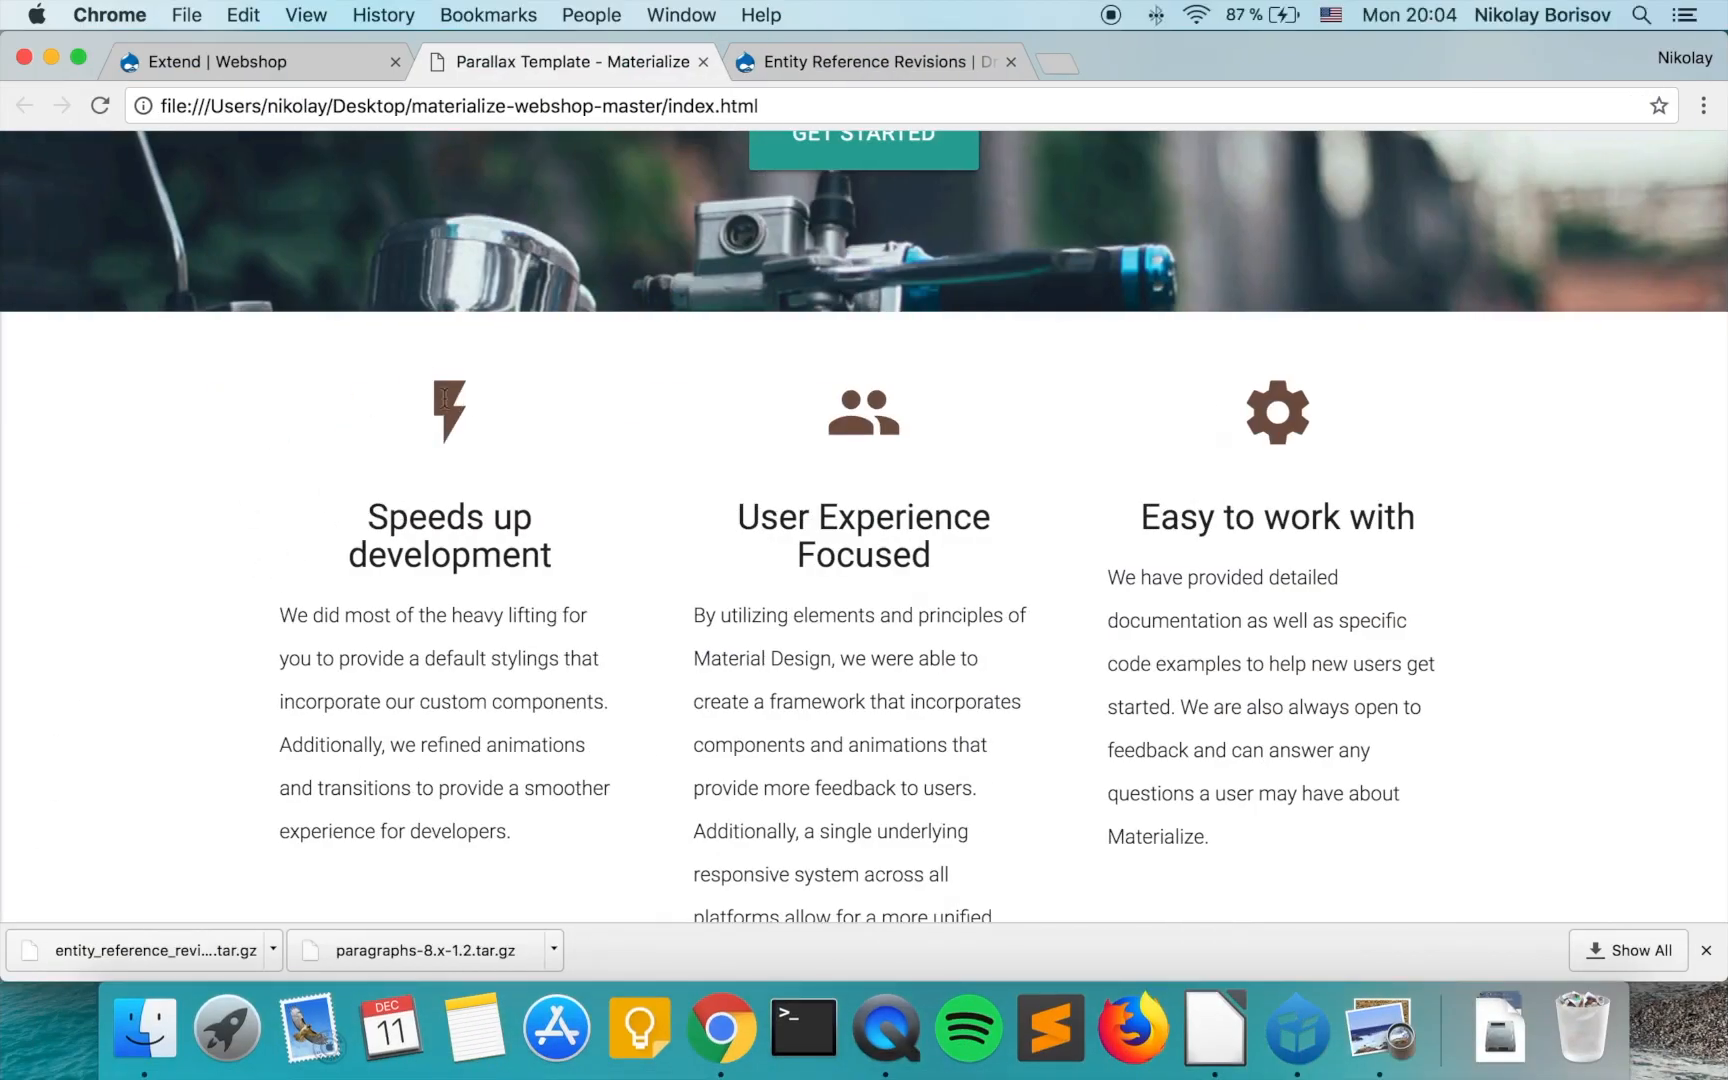
key("super+Tab")
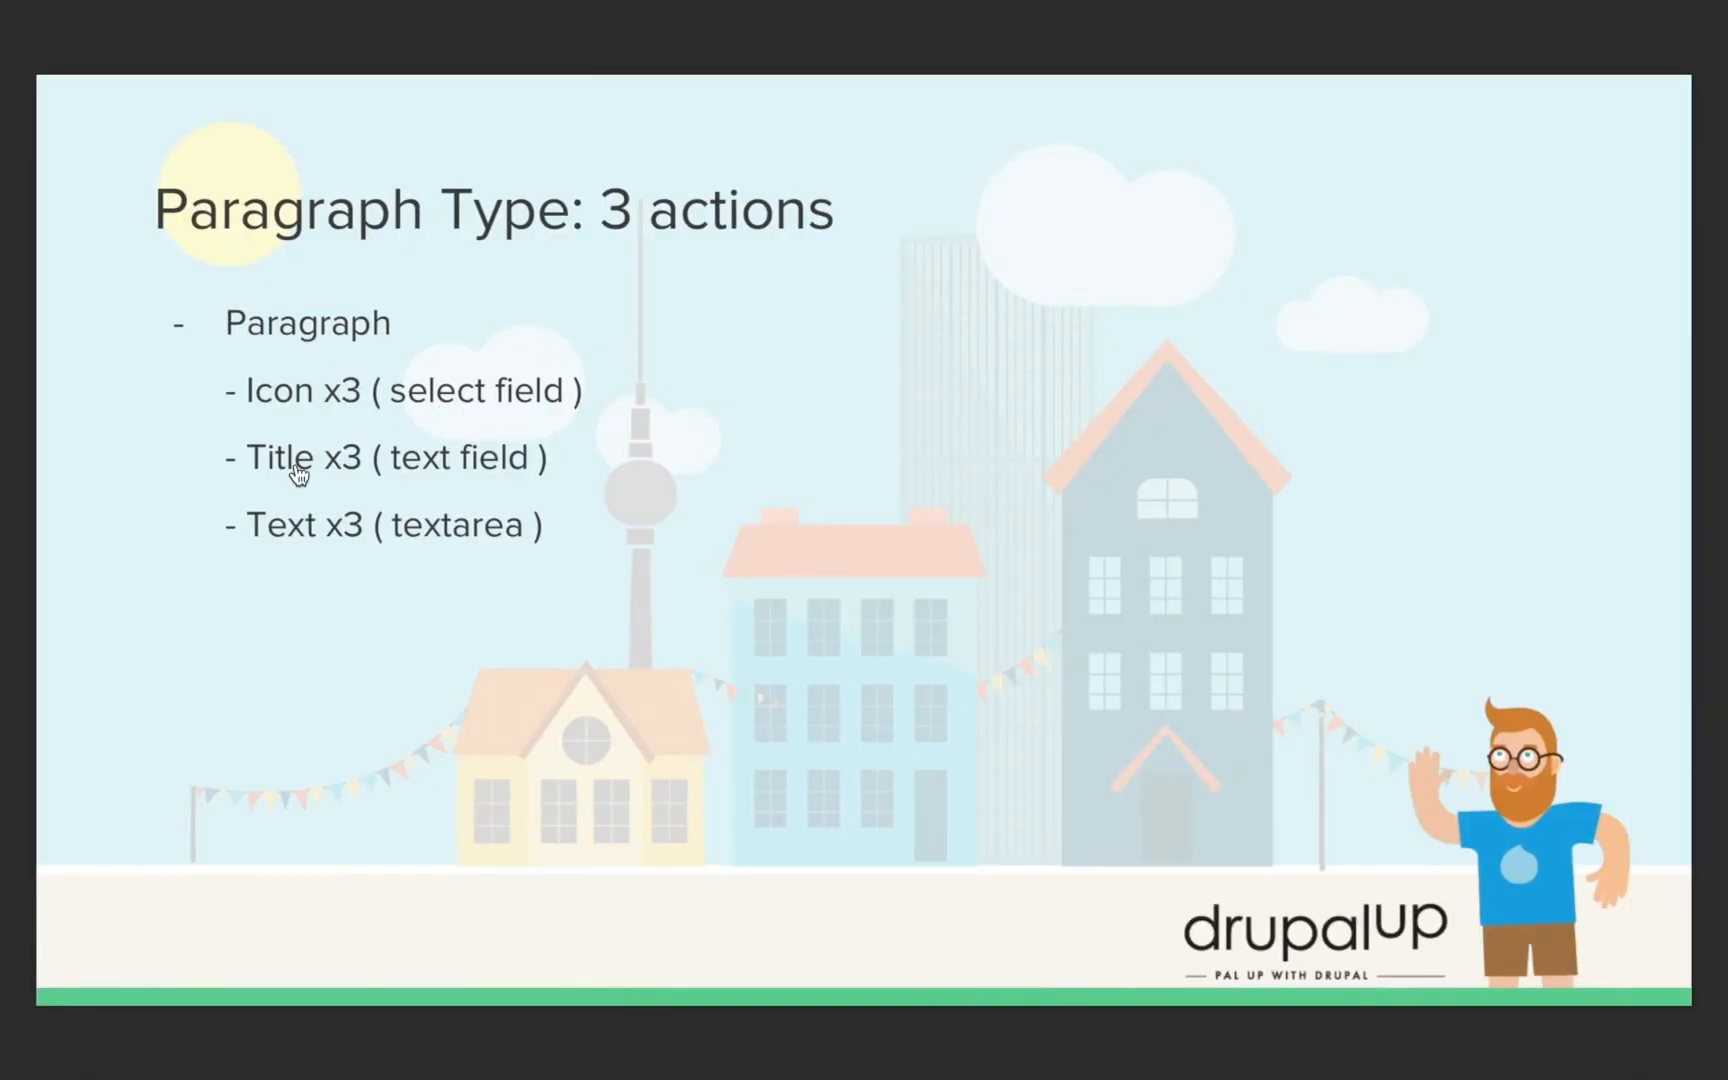
key("super+Tab")
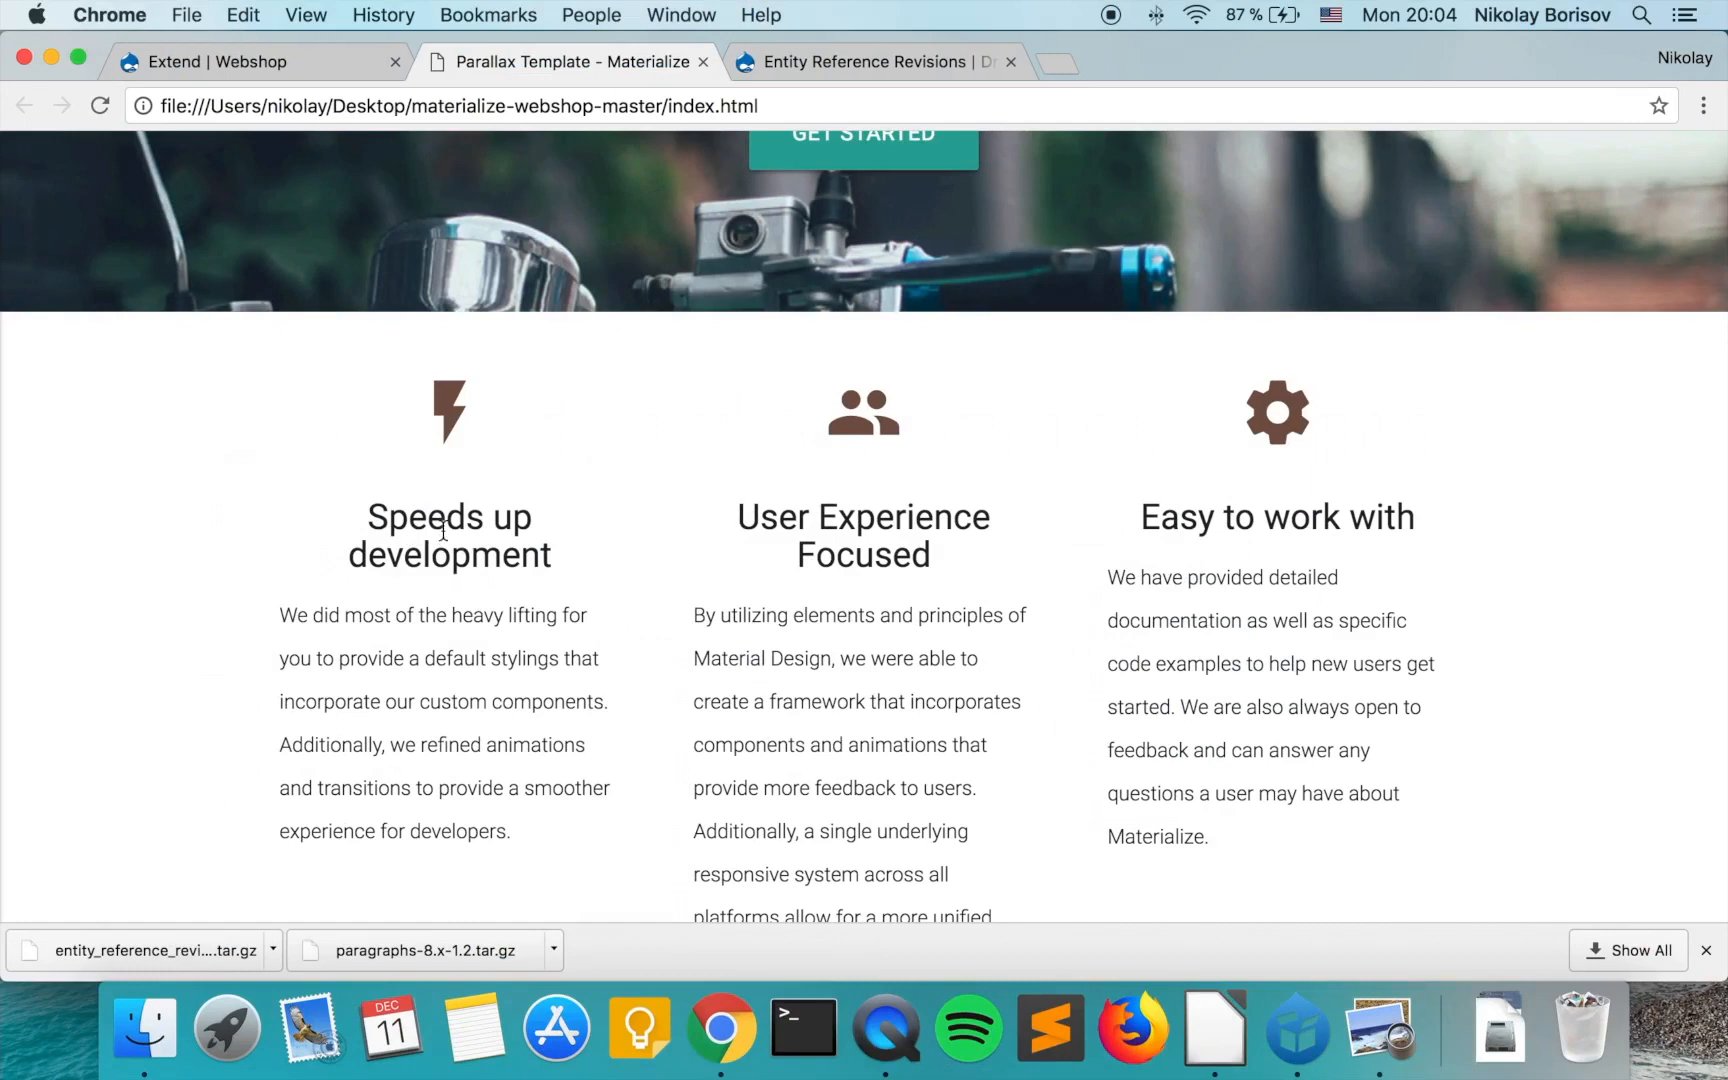
key("super+Tab")
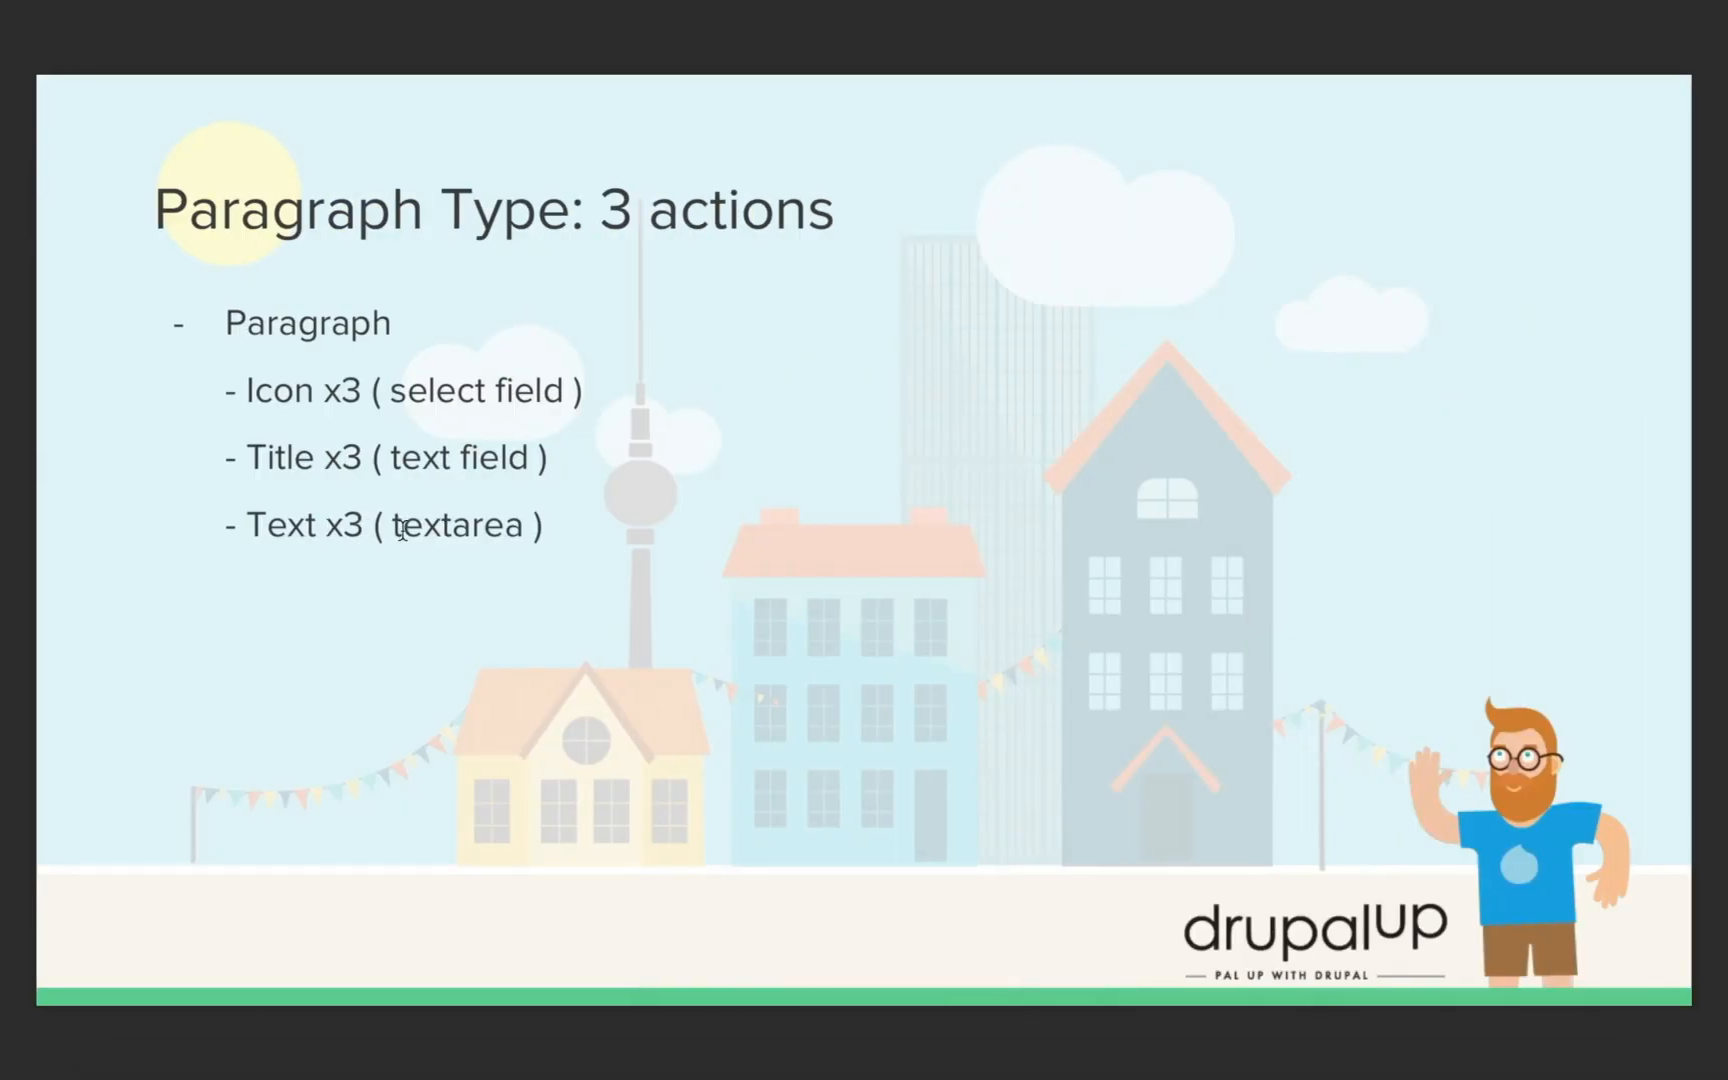
key("super+Tab")
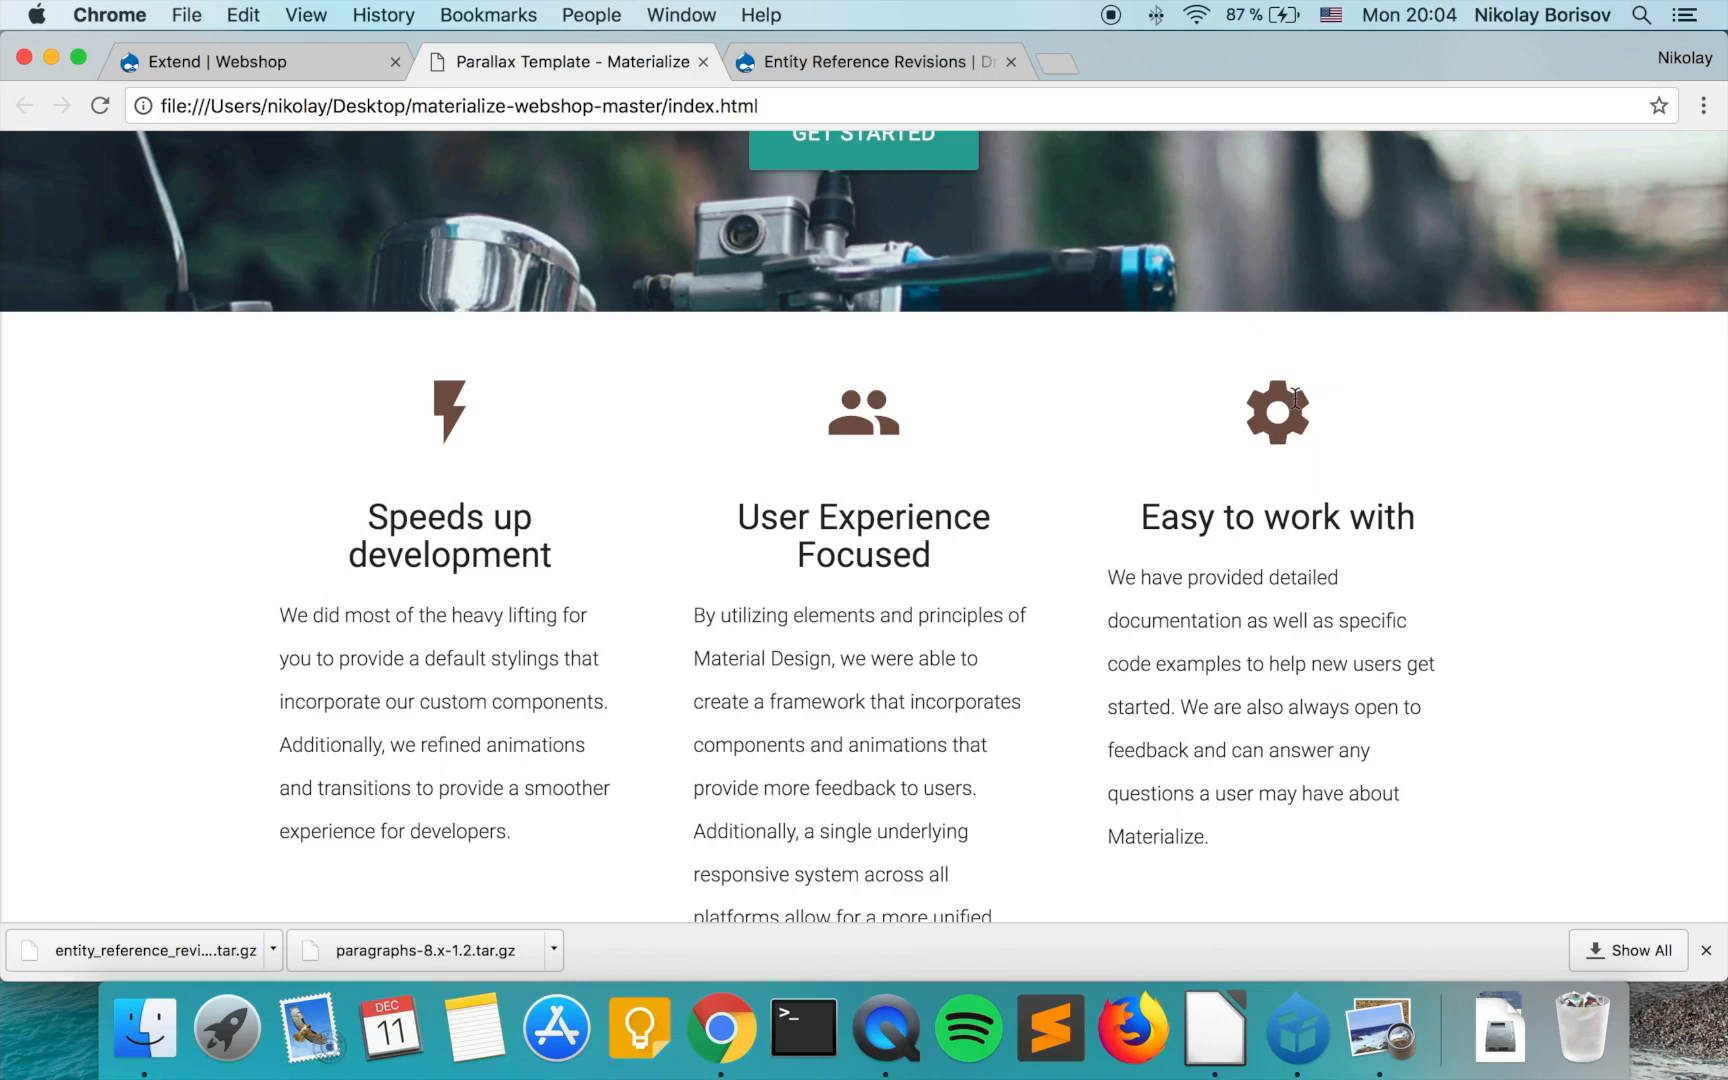
Check the "Paragraph Type: Image with title" slide against the template's steering wheel image banner.
left_click(1378, 1040)
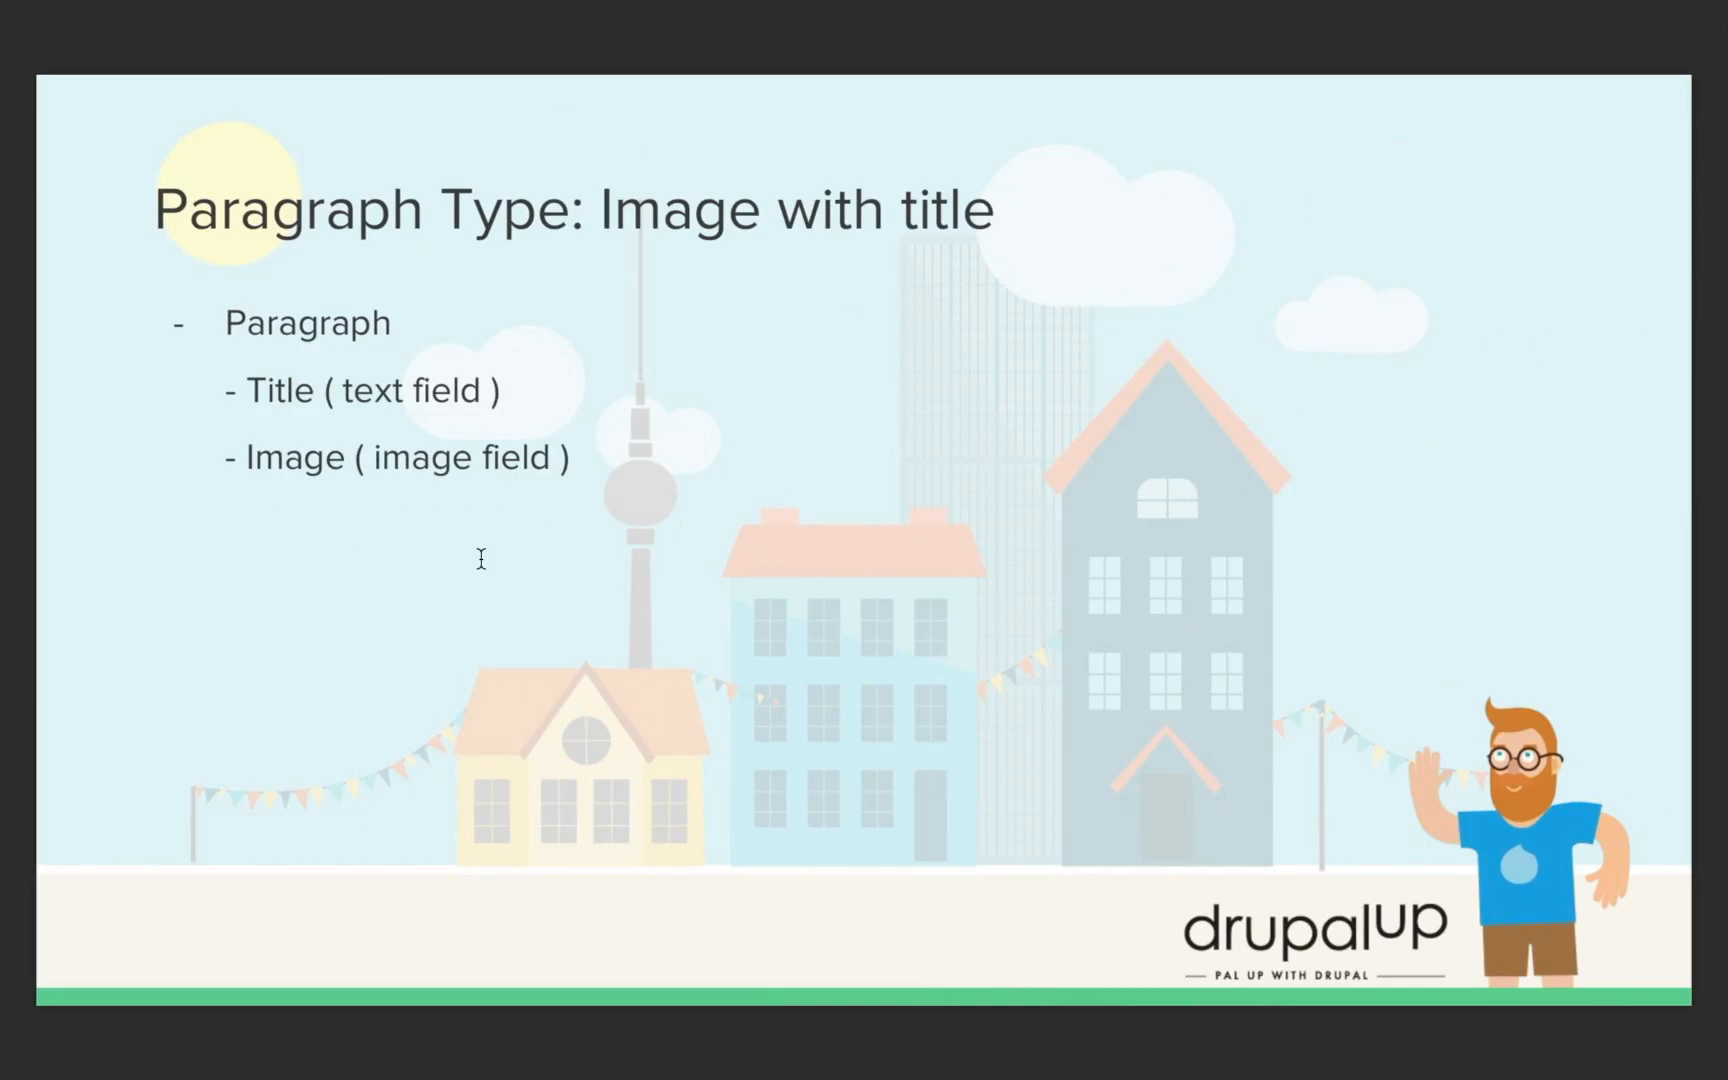
key("super+Tab")
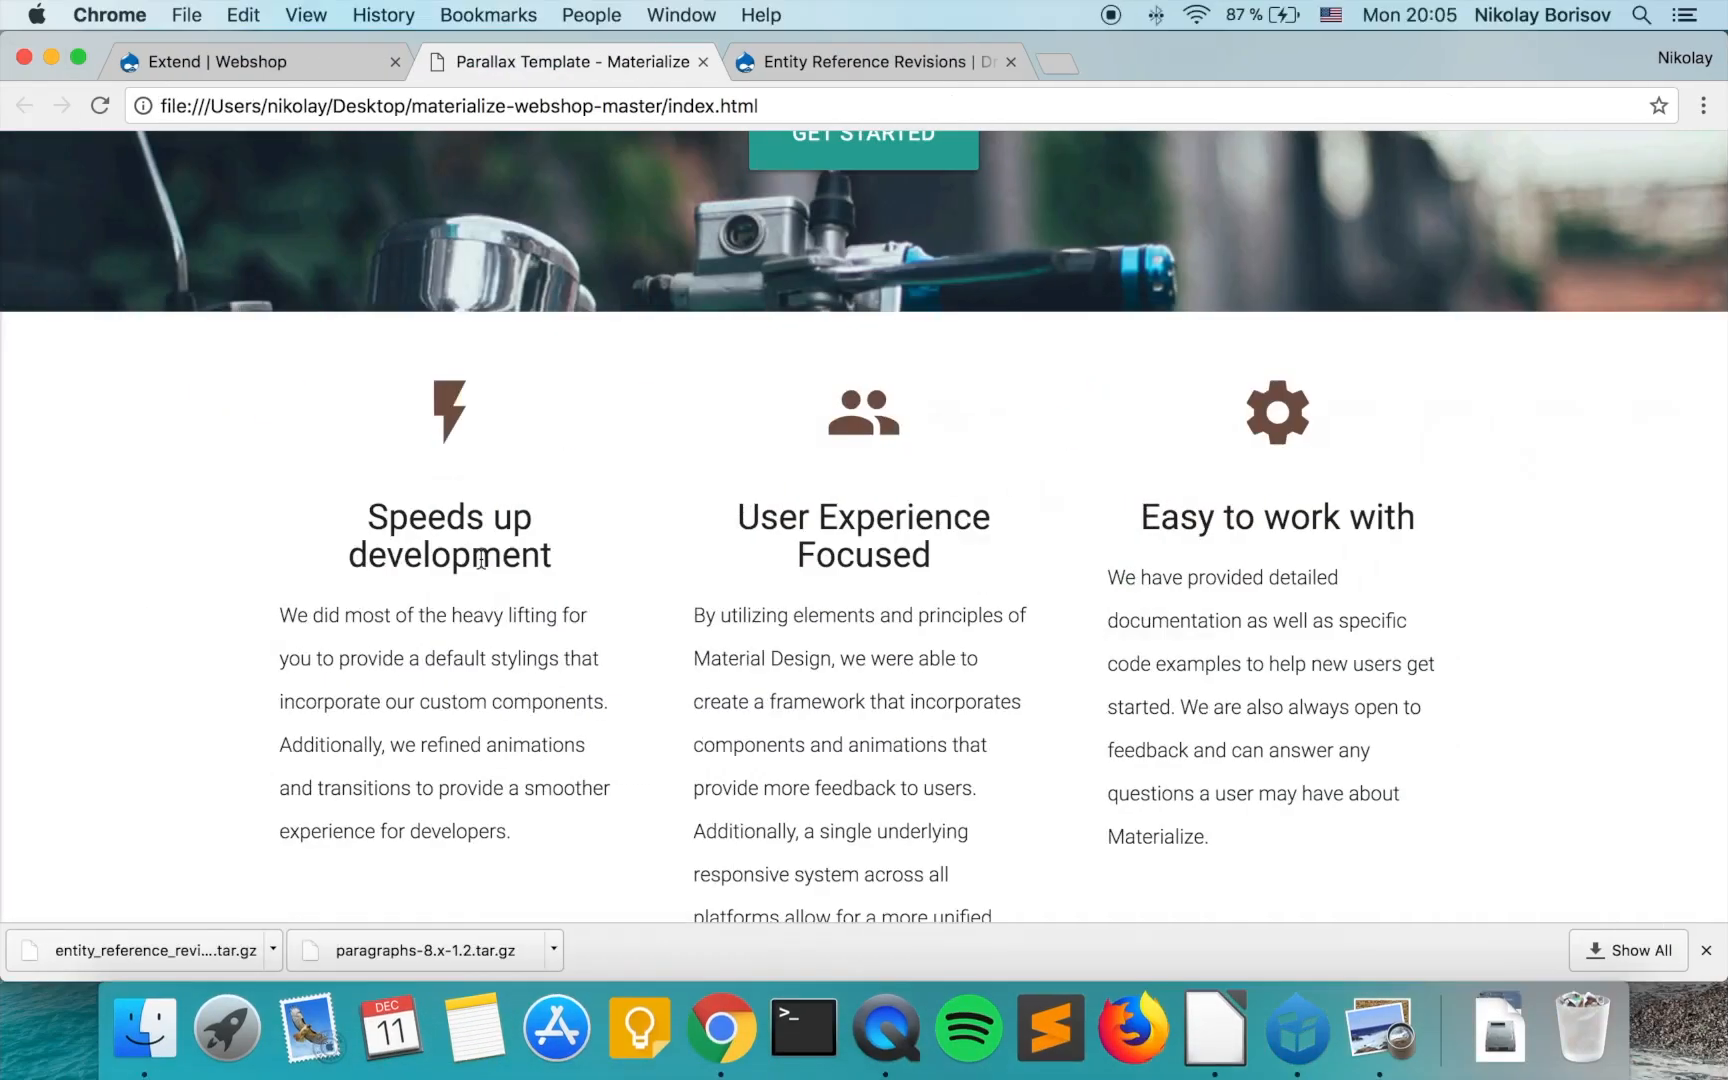
scroll(481, 558, "down", 10)
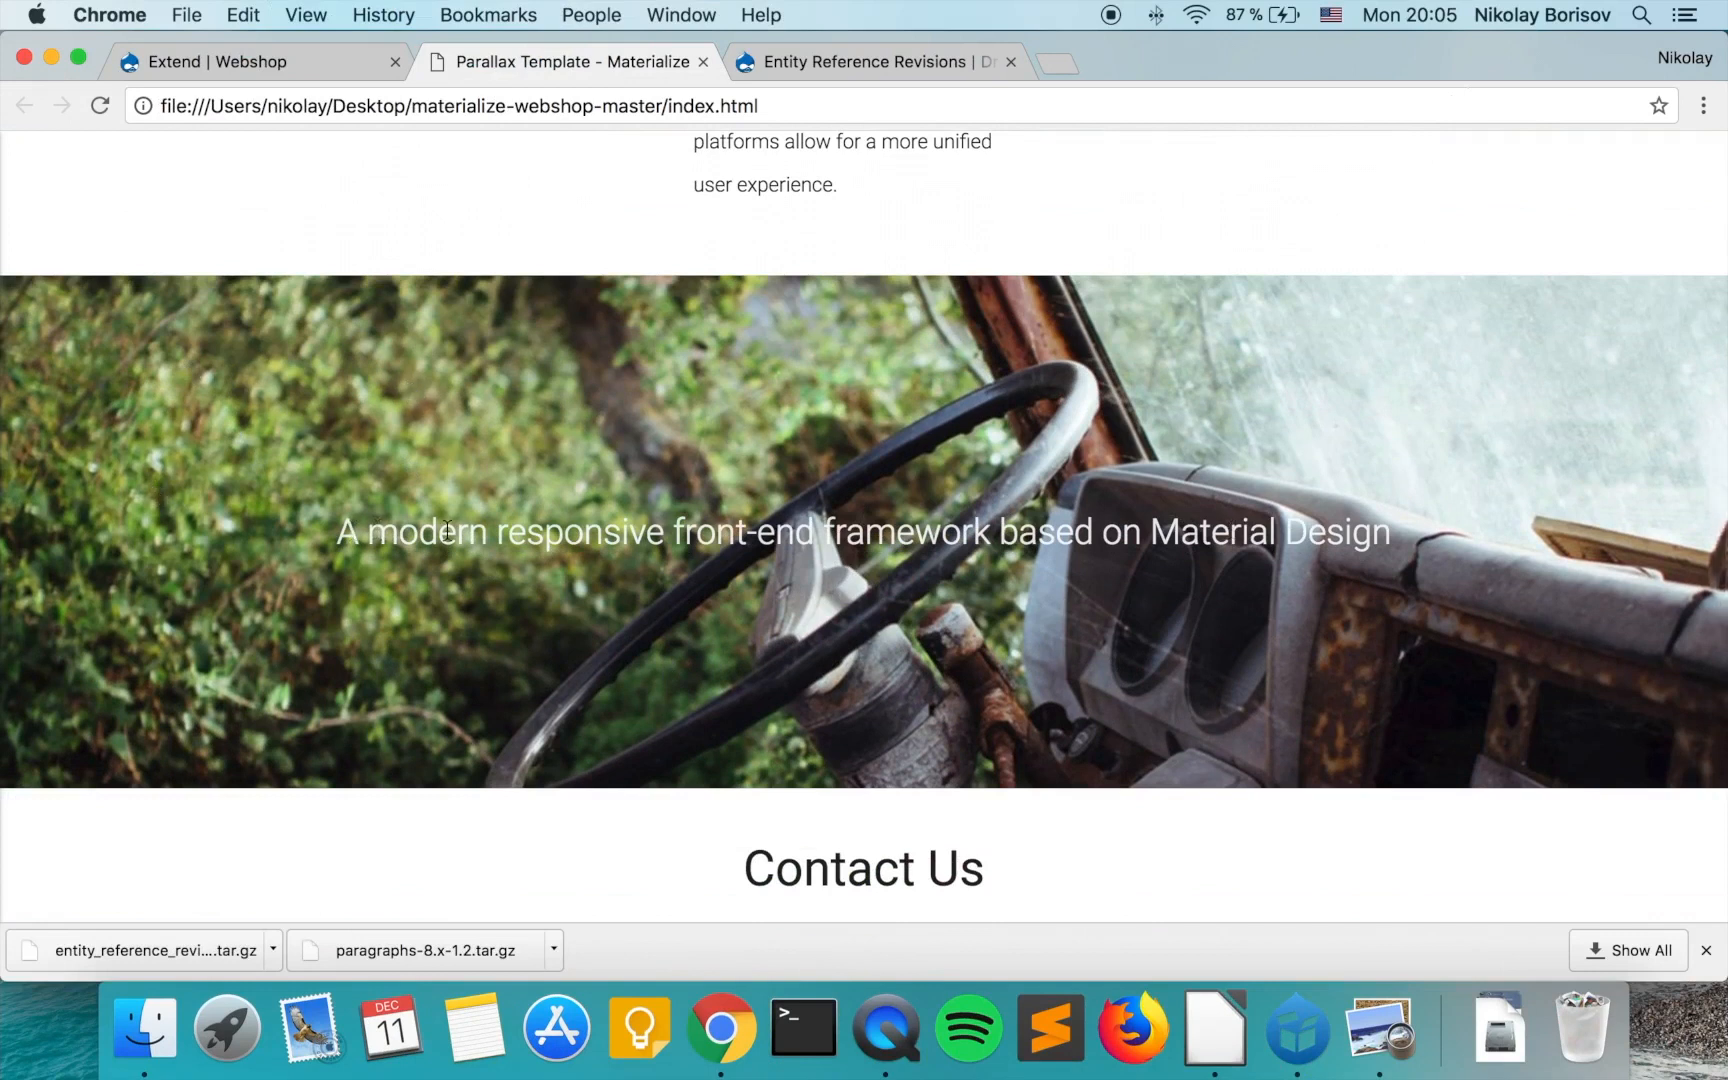
Compare the "Paragraph Type: Title with text" slide with the heading and body text of the template's Contact Us section.
key("ctrl+Right")
key("Left")
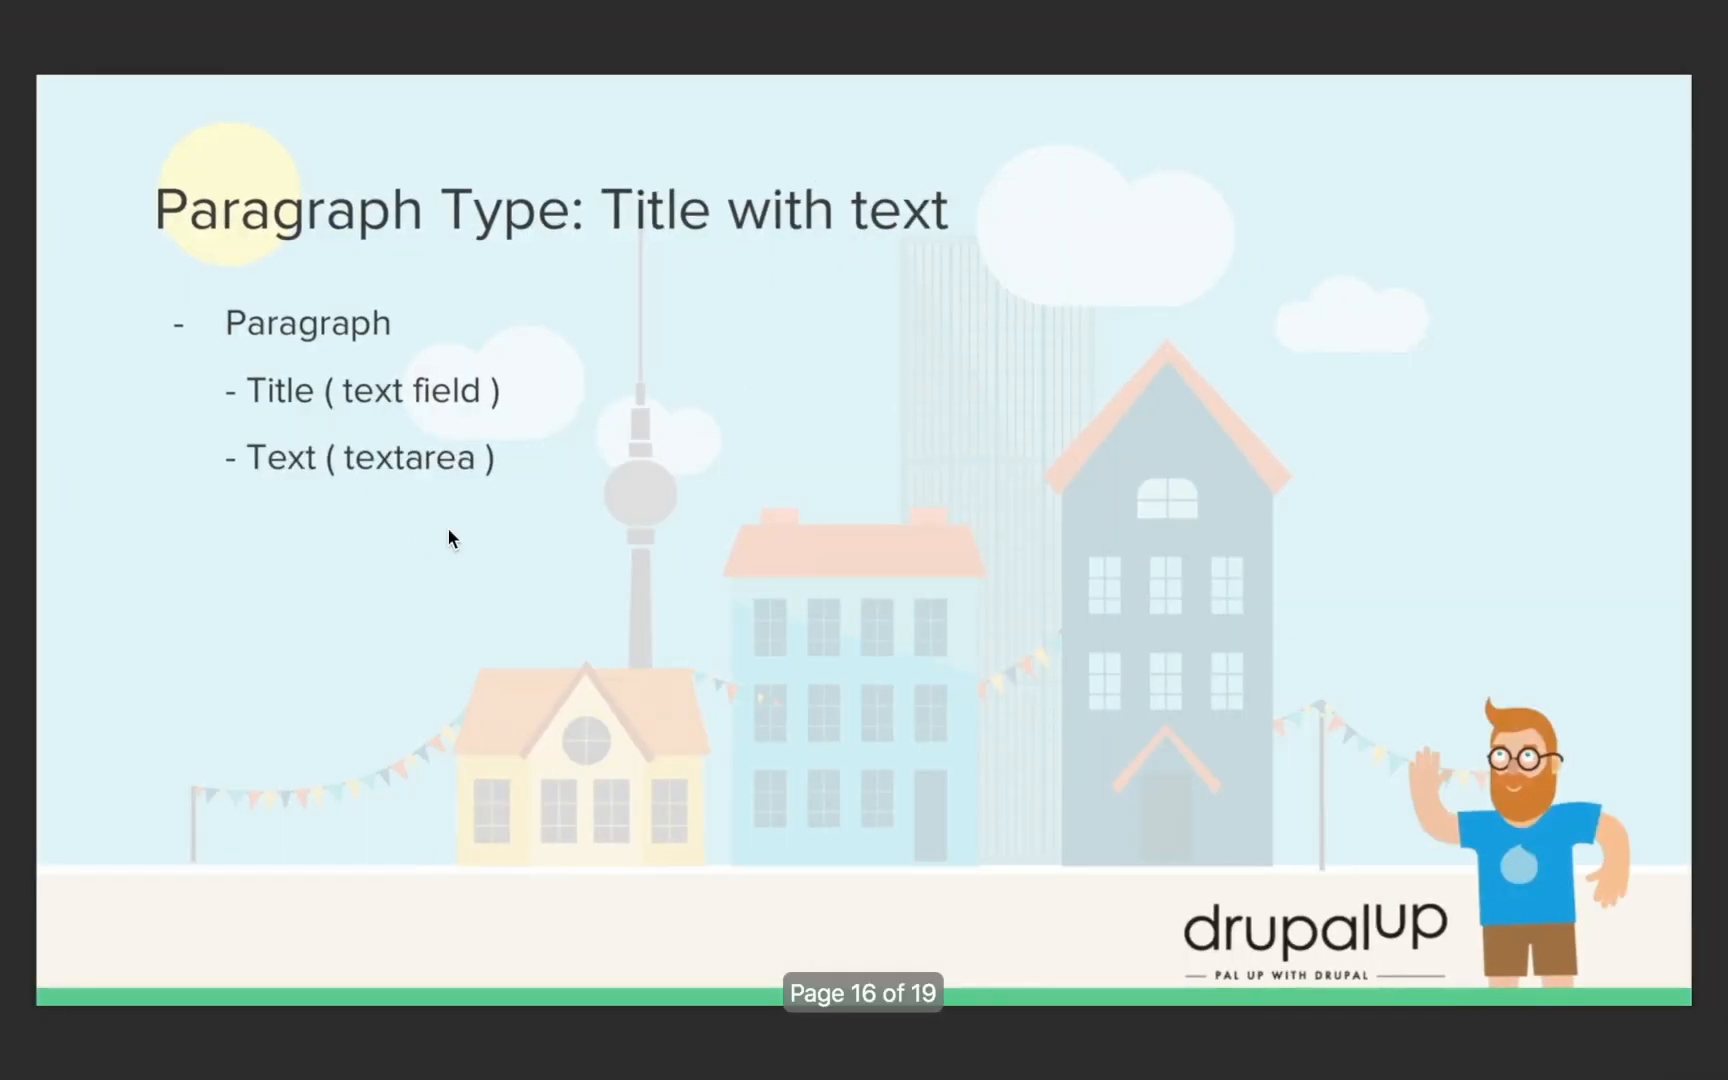
key("Right")
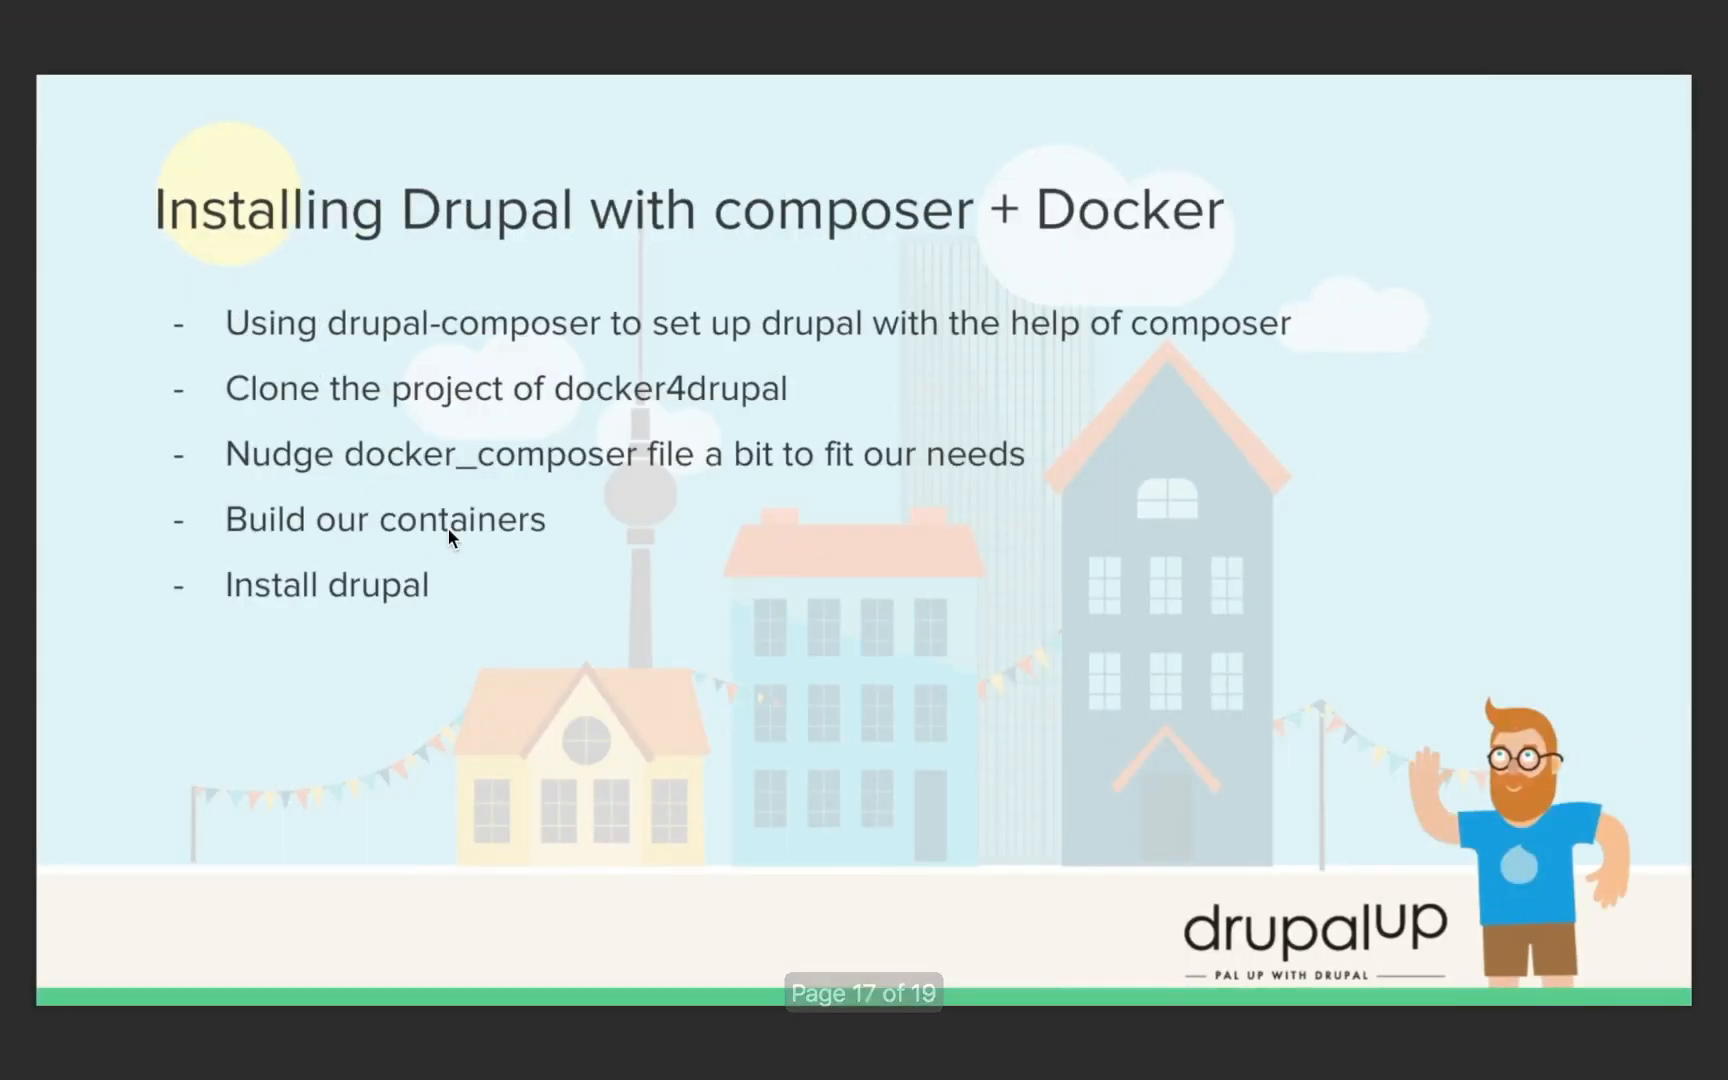
key("Left")
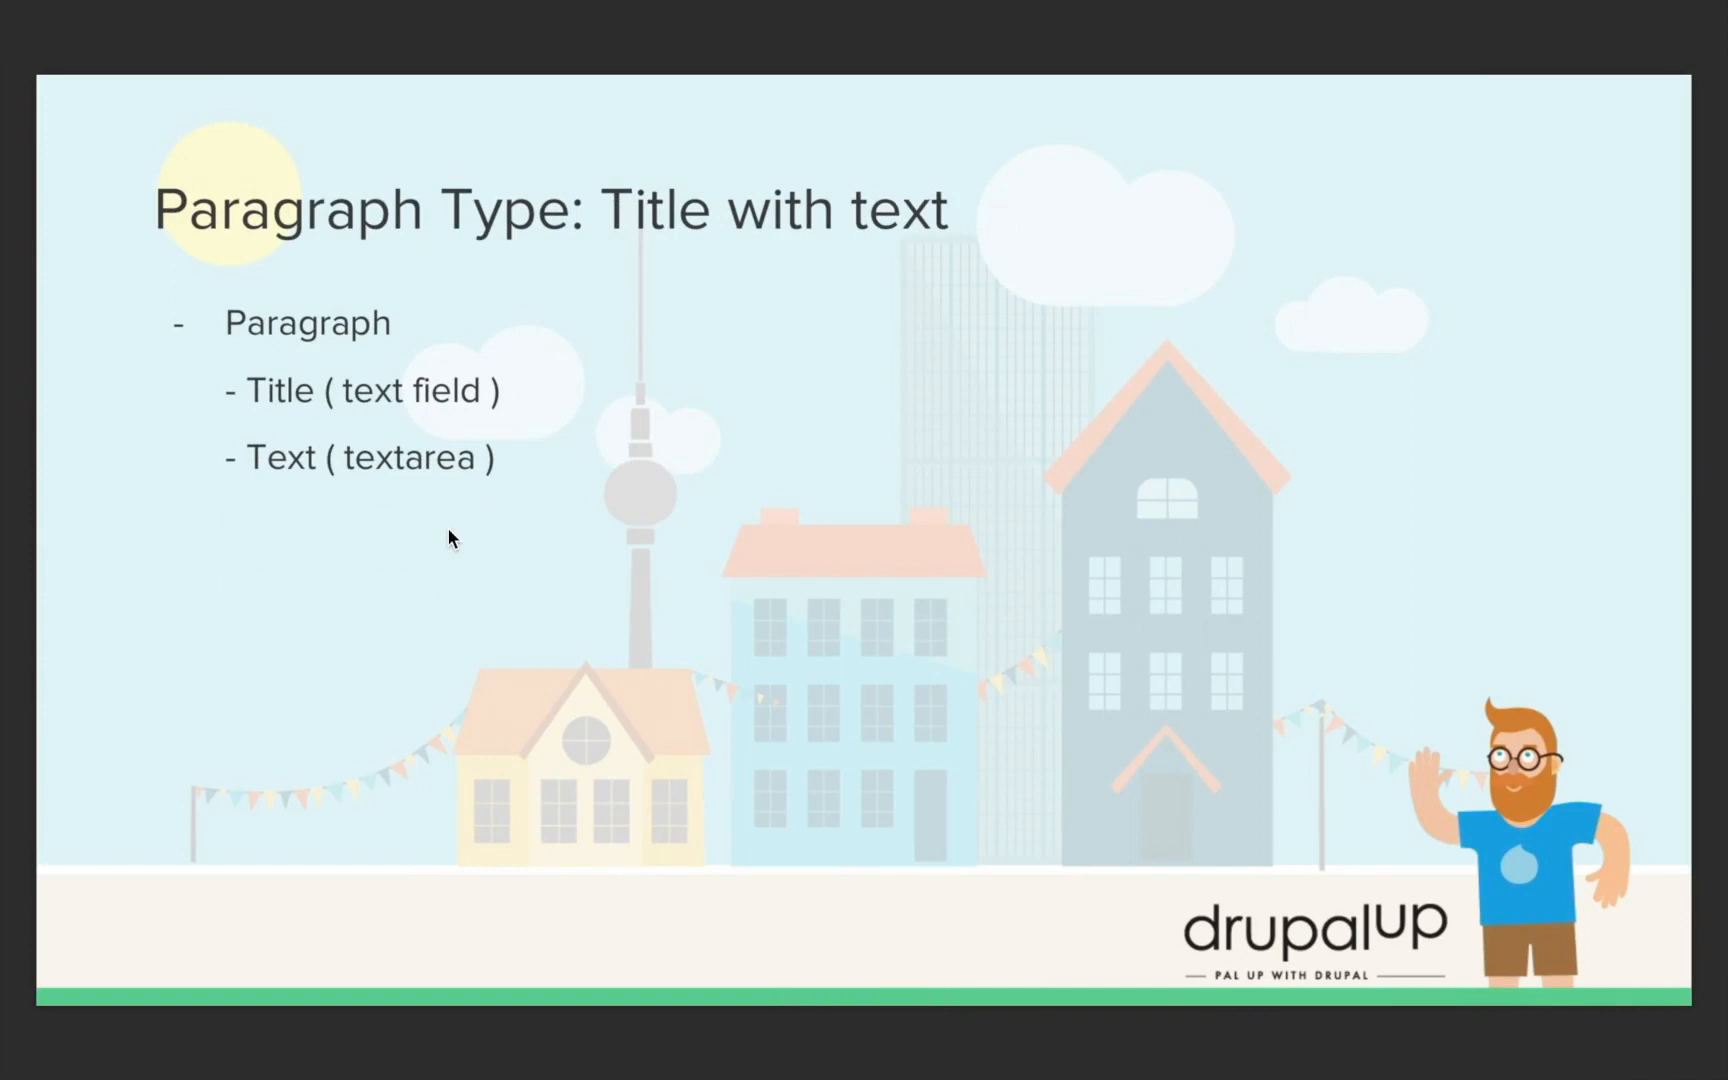
key("Left")
key("Right")
key("ctrl+Left")
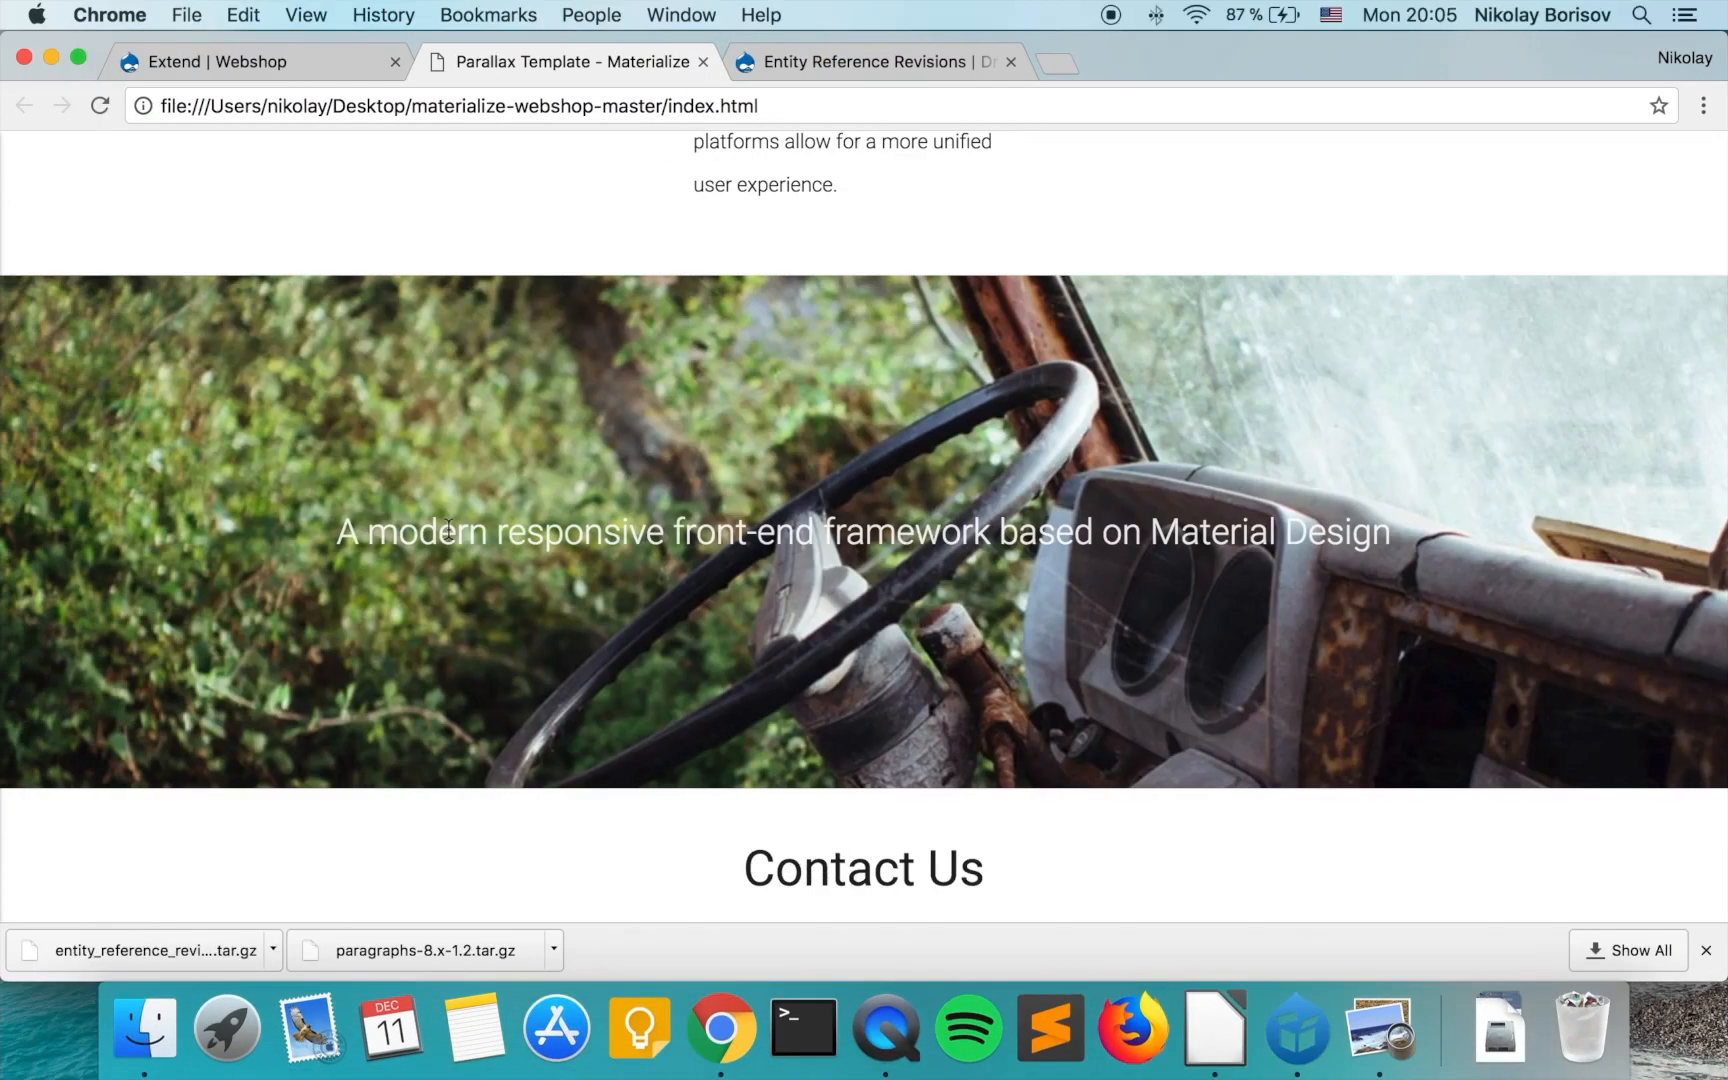
scroll(454, 546, "down", 3)
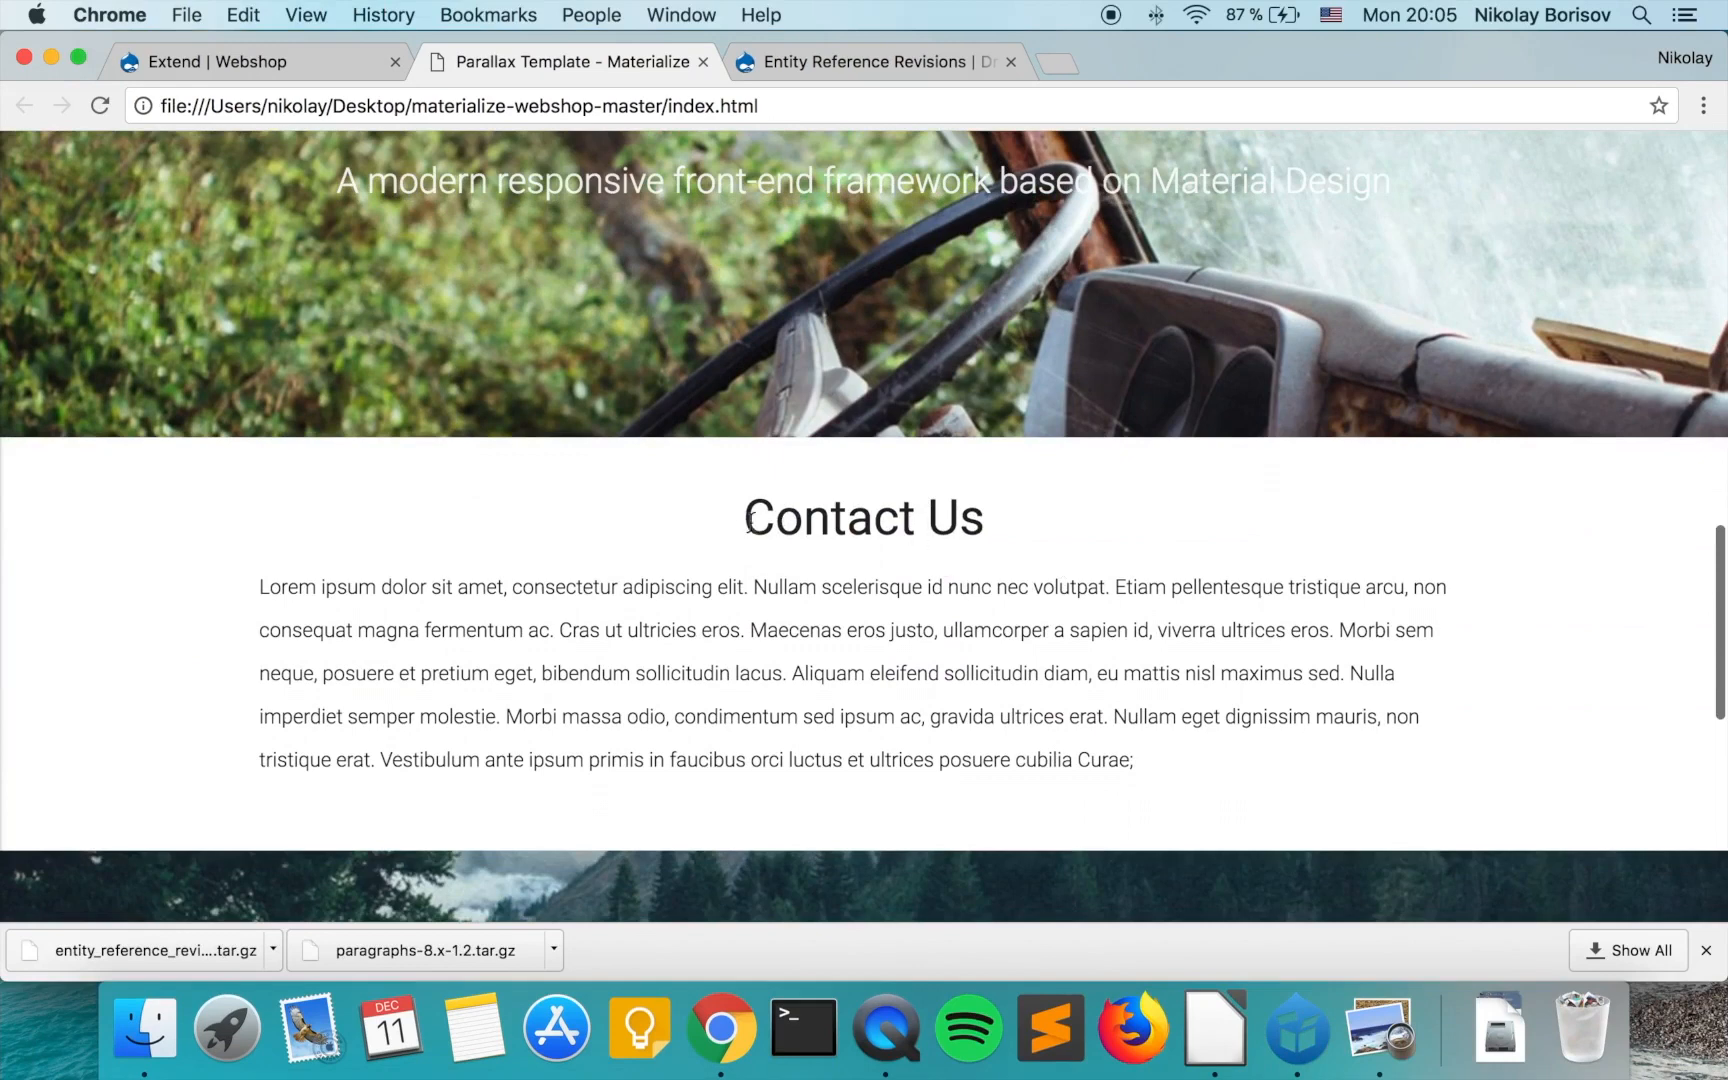
left_click_drag(811, 524, 995, 522)
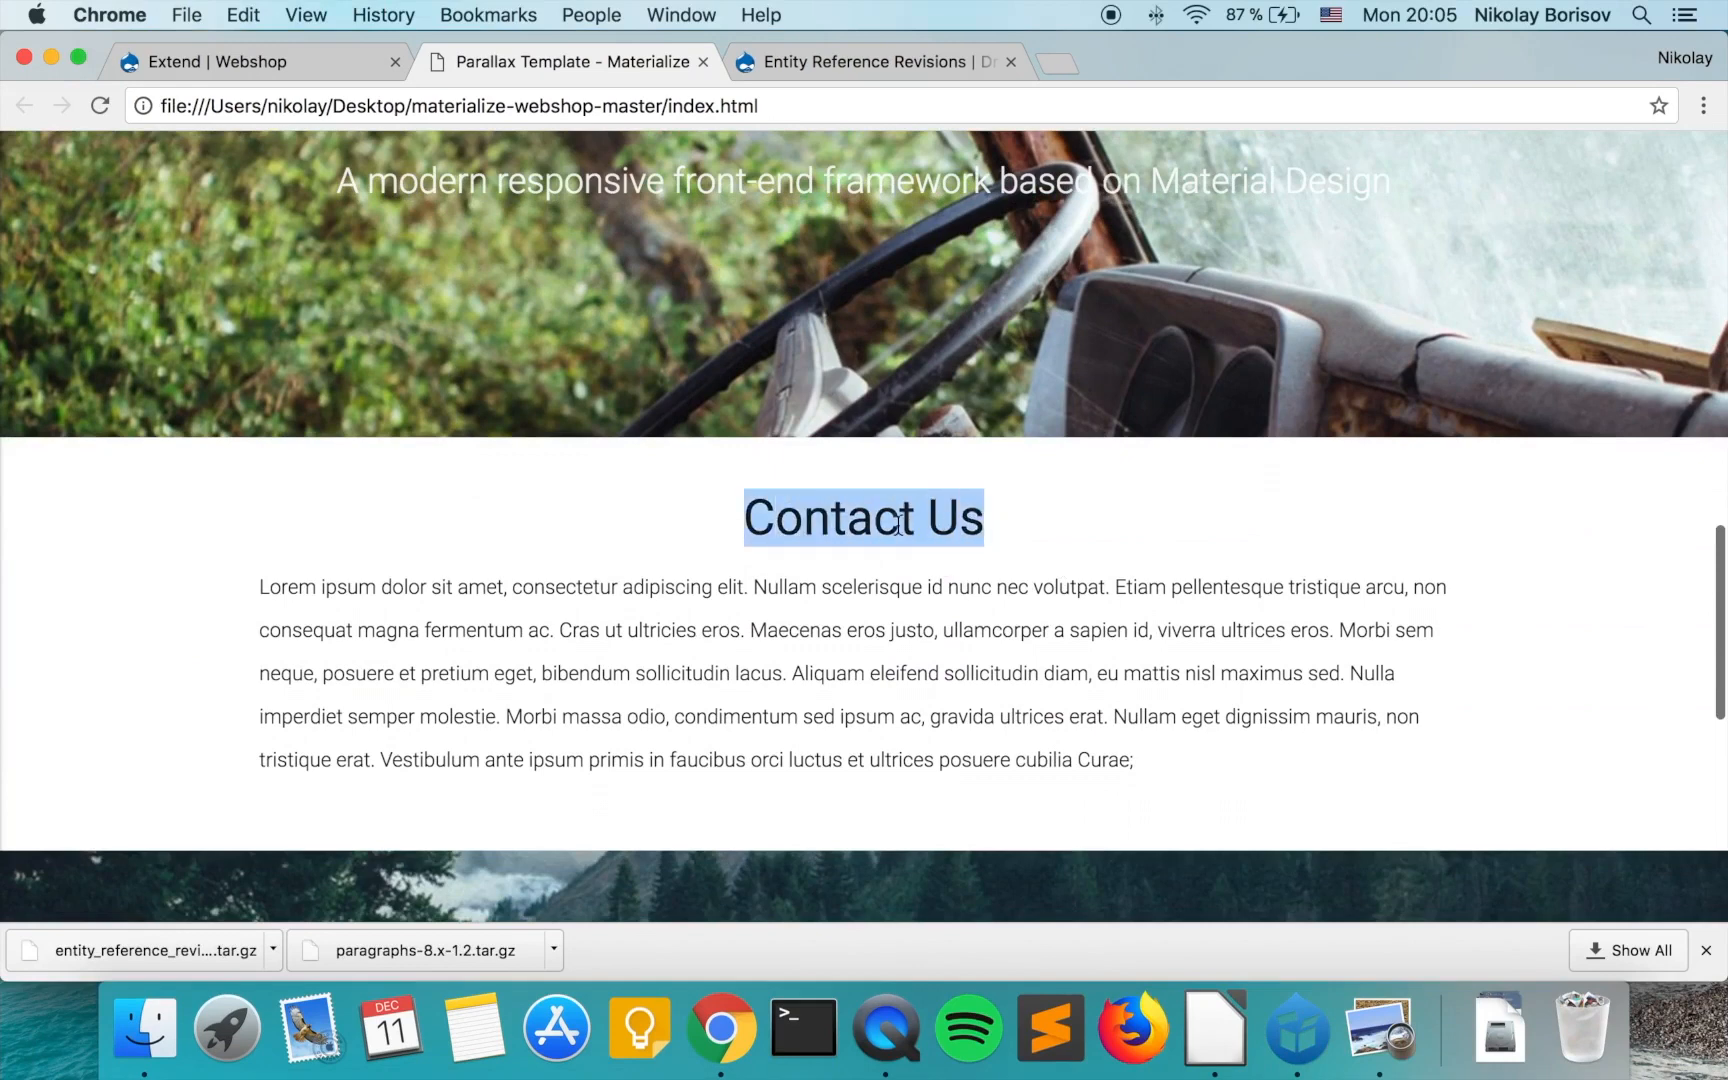
left_click_drag(258, 588, 1171, 739)
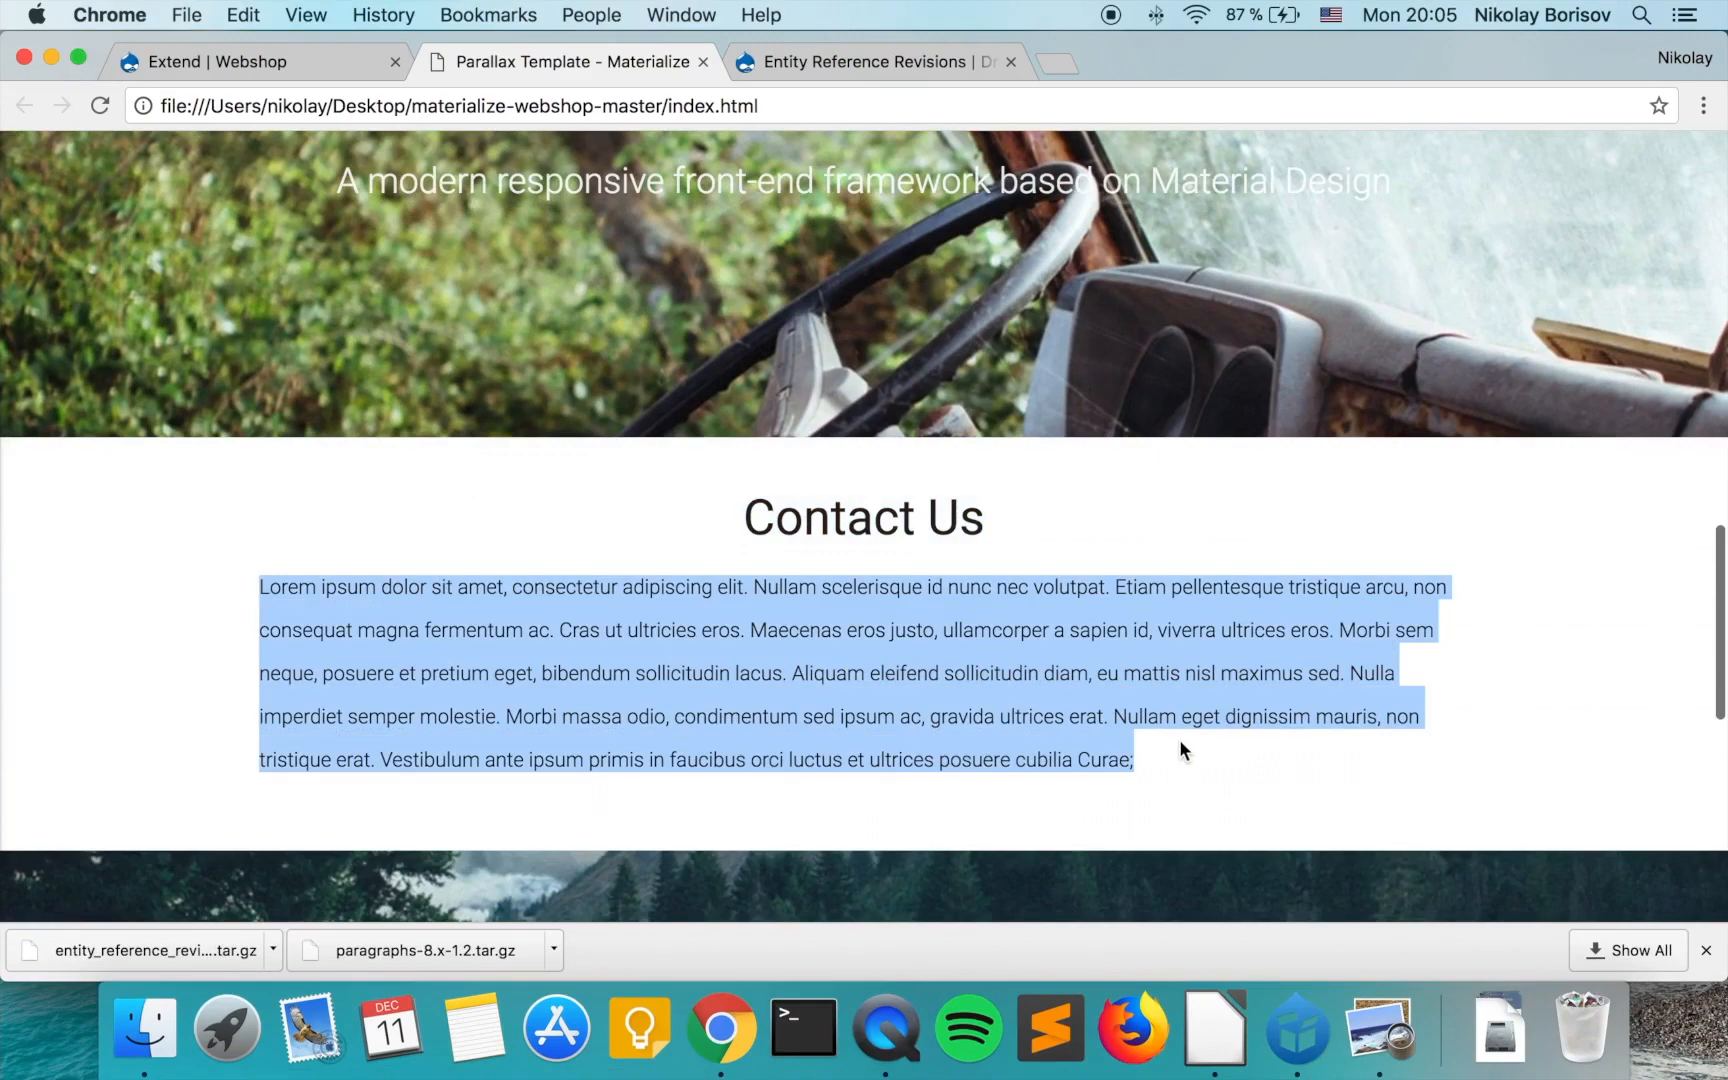
key("super+Tab")
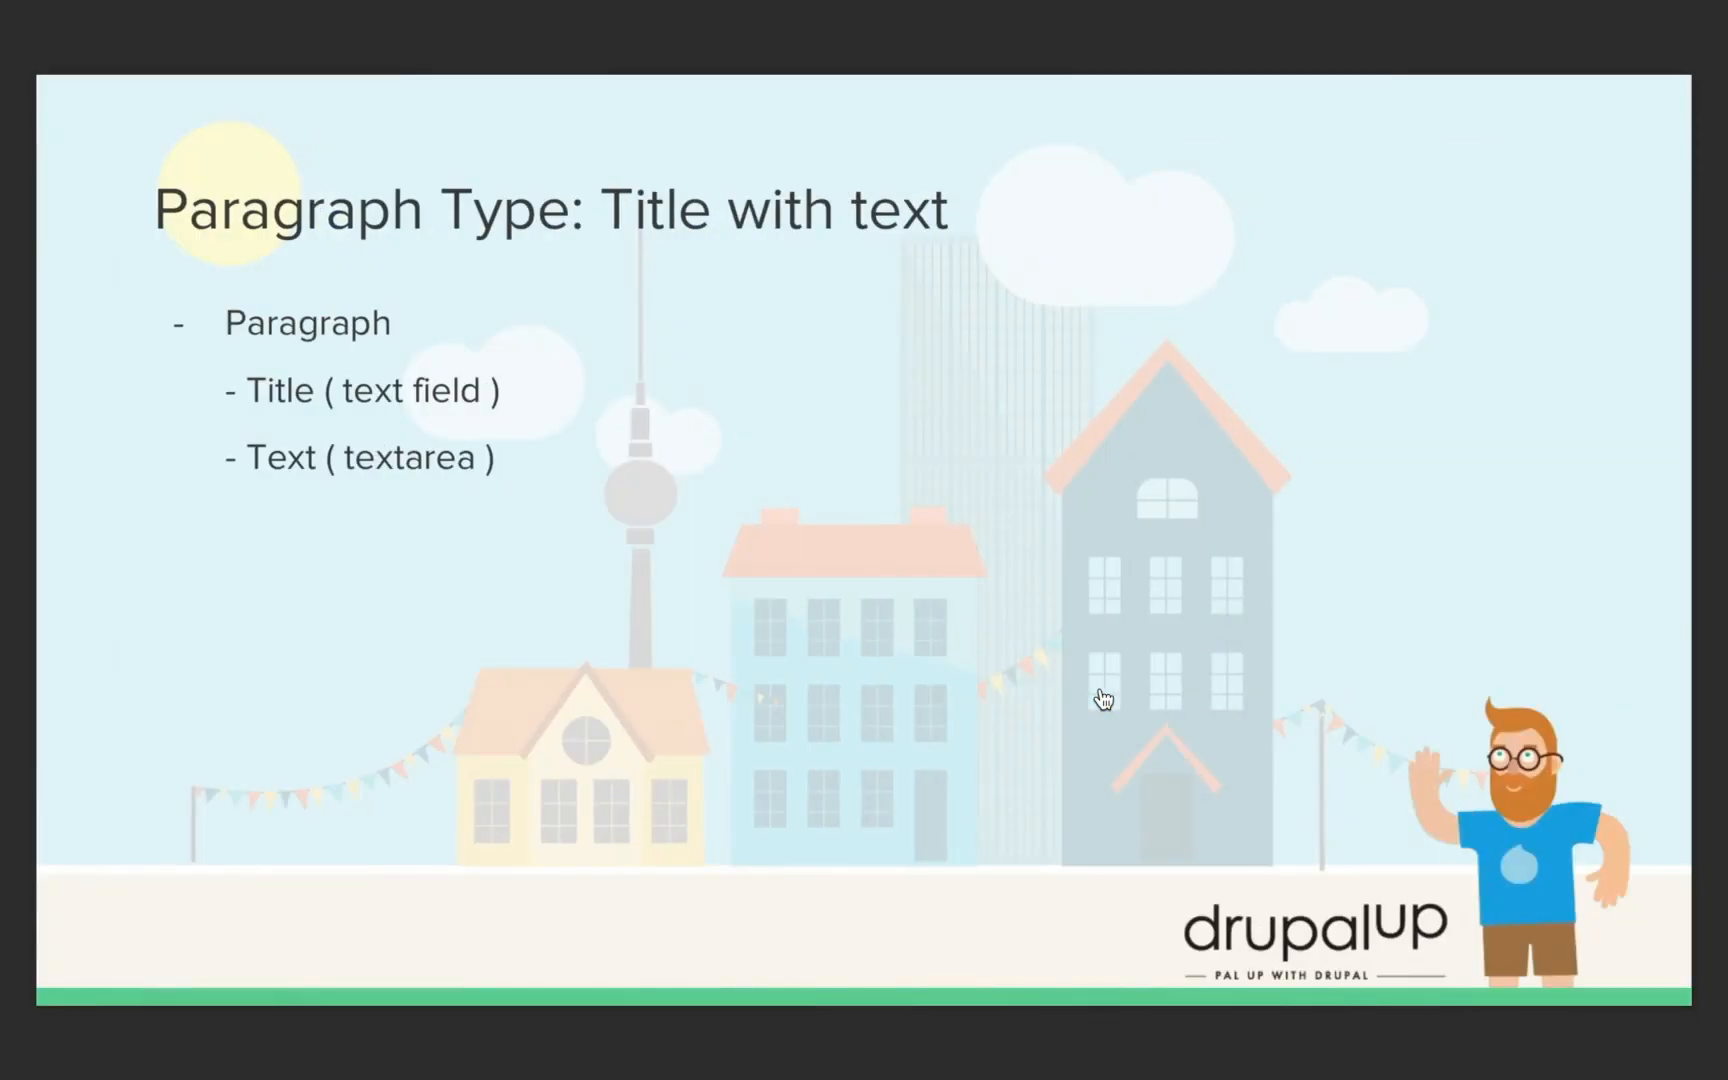
Switch back to Chrome and open the field management page of the Basic page content type on the Webshop site.
key("super+Tab")
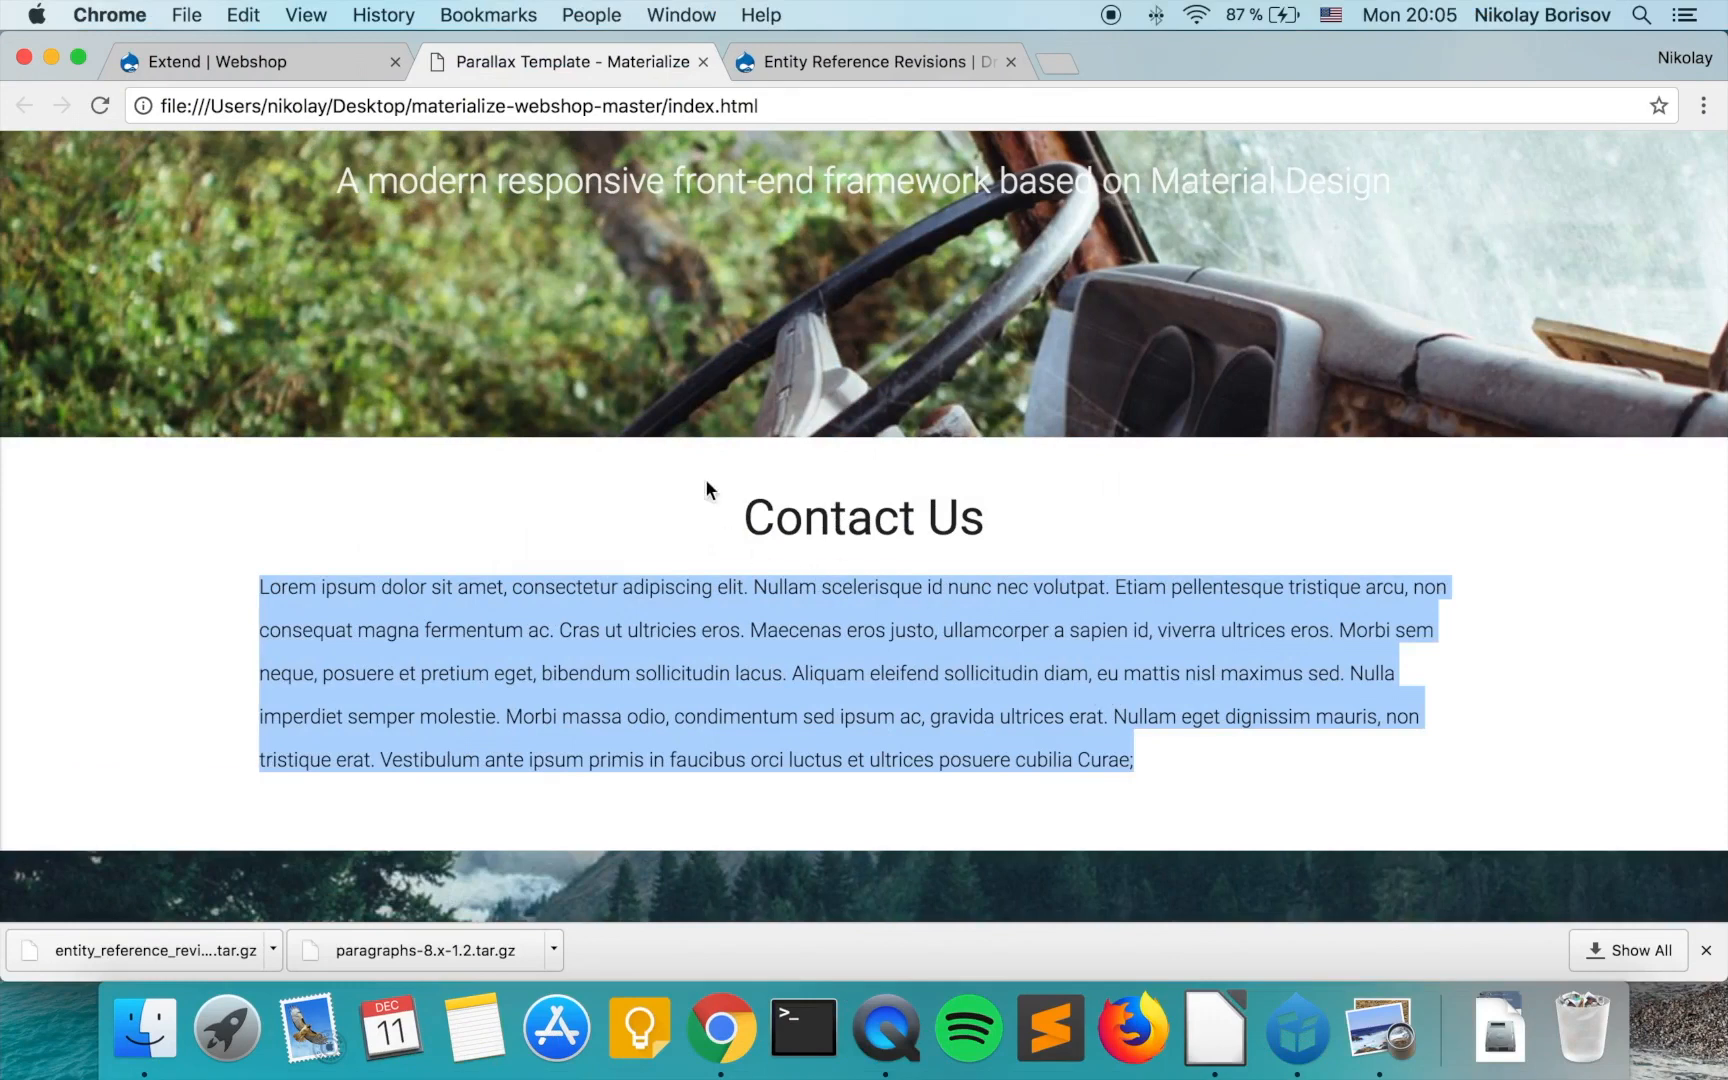
left_click(253, 65)
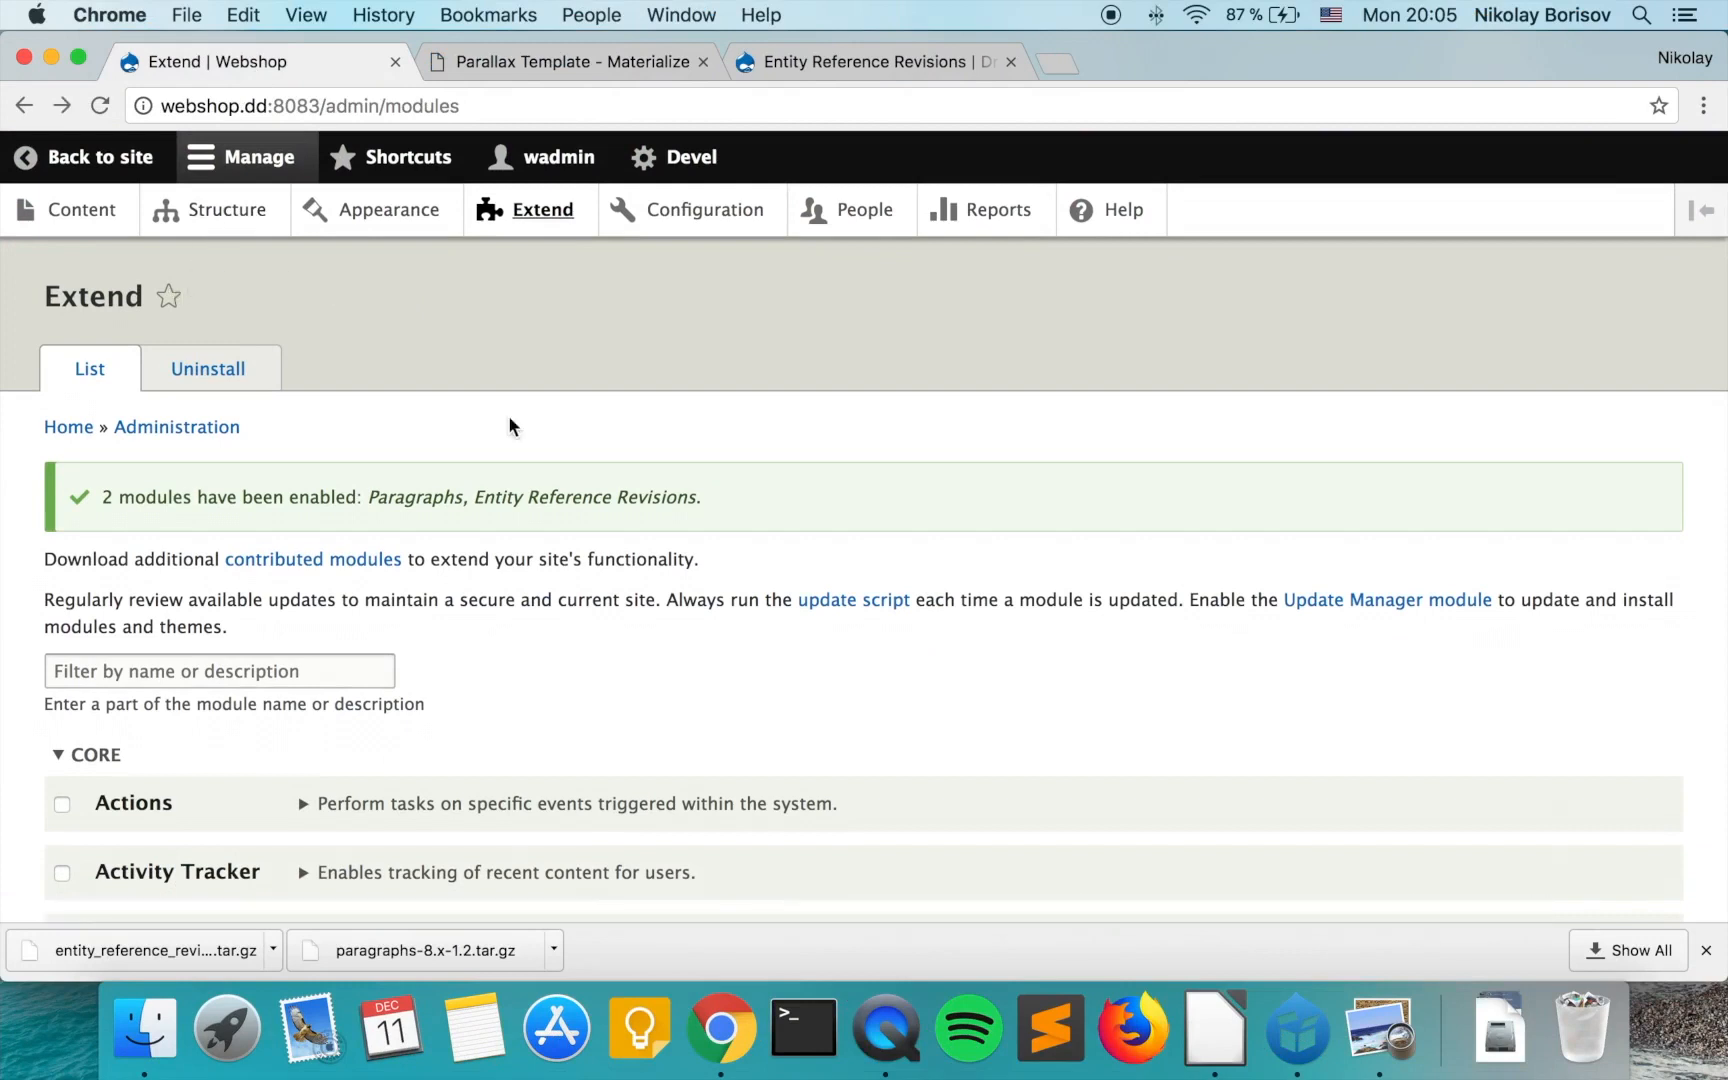
left_click(222, 209)
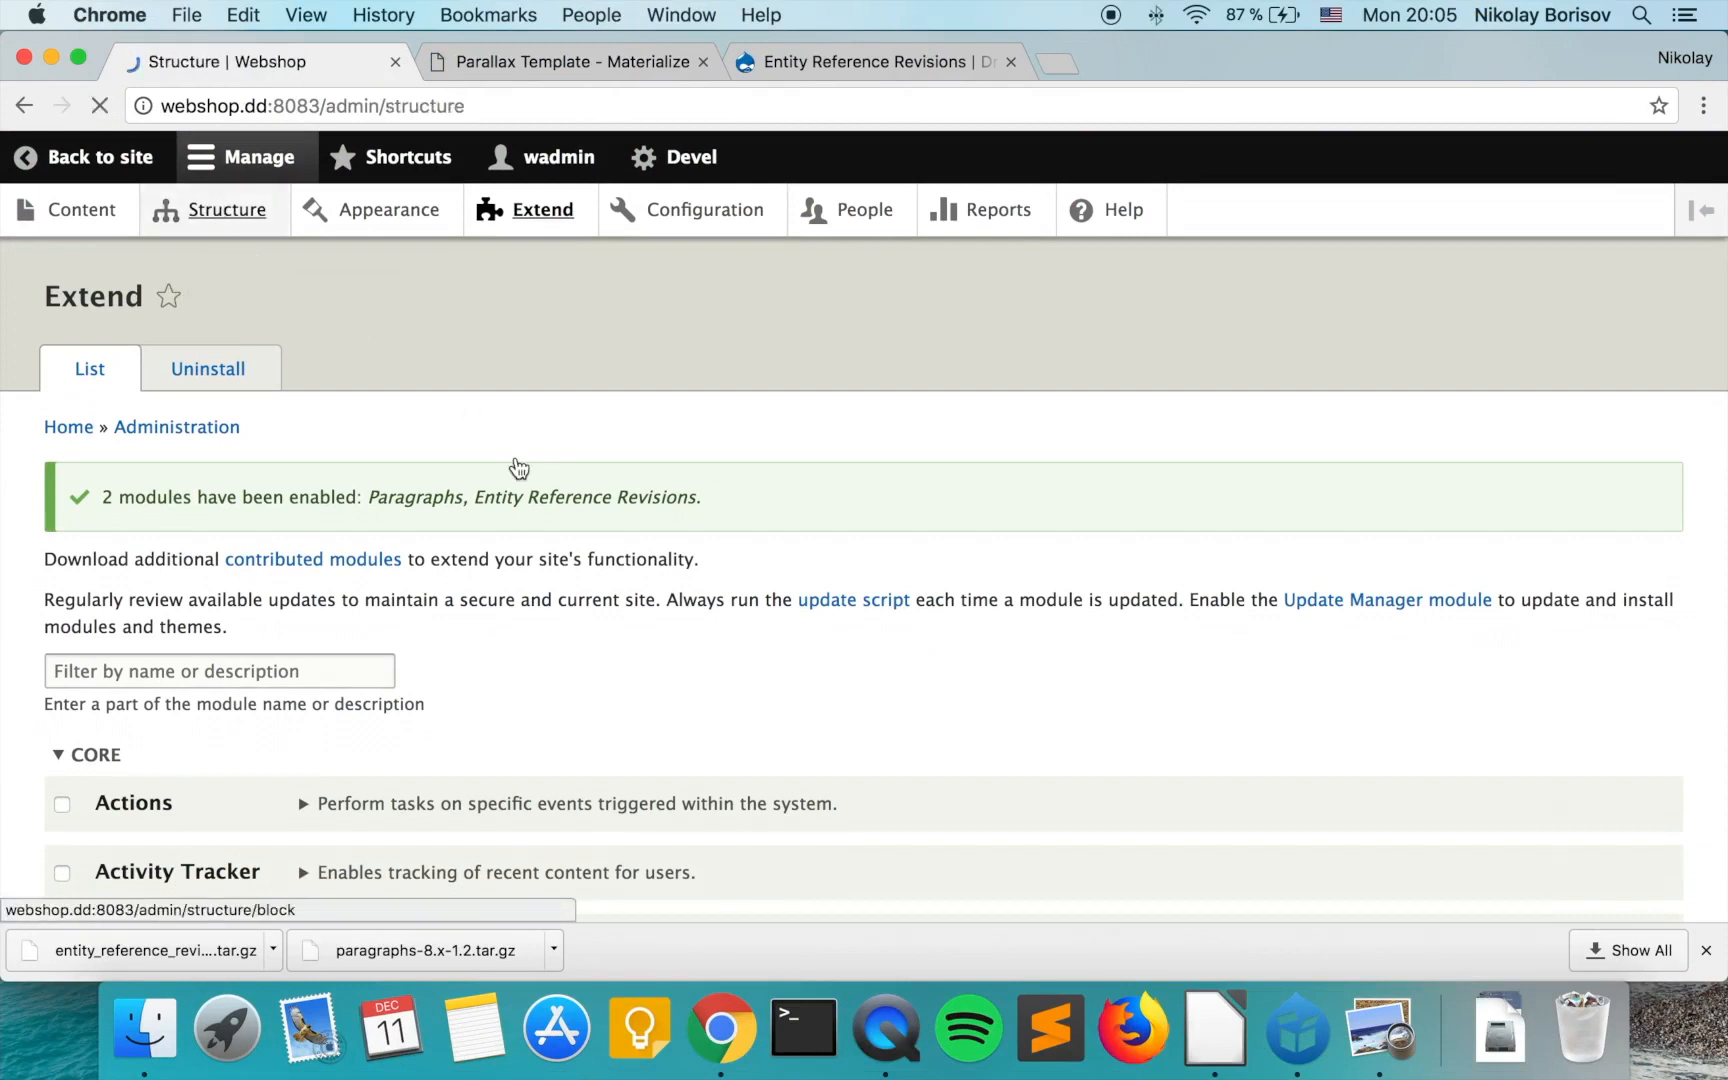
scroll(525, 463, "down", 3)
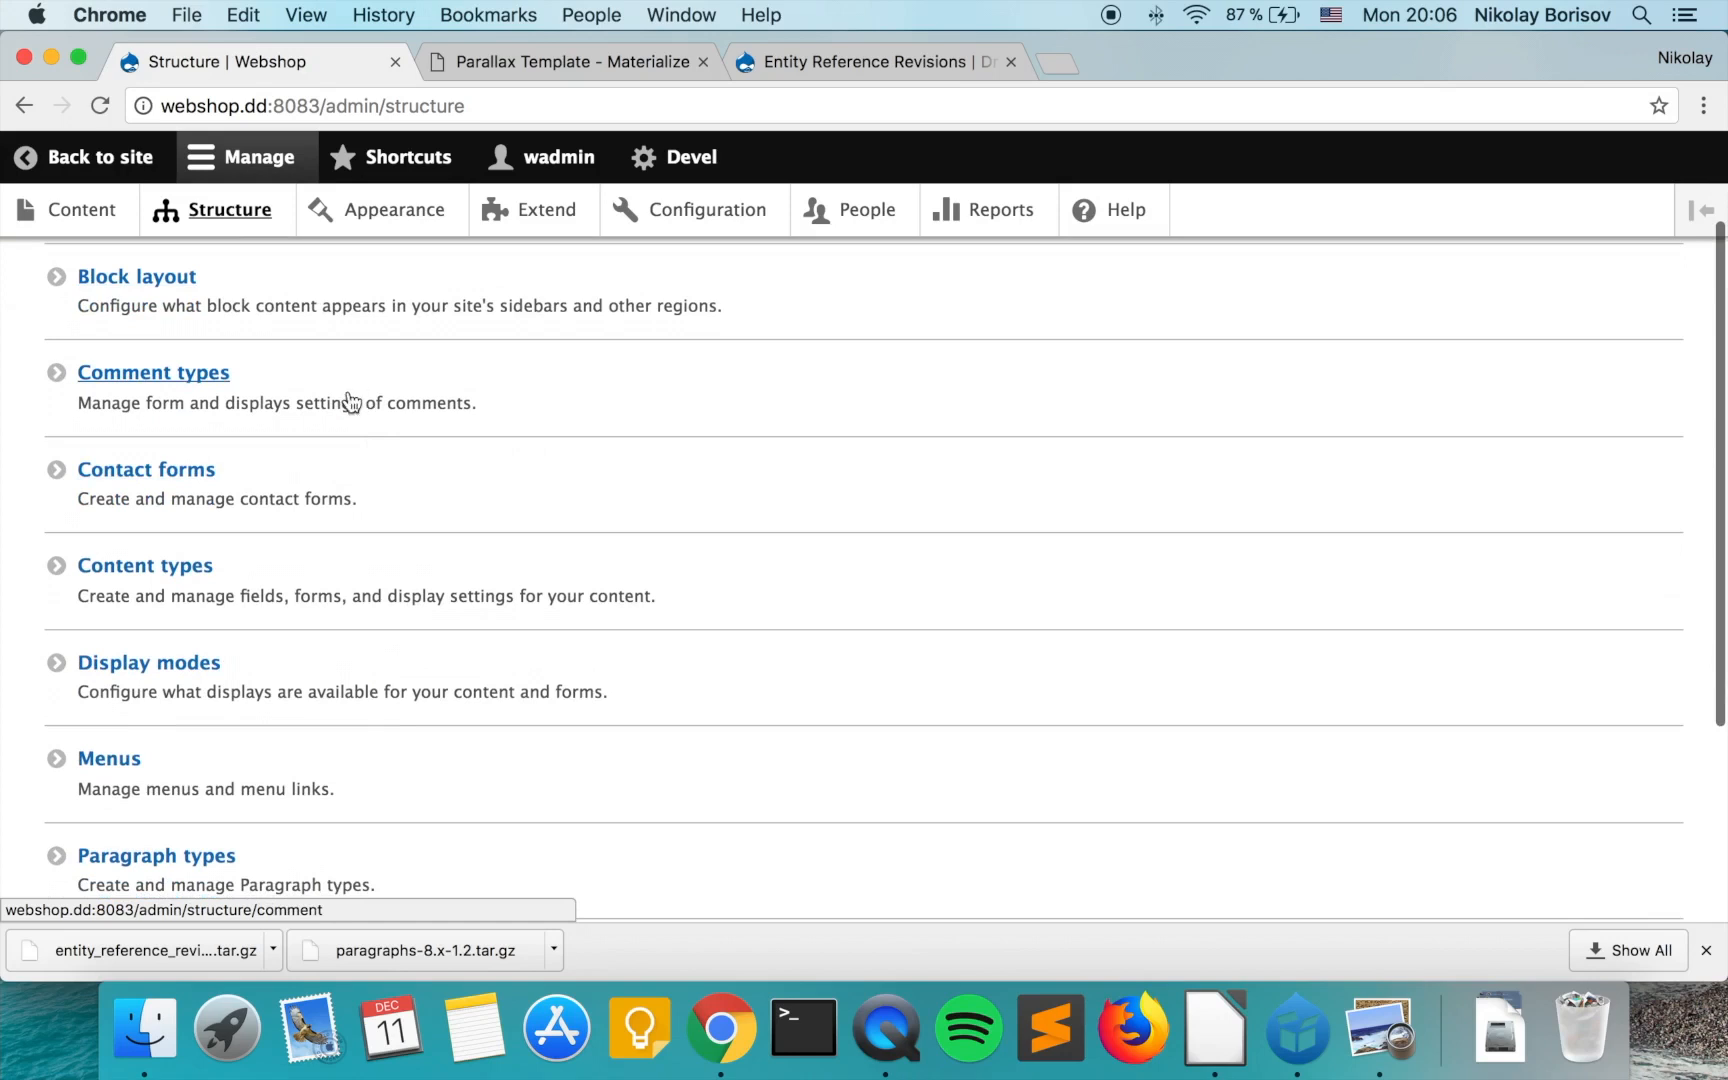
left_click(368, 572)
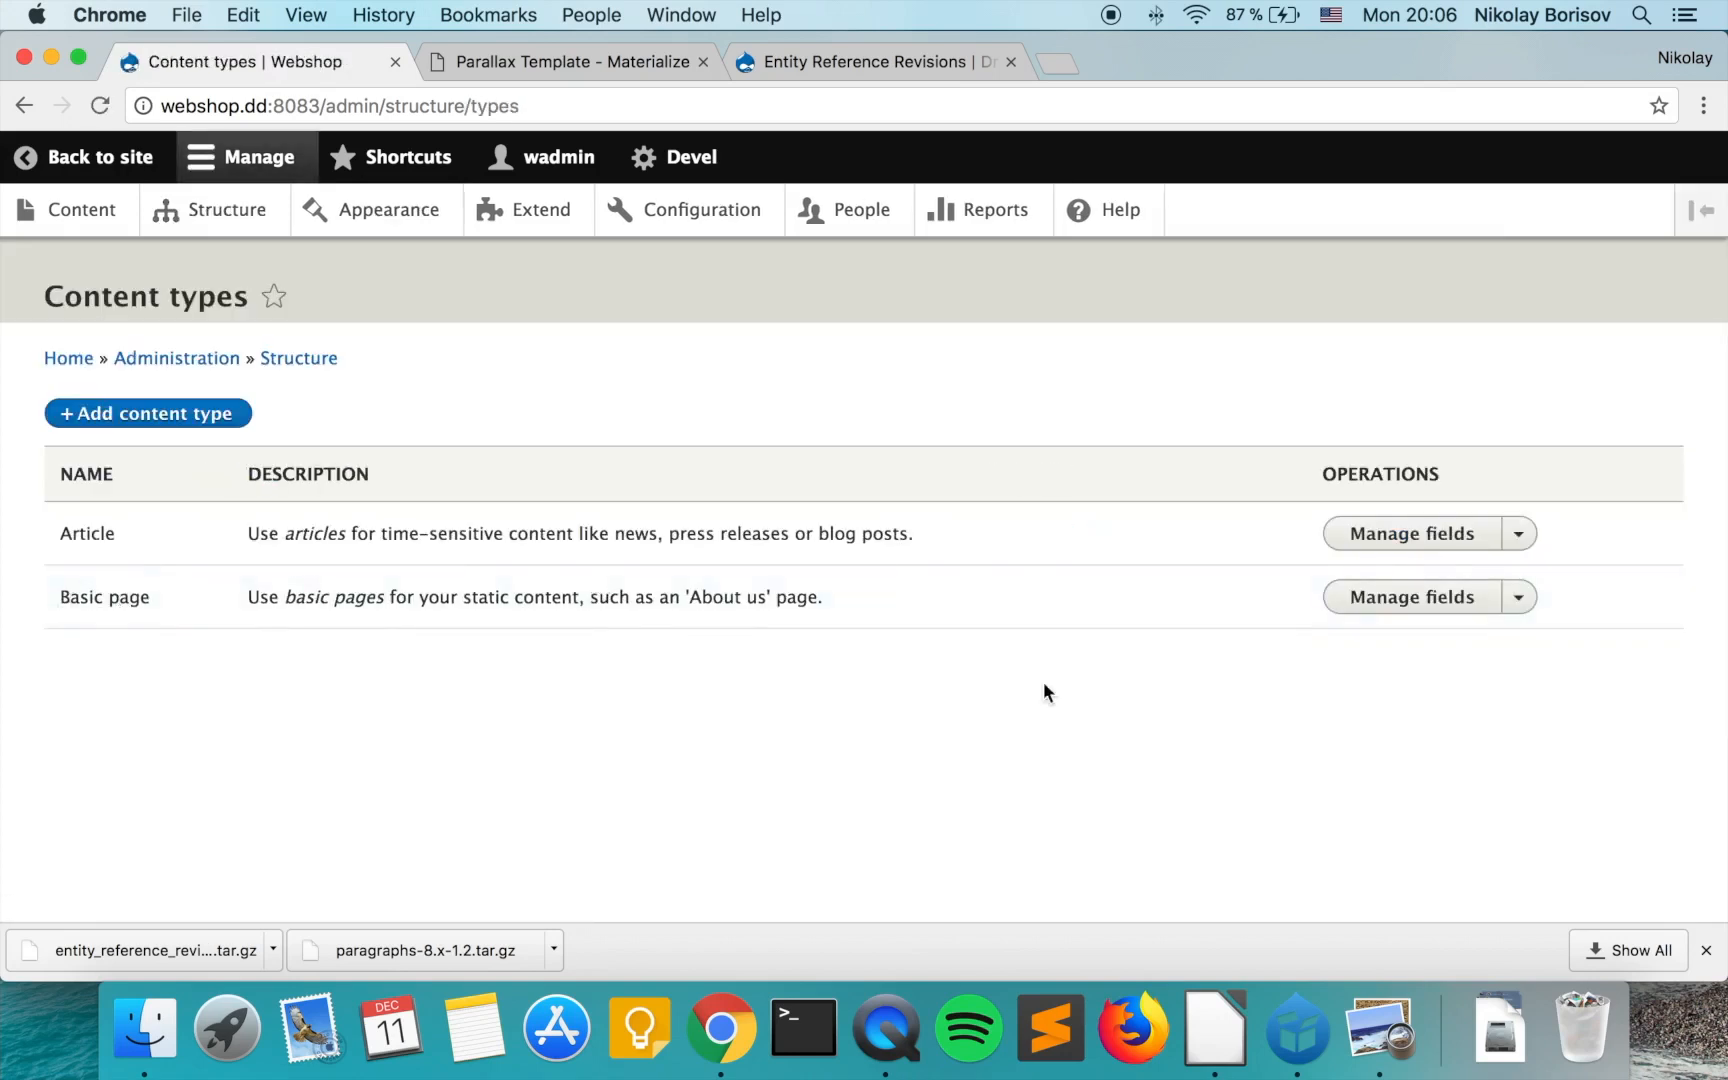
left_click(1440, 604)
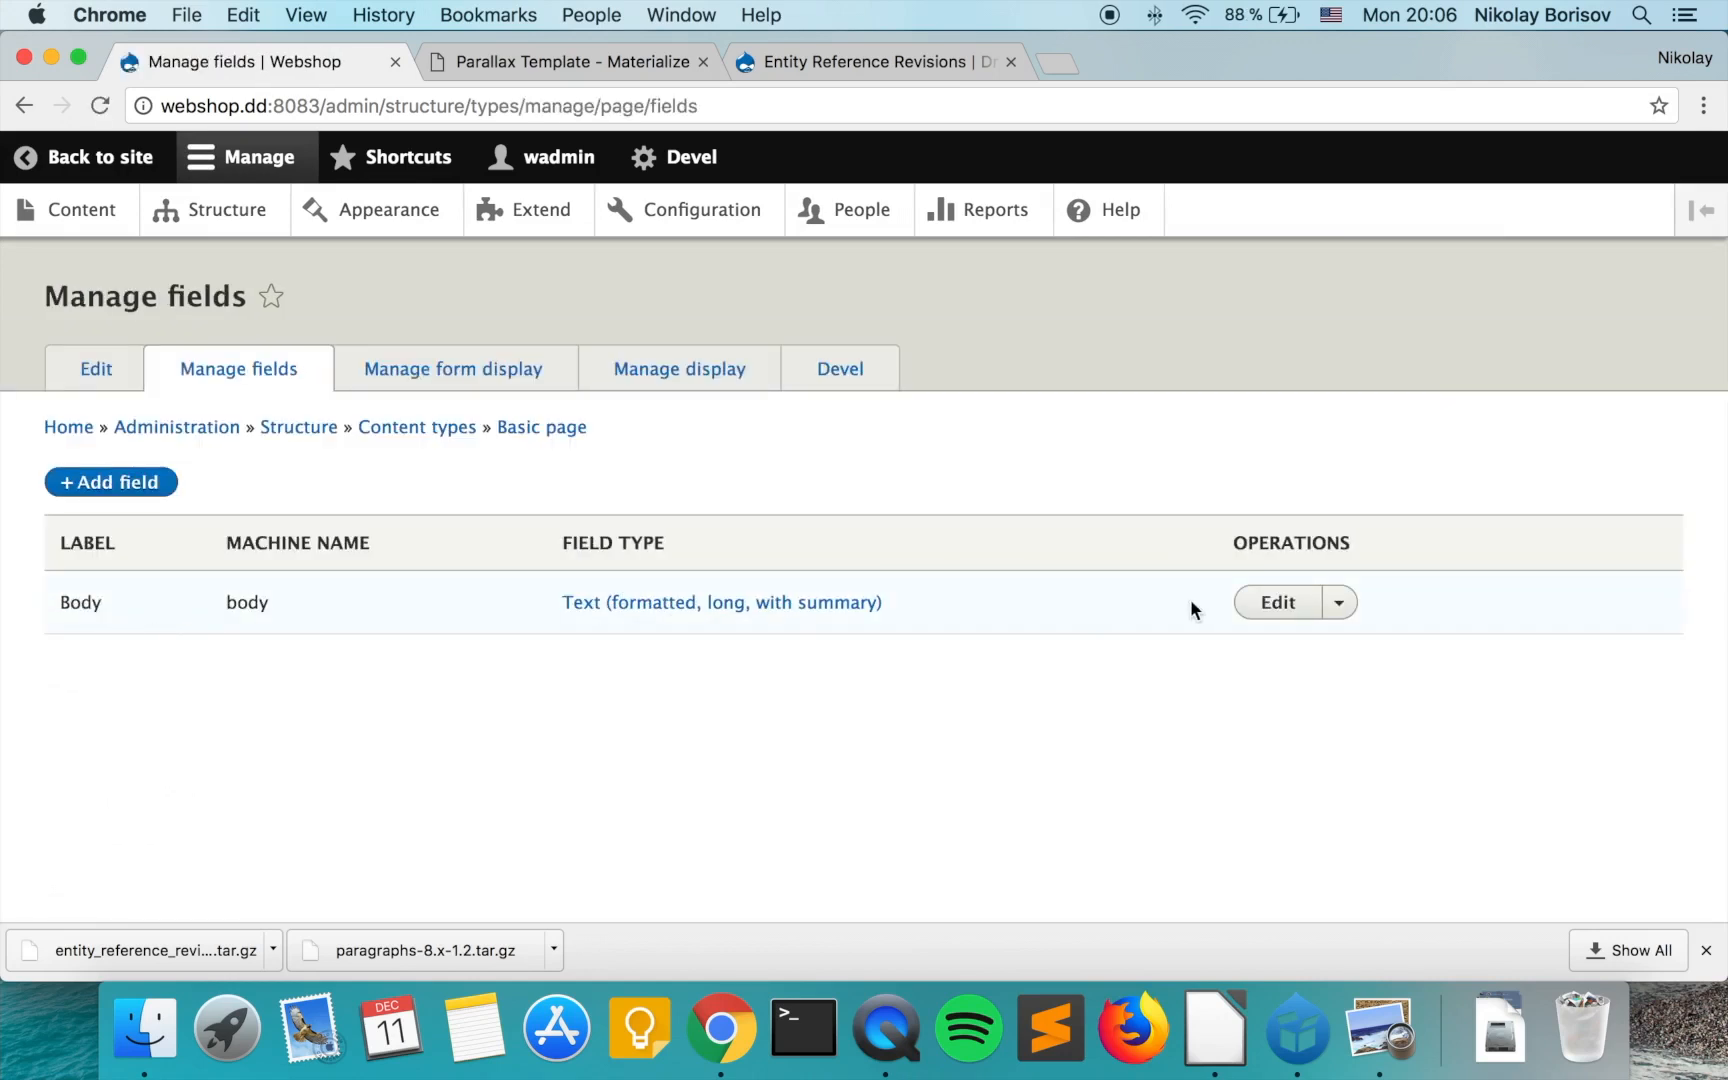
Delete the Body field from the Basic page content type.
left_click(1339, 604)
left_click(1300, 670)
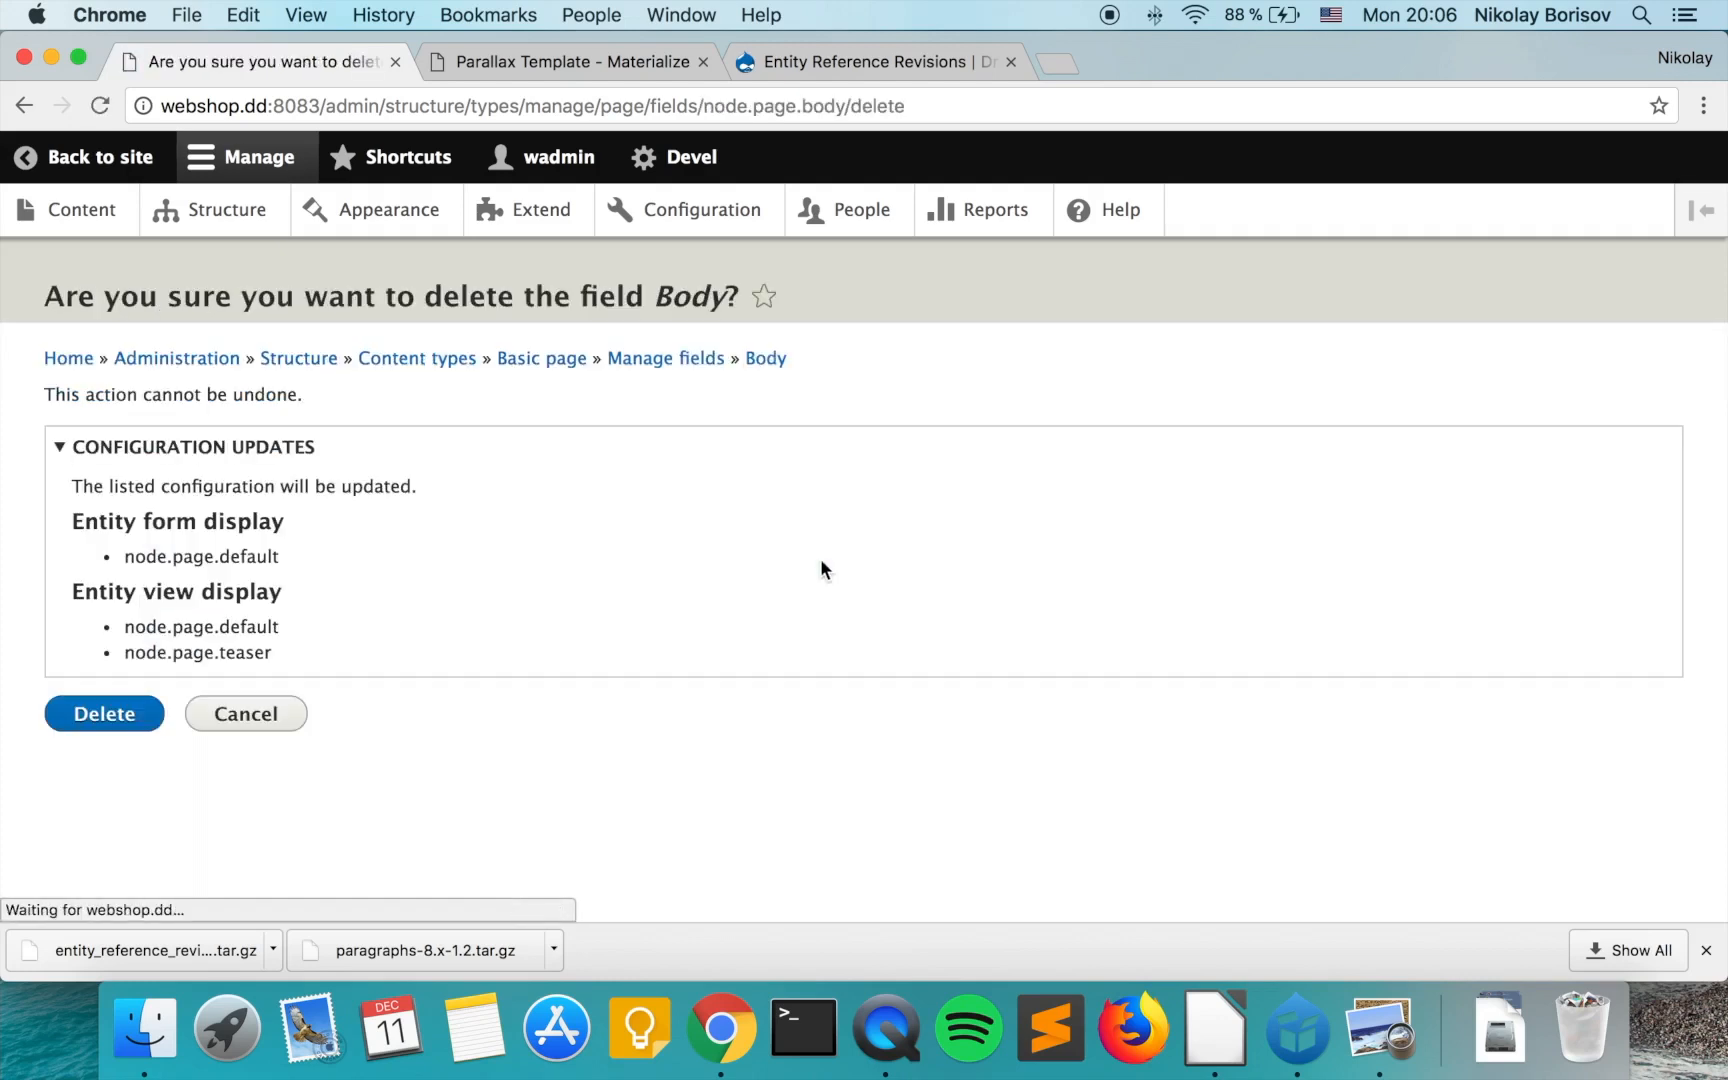
left_click(150, 715)
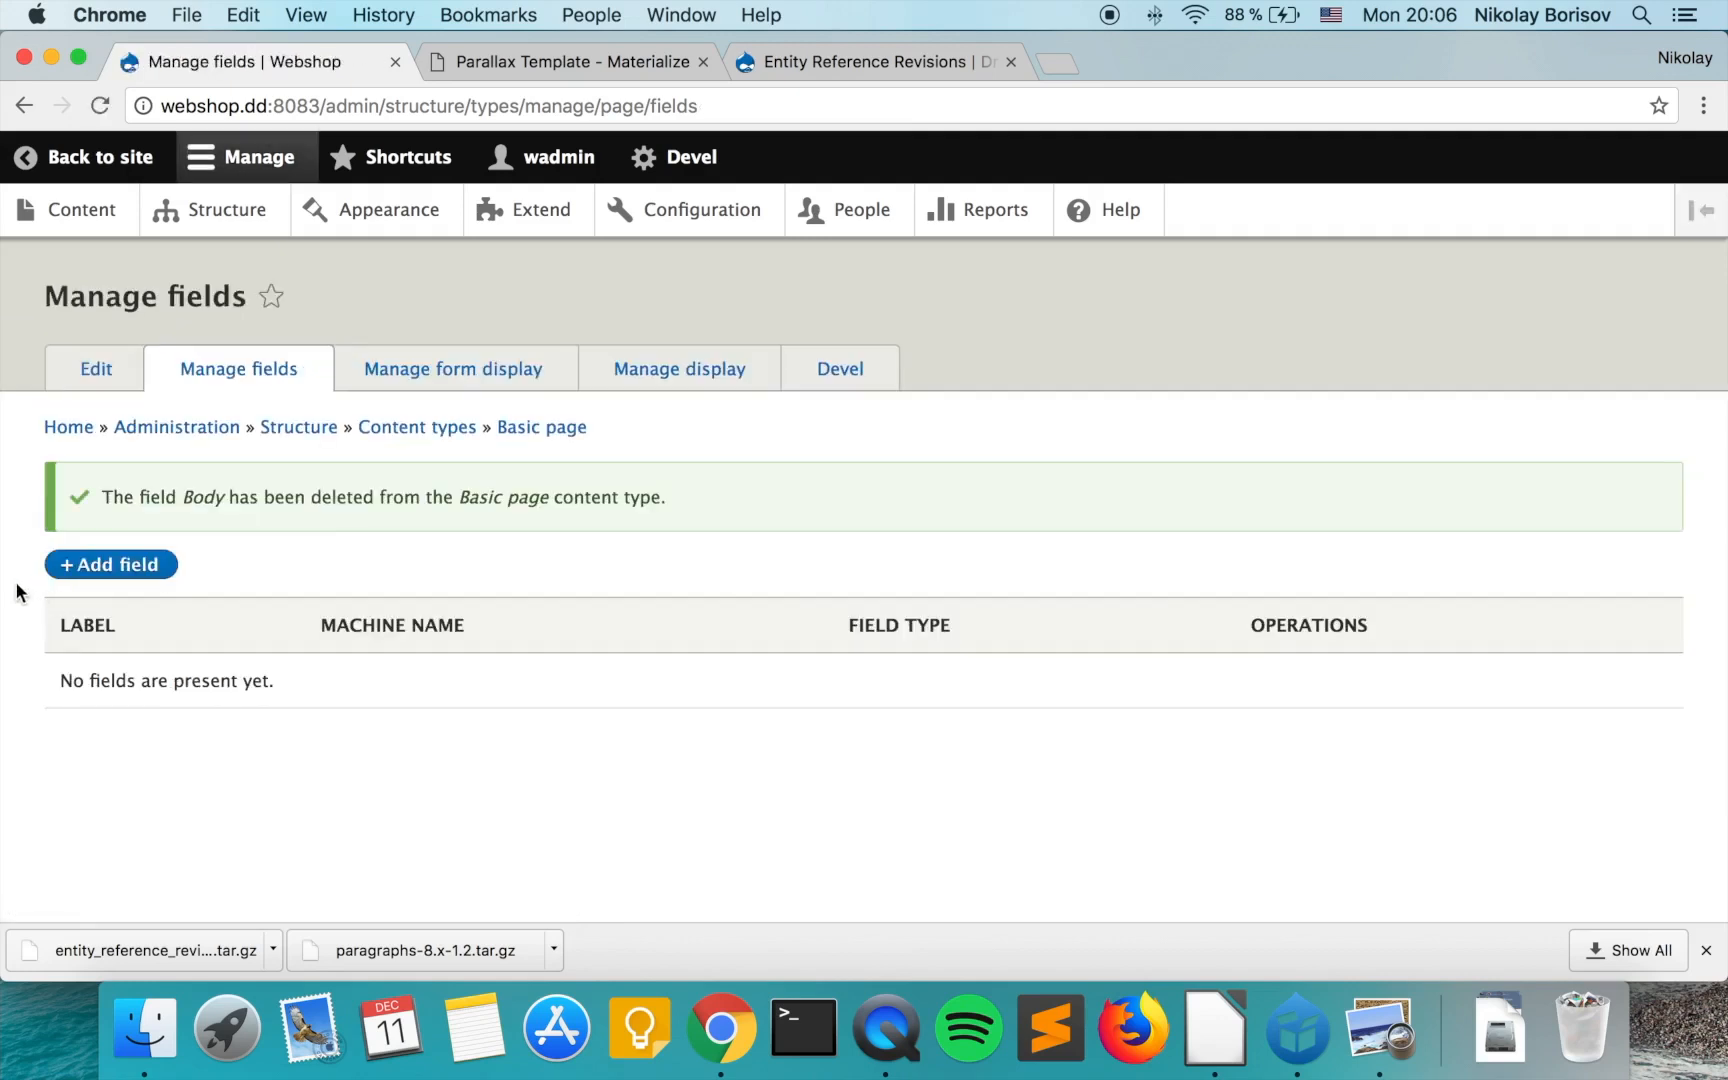
Re-use the existing field_image on Basic page with the label Image, save its default settings, and dismiss the browser's downloads bar.
left_click(85, 577)
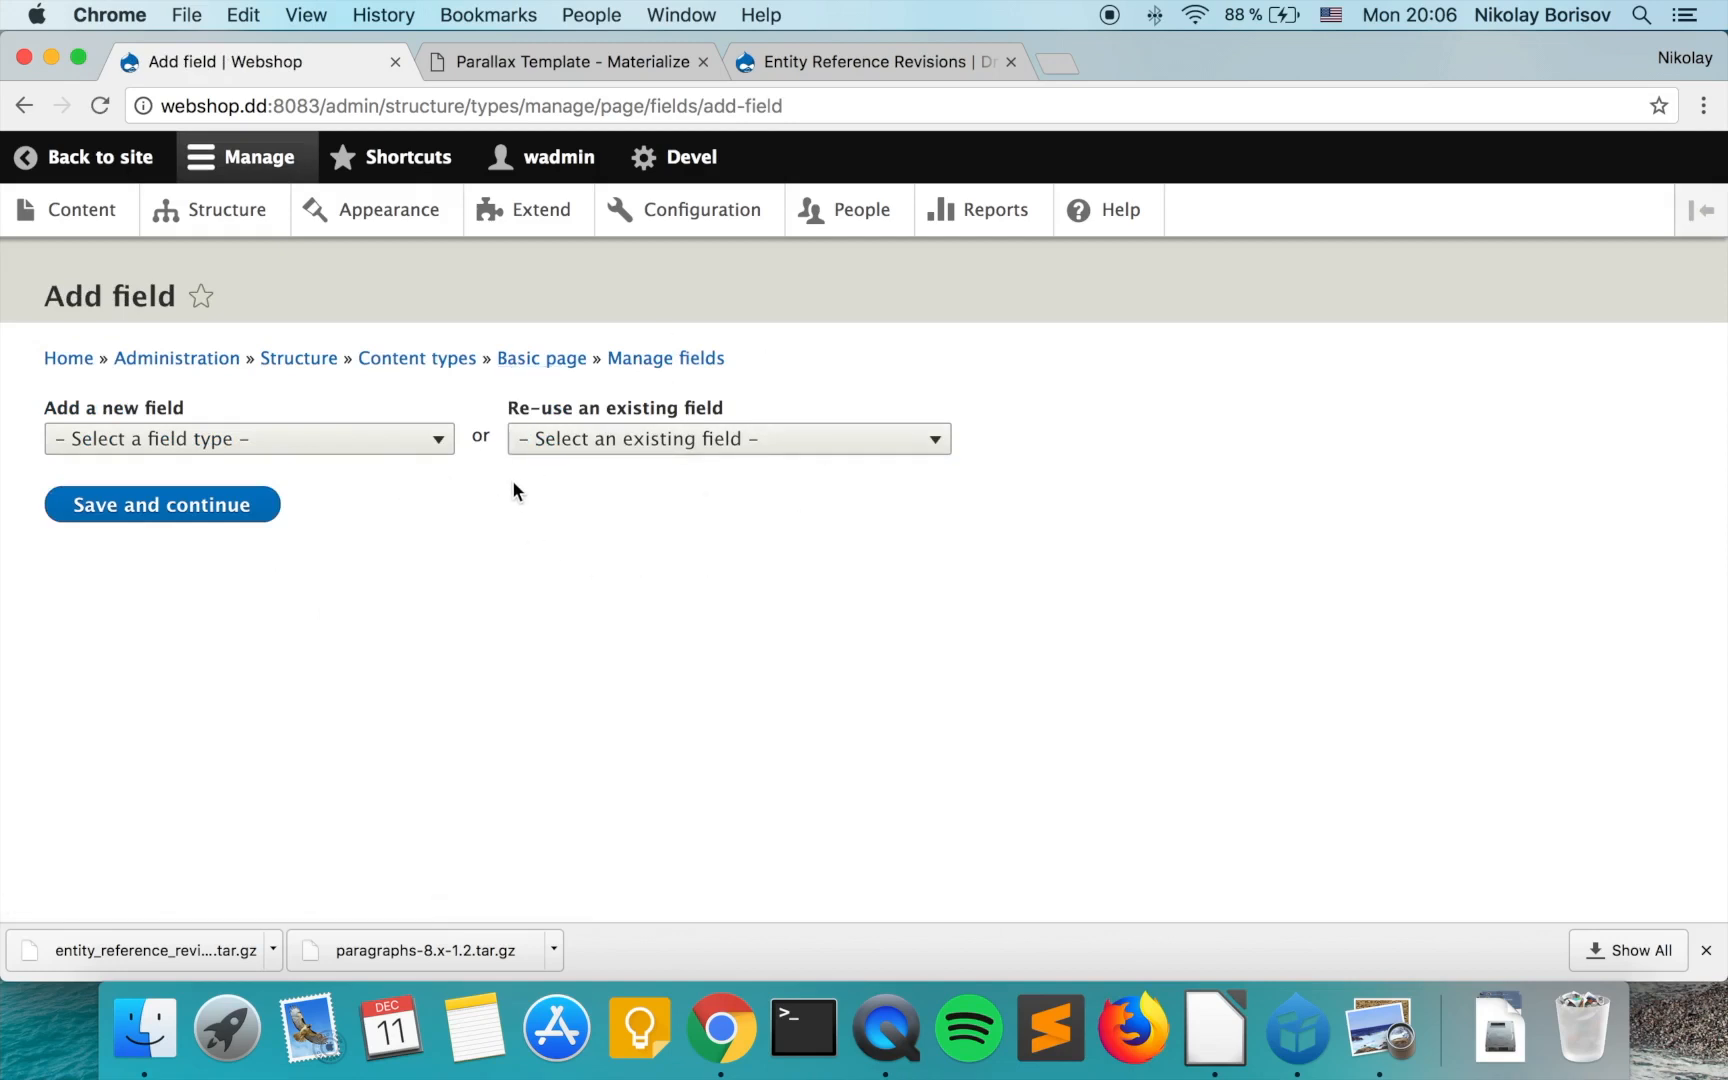
left_click(556, 444)
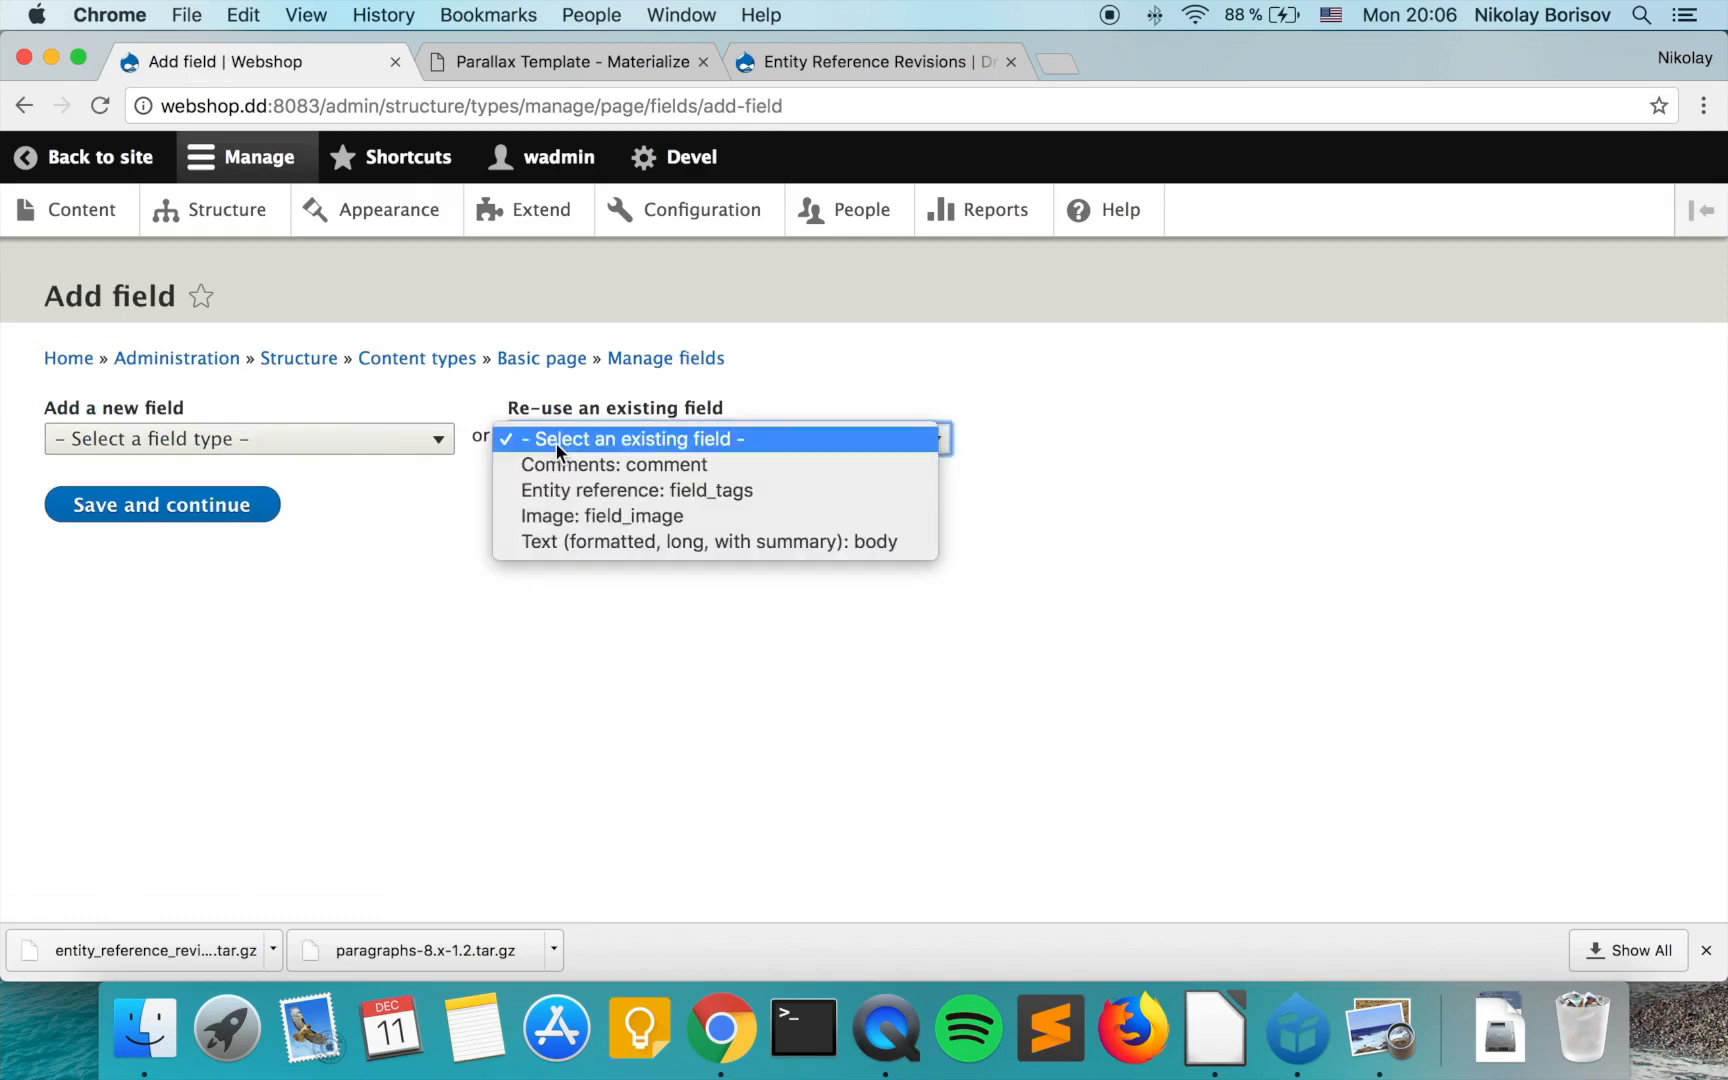
left_click(560, 516)
left_click(192, 598)
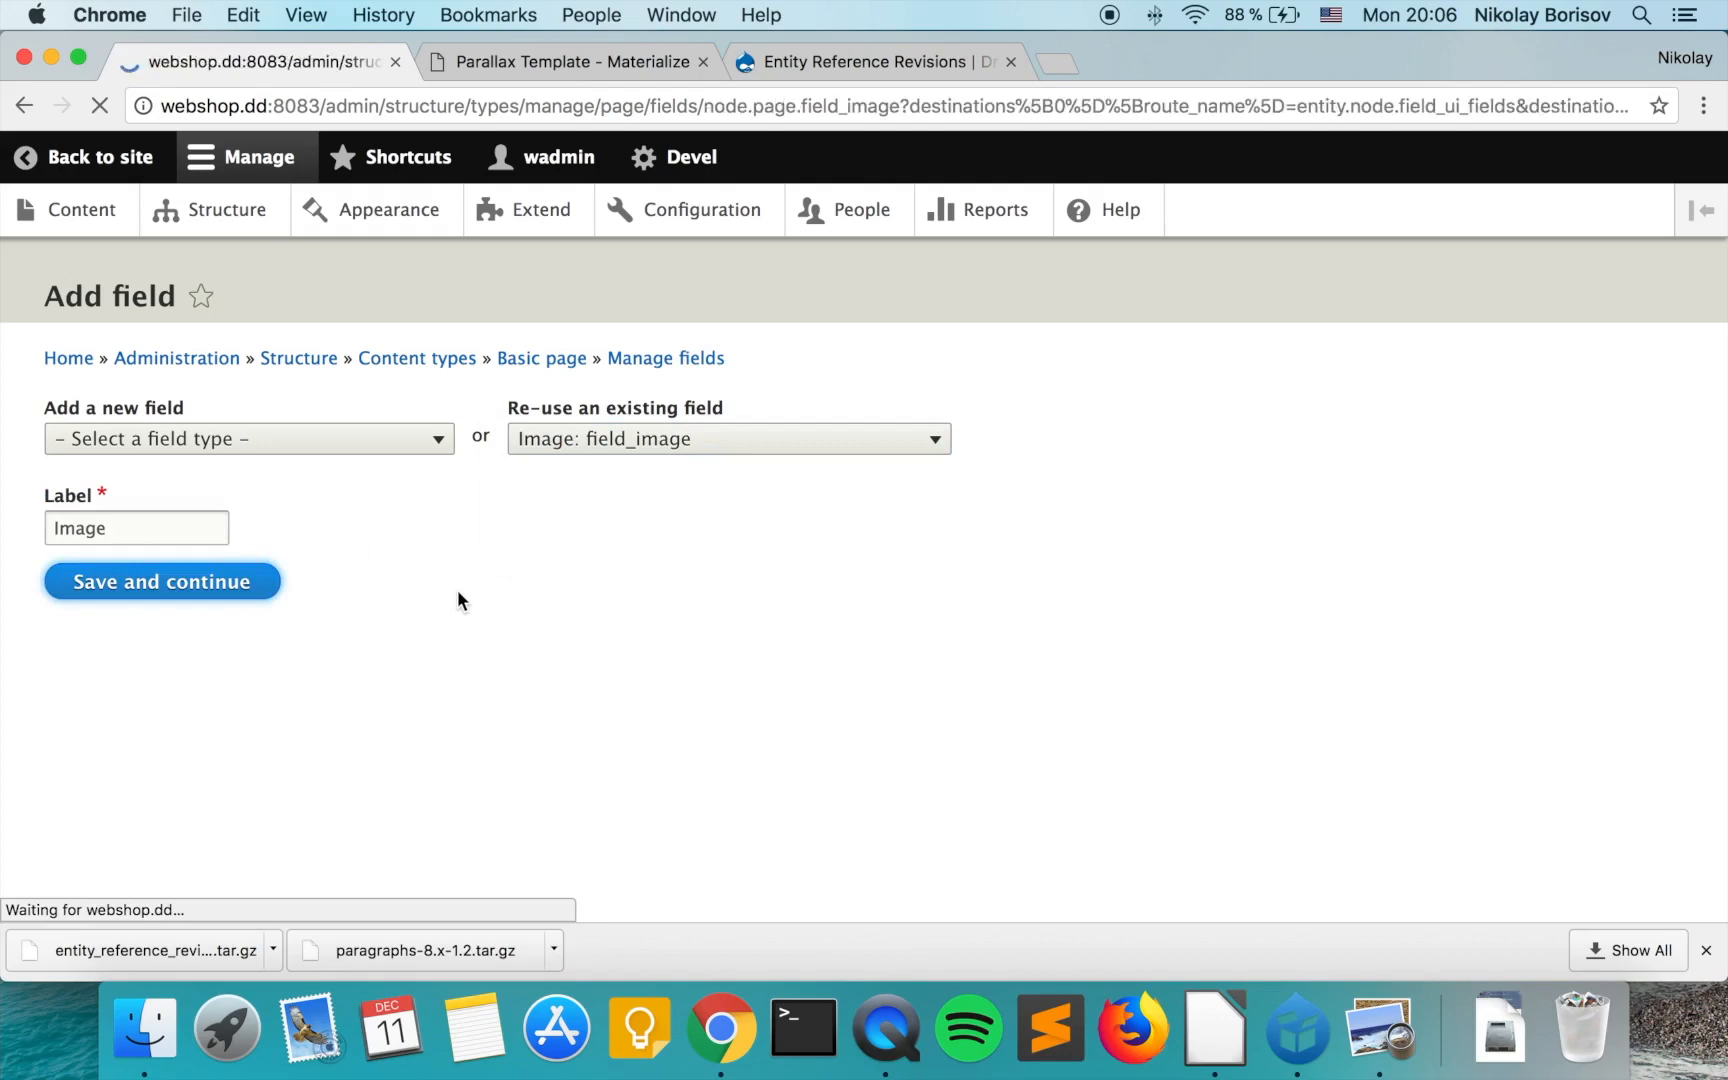
scroll(458, 600, "down", 15)
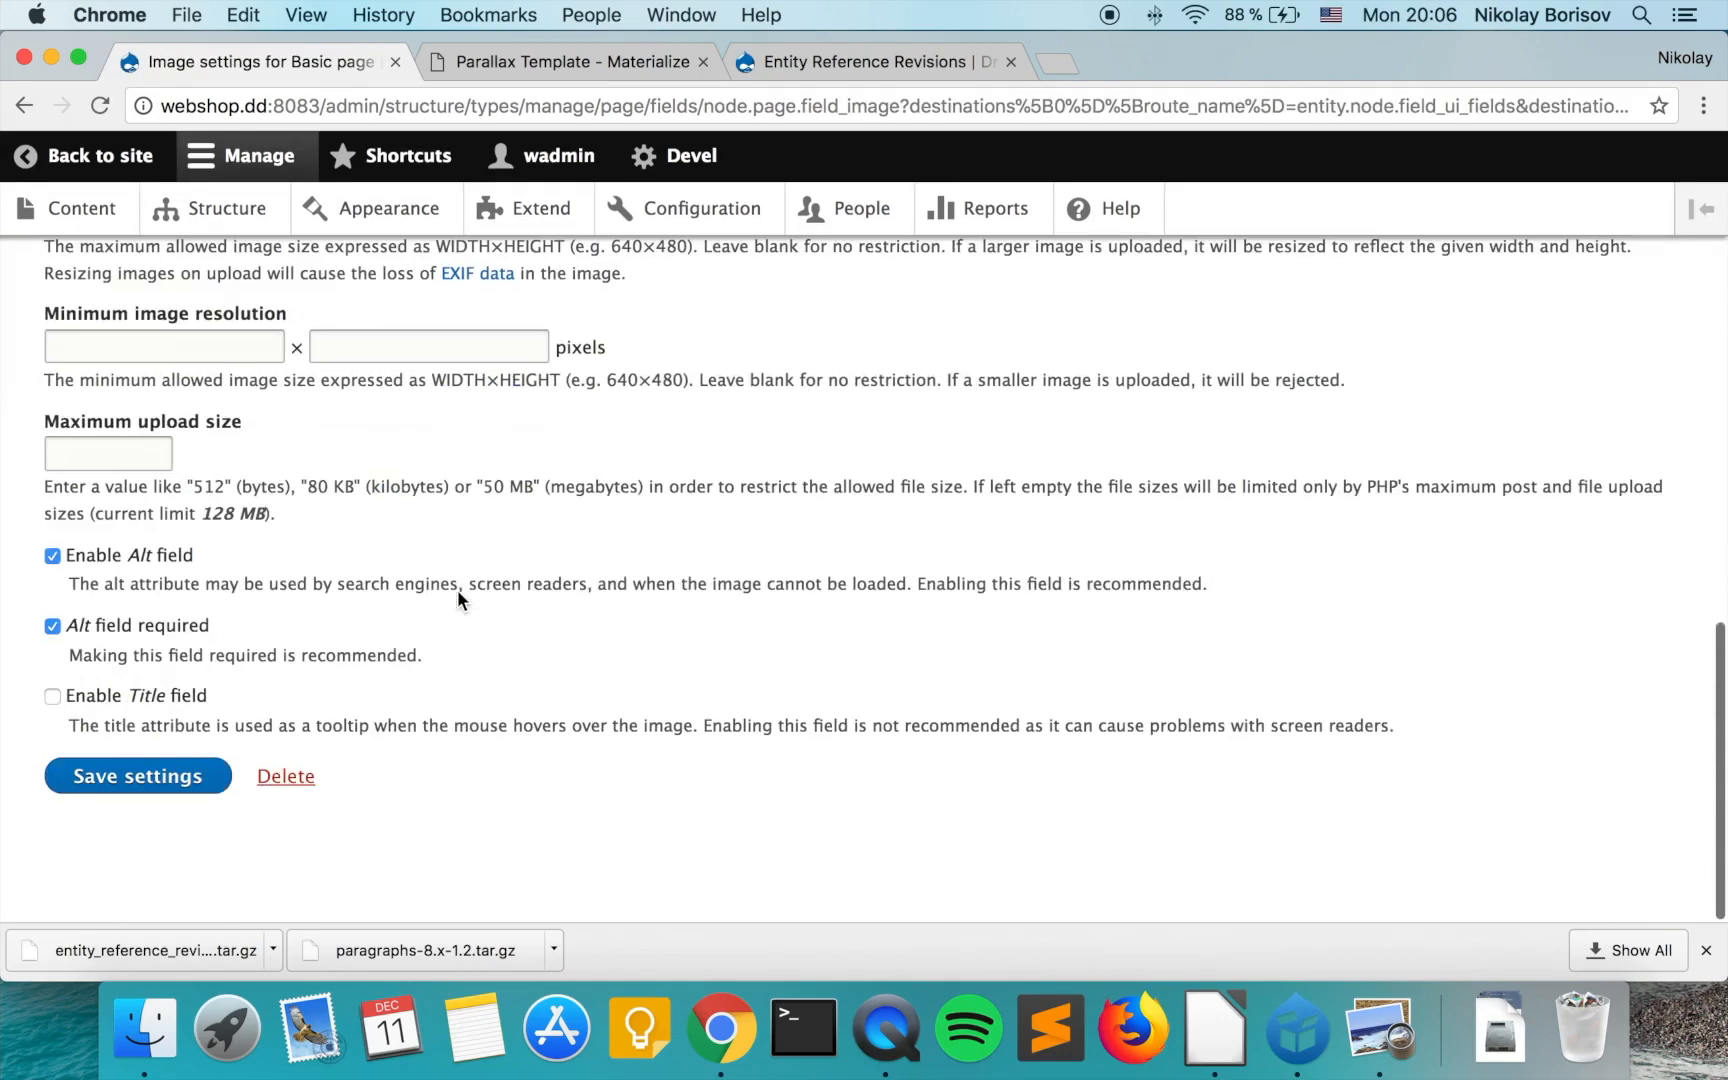
left_click(150, 776)
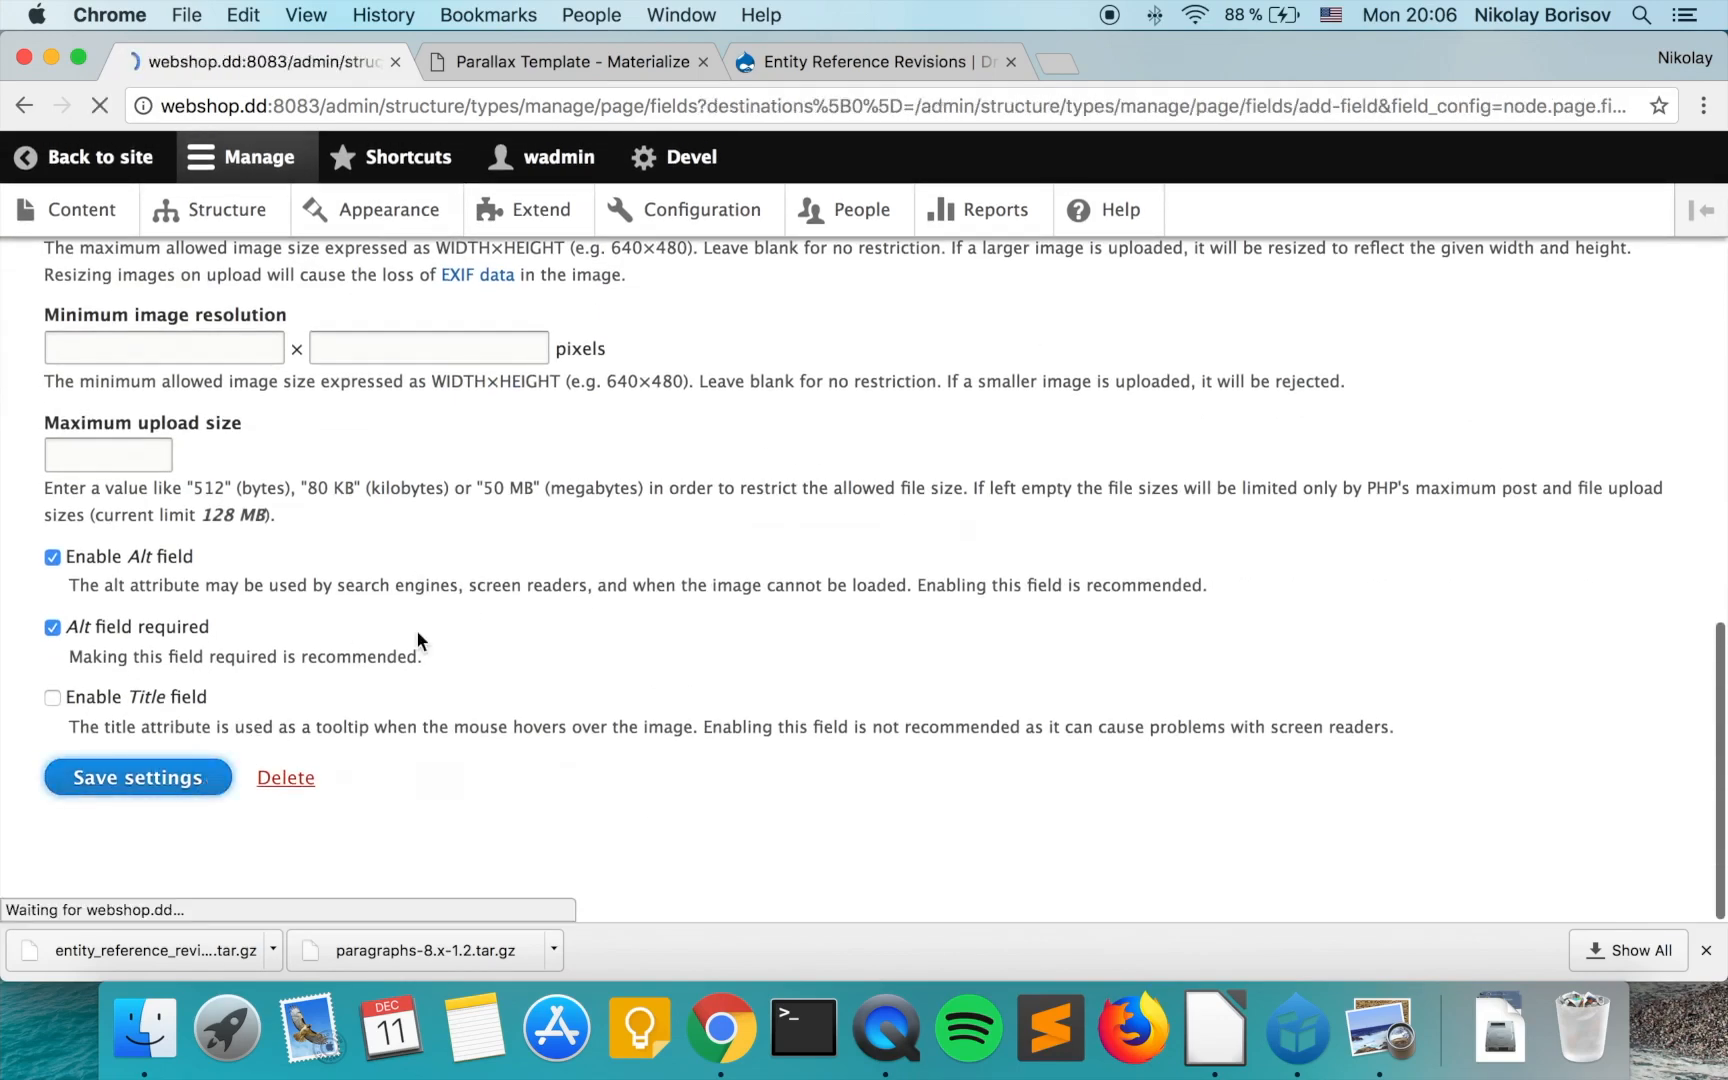
left_click(1706, 950)
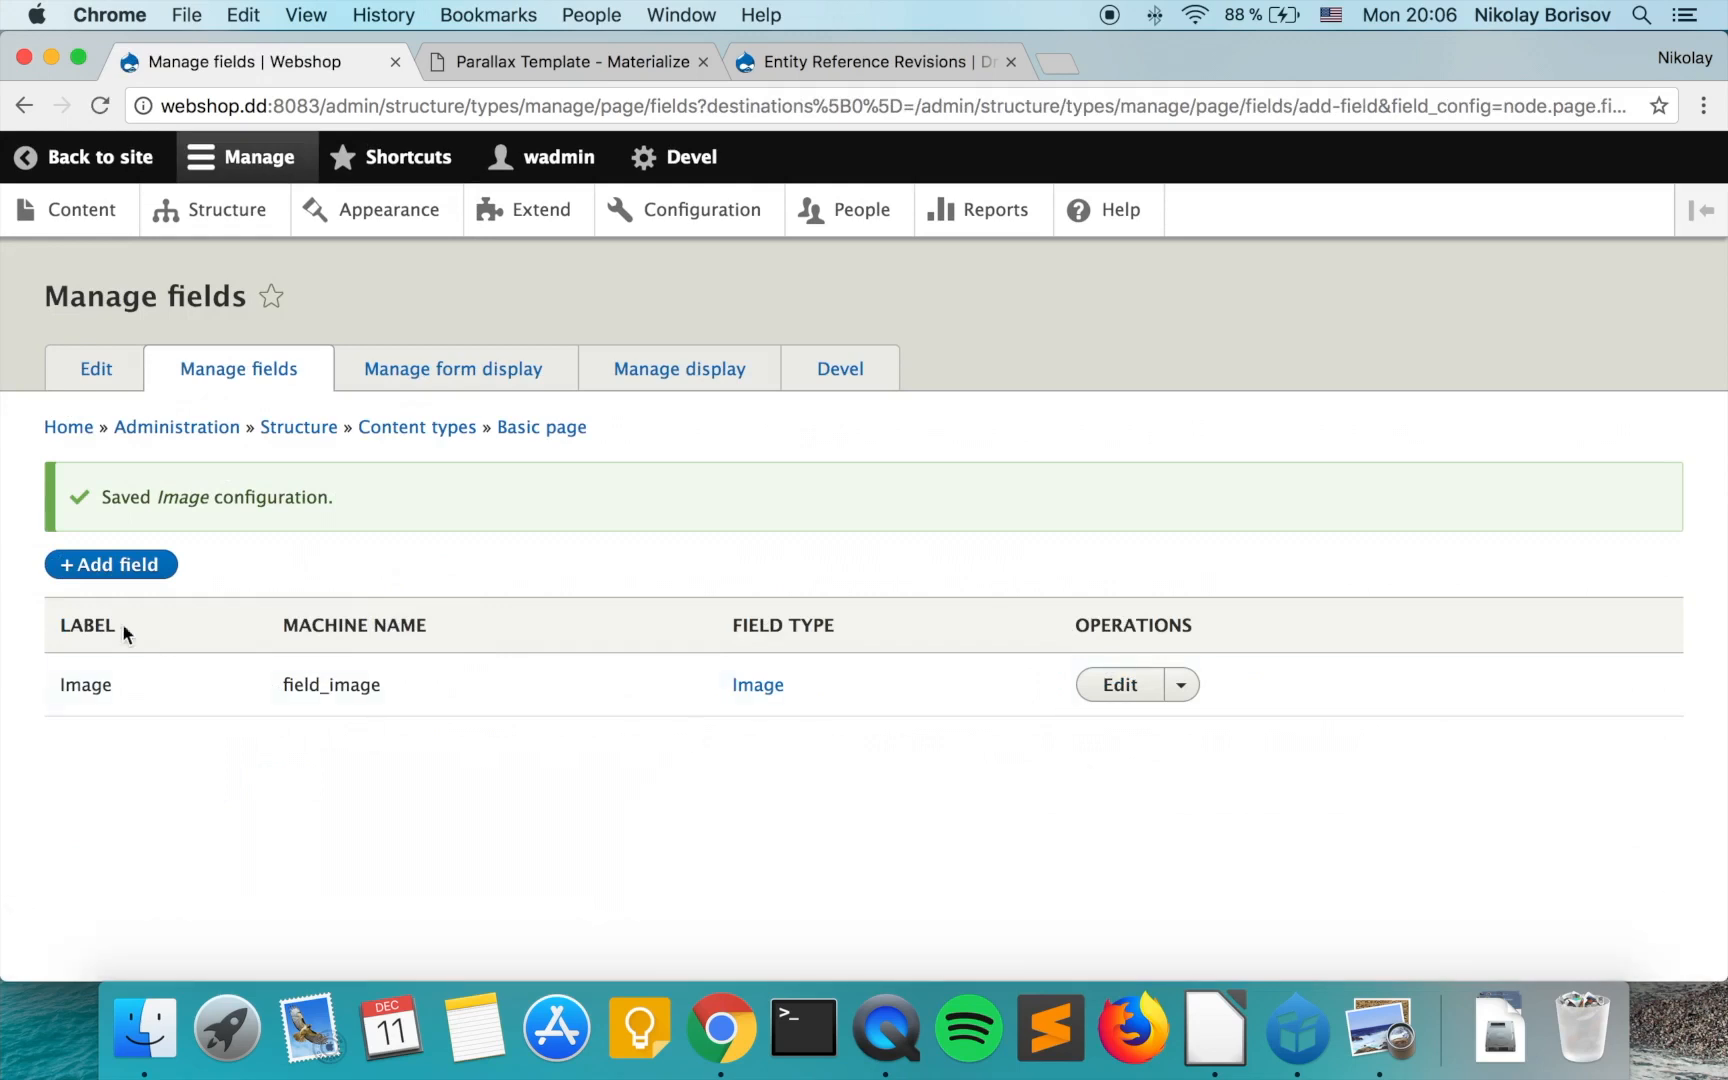
Add a new Link field labelled Action Link to Basic page, limited to 1 value.
left_click(110, 566)
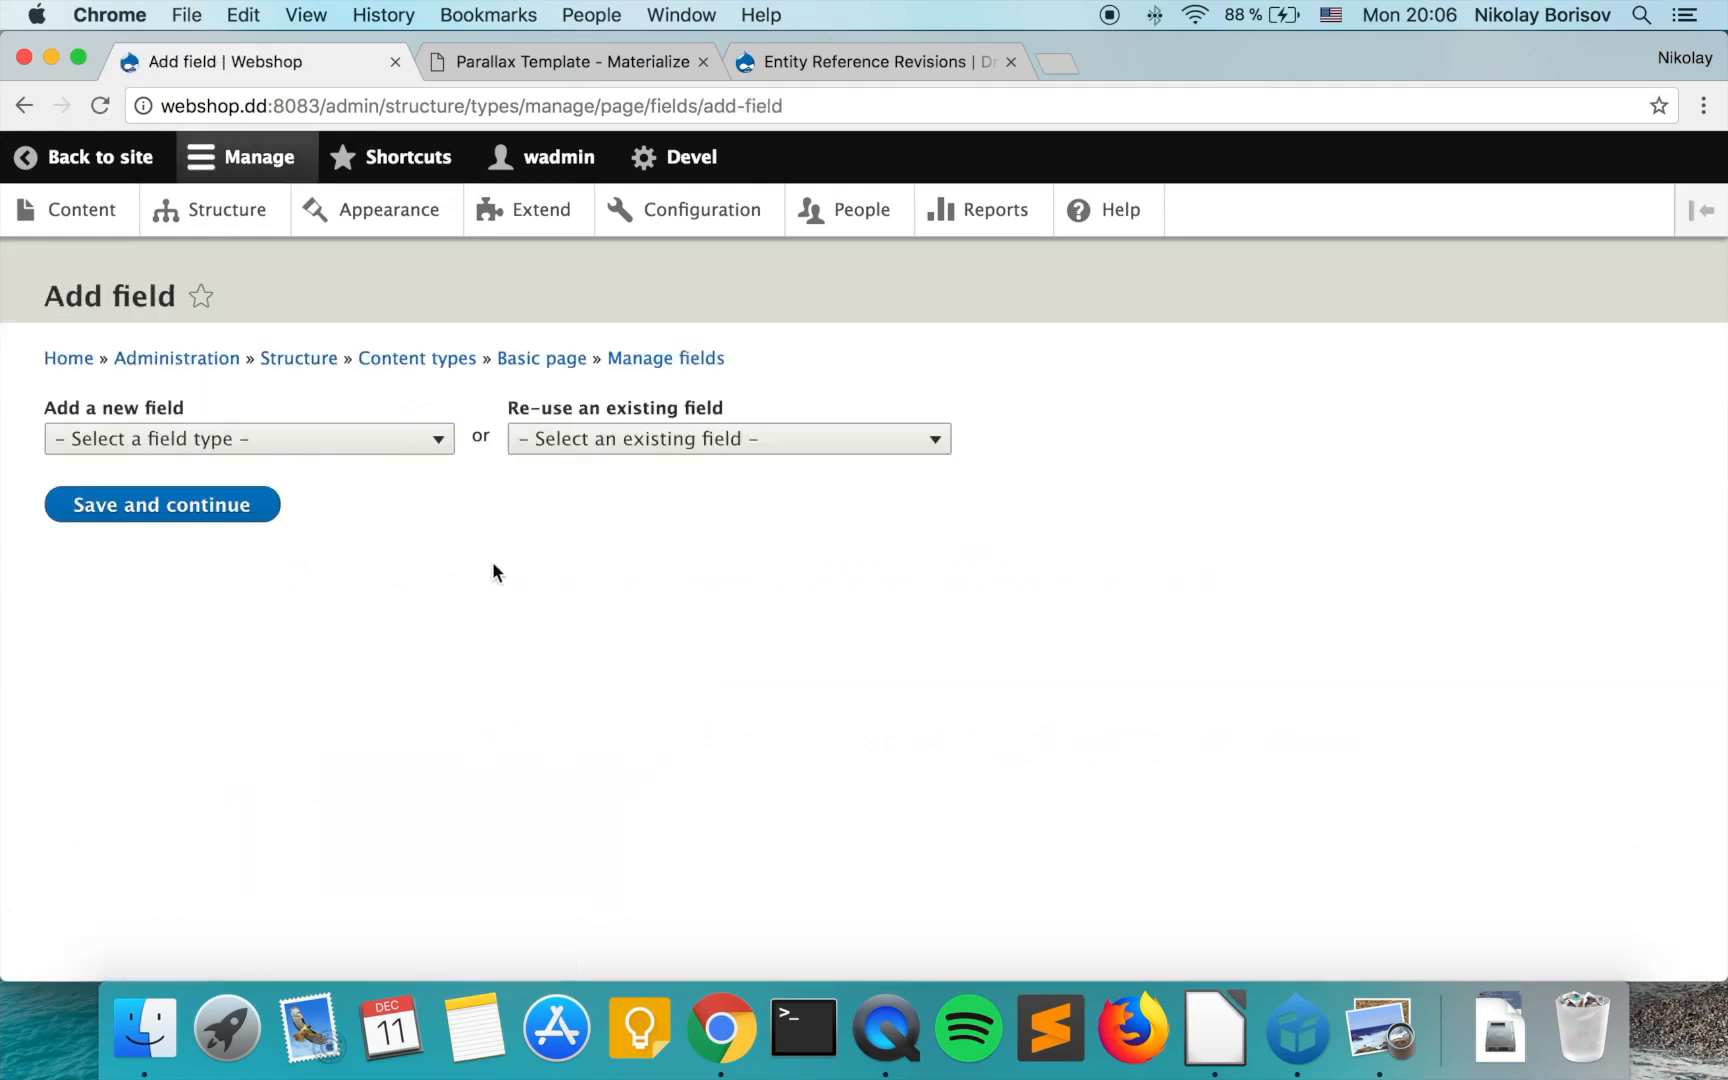
left_click(573, 444)
left_click(335, 439)
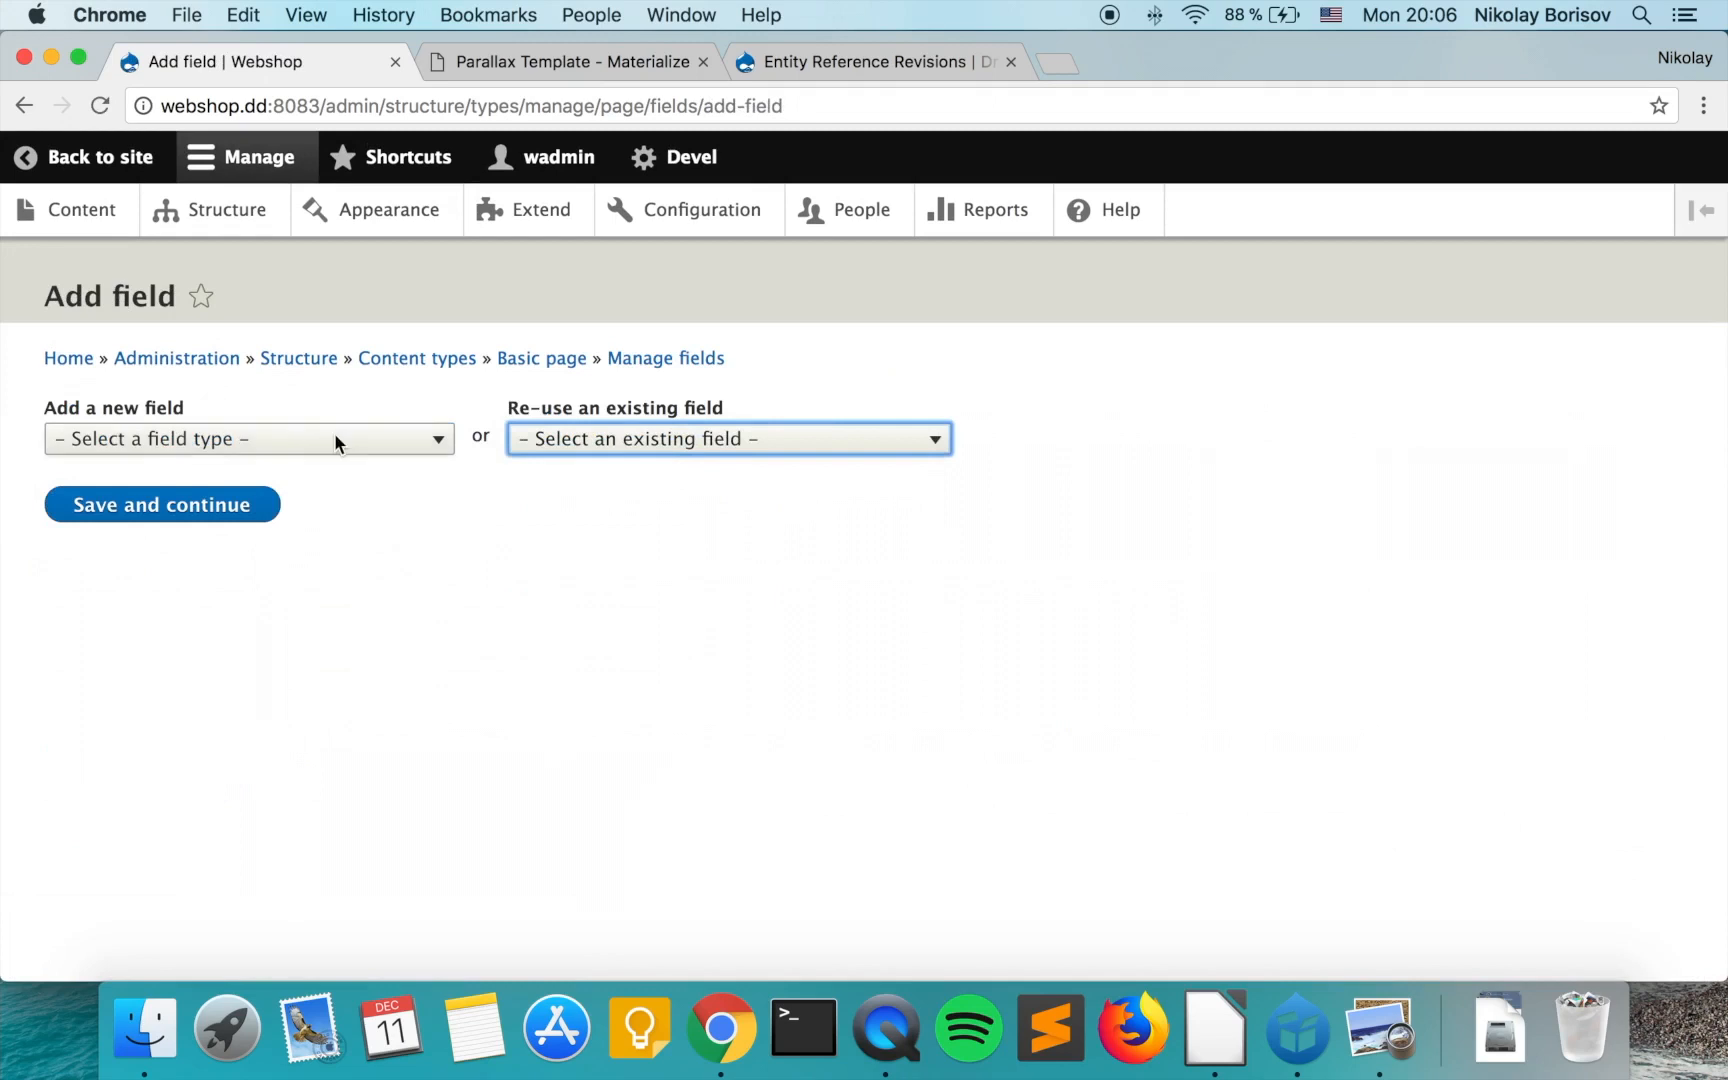
left_click(333, 433)
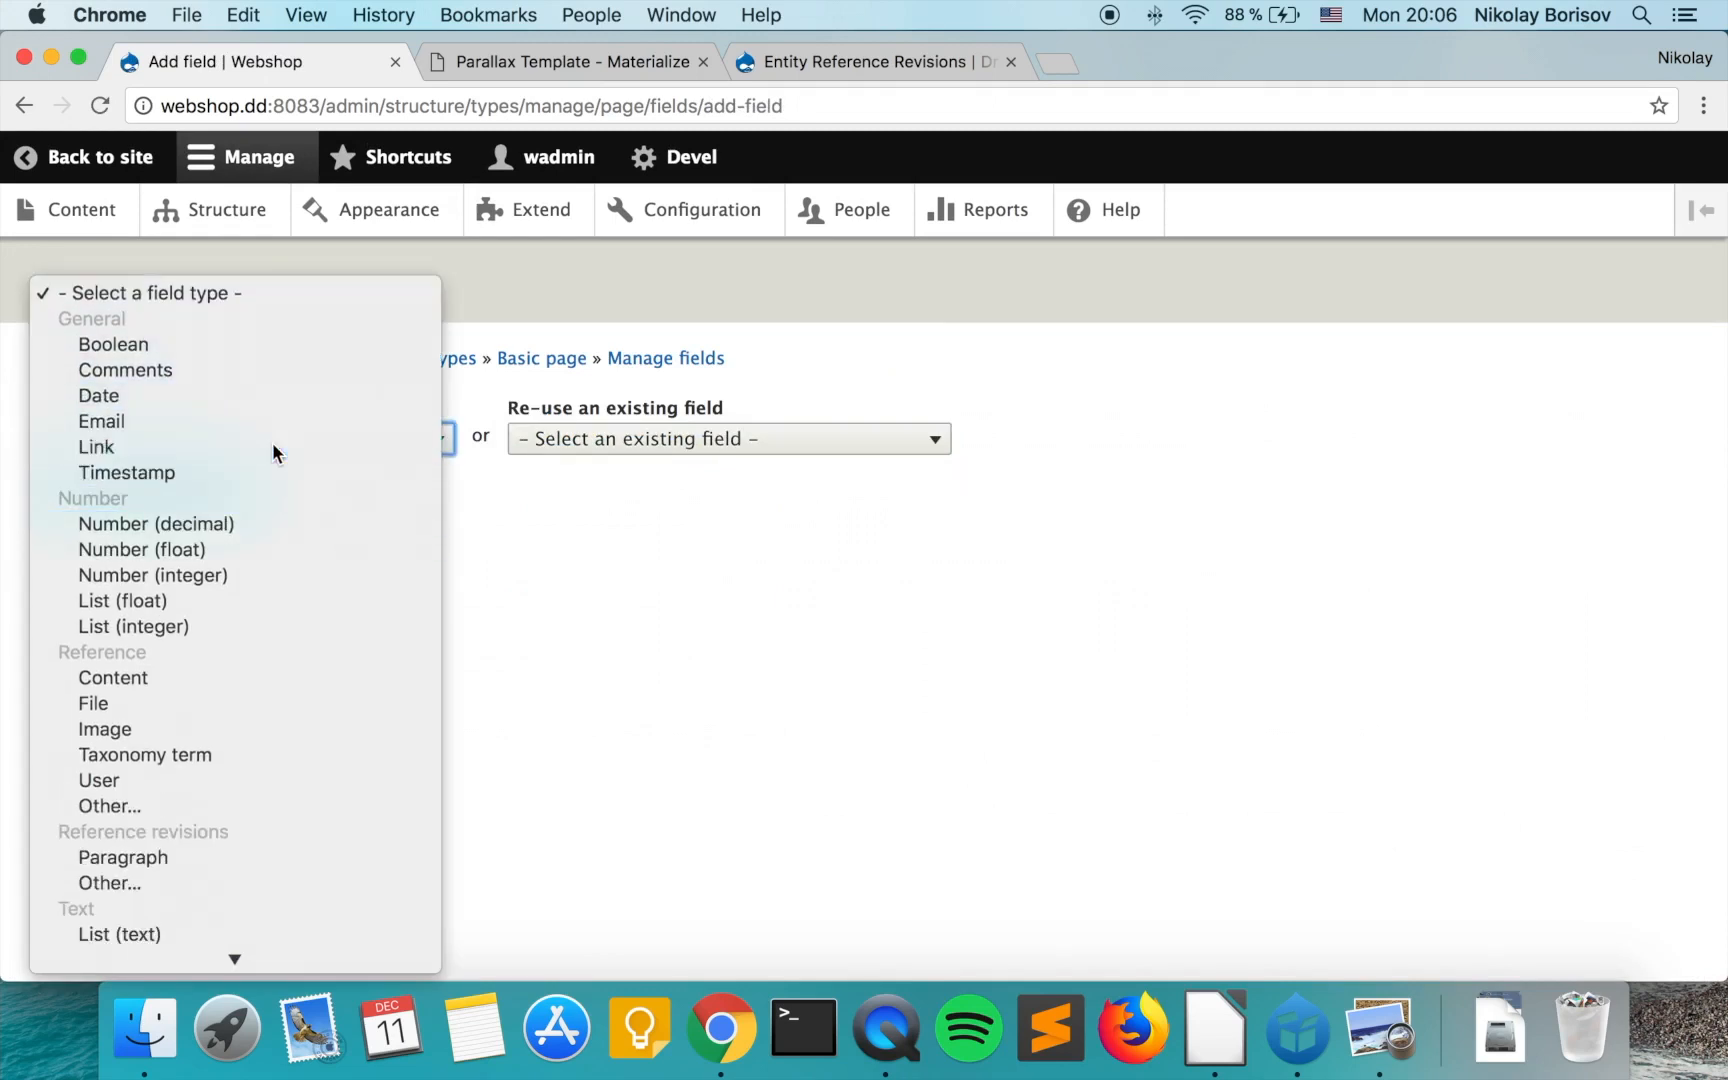
left_click(271, 445)
left_click(210, 523)
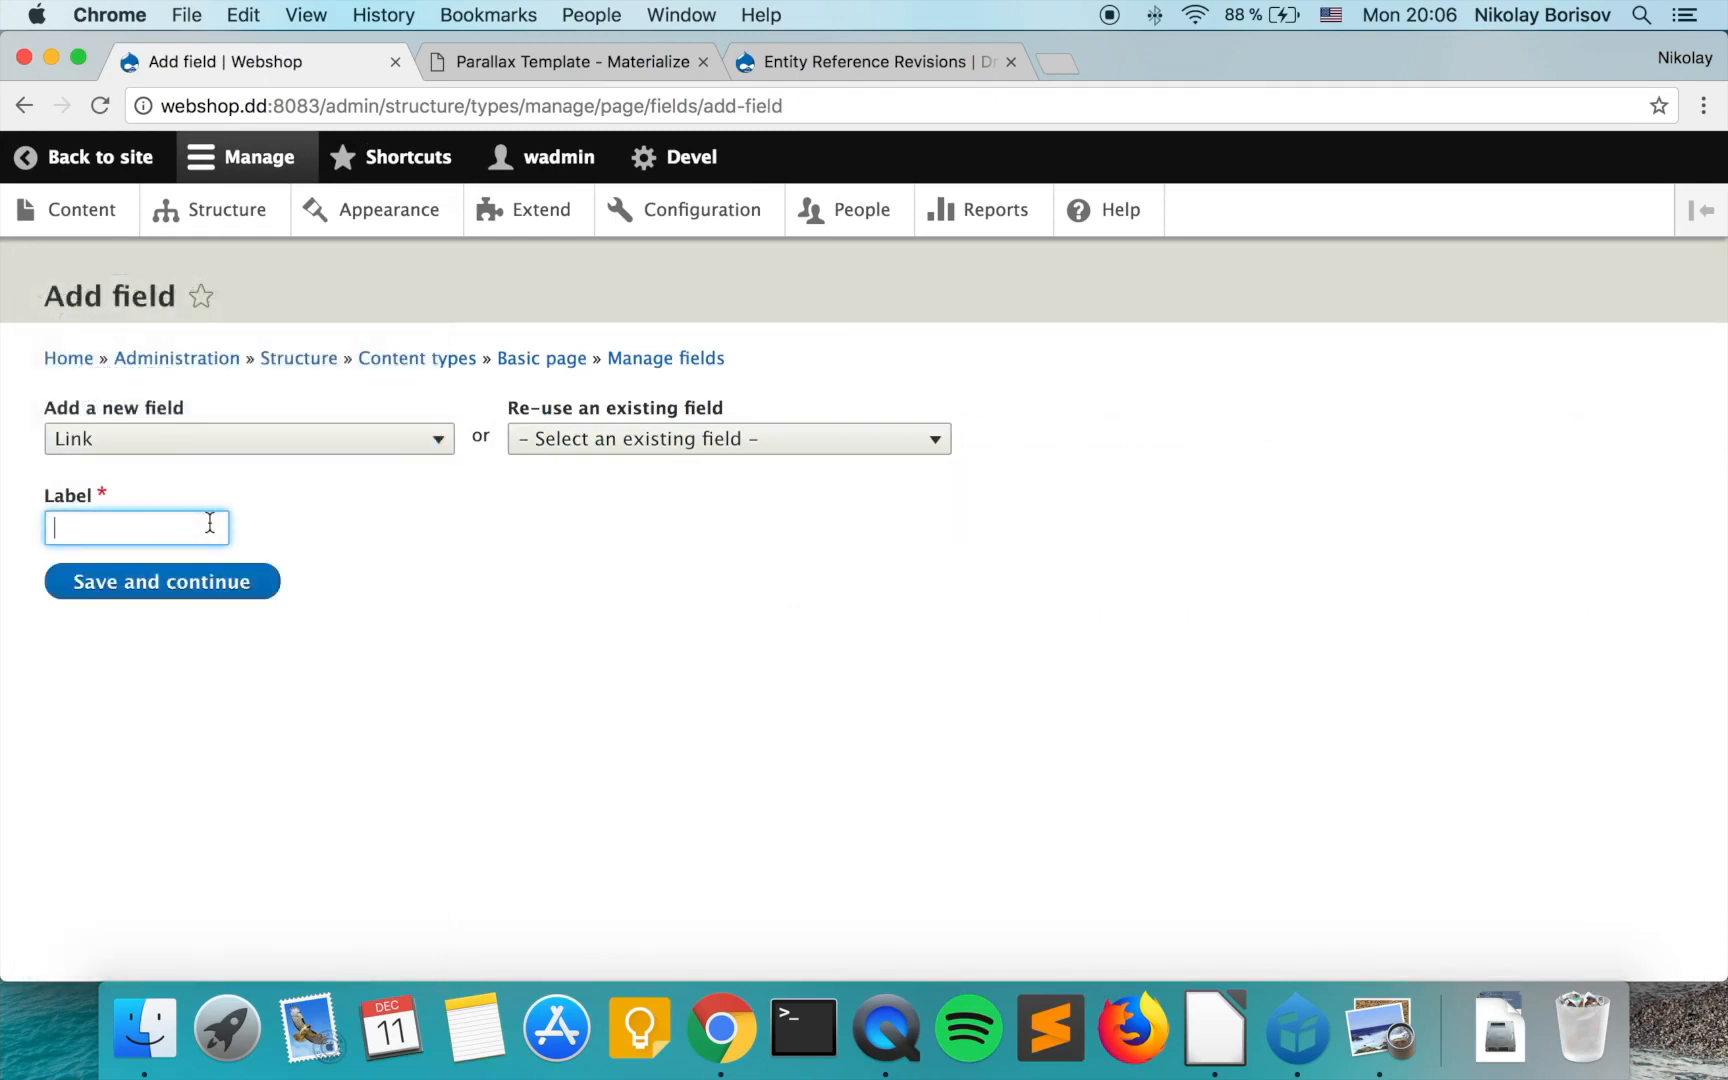
type("Actop")
key("BackSpace")
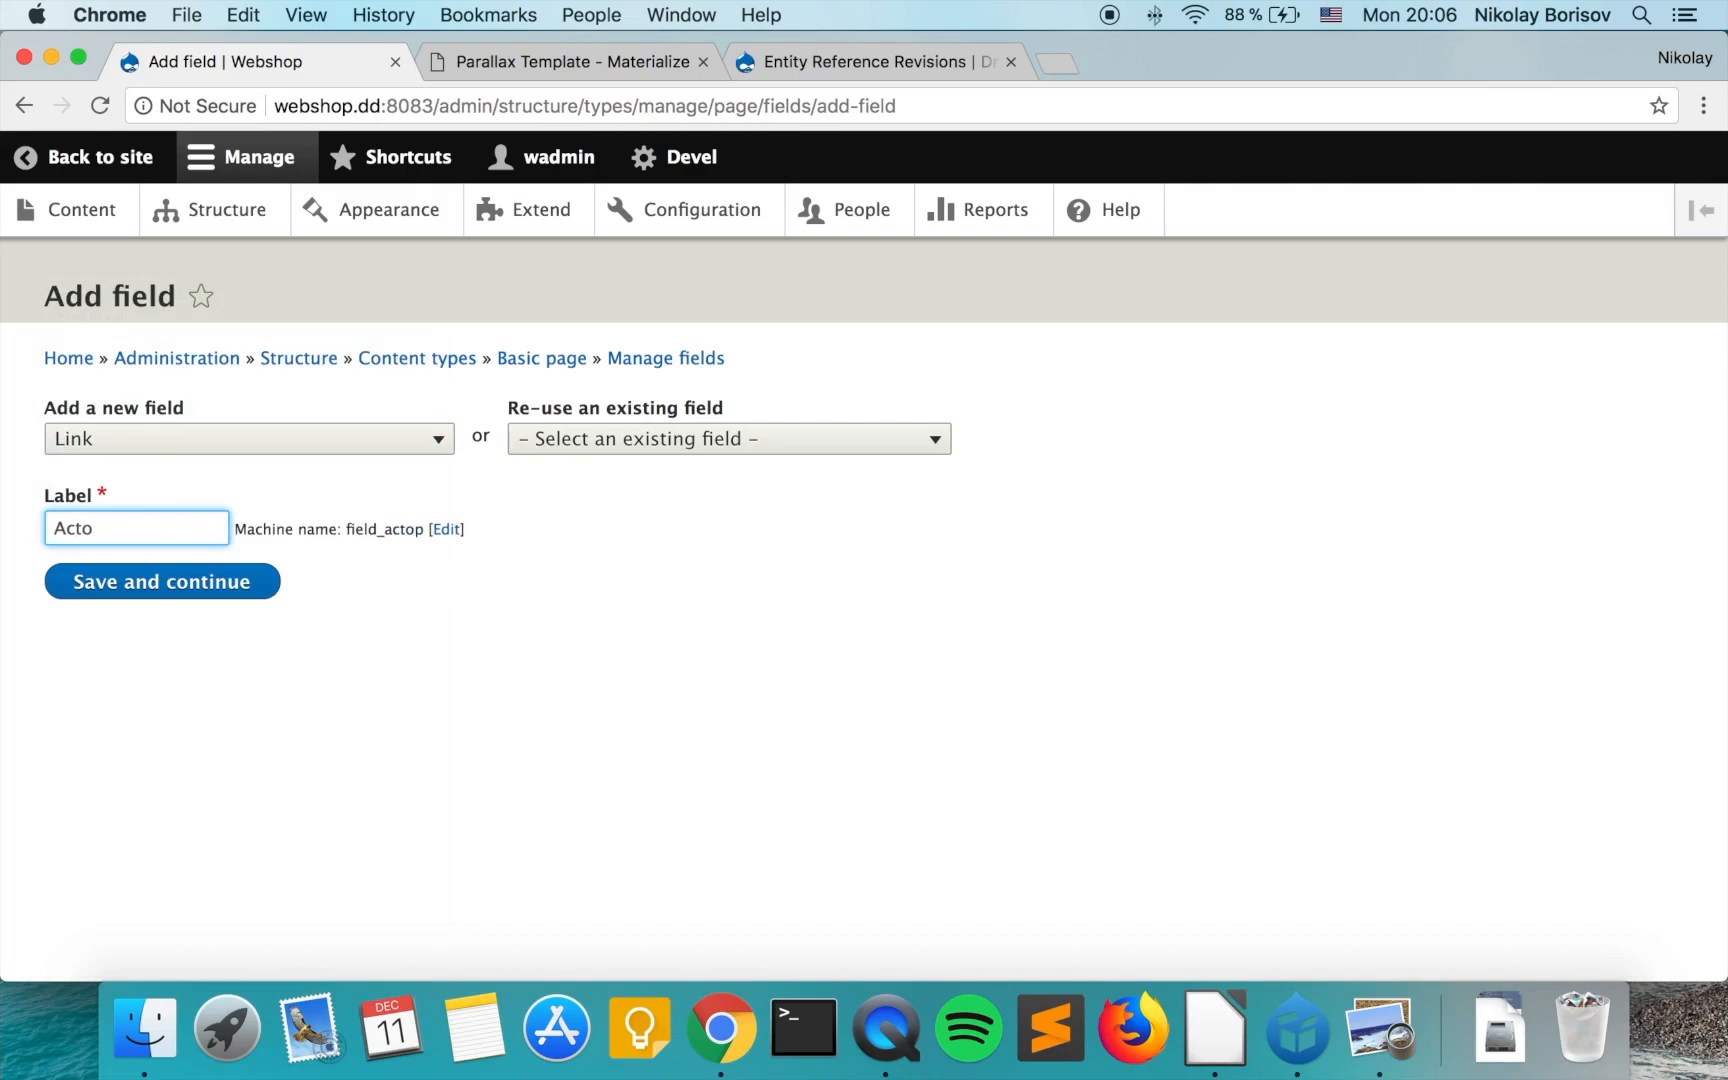
type("on Link")
left_click(247, 587)
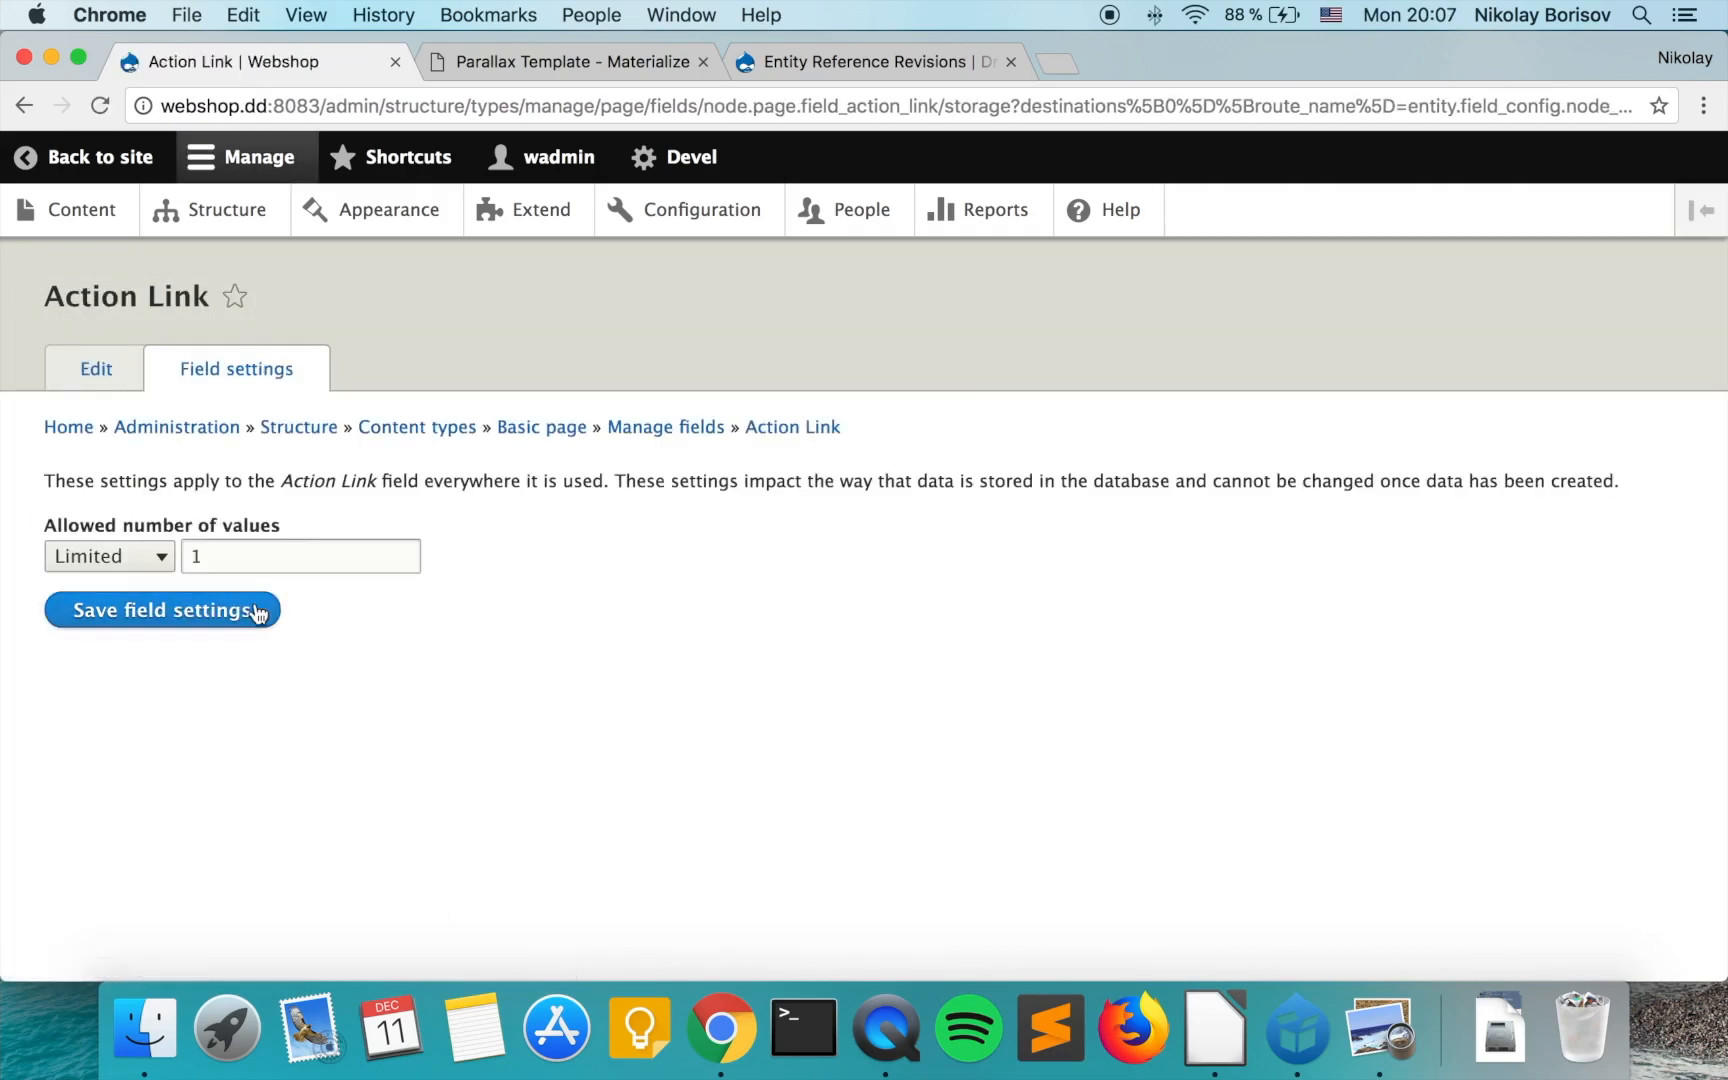
left_click(272, 614)
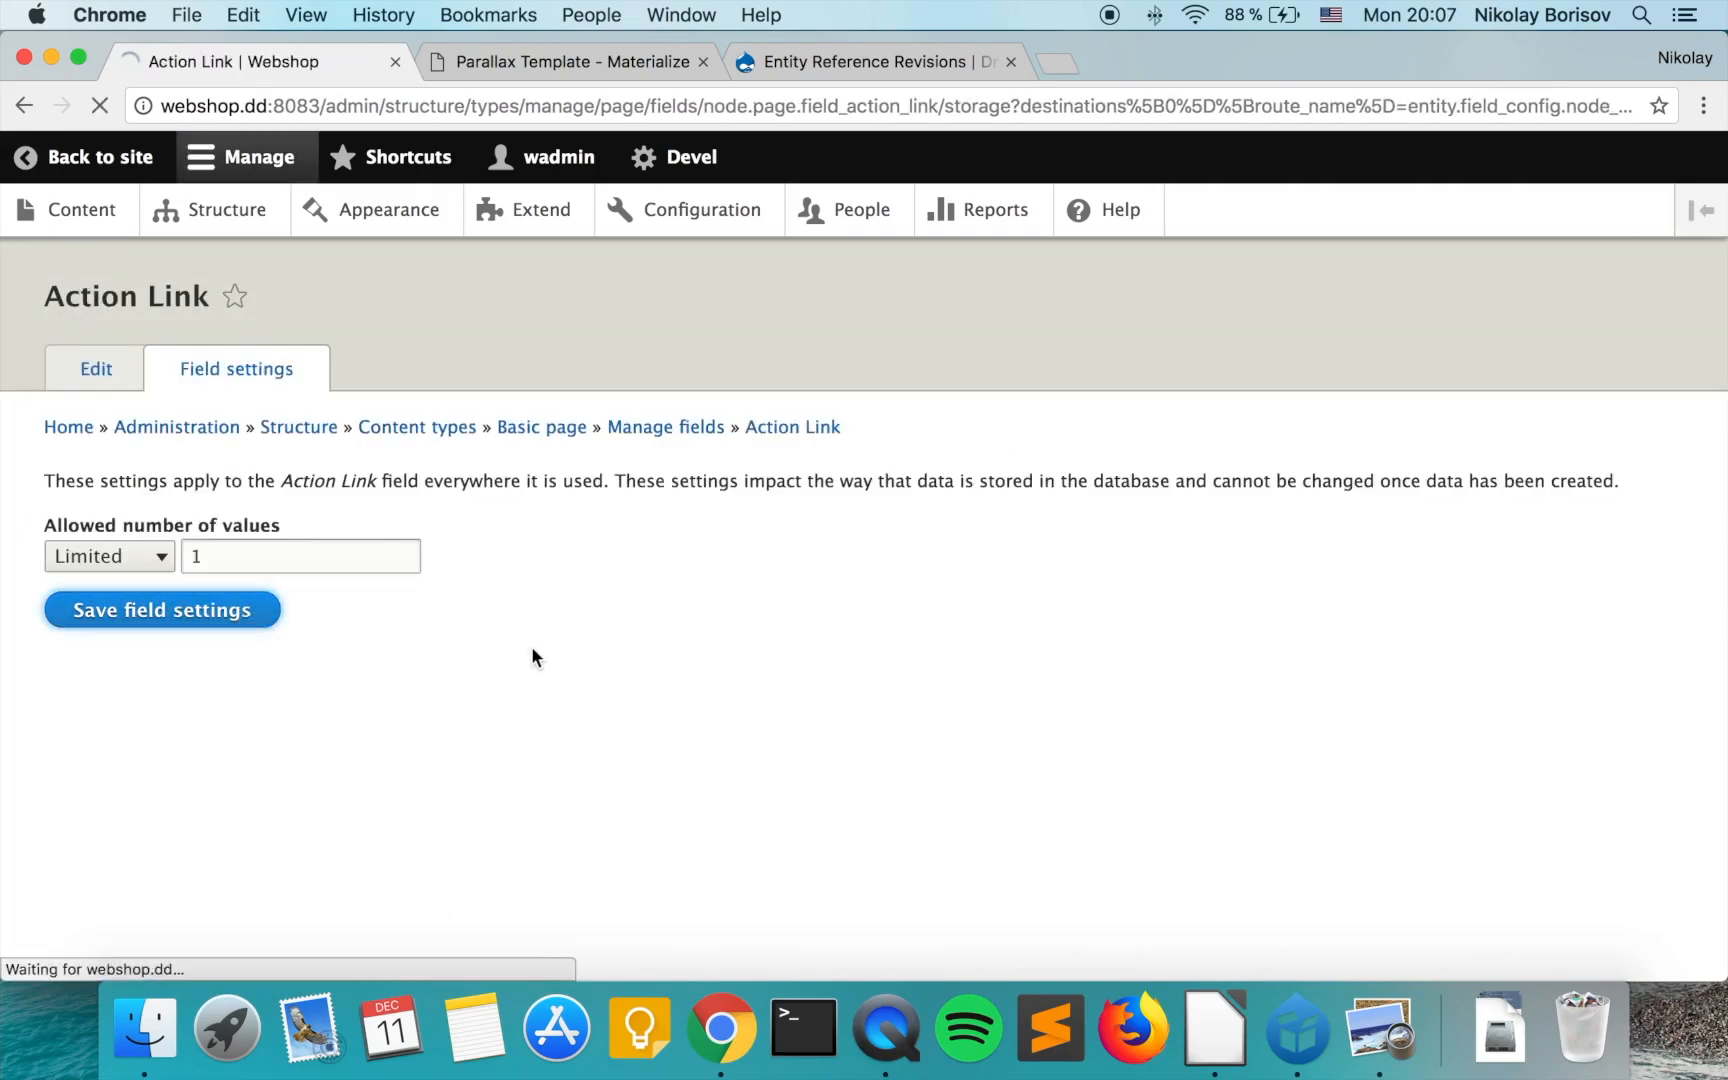
Save the Action Link settings with no default value, both internal and external links allowed, and optional link text.
scroll(497, 638, "down", 5)
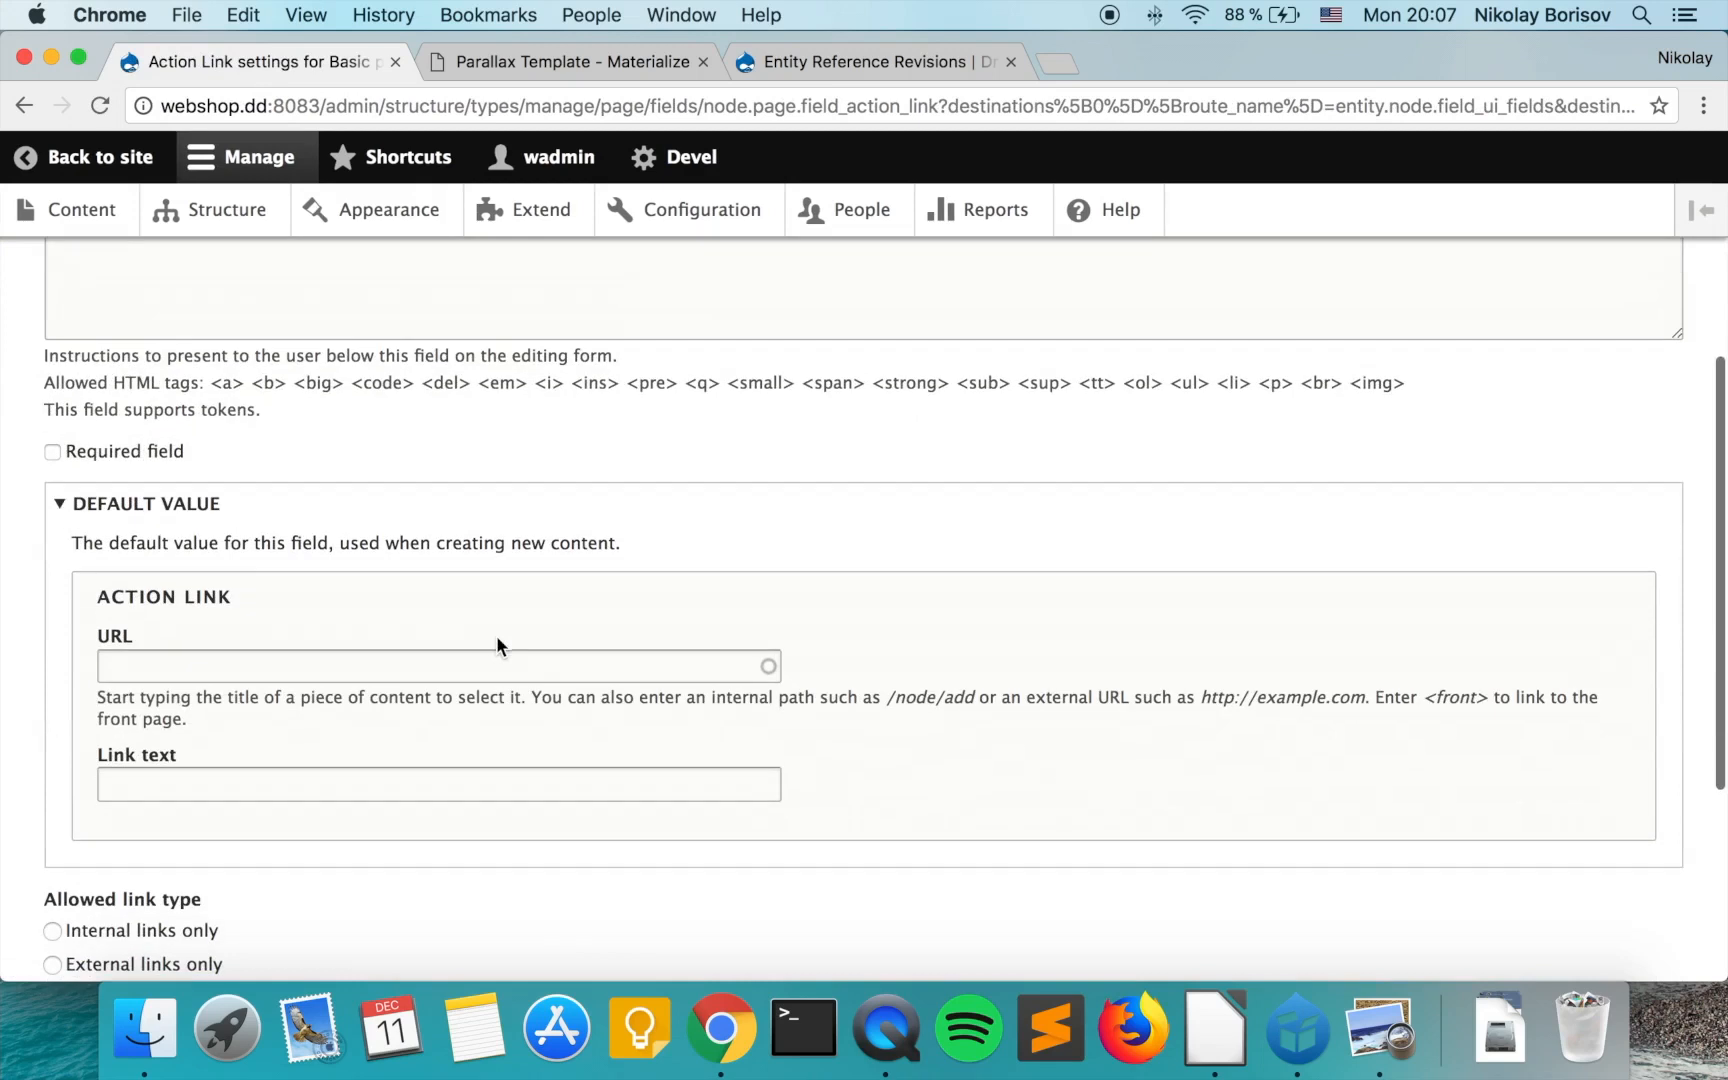
scroll(497, 645, "down", 1)
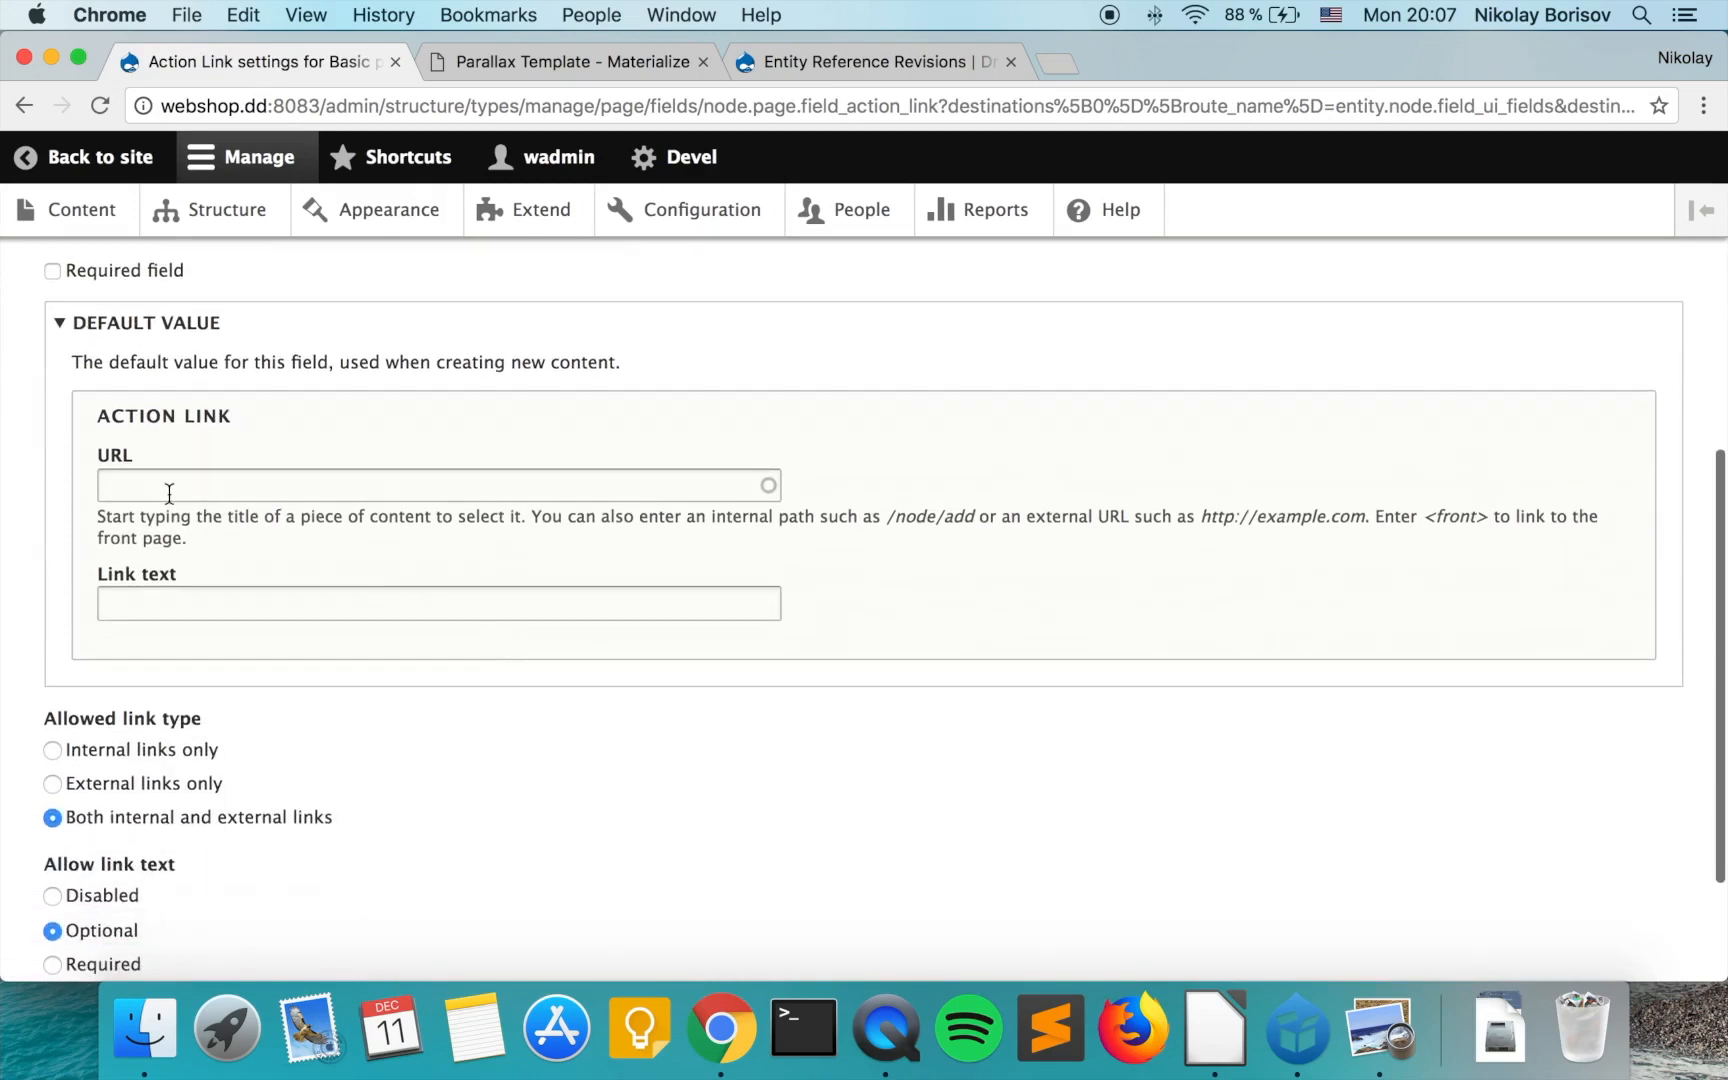
left_click(203, 480)
left_click(215, 598)
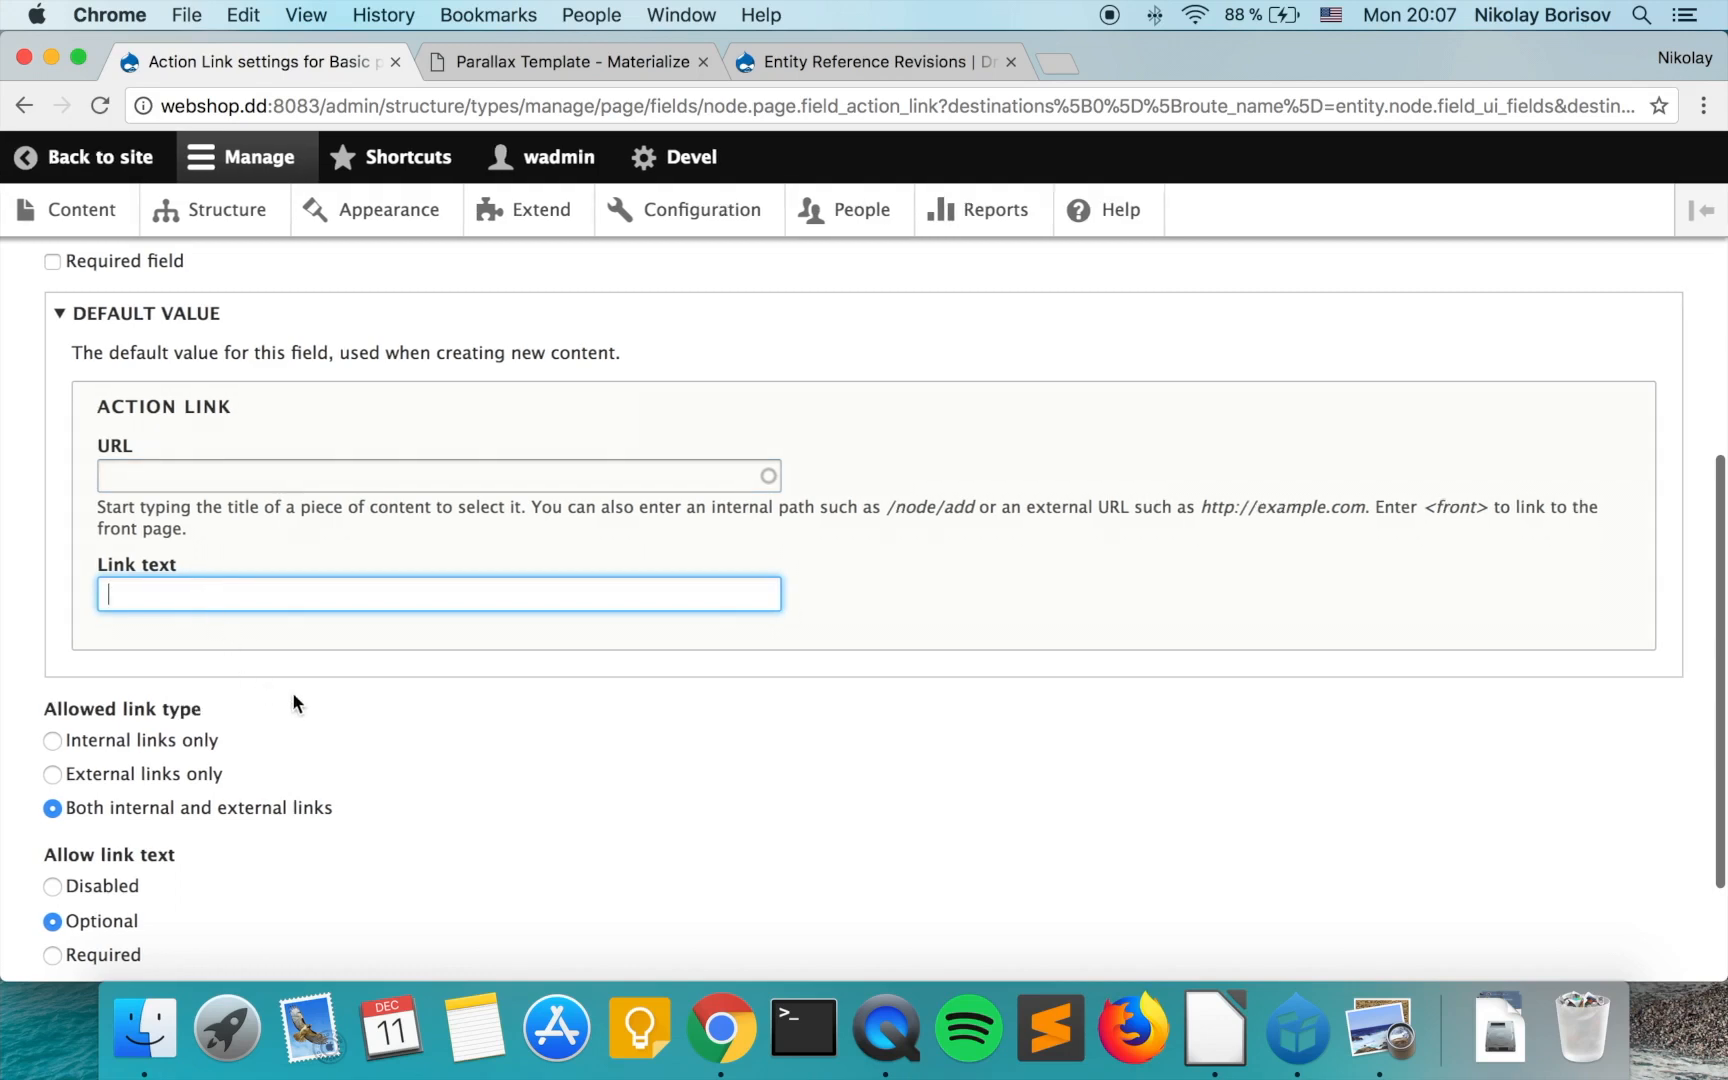
scroll(292, 697, "down", 3)
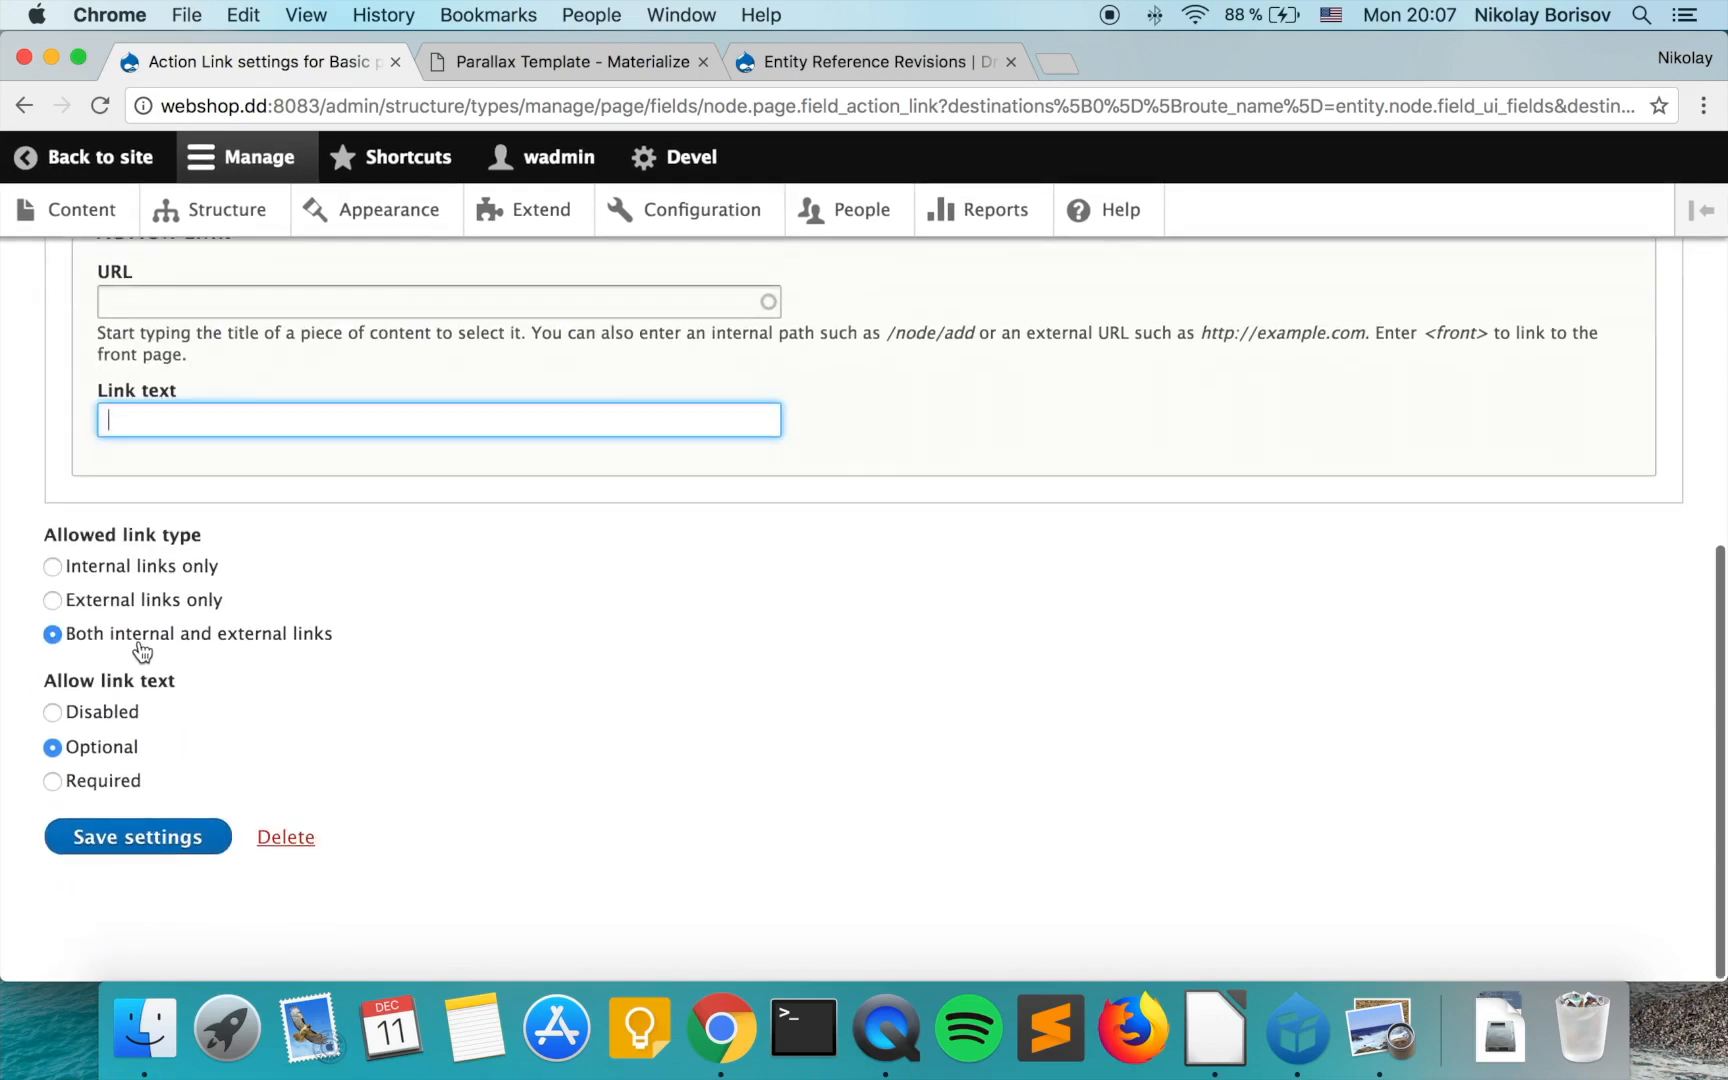
left_click(150, 838)
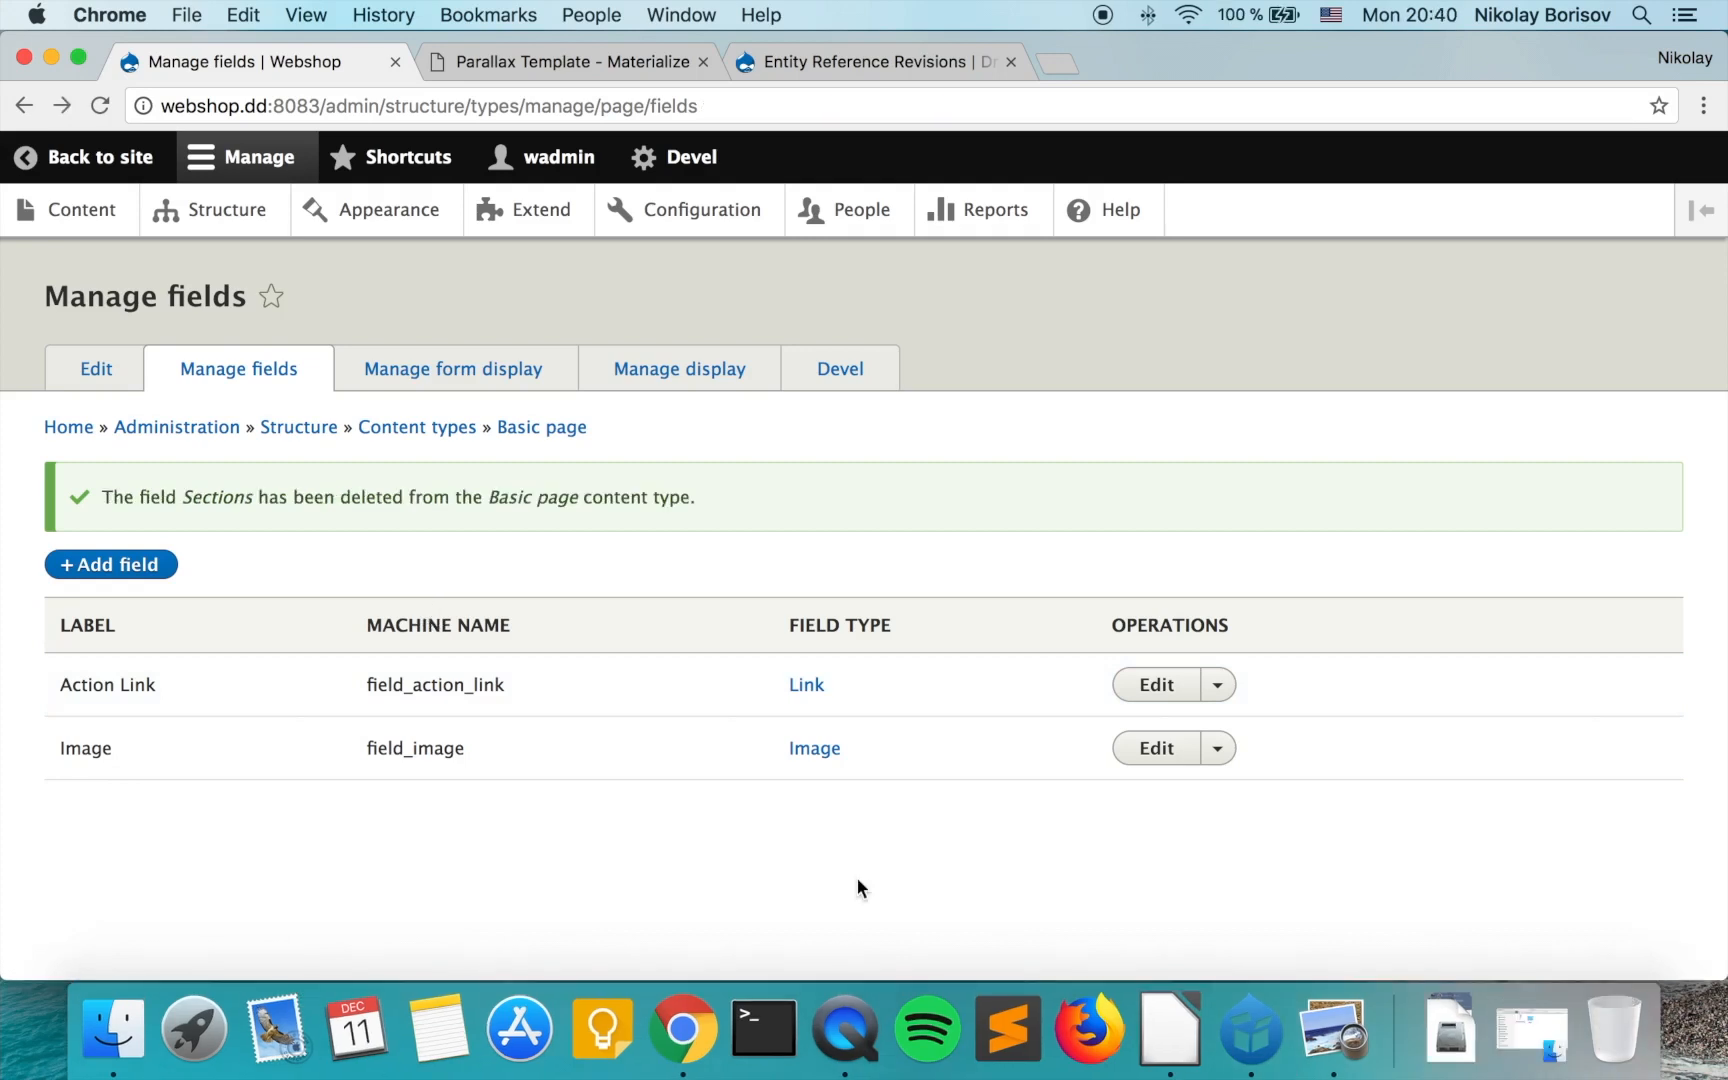
Add a Text (plain) field labelled Subtitle to Basic page, with maximum length 255 and 1 allowed value, and save its settings.
left_click(110, 566)
left_click(342, 447)
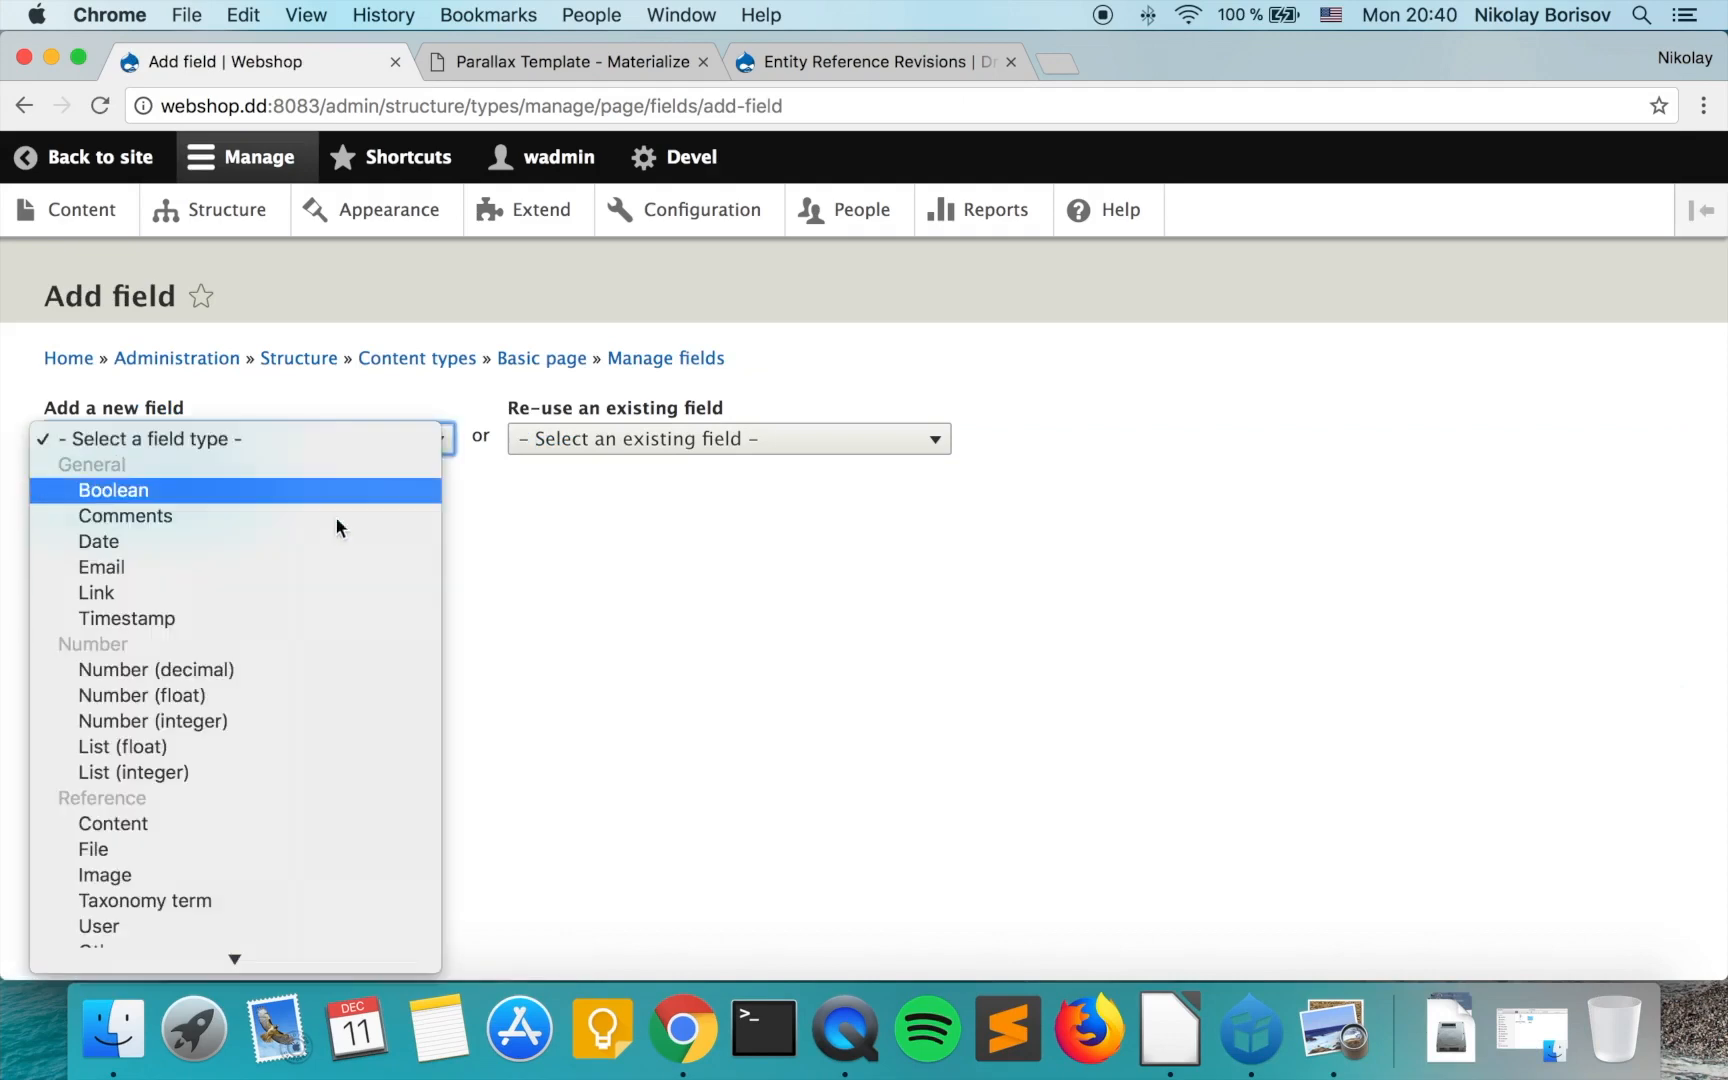
left_click(235, 922)
left_click(158, 528)
type("Subtitle")
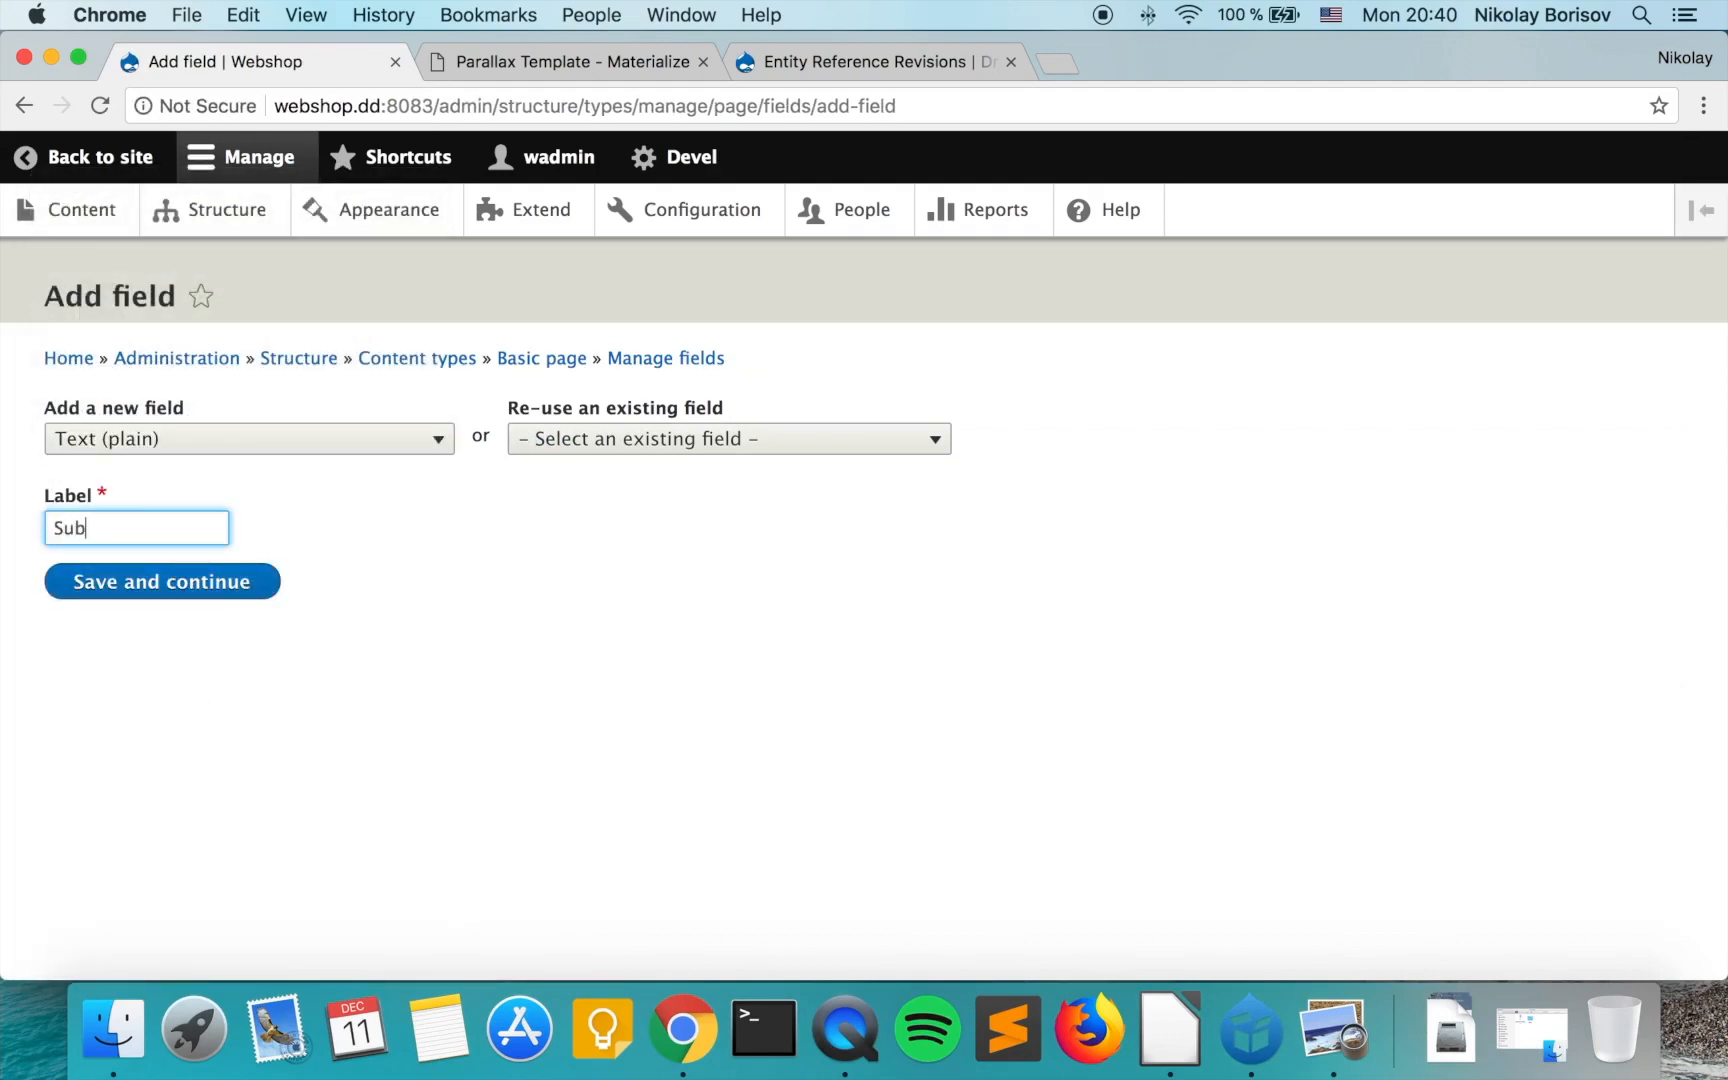
left_click(163, 598)
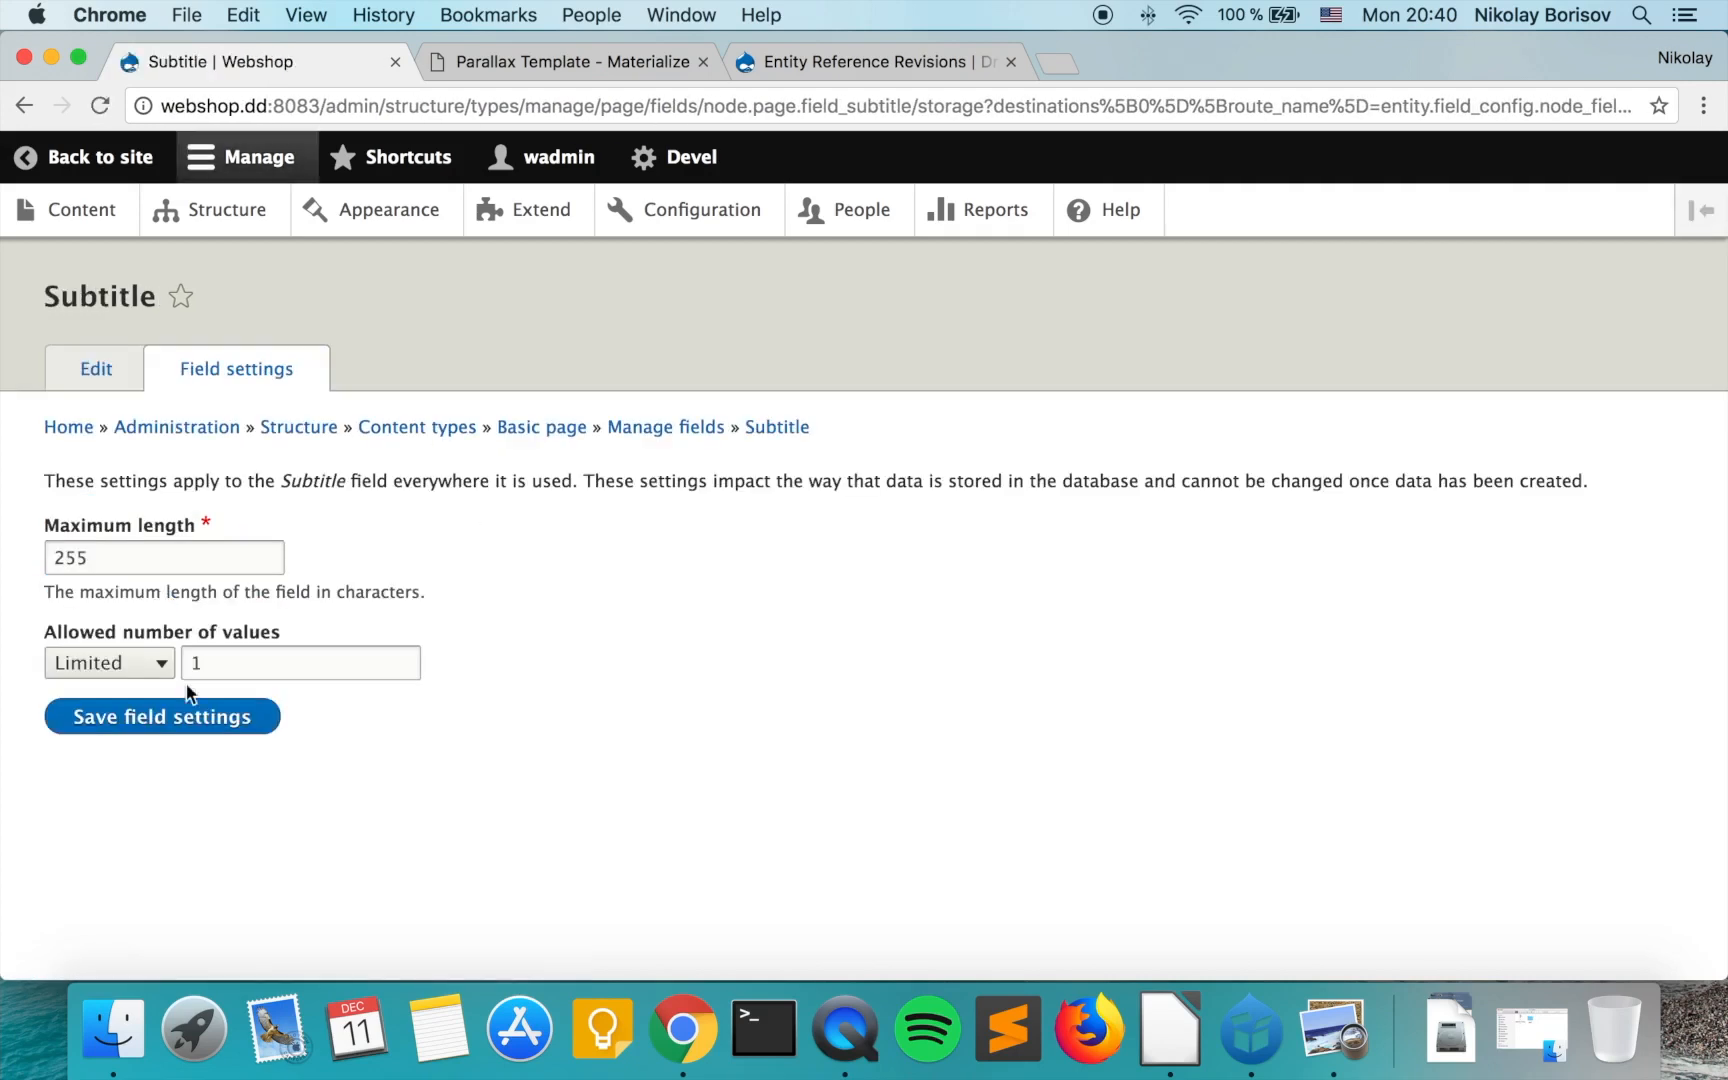
left_click(195, 724)
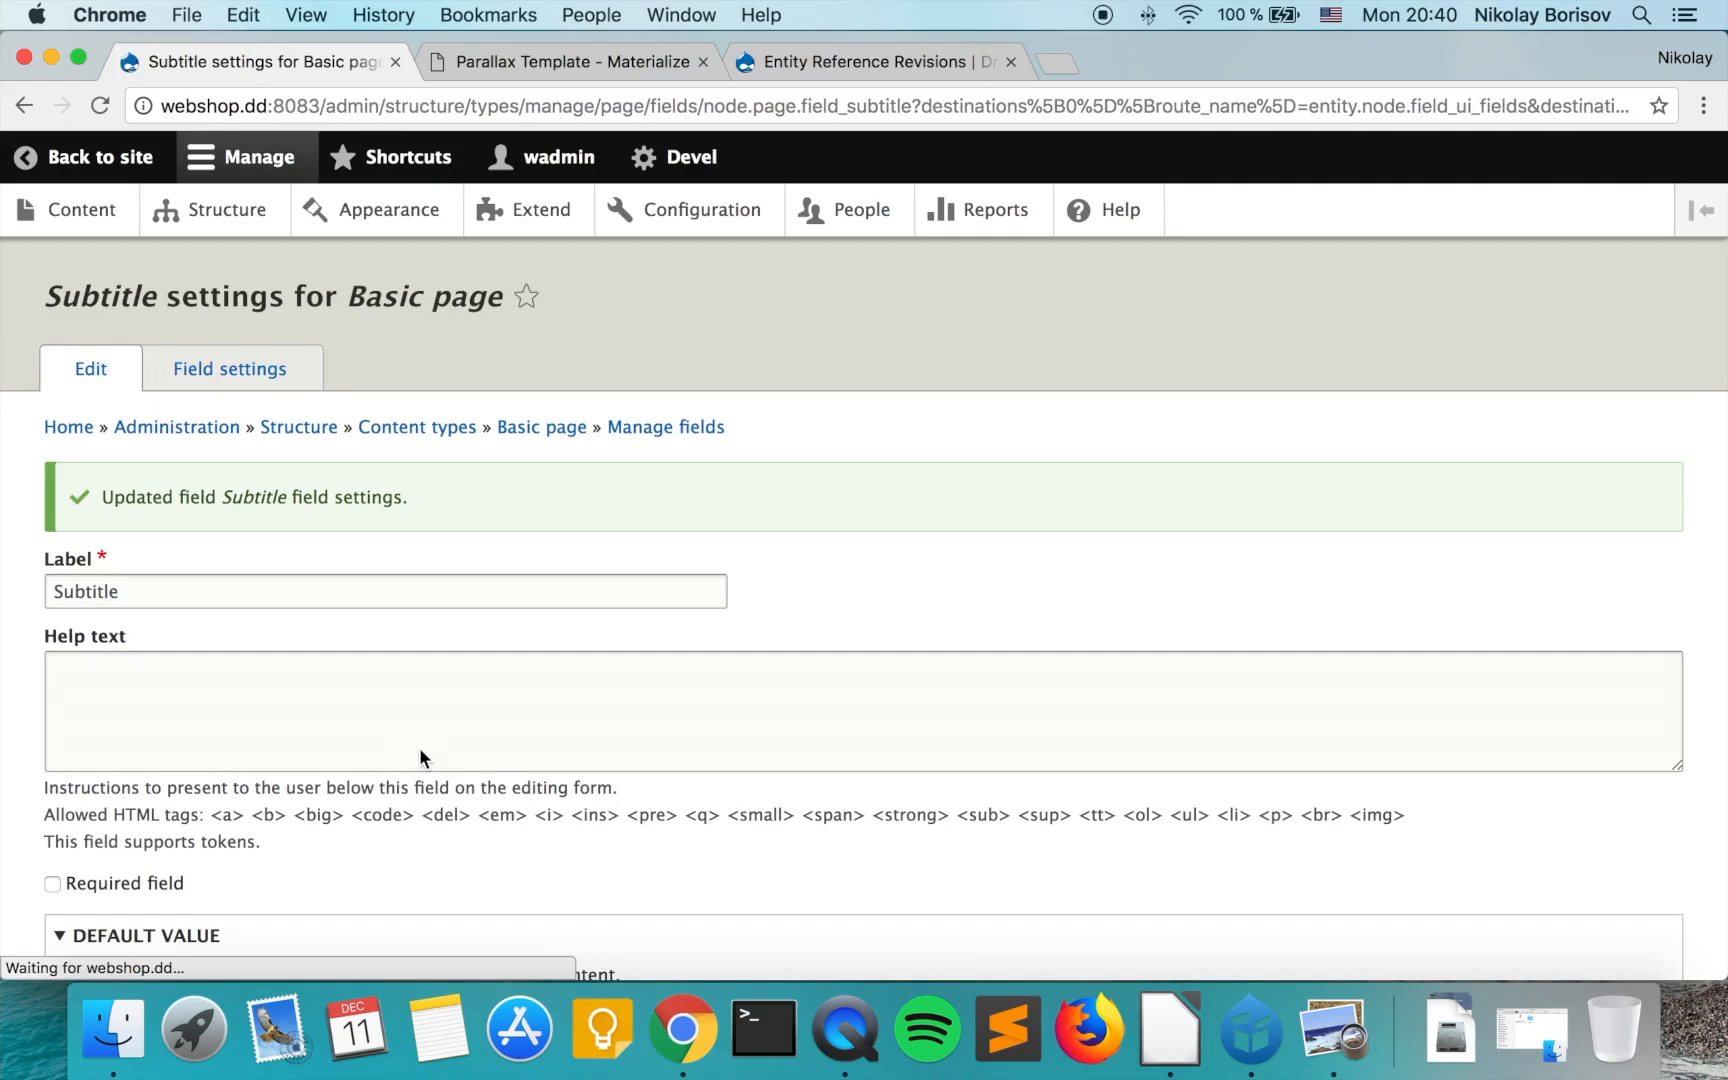
scroll(418, 752, "down", 5)
left_click(157, 833)
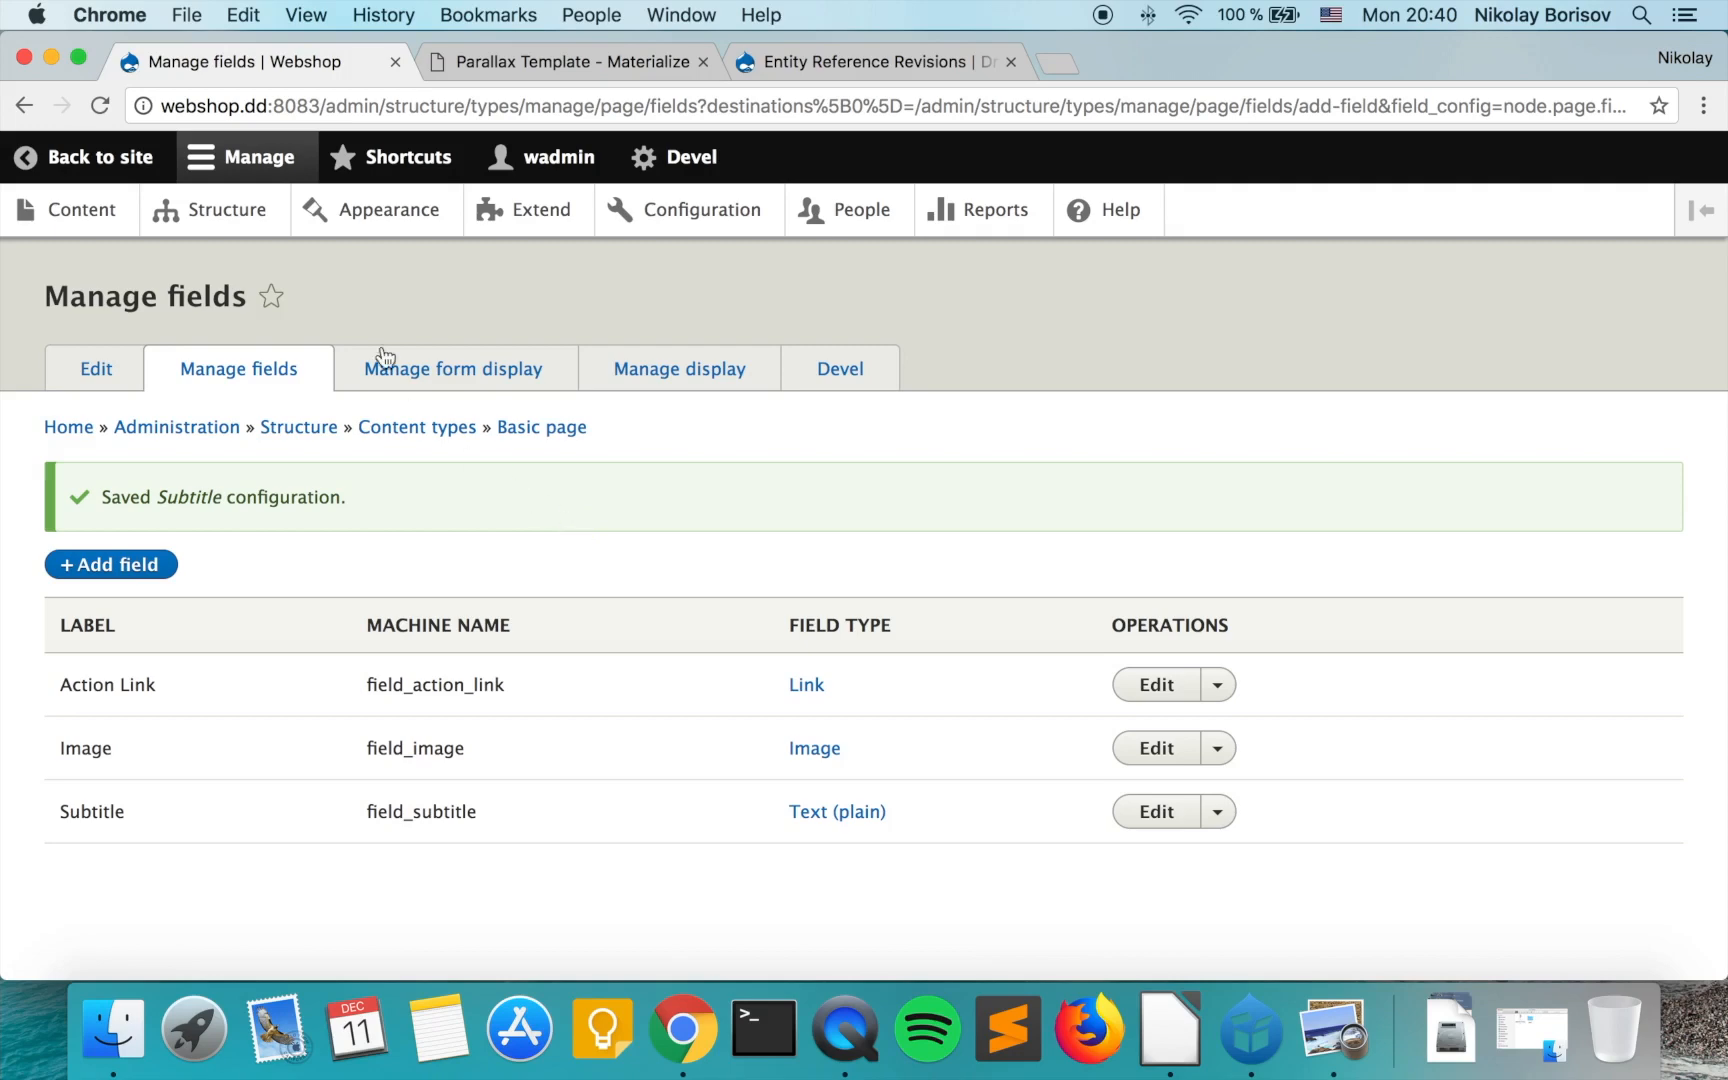
Create a new paragraph type labelled 3 actions and save it to manage its fields.
left_click(238, 216)
scroll(328, 425, "down", 5)
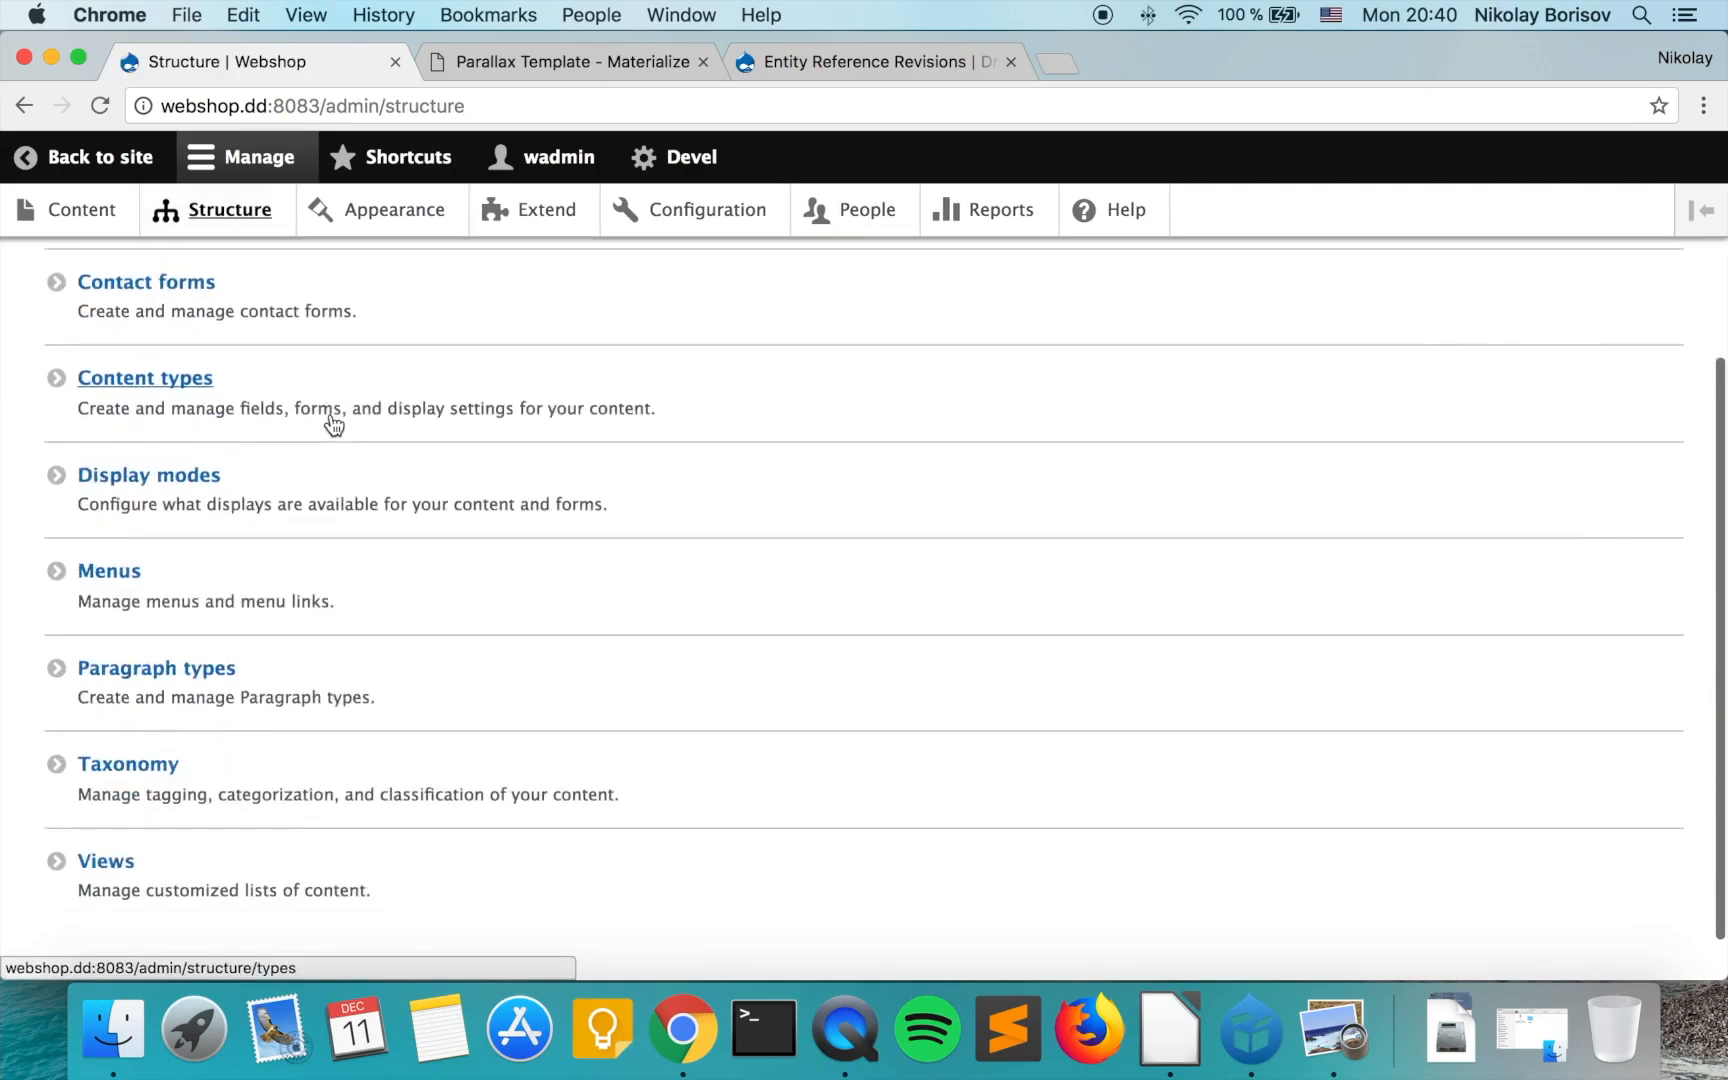
left_click(339, 629)
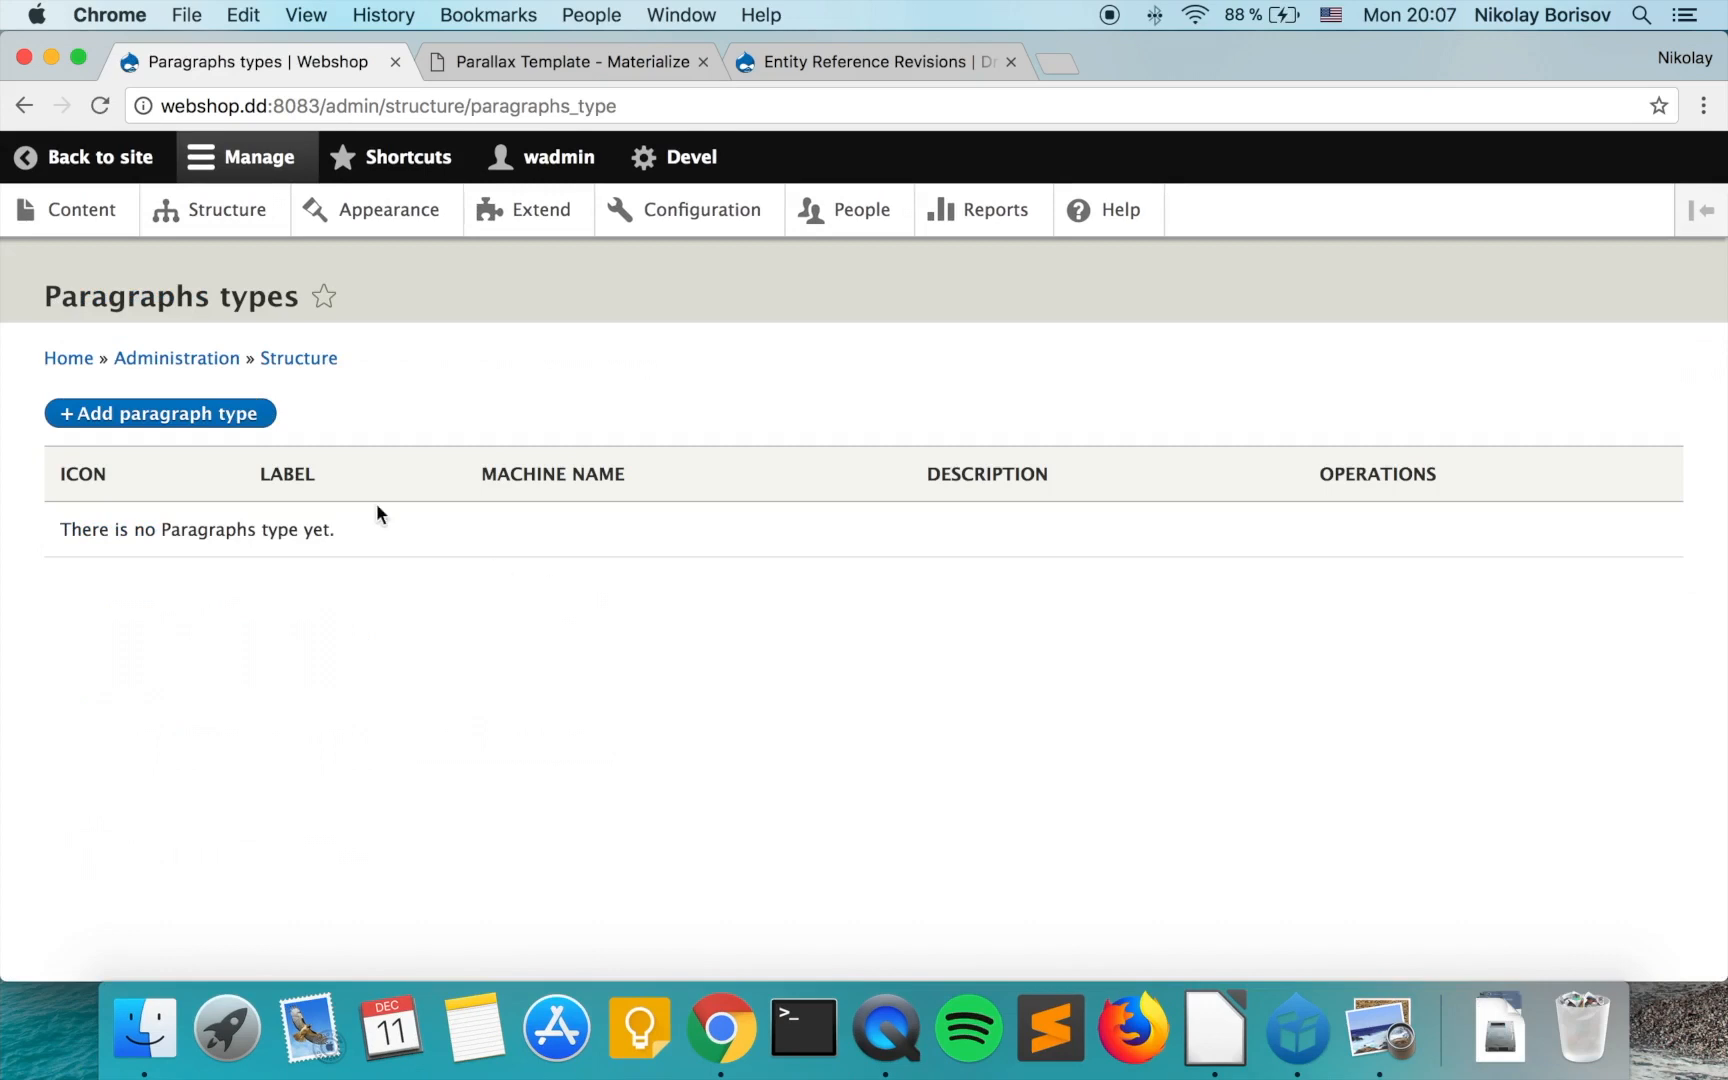
left_click(155, 418)
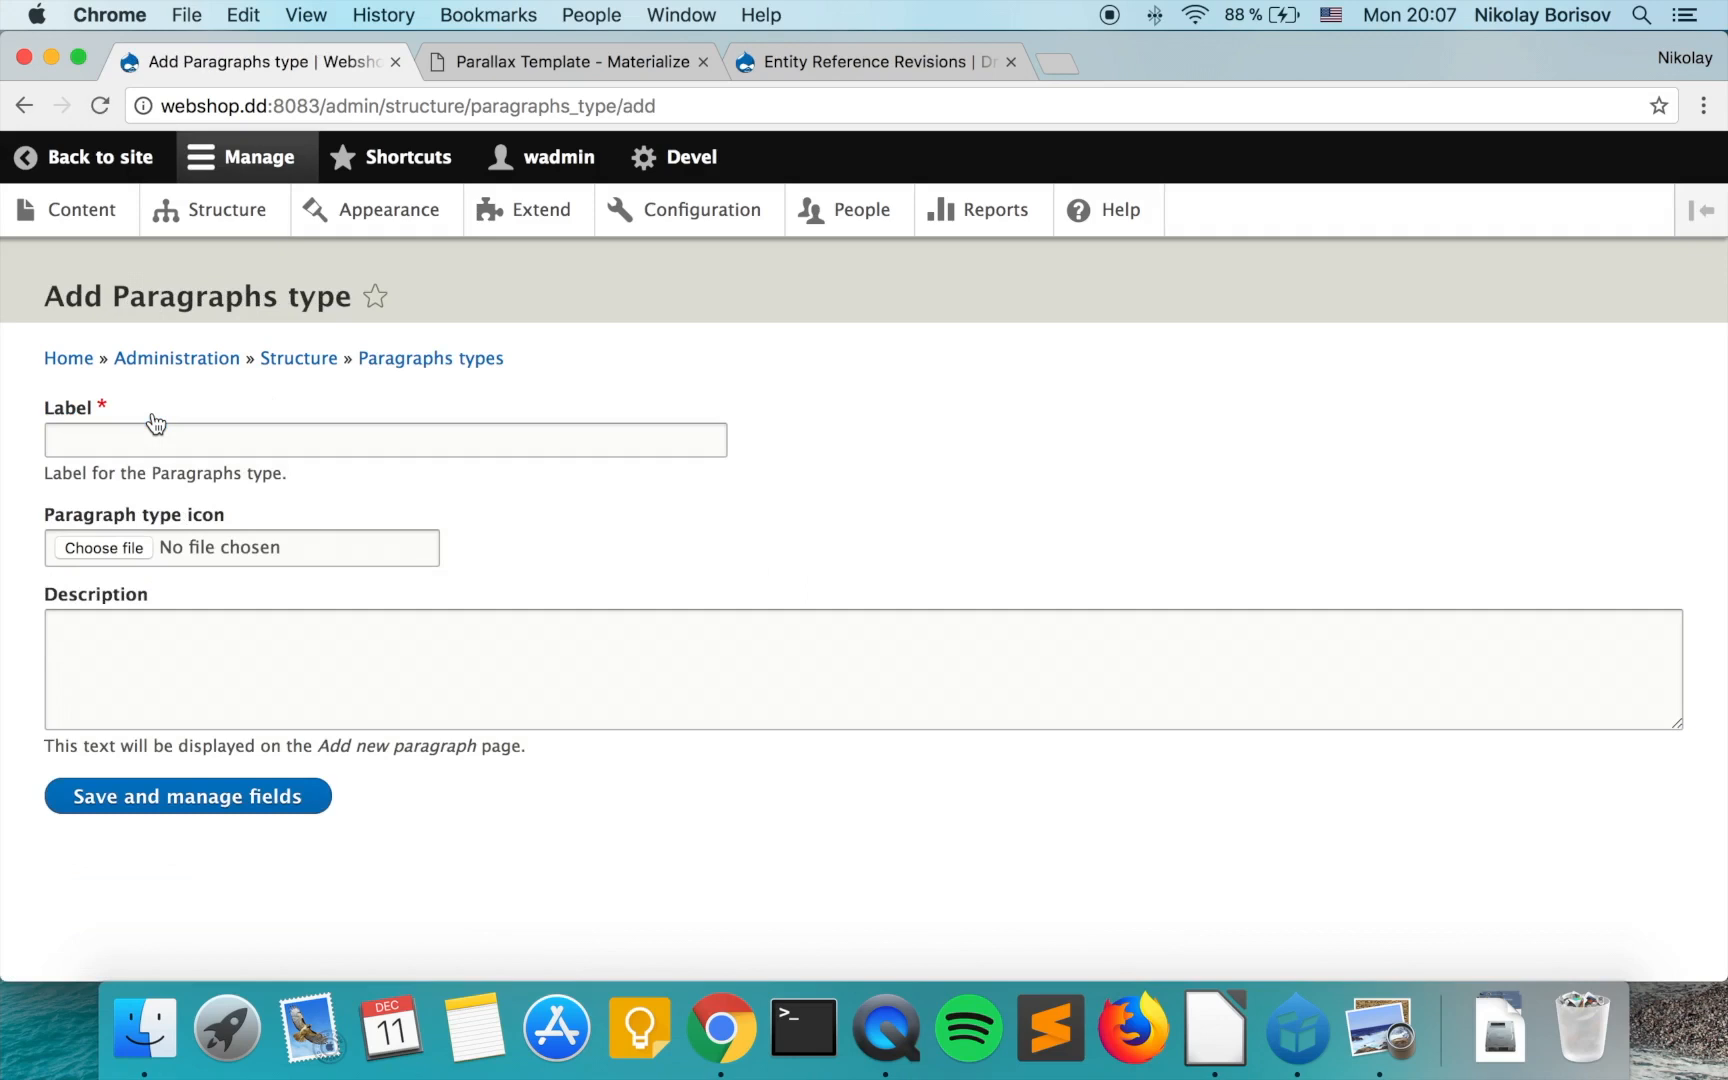
left_click(152, 432)
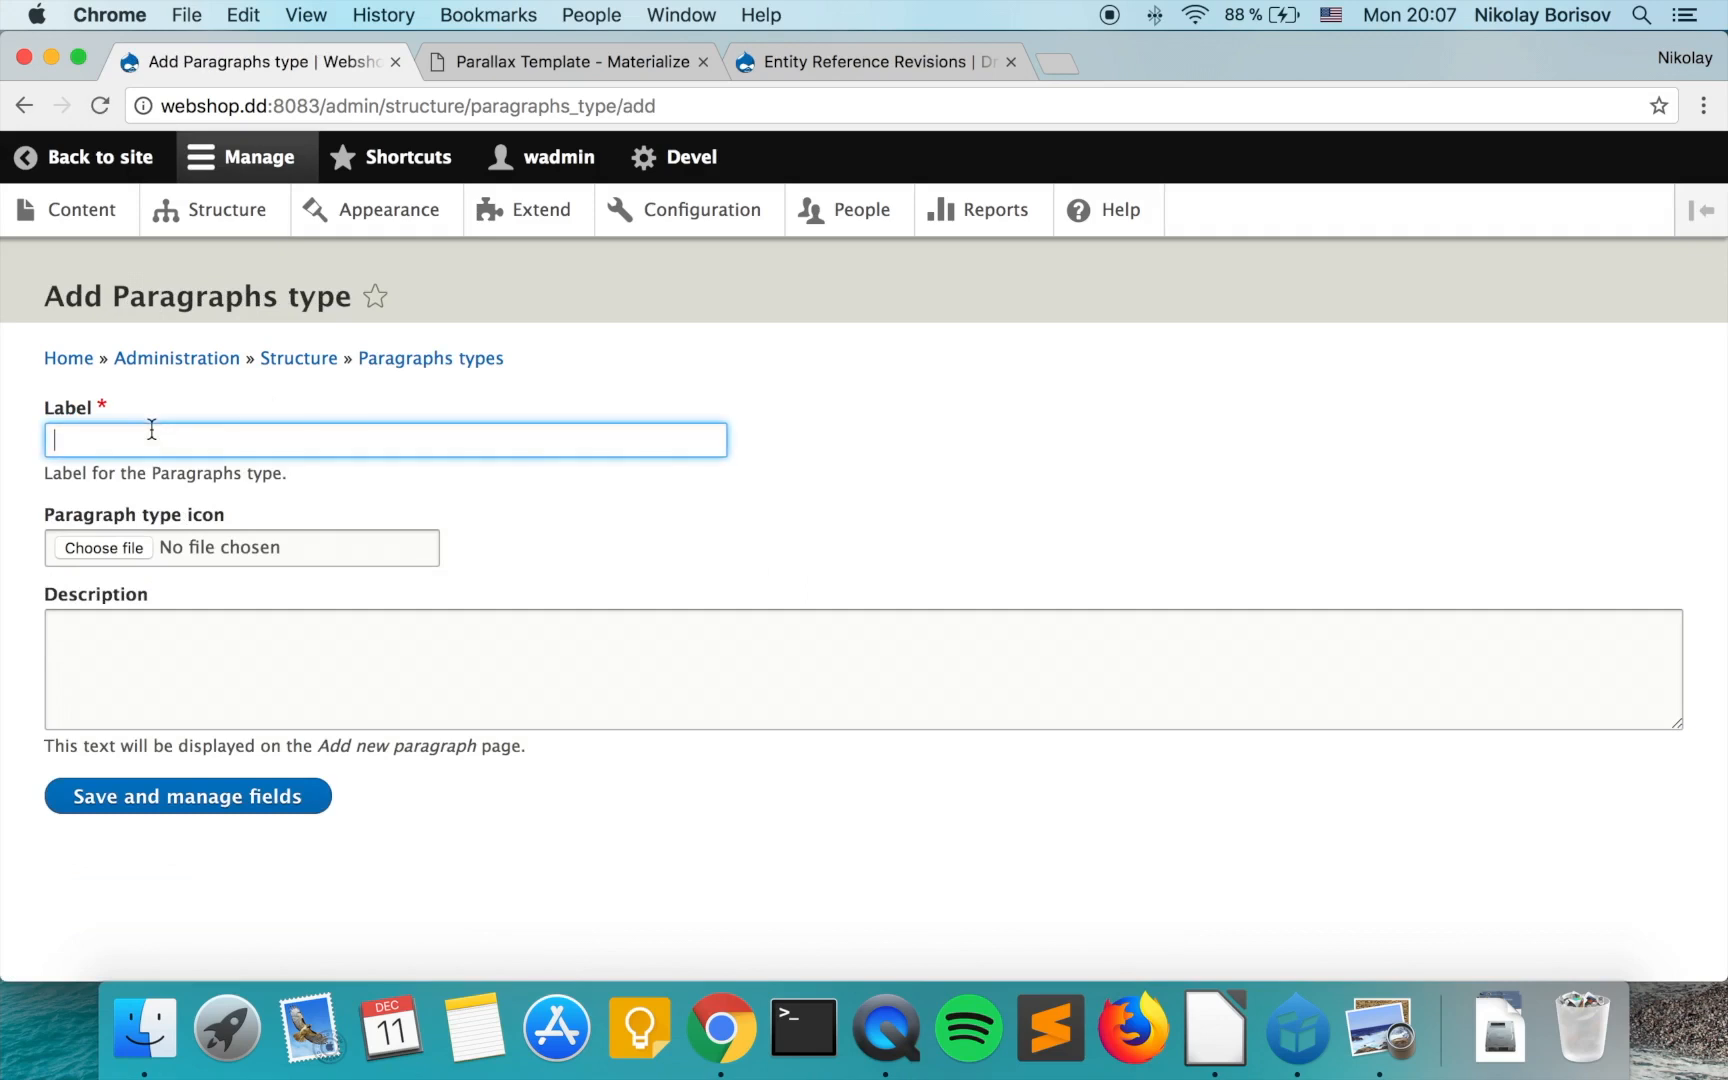
type("3 actopm")
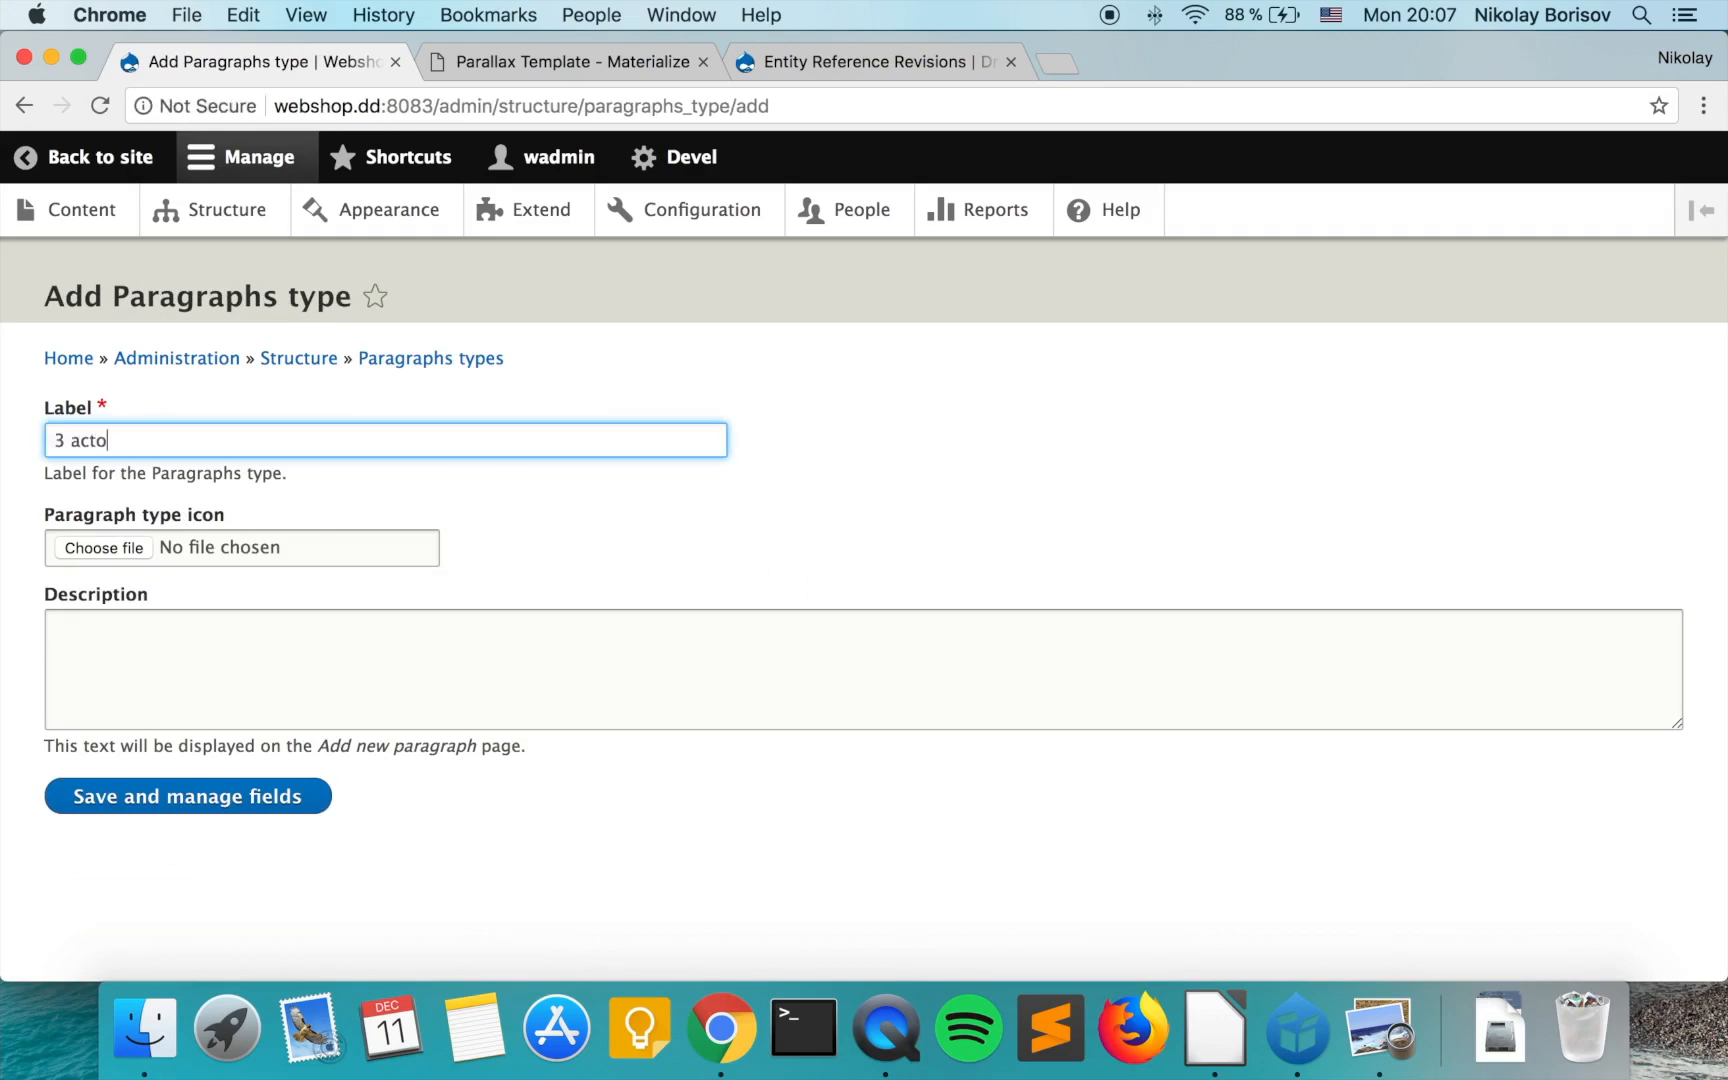
key("BackSpace")
key("BackSpace")
key("BackSpace")
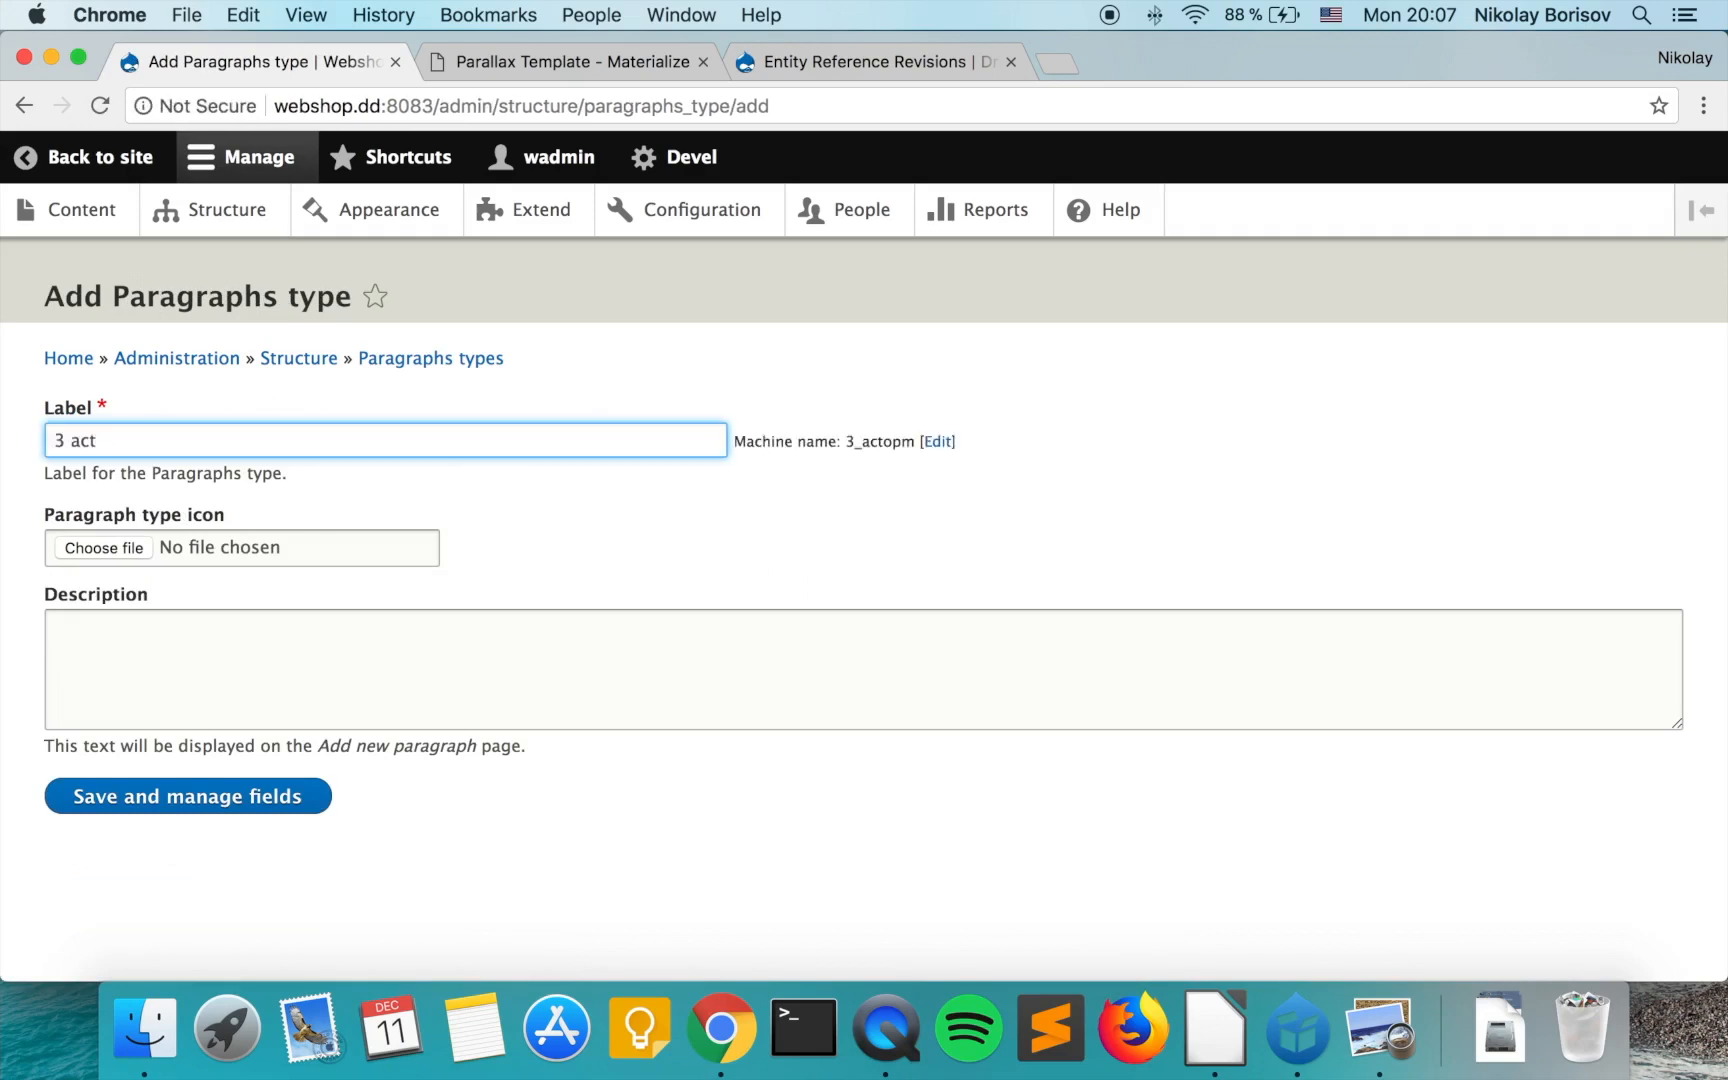
type("ions")
left_click(183, 810)
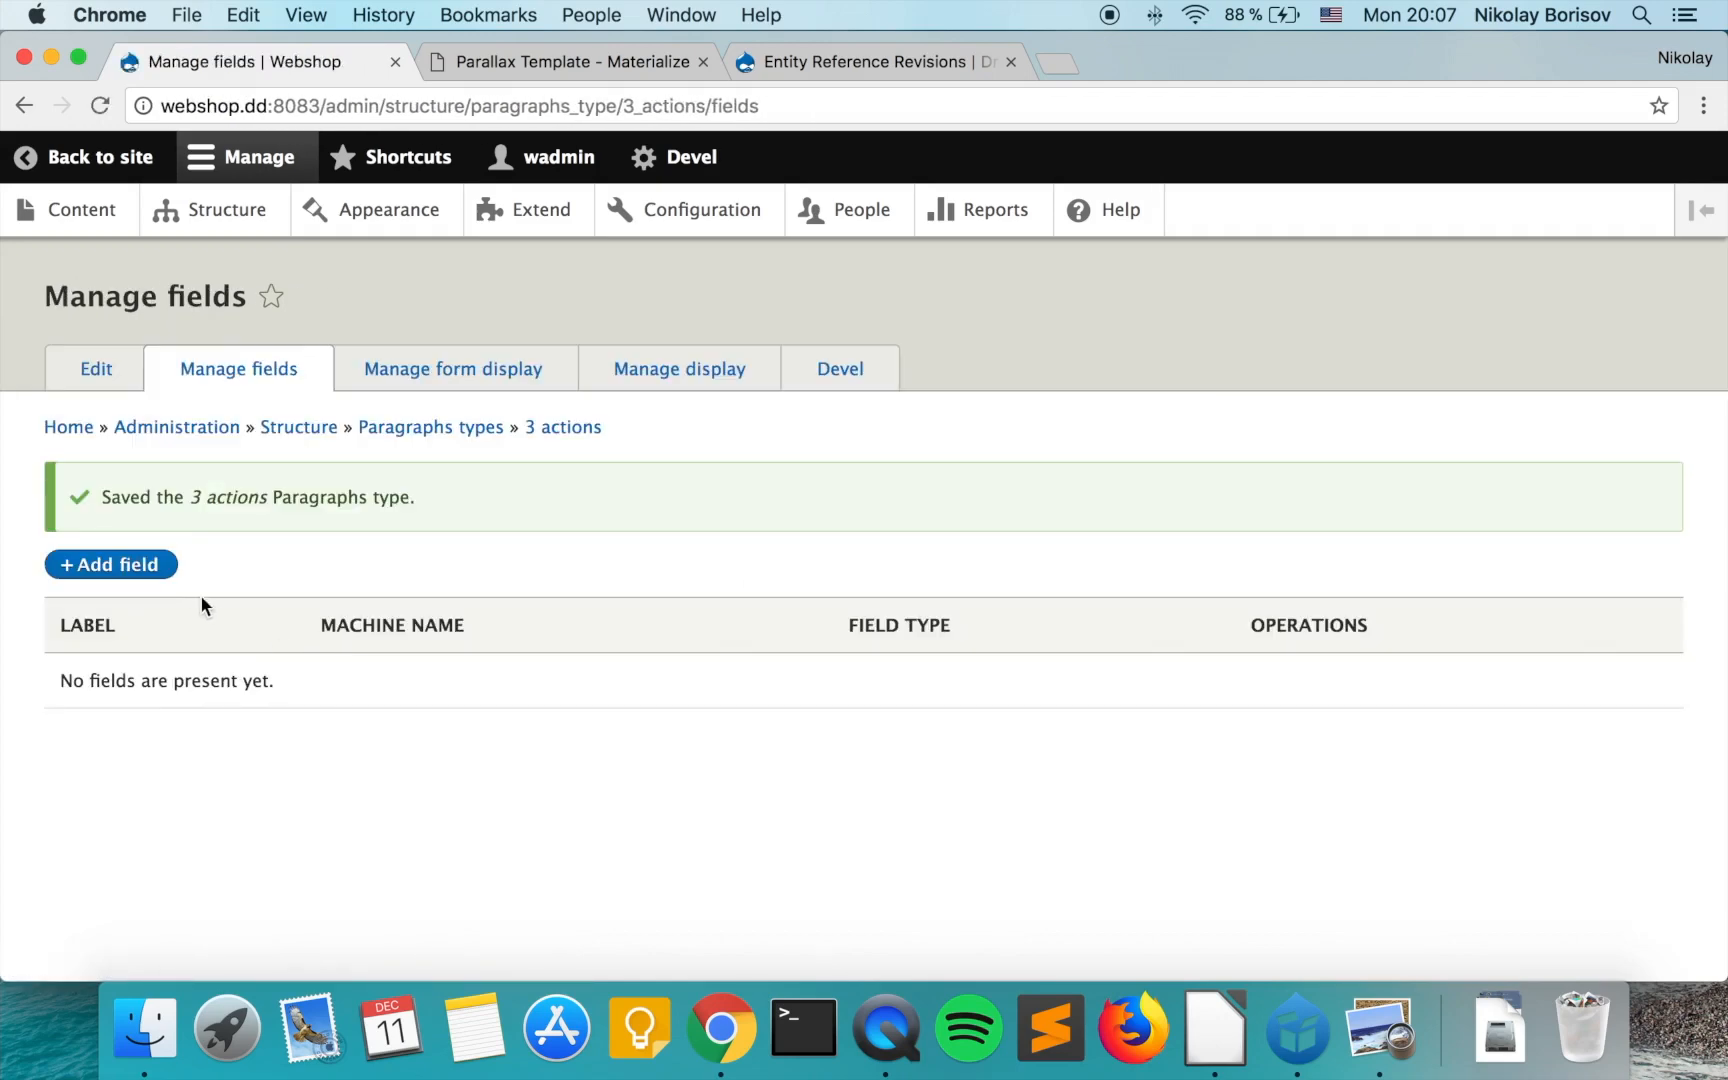
Add a new List (text) field labelled Icon 1 to the 3 actions paragraph type.
left_click(348, 438)
left_click(595, 498)
left_click(427, 439)
scroll(350, 665, "down", 5)
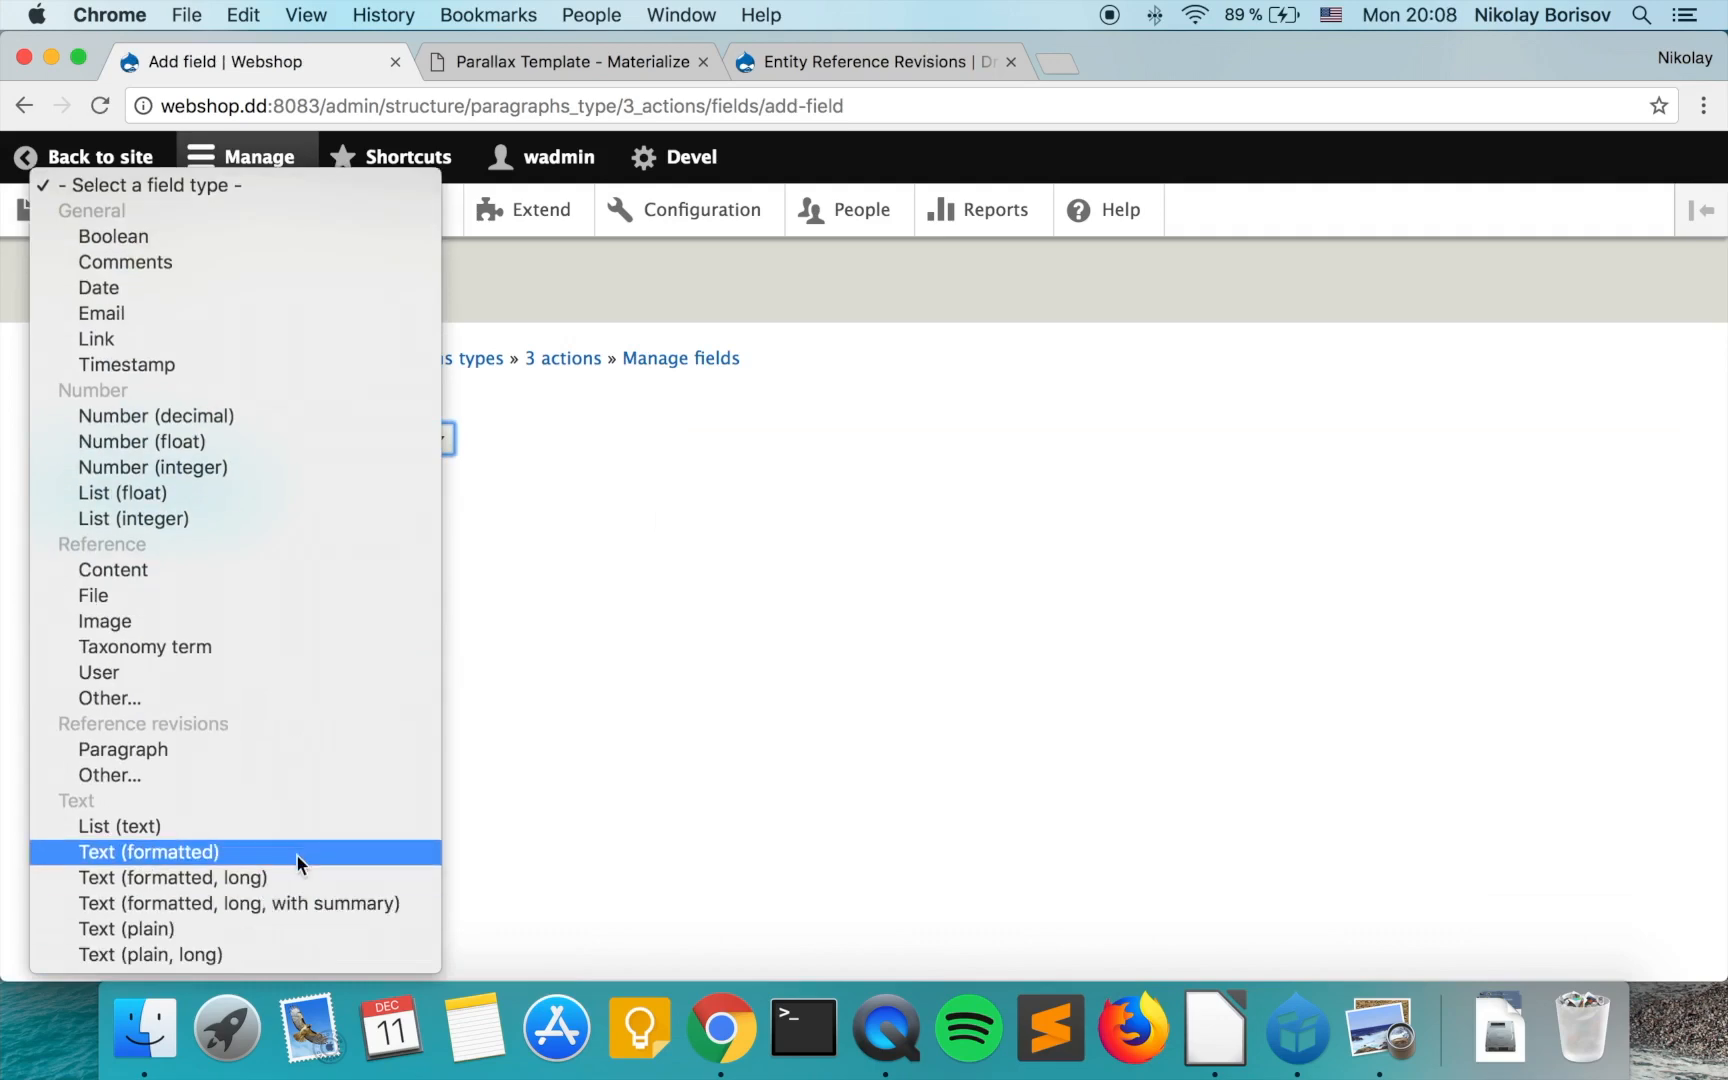
left_click(288, 826)
left_click(192, 527)
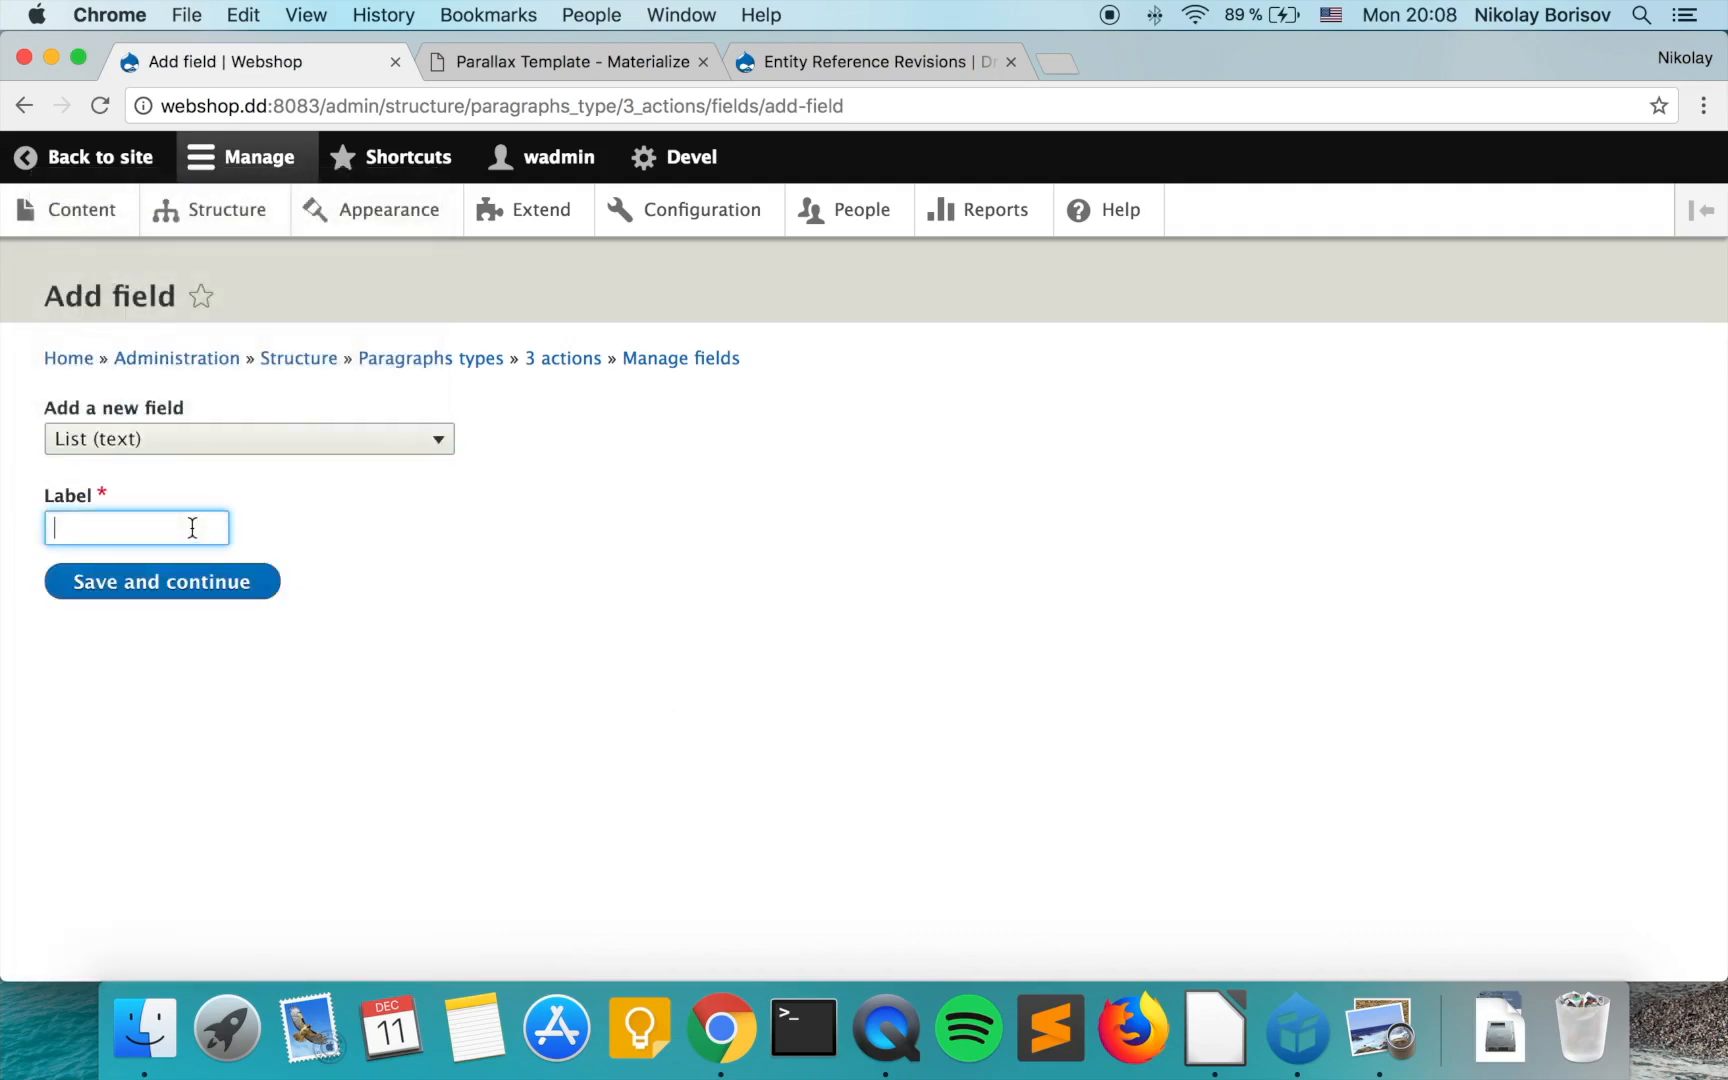
type("Icon 1")
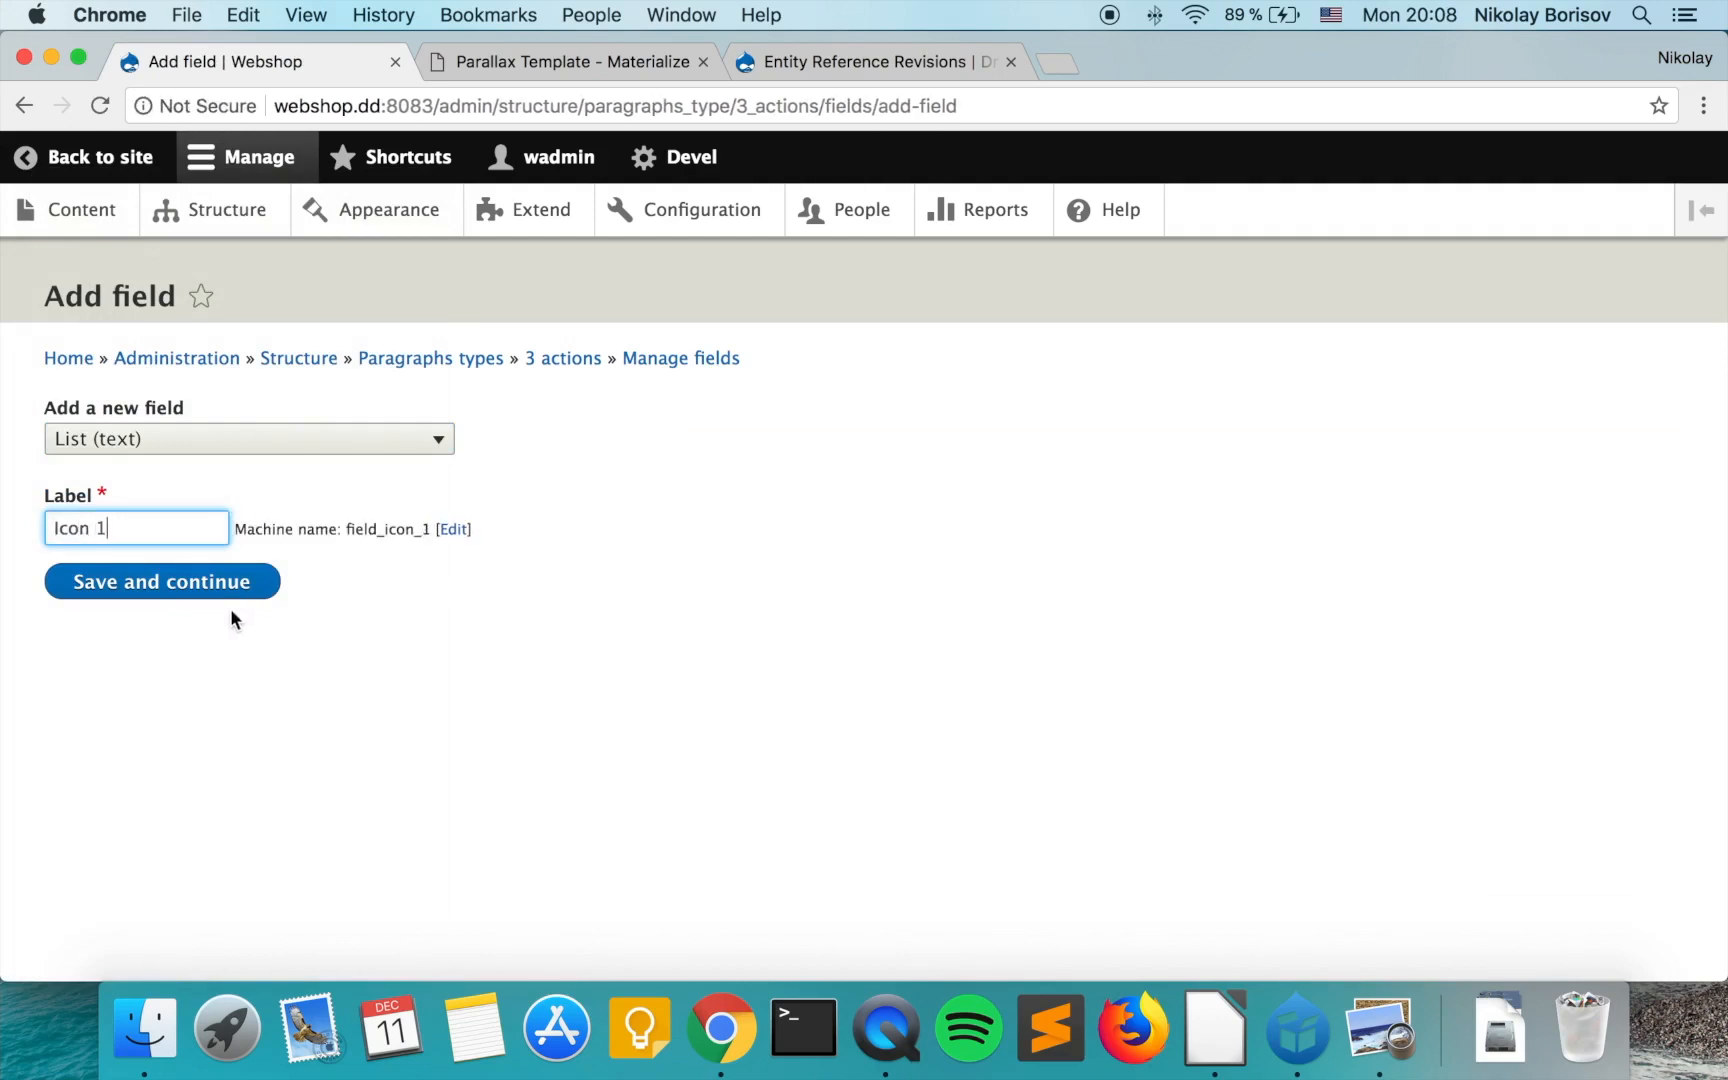
left_click(230, 596)
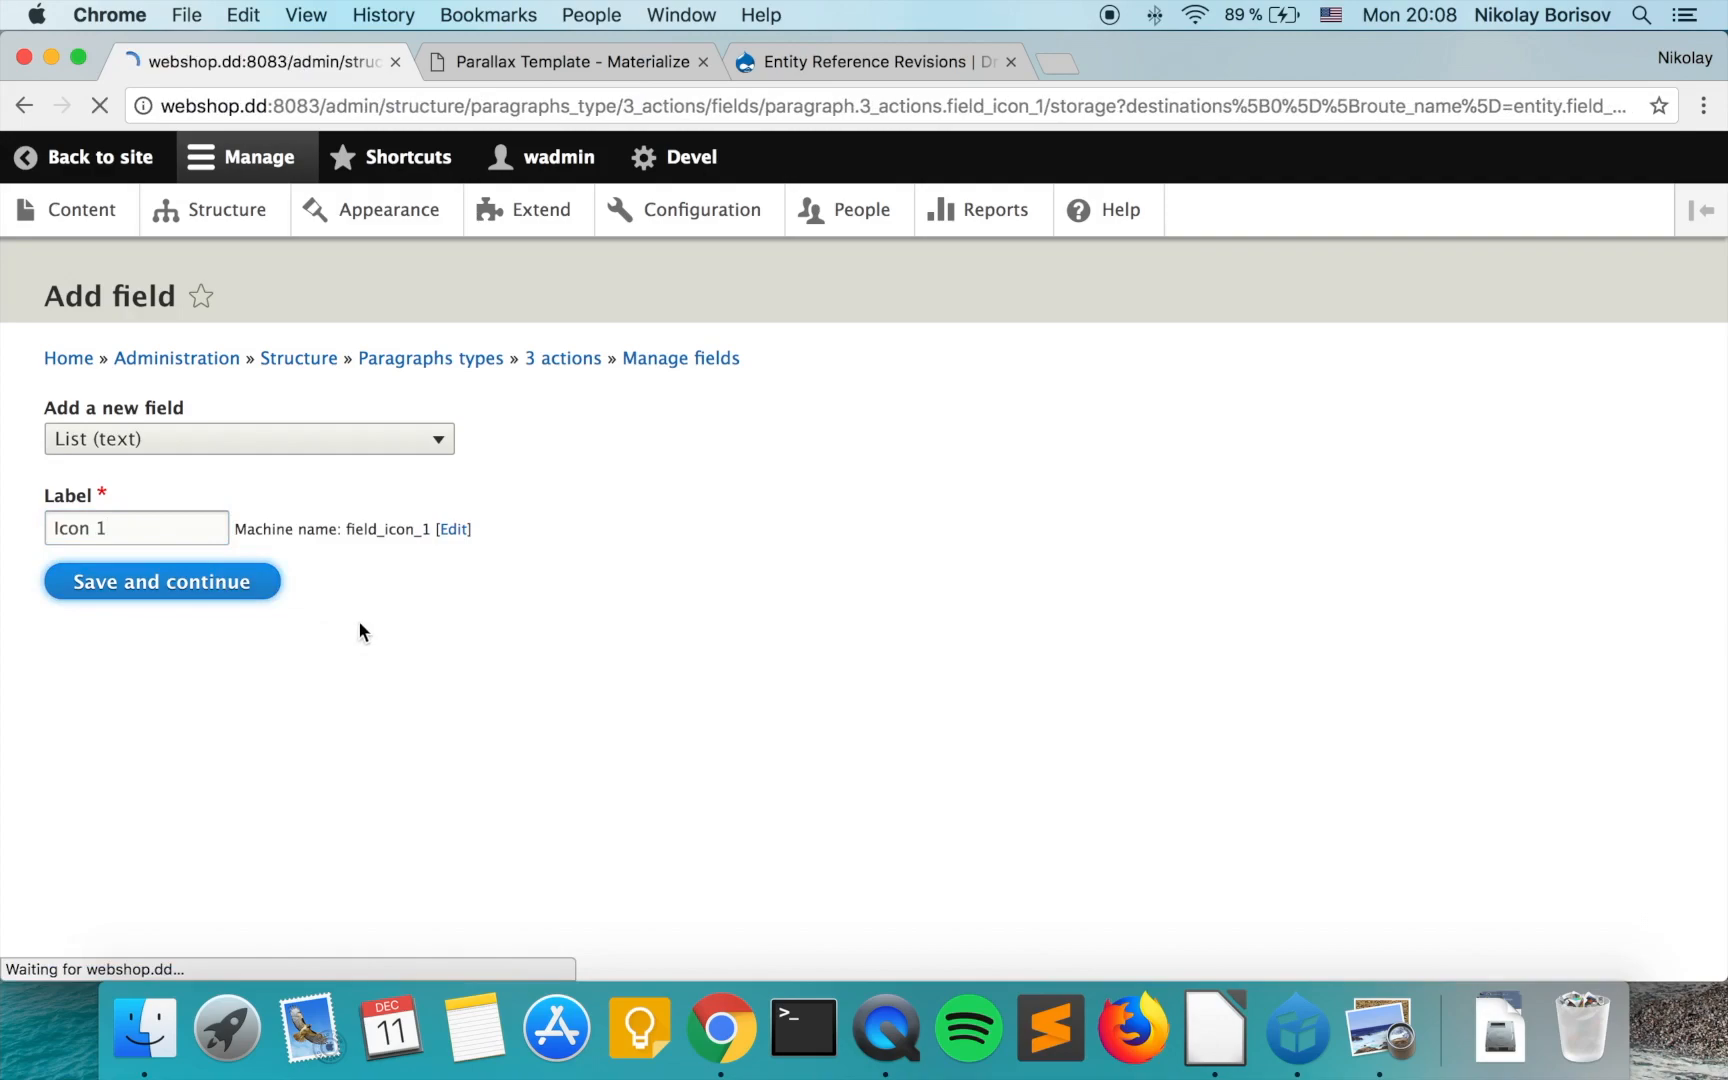
Inspect the lightning icon above "Speeds up development" in the Parallax Template page and copy its icon name, flash_on.
left_click(493, 61)
scroll(500, 560, "up", 15)
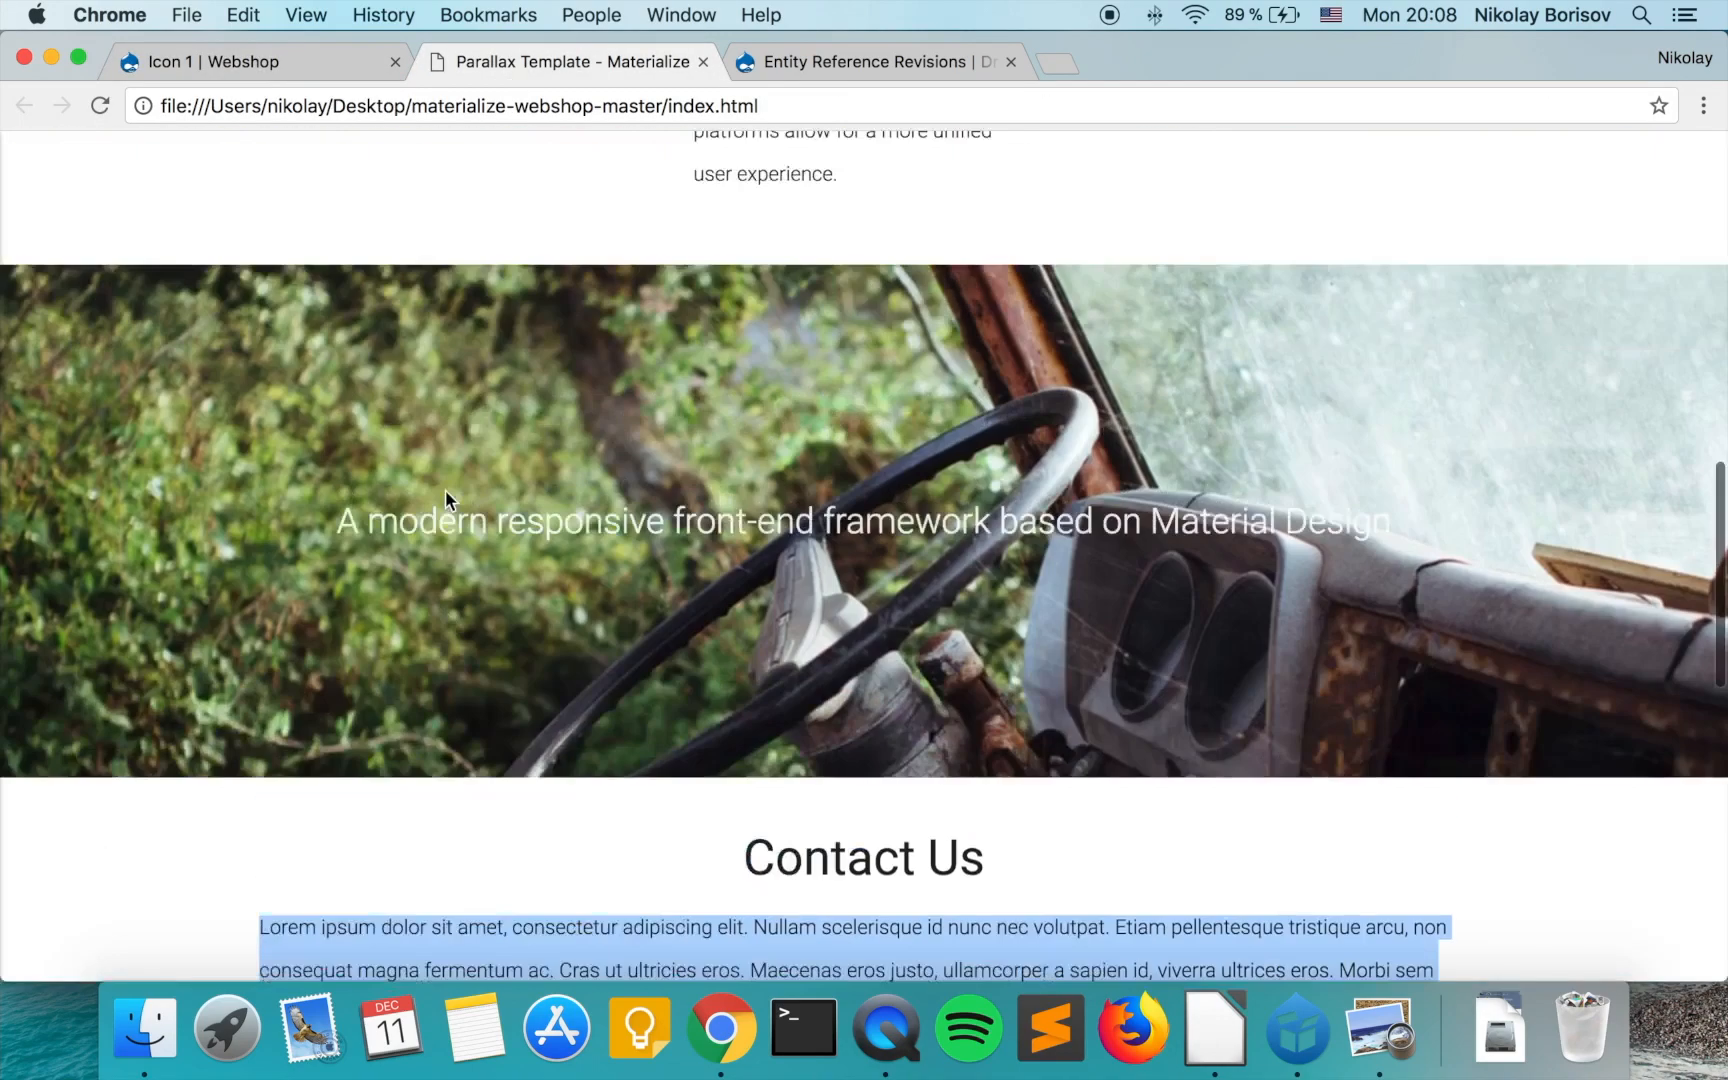
scroll(455, 560, "down", 4)
right_click(456, 508)
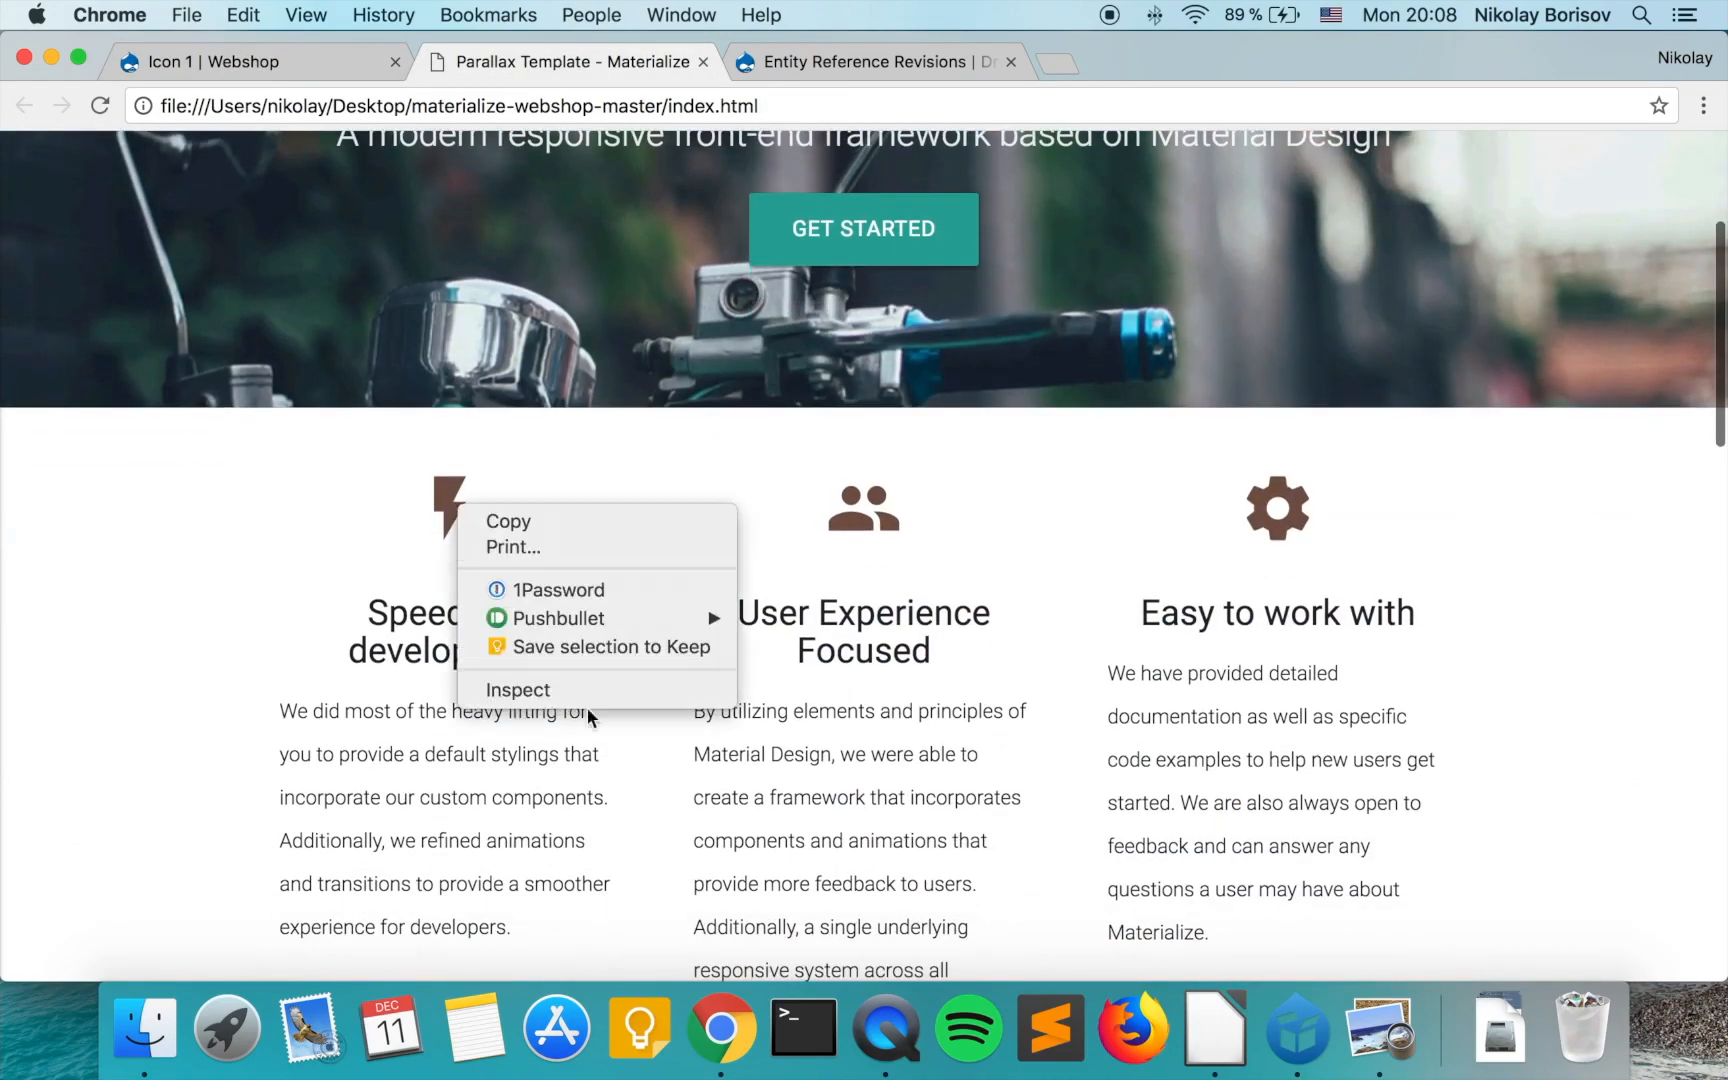
left_click(510, 693)
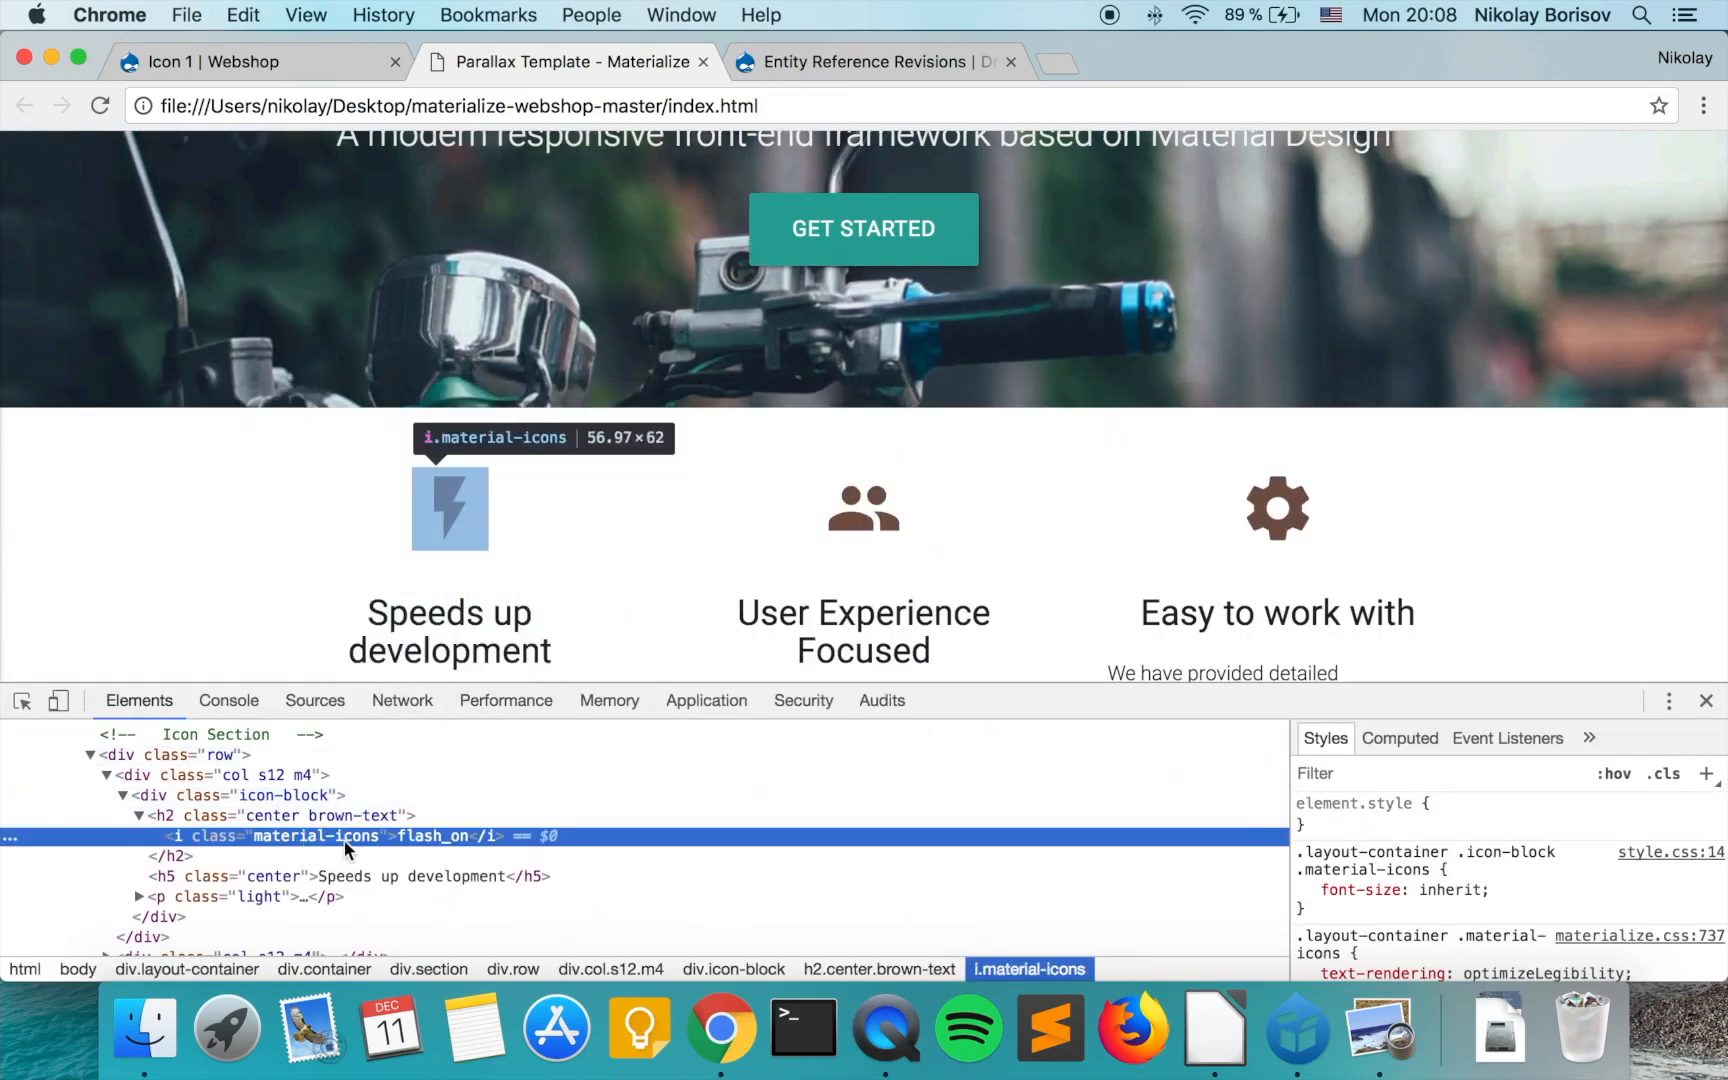
double_click(437, 837)
key("super+c")
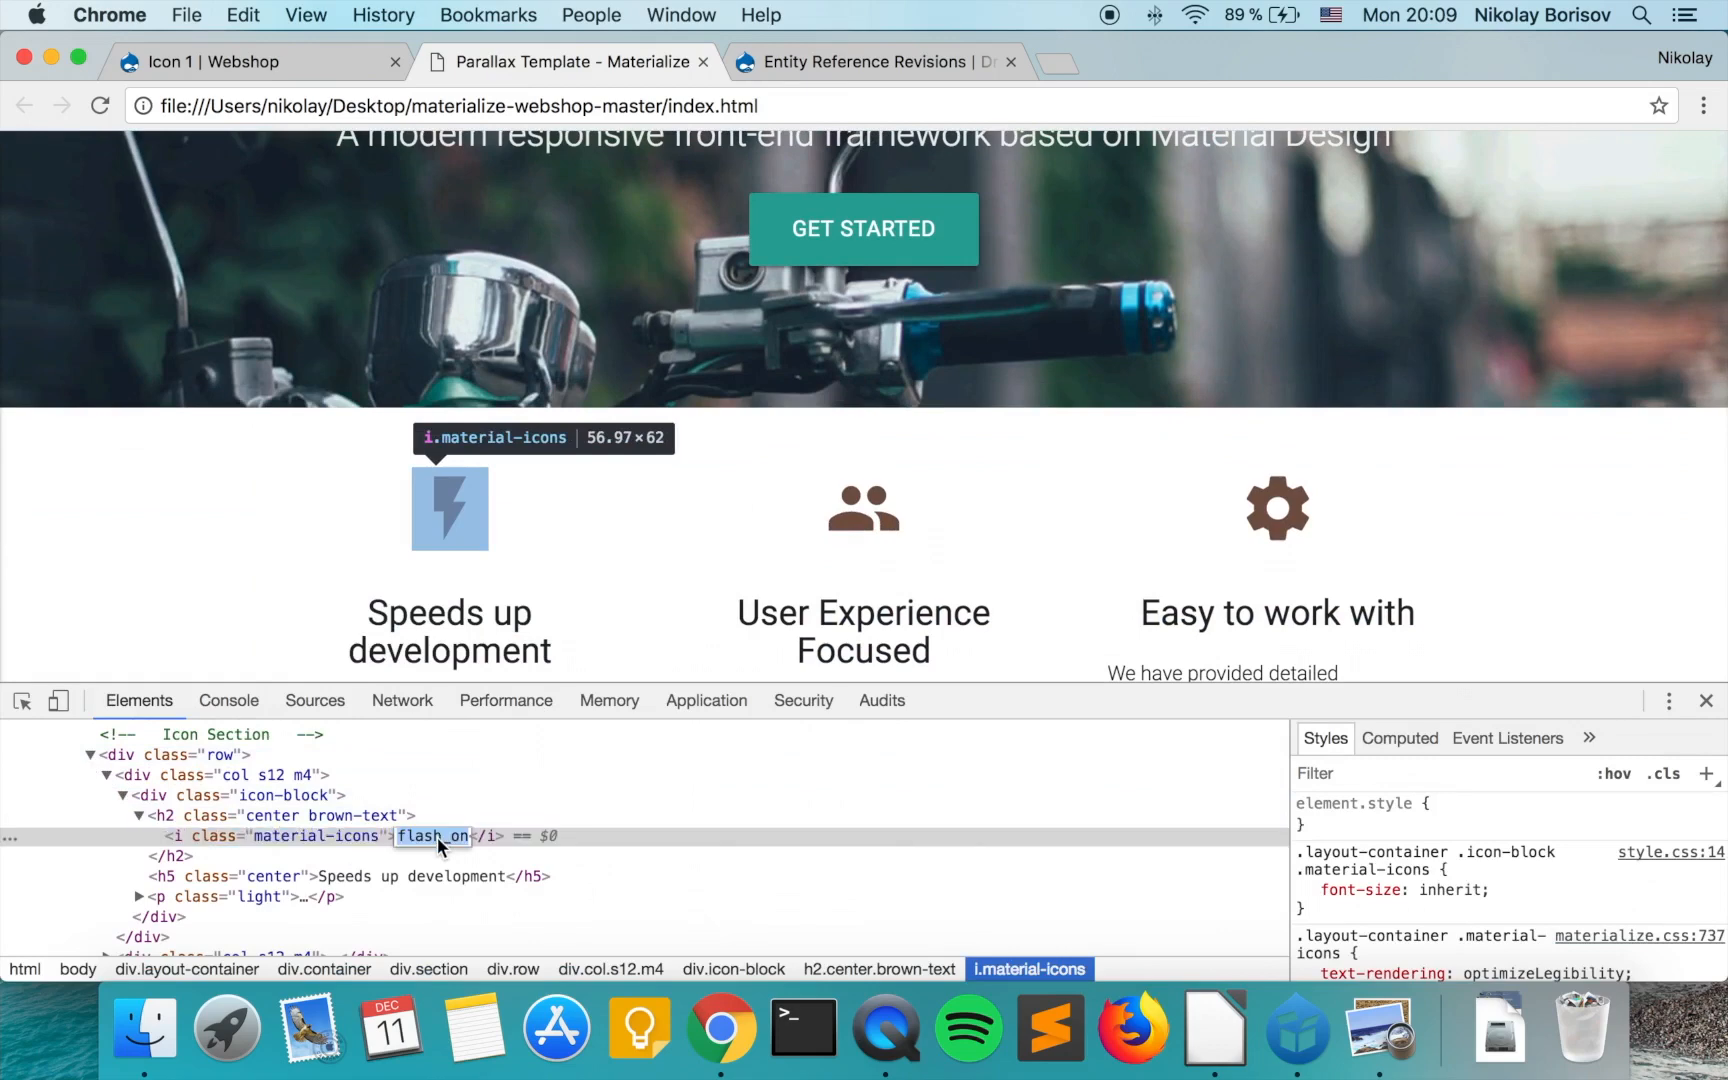
Enter flash_on|Flash as the first allowed value of the Icon 1 field.
left_click(294, 68)
left_click(231, 615)
key("super+v")
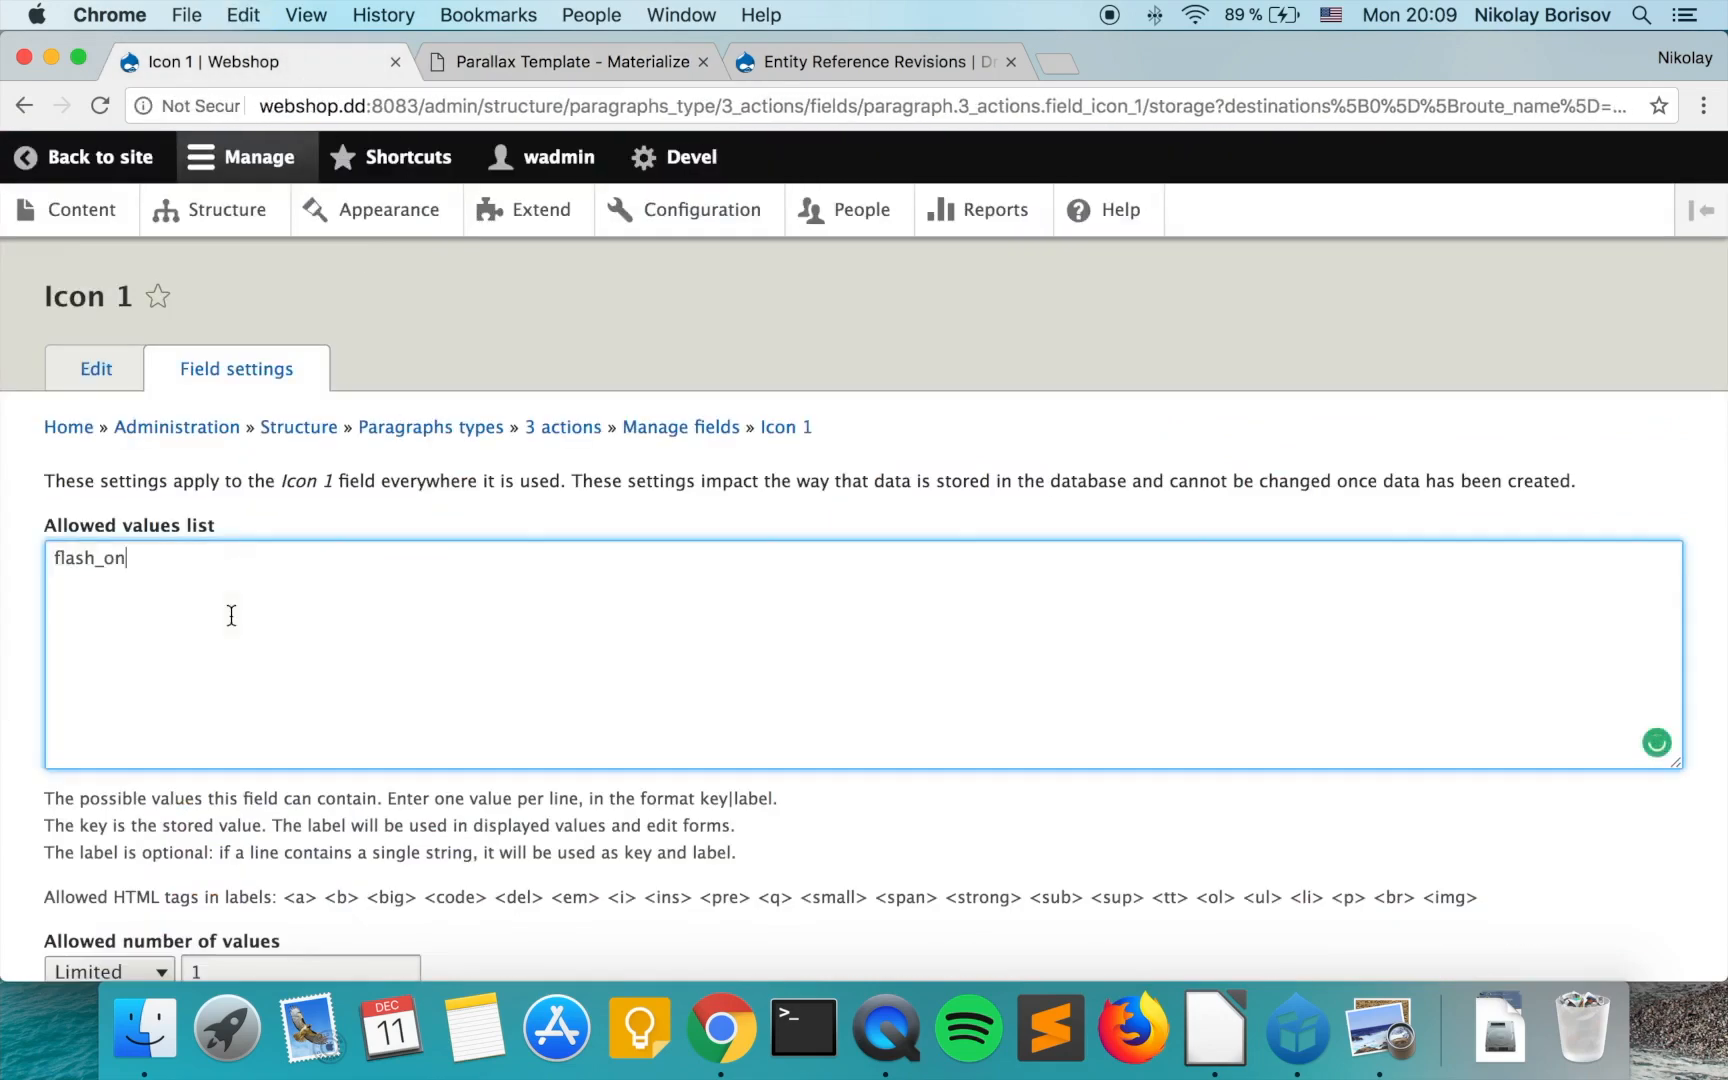
type("|Flash")
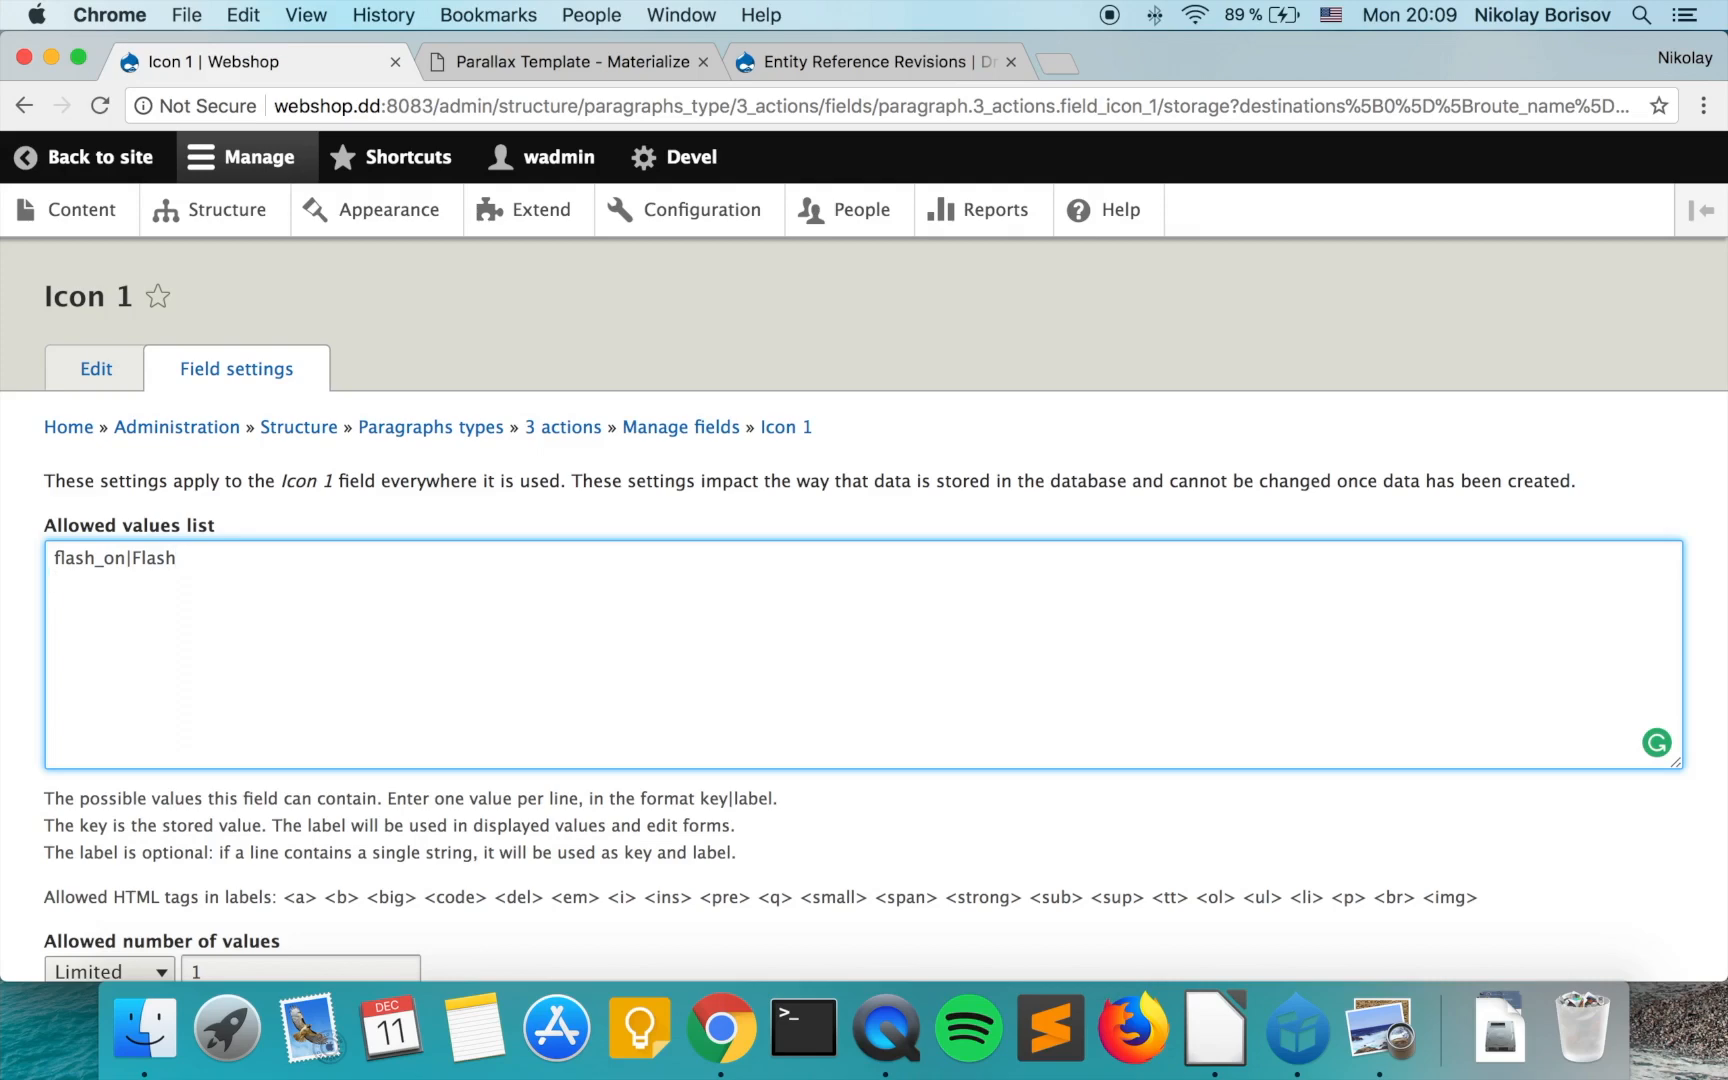
Copy the icon name of the template's "User Experience Focused" block and add group|Group to Icon 1's allowed values.
left_click(514, 62)
right_click(860, 487)
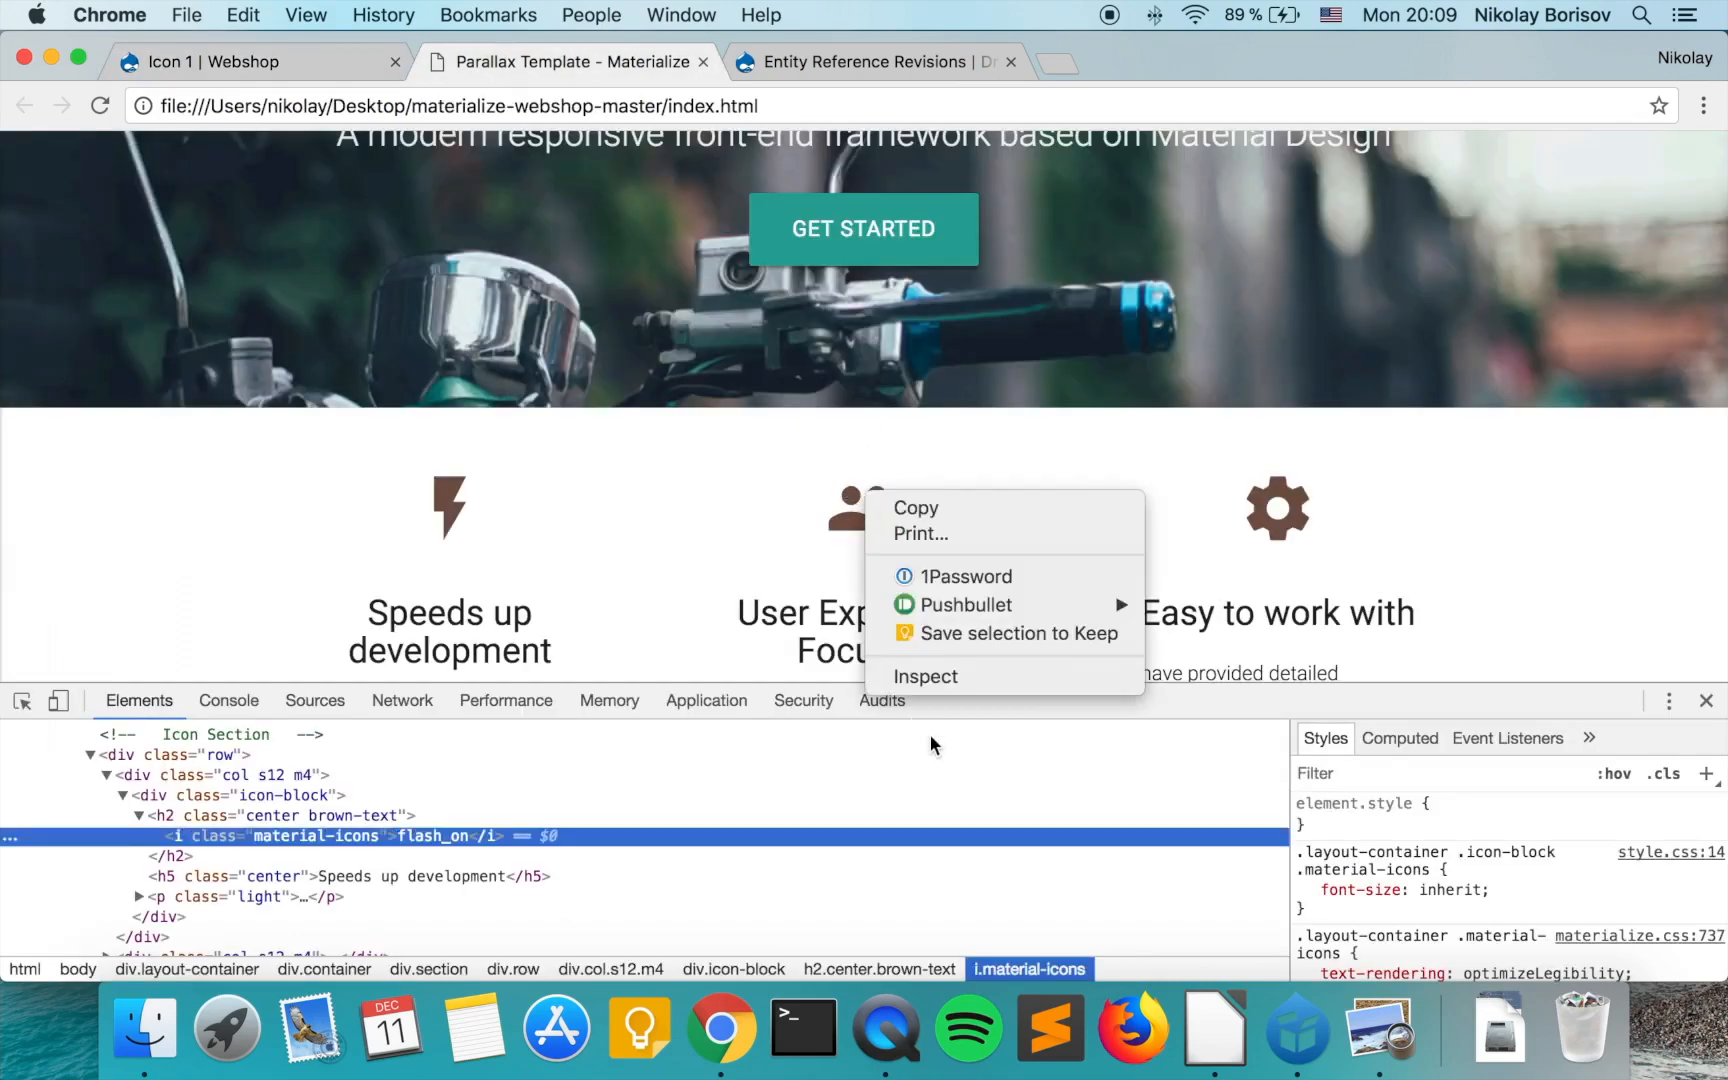
left_click(919, 679)
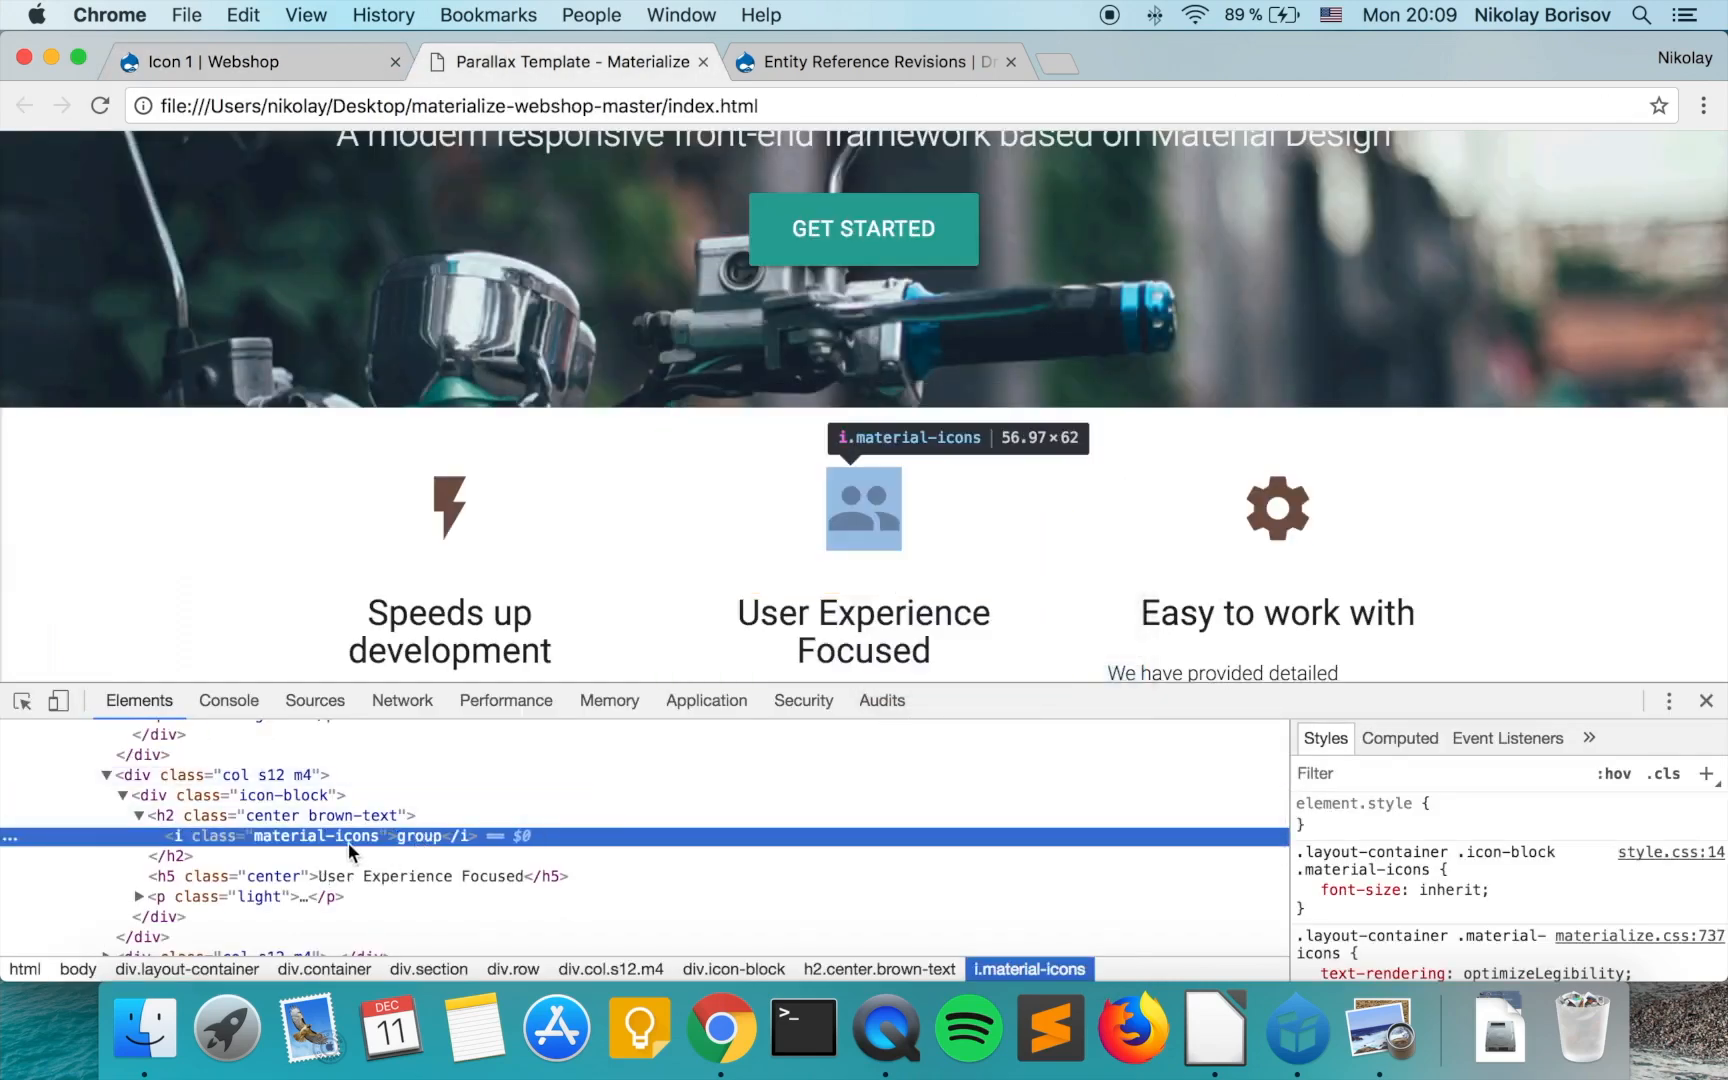
double_click(418, 836)
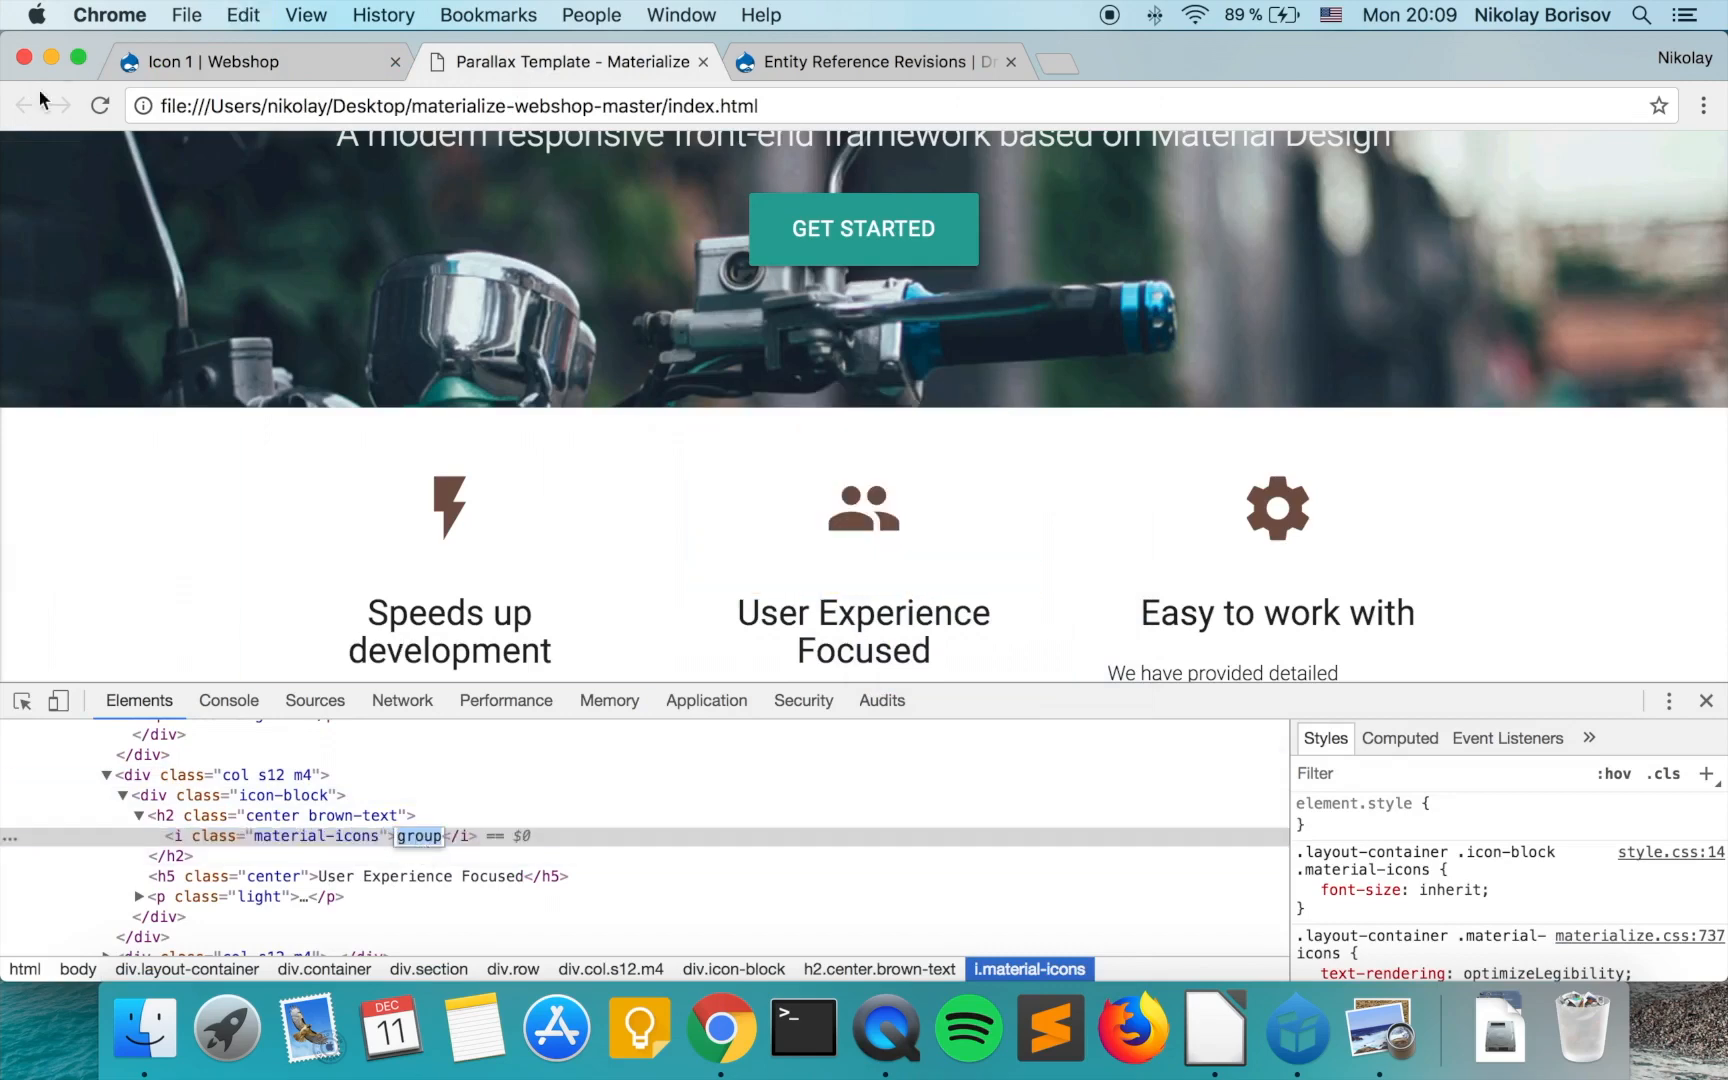
left_click(198, 70)
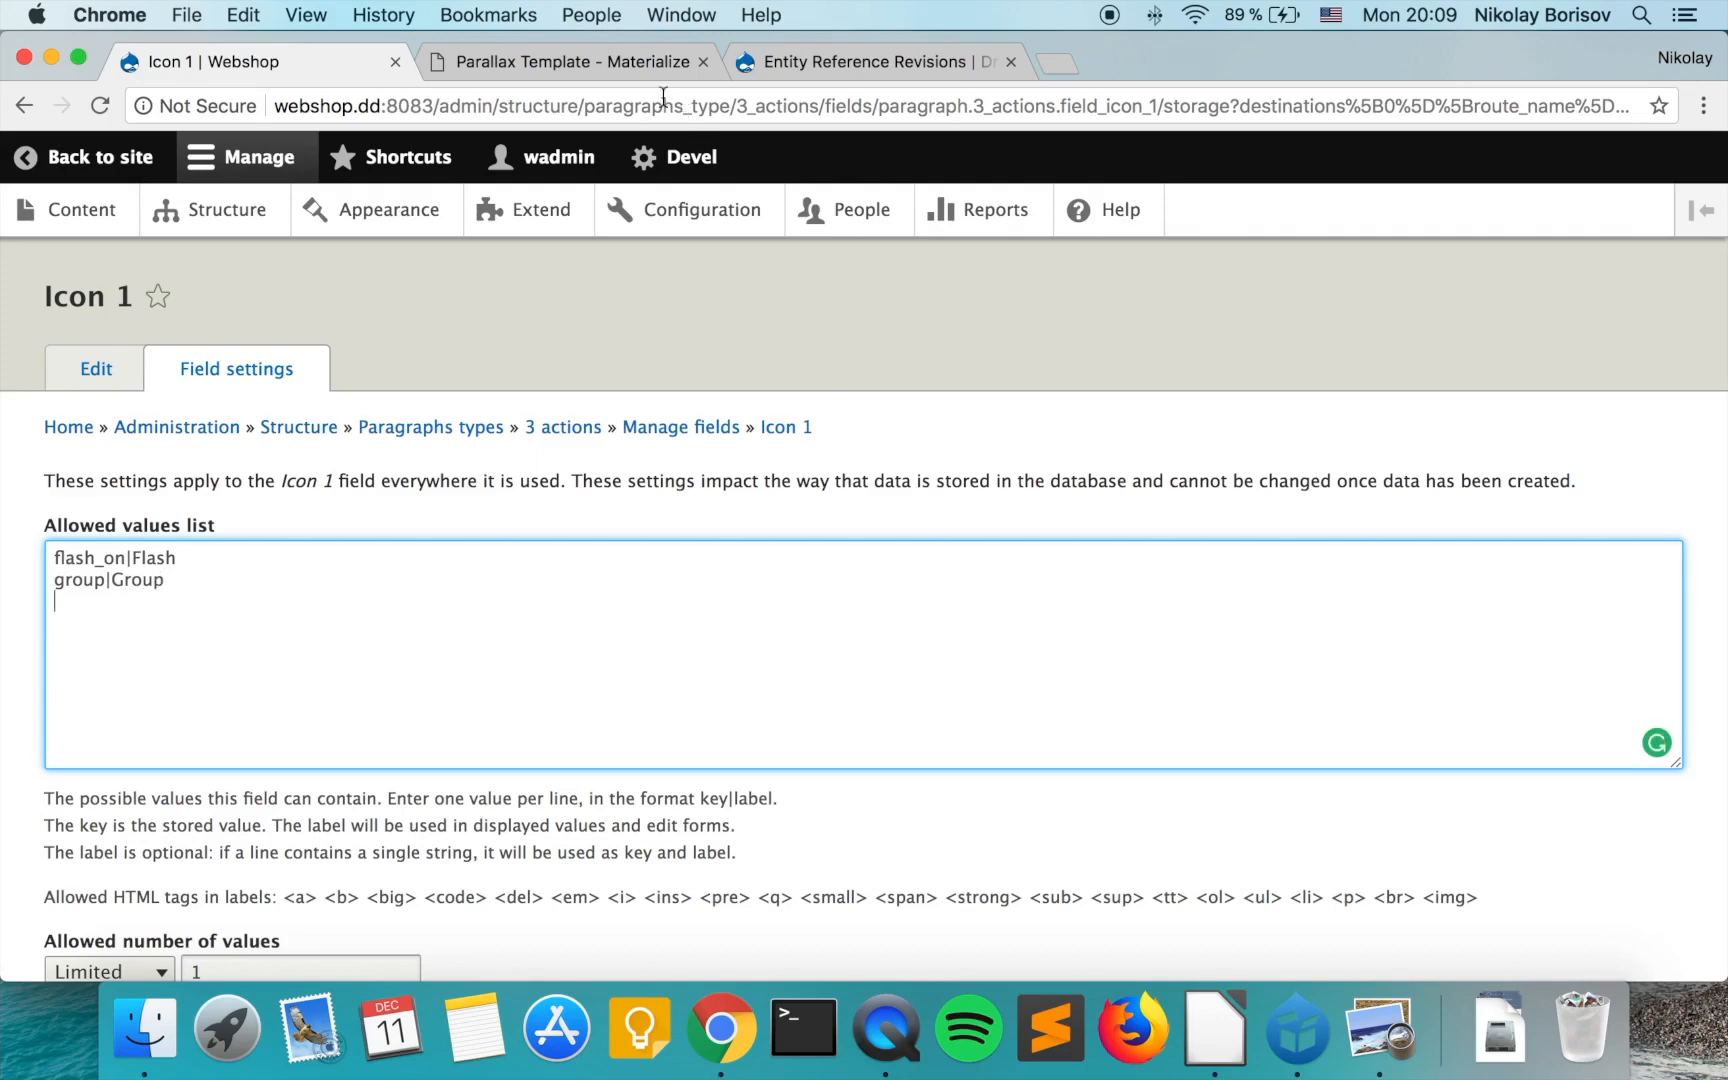
Copy the icon name of the template's "Easy to work with" block and add settings|Gear to Icon 1's allowed values.
left_click(637, 63)
right_click(1252, 490)
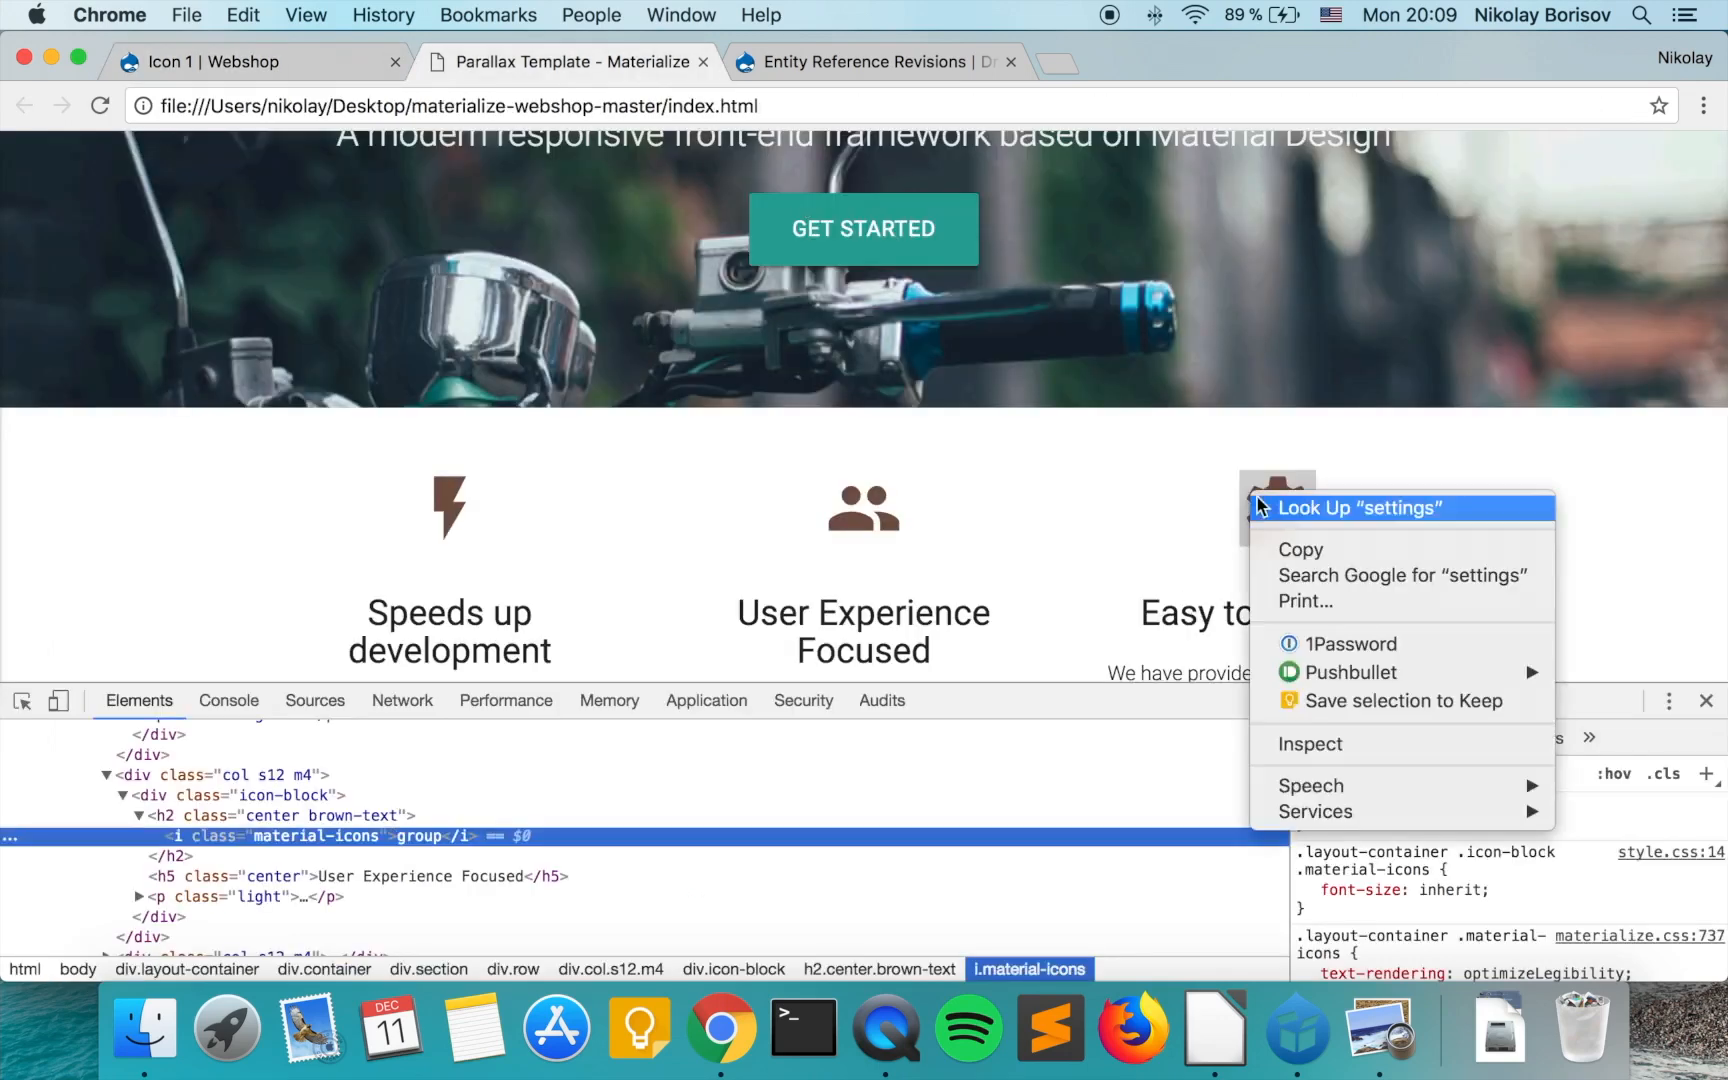
left_click(1322, 747)
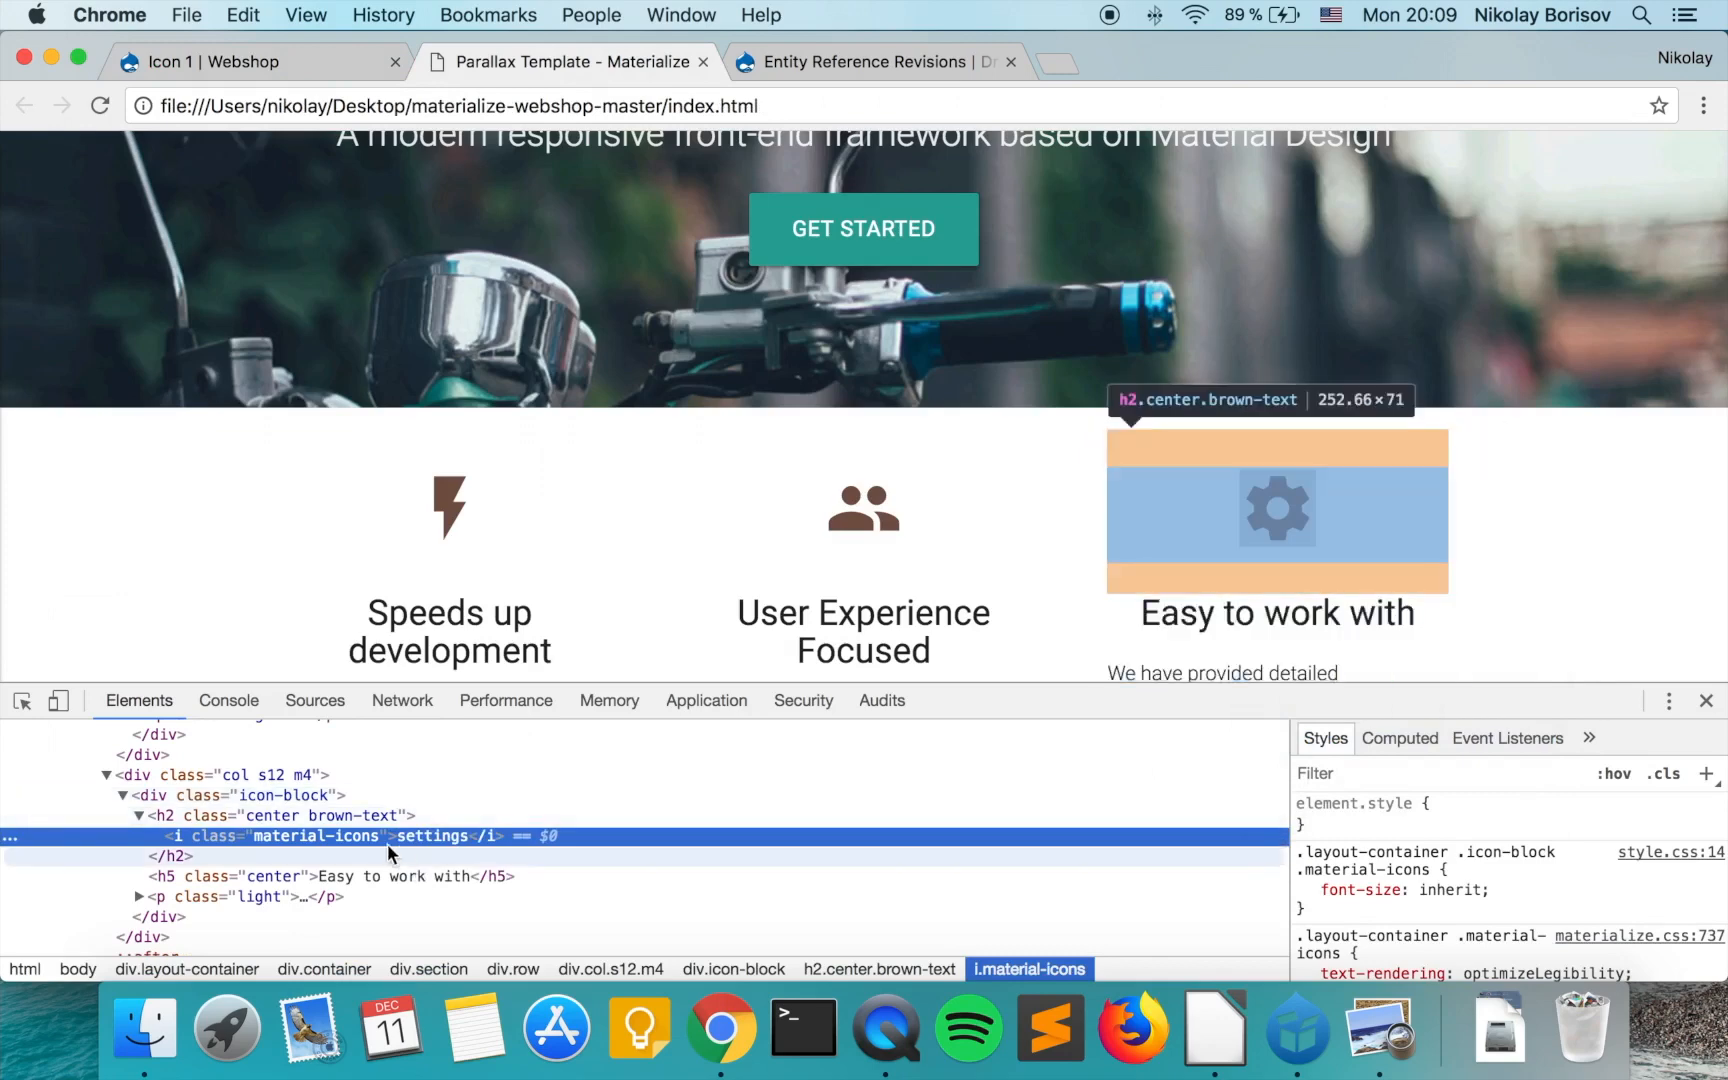
double_click(427, 838)
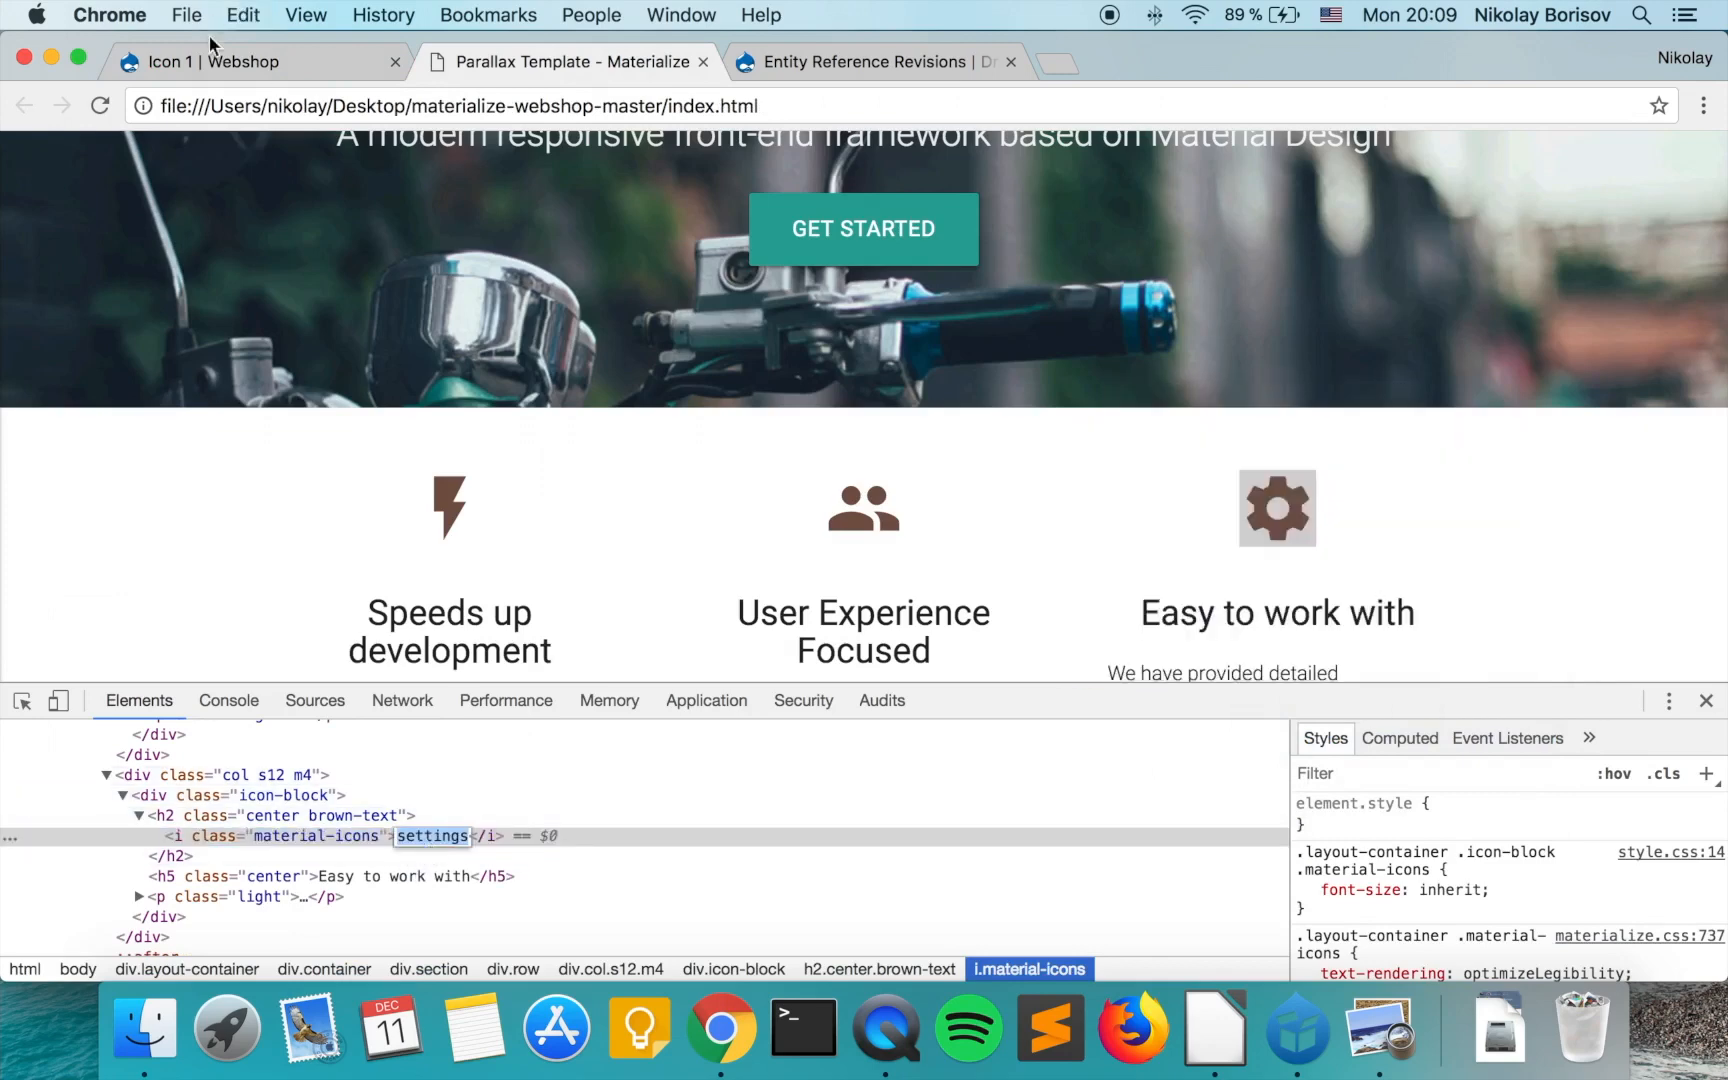
left_click(210, 61)
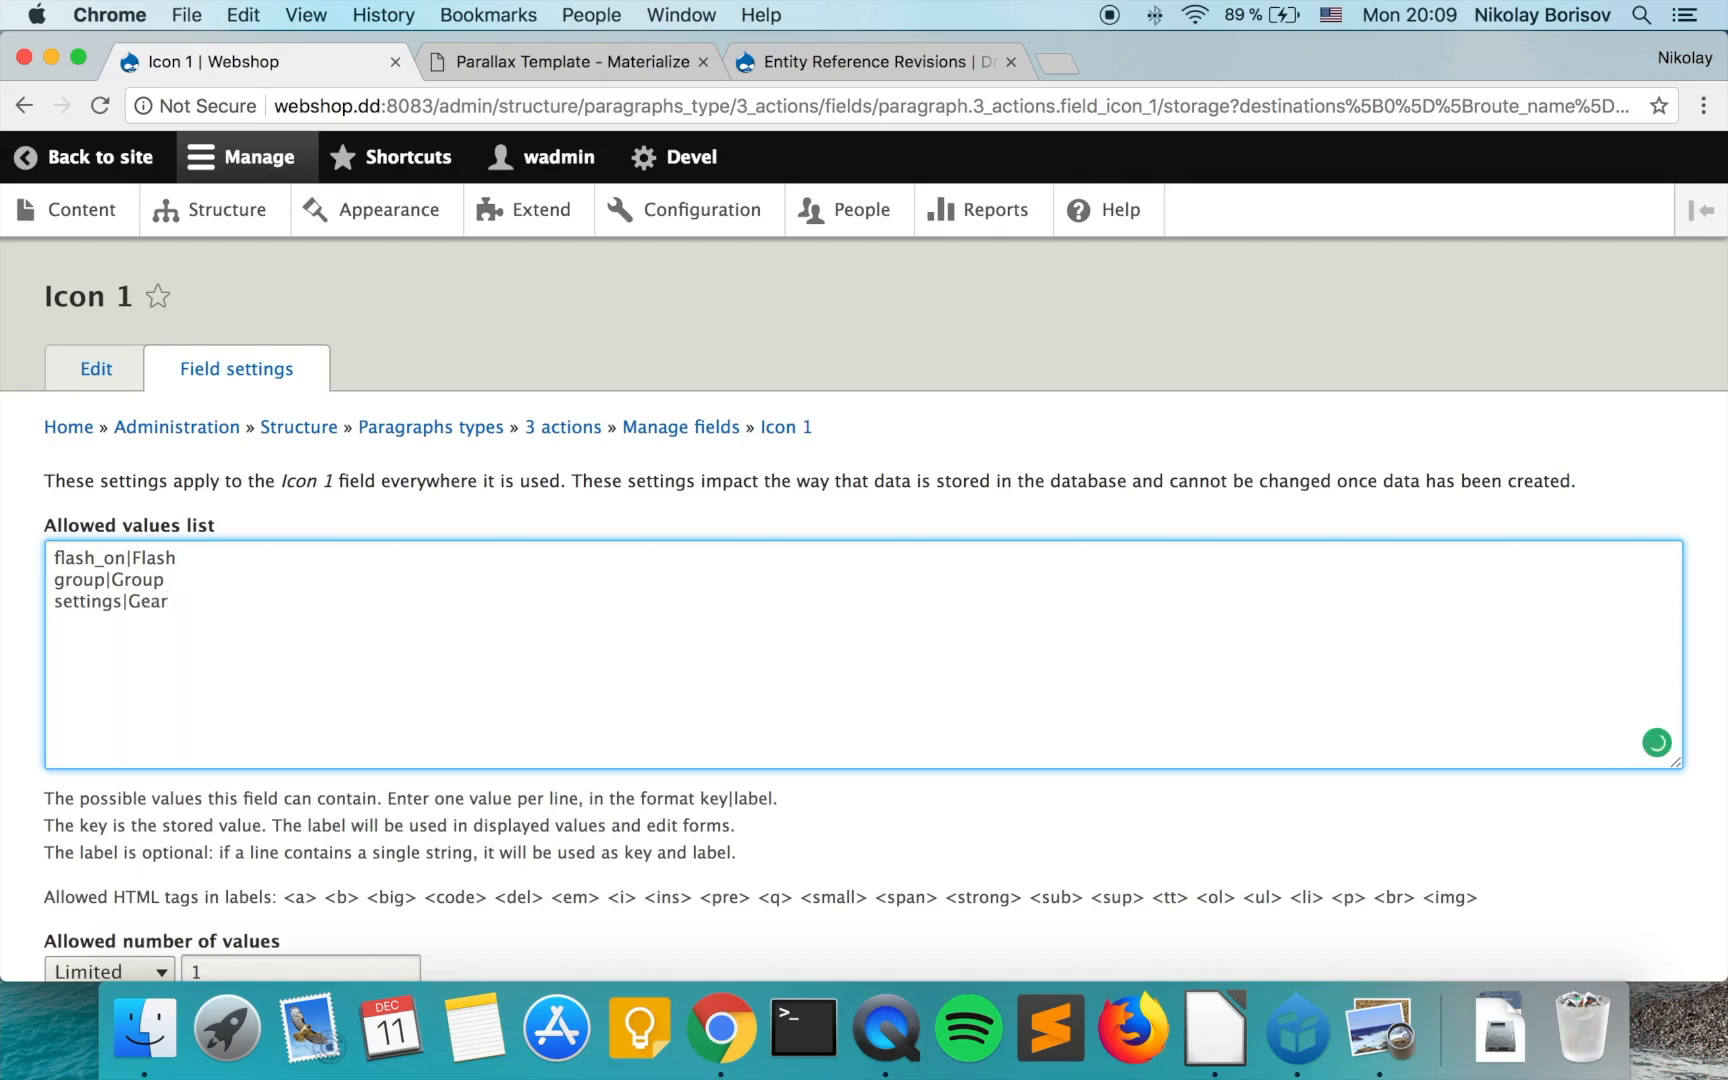
Save Icon 1's storage settings limited to 1 value, and save the field as optional with no default value.
scroll(366, 610, "down", 5)
left_click(156, 846)
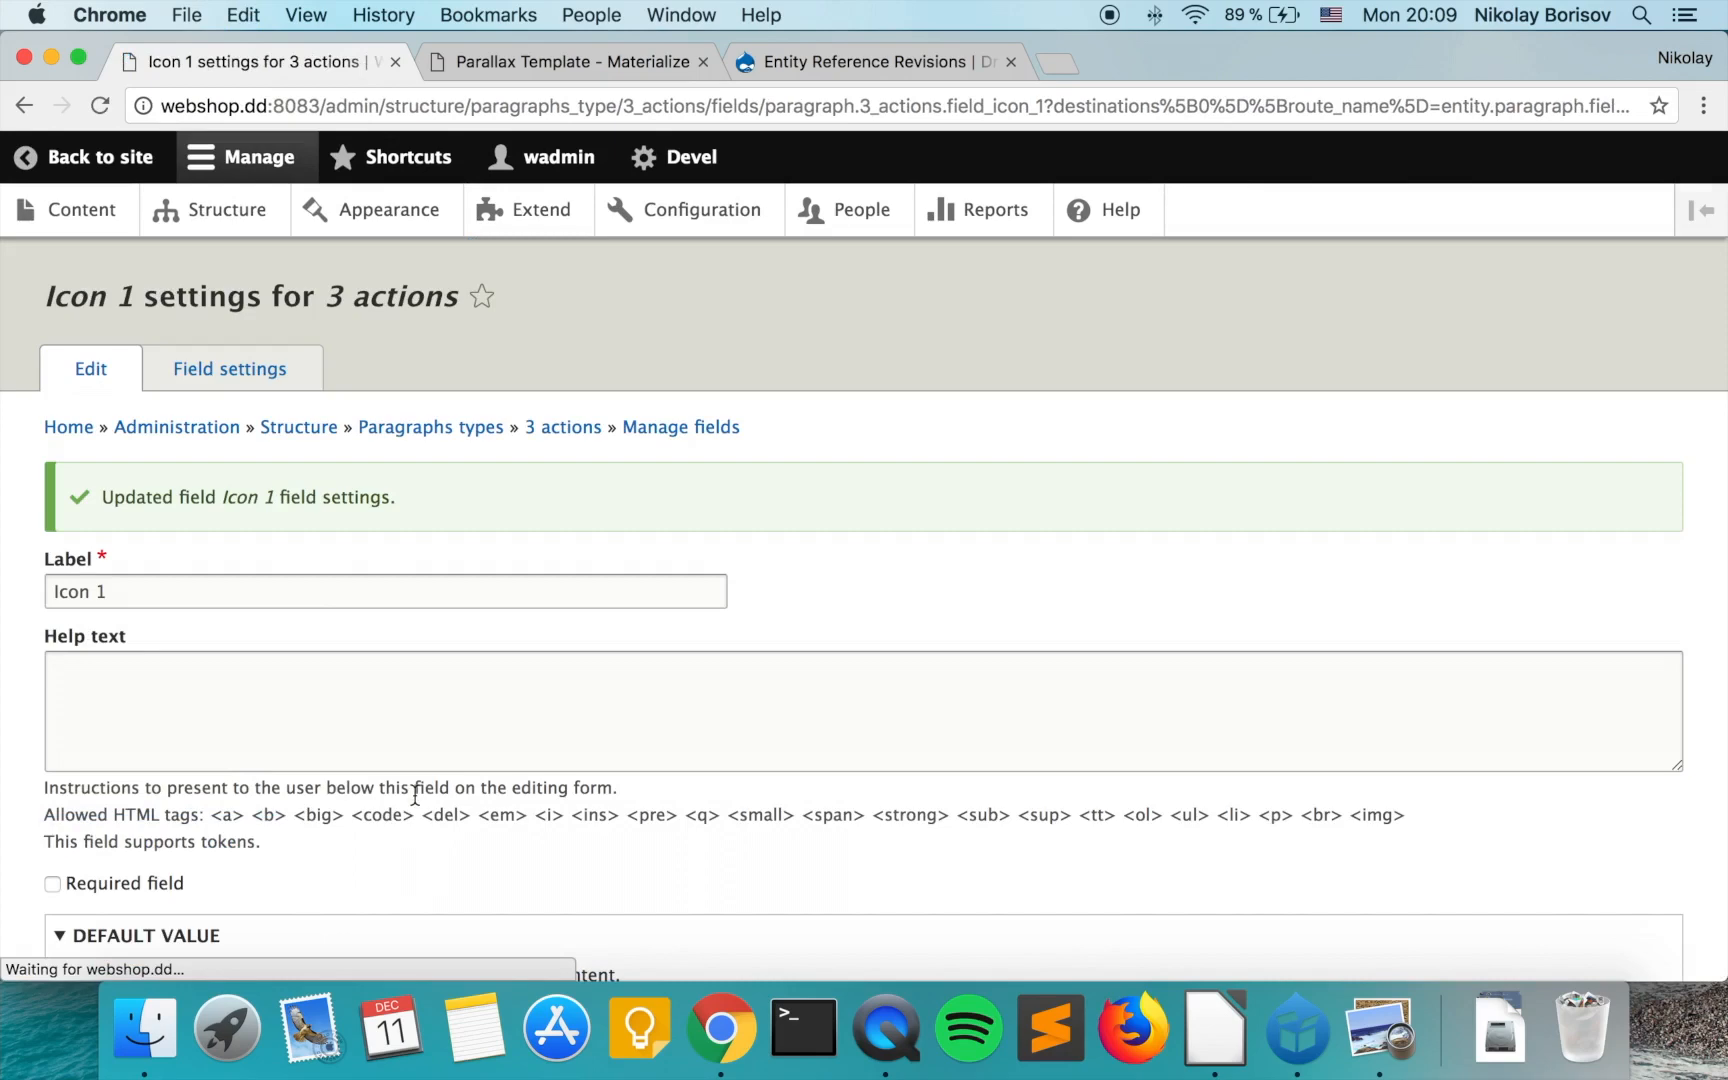
scroll(414, 795, "down", 3)
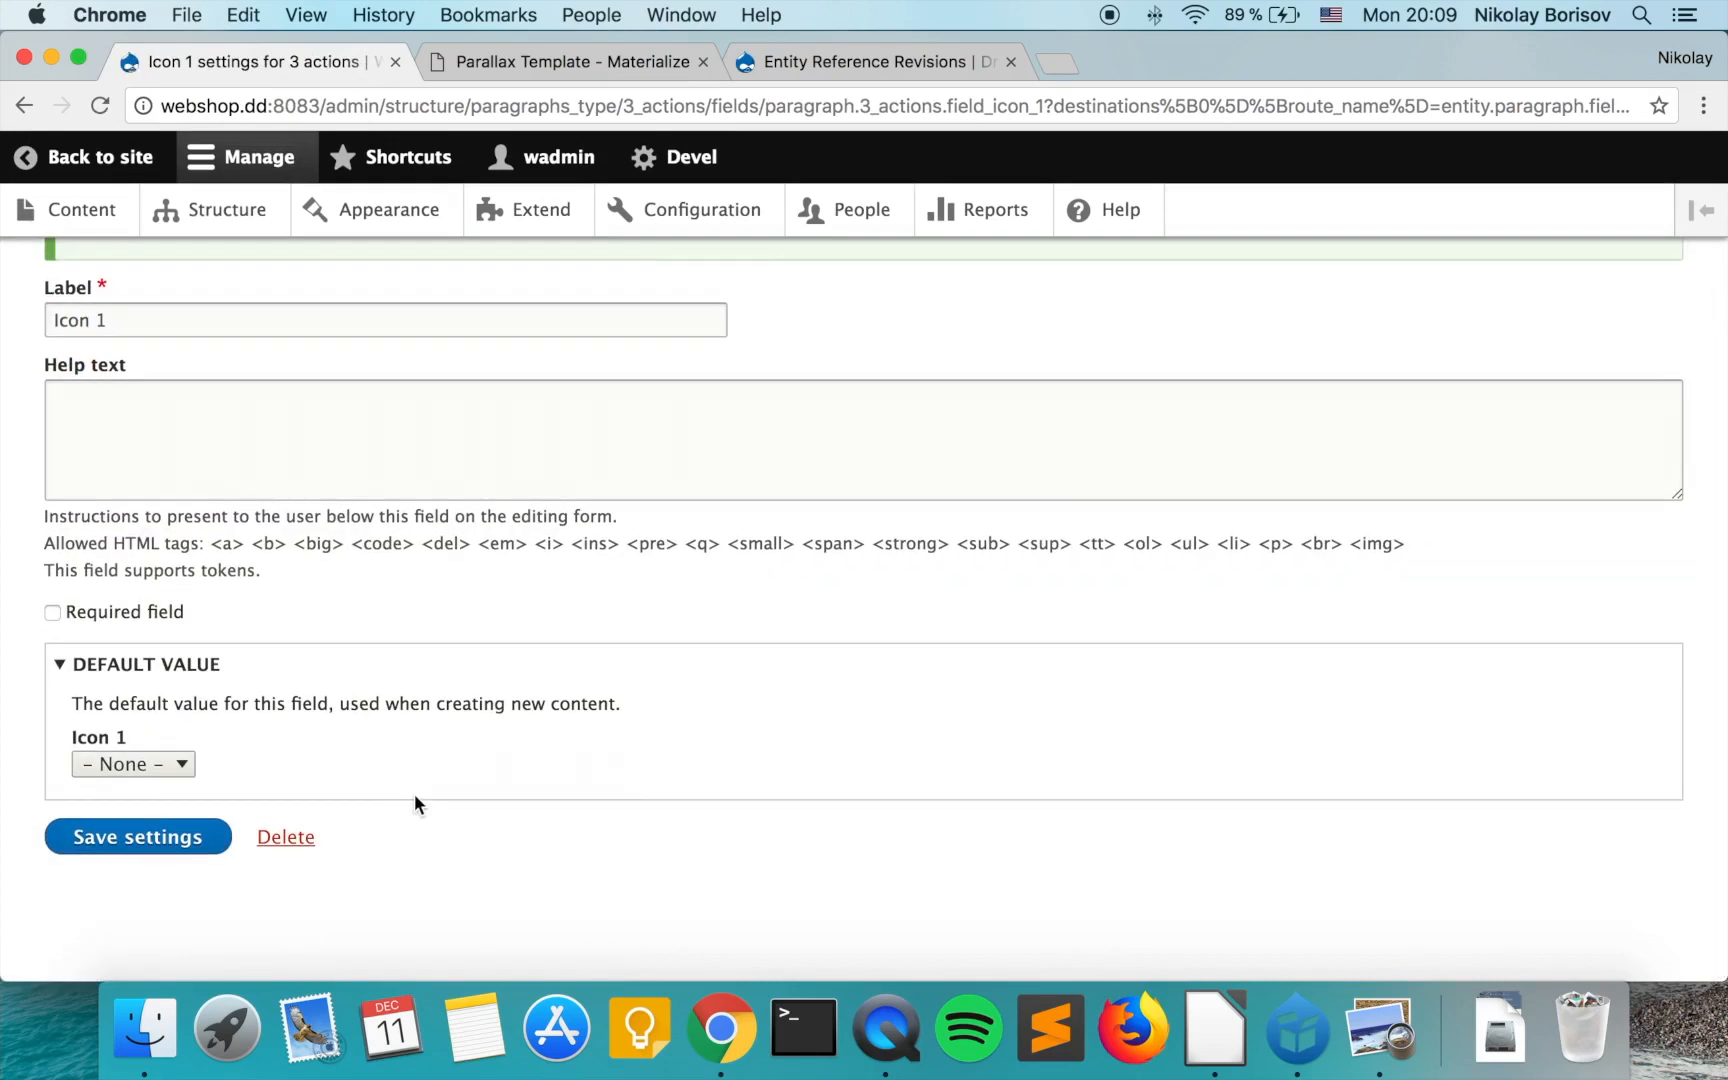
left_click(110, 850)
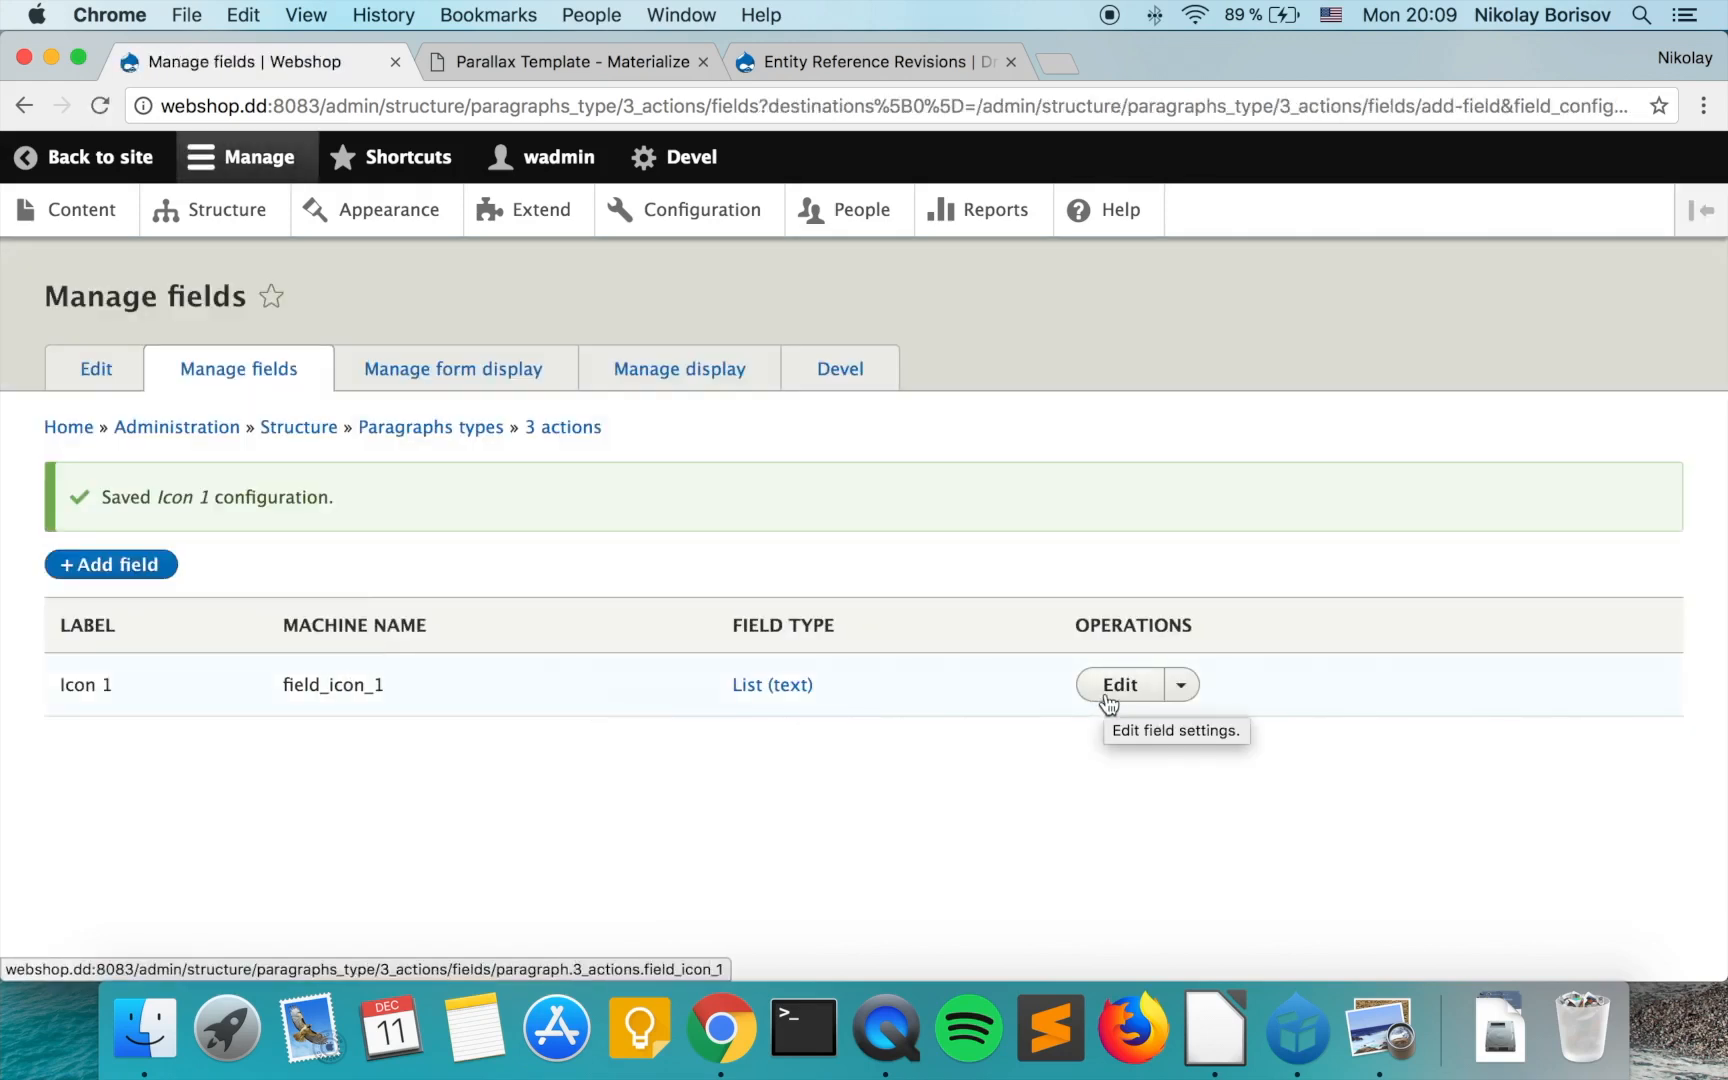
Reopen the storage settings of the Icon 1 field and copy its complete allowed values list.
left_click(1182, 687)
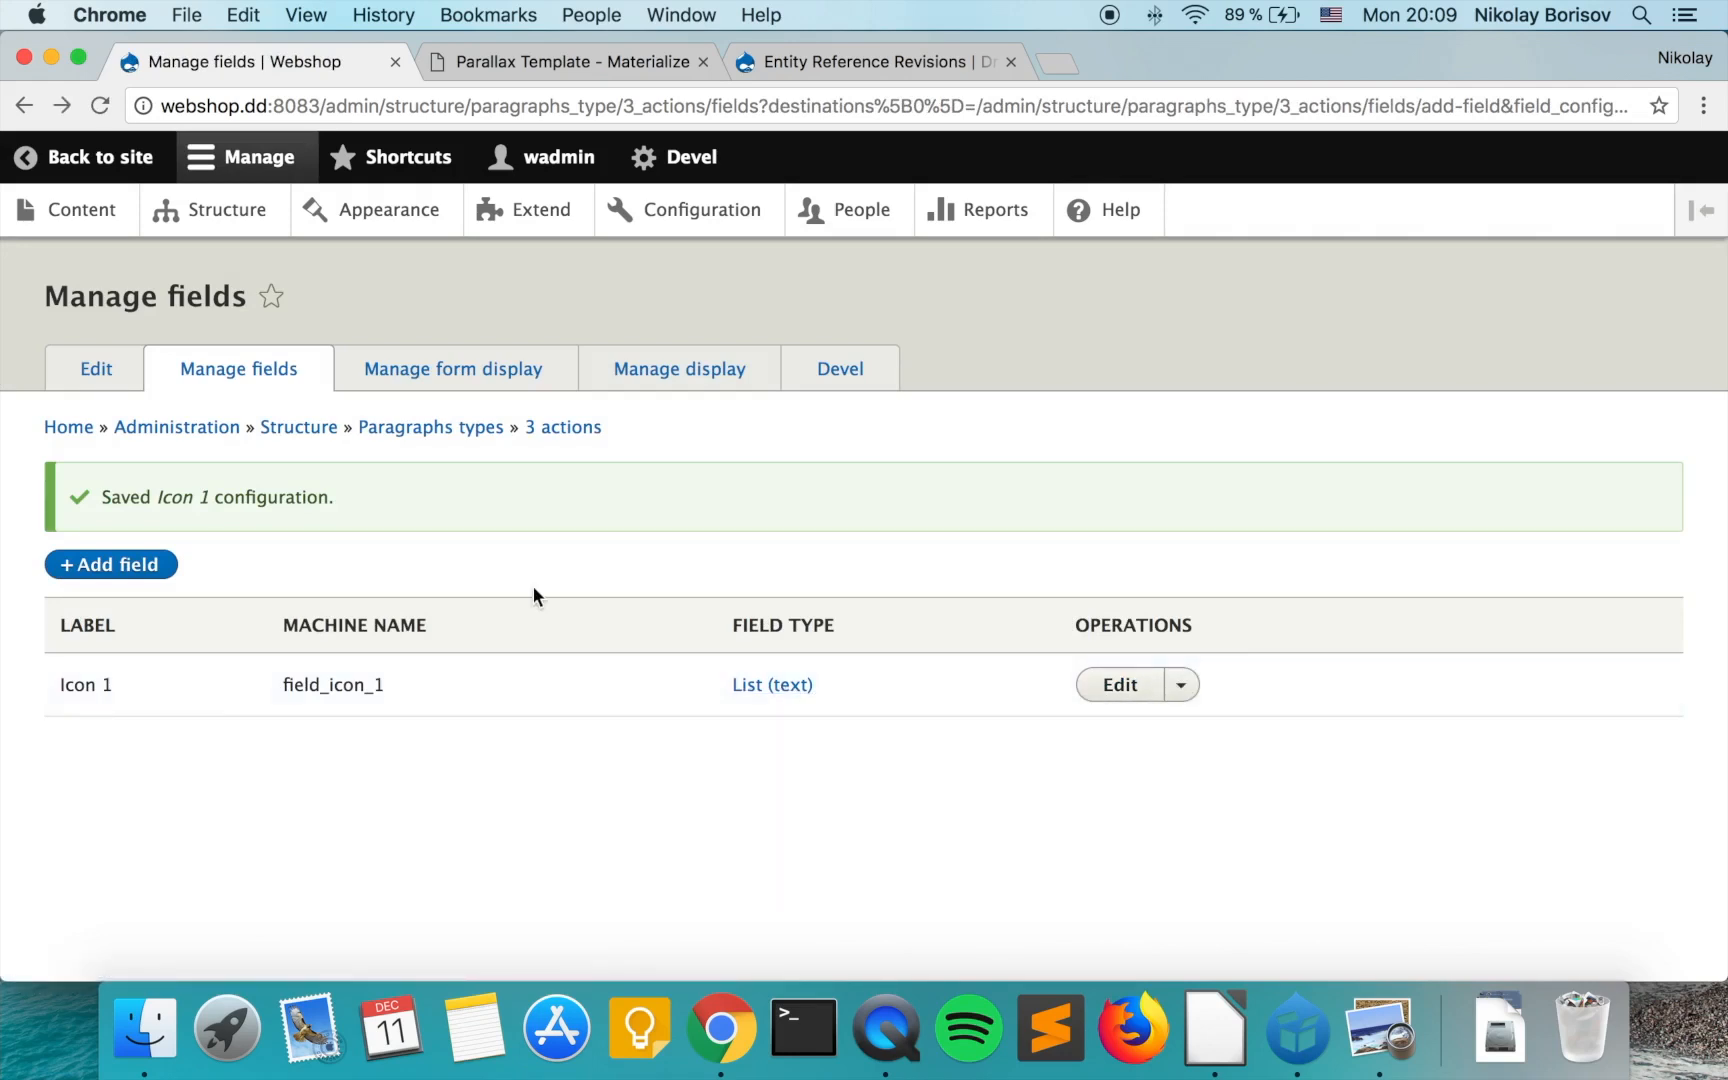
left_click(1143, 684)
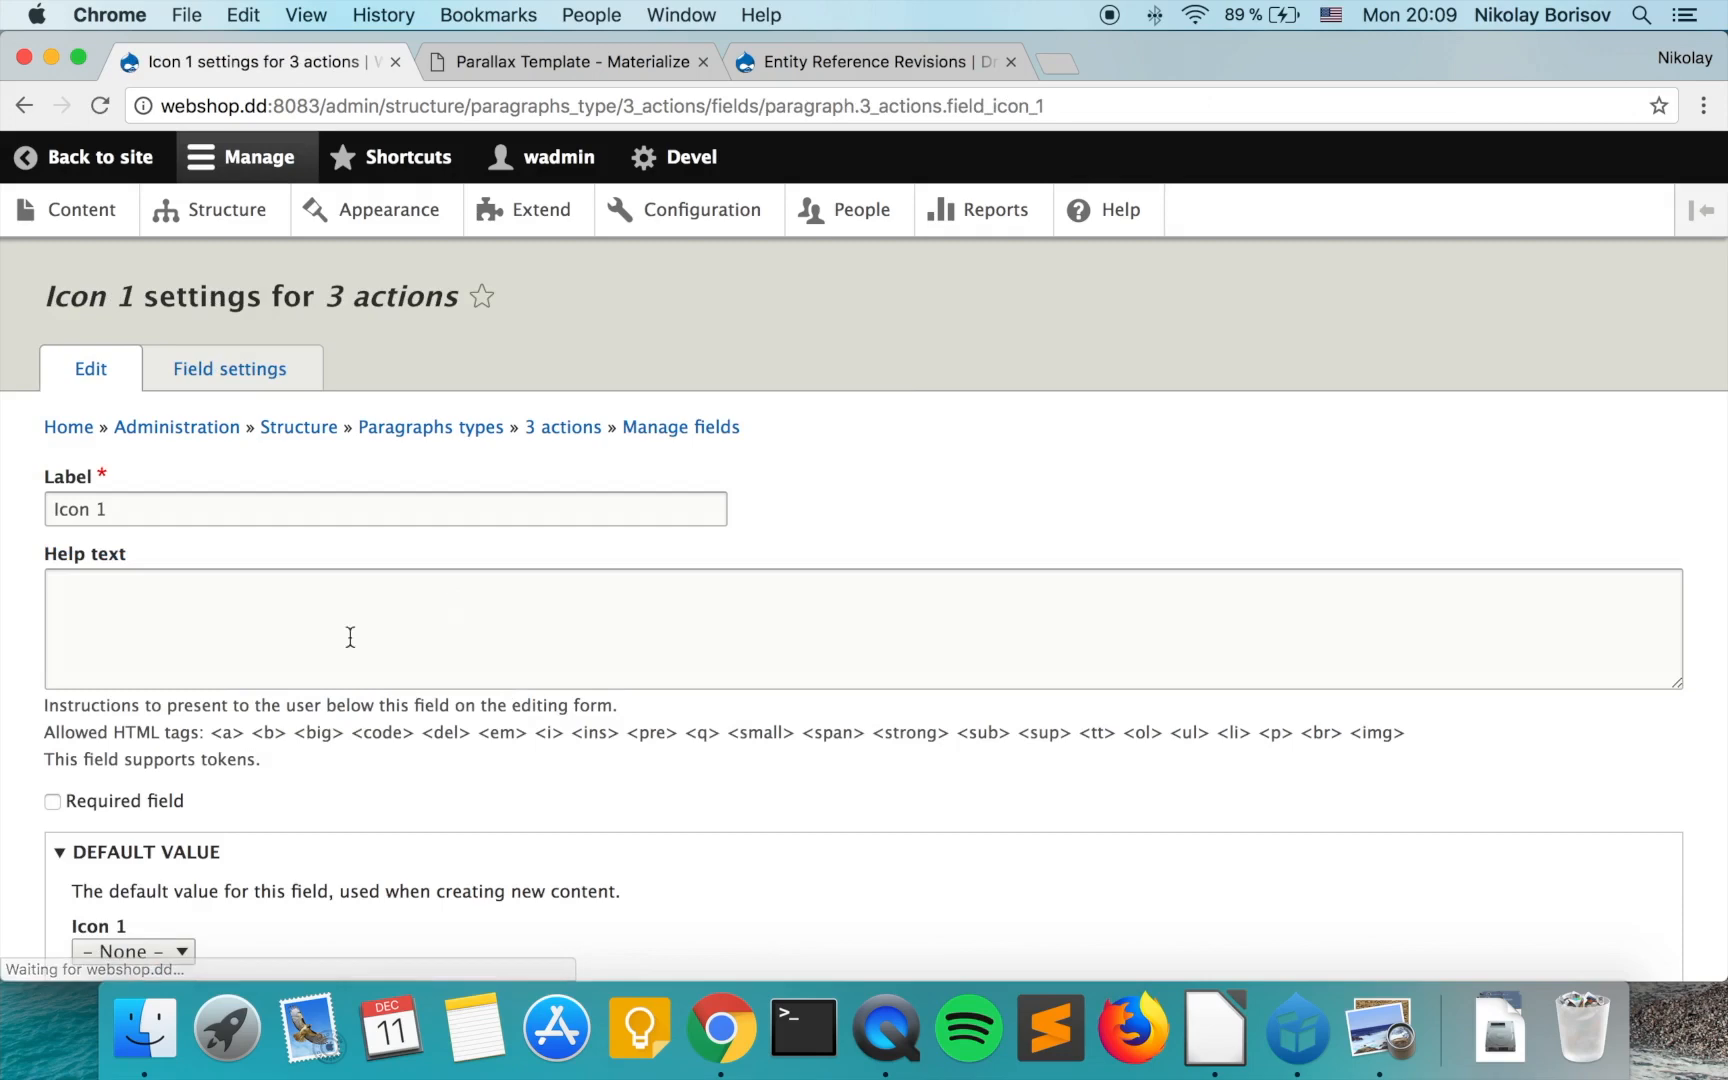
scroll(350, 640, "down", 2)
scroll(260, 550, "up", 3)
left_click(240, 370)
left_click(186, 596)
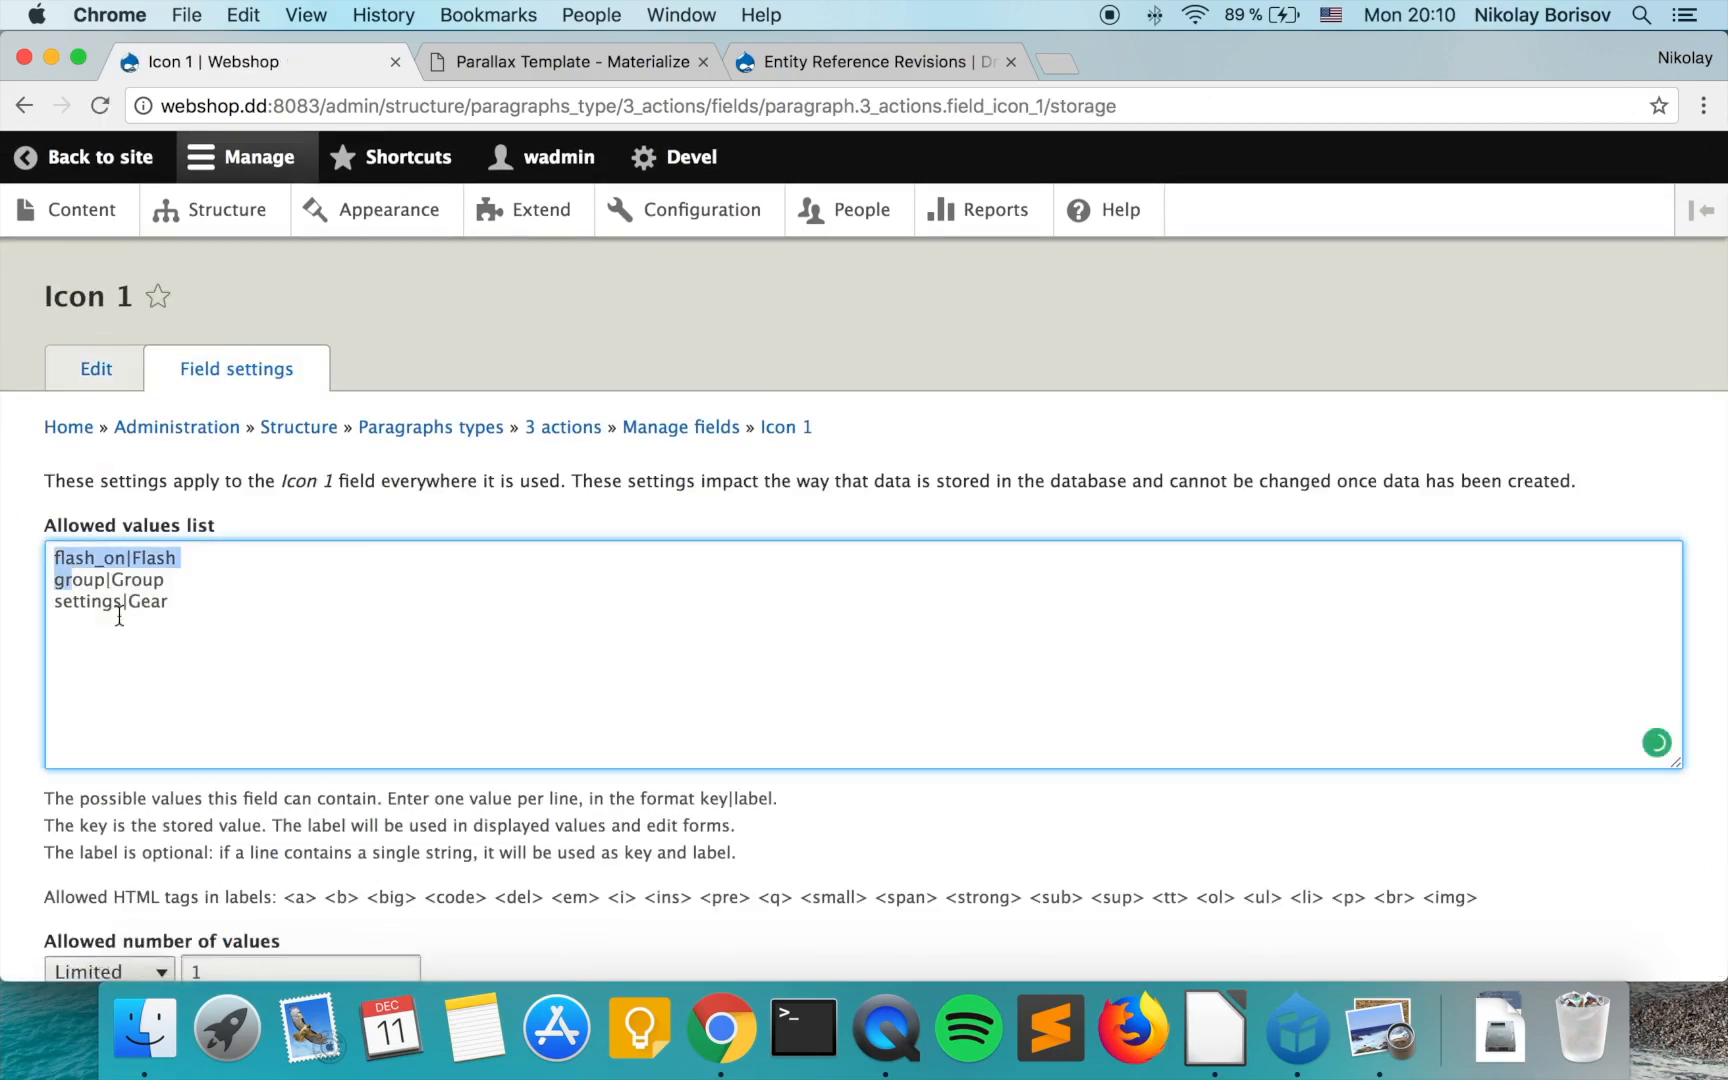
key("super+a")
key("super+c")
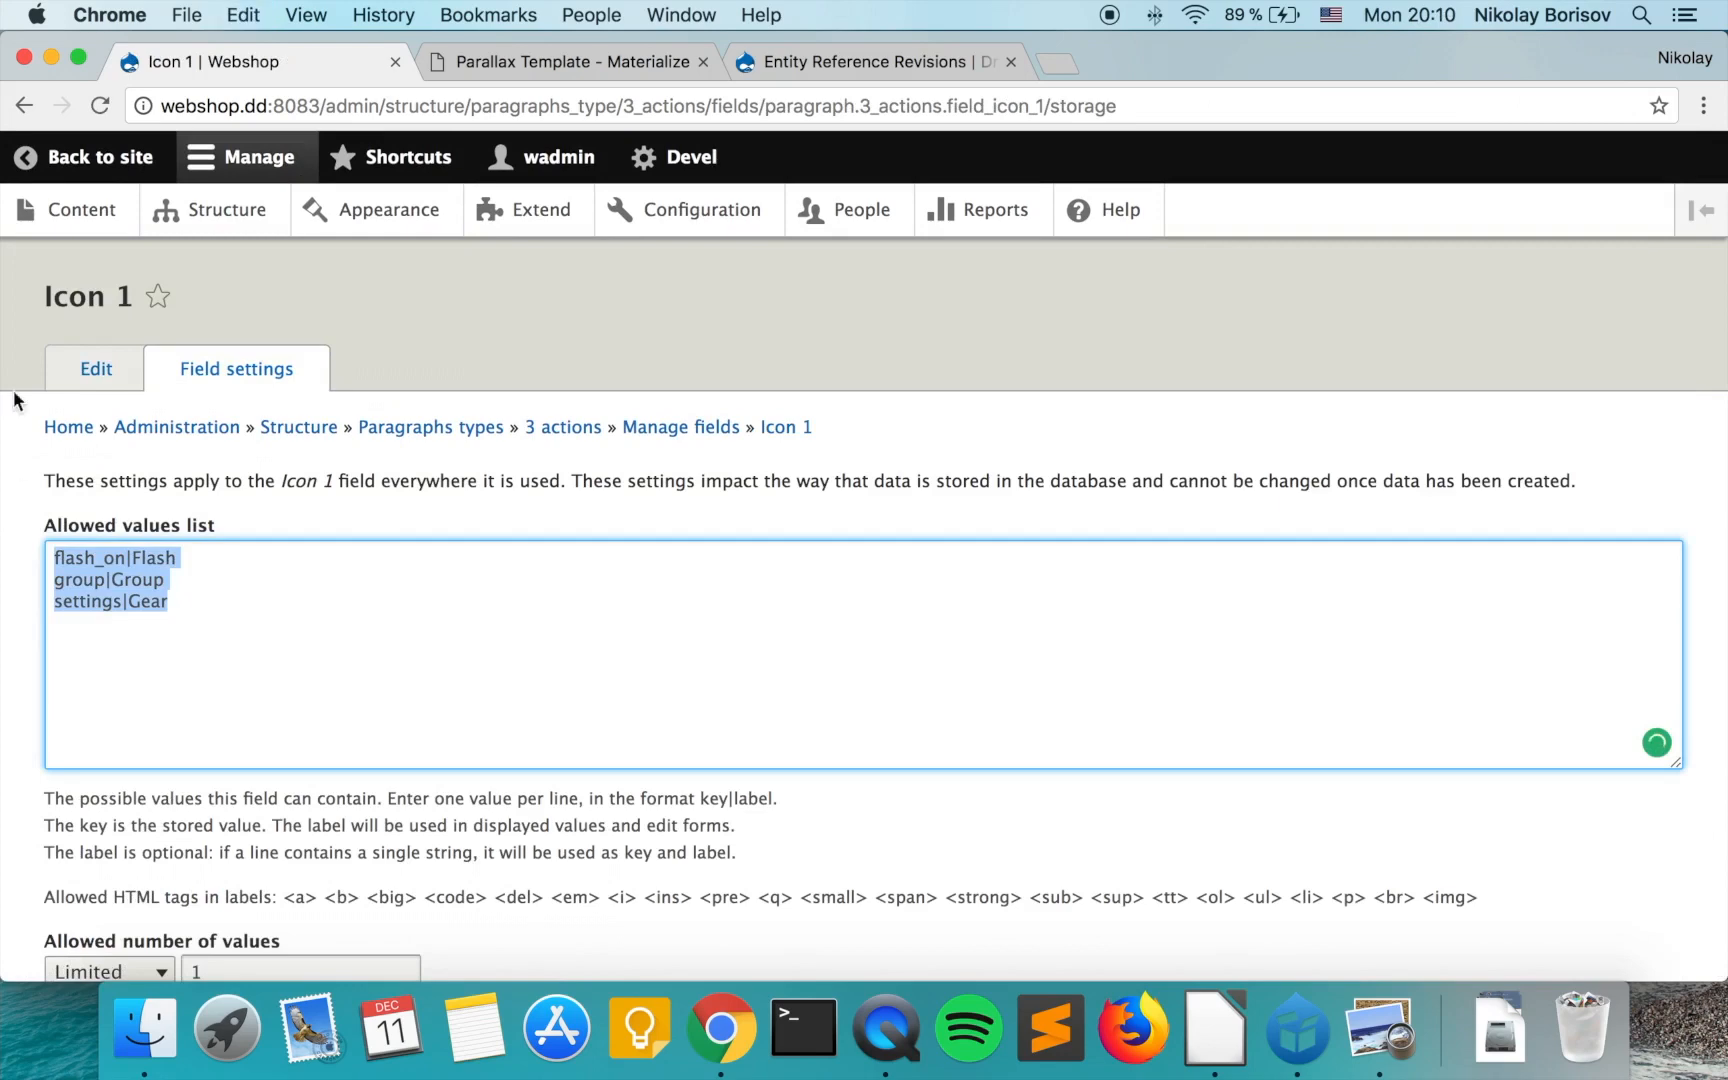
Return to the 3 actions field list and start a new List (text) field labelled Icon 2.
left_click(25, 106)
left_click(27, 110)
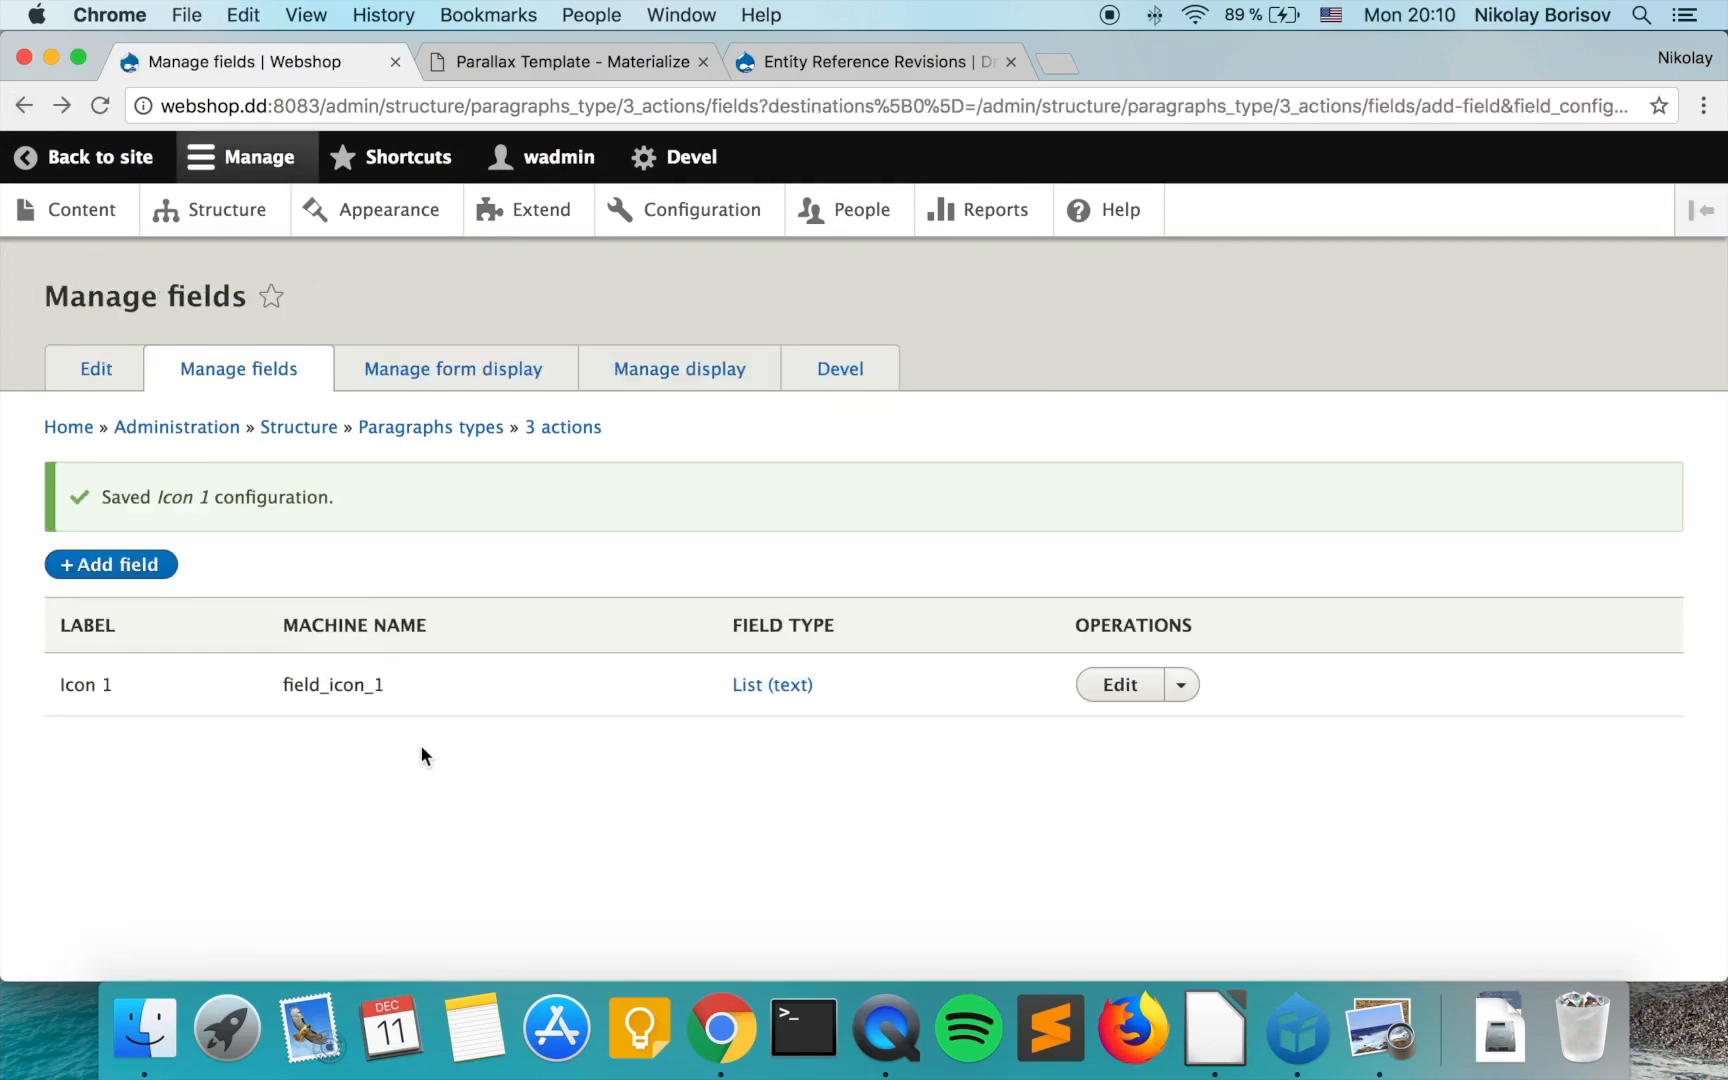
left_click(140, 566)
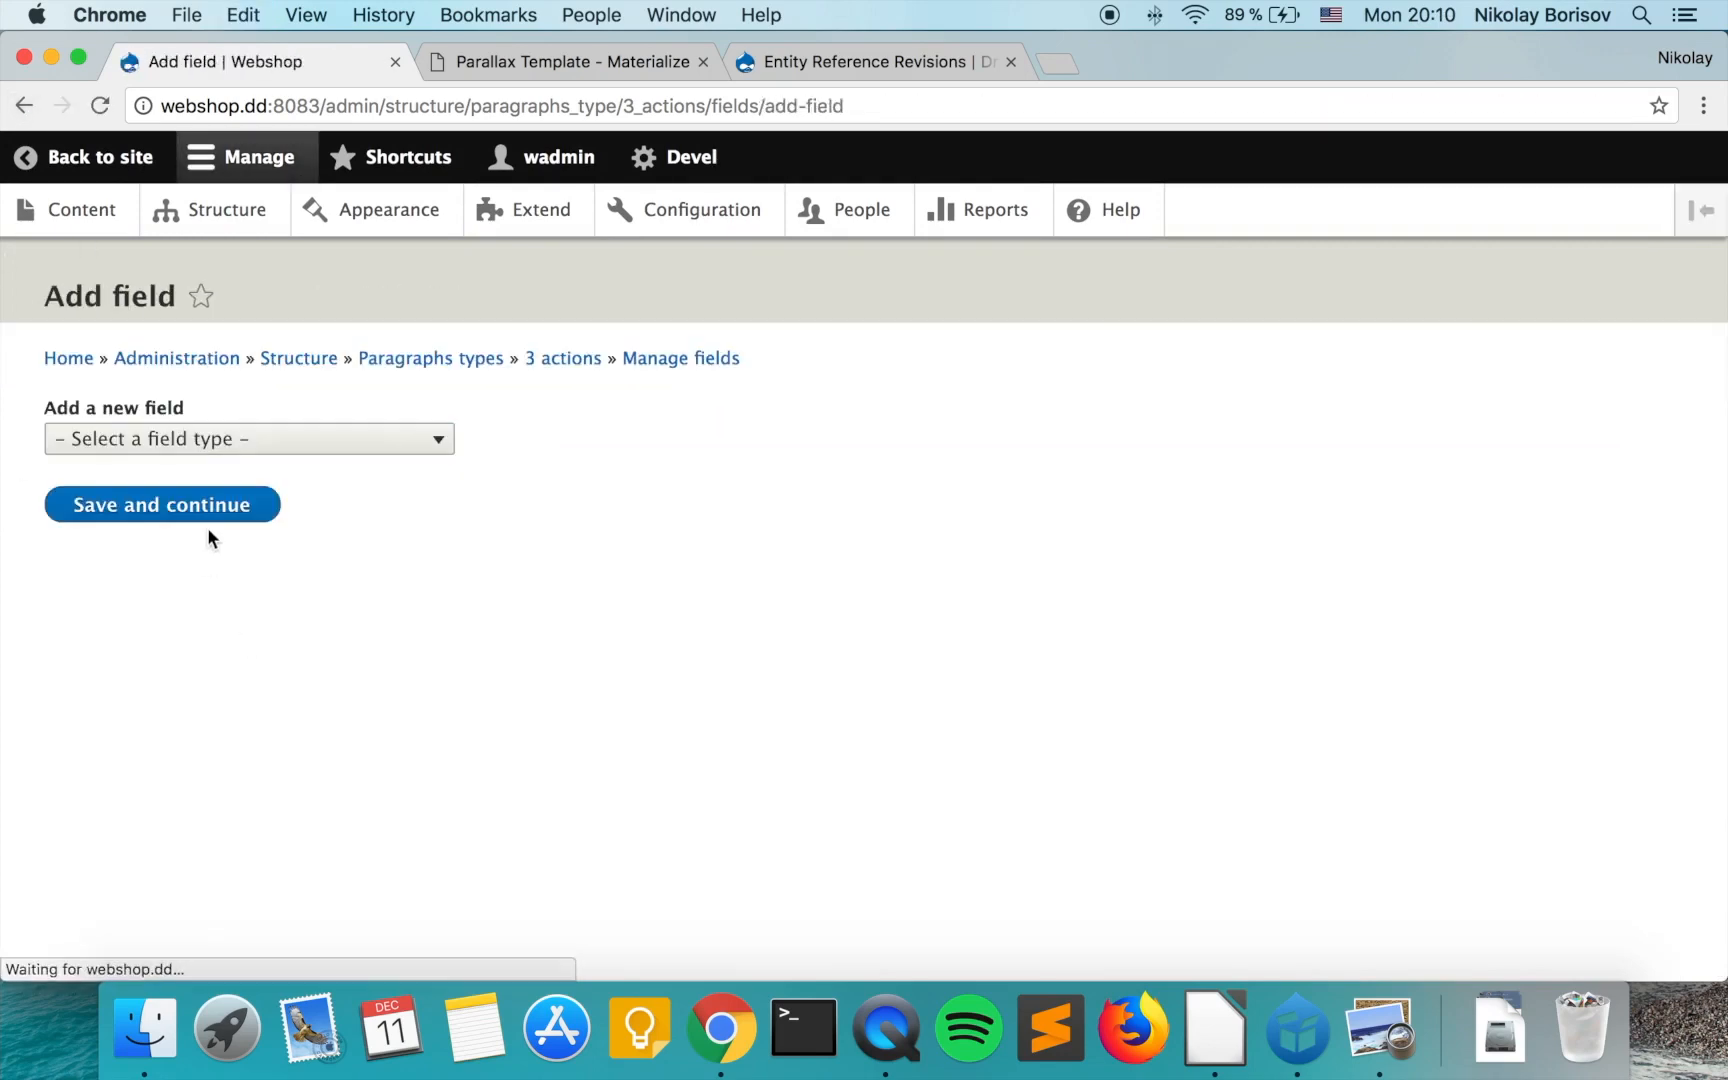
left_click(162, 444)
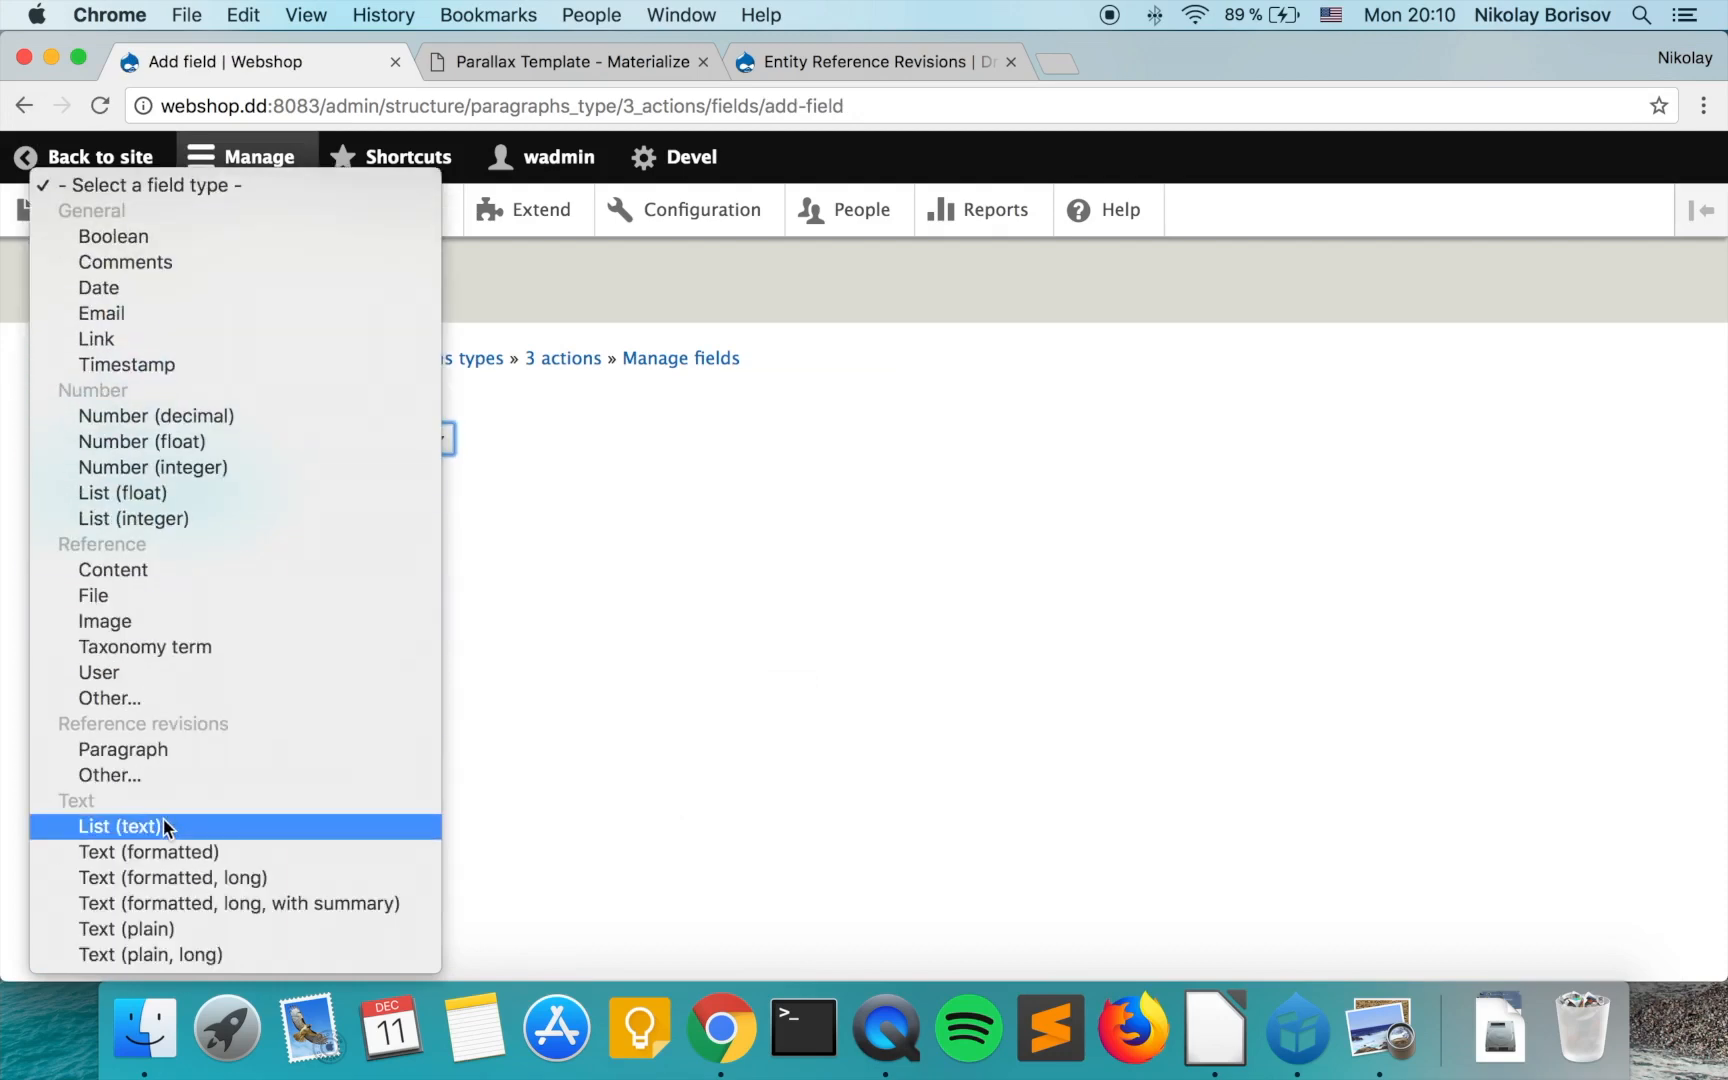
left_click(174, 826)
left_click(158, 522)
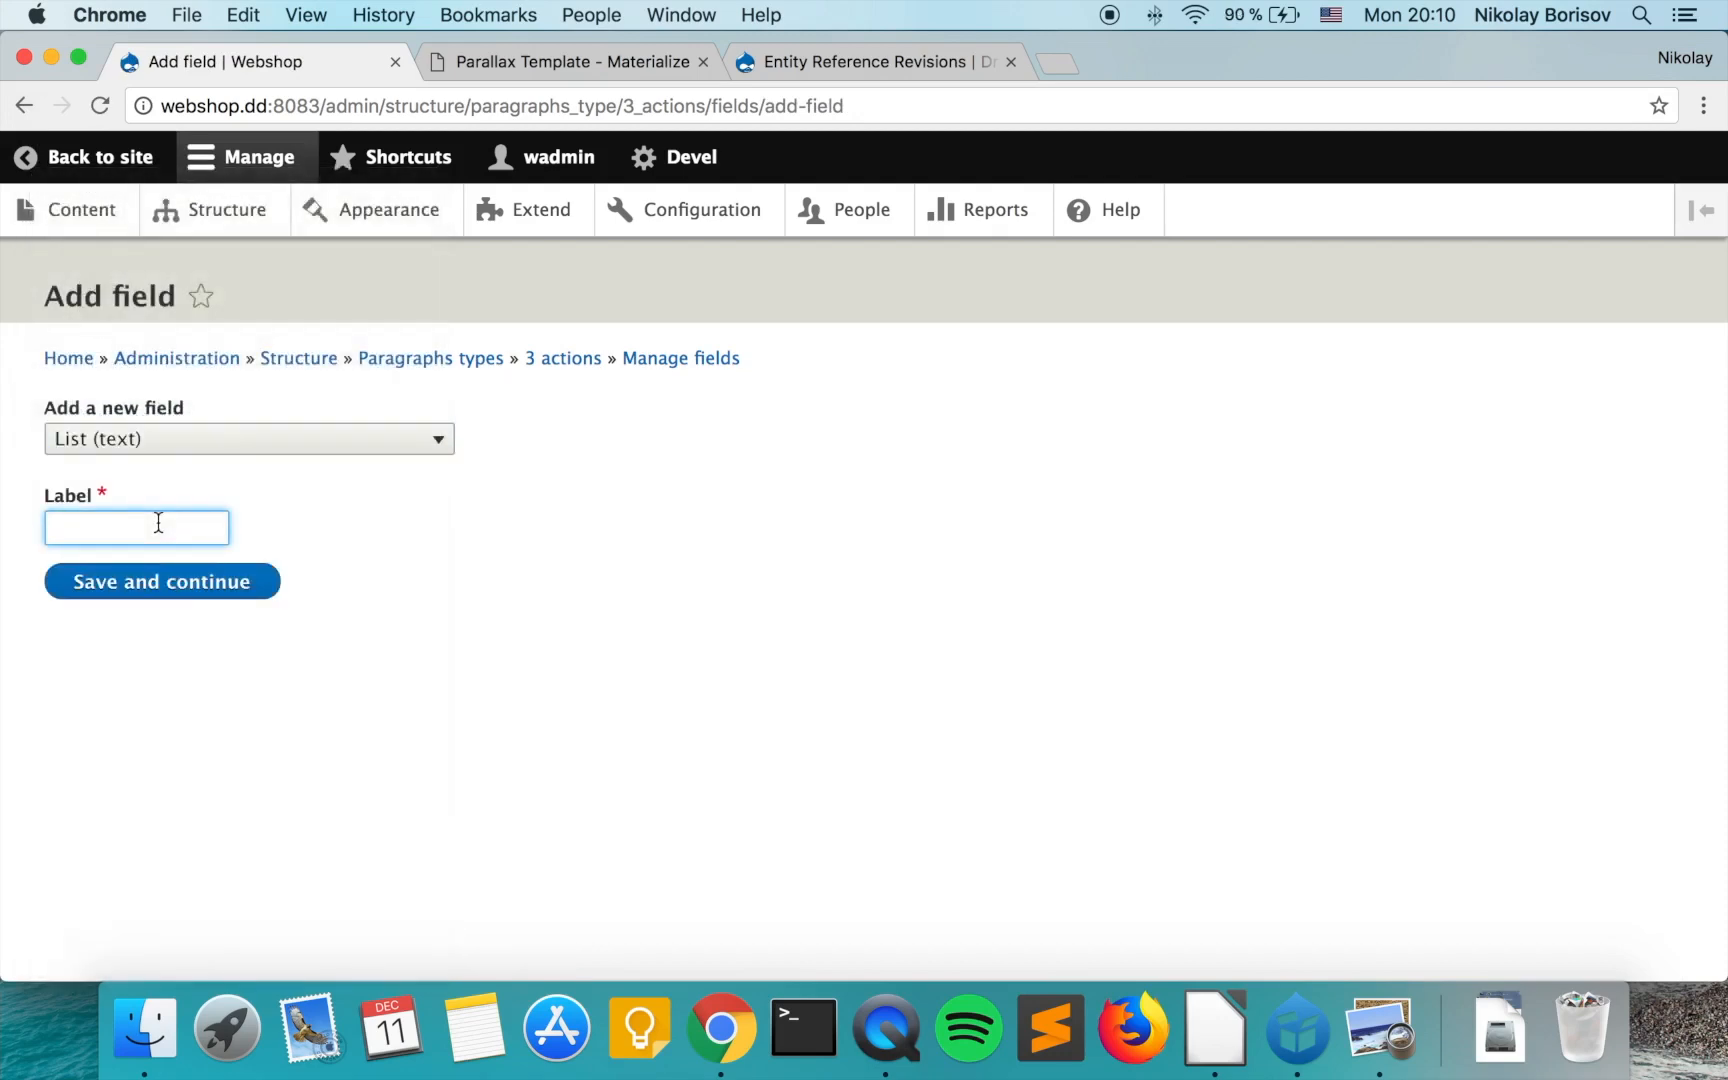
type("Icon 2")
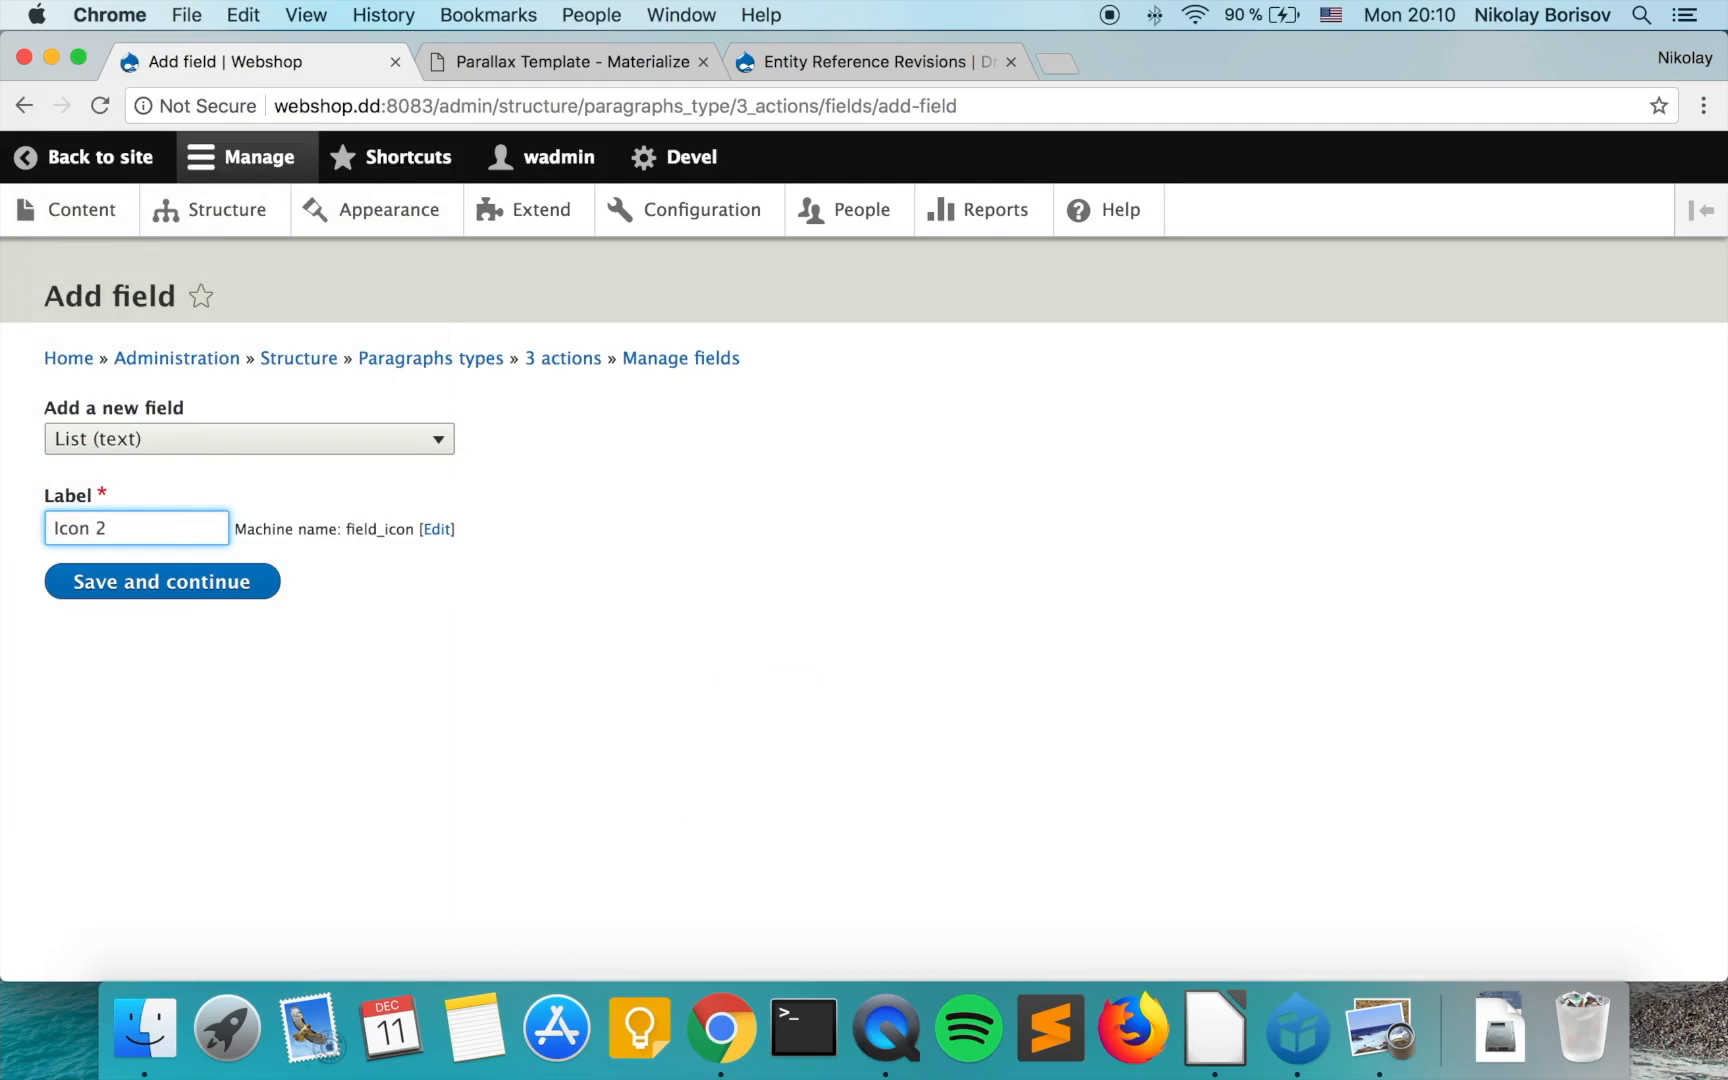
Paste flash_on|Flash, group|Group and settings|Gear as Icon 2's allowed values, and save the field as optional with a limit of 1 value.
left_click(316, 683)
key("super+v")
scroll(316, 683, "down", 4)
left_click(170, 836)
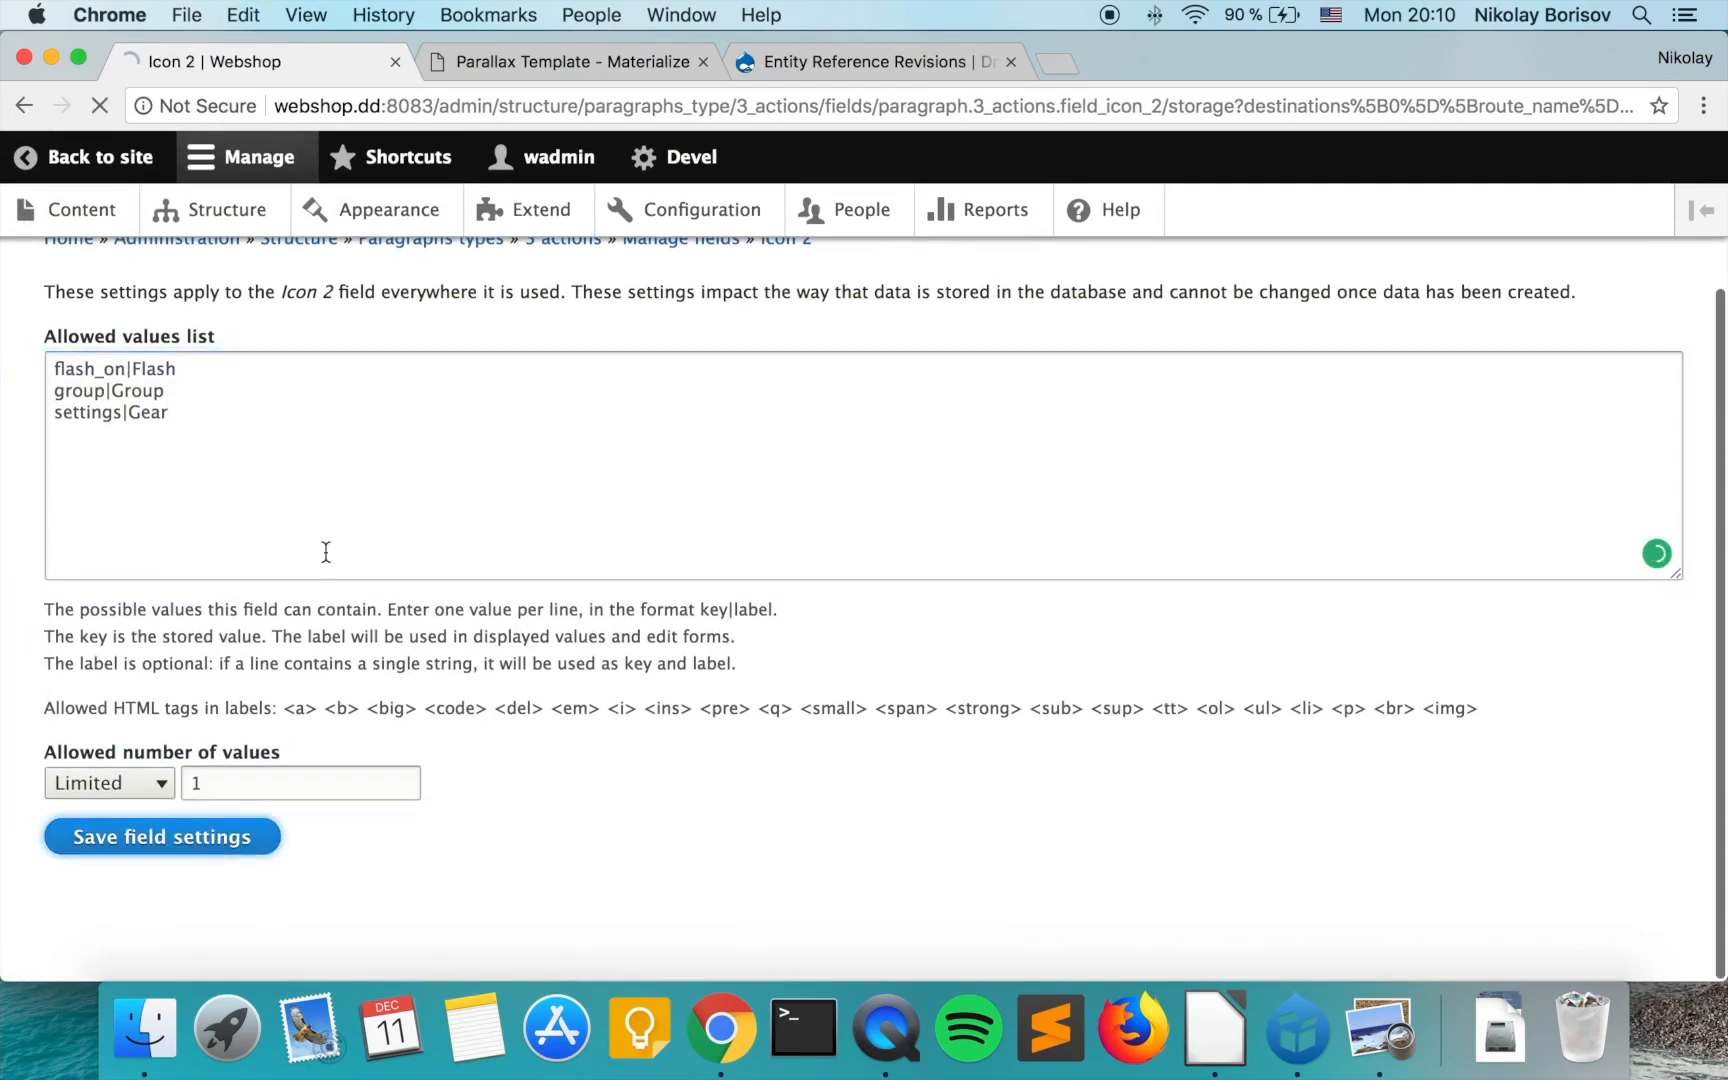
scroll(270, 621, "down", 5)
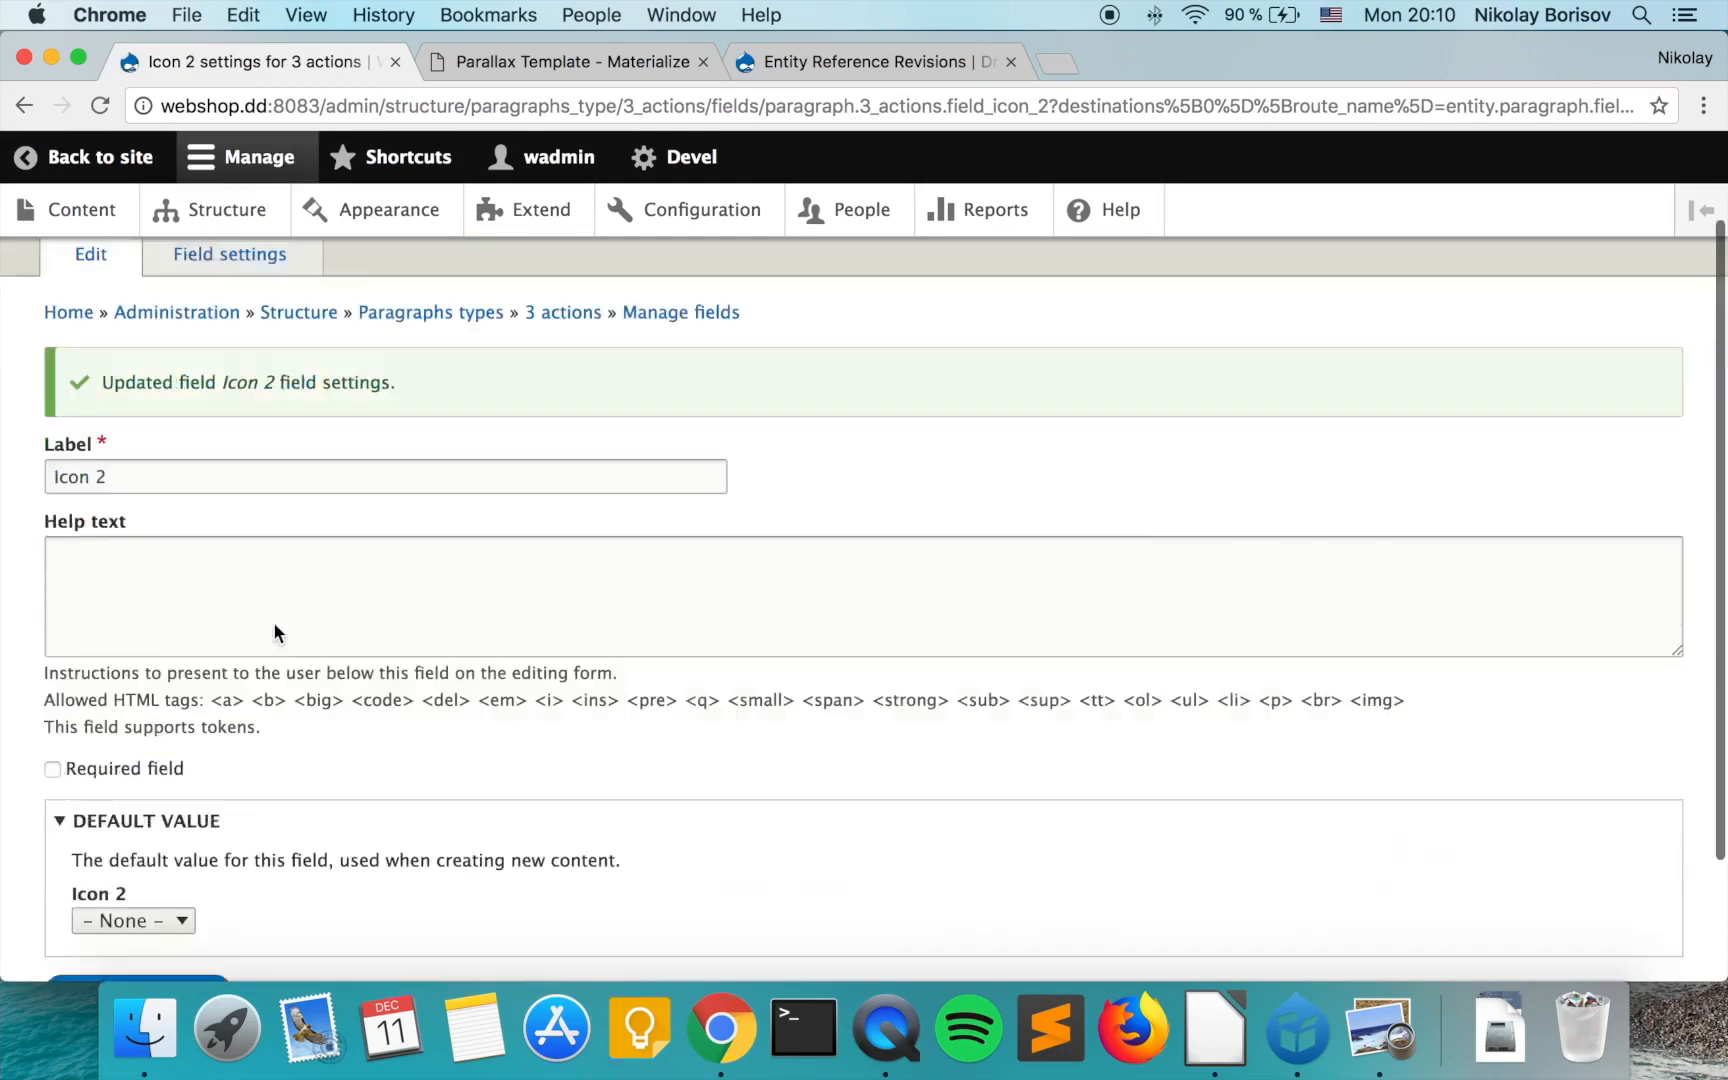
left_click(190, 836)
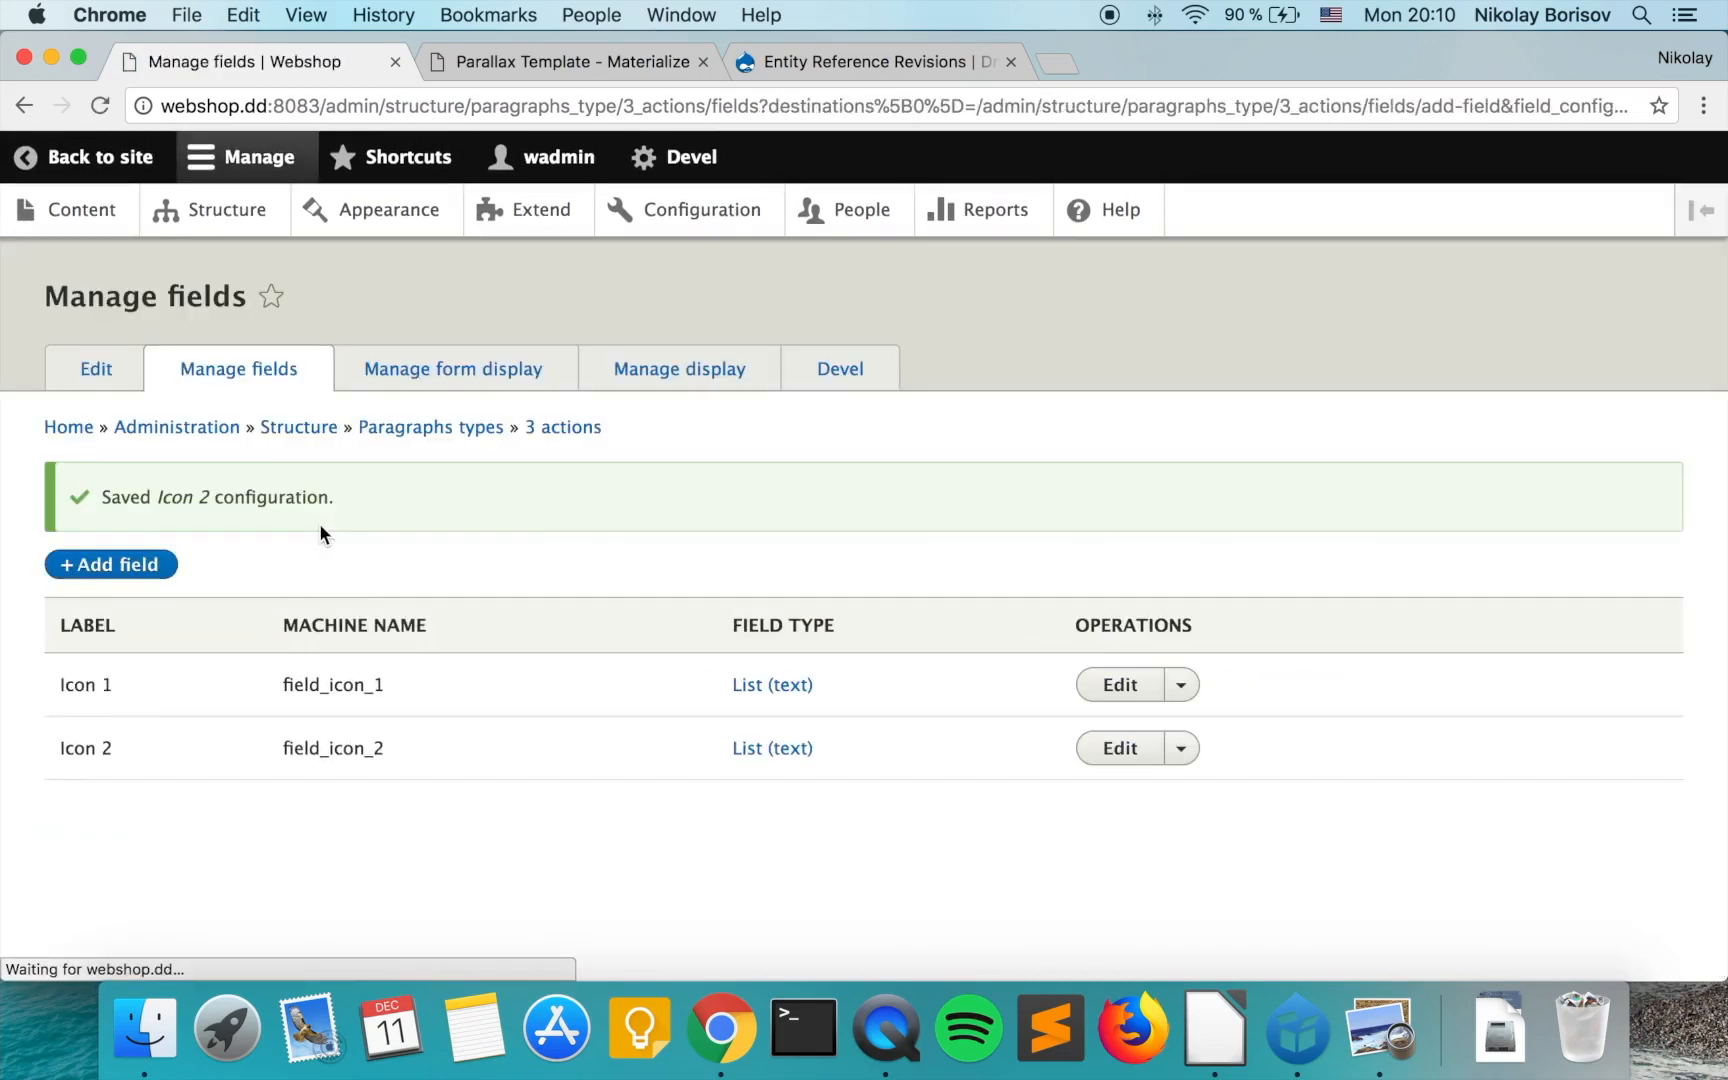
Create another List (text) field labelled Icon 3 in the 3 actions paragraph type.
left_click(157, 570)
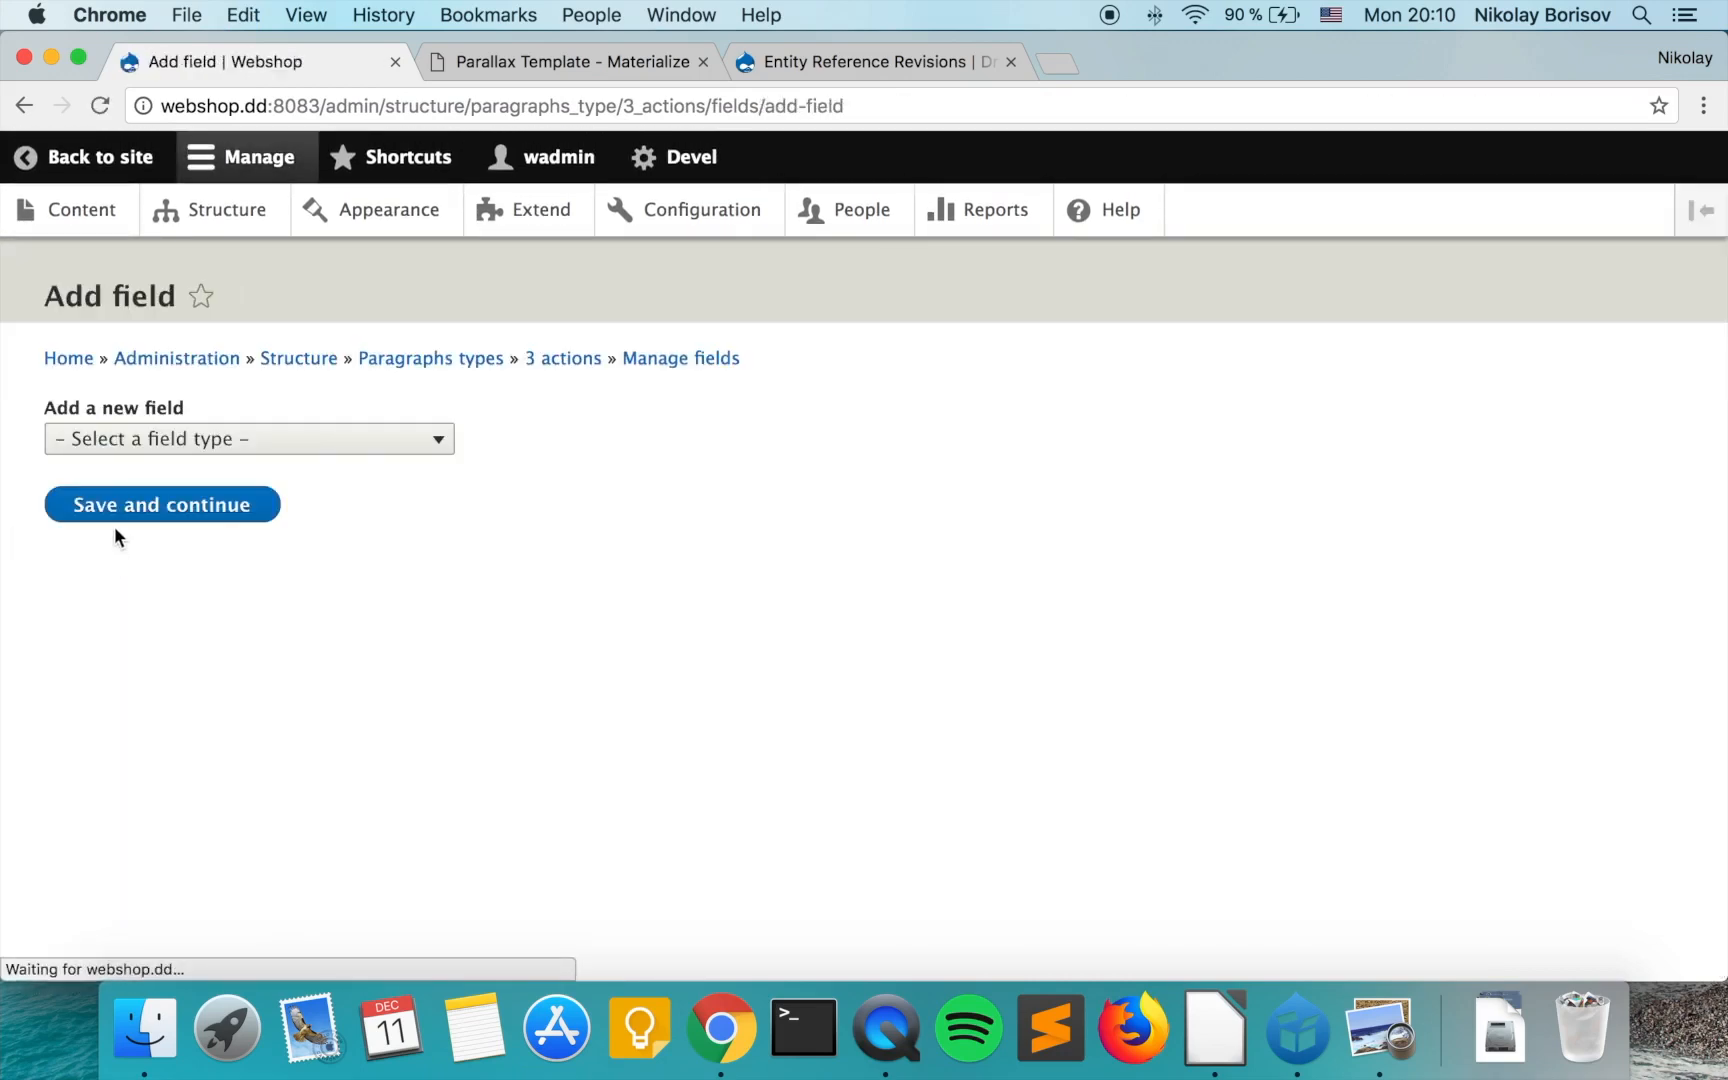
left_click(157, 445)
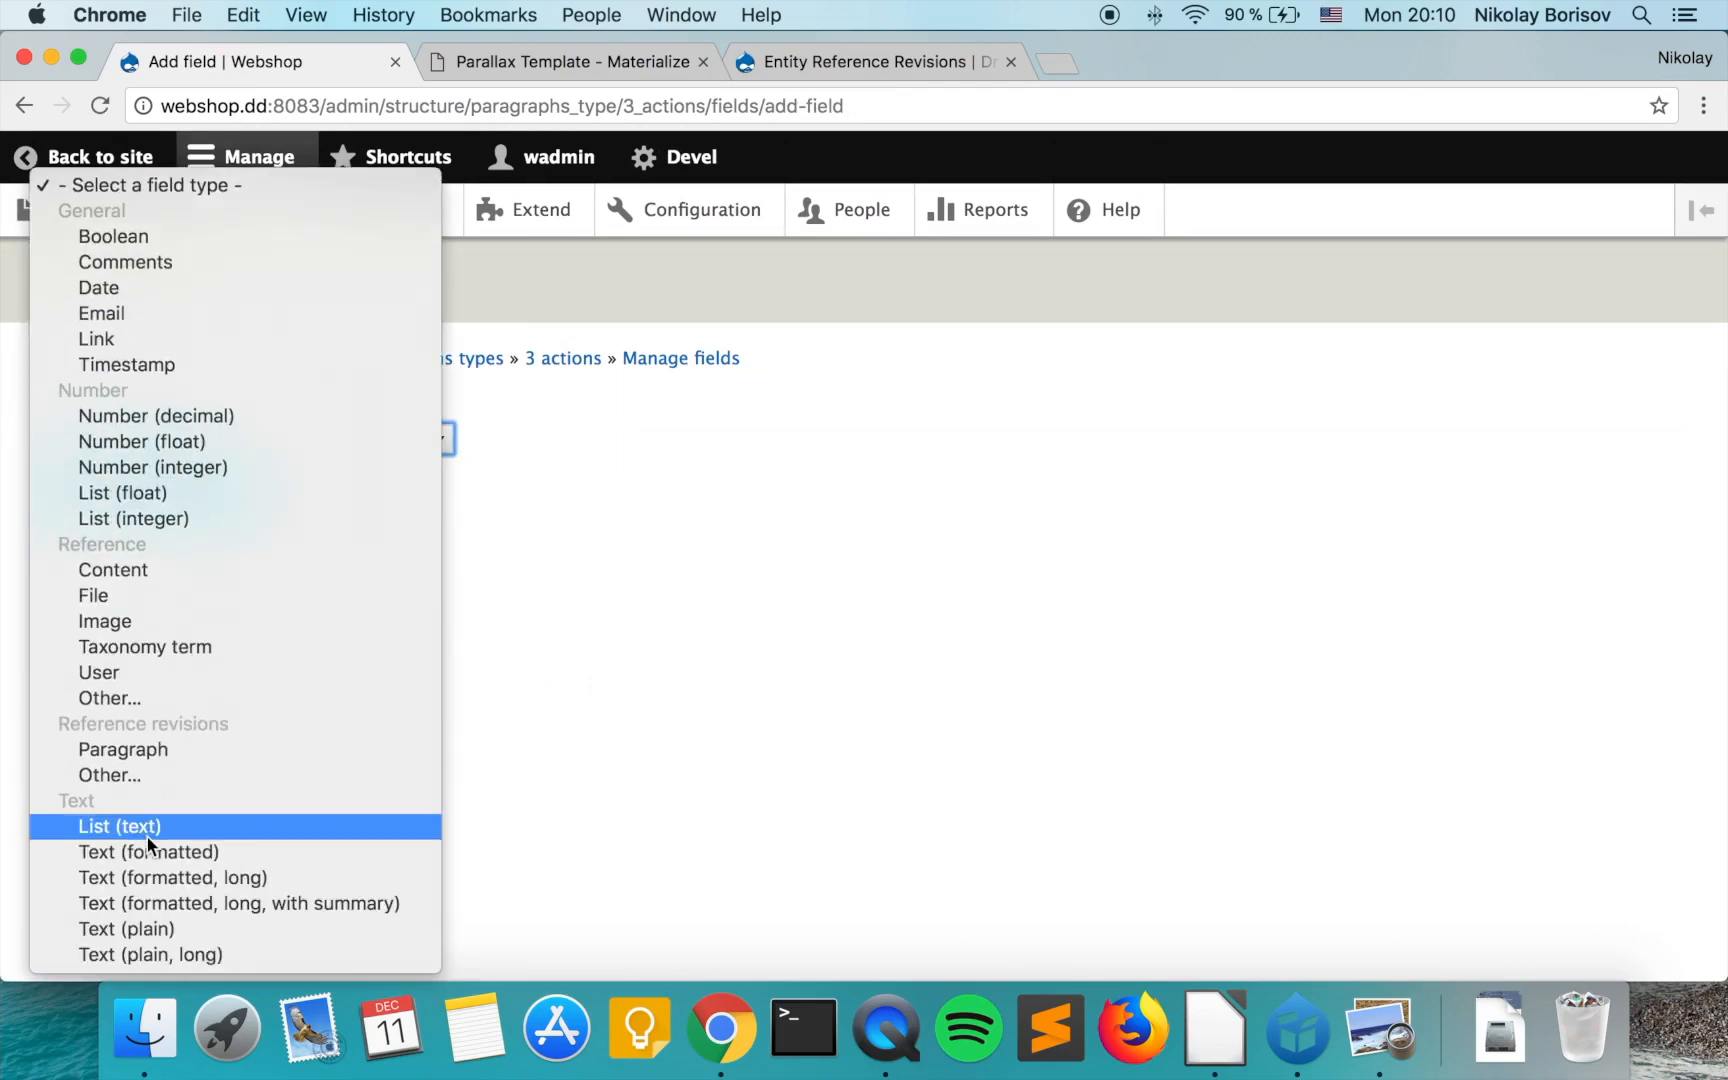
left_click(147, 837)
left_click(222, 533)
type("Icon 3")
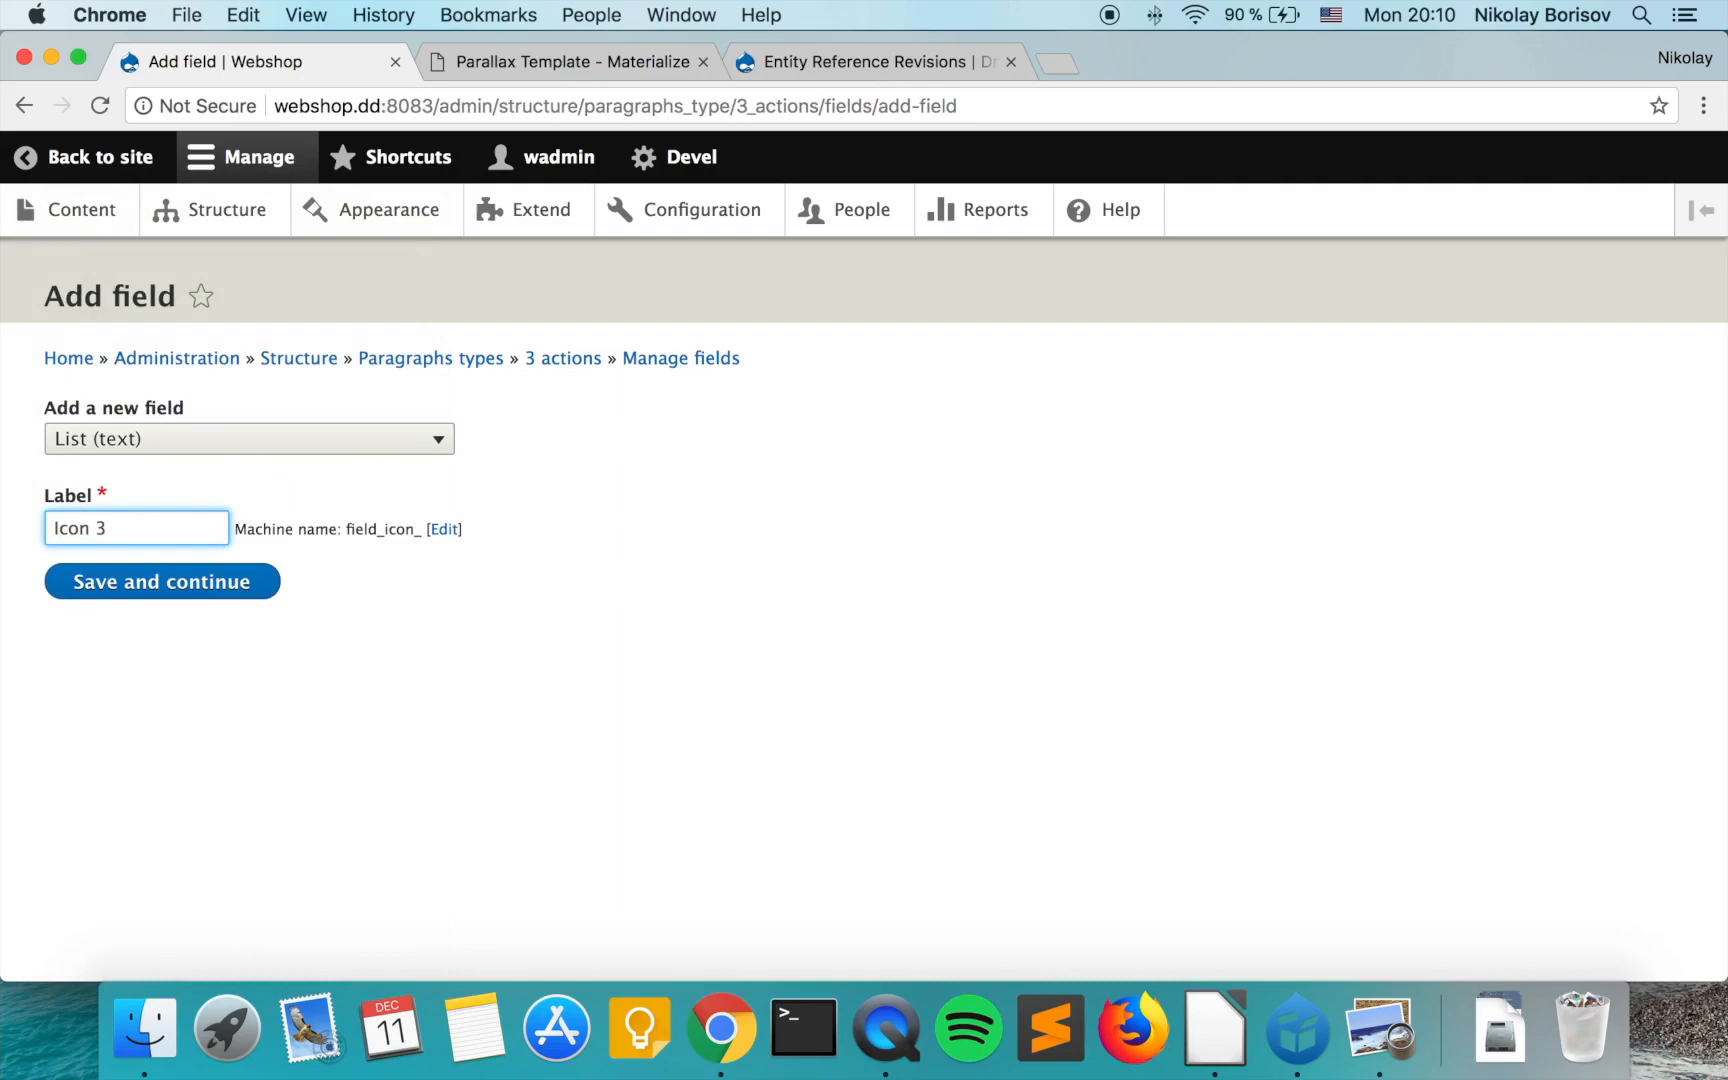
left_click(198, 585)
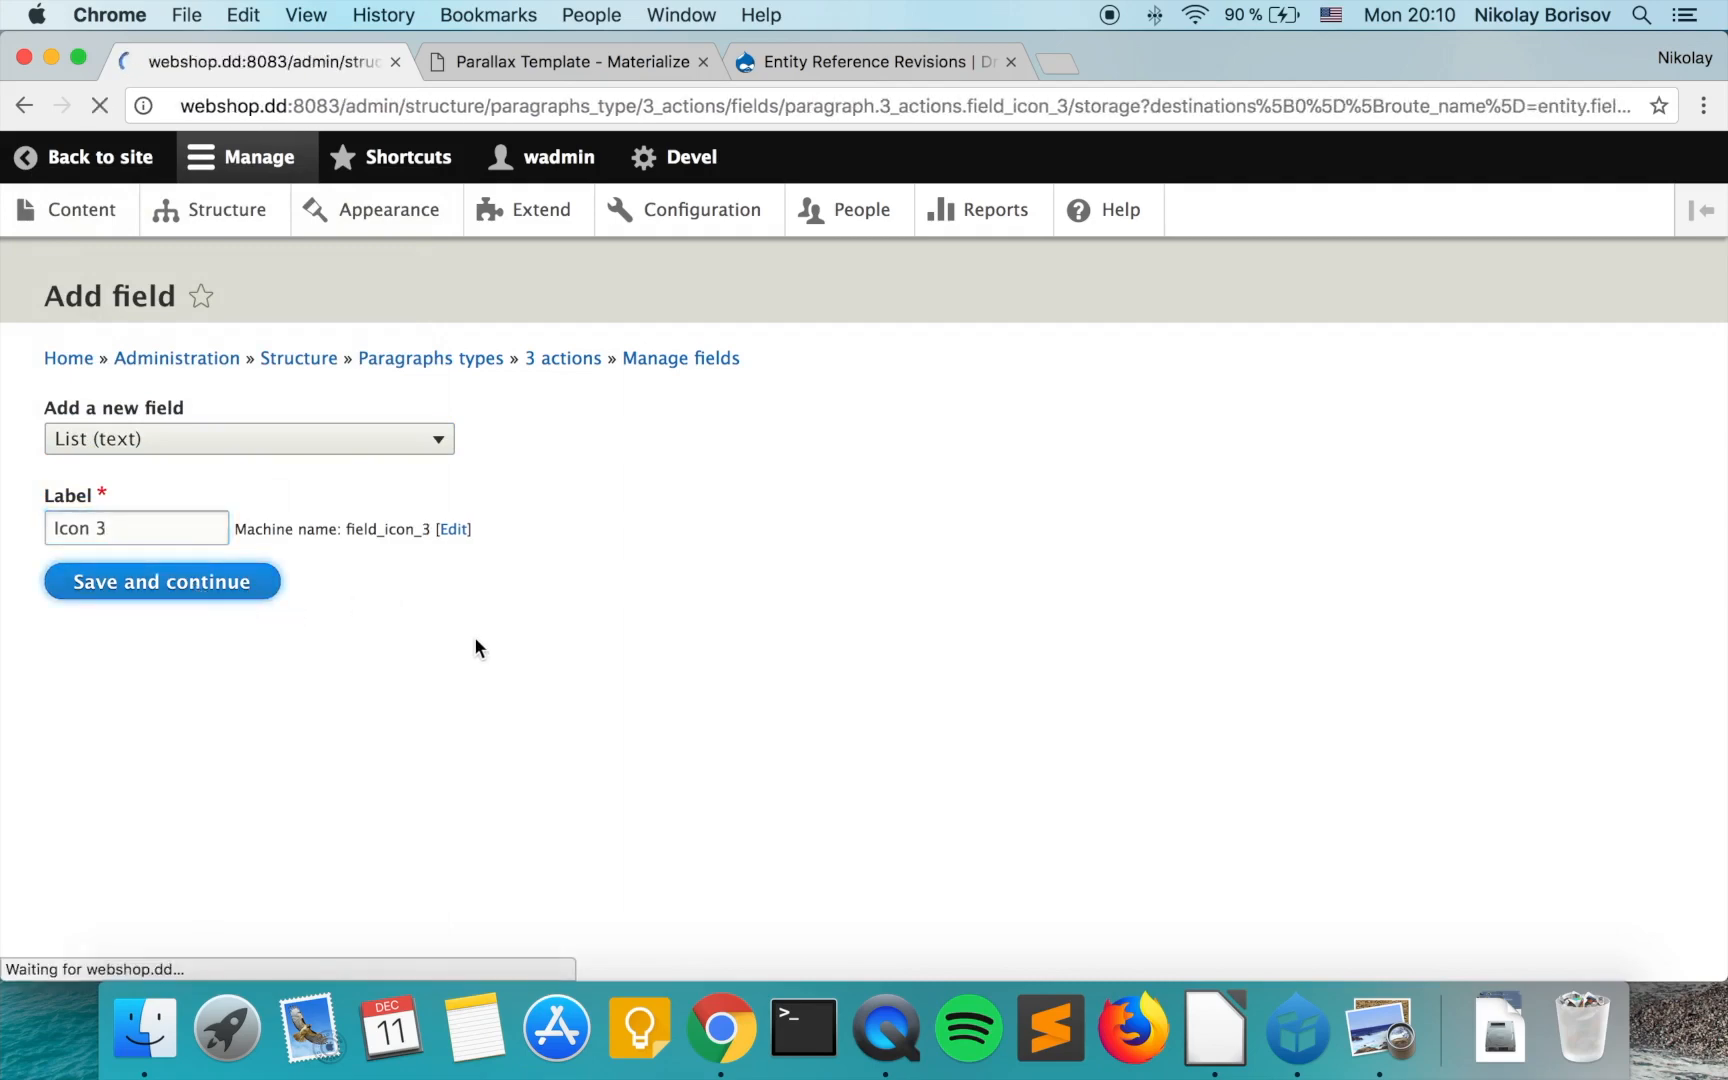
Paste the copied icon list as Icon 3's allowed values, and save the field as optional with no default value.
left_click(240, 648)
key("super+v")
scroll(255, 648, "down", 3)
left_click(121, 846)
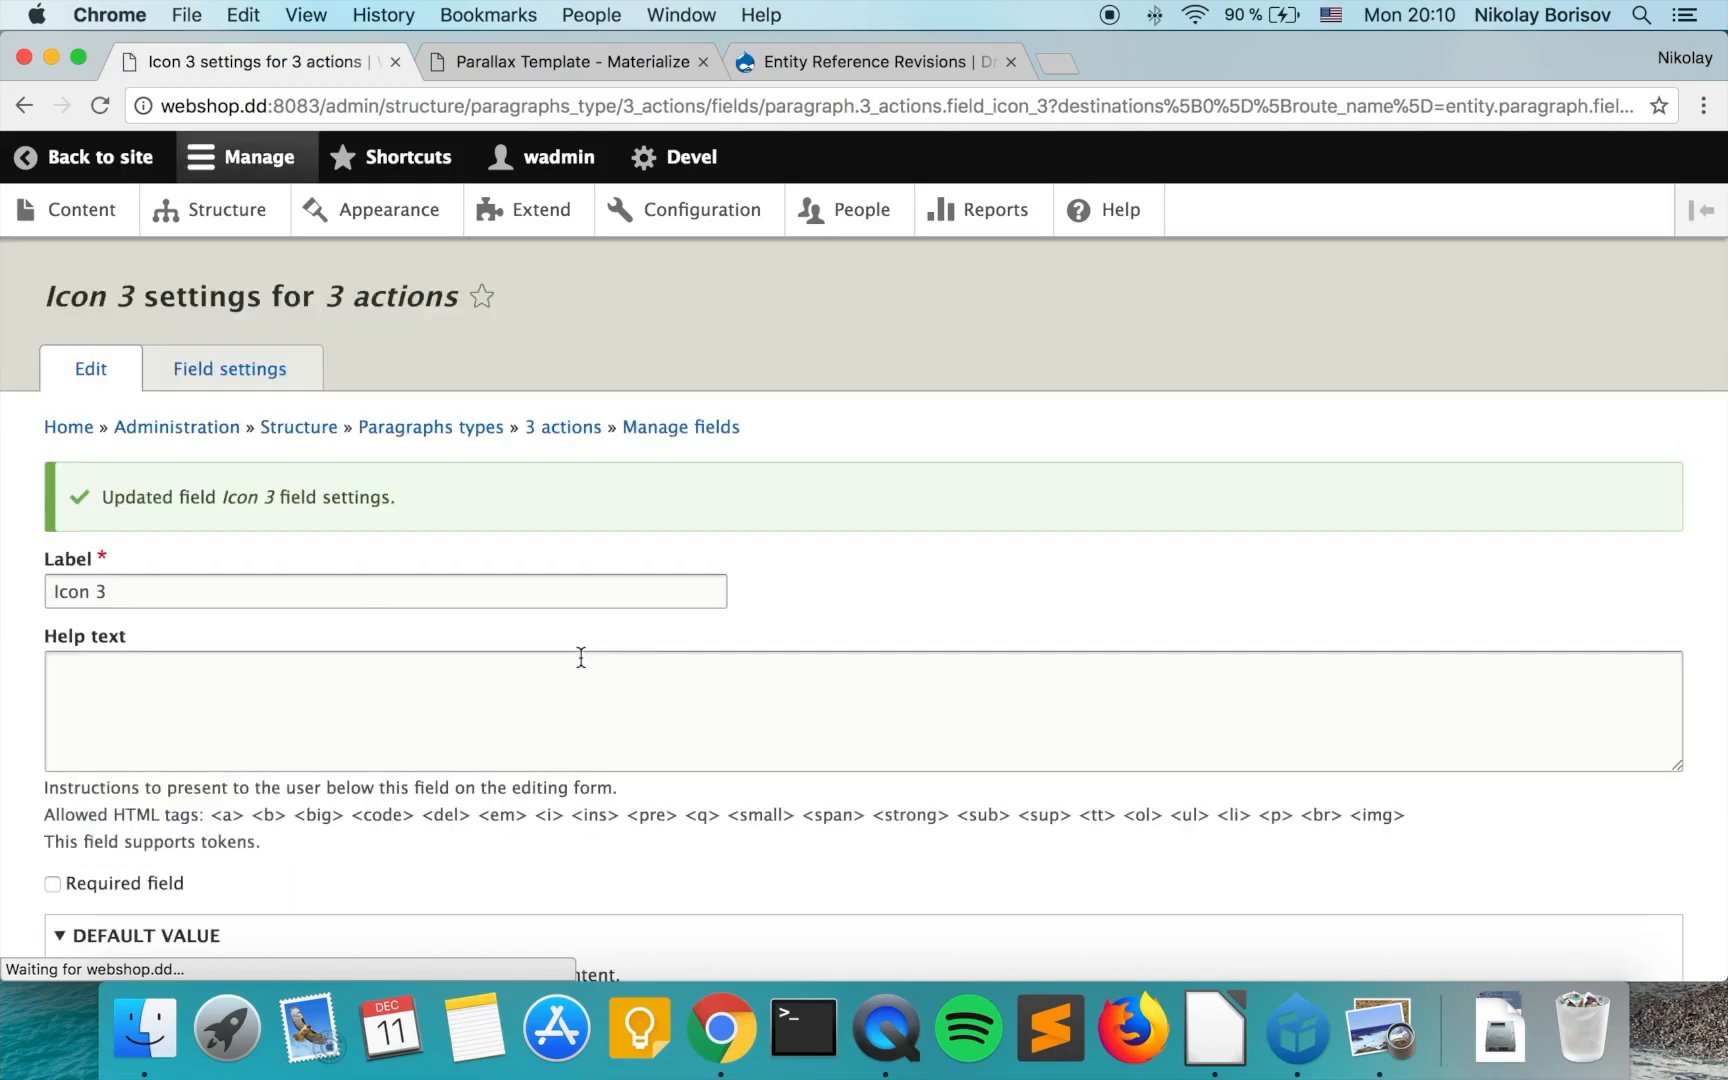
scroll(450, 690, "down", 5)
left_click(152, 846)
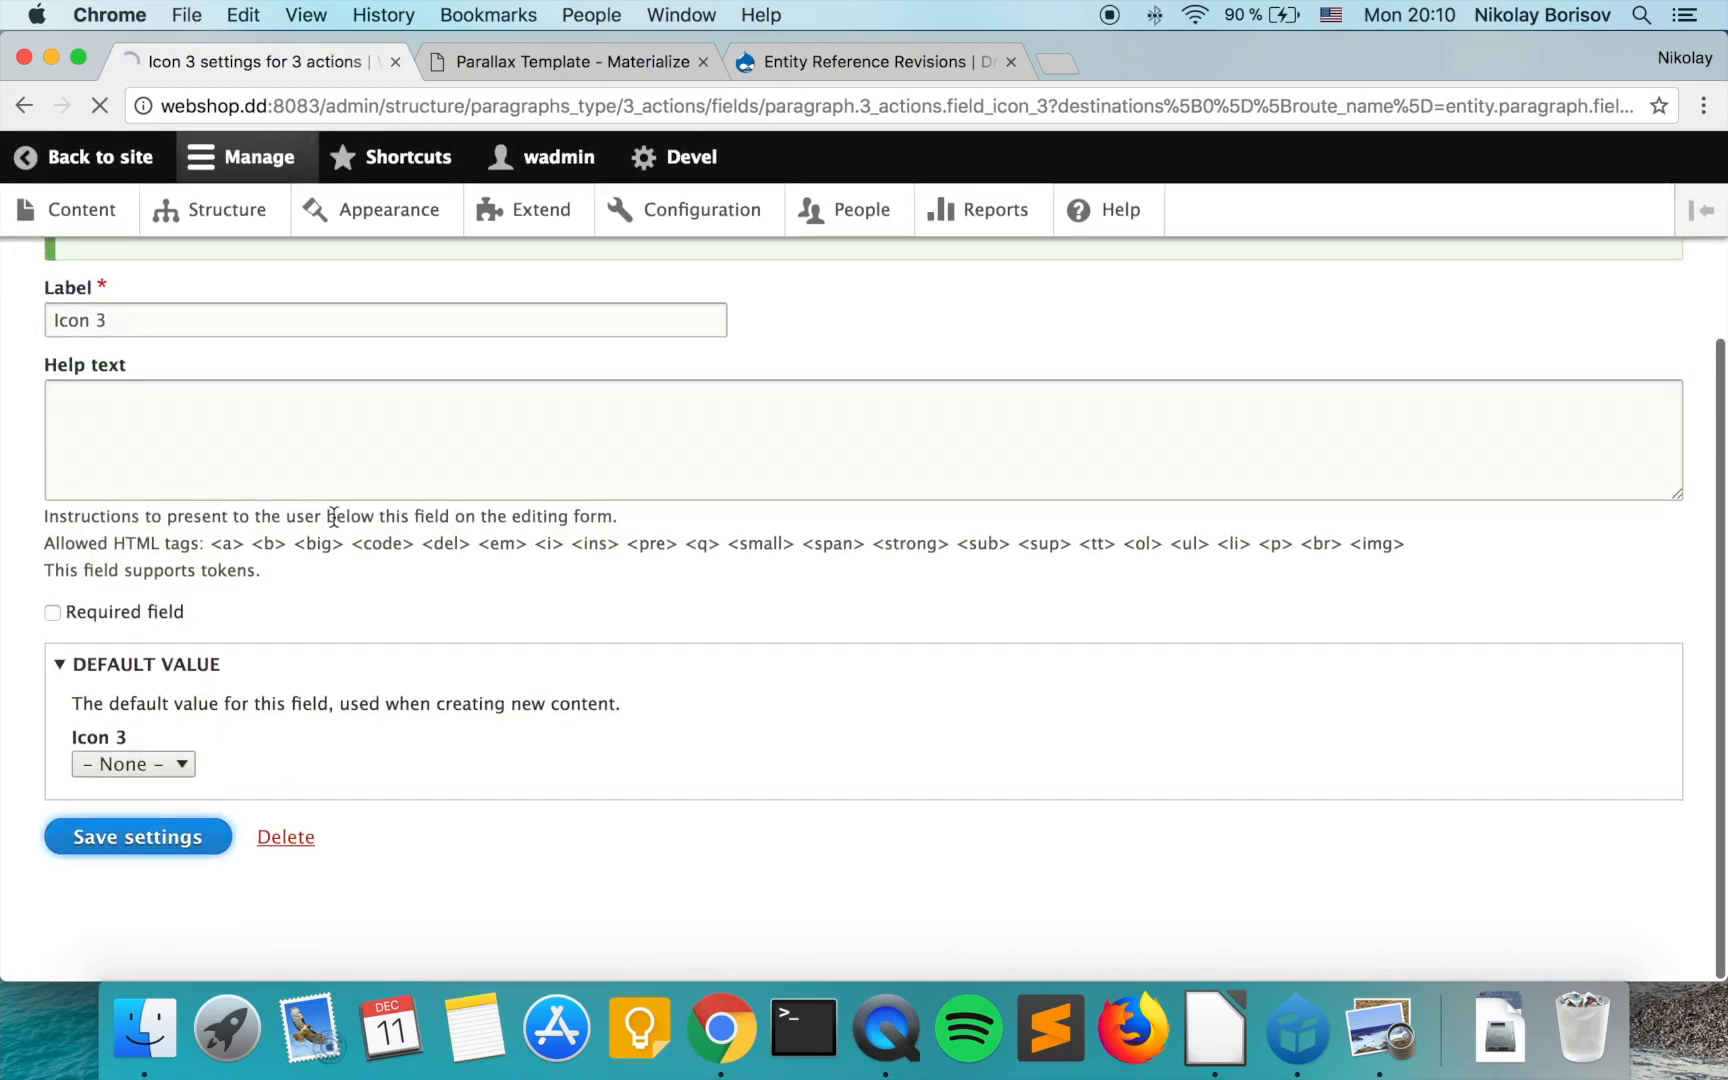
Create a Text (plain) field labelled Title in 3 actions and copy its label text.
left_click(122, 566)
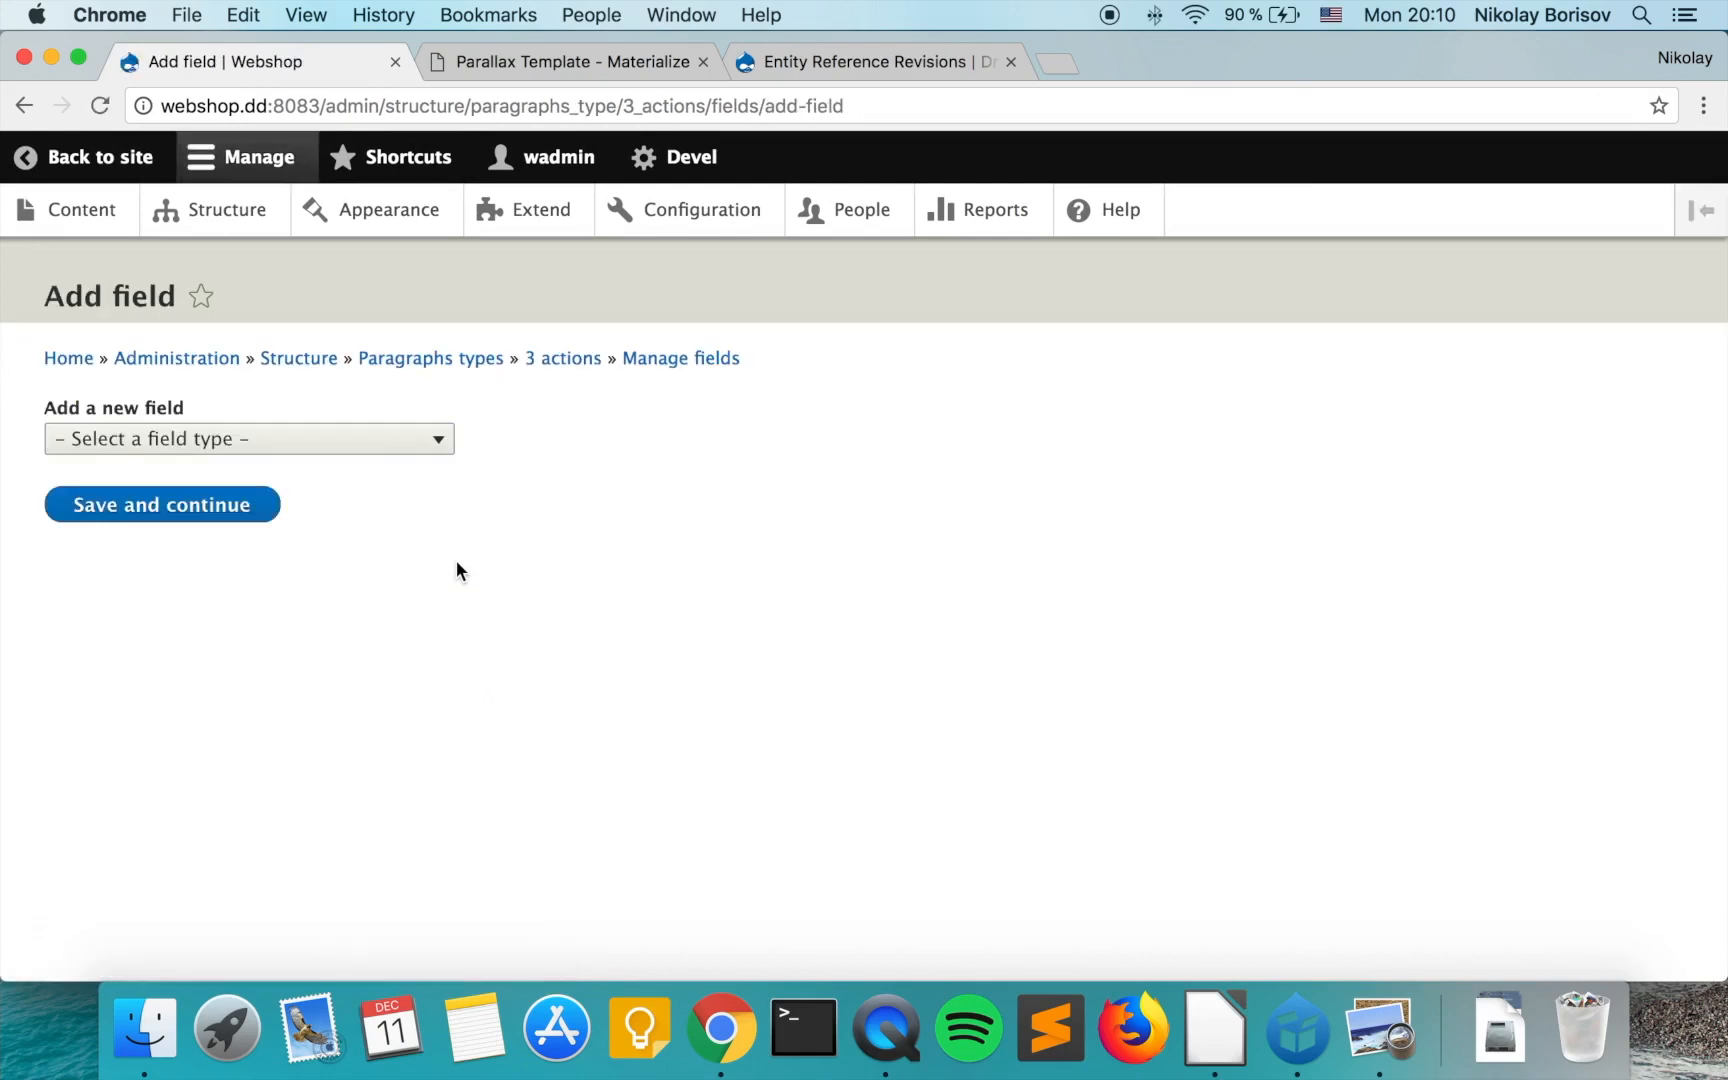
left_click(270, 437)
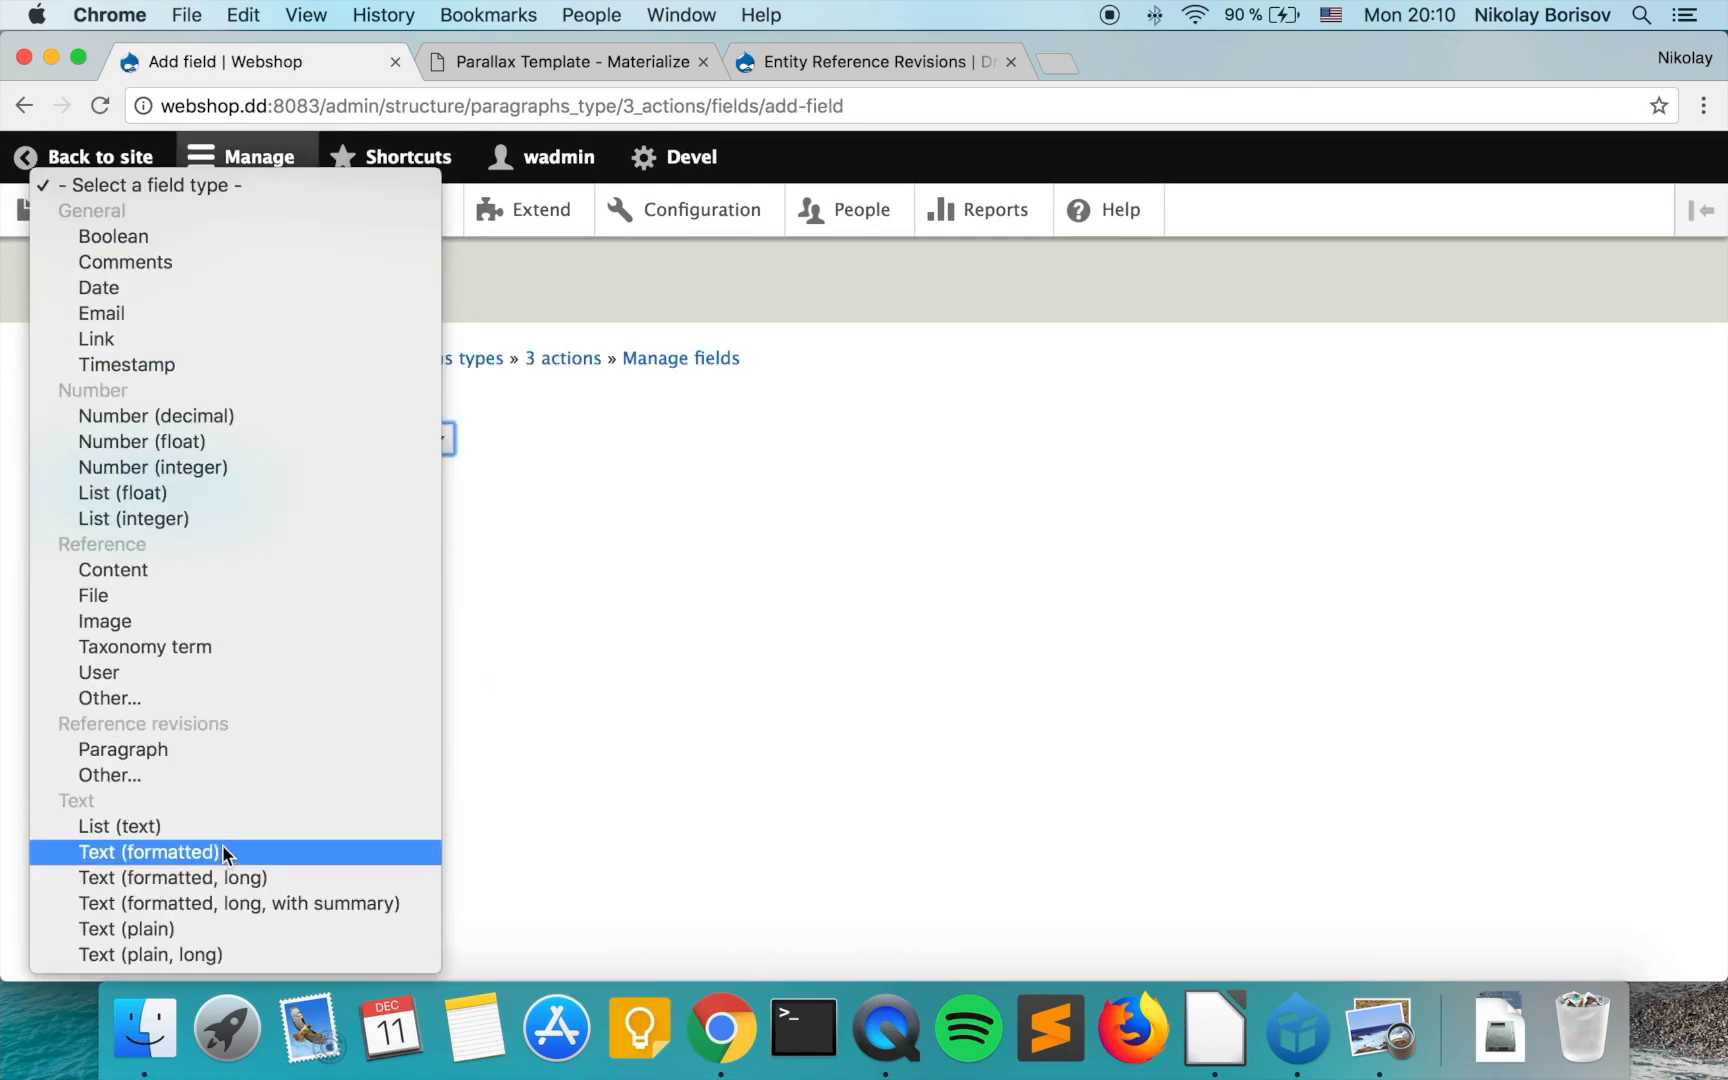
left_click(216, 928)
left_click(135, 529)
type("Title")
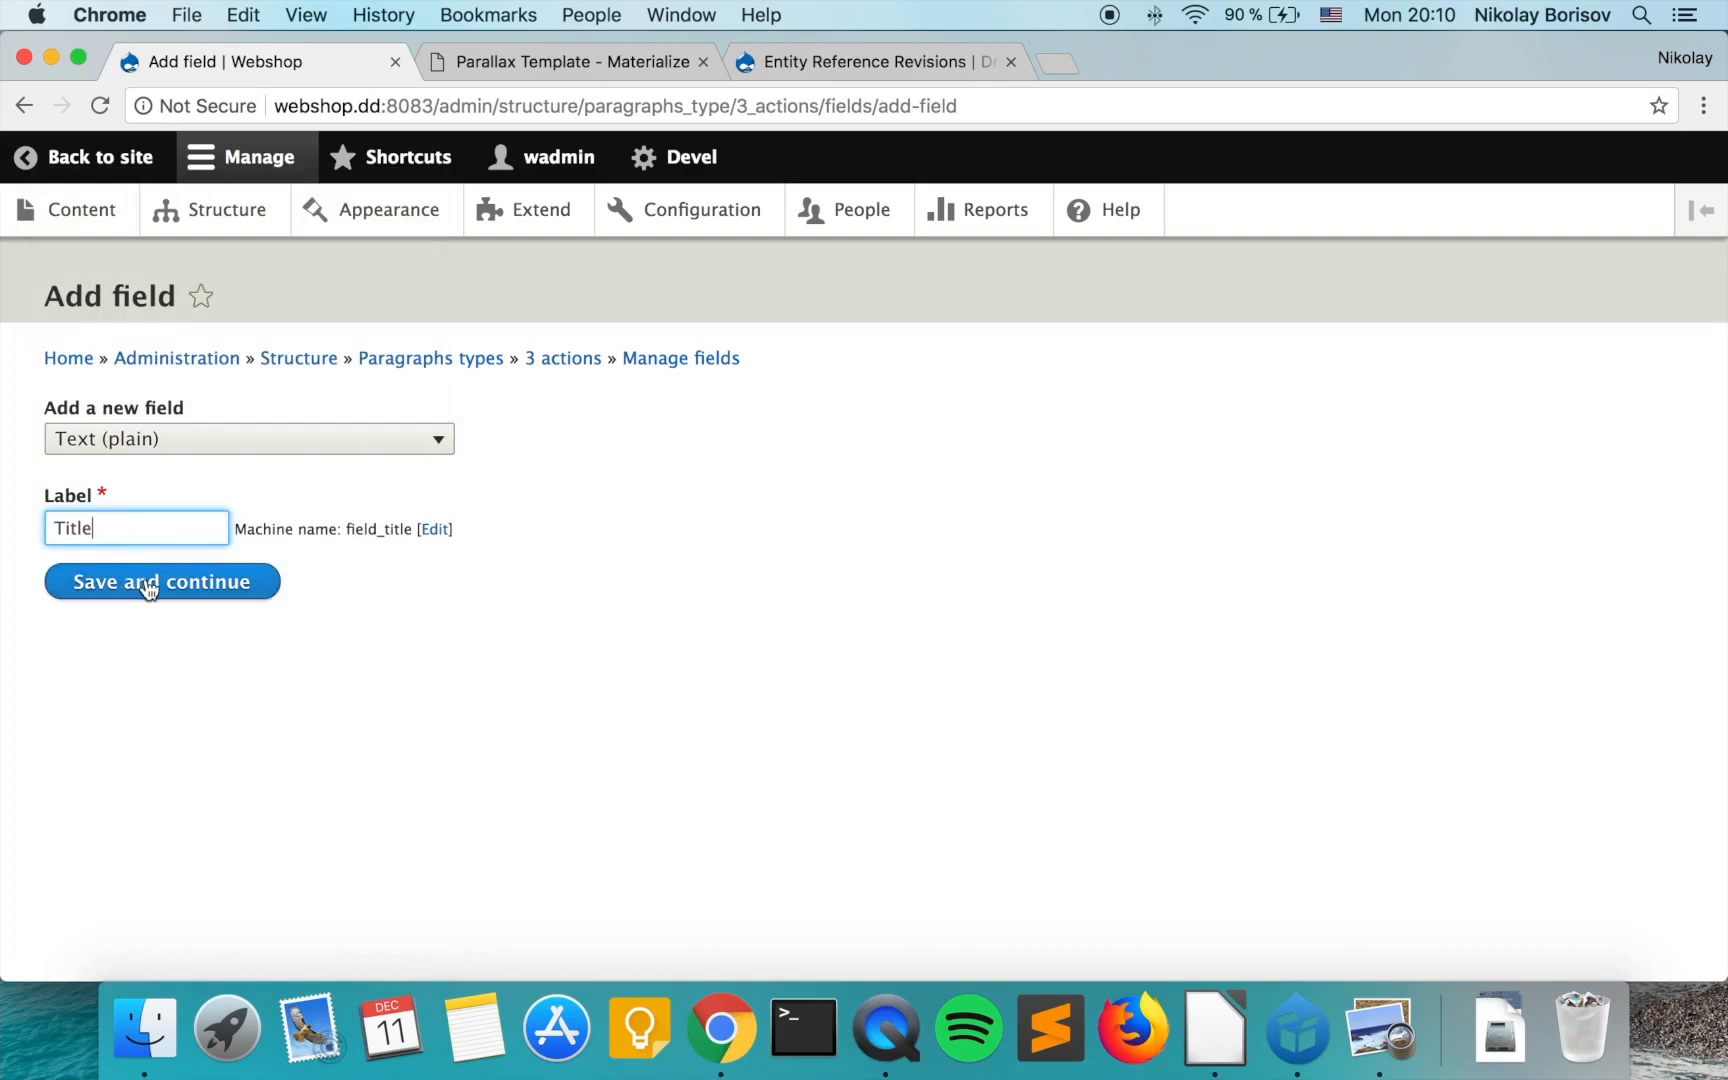
key("super+c")
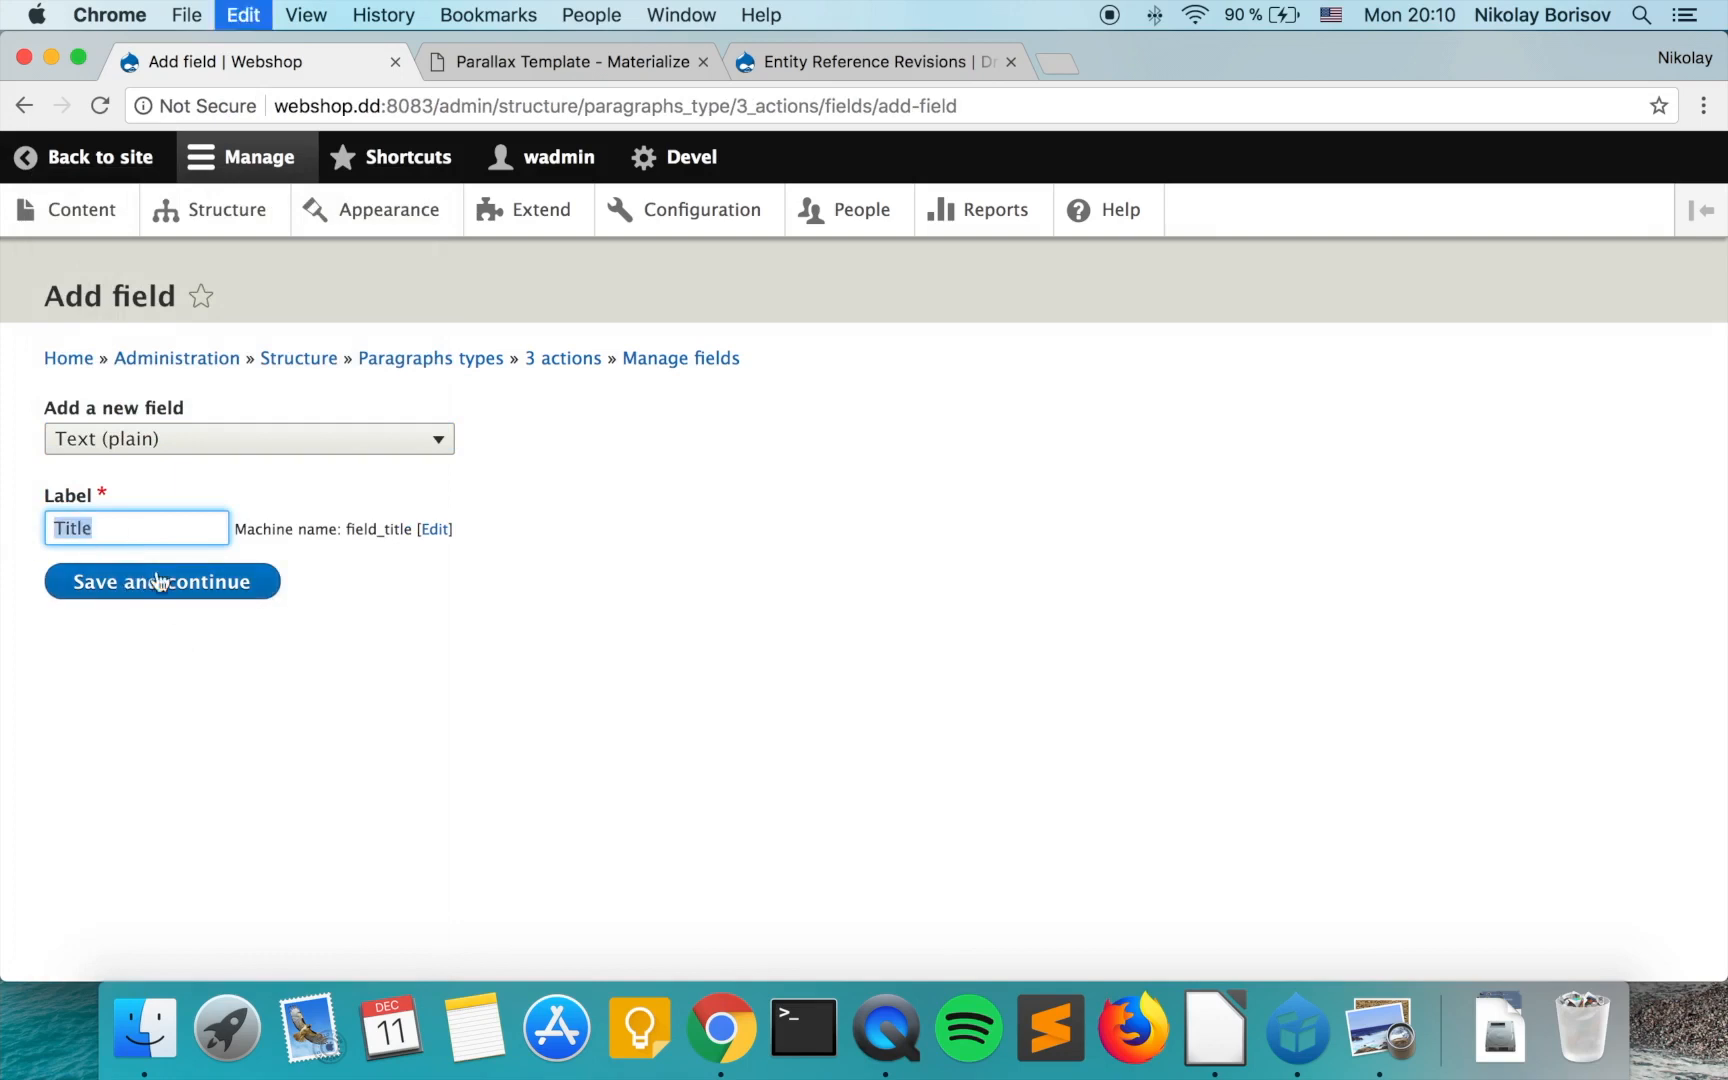
left_click(231, 590)
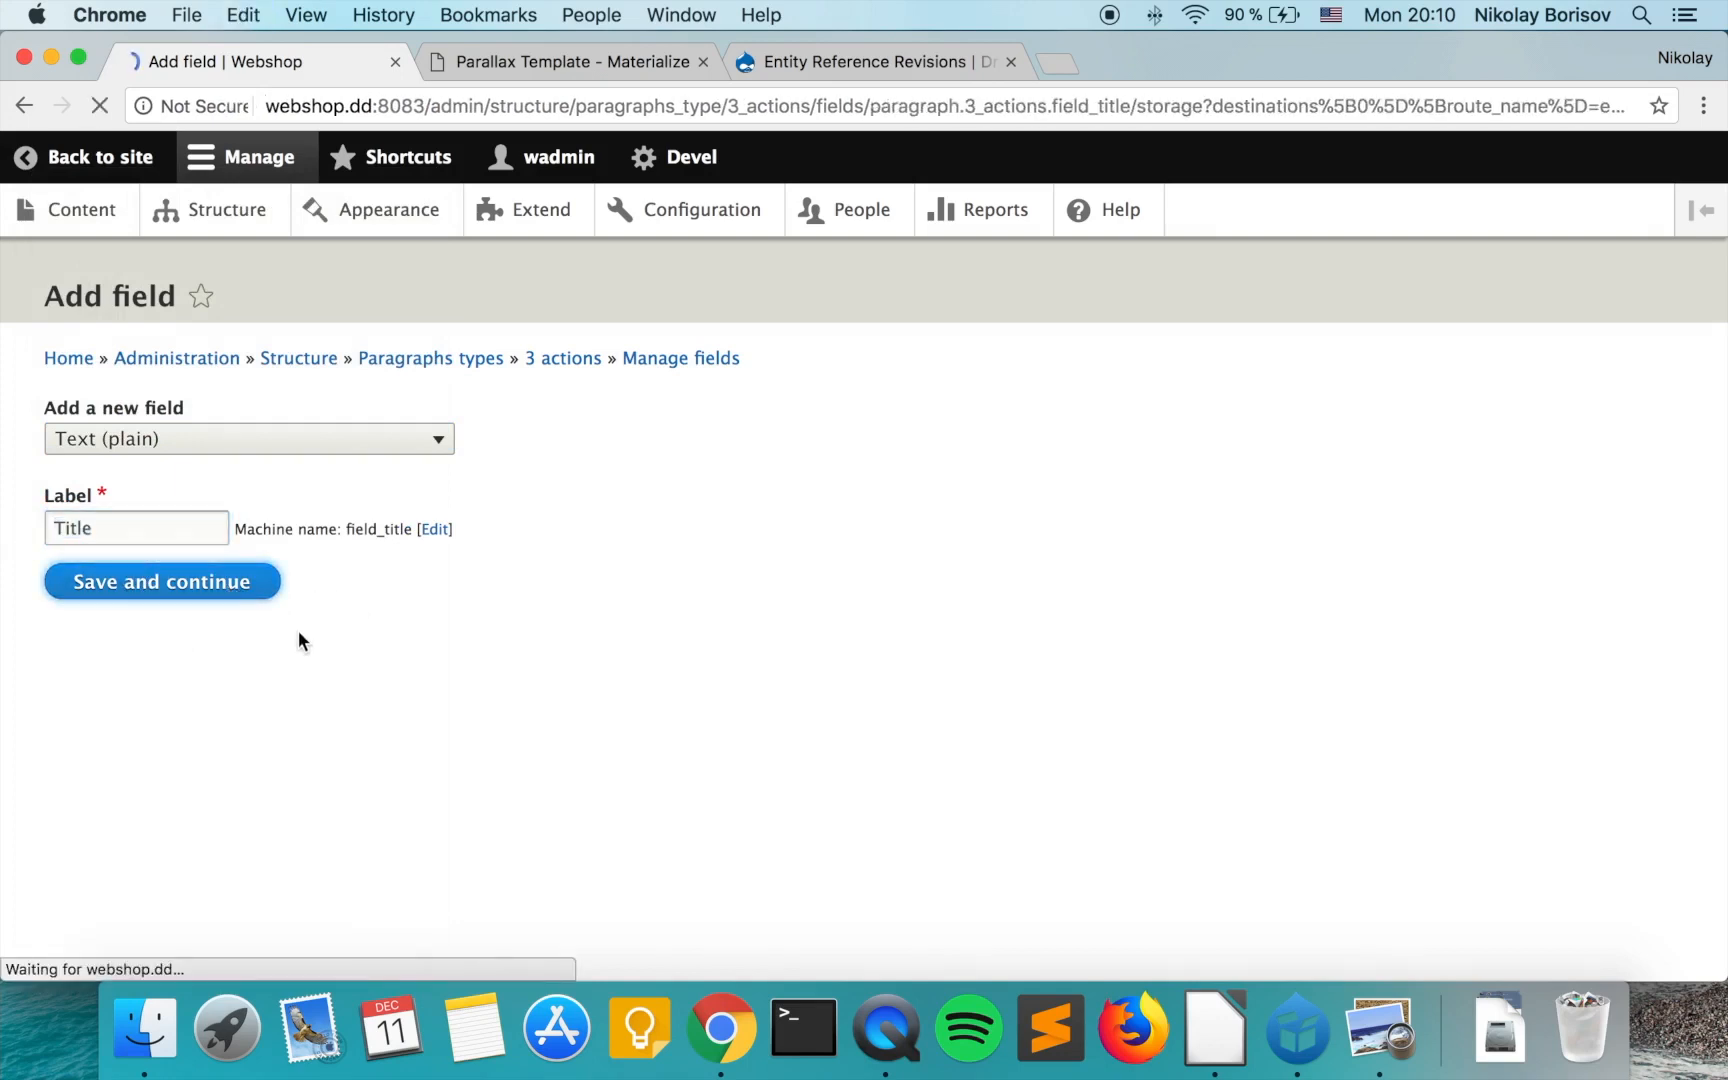
Save the Title field's default storage settings, relabel the field Title 1 and save it as optional.
left_click(173, 718)
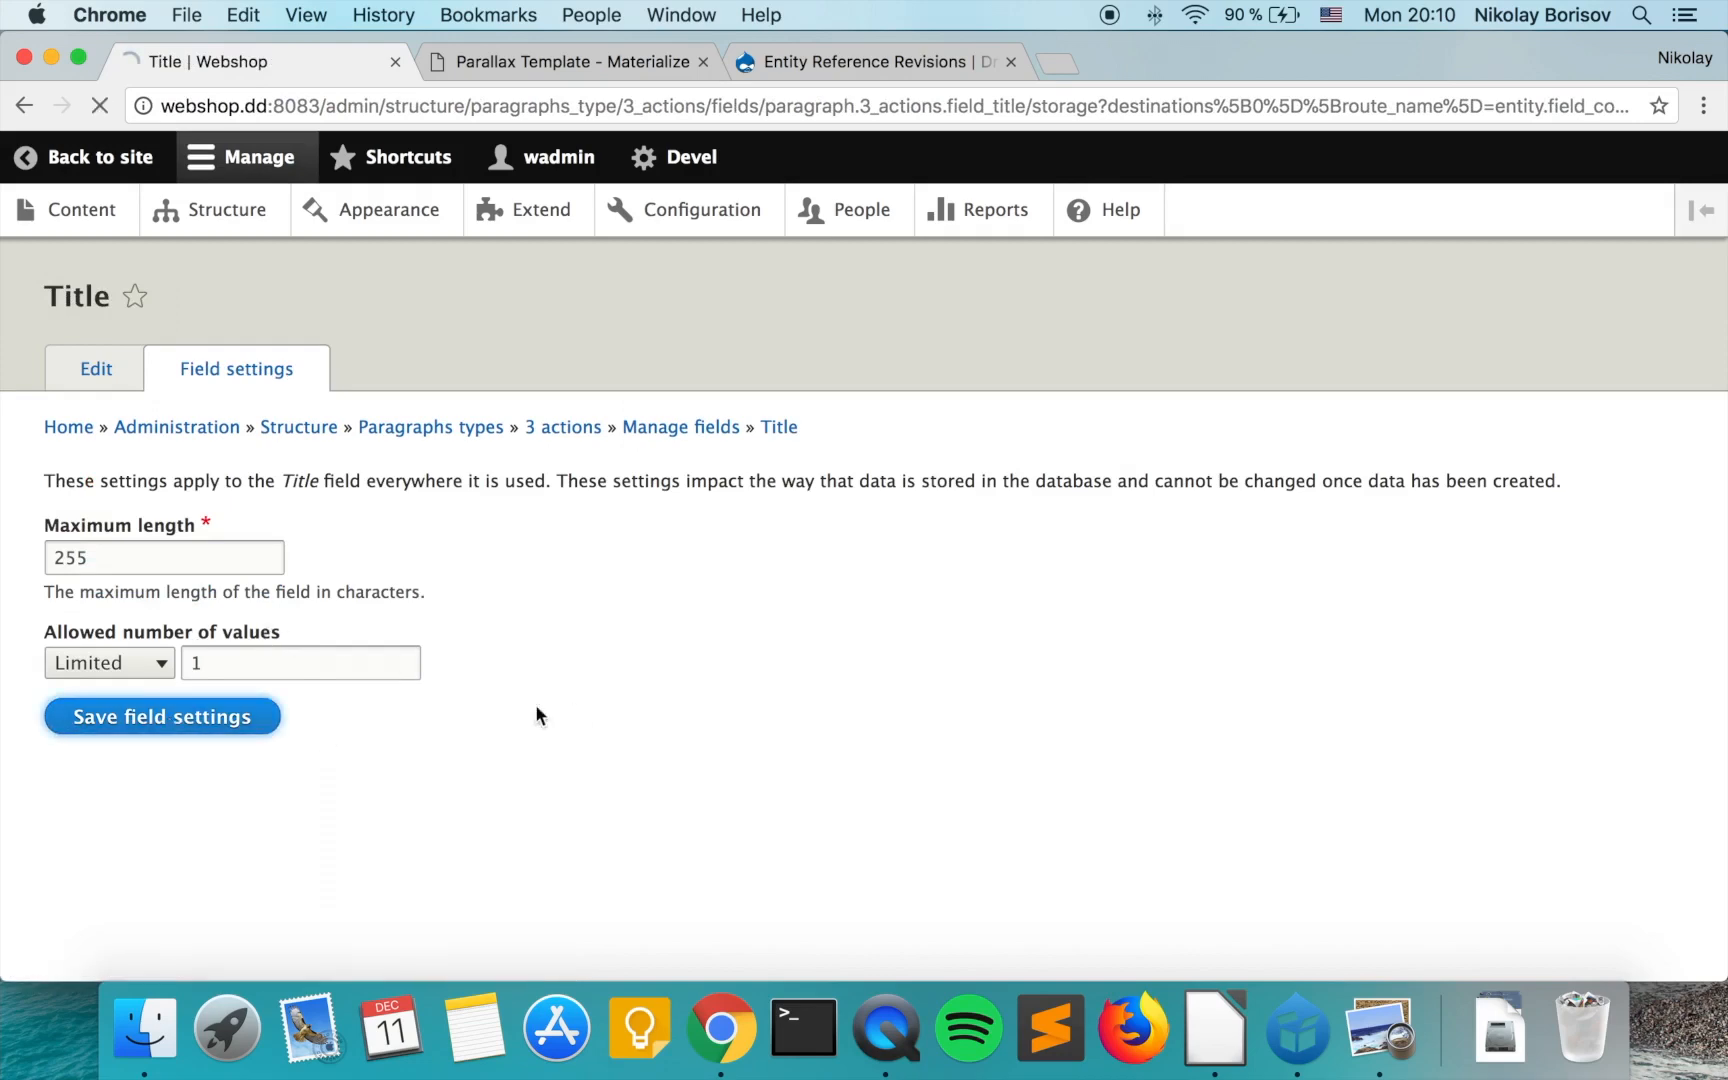
left_click(183, 595)
type("1")
scroll(180, 674, "down", 5)
left_click(105, 838)
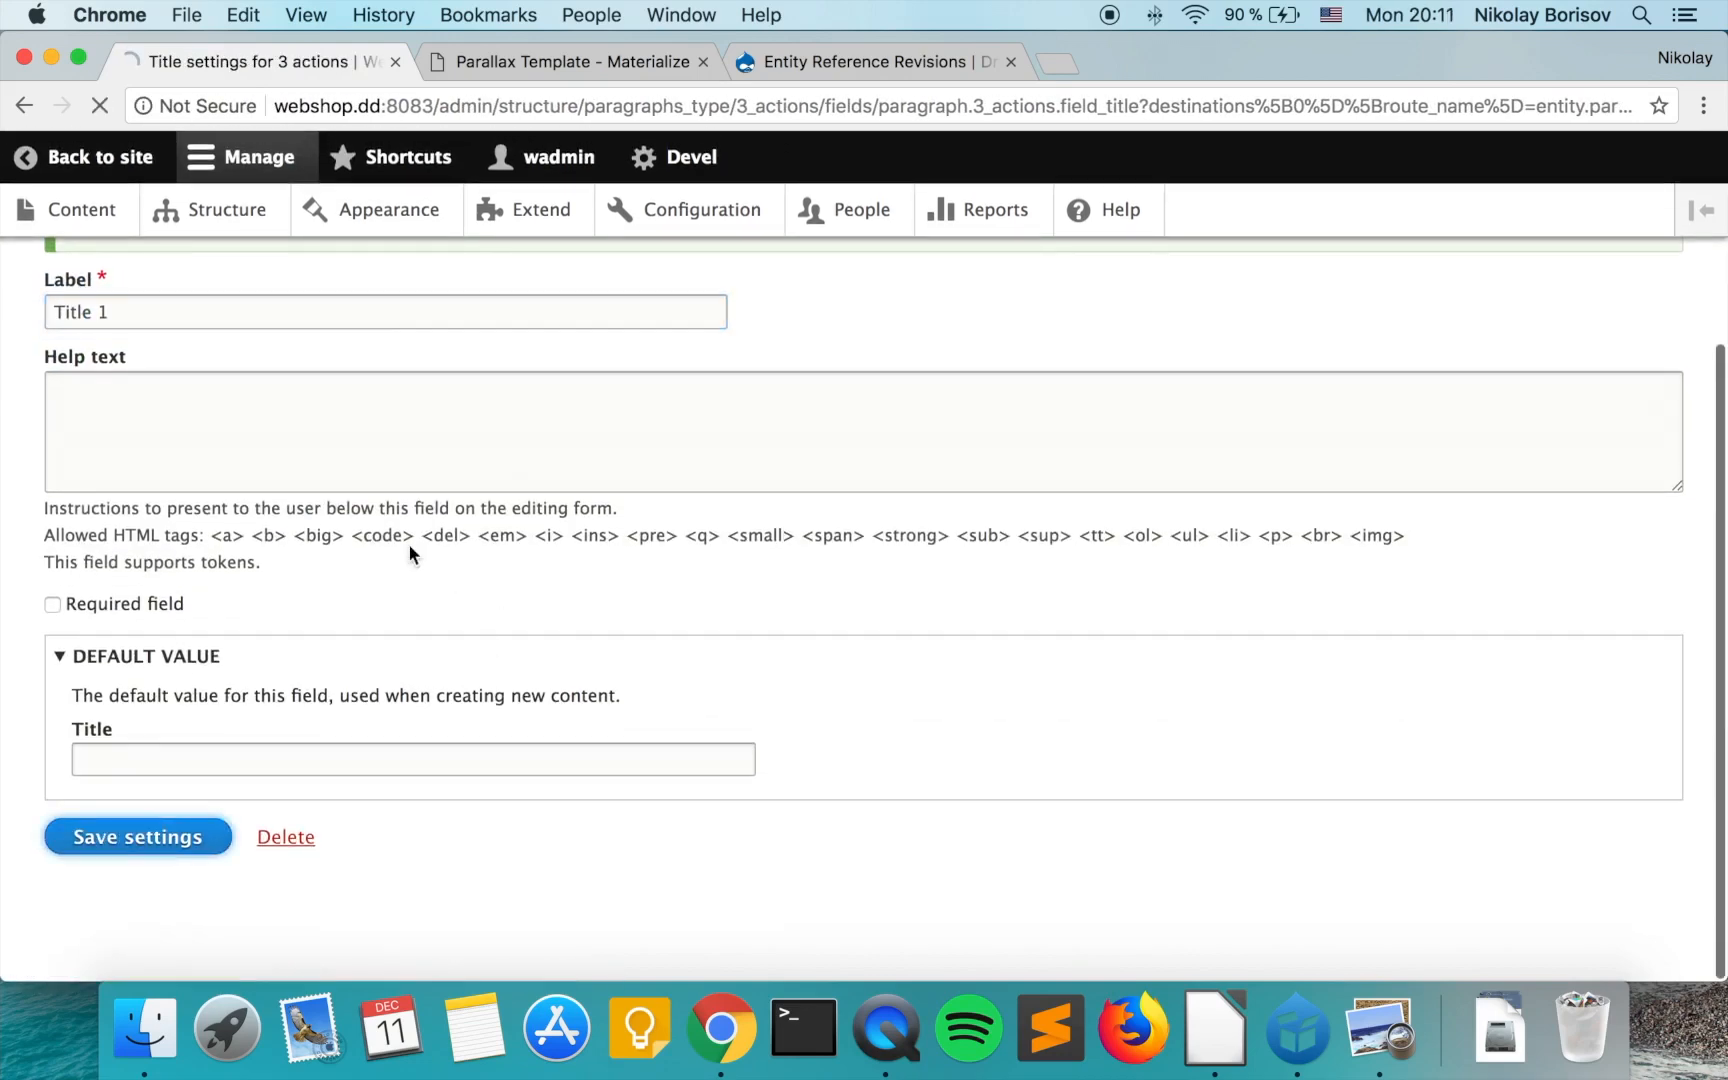
Add a Text (plain) field labelled Title 2 to 3 actions and save it with the default storage and field settings.
scroll(184, 666, "down", 1)
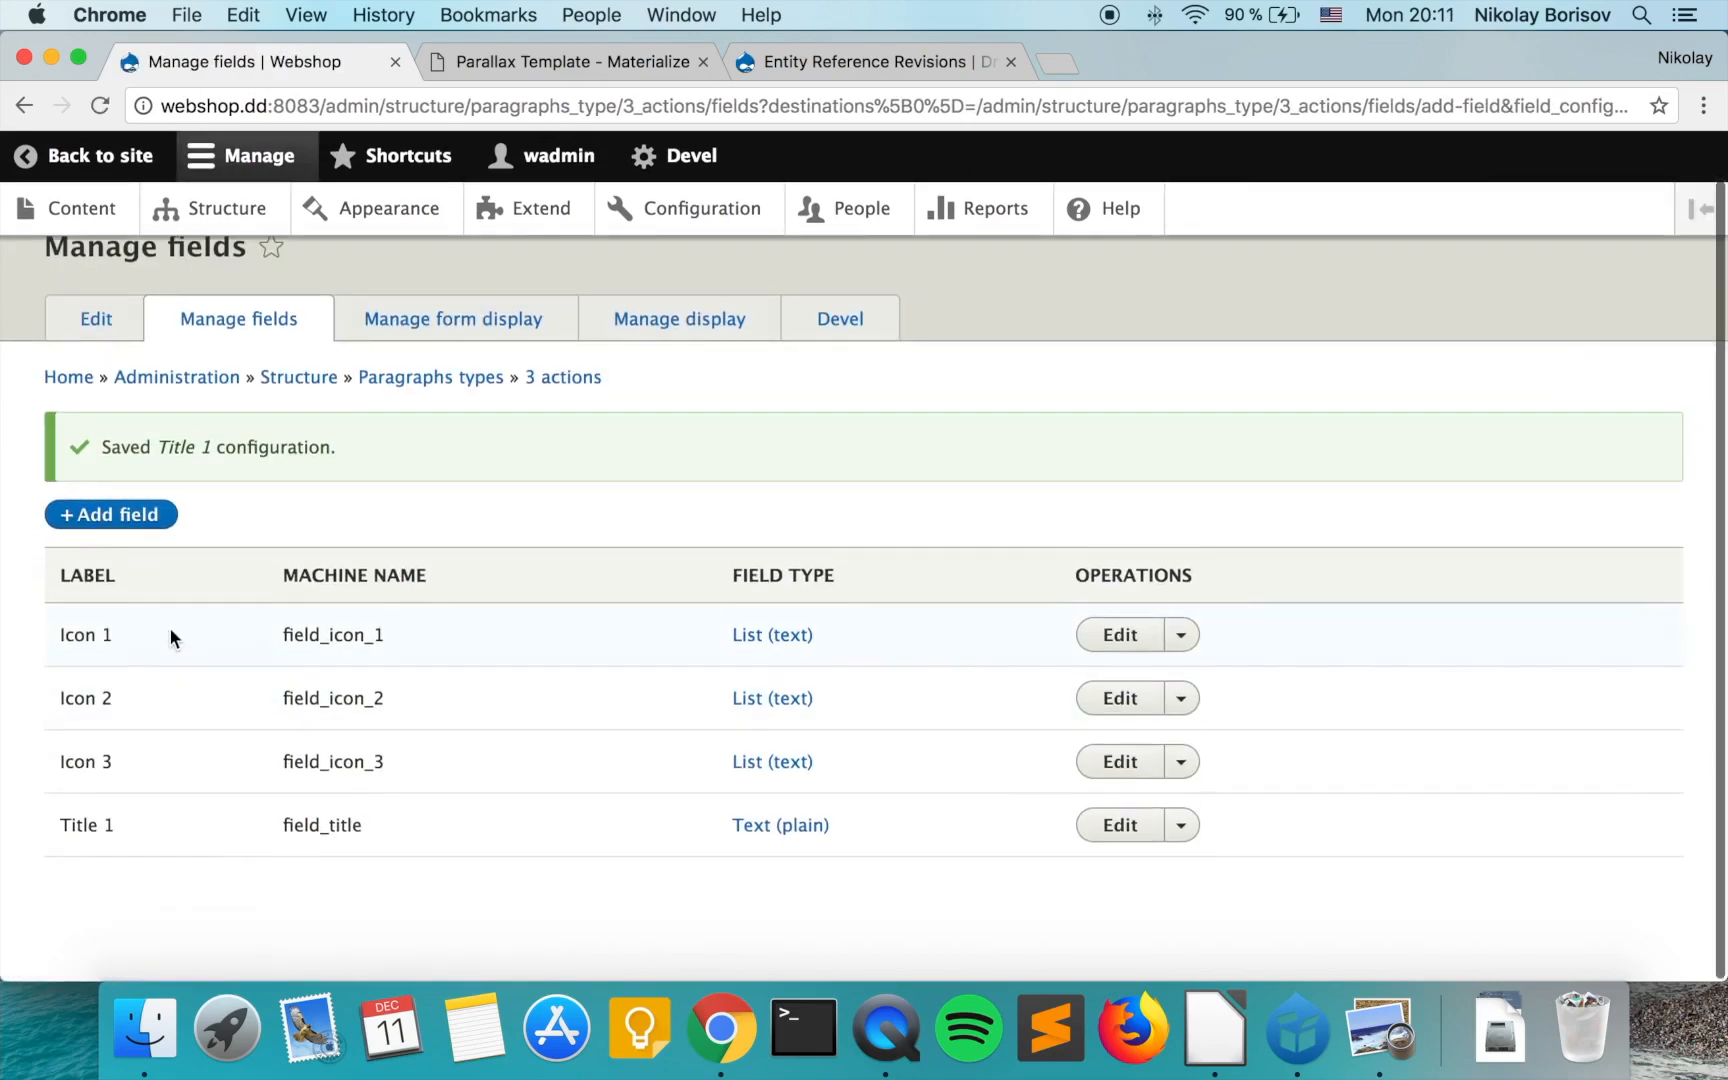
left_click(118, 520)
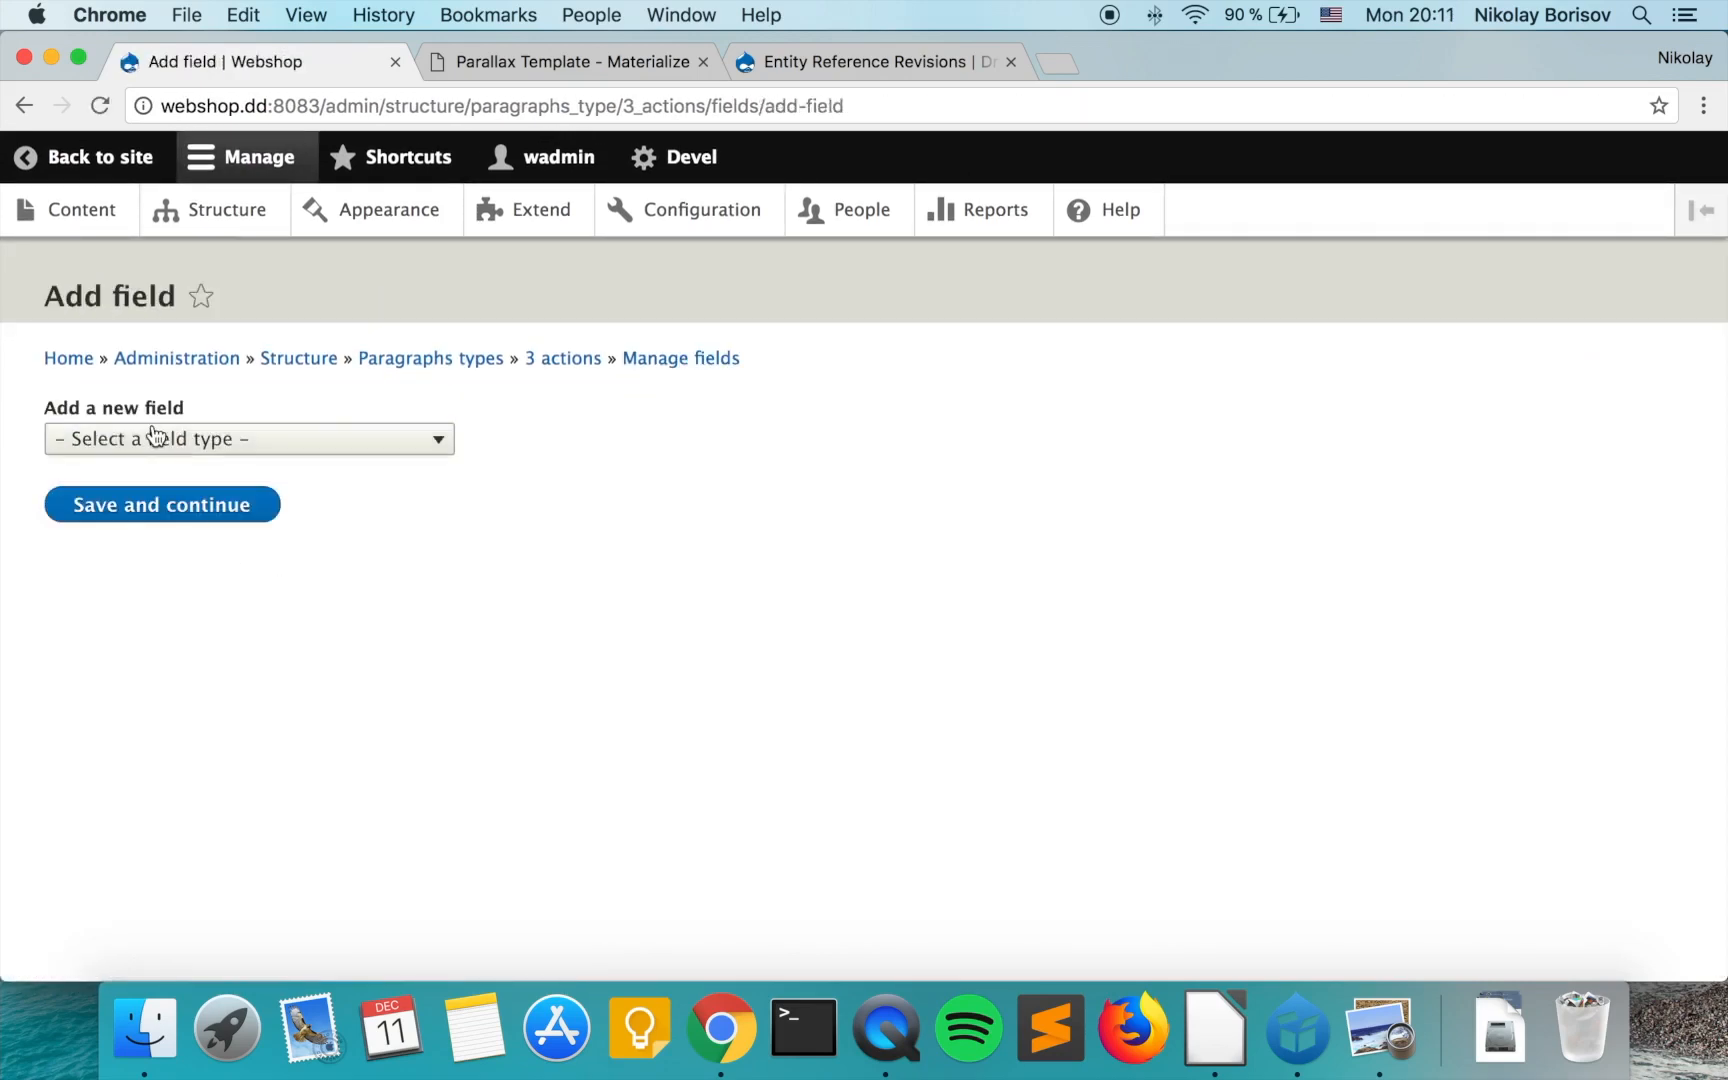
left_click(142, 438)
left_click(167, 926)
left_click(127, 531)
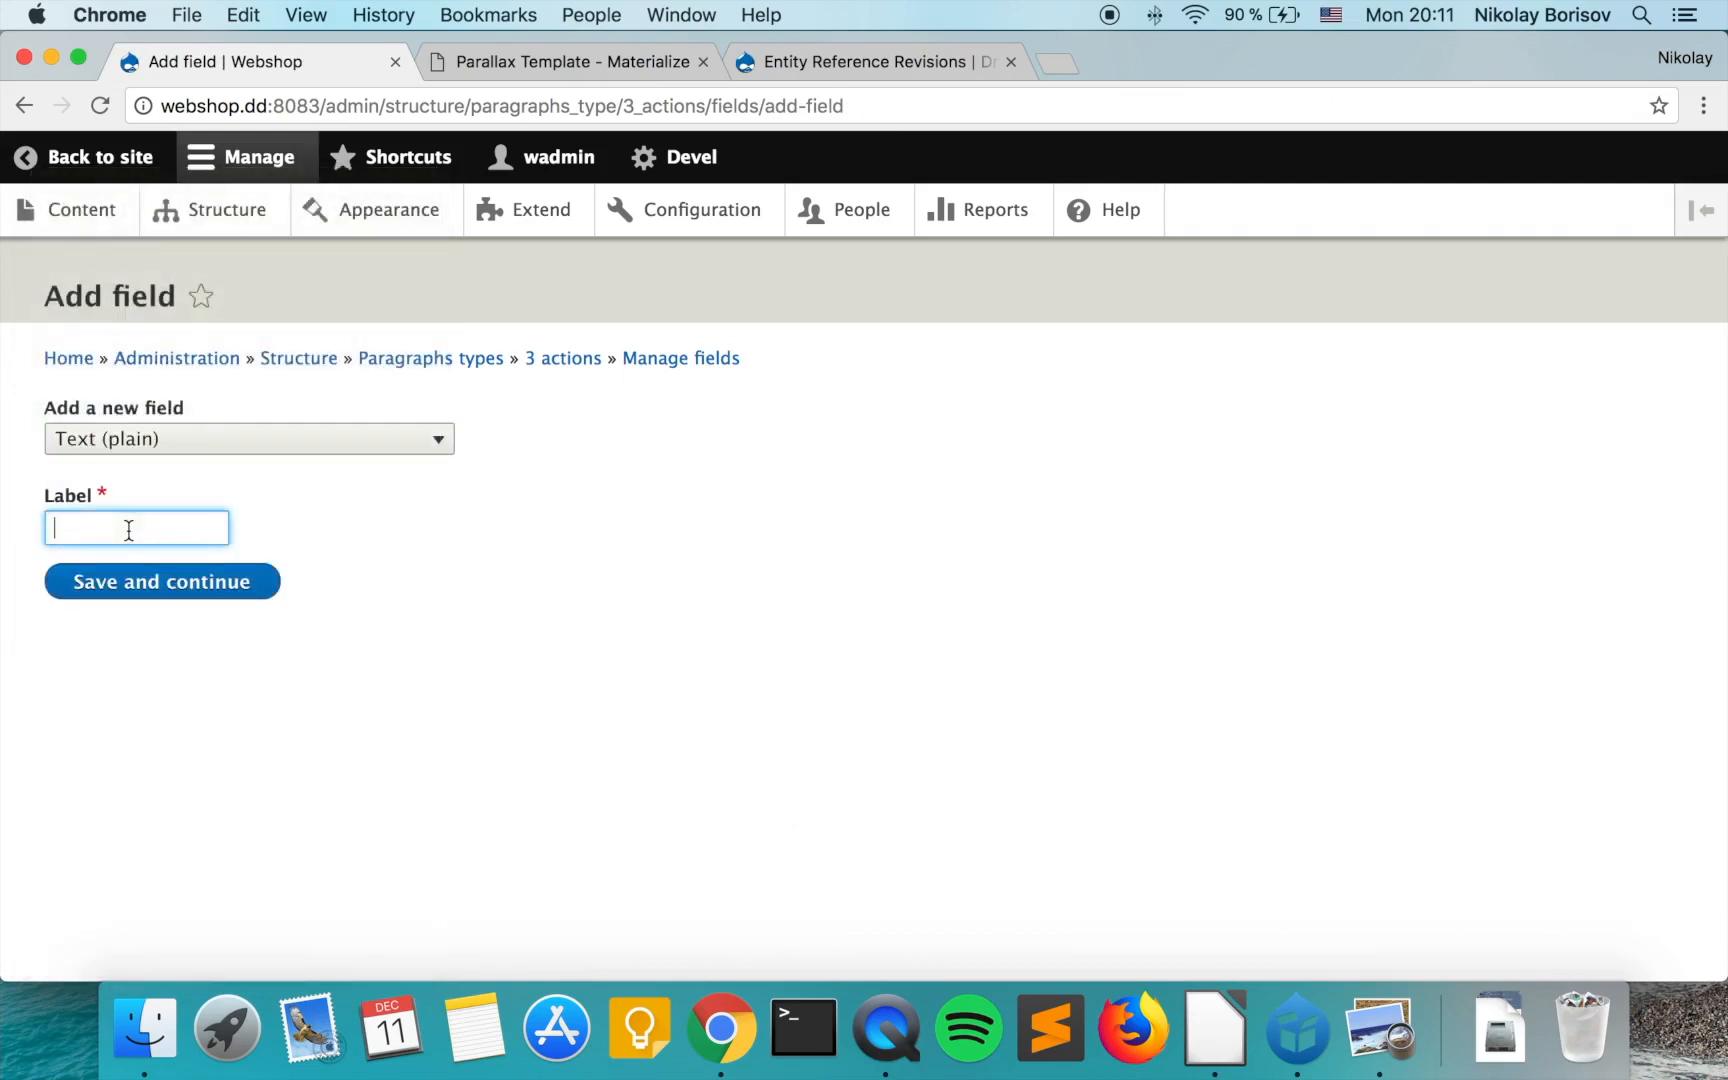
type("Title 2")
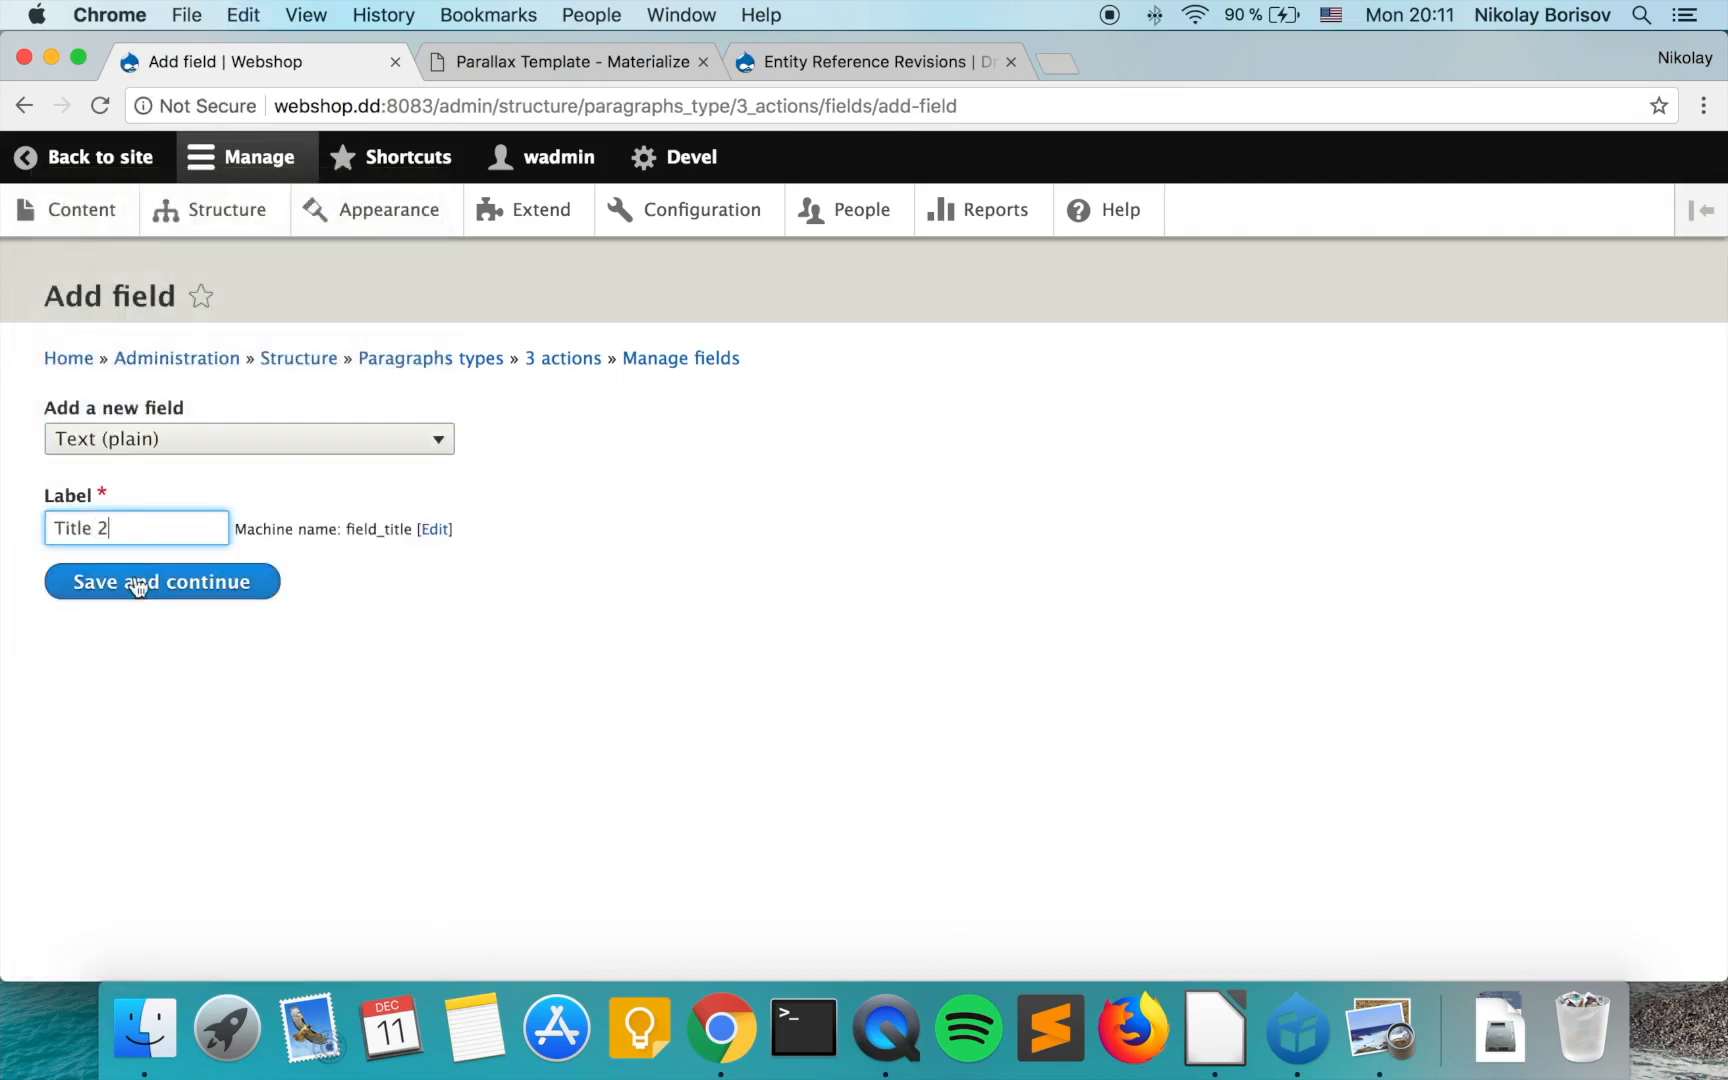
left_click(181, 589)
left_click(86, 702)
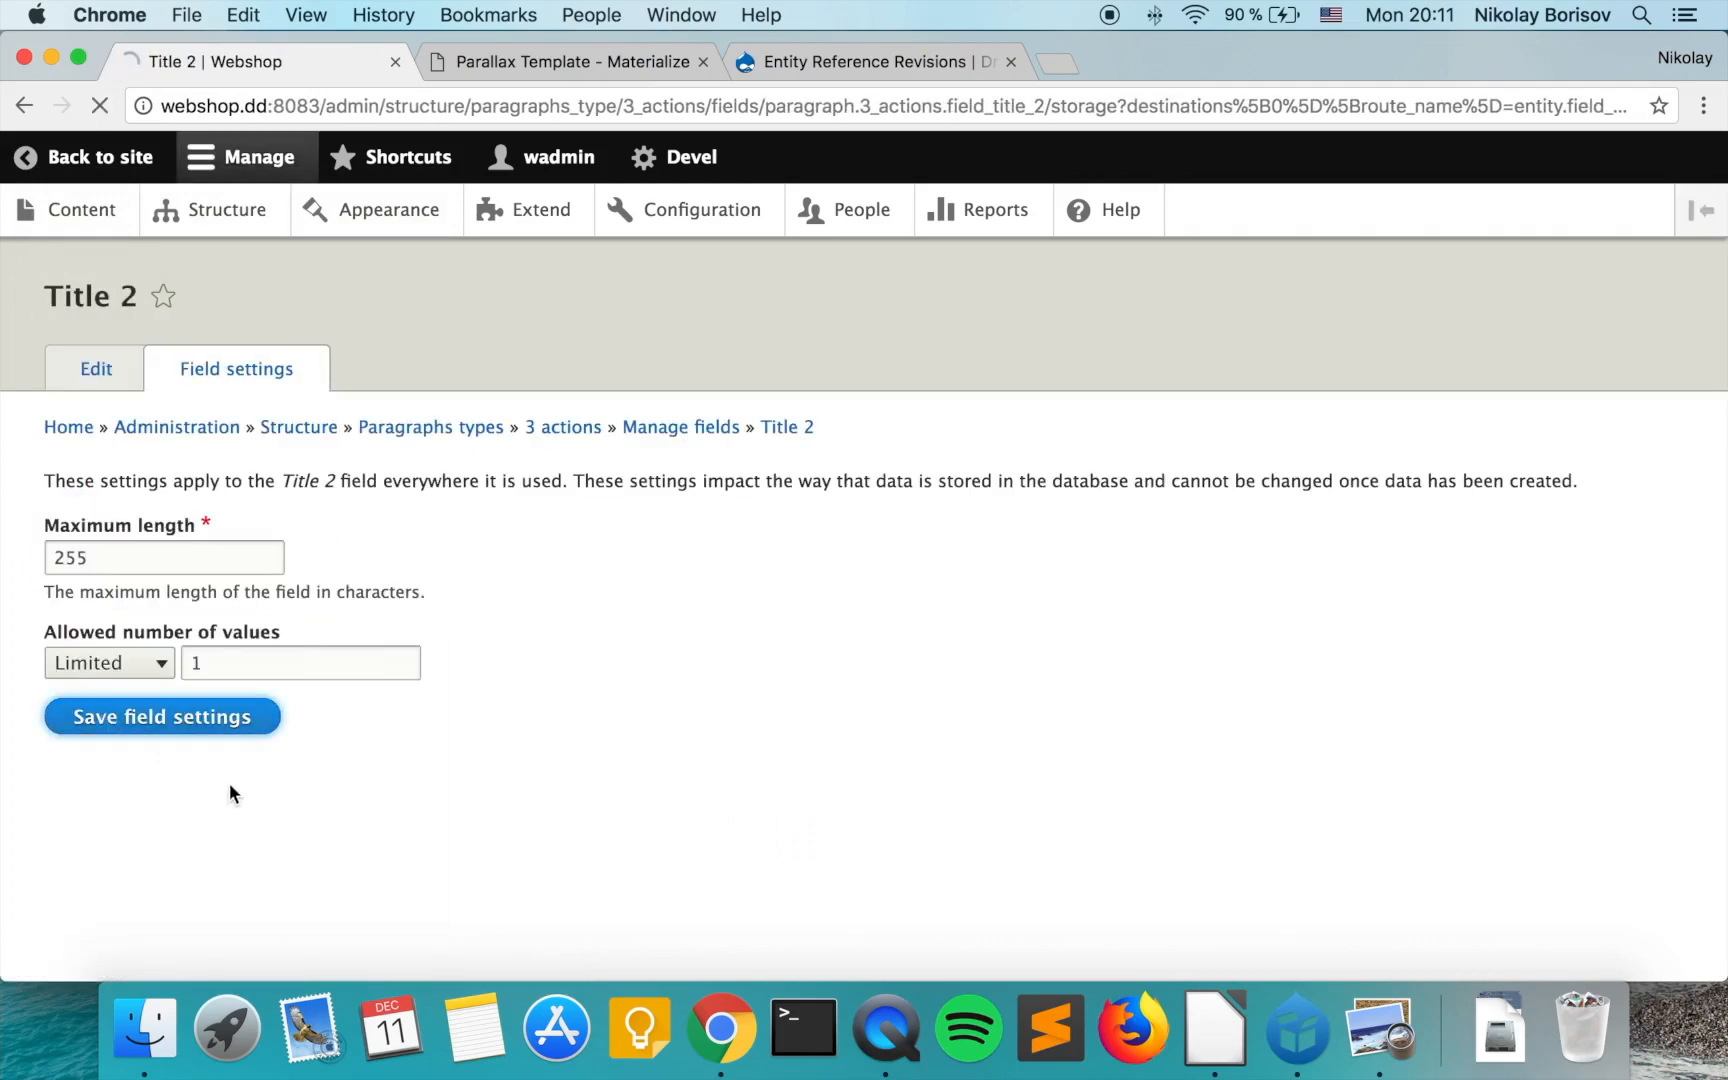
scroll(138, 783, "down", 5)
Add a Text (plain) field labelled Title 3 to 3 actions and save it with the default storage and field settings.
left_click(62, 564)
left_click(172, 438)
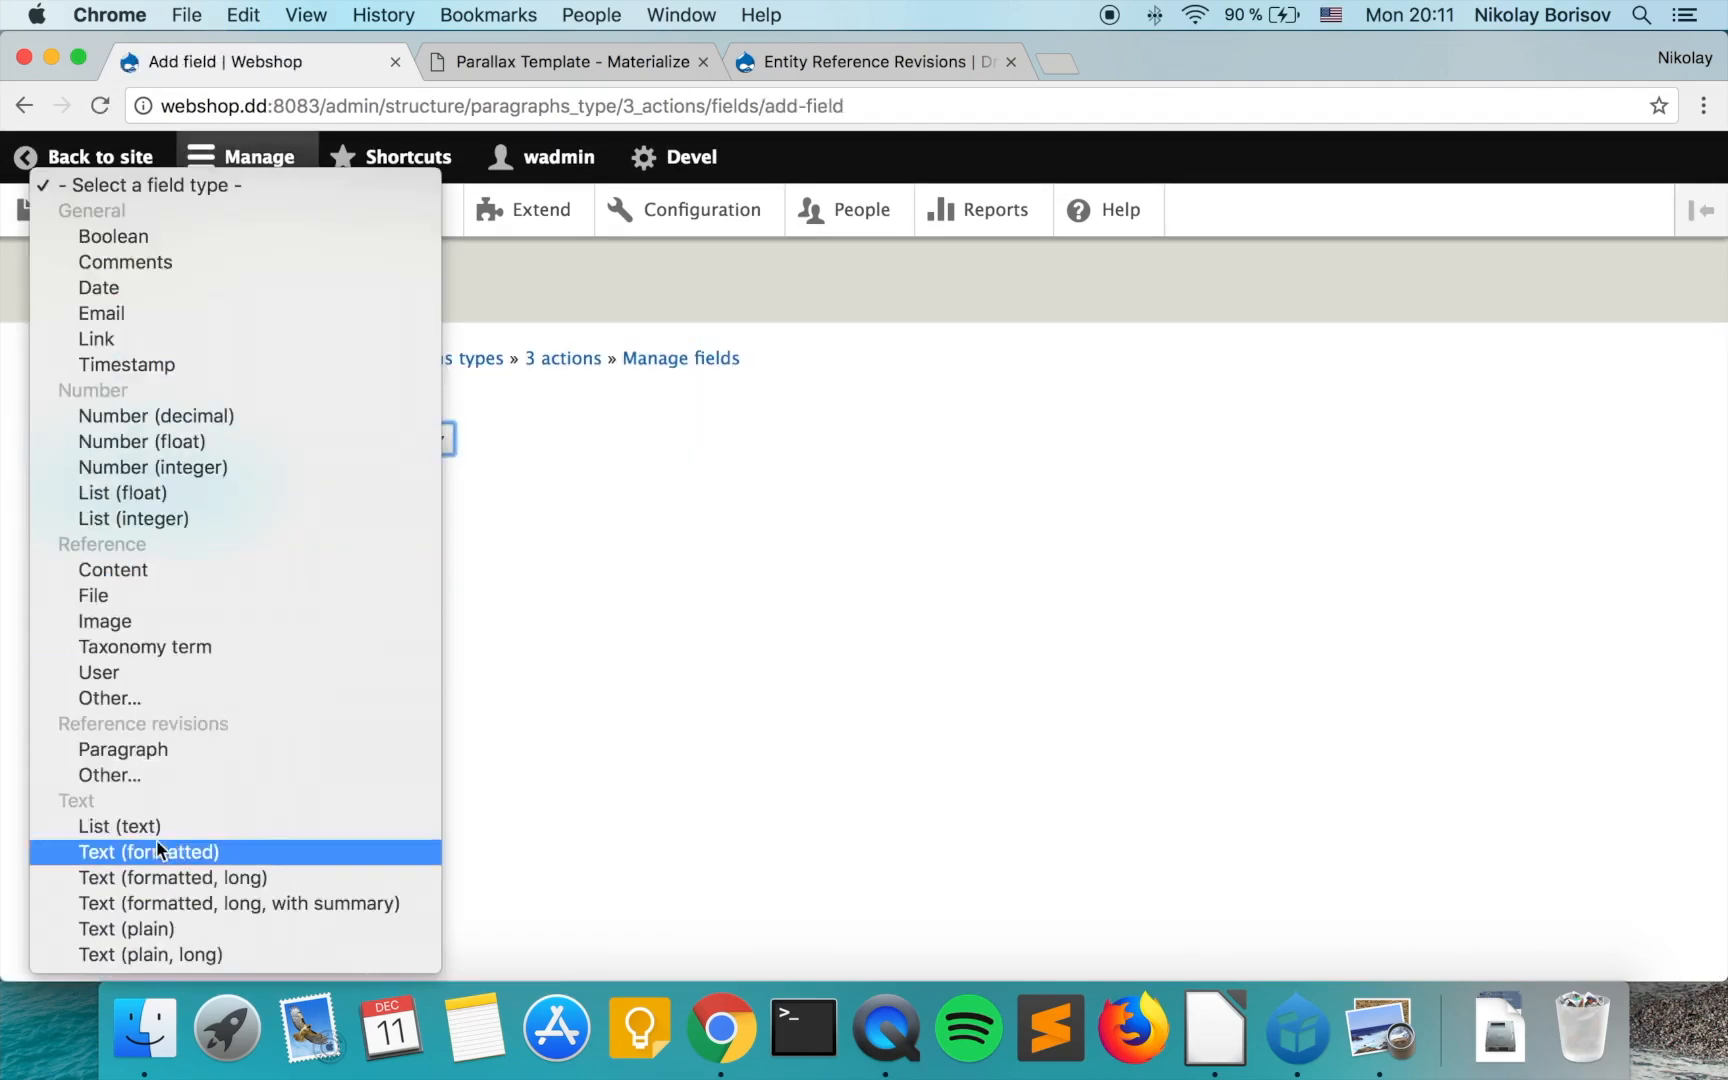
left_click(185, 928)
left_click(212, 532)
type("Title 2")
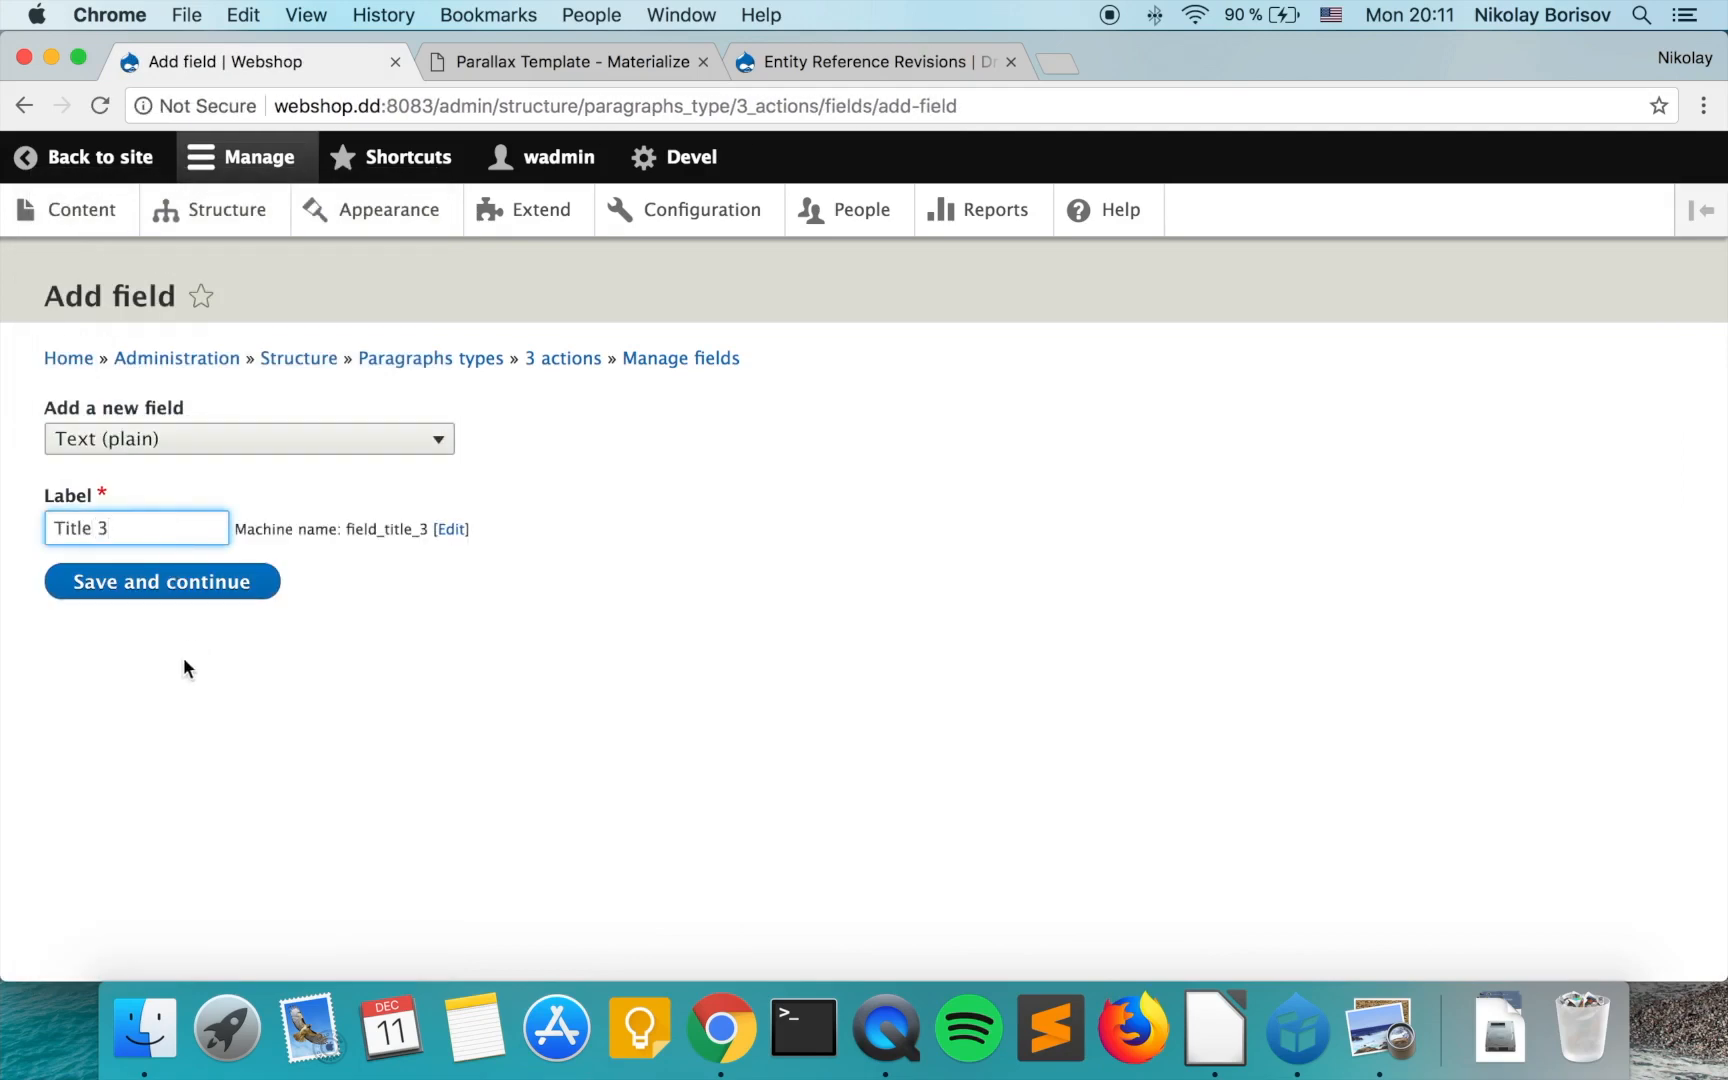
left_click(186, 584)
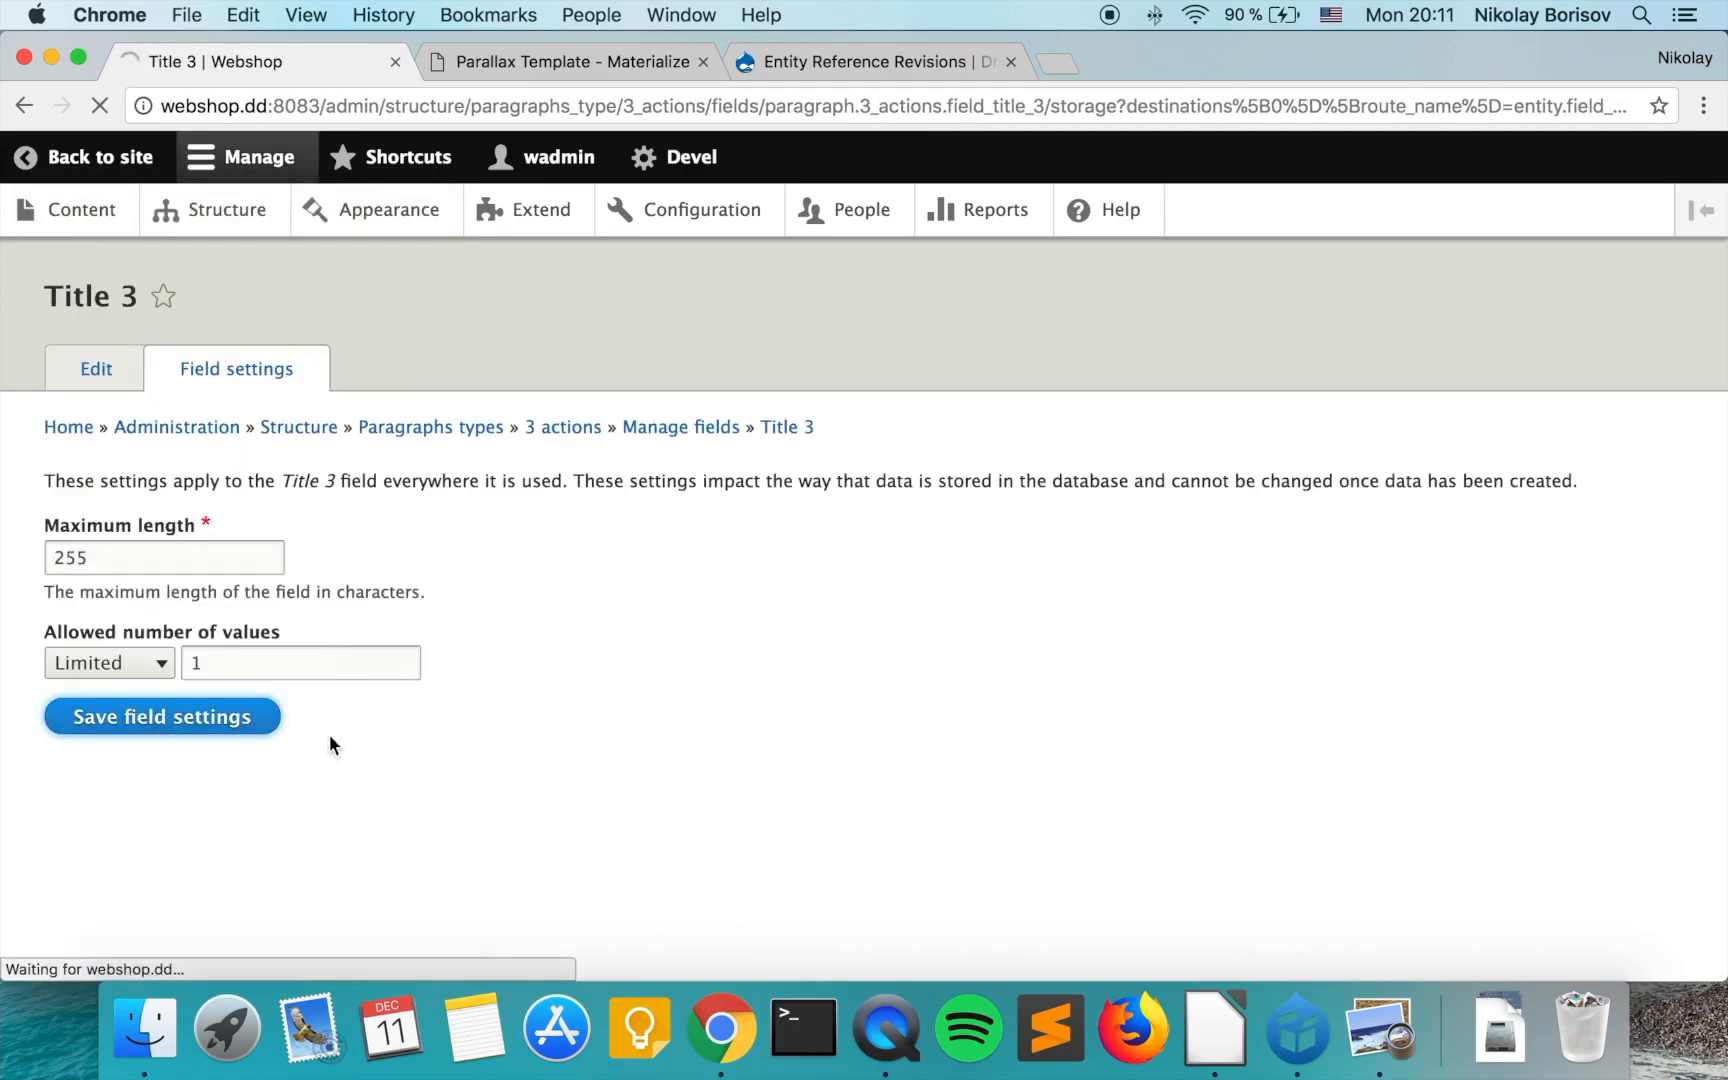
scroll(135, 837, "down", 5)
left_click(139, 837)
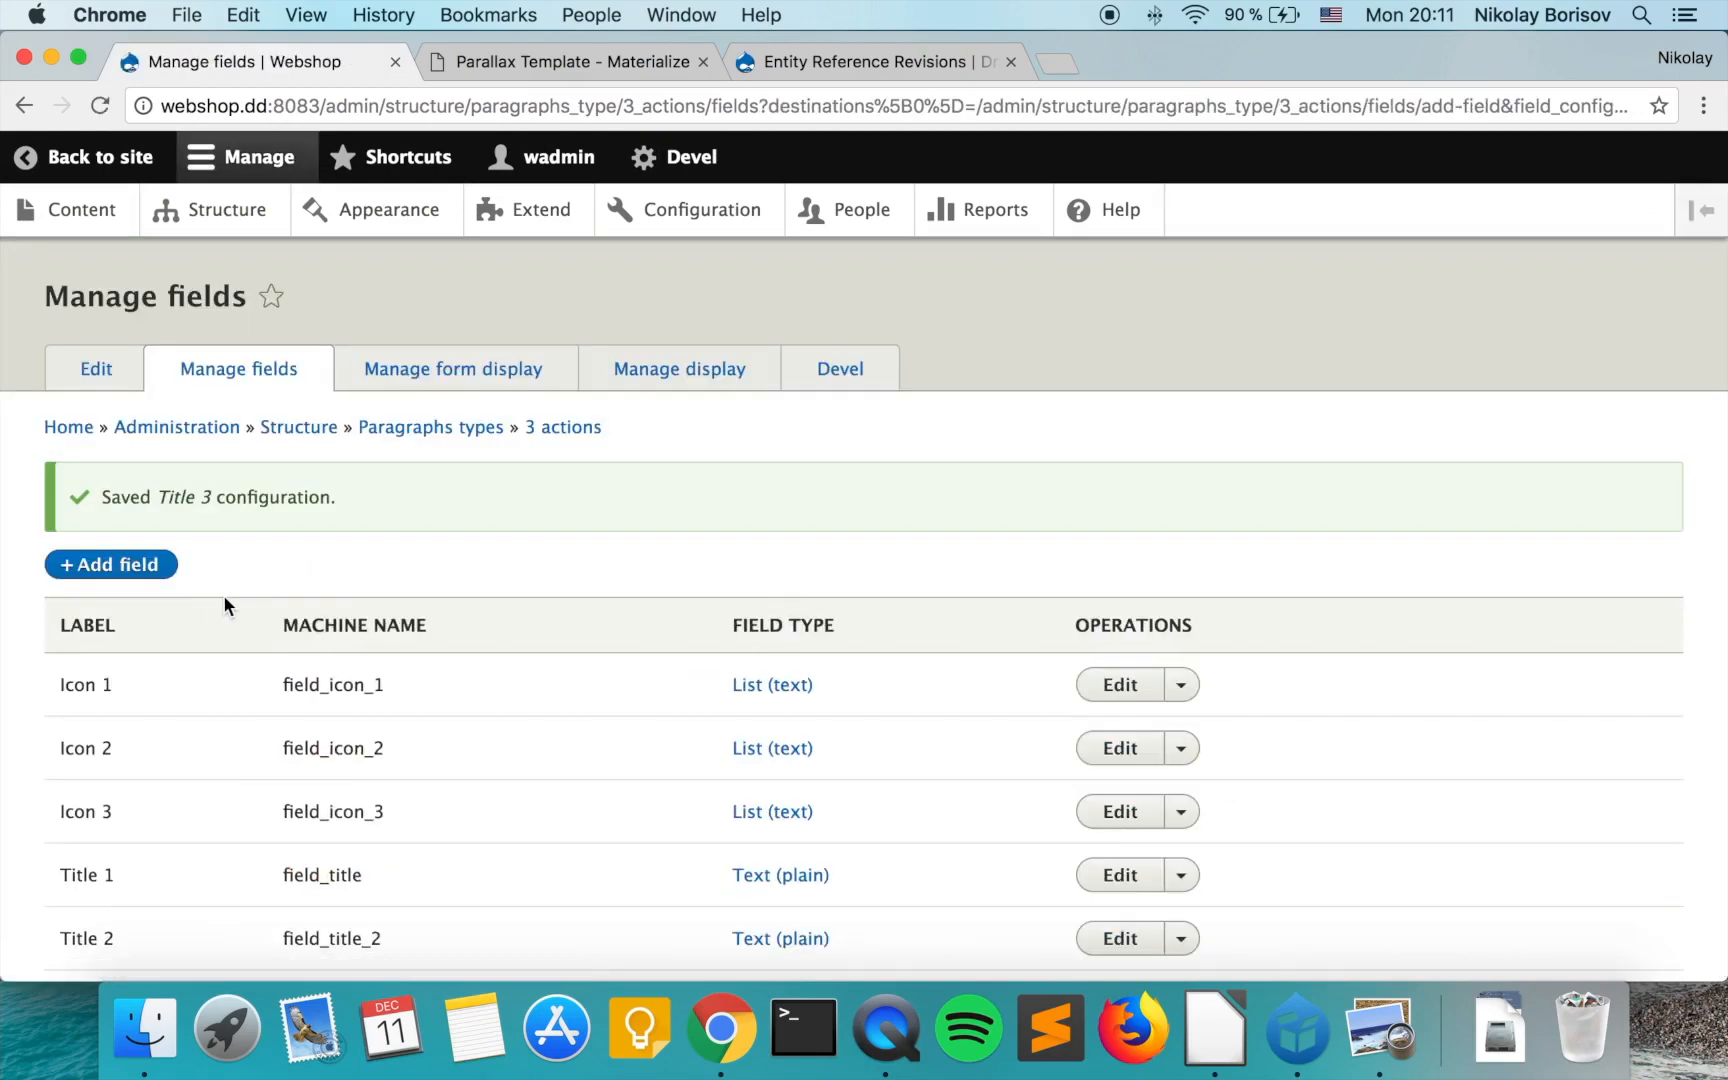
Create a Text (plain, long) field labelled Text in the 3 actions paragraph type.
left_click(160, 565)
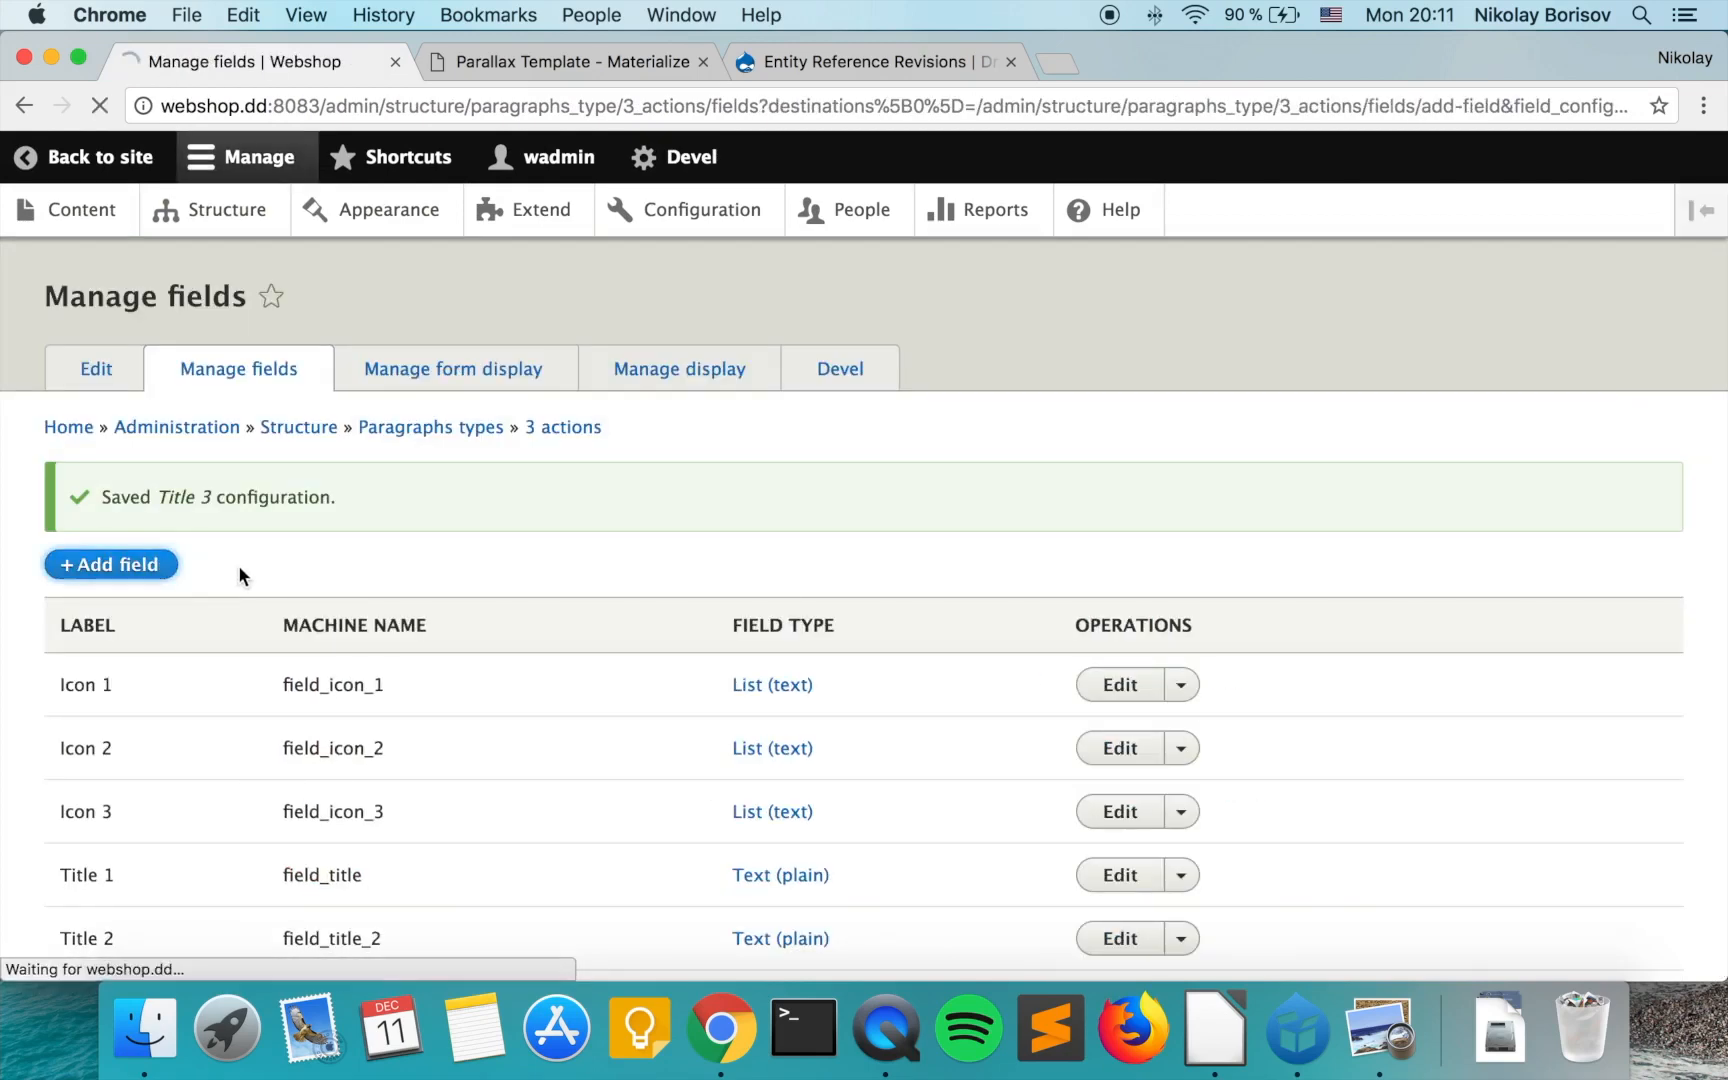
left_click(215, 438)
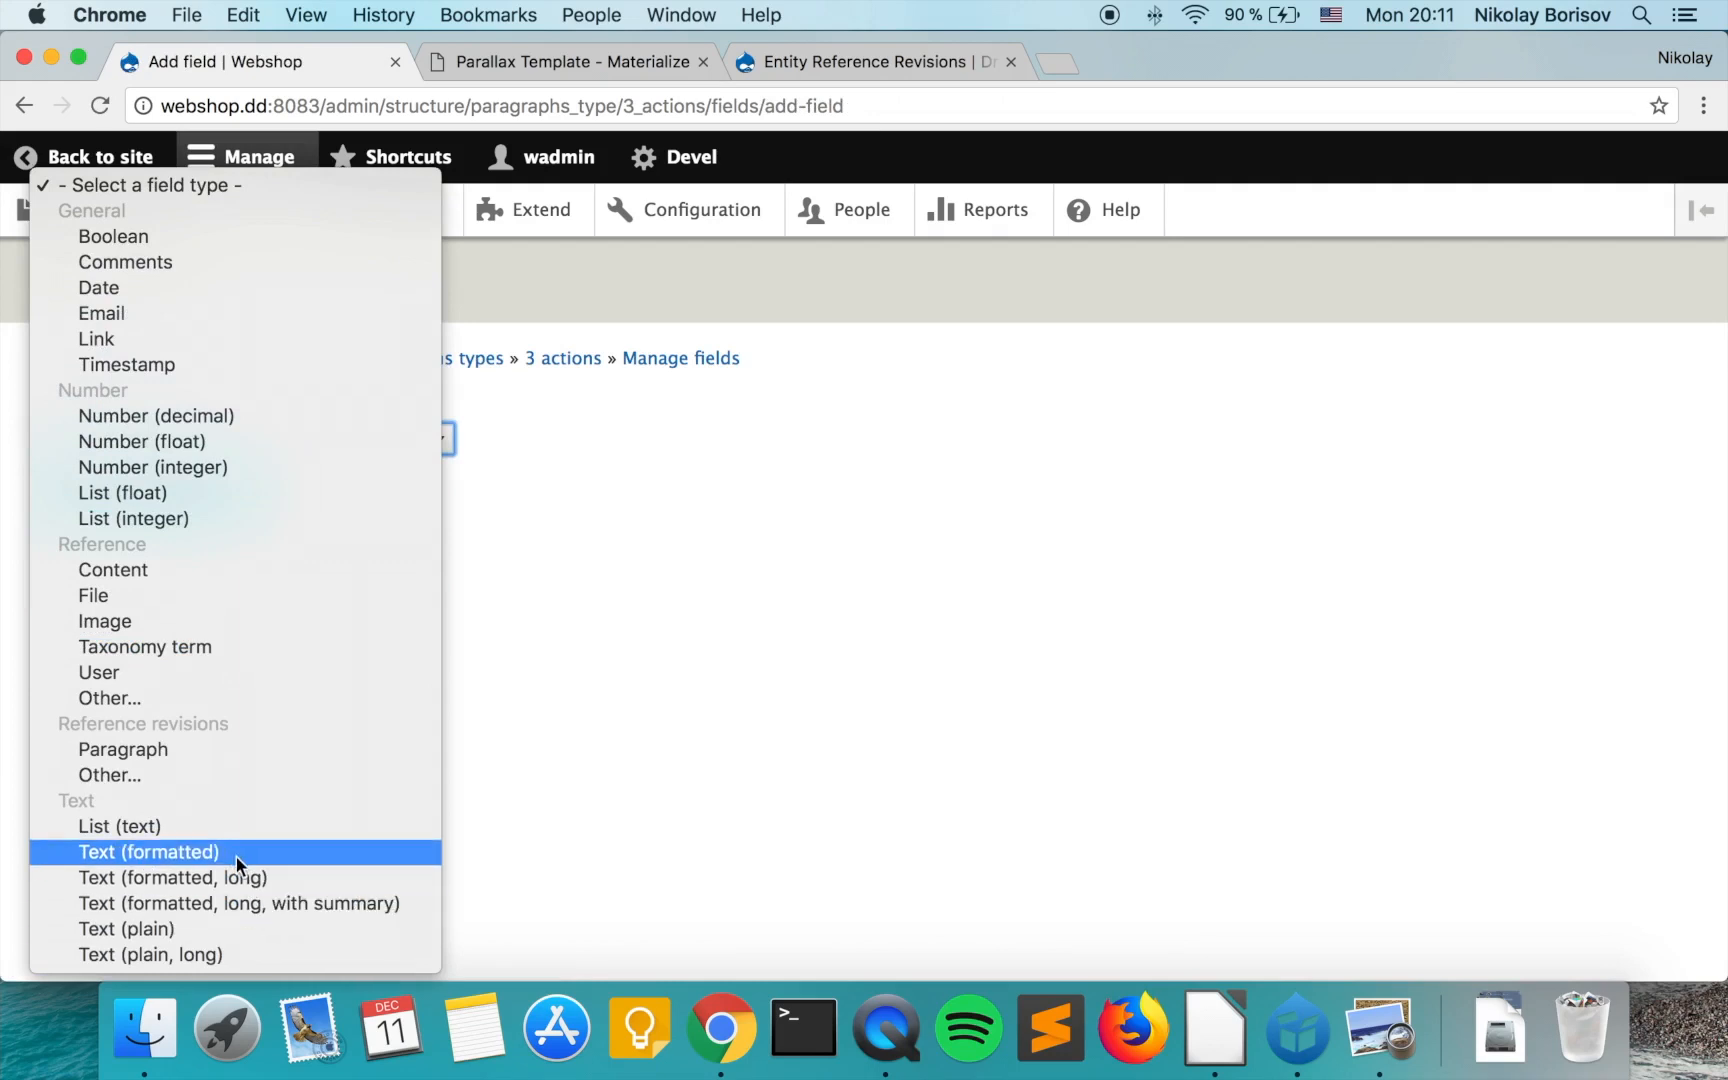
left_click(190, 955)
left_click(158, 523)
type("Text")
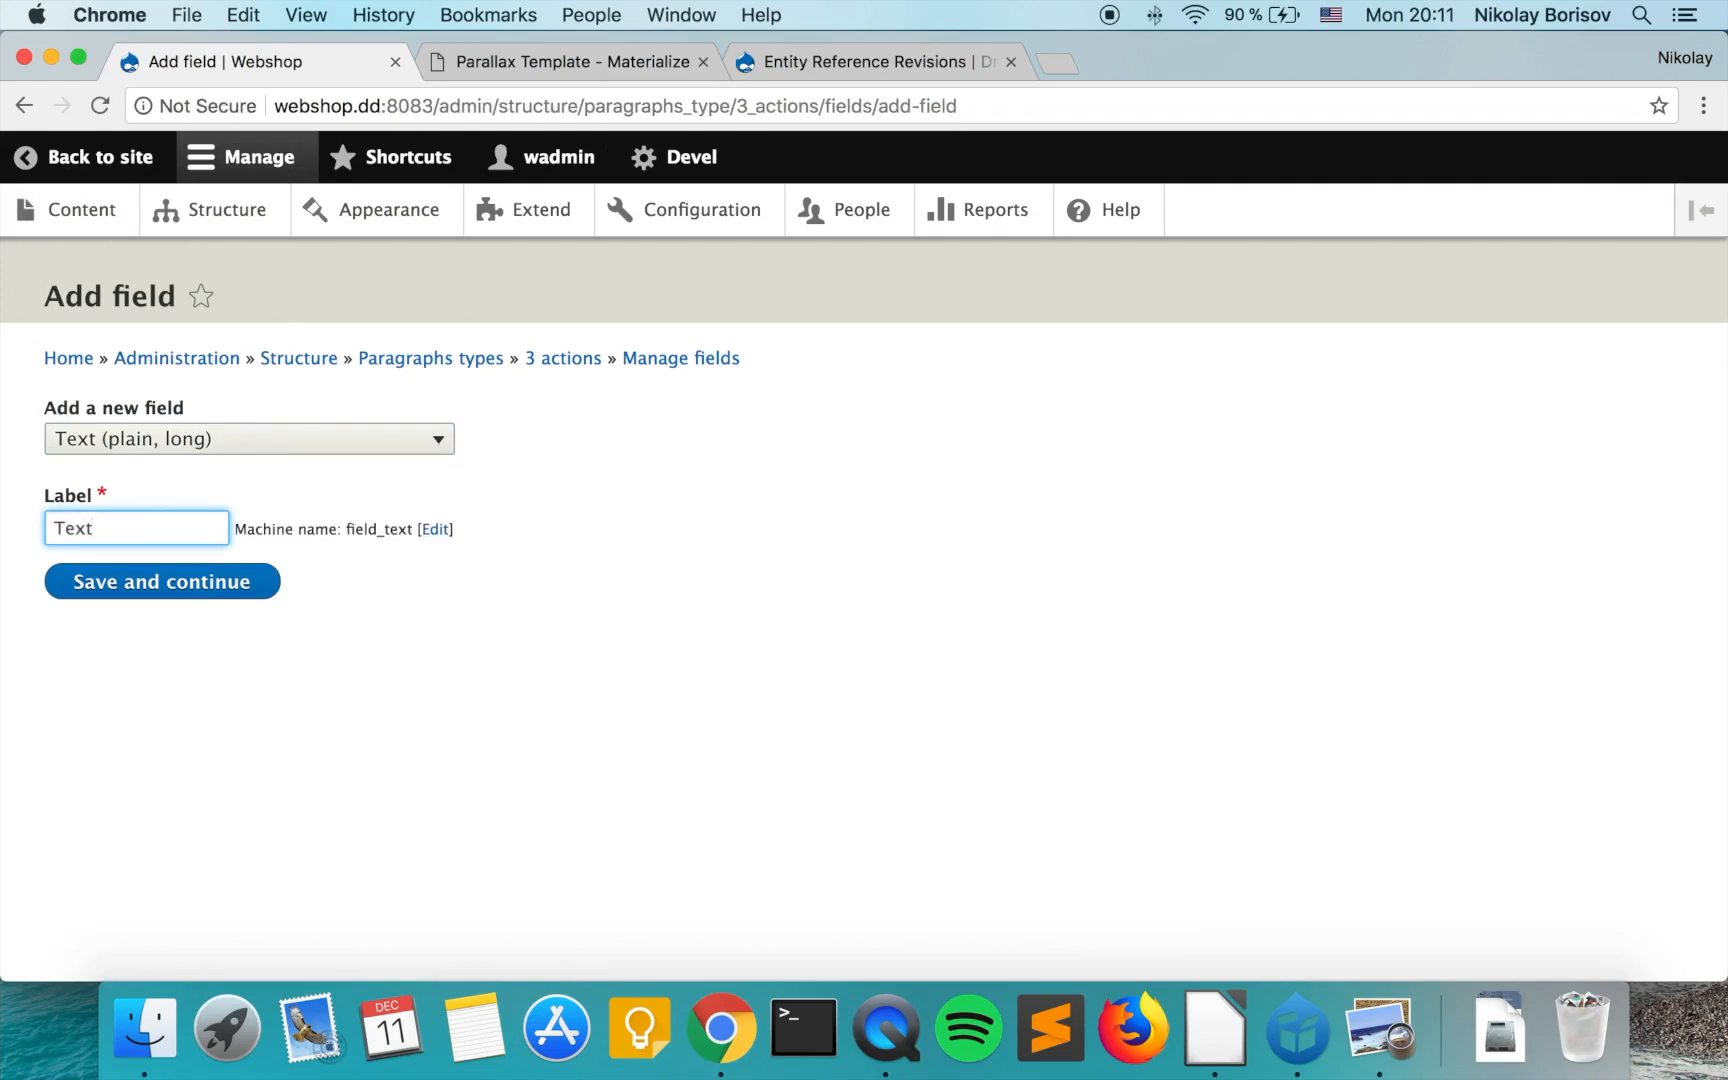
left_click(159, 592)
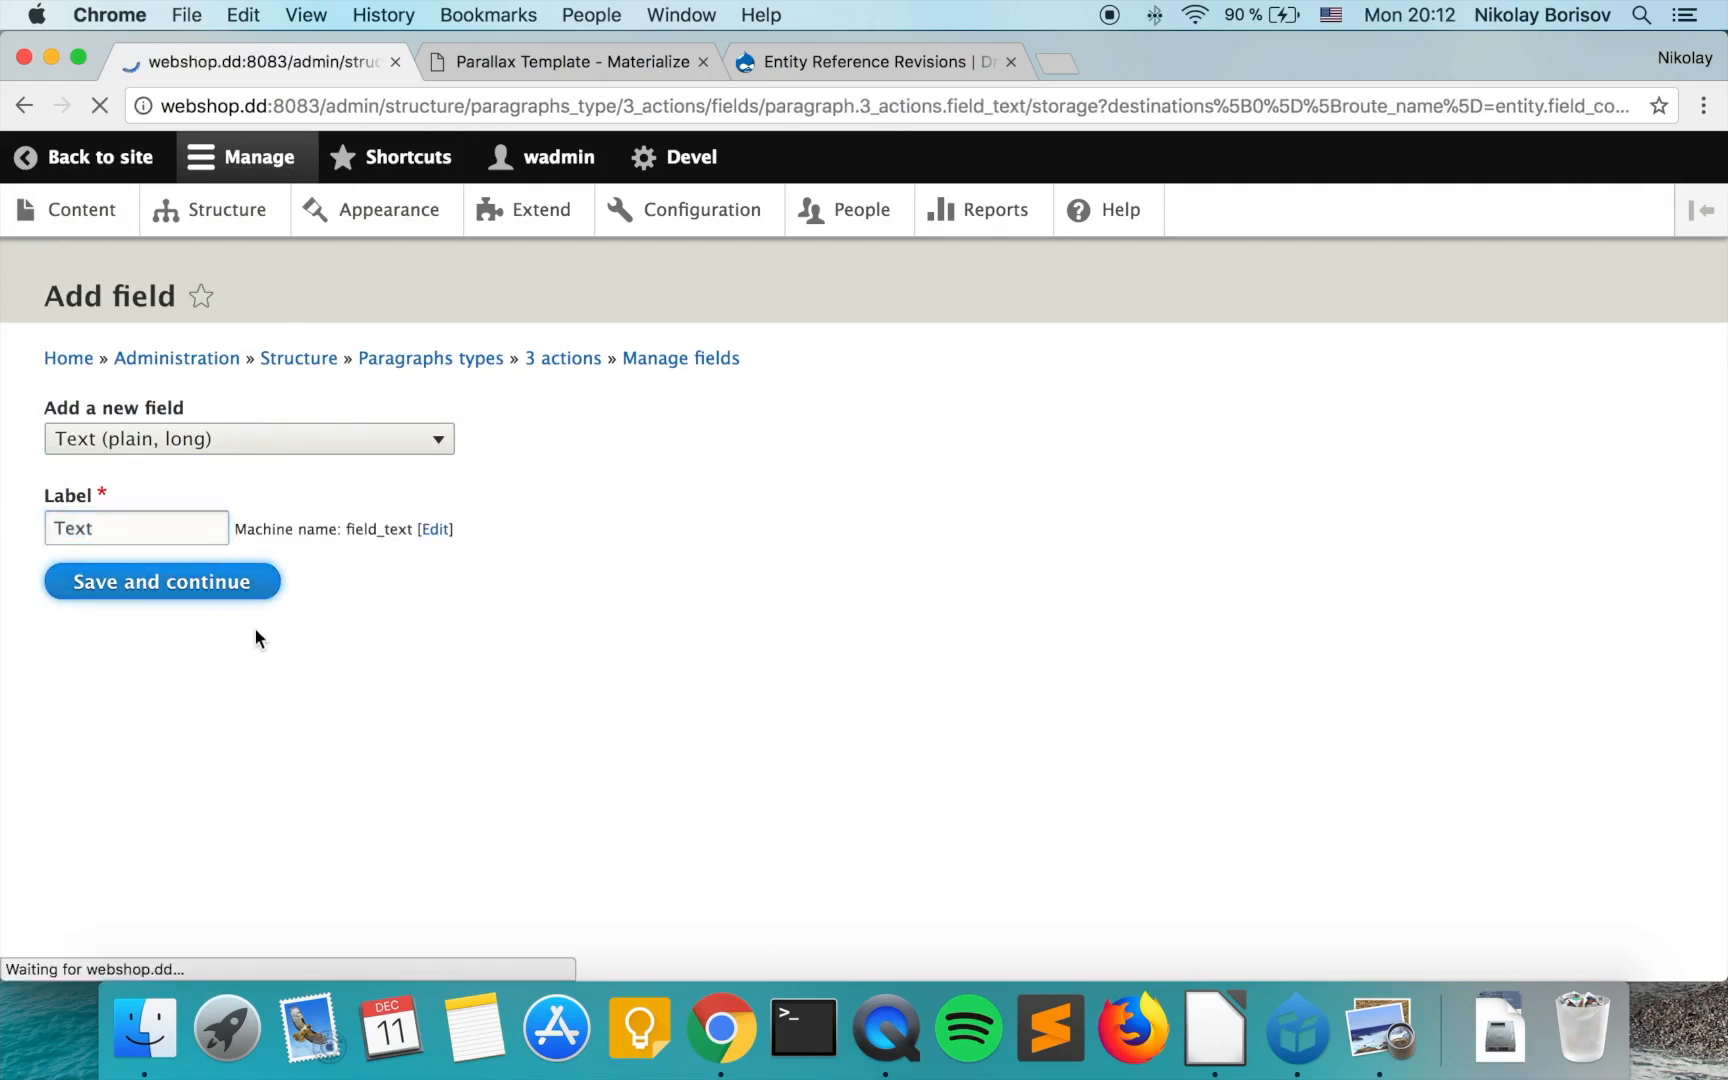
Relabel the new Text field as Text 1 and save it as an optional field.
left_click(116, 590)
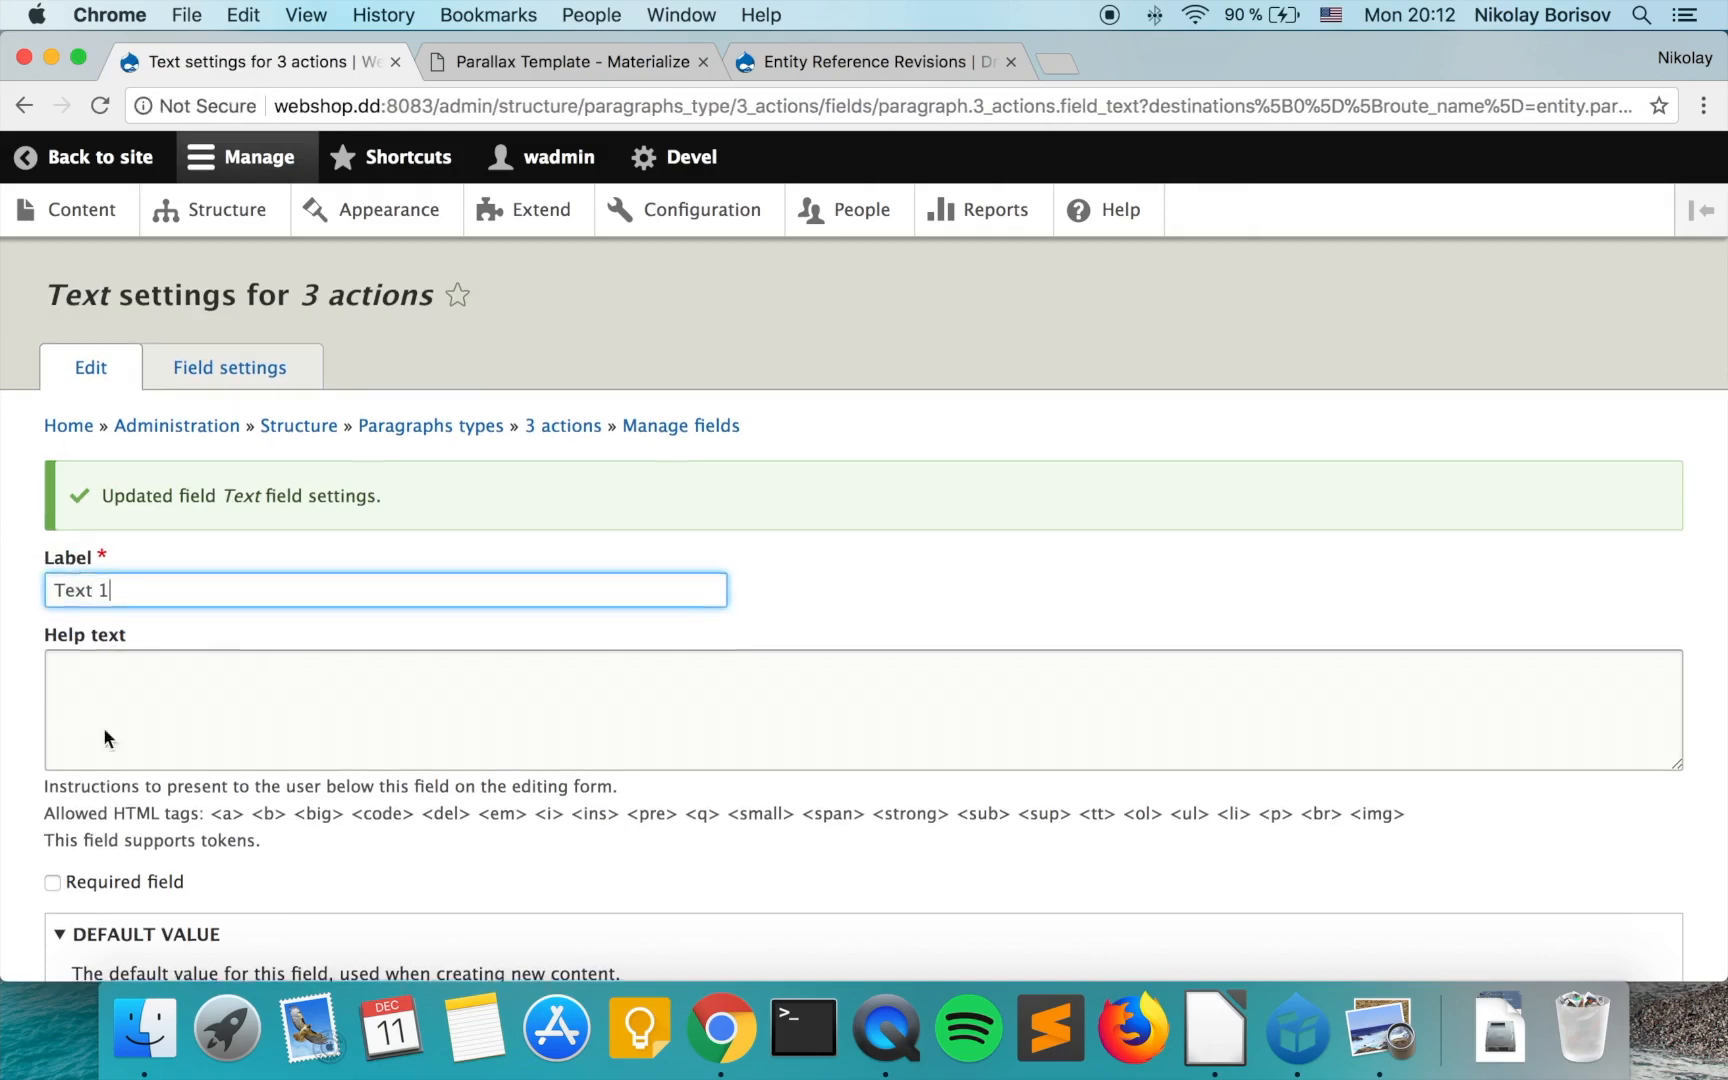
scroll(253, 753, "down", 5)
key("Return")
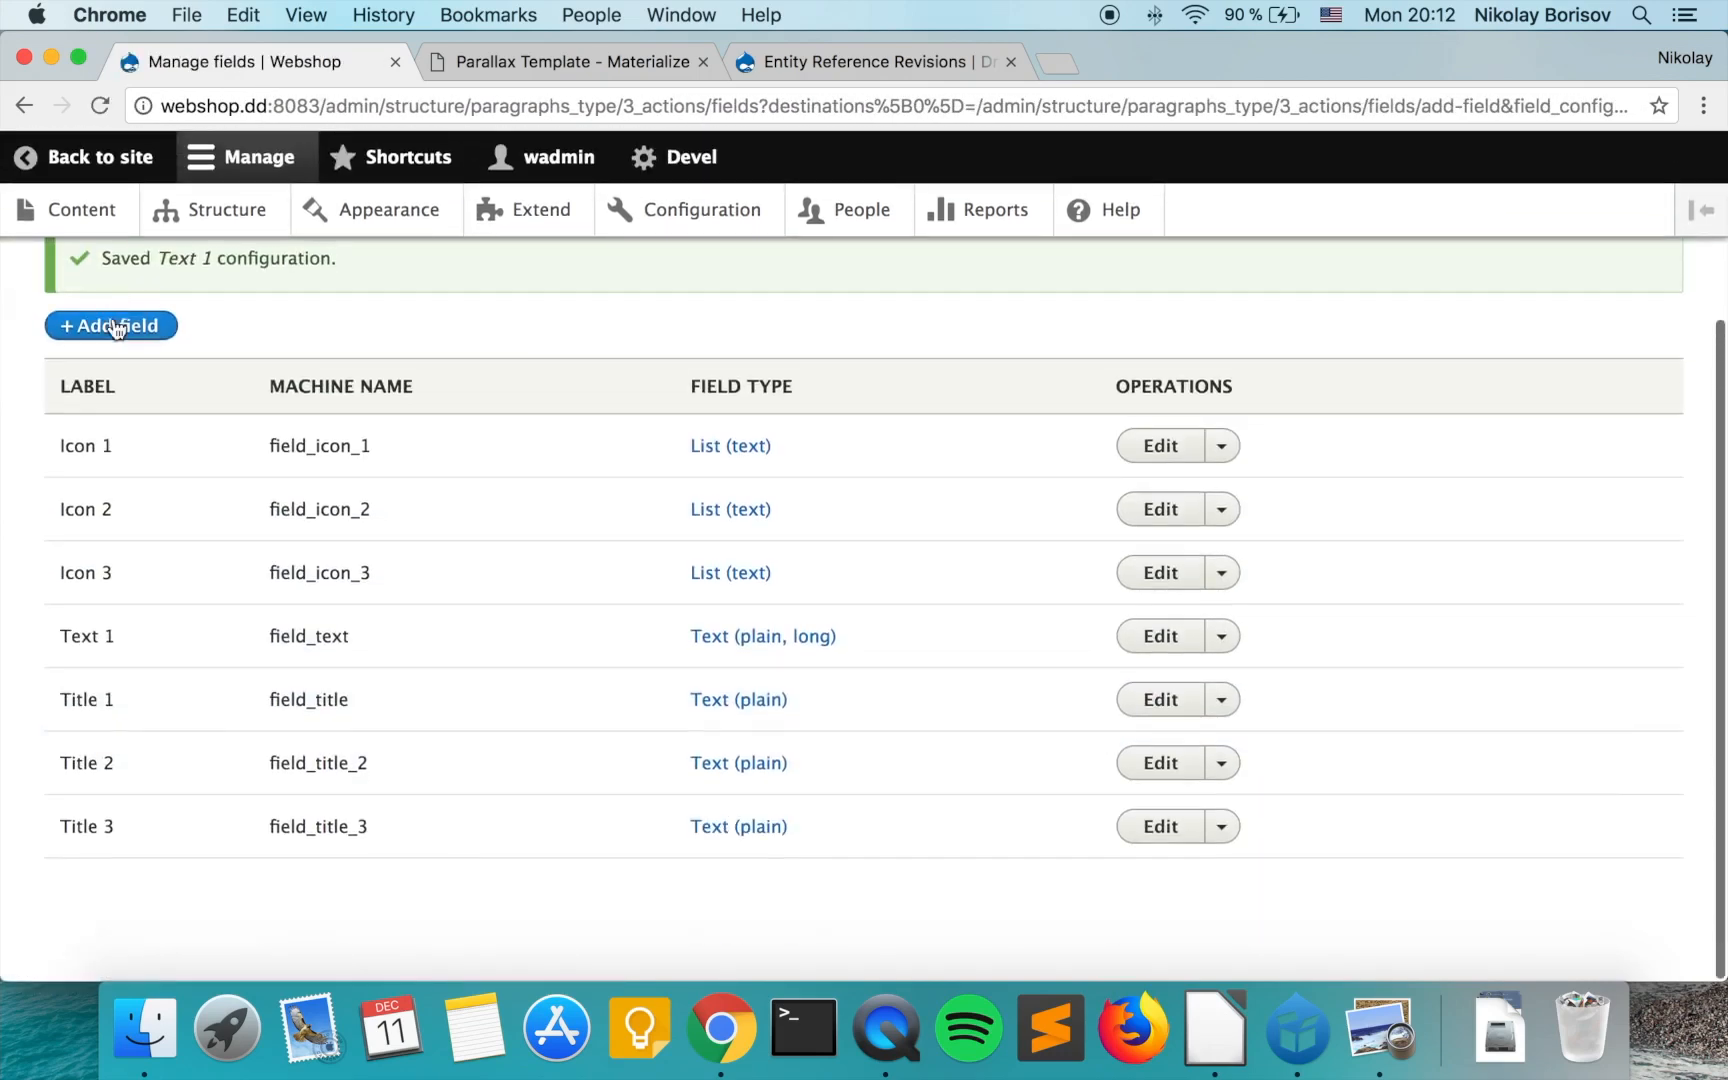
Add a Text (plain, long) field labelled Text 2 to 3 actions and save it with the default storage and field settings.
left_click(160, 438)
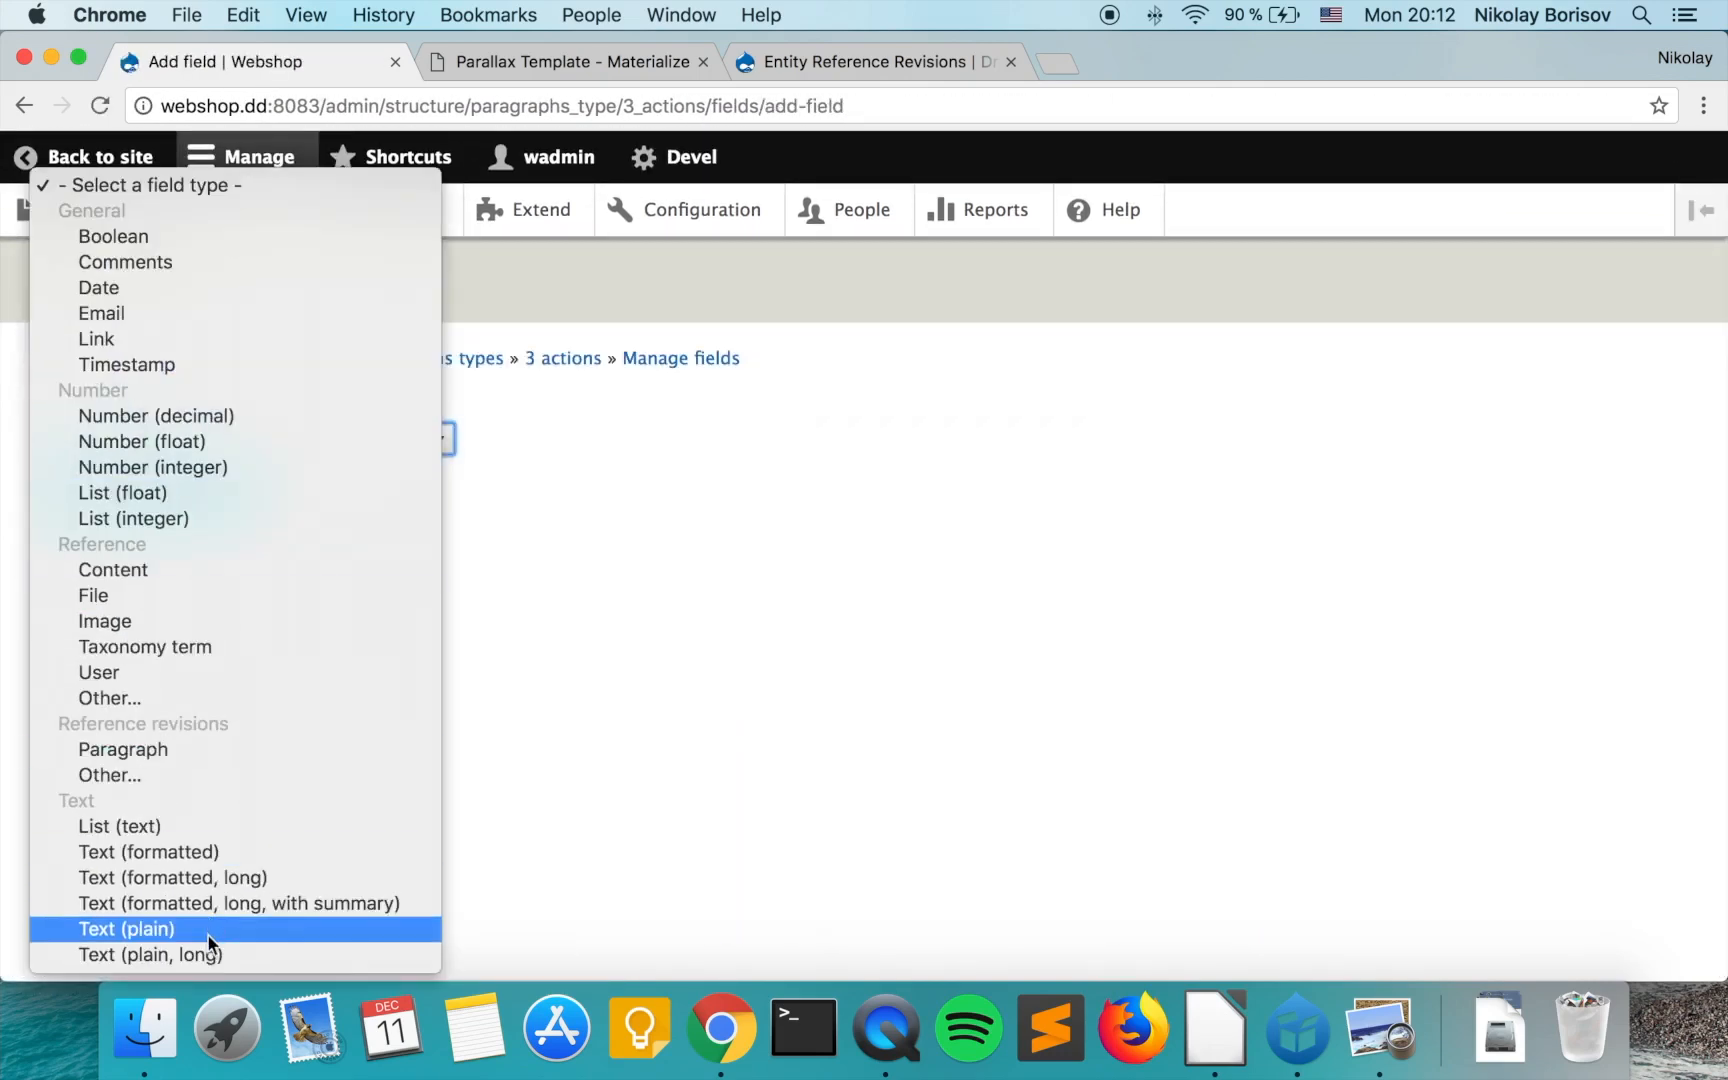
left_click(210, 958)
key("Tab")
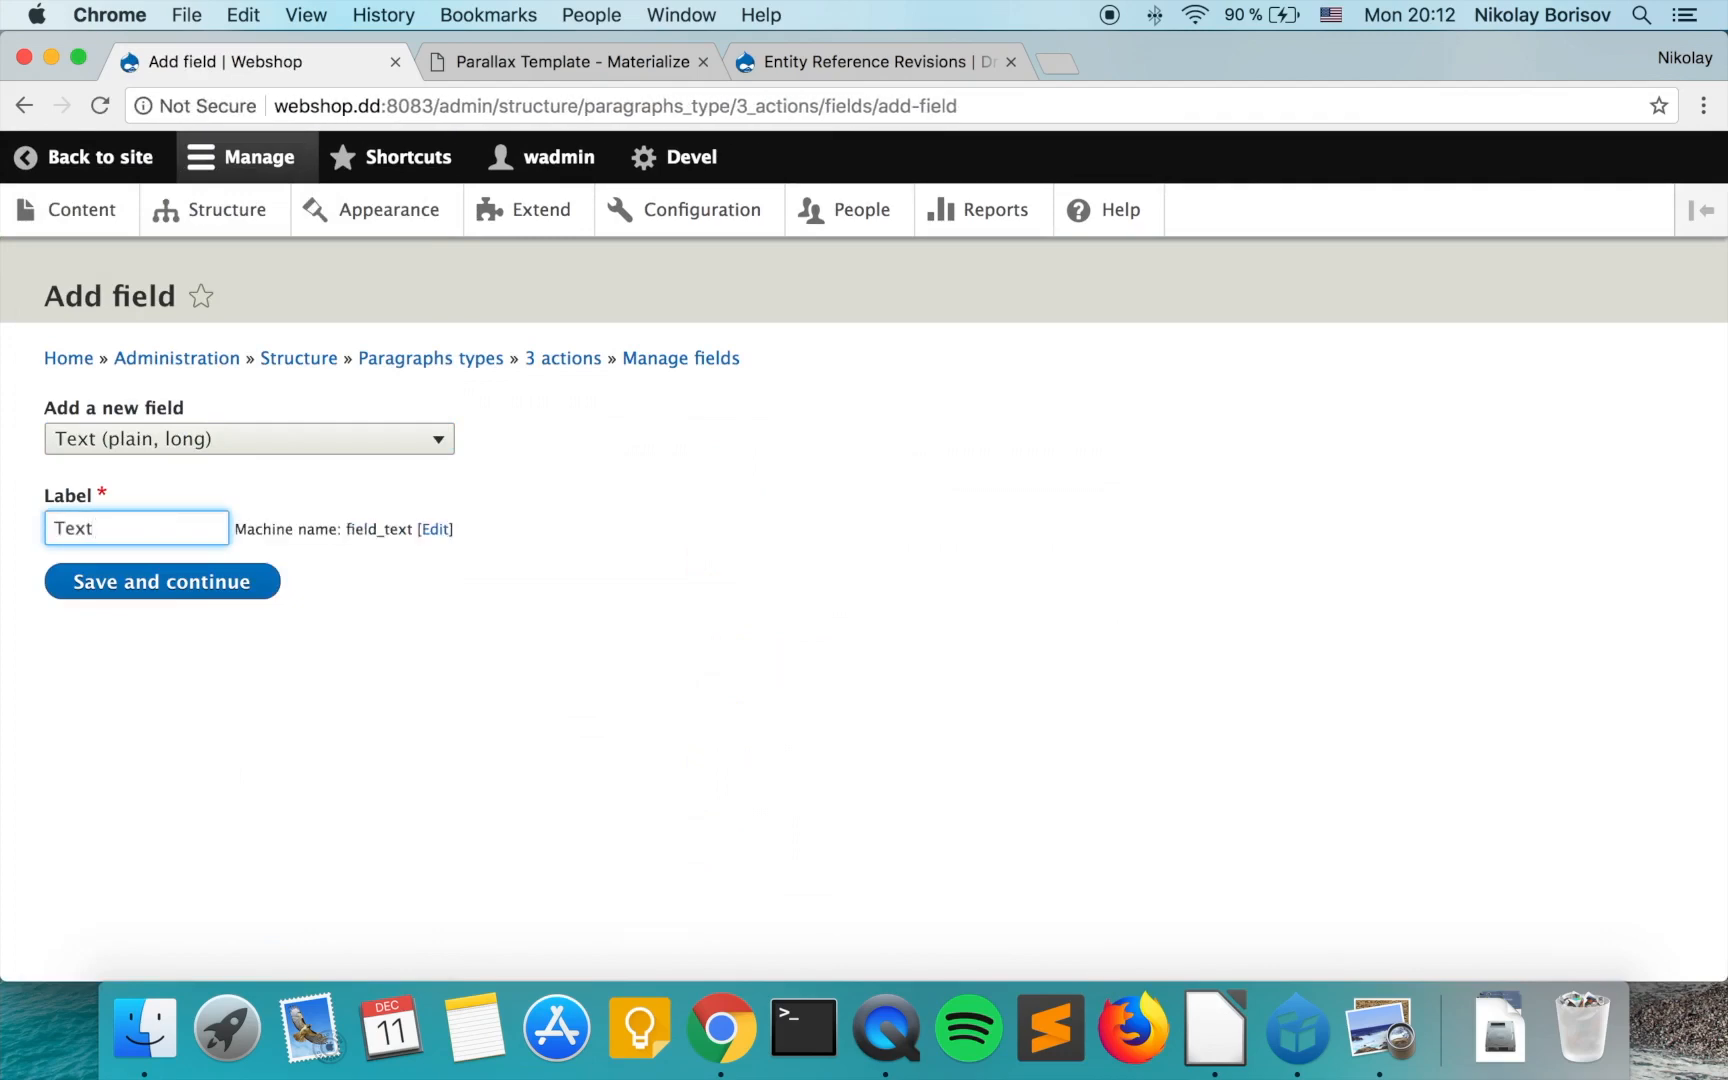
key("Return")
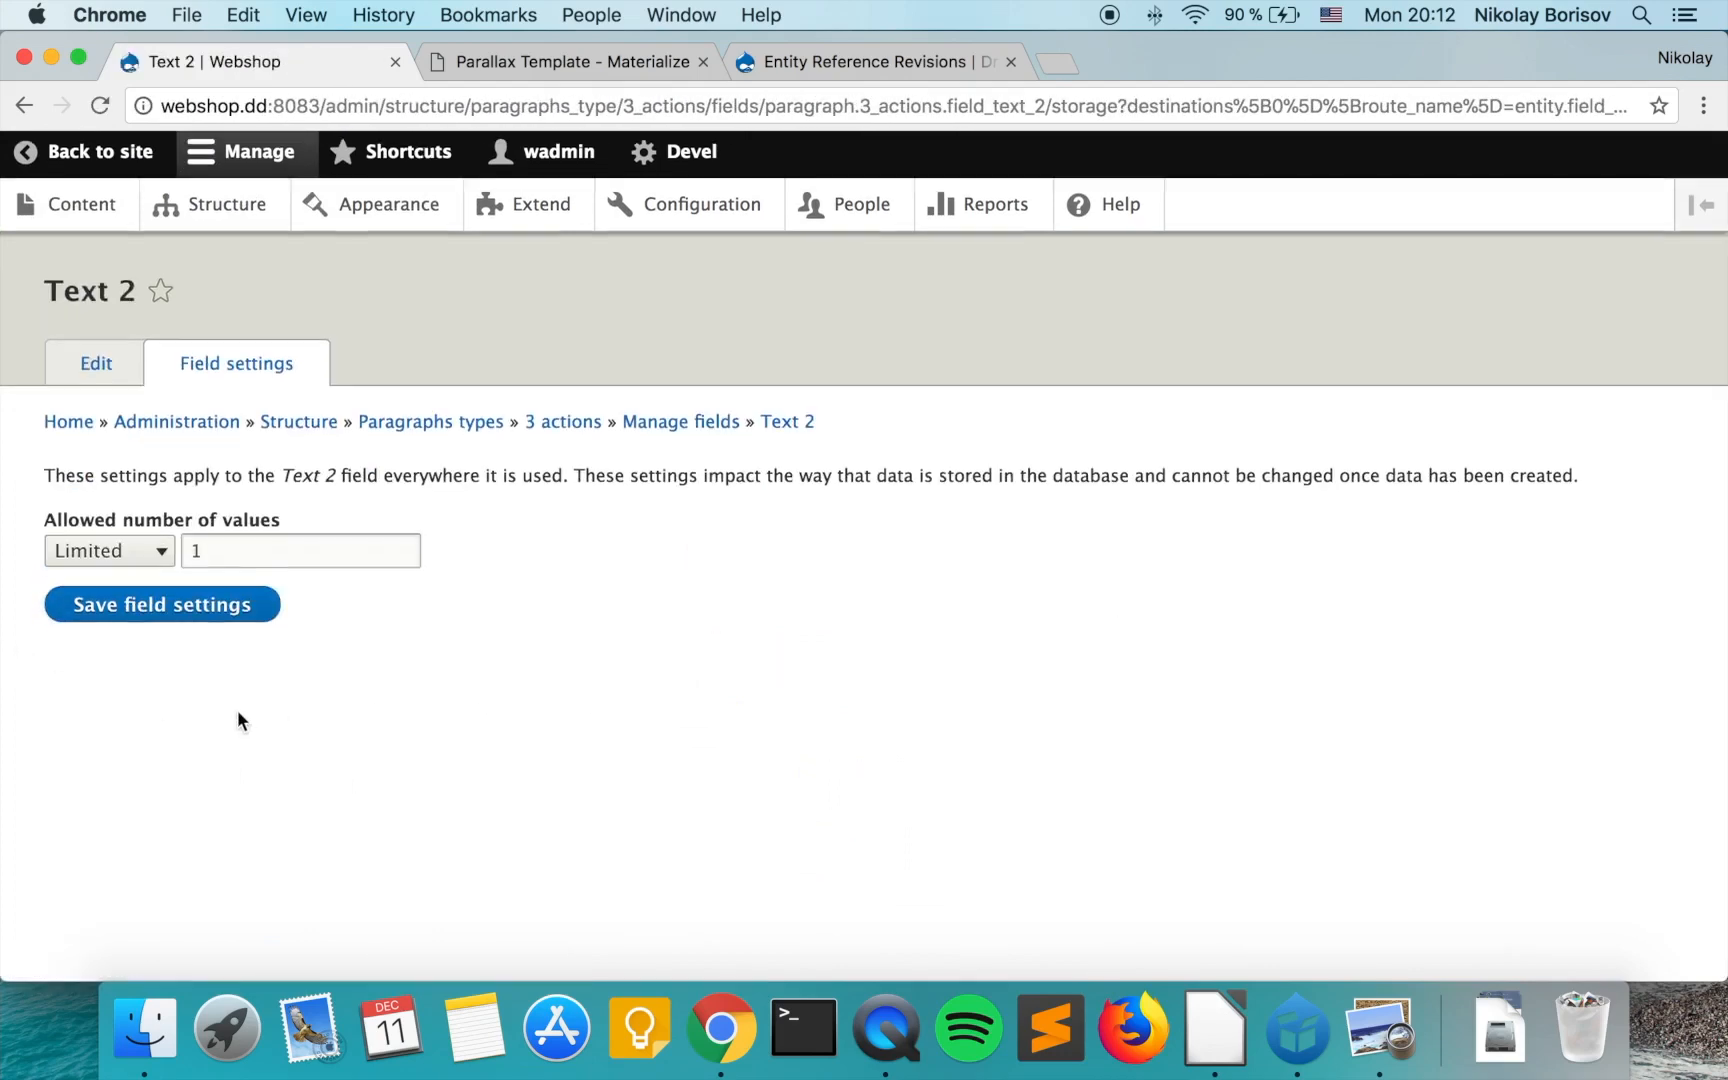
key("Return")
scroll(227, 740, "down", 5)
left_click(174, 835)
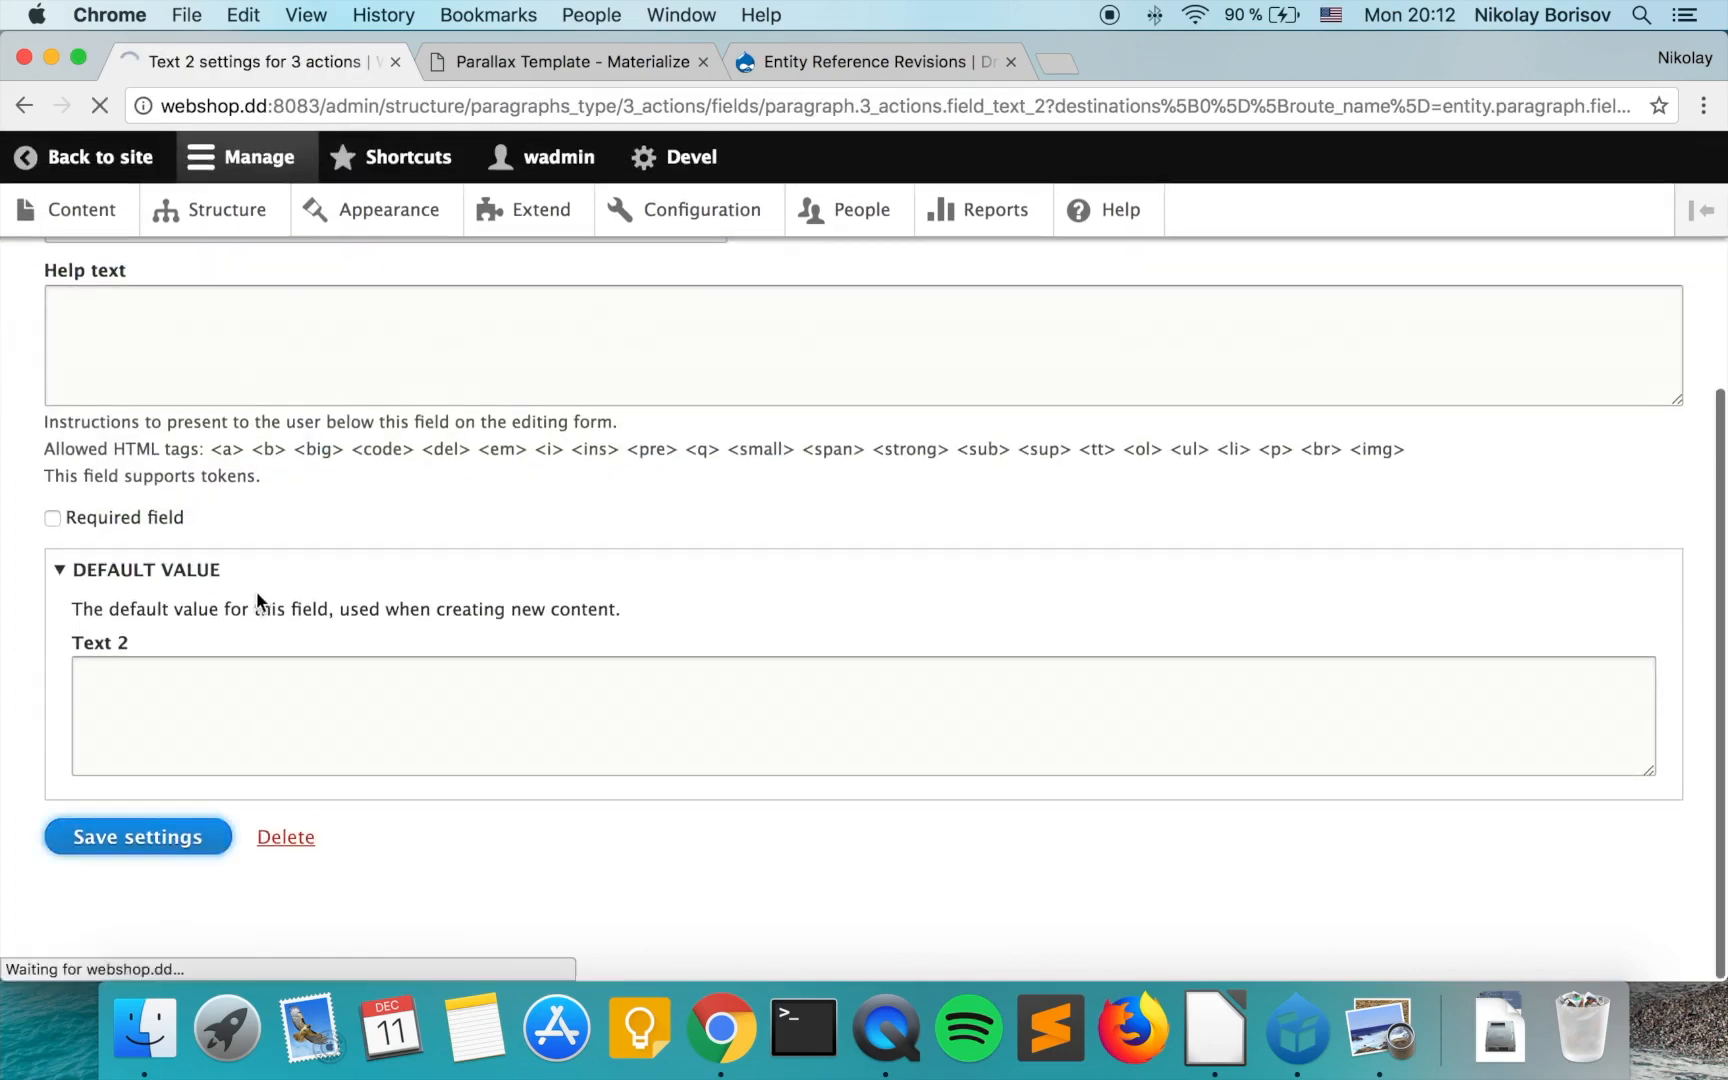
Add a Text (plain, long) field labelled Text 3 to 3 actions and save it with the default storage and field settings.
left_click(150, 564)
left_click(200, 444)
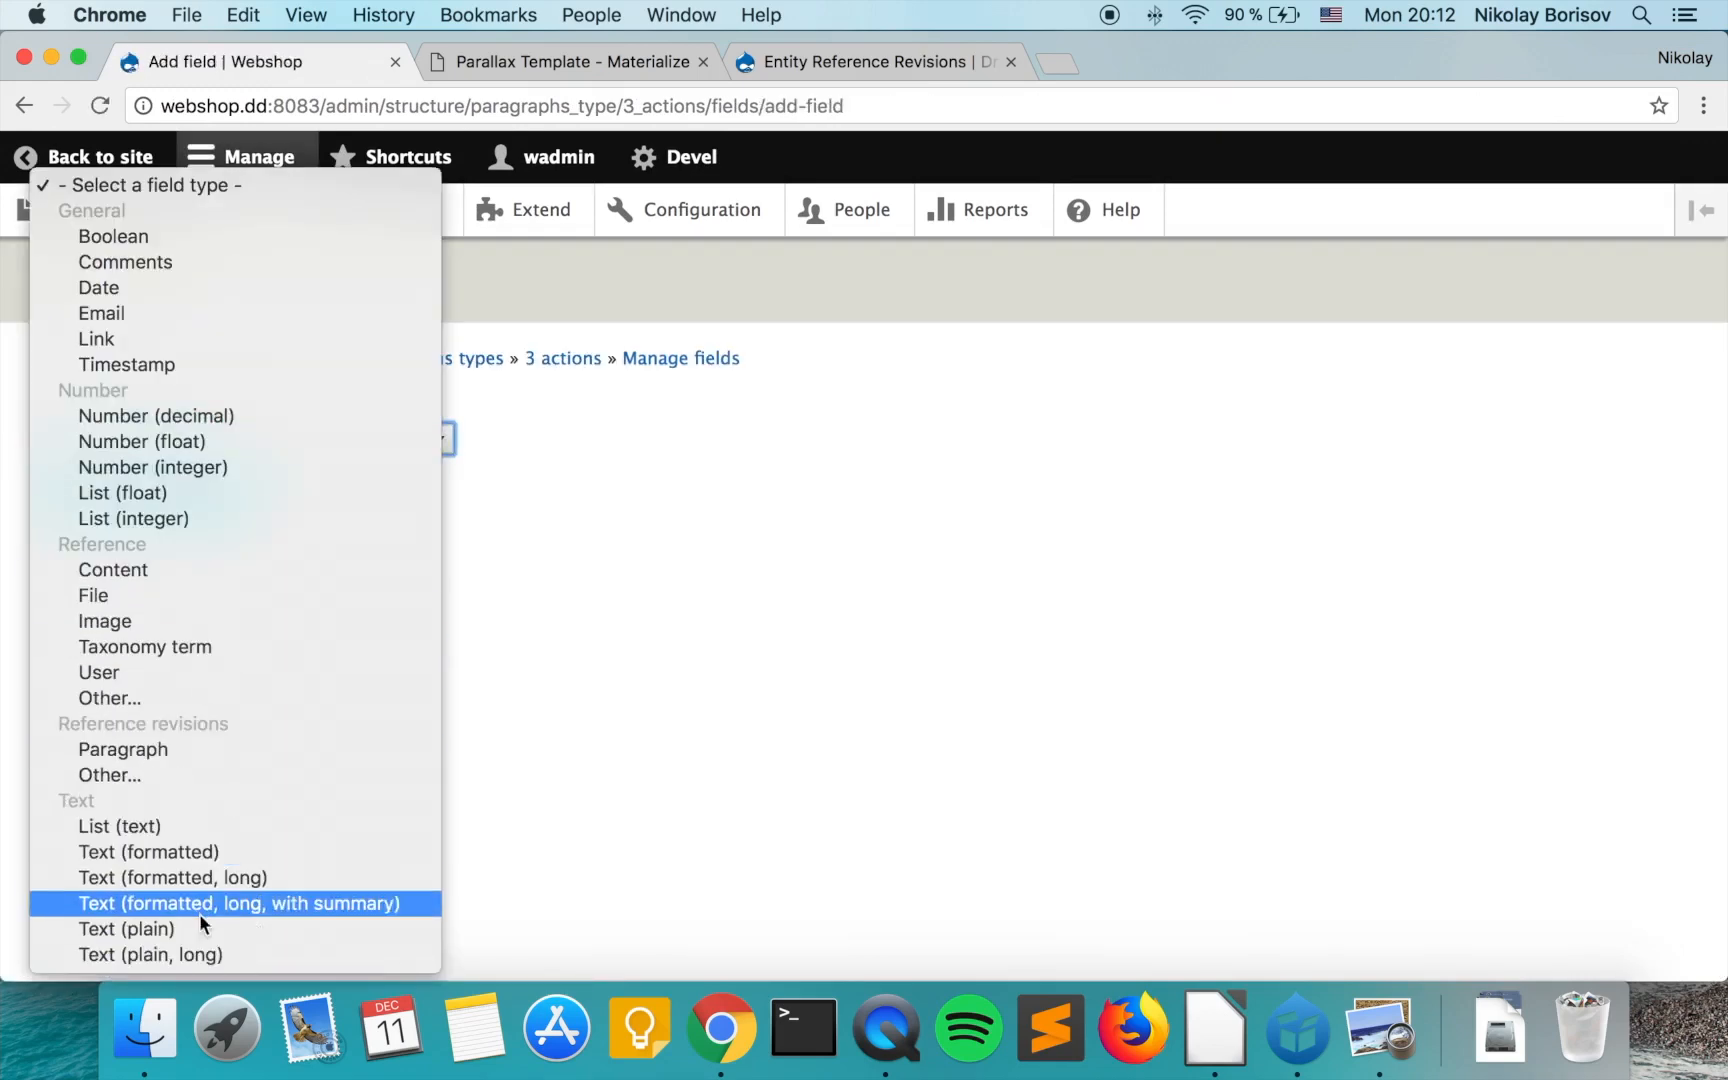
left_click(201, 957)
left_click(166, 528)
type("Text 3")
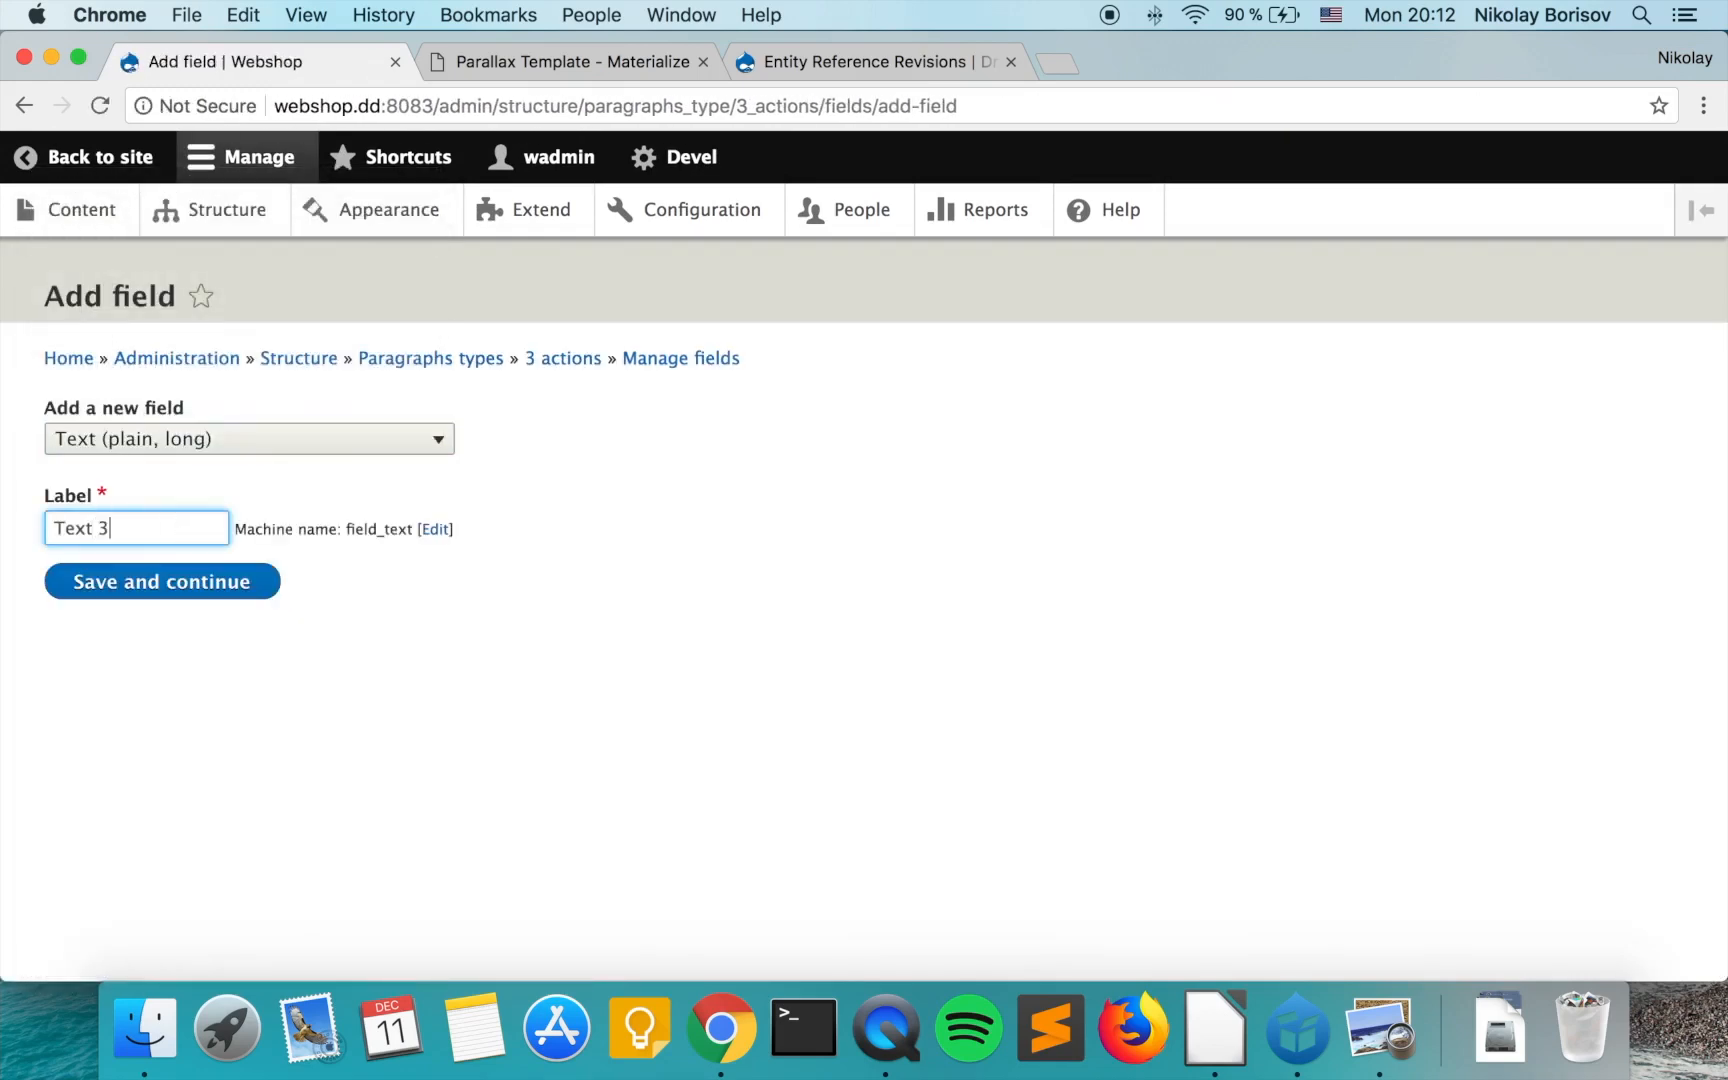
key("Return")
left_click(245, 608)
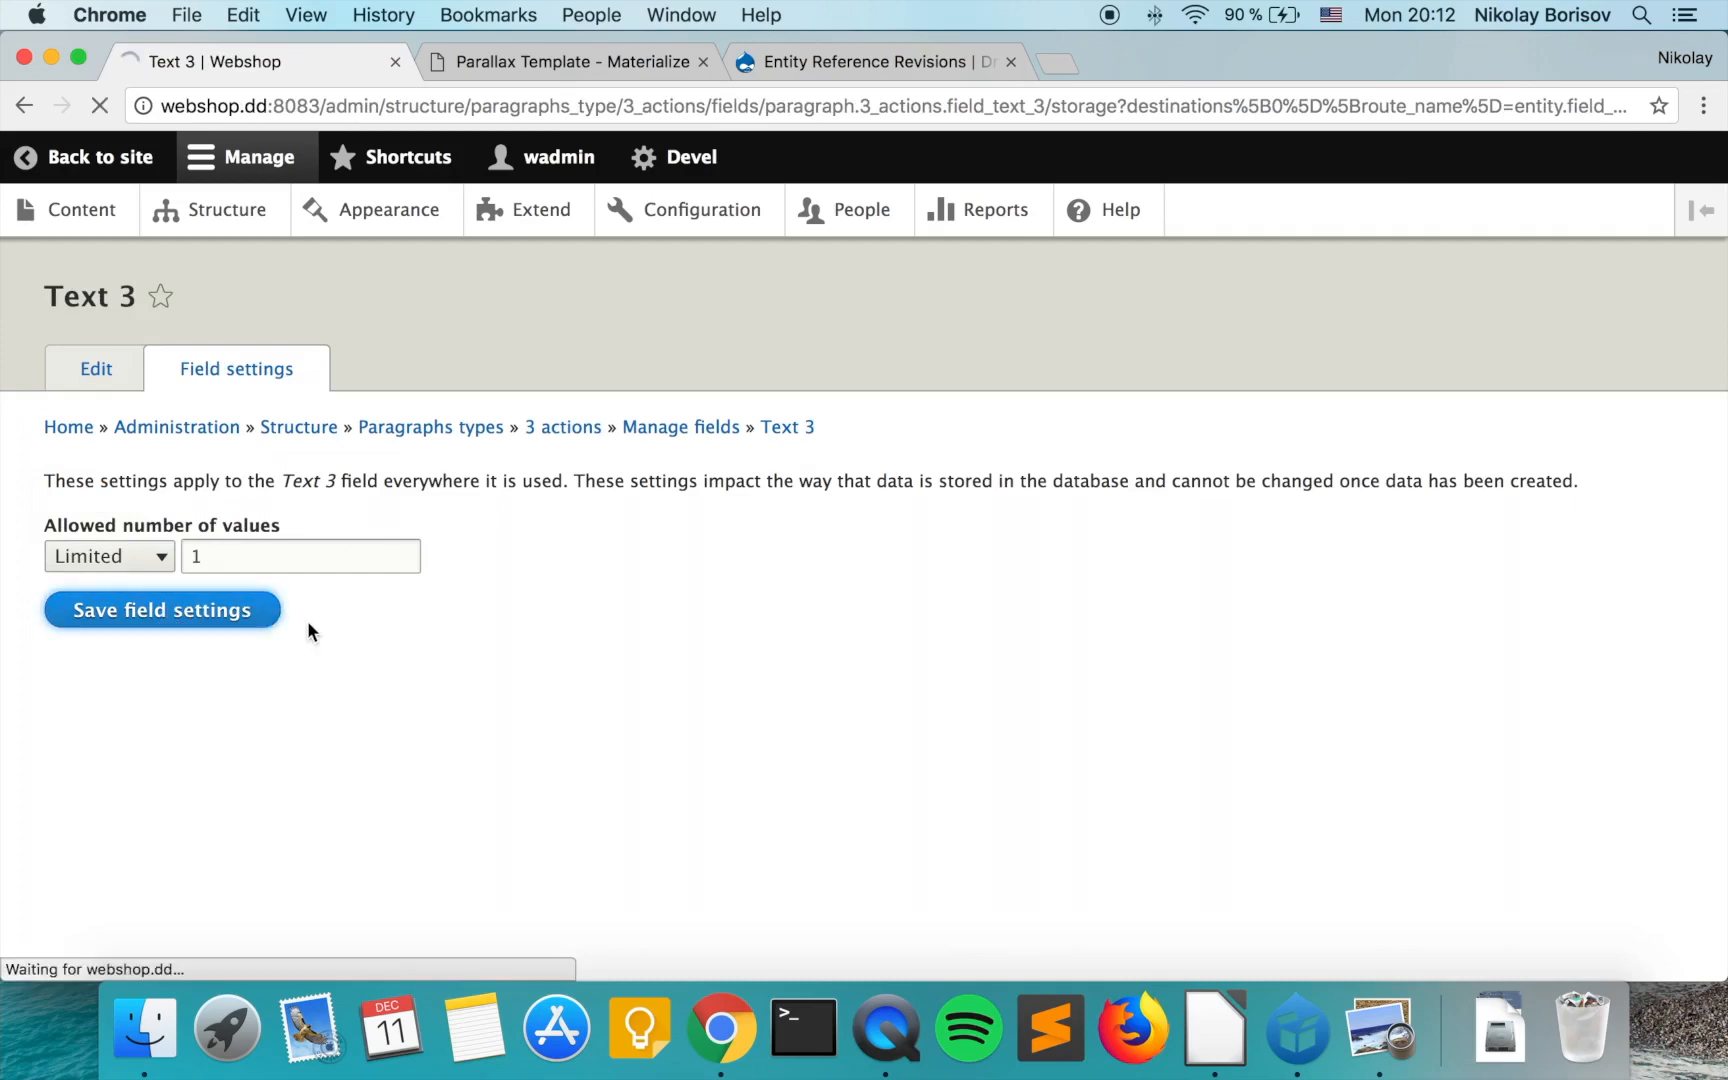
scroll(308, 622, "down", 5)
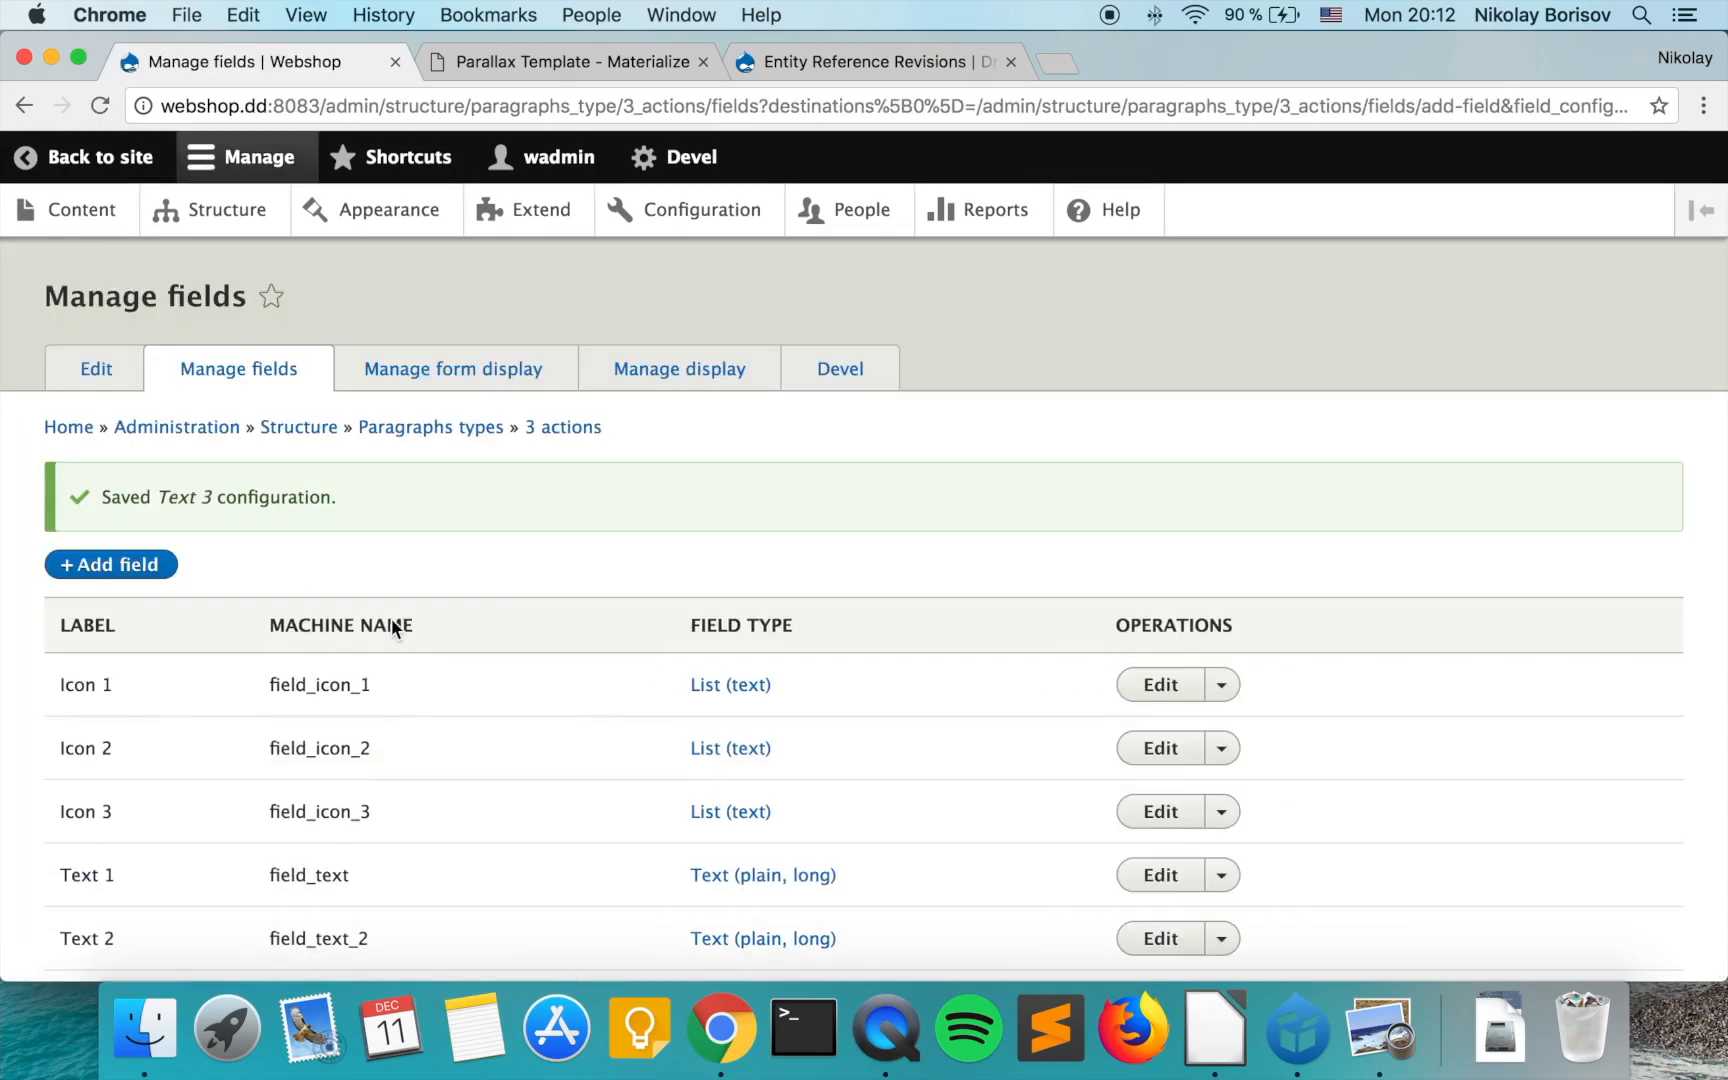
Review the field list of 3 actions and open its form display settings.
scroll(392, 620, "down", 4)
scroll(130, 585, "up", 1)
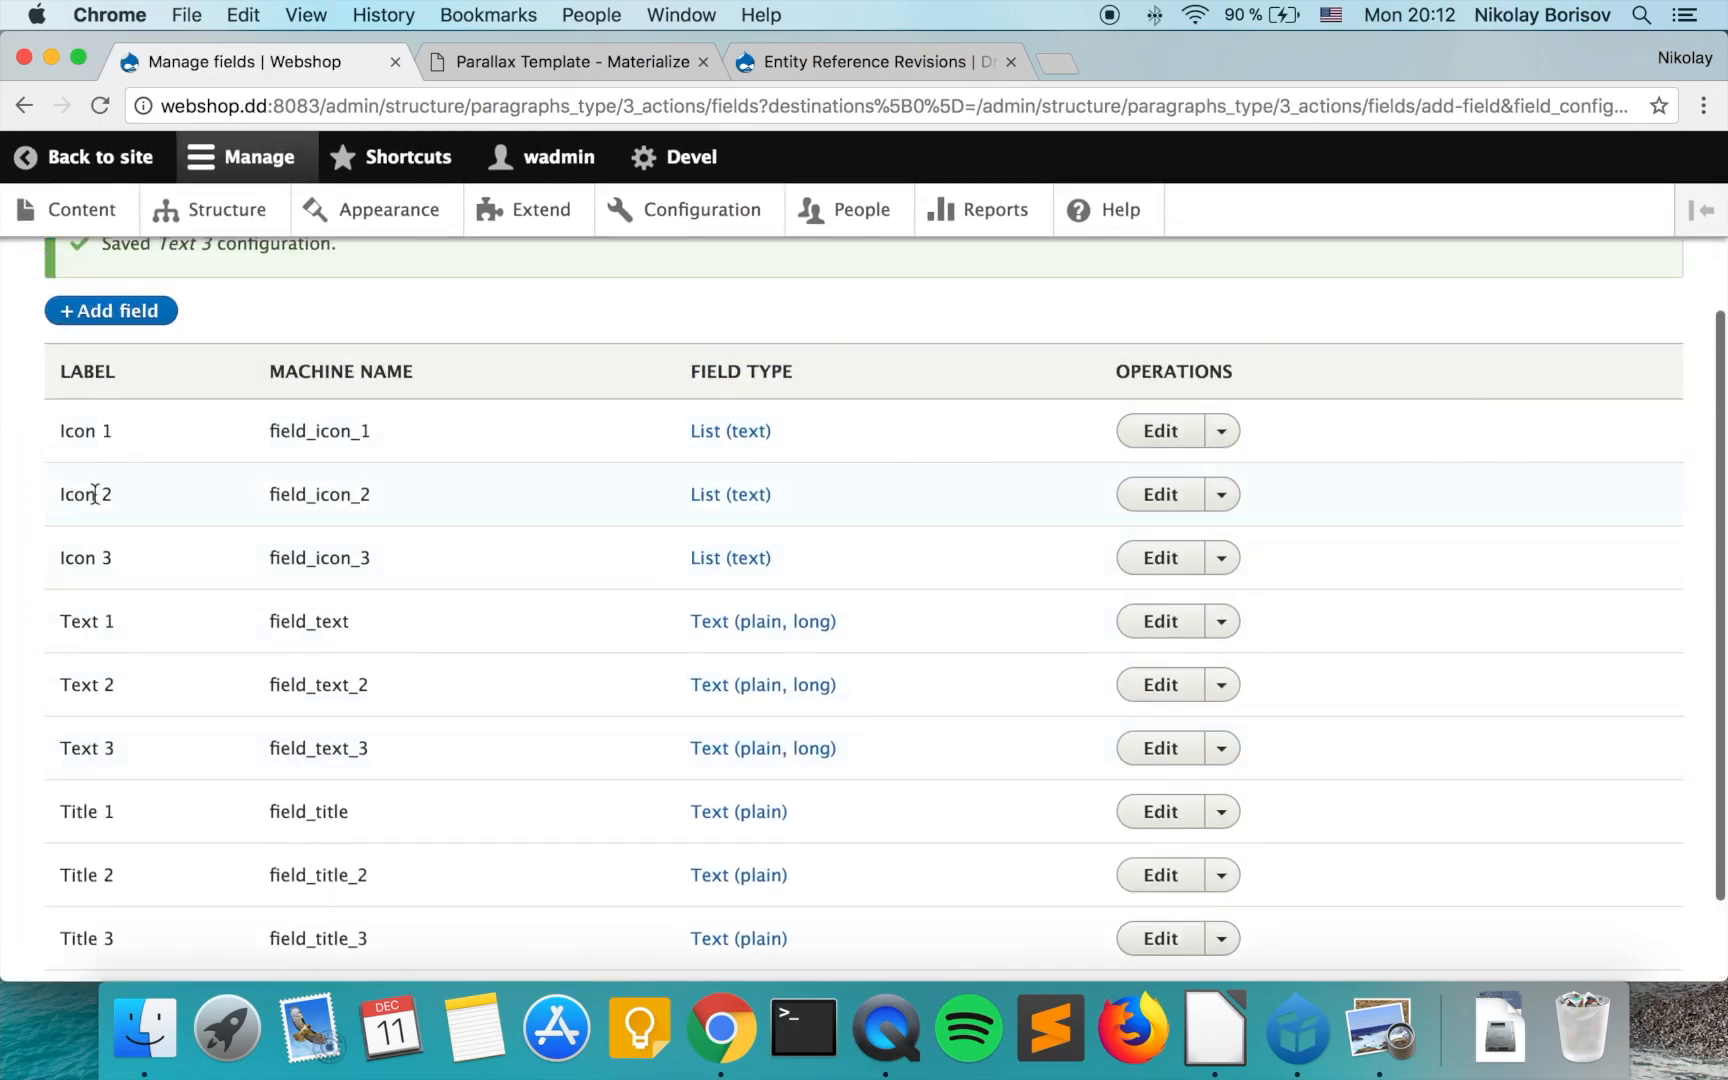
scroll(94, 494, "up", 3)
left_click(528, 284)
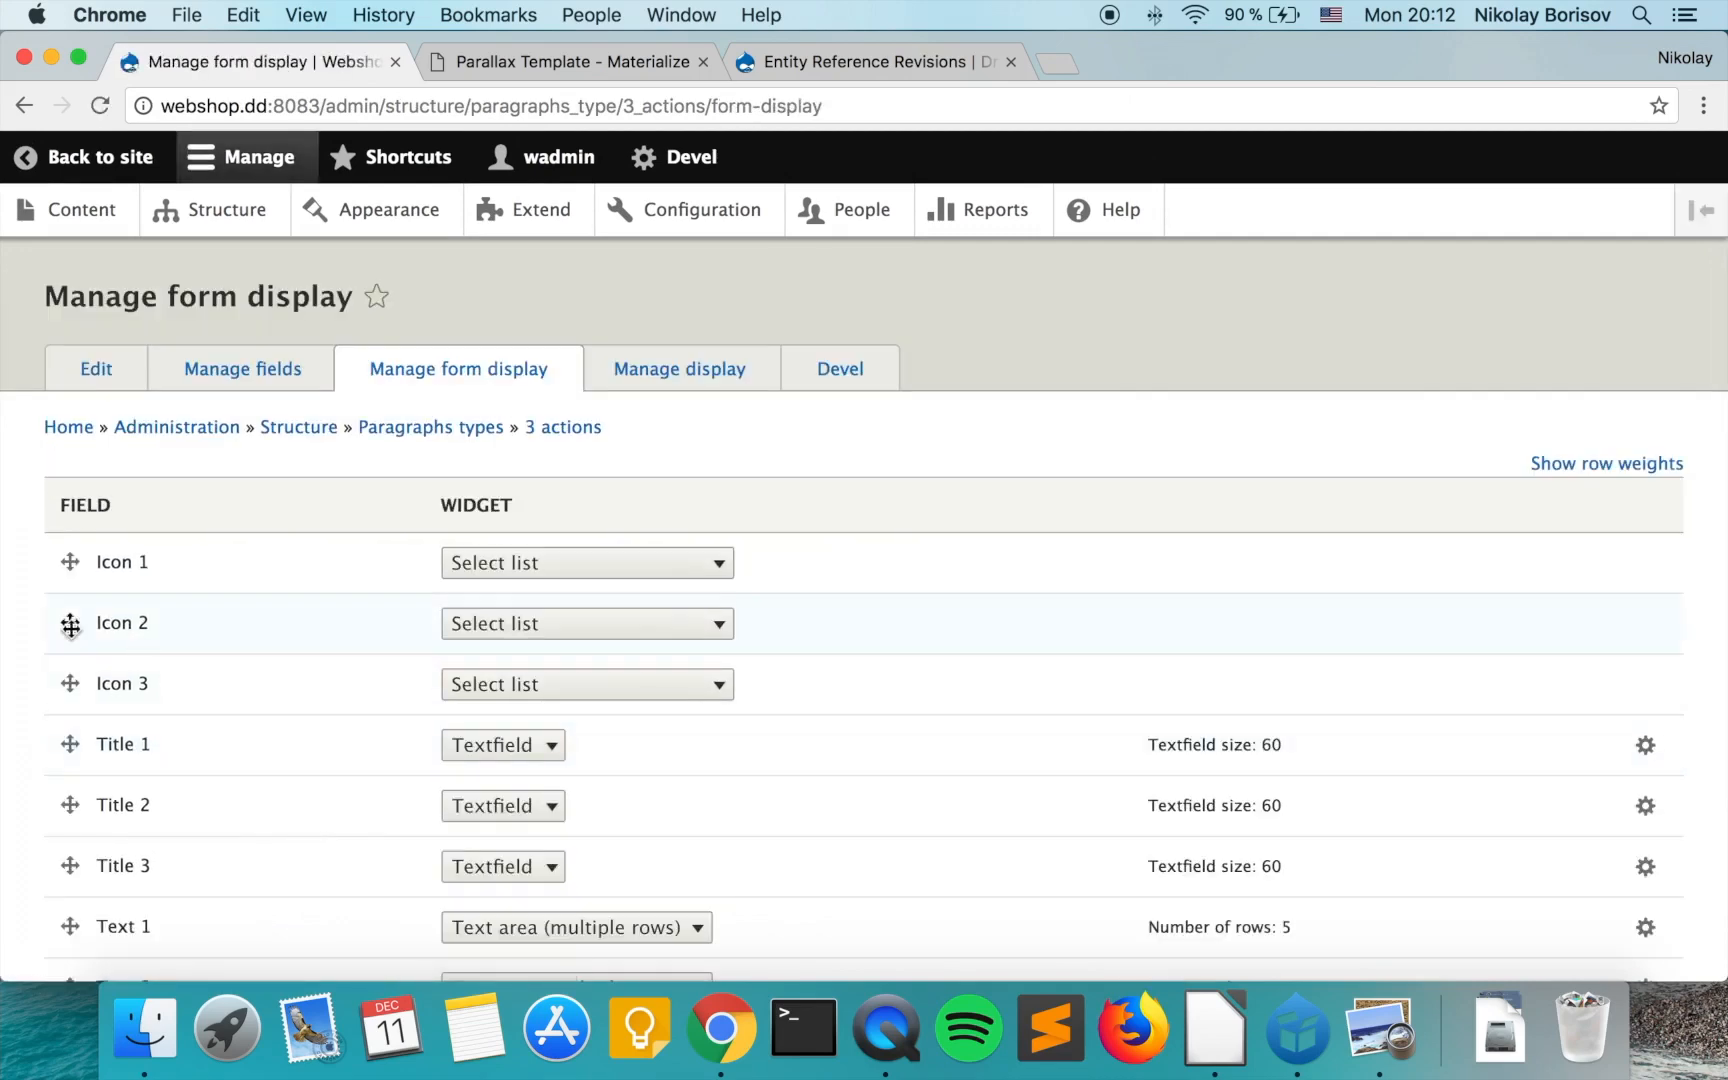
scroll(110, 622, "down", 2)
left_click_drag(69, 681, 71, 502)
scroll(77, 887, "down", 4)
scroll(73, 814, "up", 2)
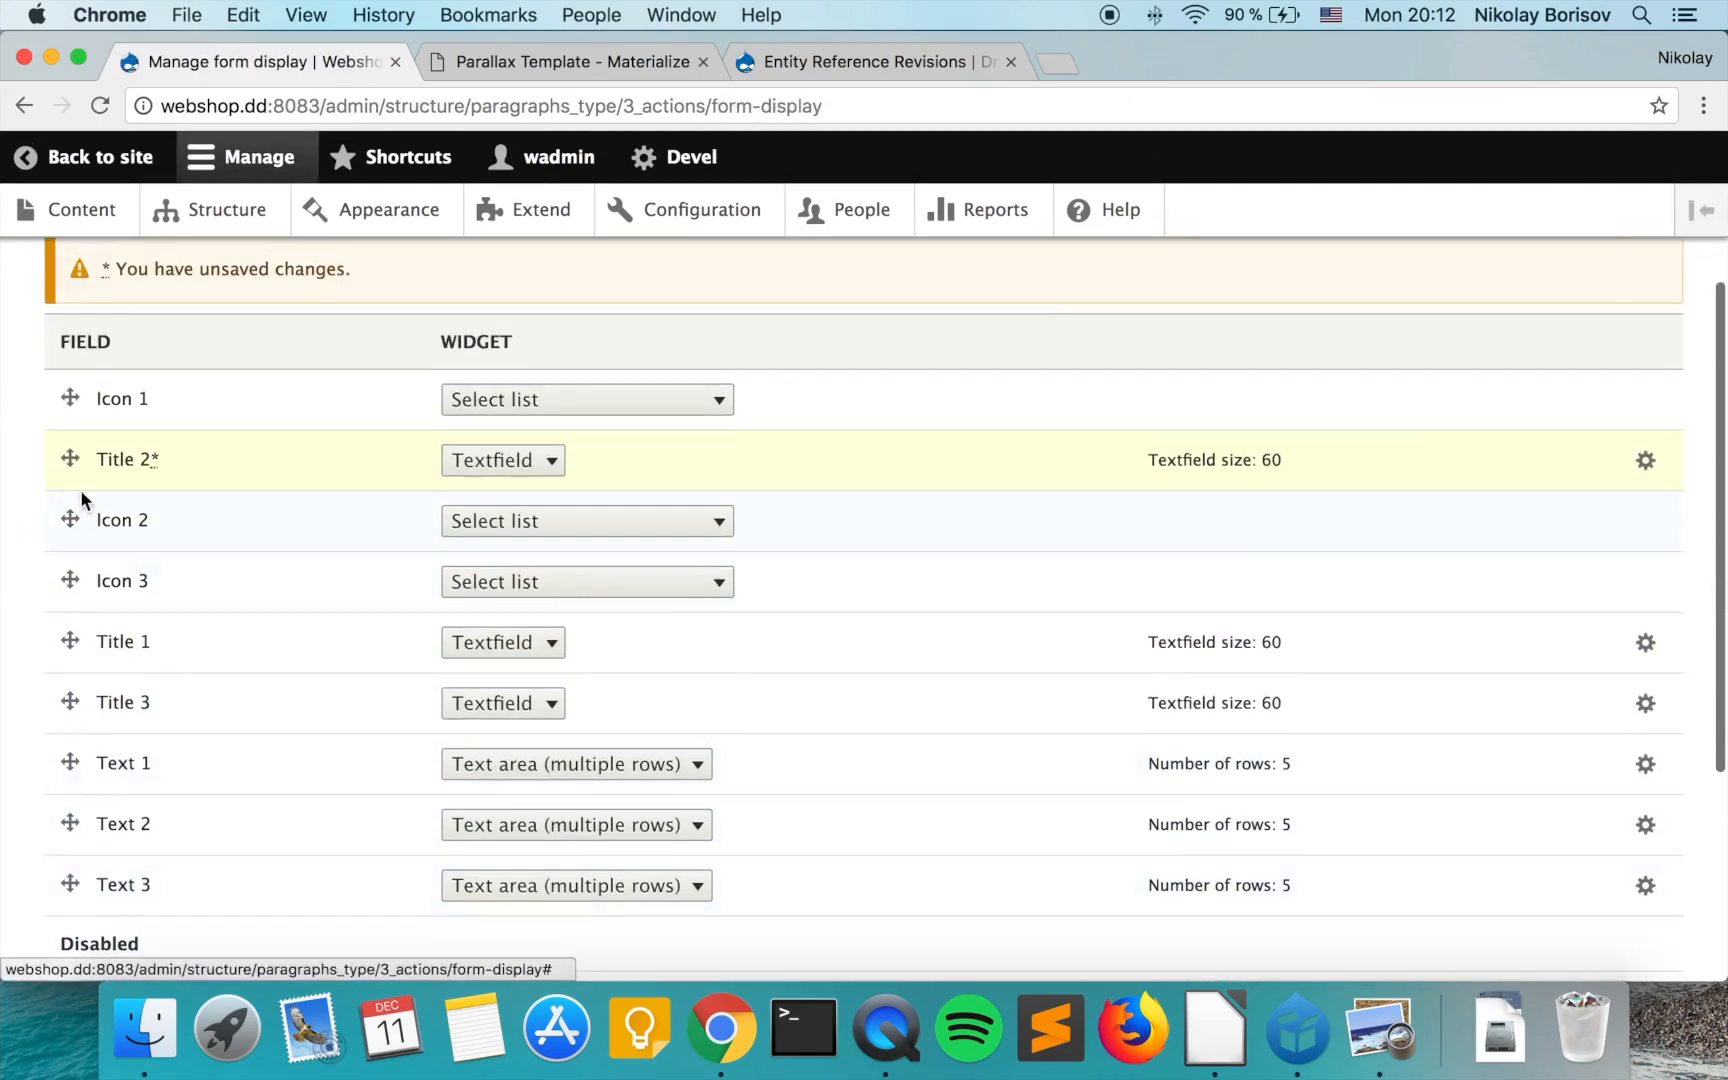
left_click_drag(69, 459, 68, 640)
Reorder the 3 actions form display so each numbered Icon is followed by its matching Title and Text, and save the settings.
left_click_drag(74, 818, 69, 459)
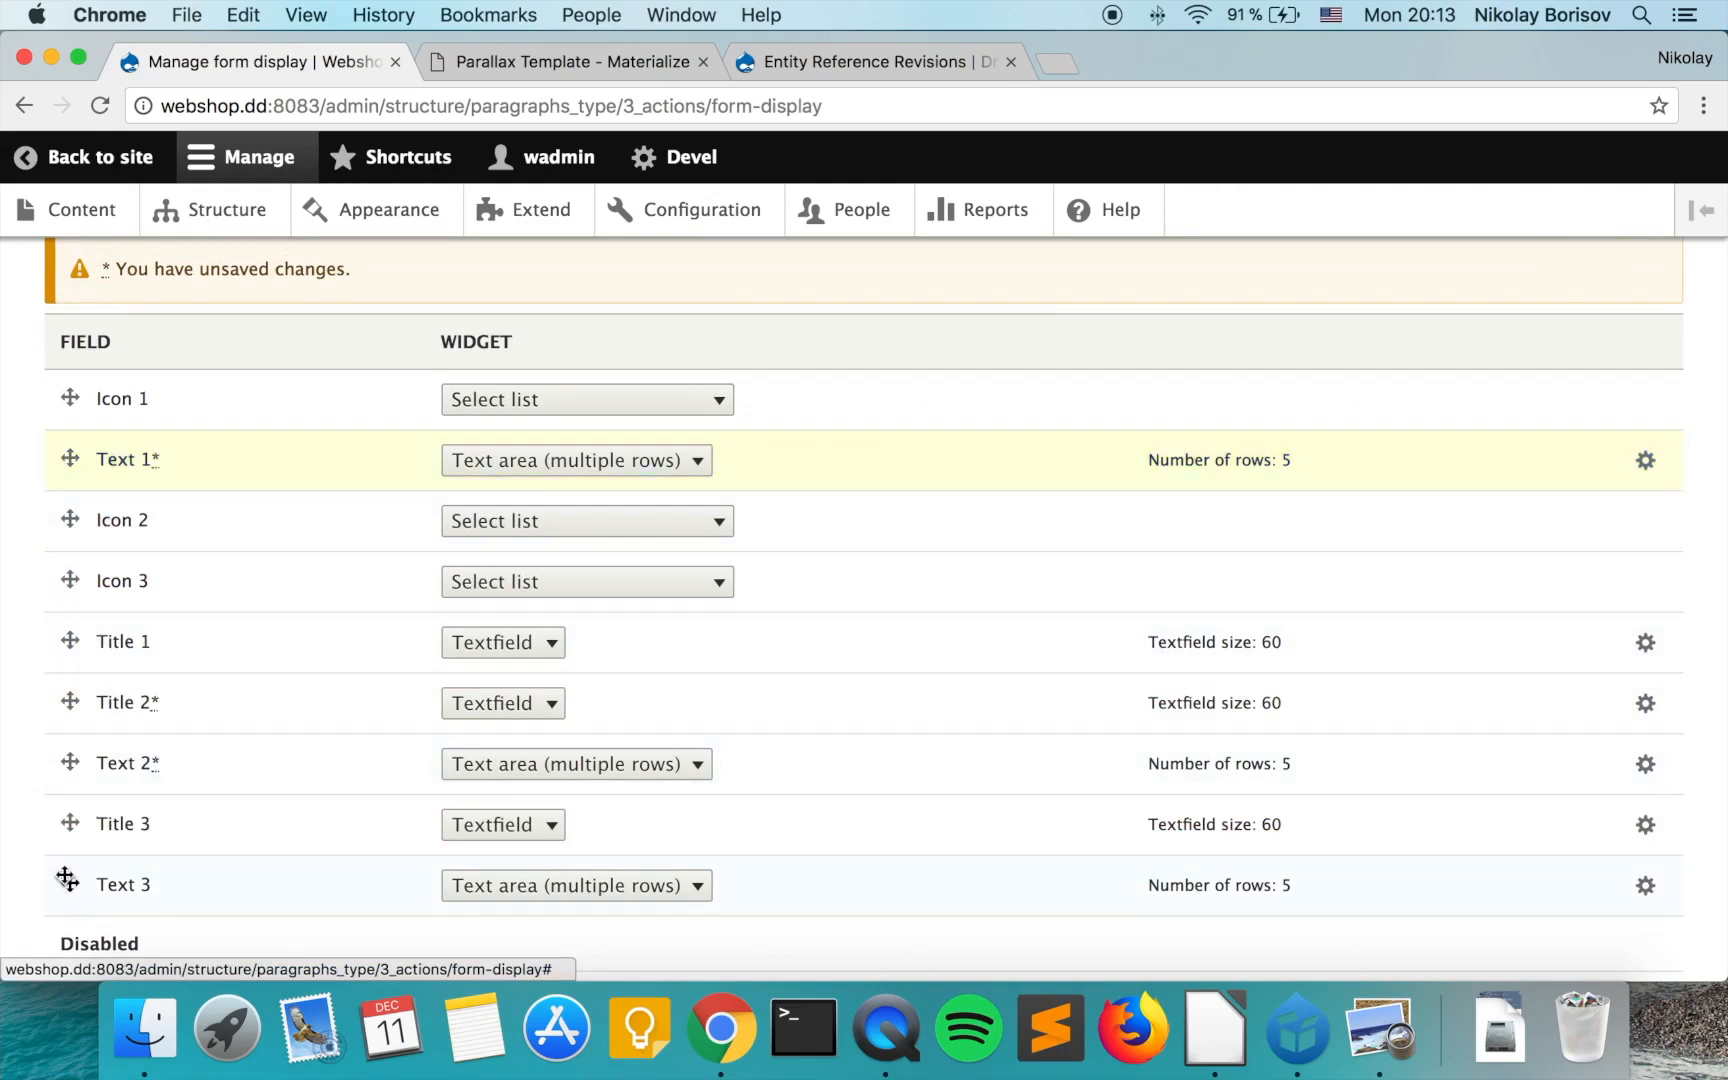
left_click_drag(69, 641, 68, 457)
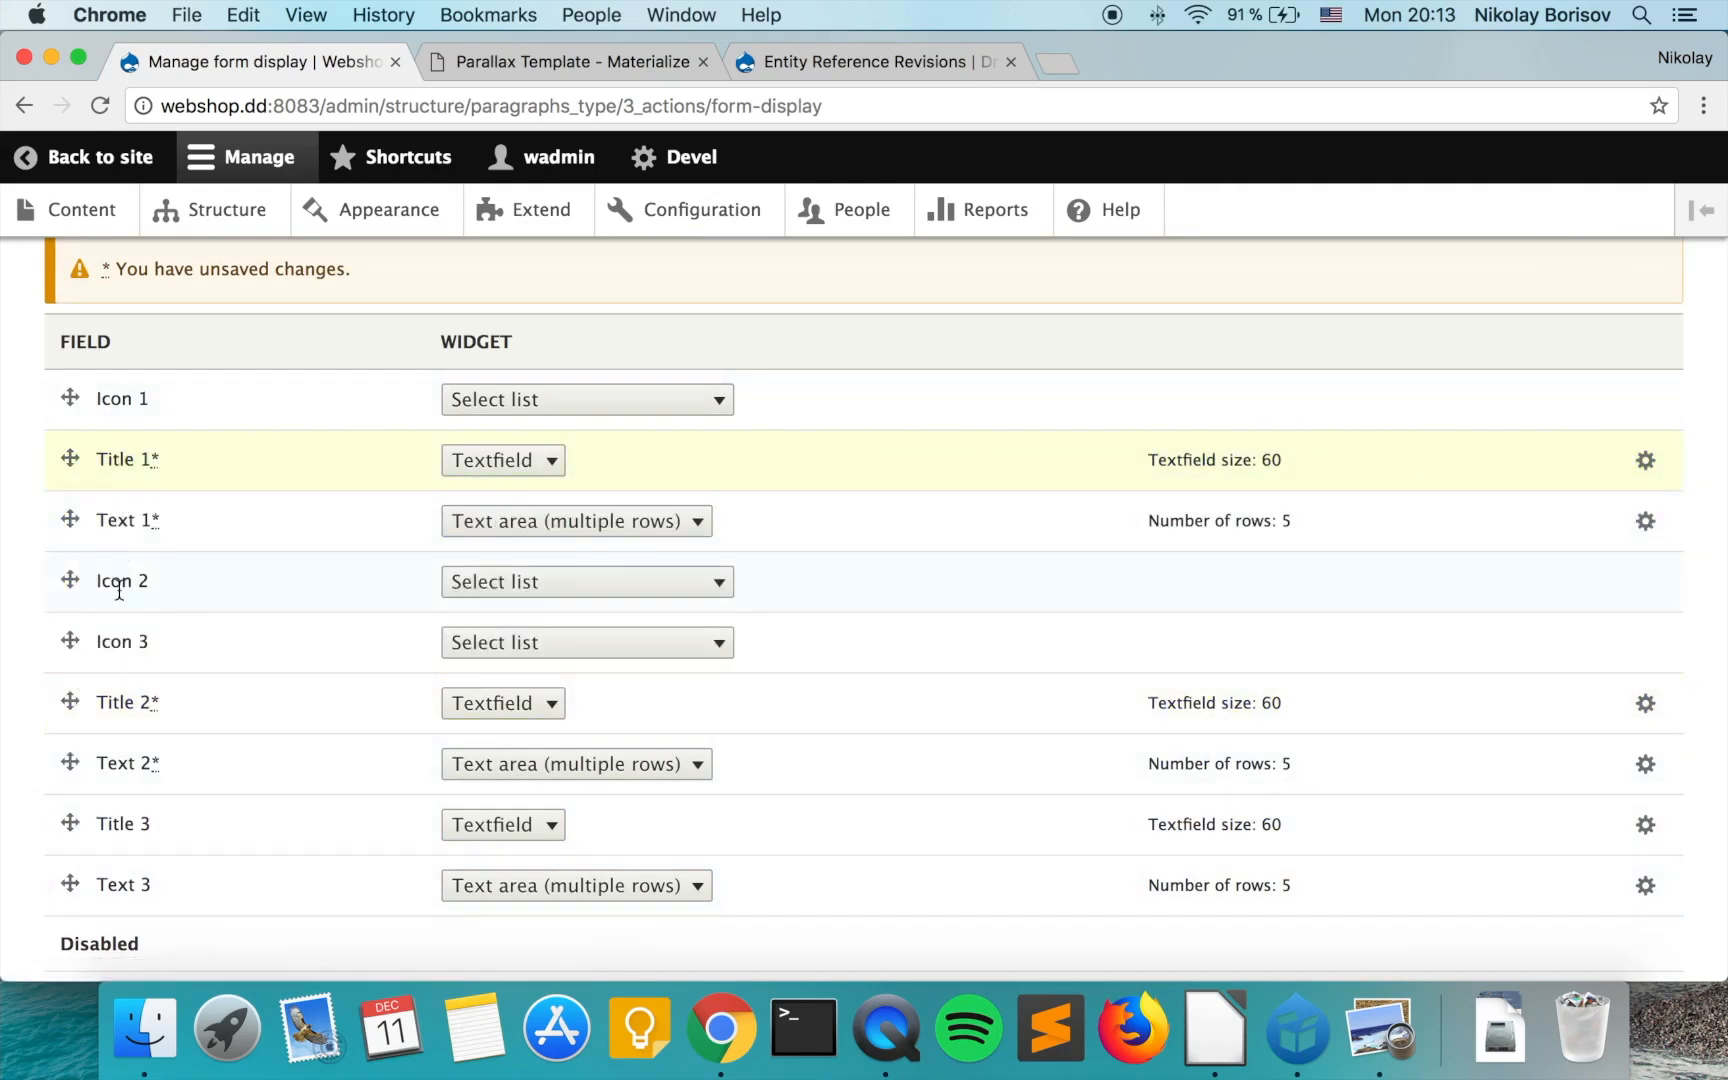
left_click_drag(67, 702, 66, 667)
left_click_drag(66, 783, 68, 722)
scroll(120, 883, "down", 5)
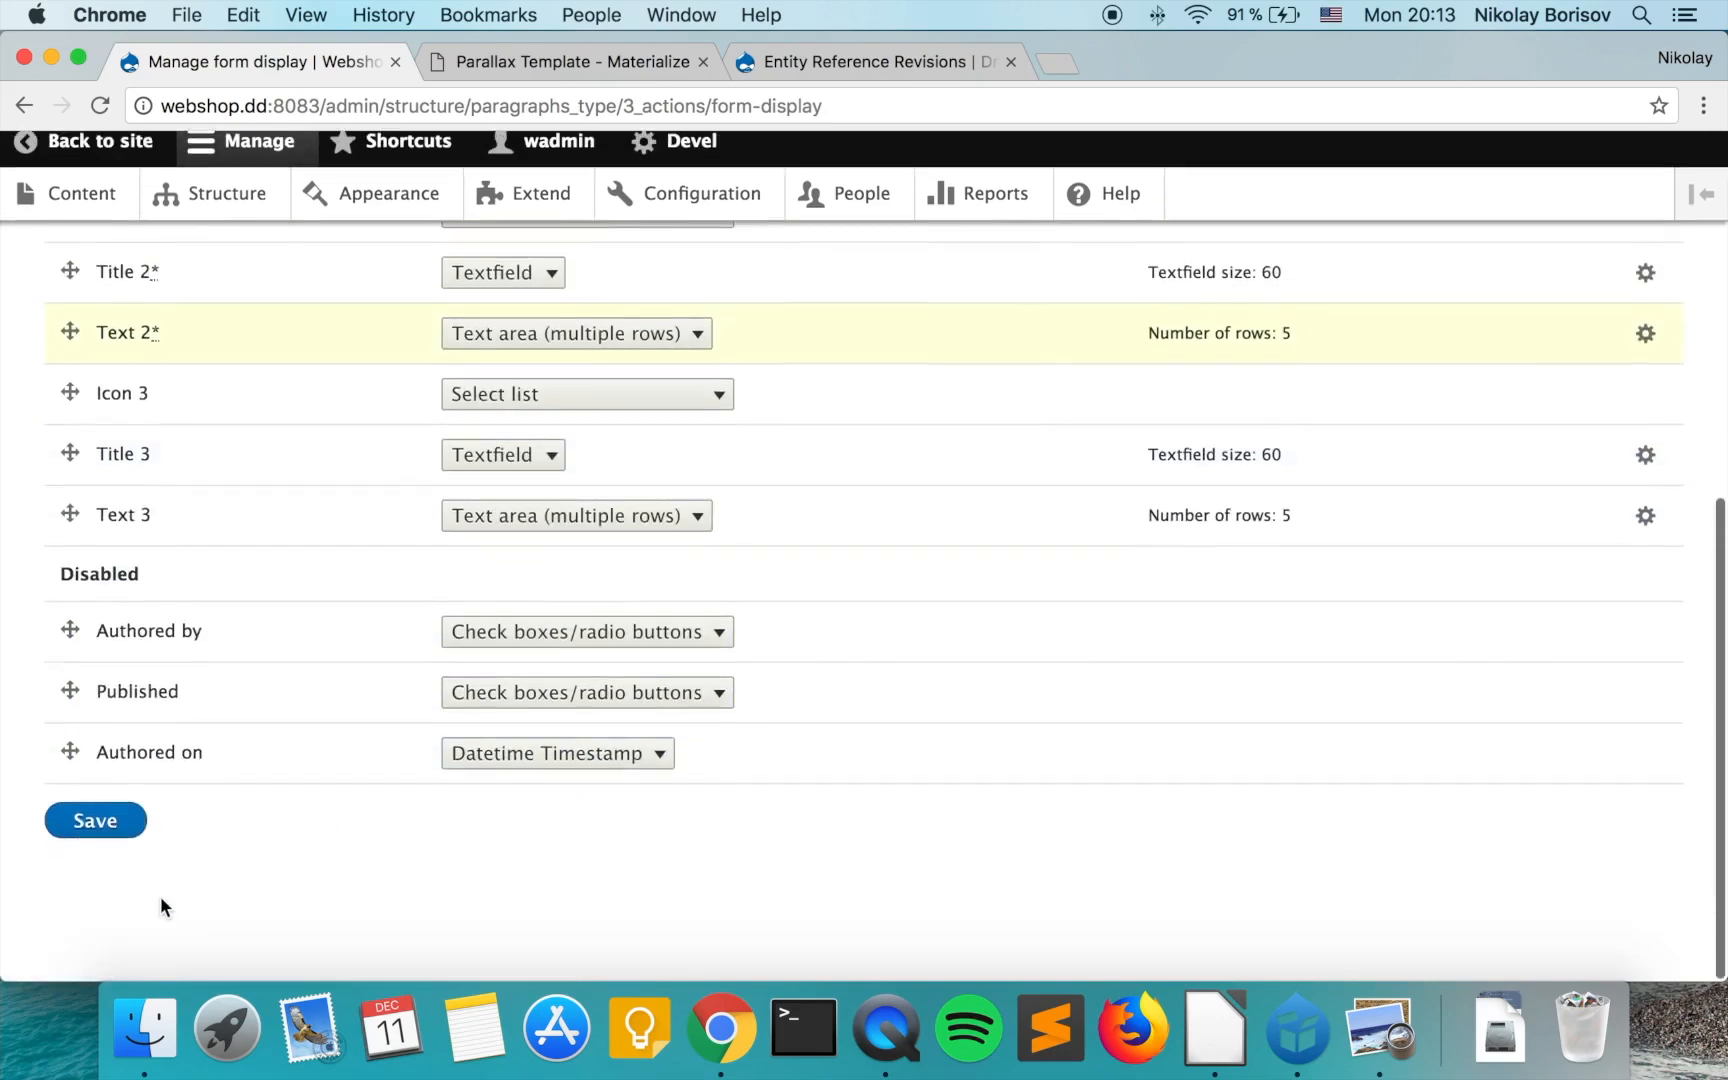
left_click(95, 836)
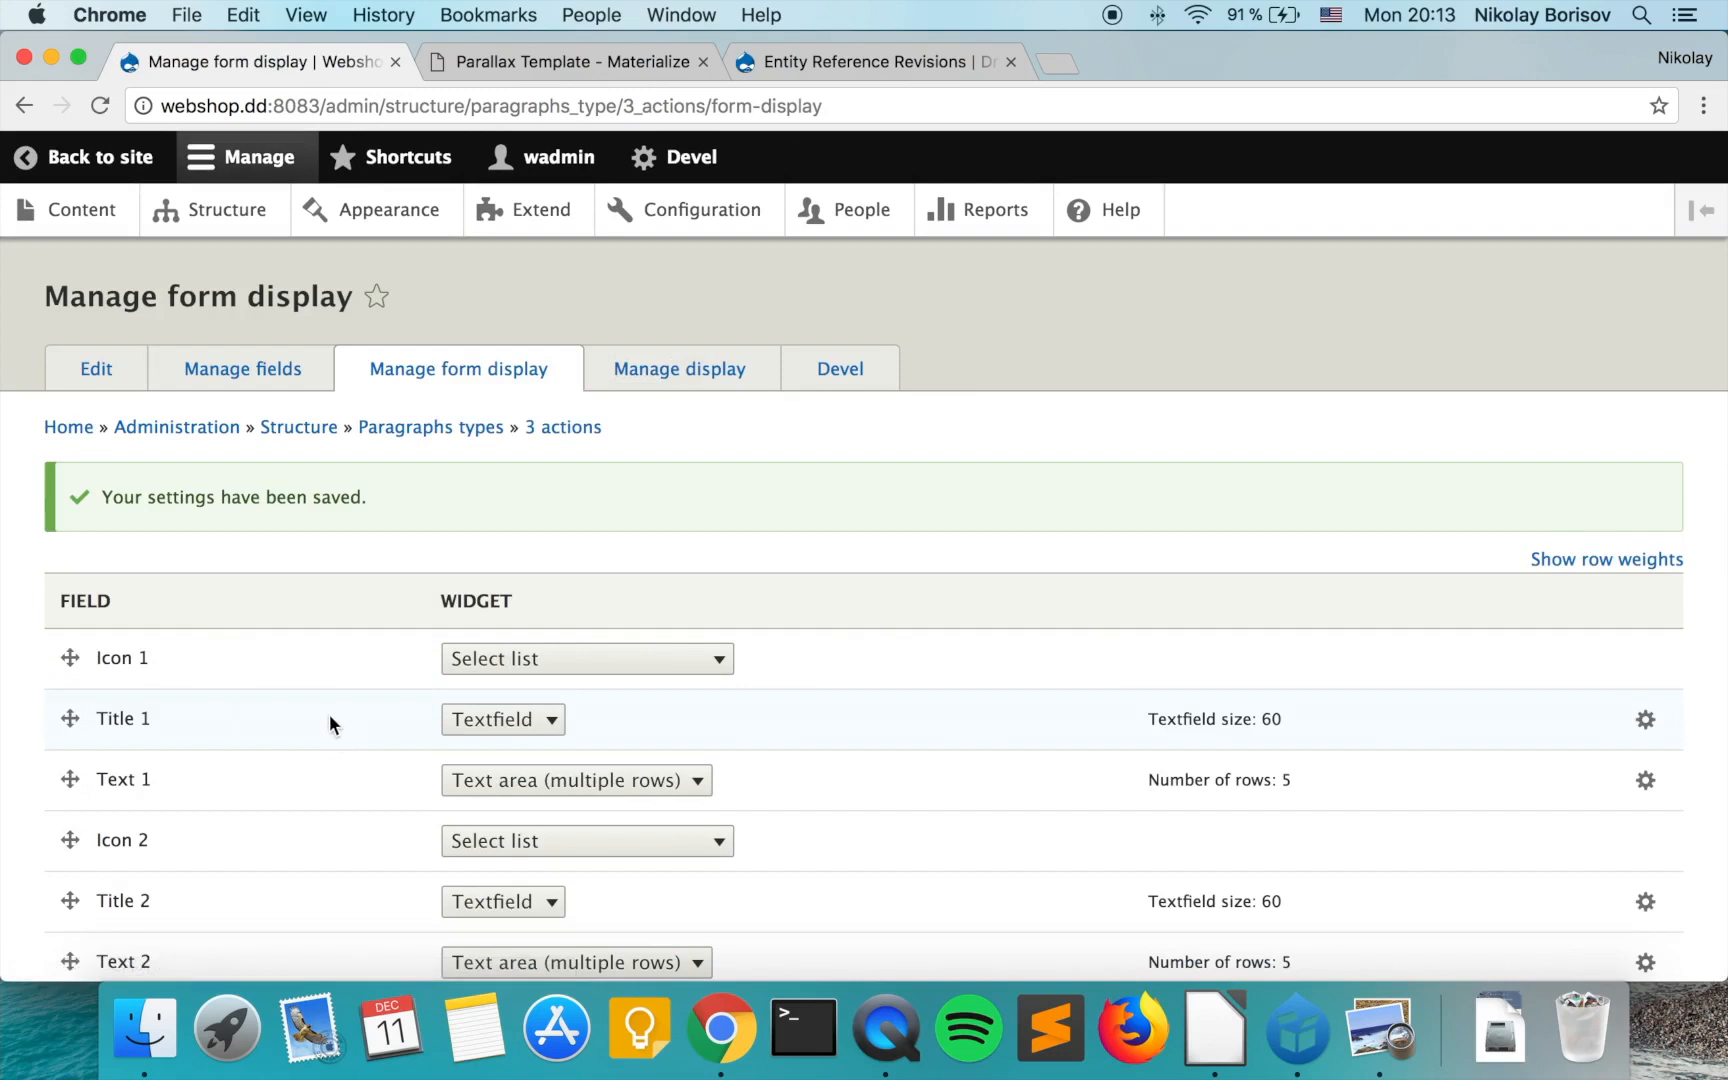
Create a new paragraph type labelled Image with title and save it to manage its fields.
left_click(440, 435)
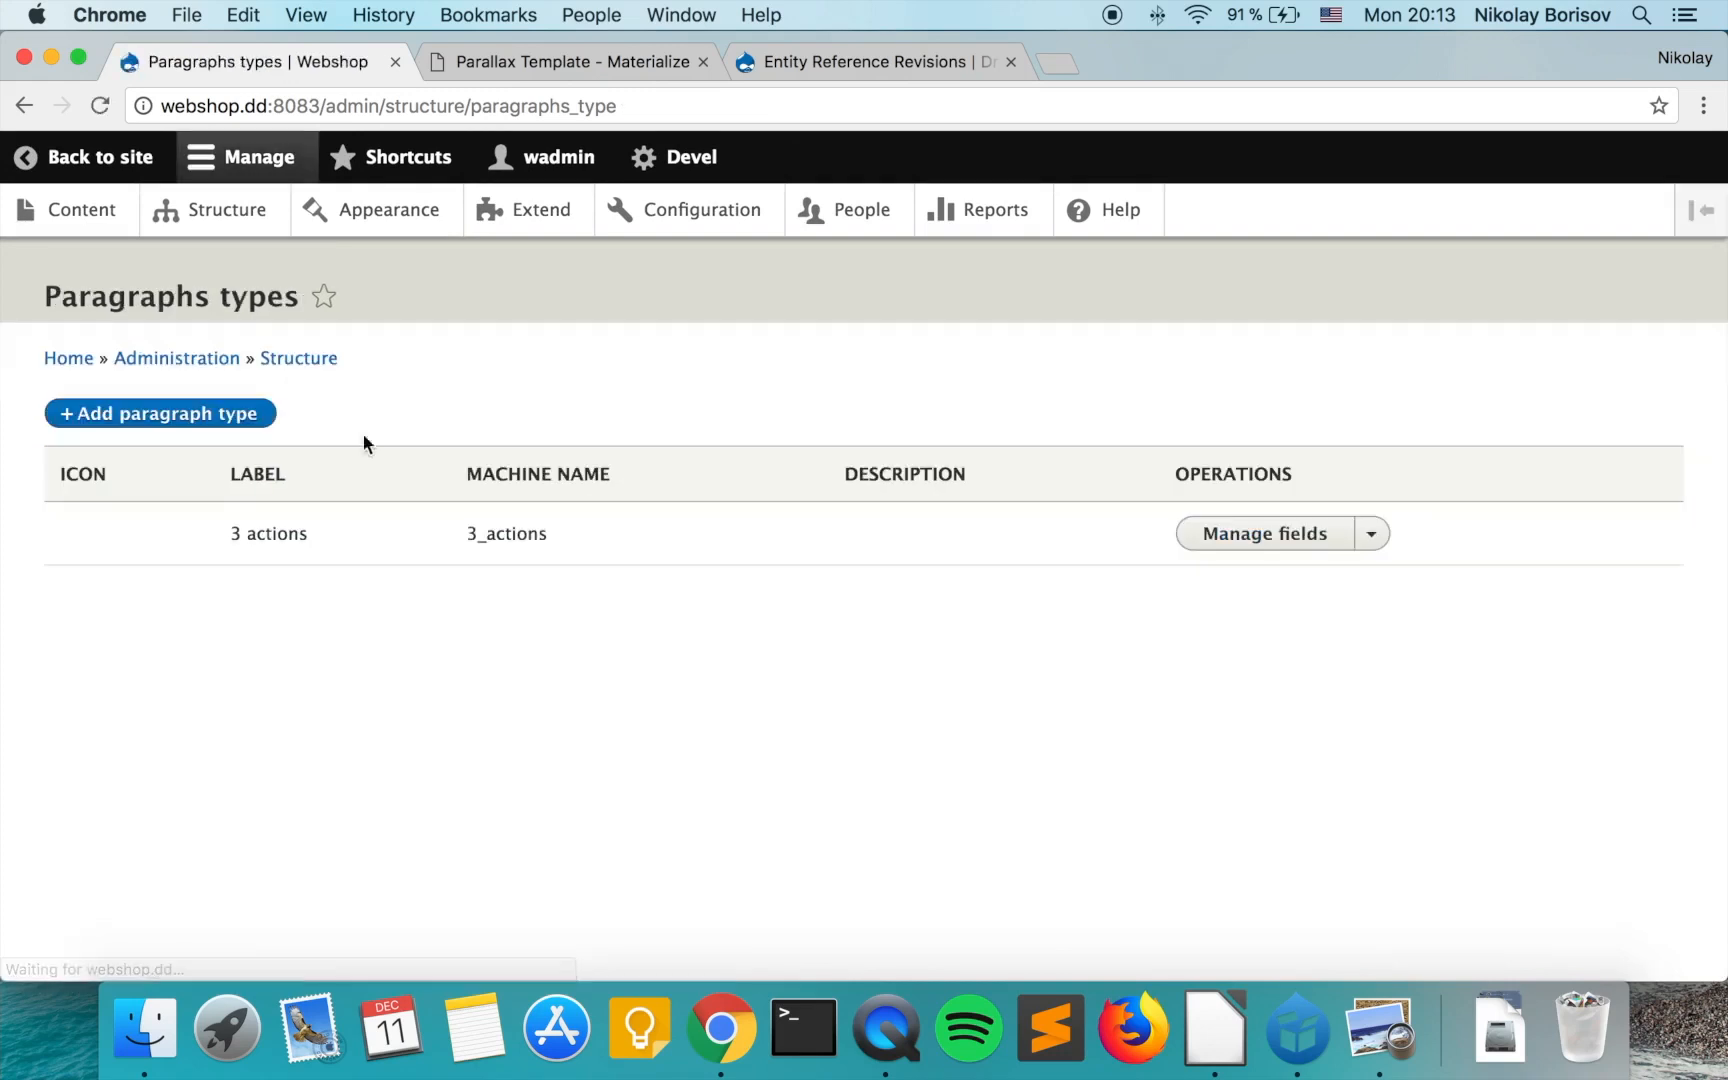
left_click(221, 415)
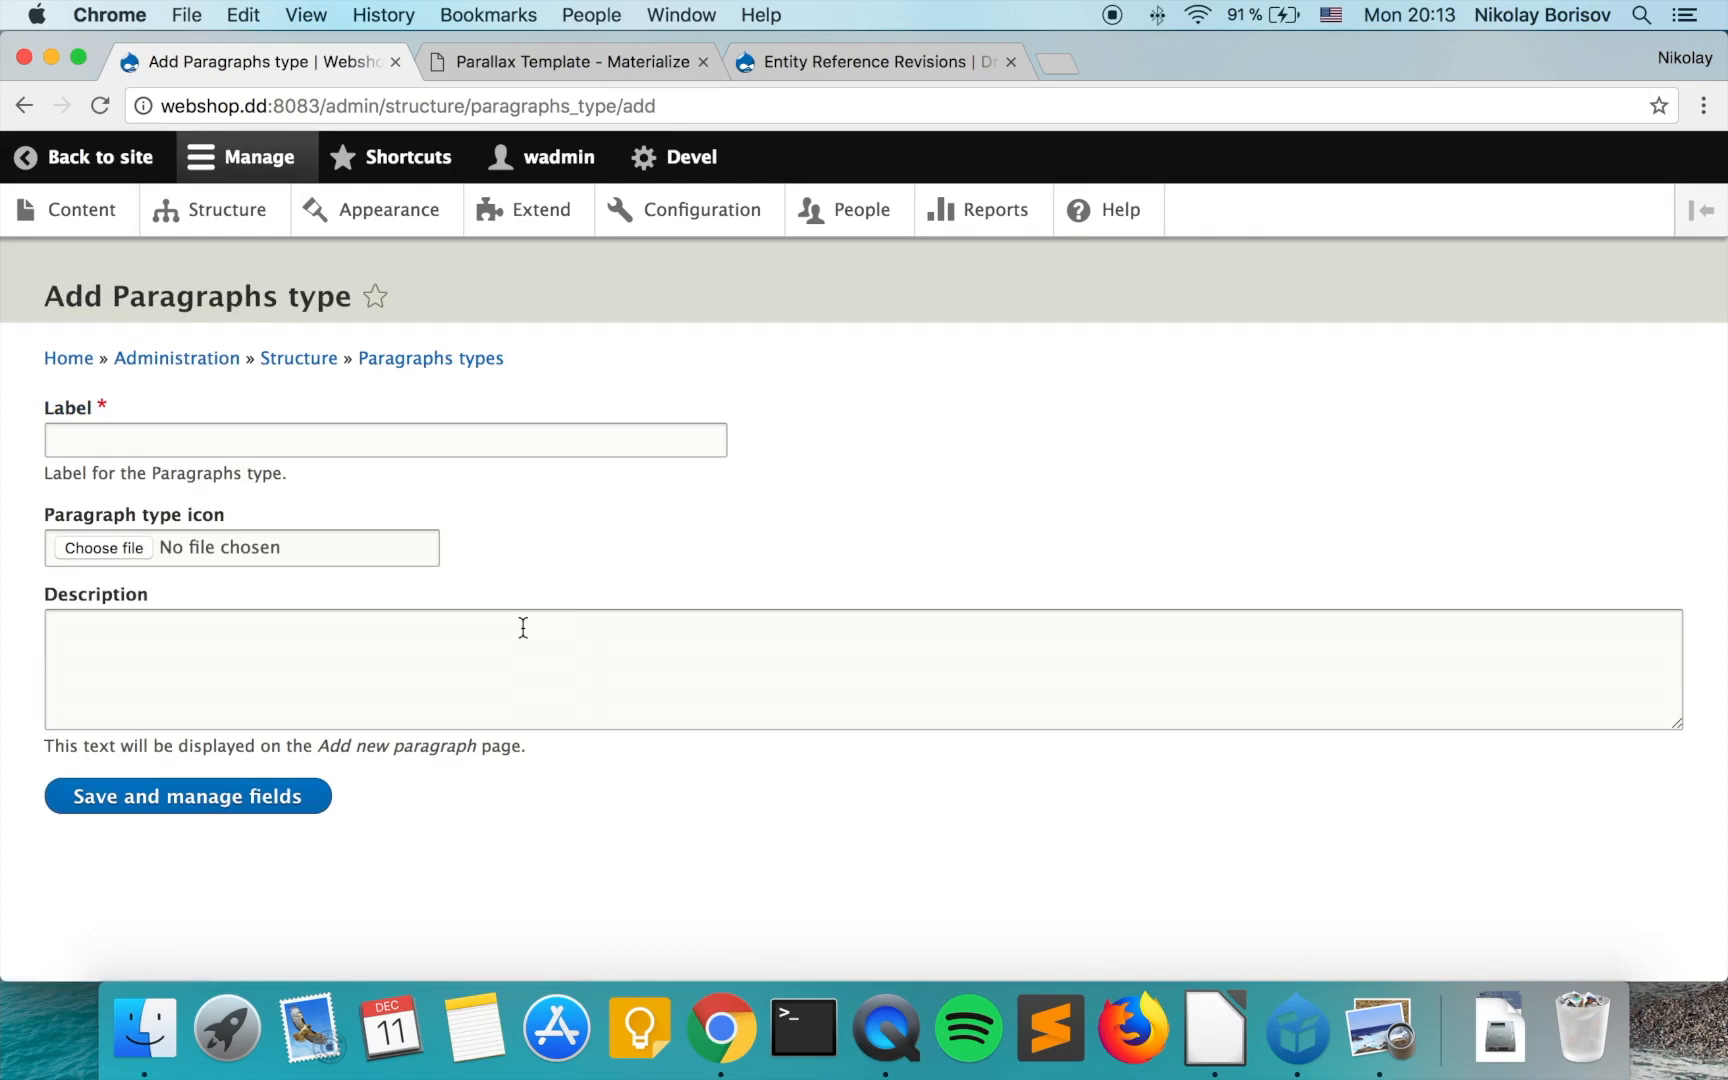
left_click(320, 441)
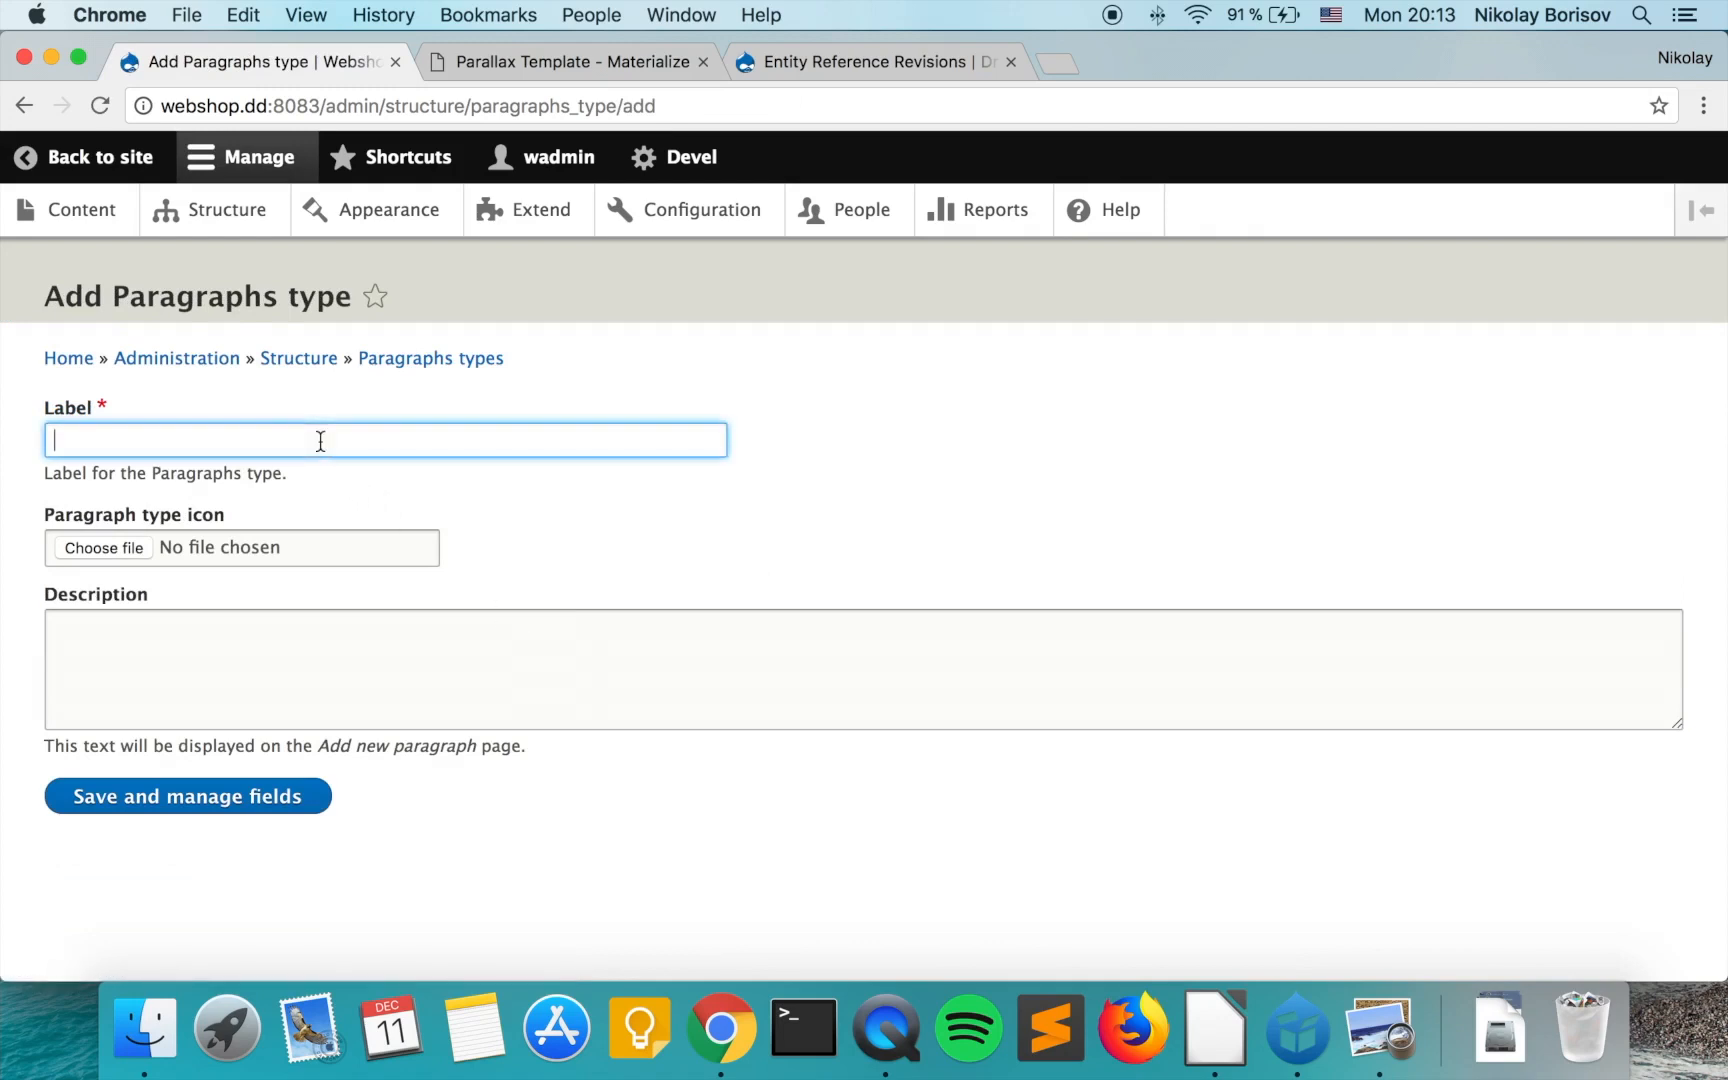
type("Image with title")
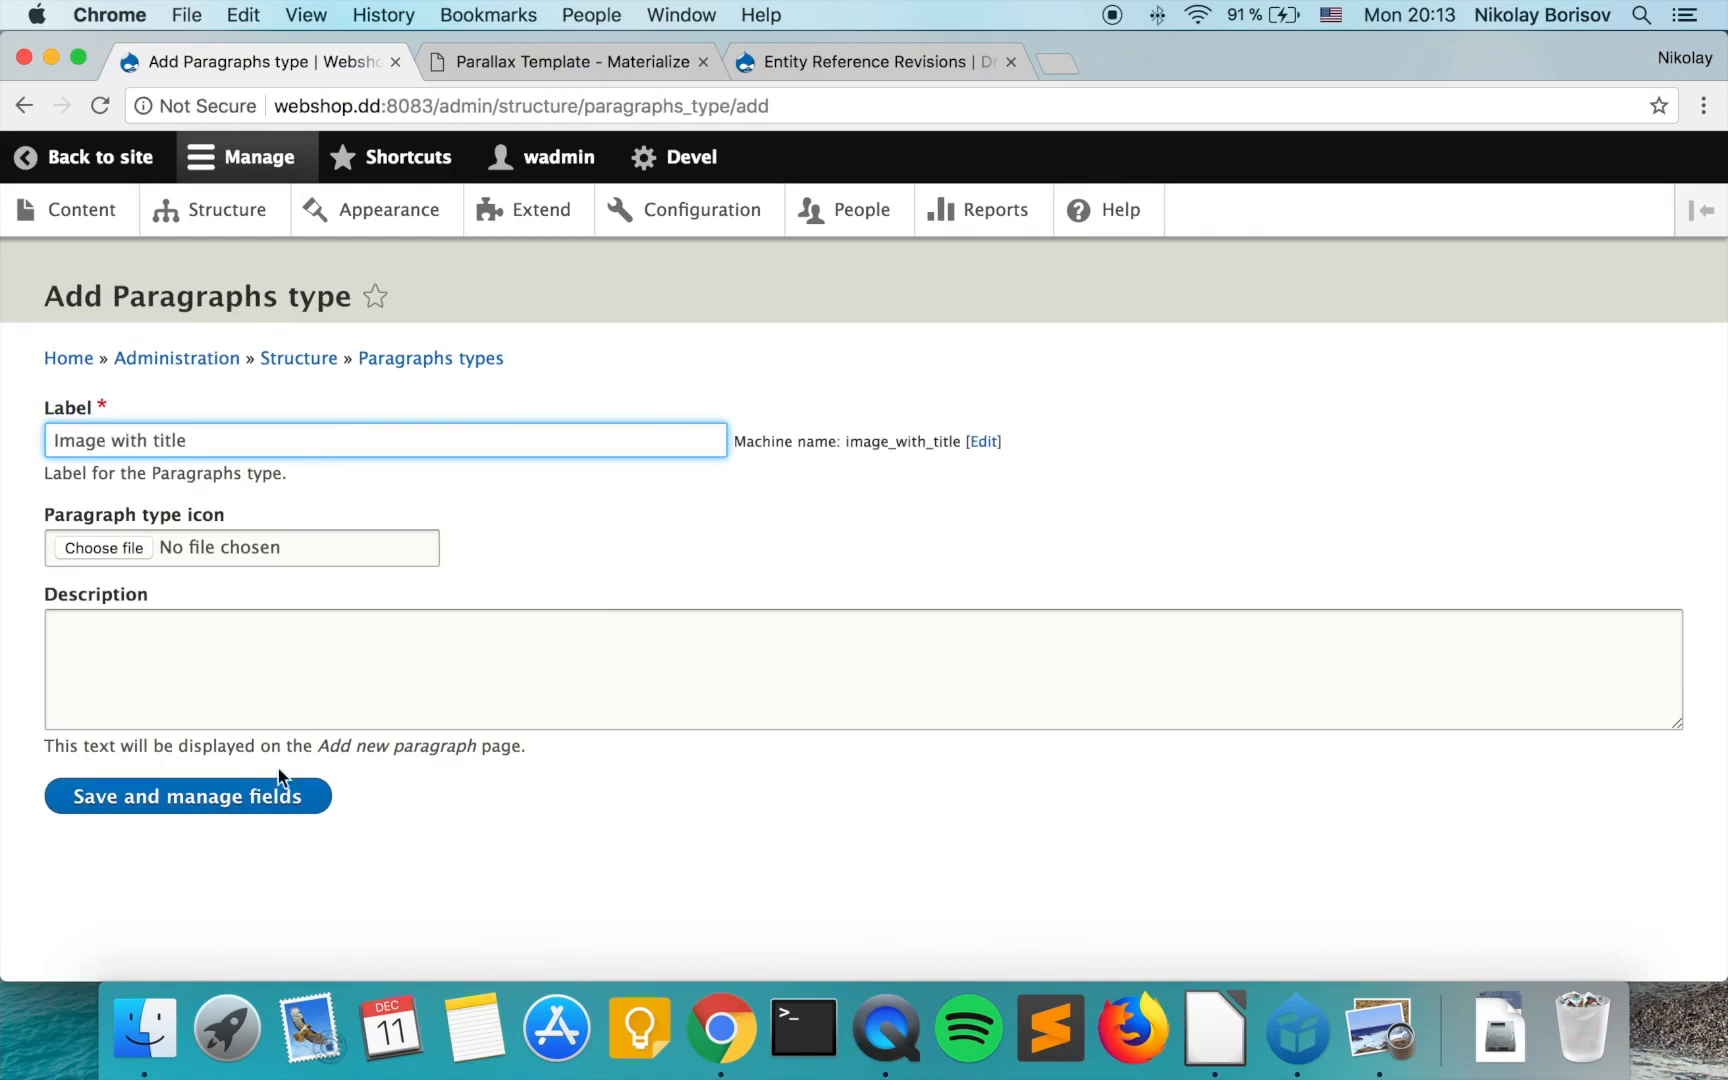
left_click(290, 798)
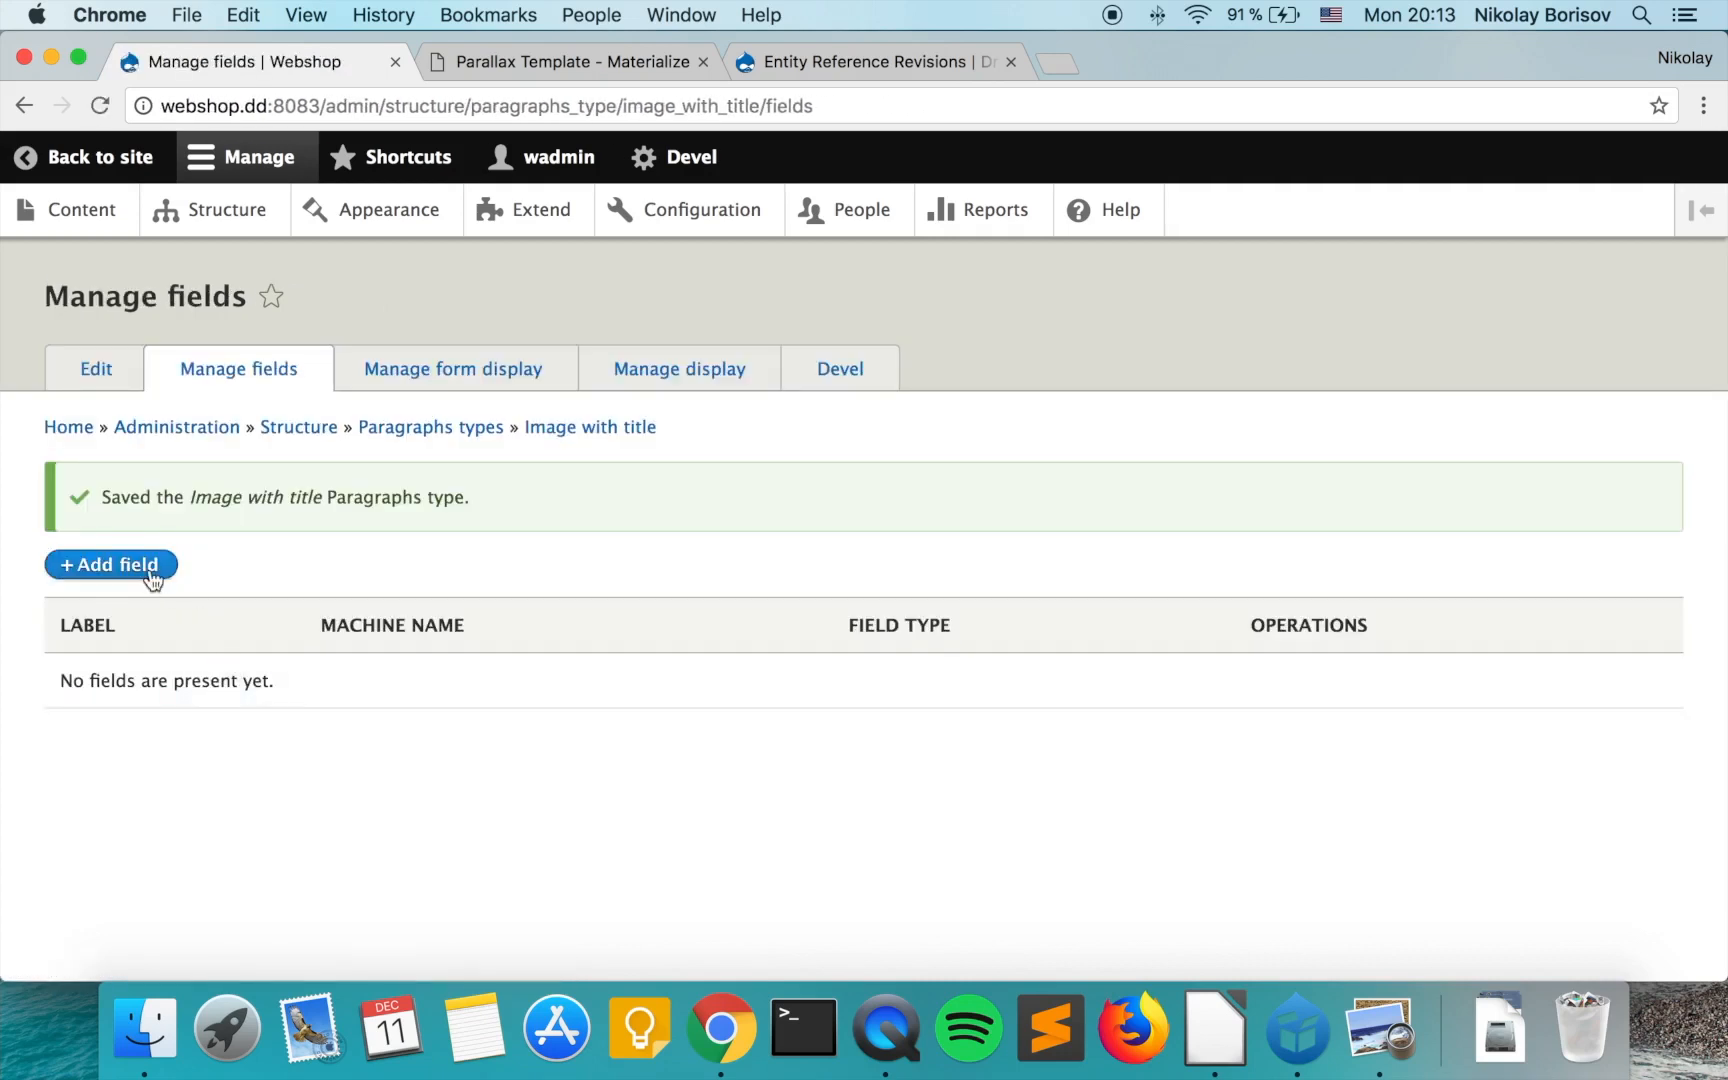
Re-use the existing field_title field in Image with title, remove the 1 from its Title 1 label and save its settings.
left_click(150, 566)
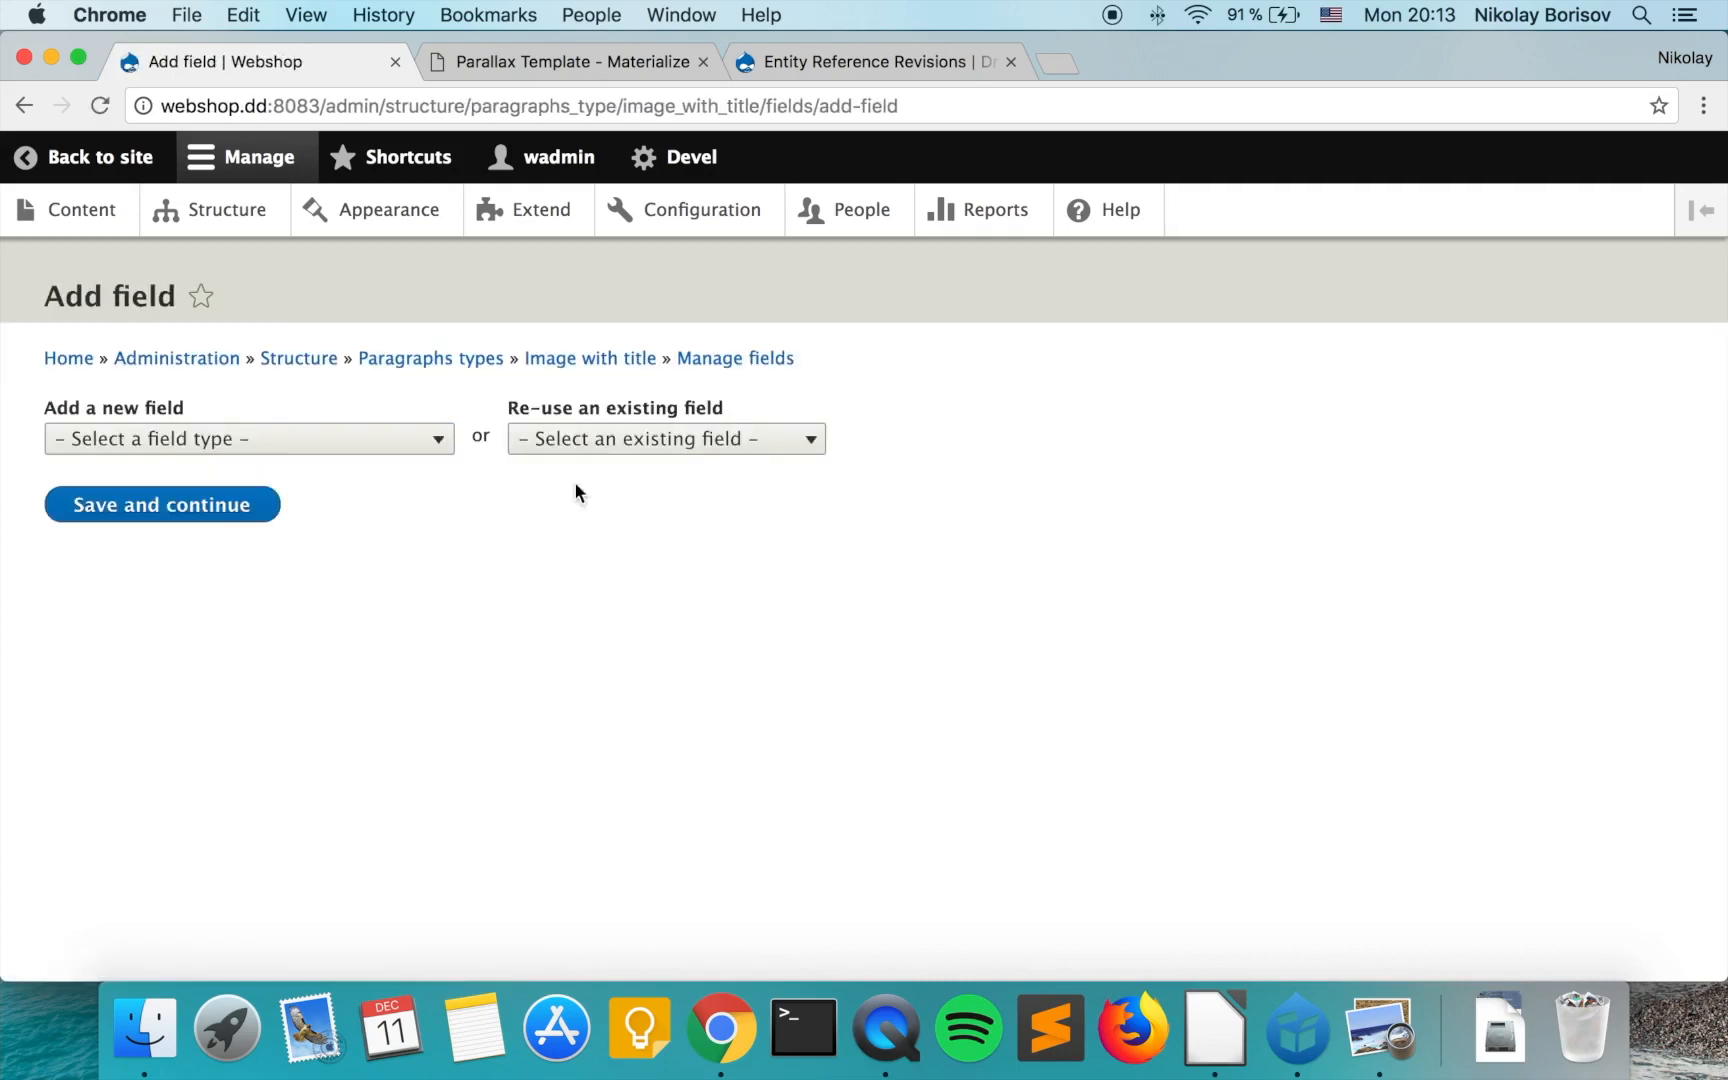
left_click(624, 448)
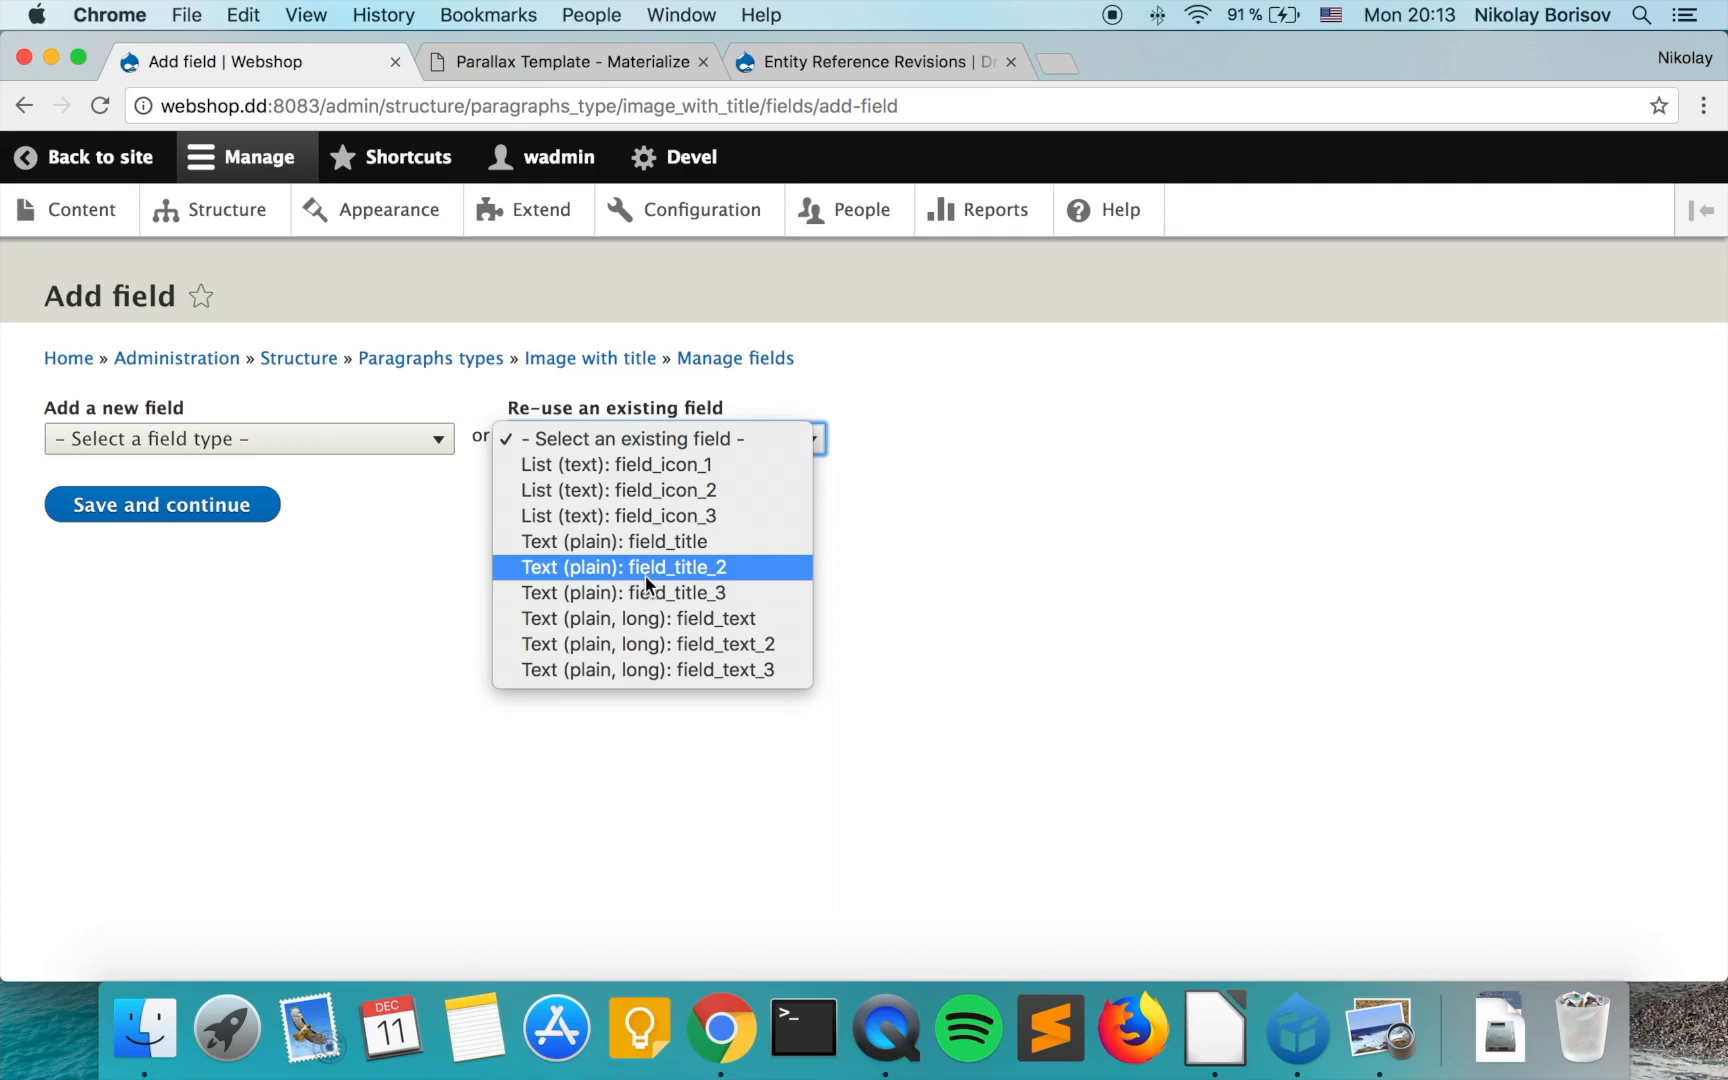
left_click(373, 528)
left_click(228, 586)
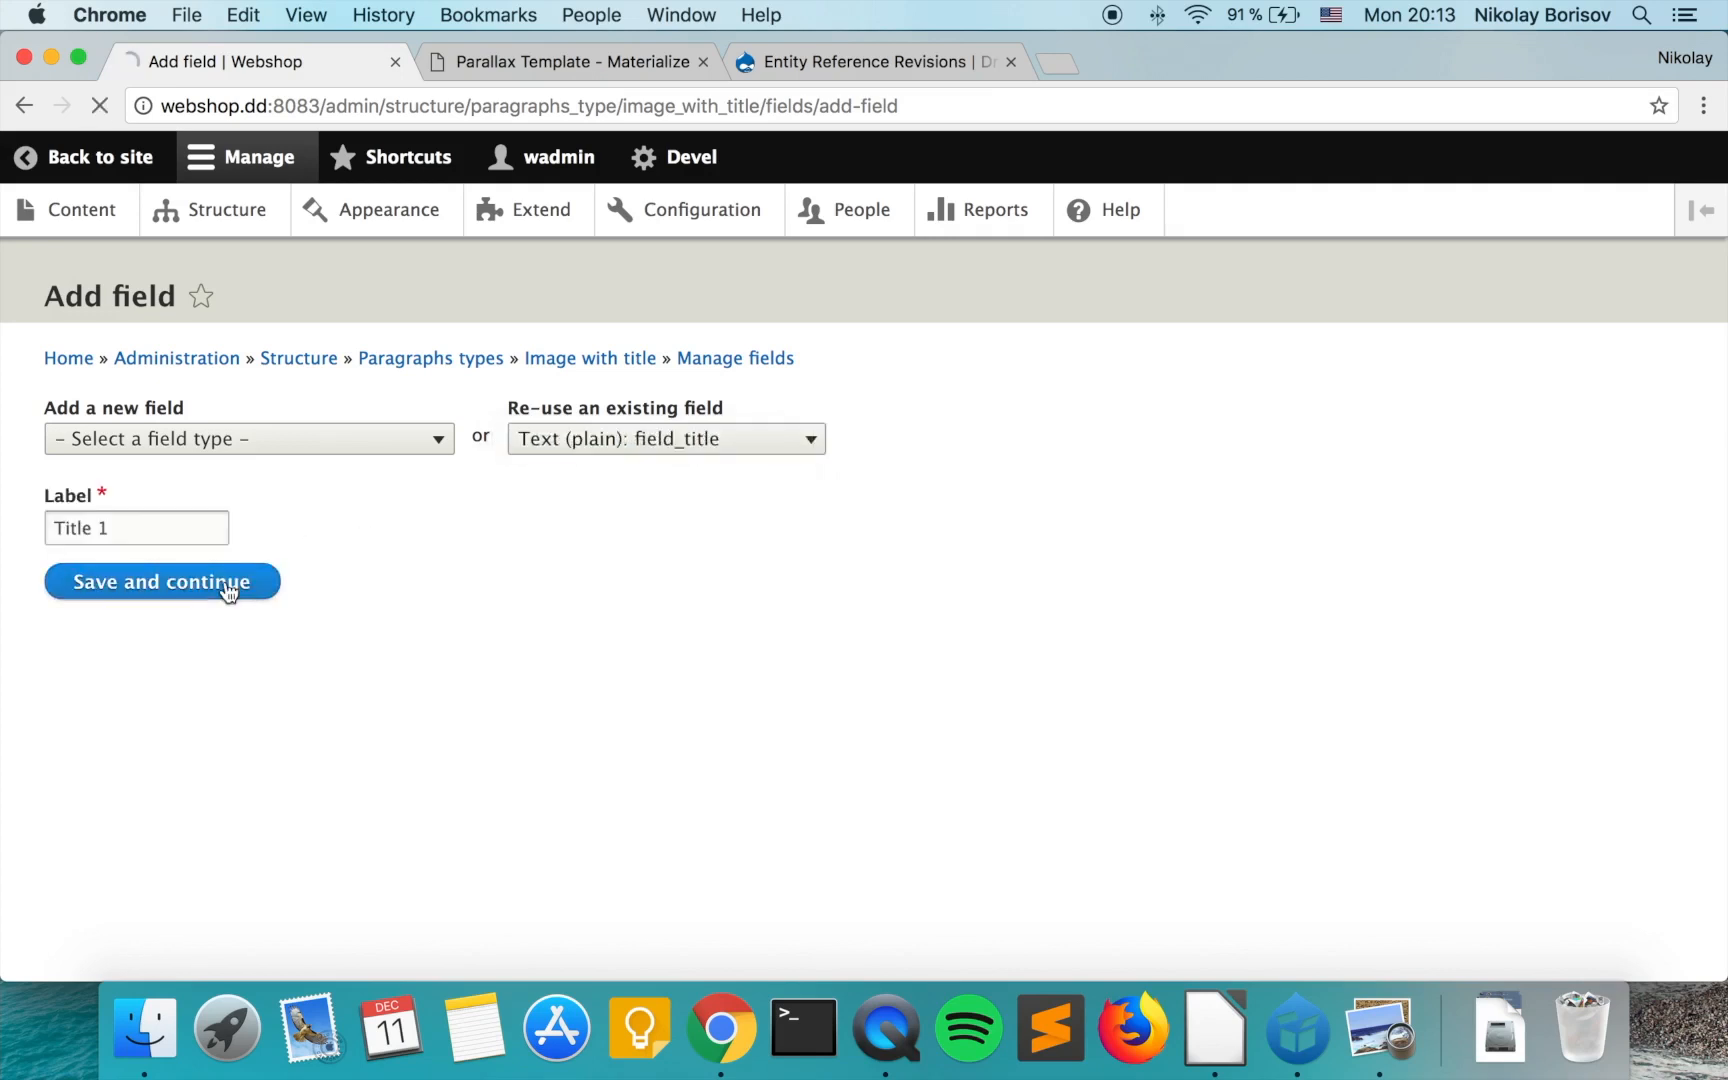
double_click(240, 521)
key("BackSpace")
scroll(252, 586, "down", 5)
left_click(147, 837)
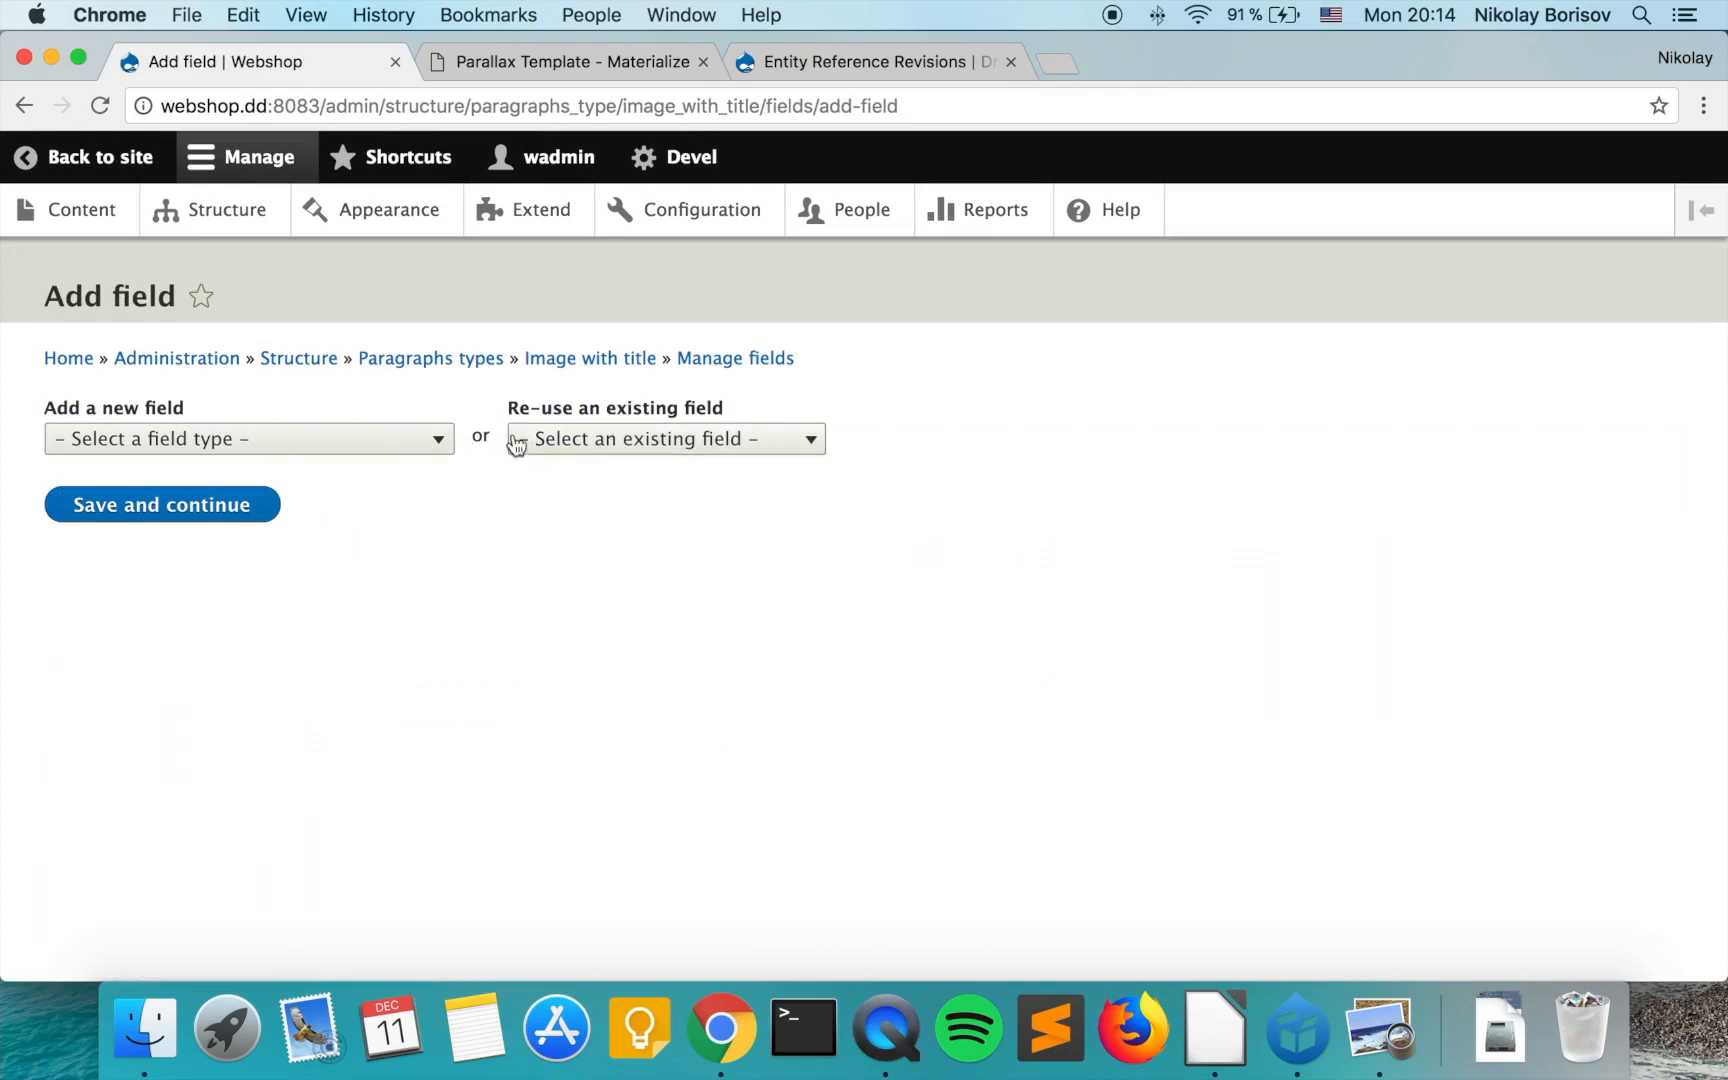
Add a new Image field labelled Image to Image with title and save its default storage settings.
left_click(535, 437)
left_click(277, 448)
left_click(277, 443)
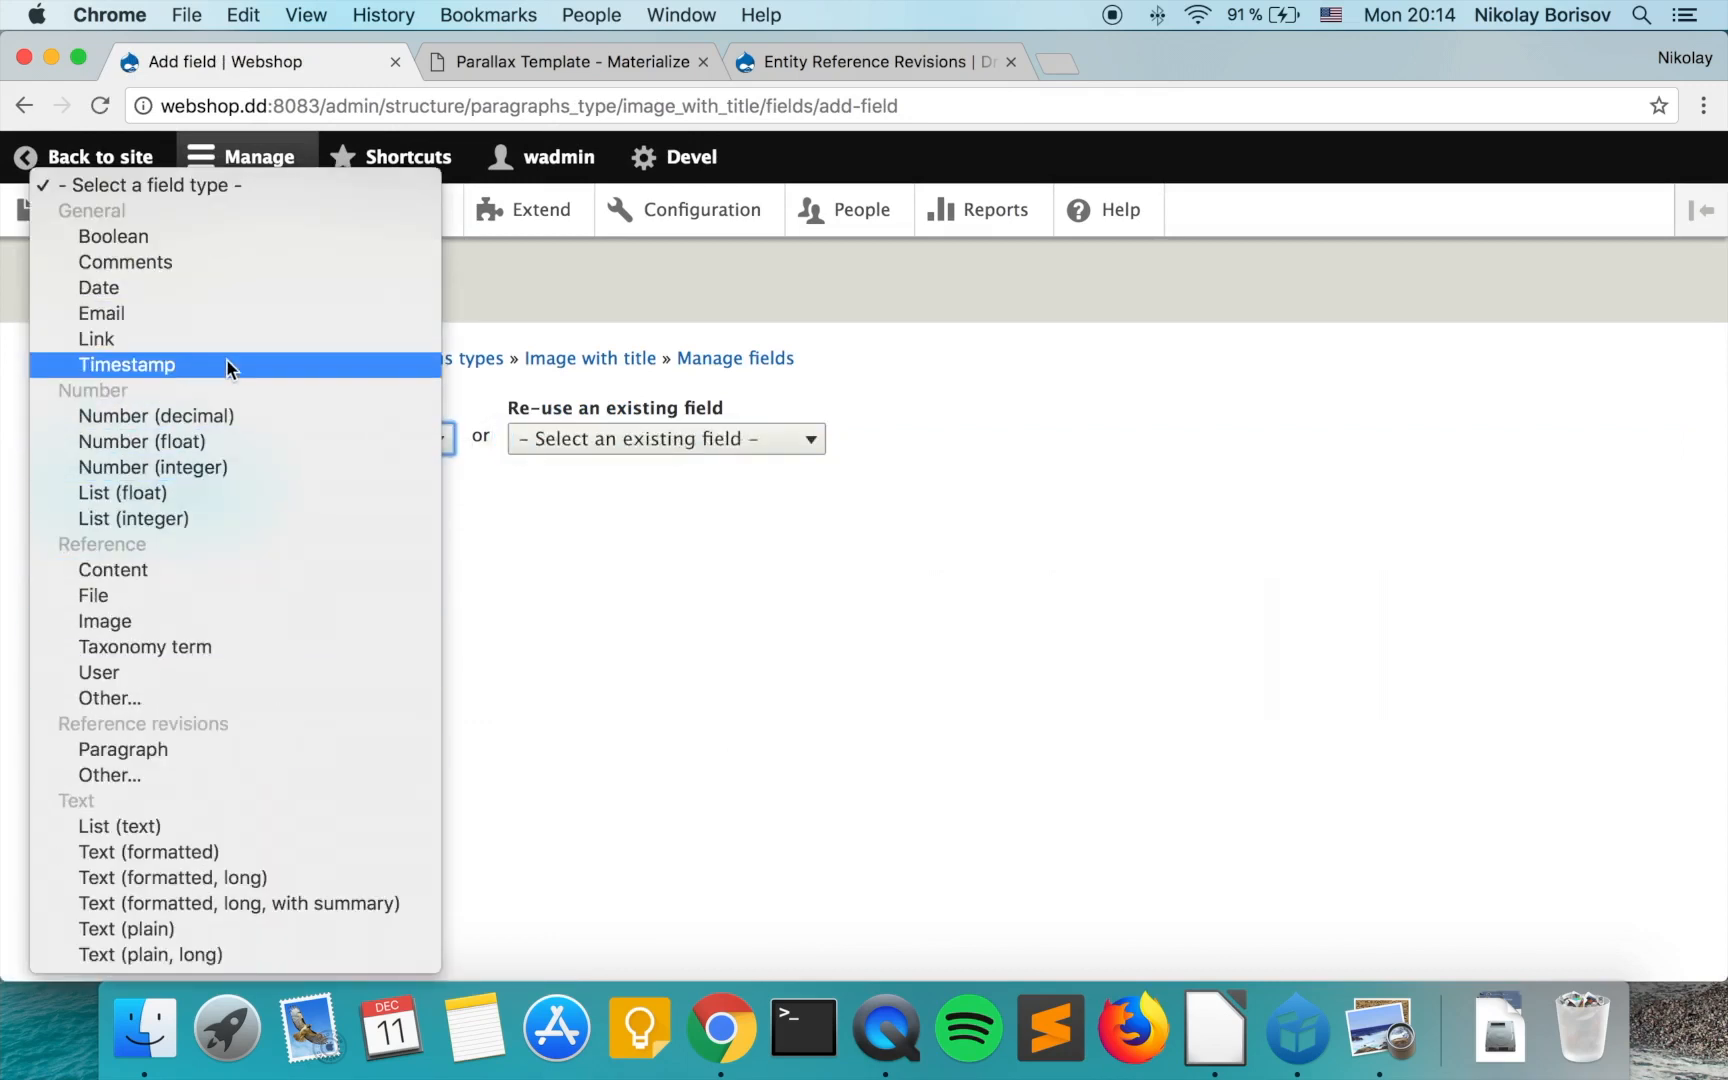
left_click(220, 621)
left_click(166, 527)
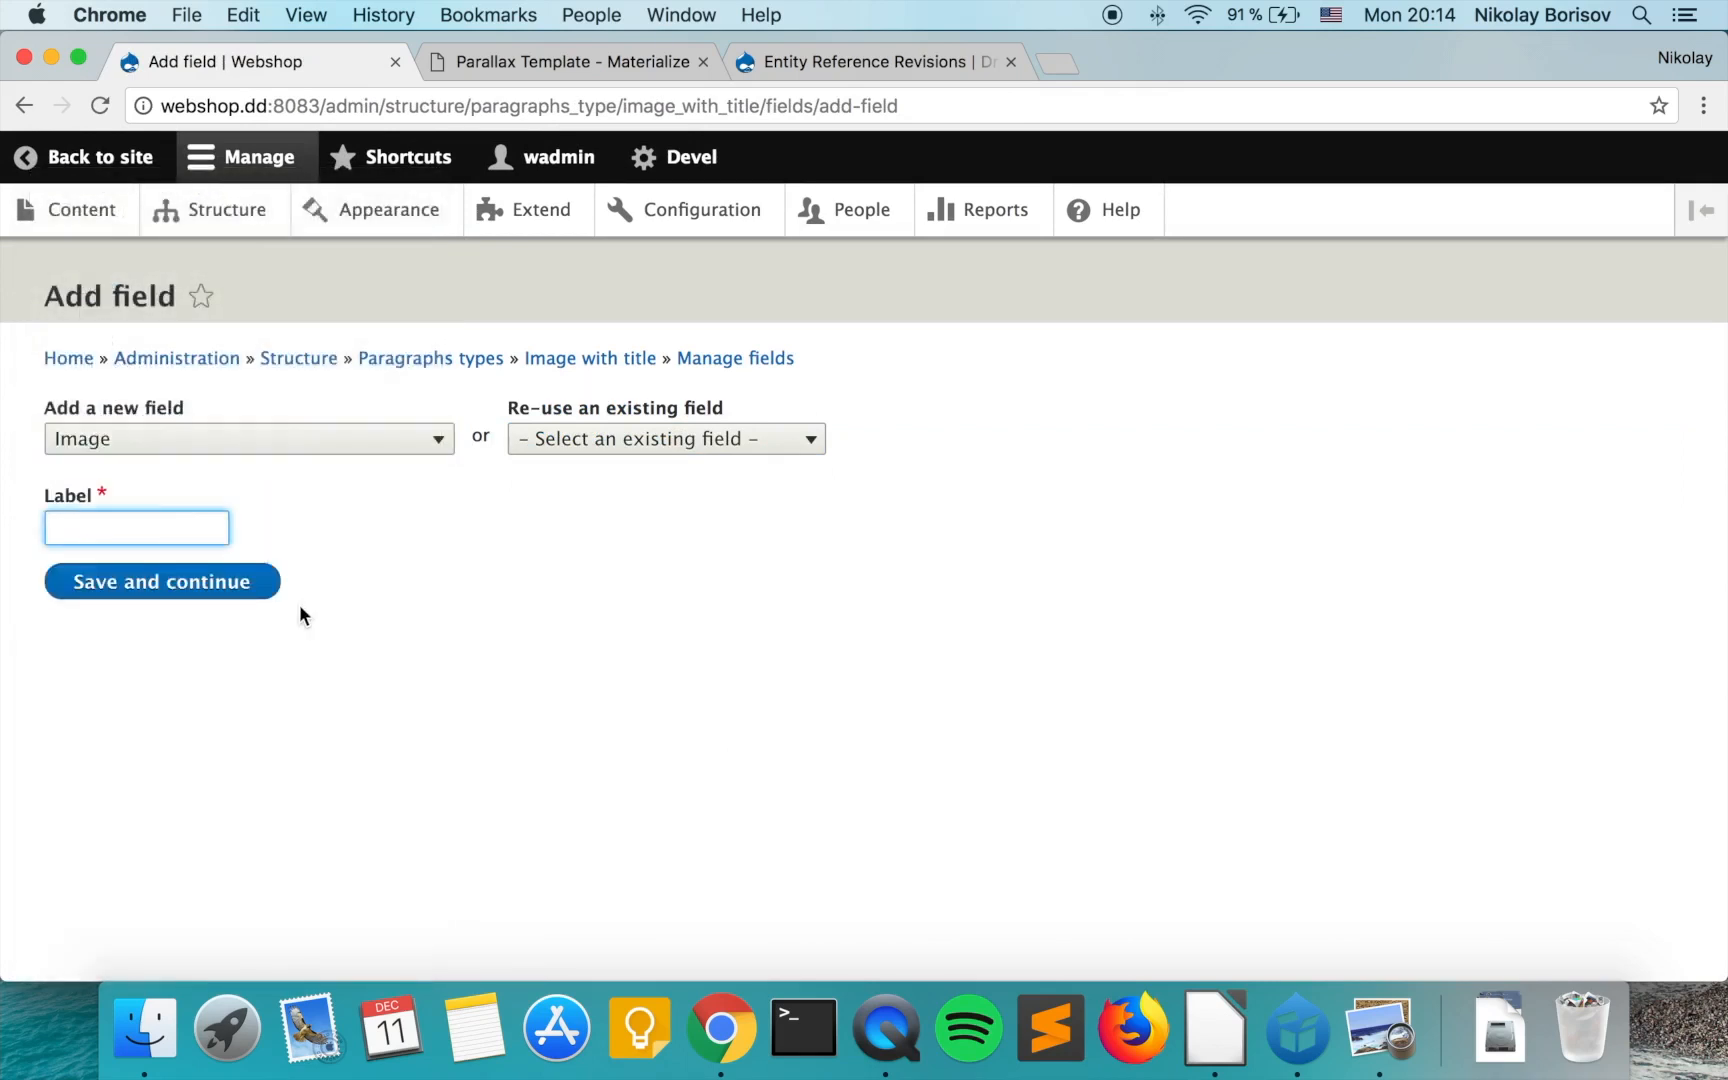
type("Image")
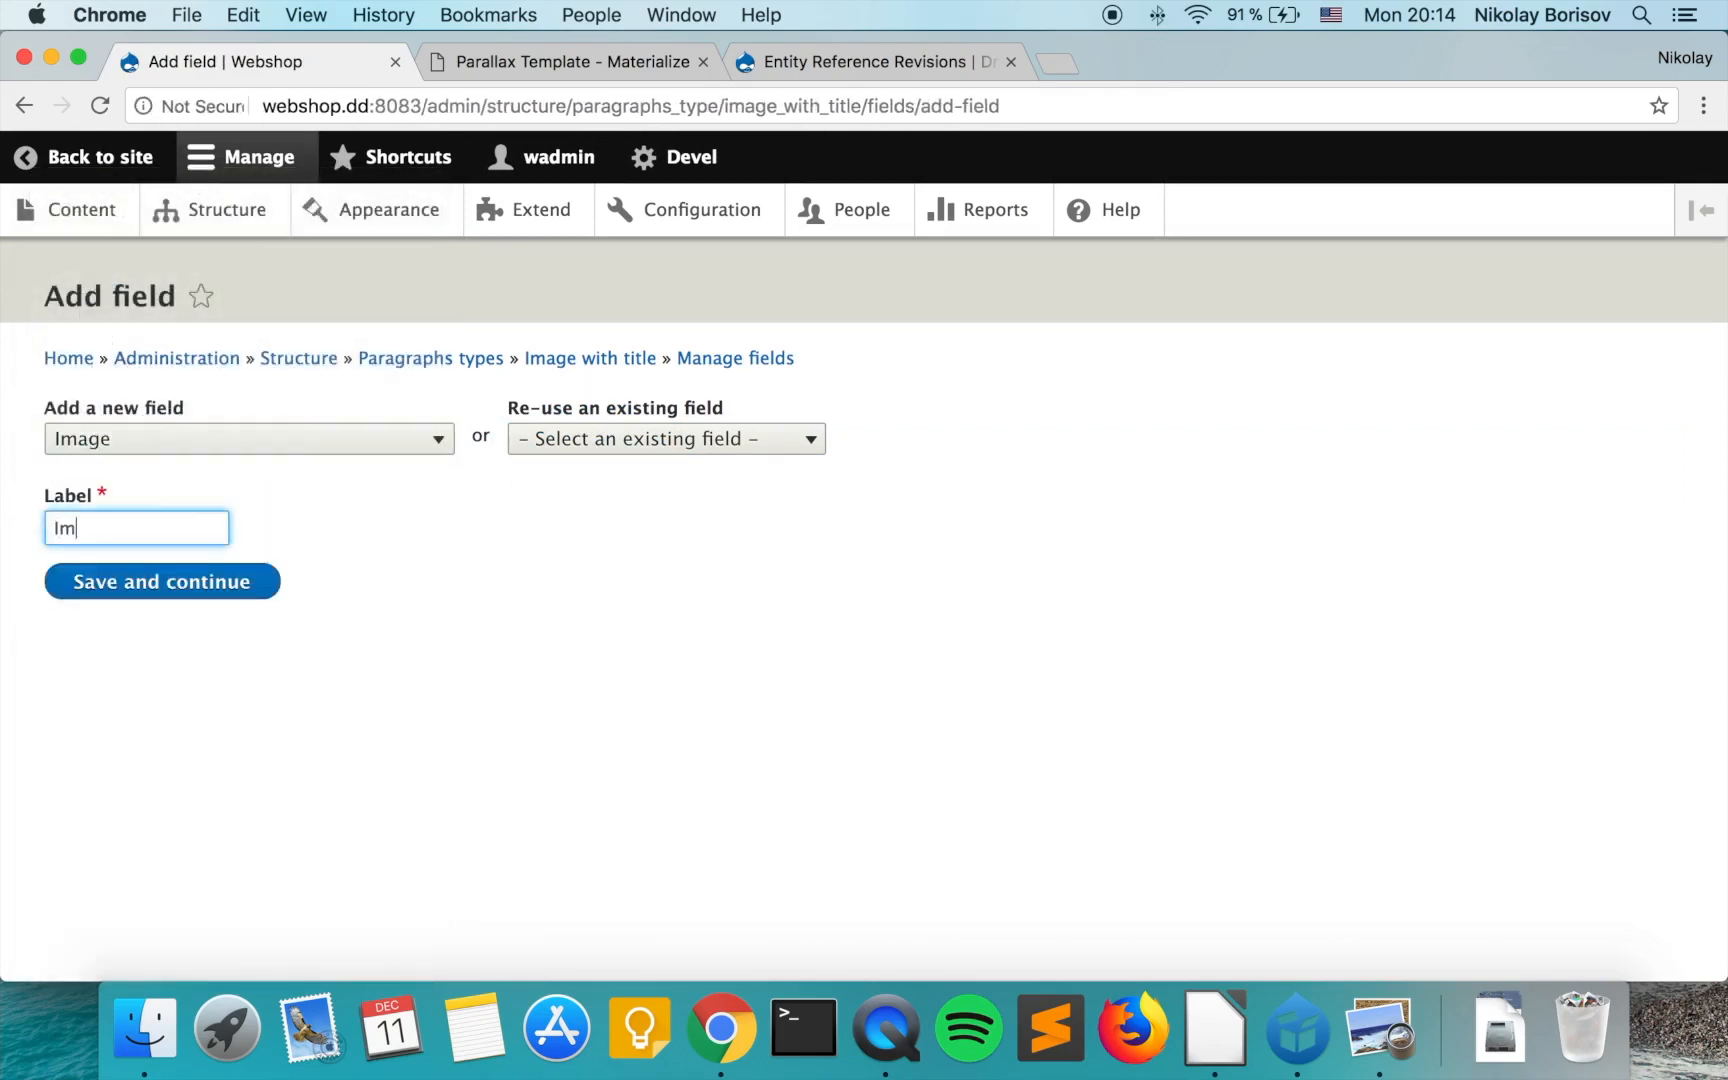
left_click(231, 597)
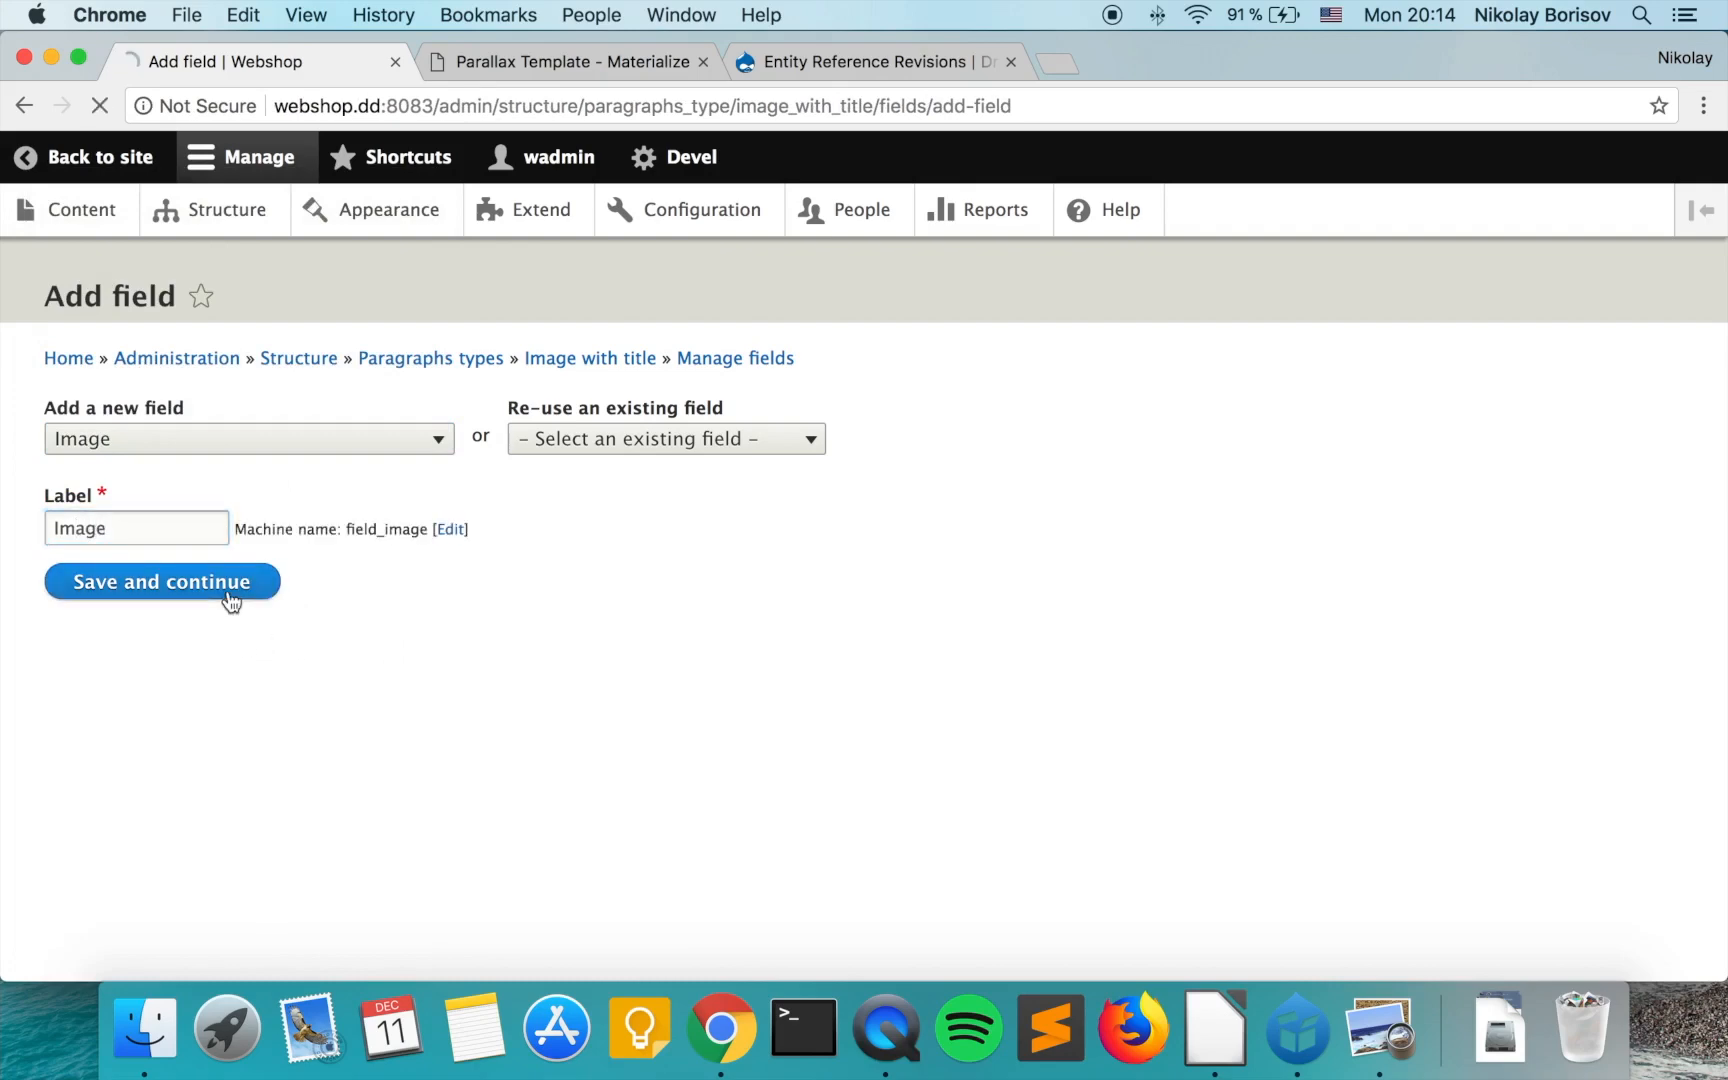
scroll(231, 595, "down", 5)
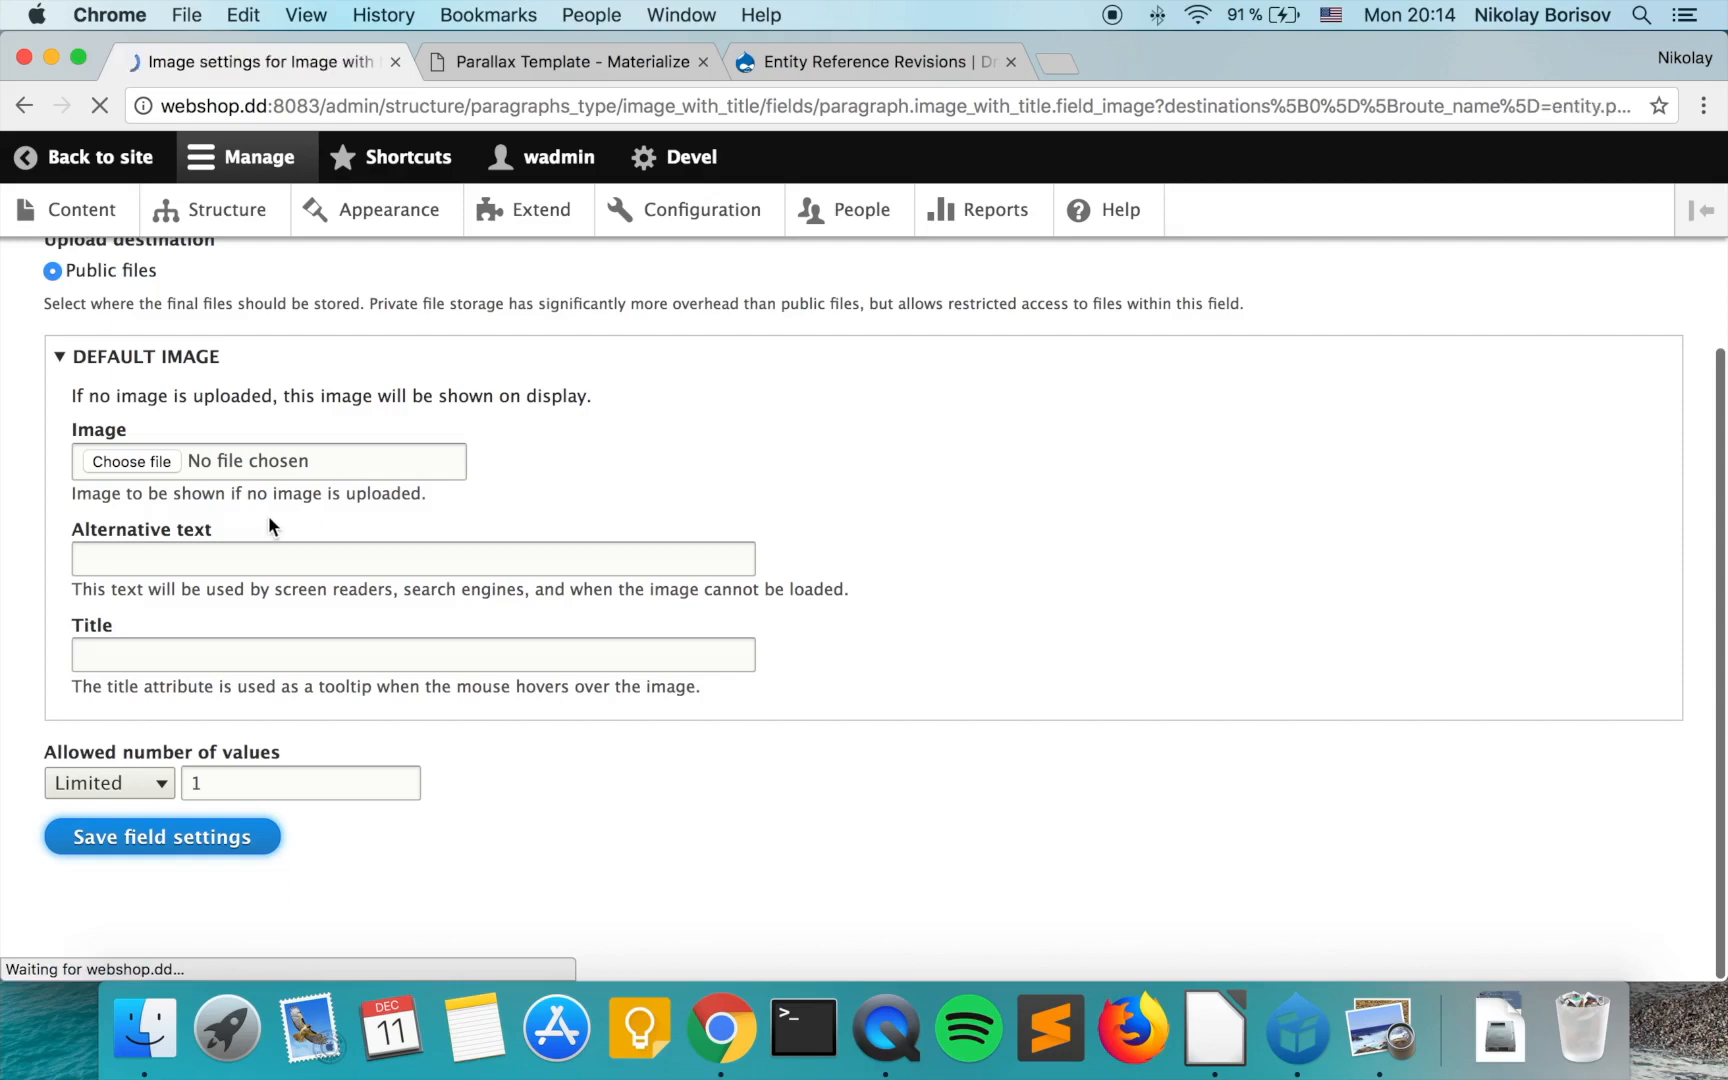
Create a new paragraph type labelled Title with text, checking the planning slide for its name, and save it to manage its fields.
left_click(415, 430)
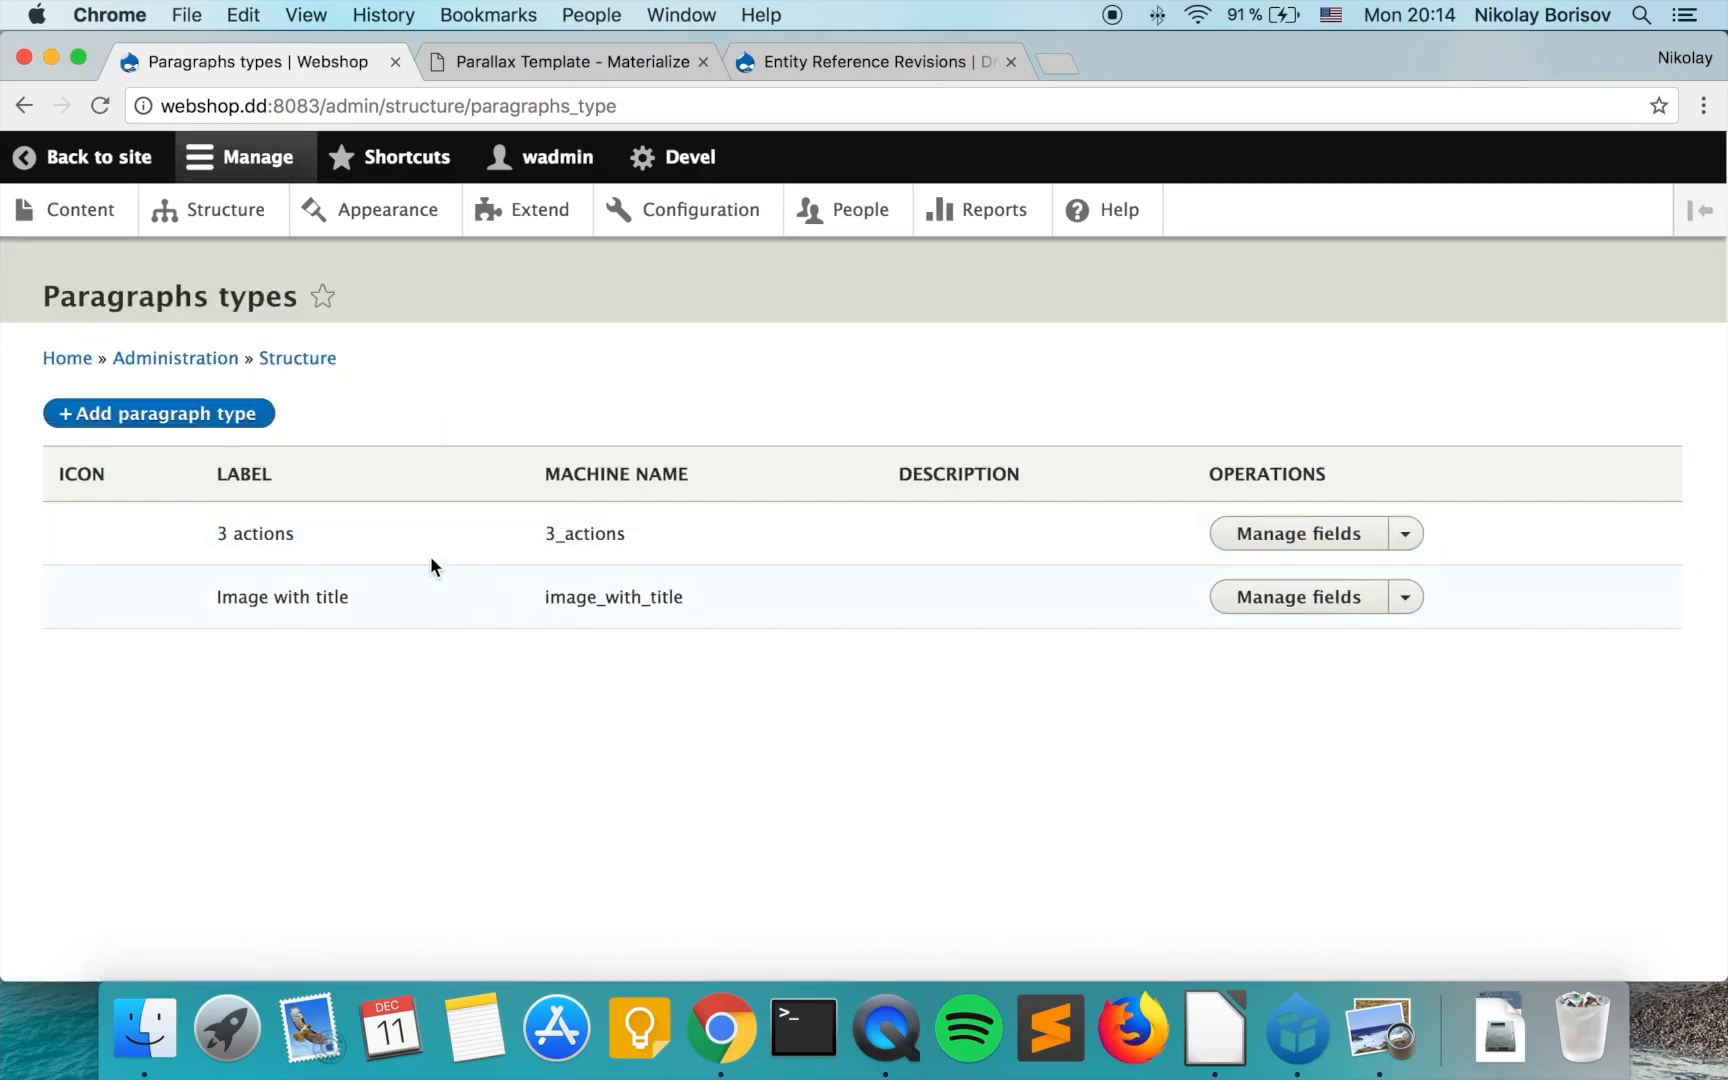
left_click(212, 410)
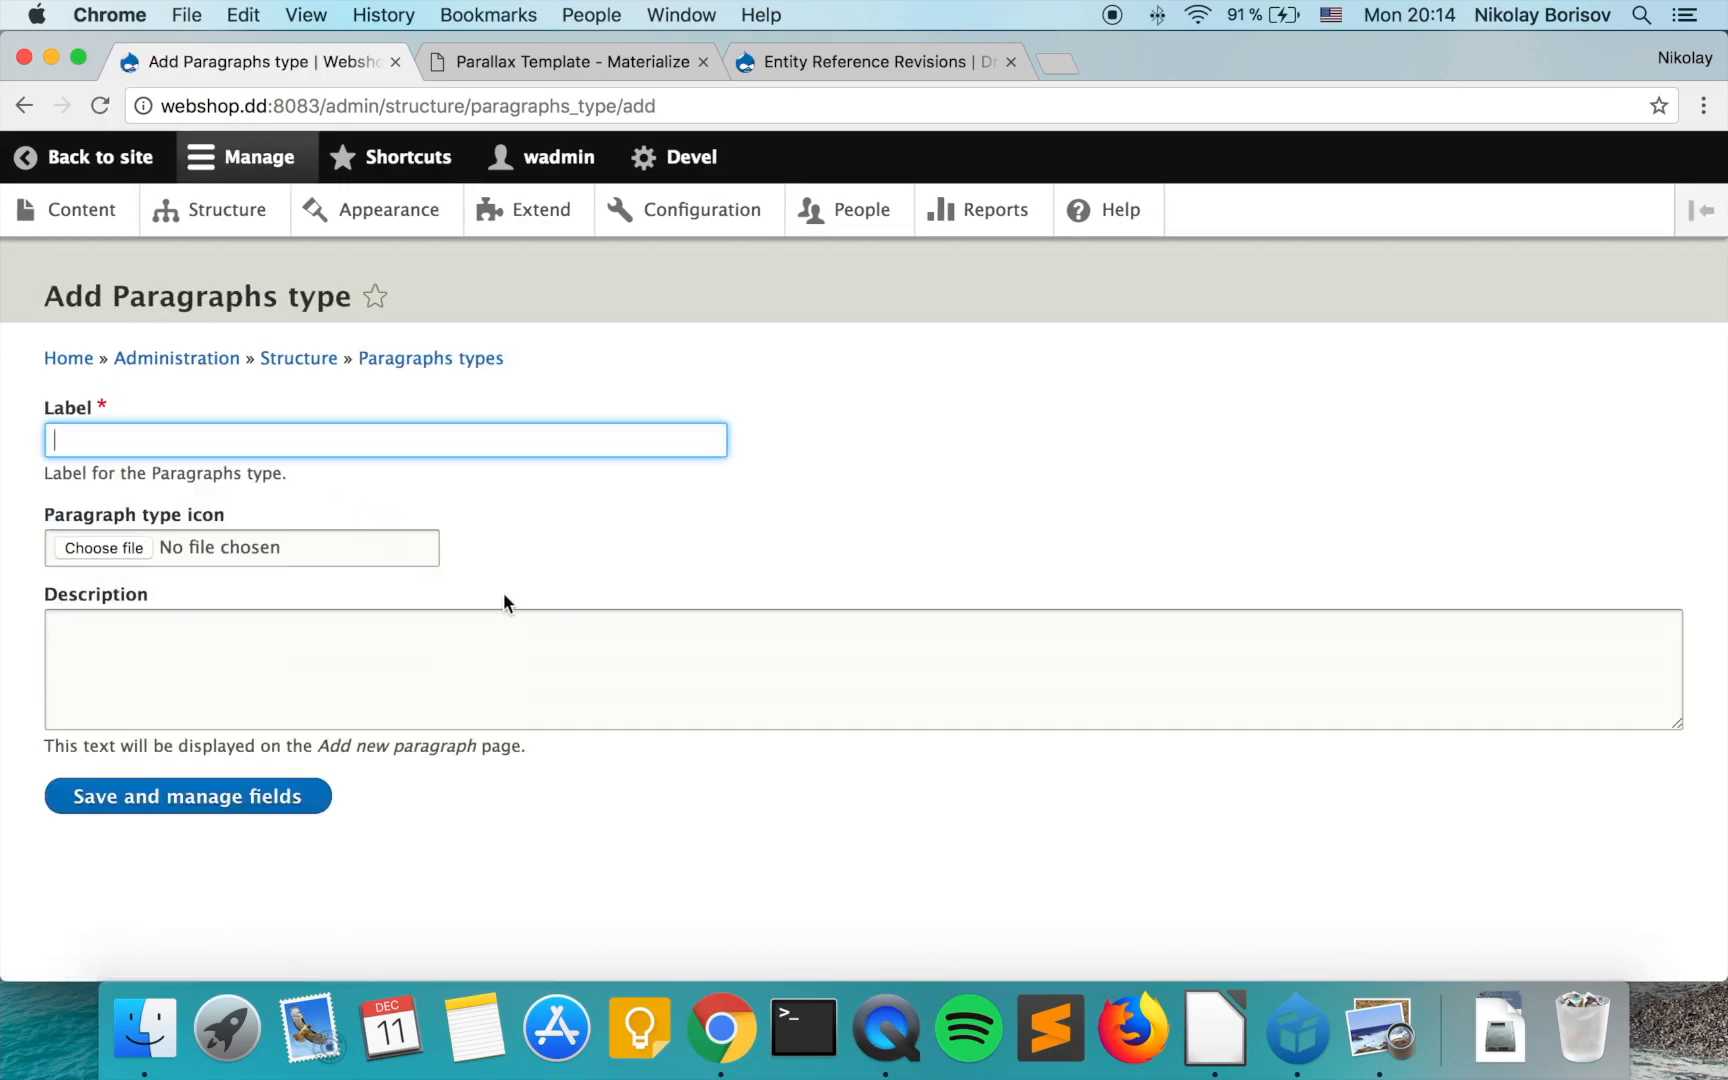
left_click(1385, 1030)
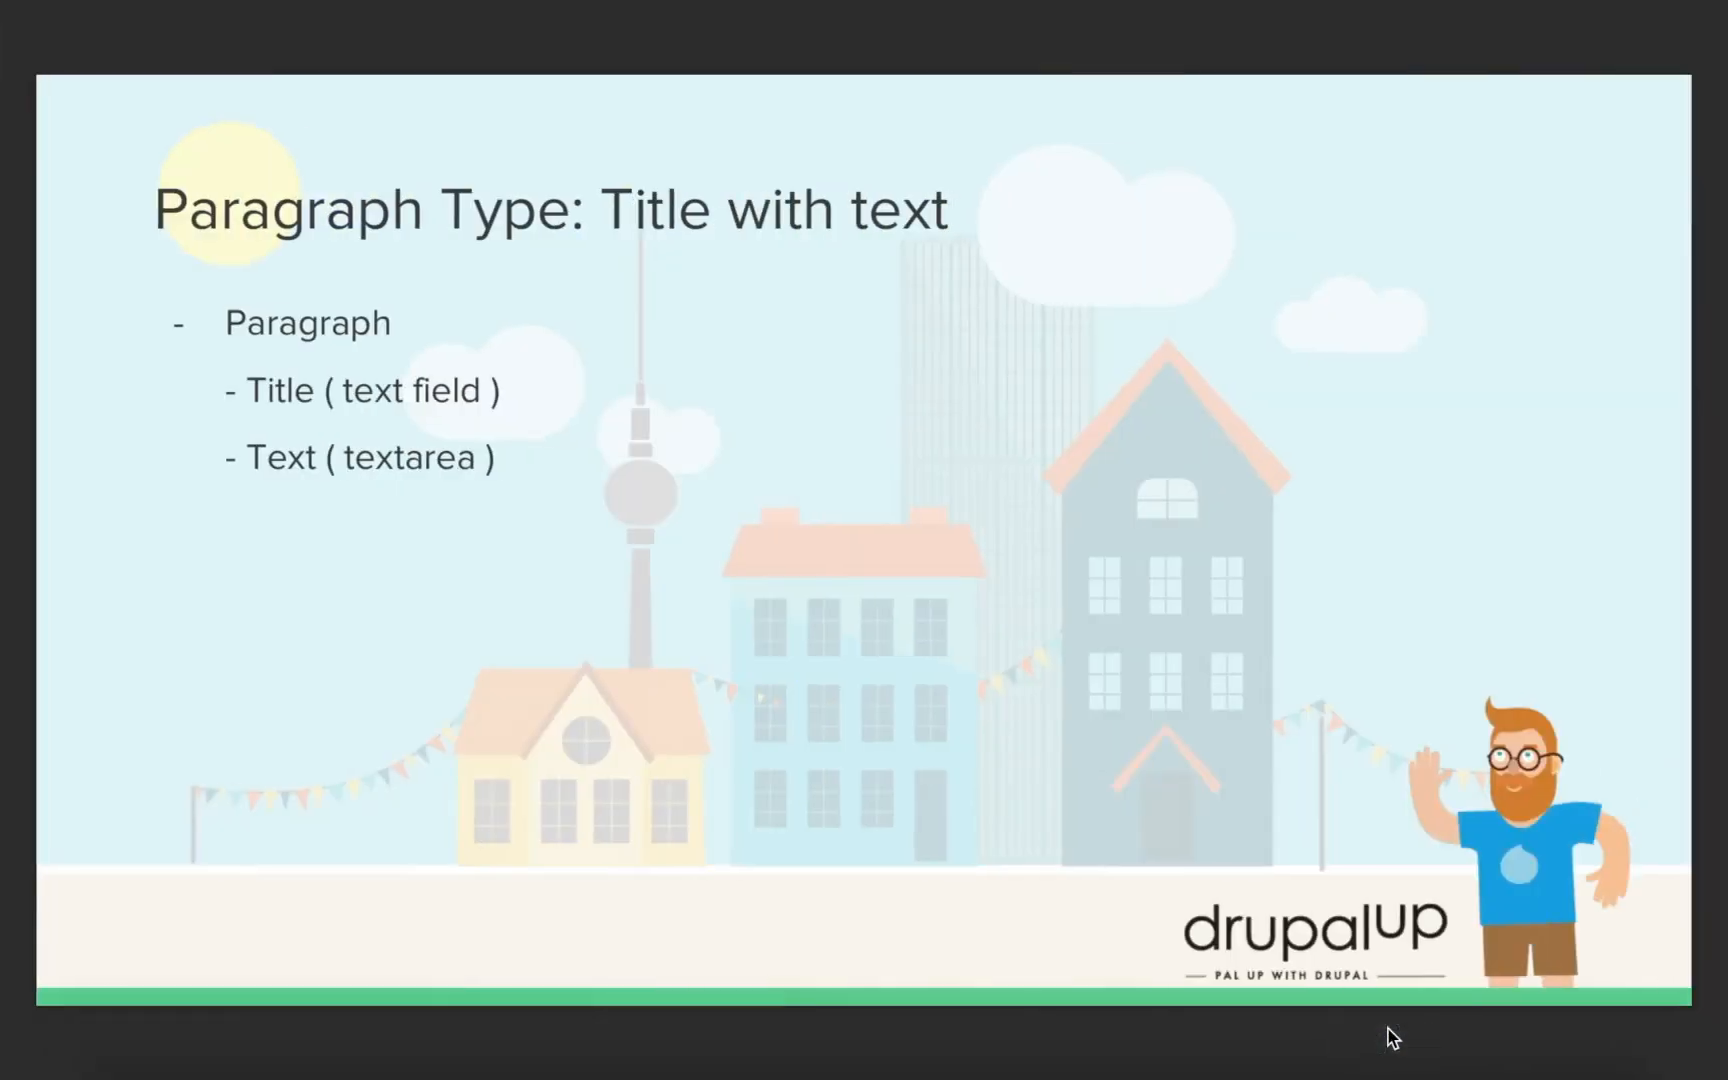
key("super+Tab")
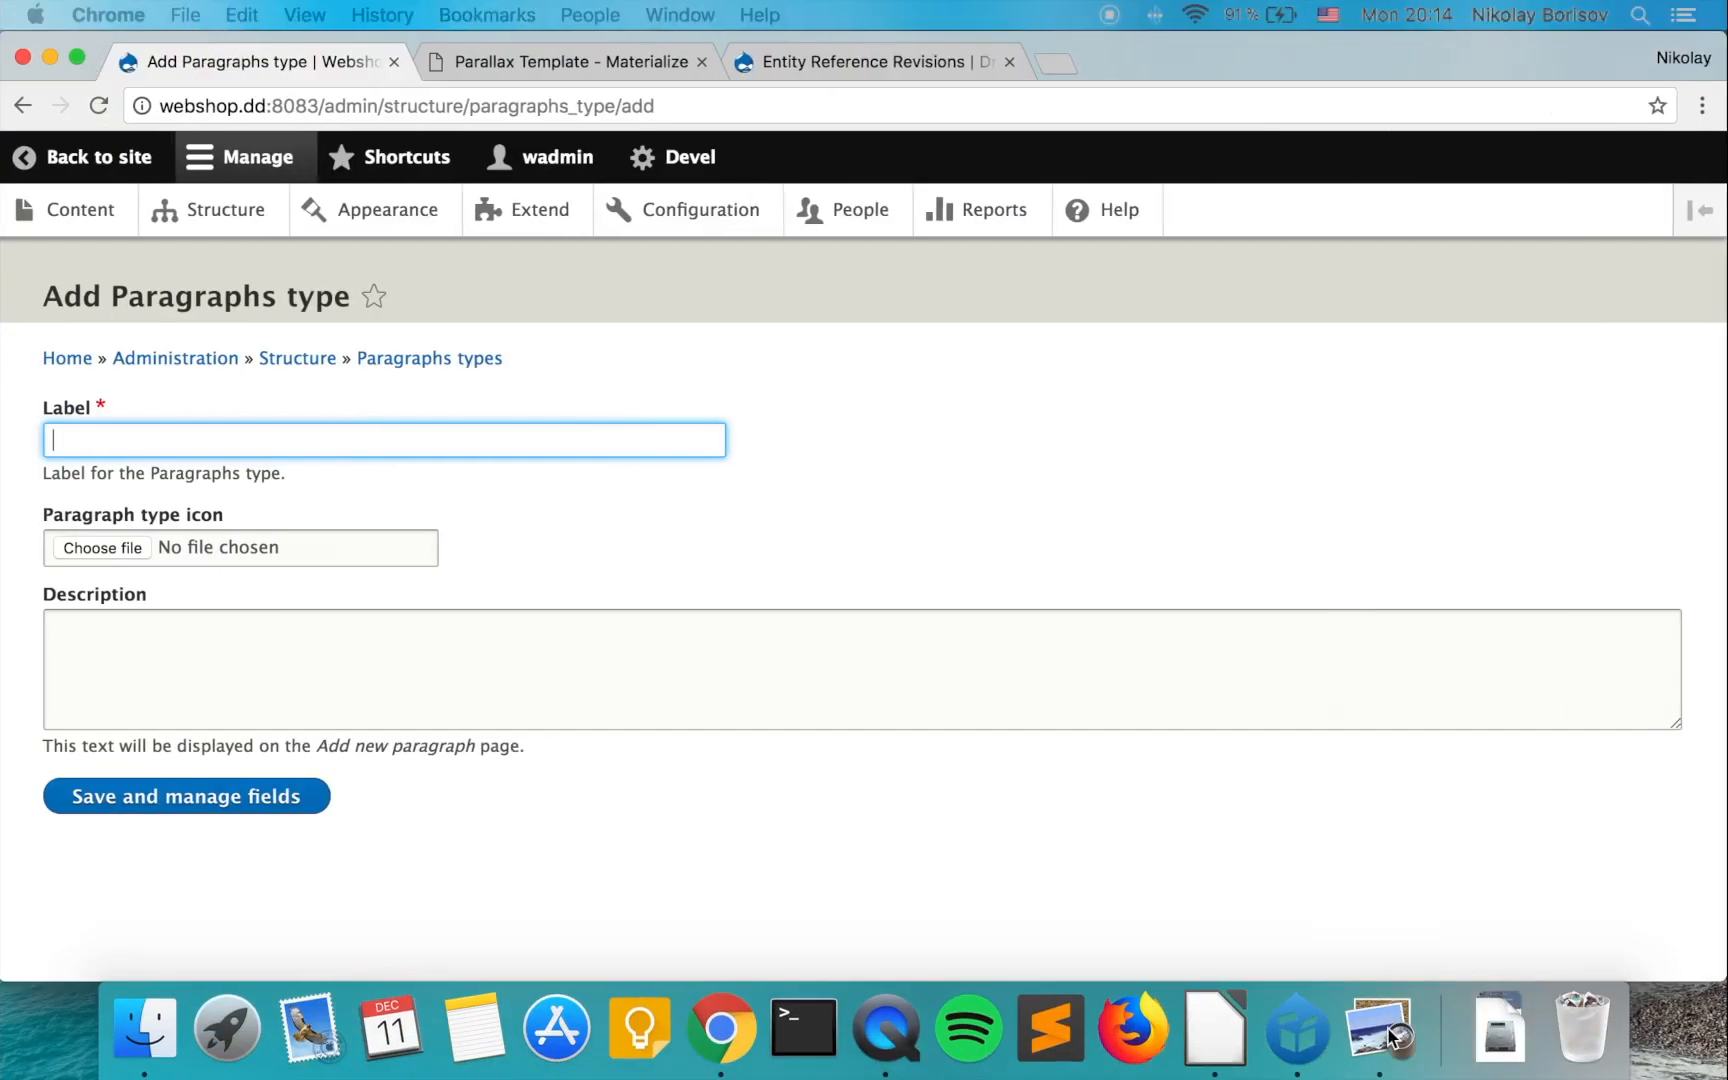
type("Title with text")
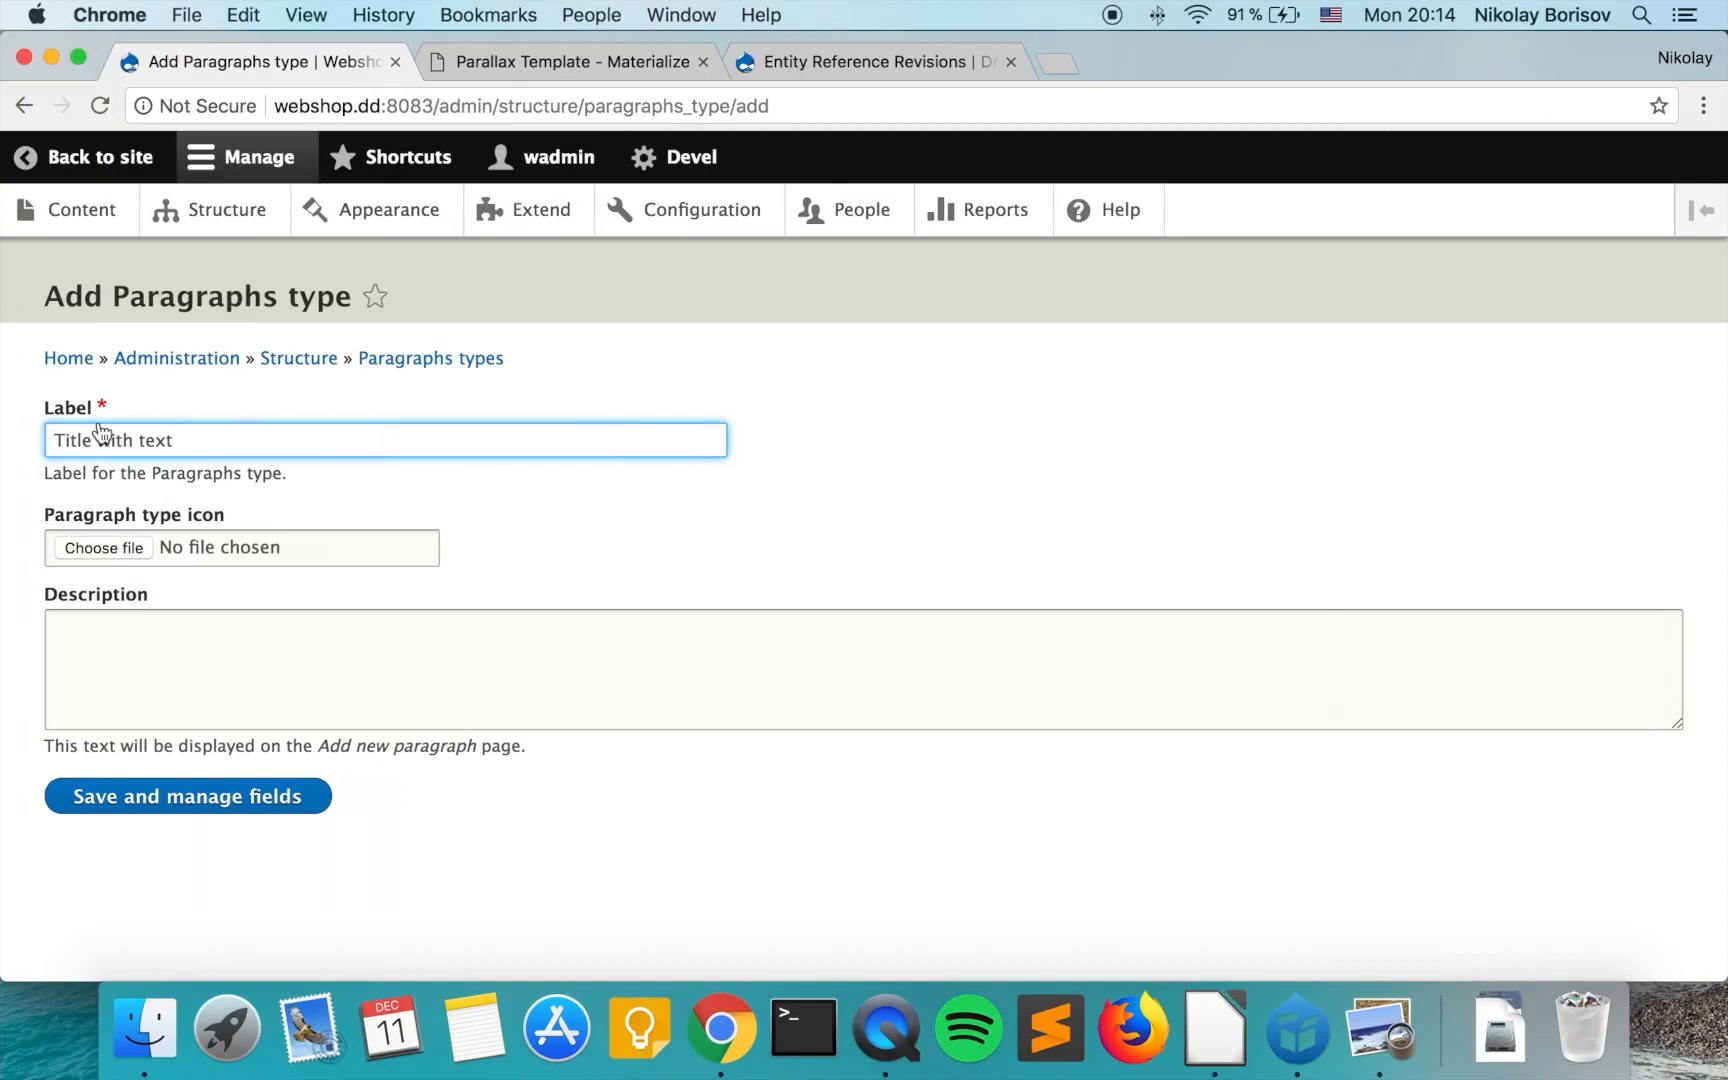
left_click(197, 802)
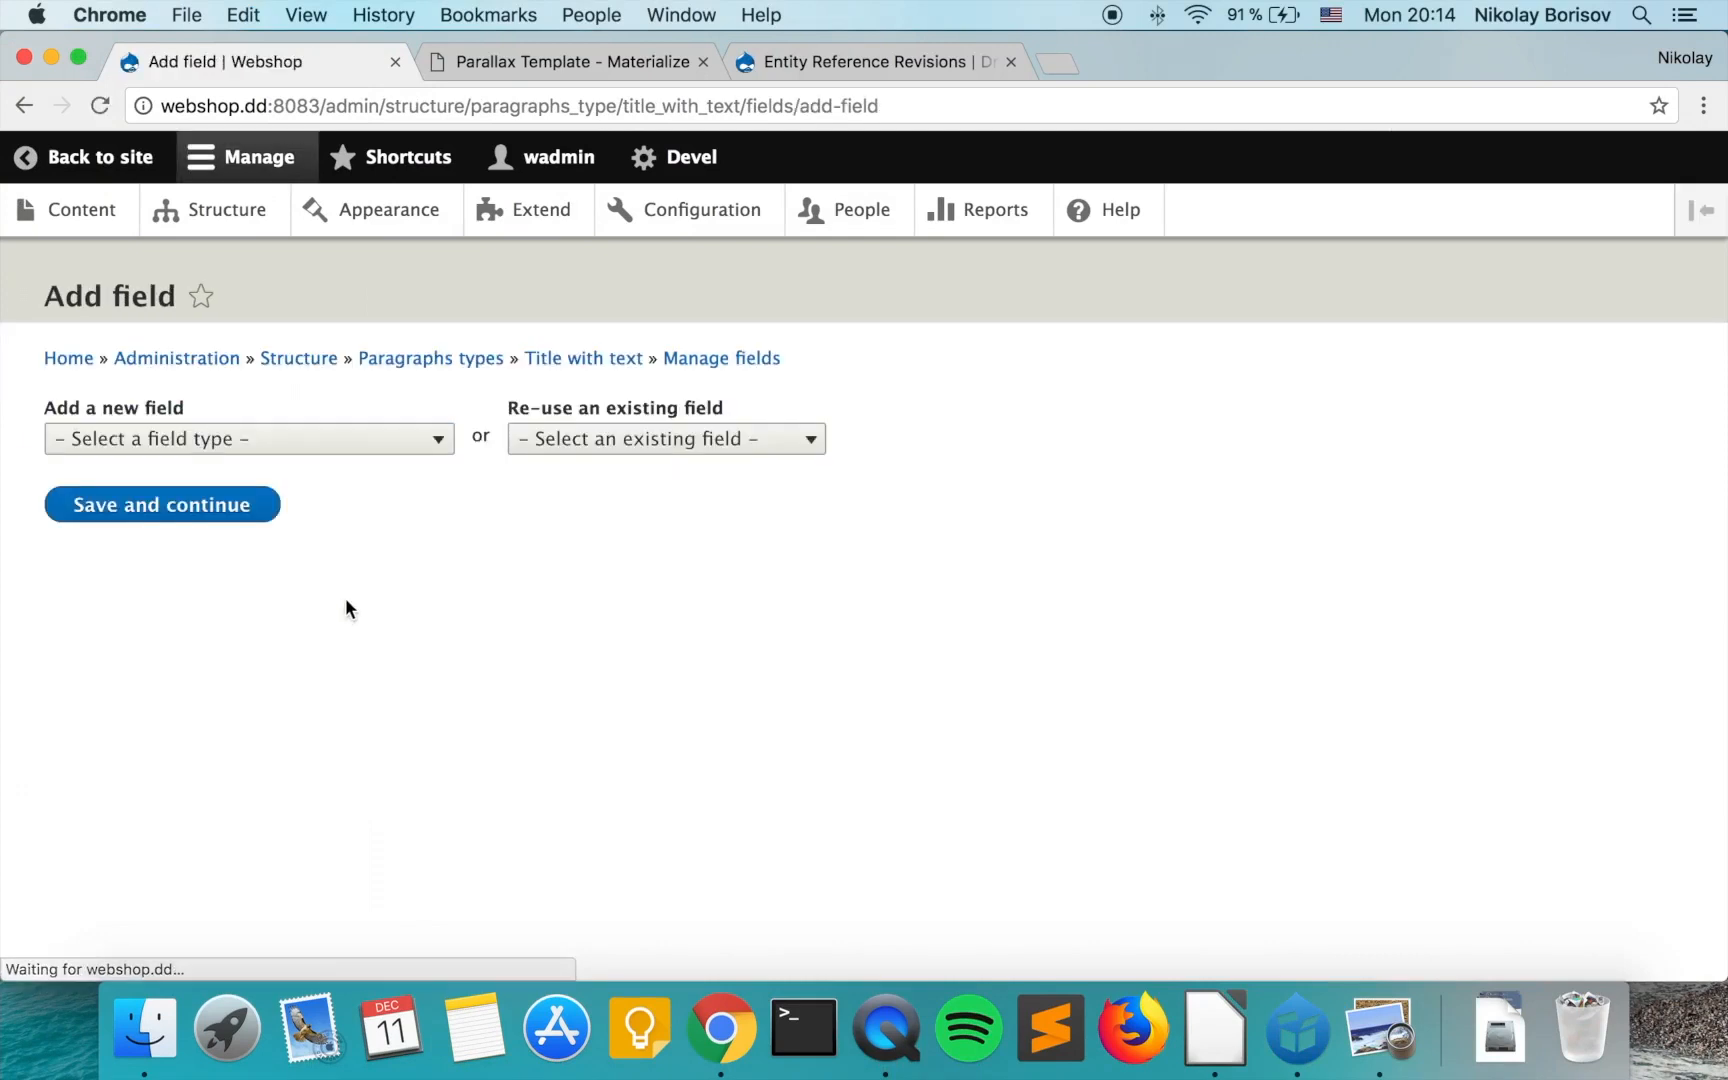
Re-use the existing field_title field in Title with text, shorten its label to Title and save its settings.
left_click(600, 440)
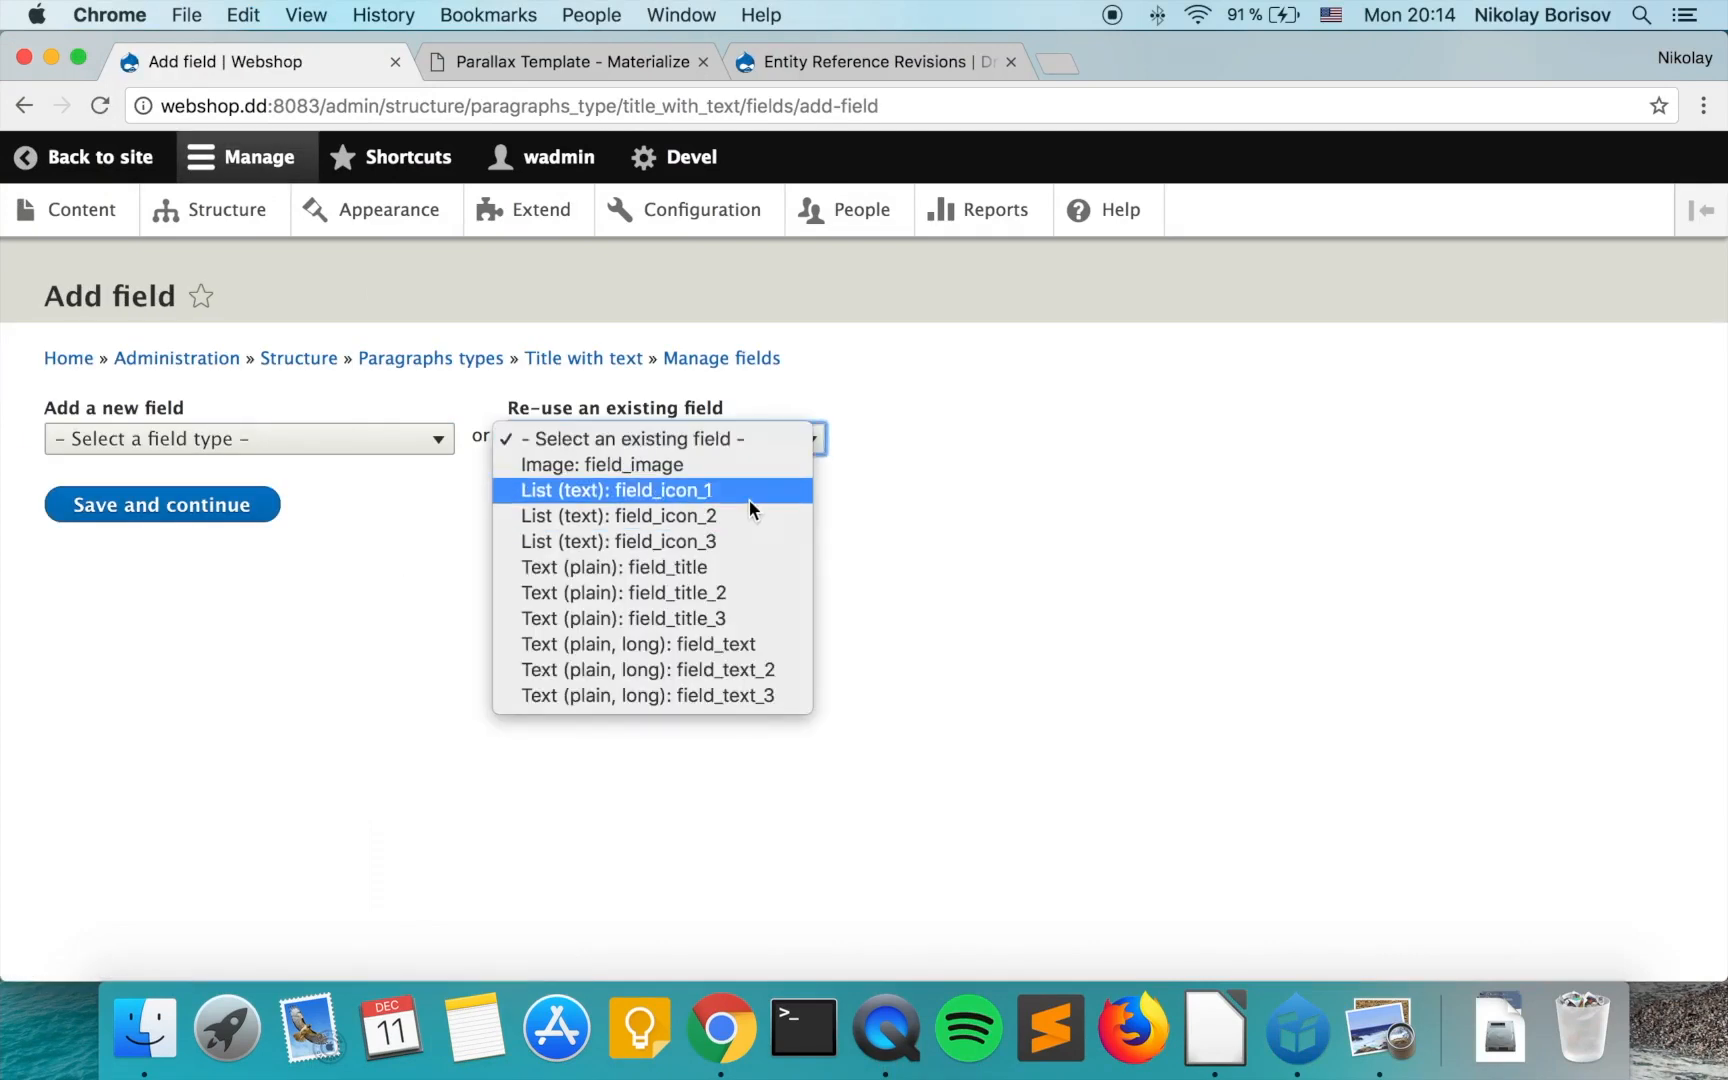
left_click(738, 576)
left_click(99, 527)
key("BackSpace")
key("BackSpace")
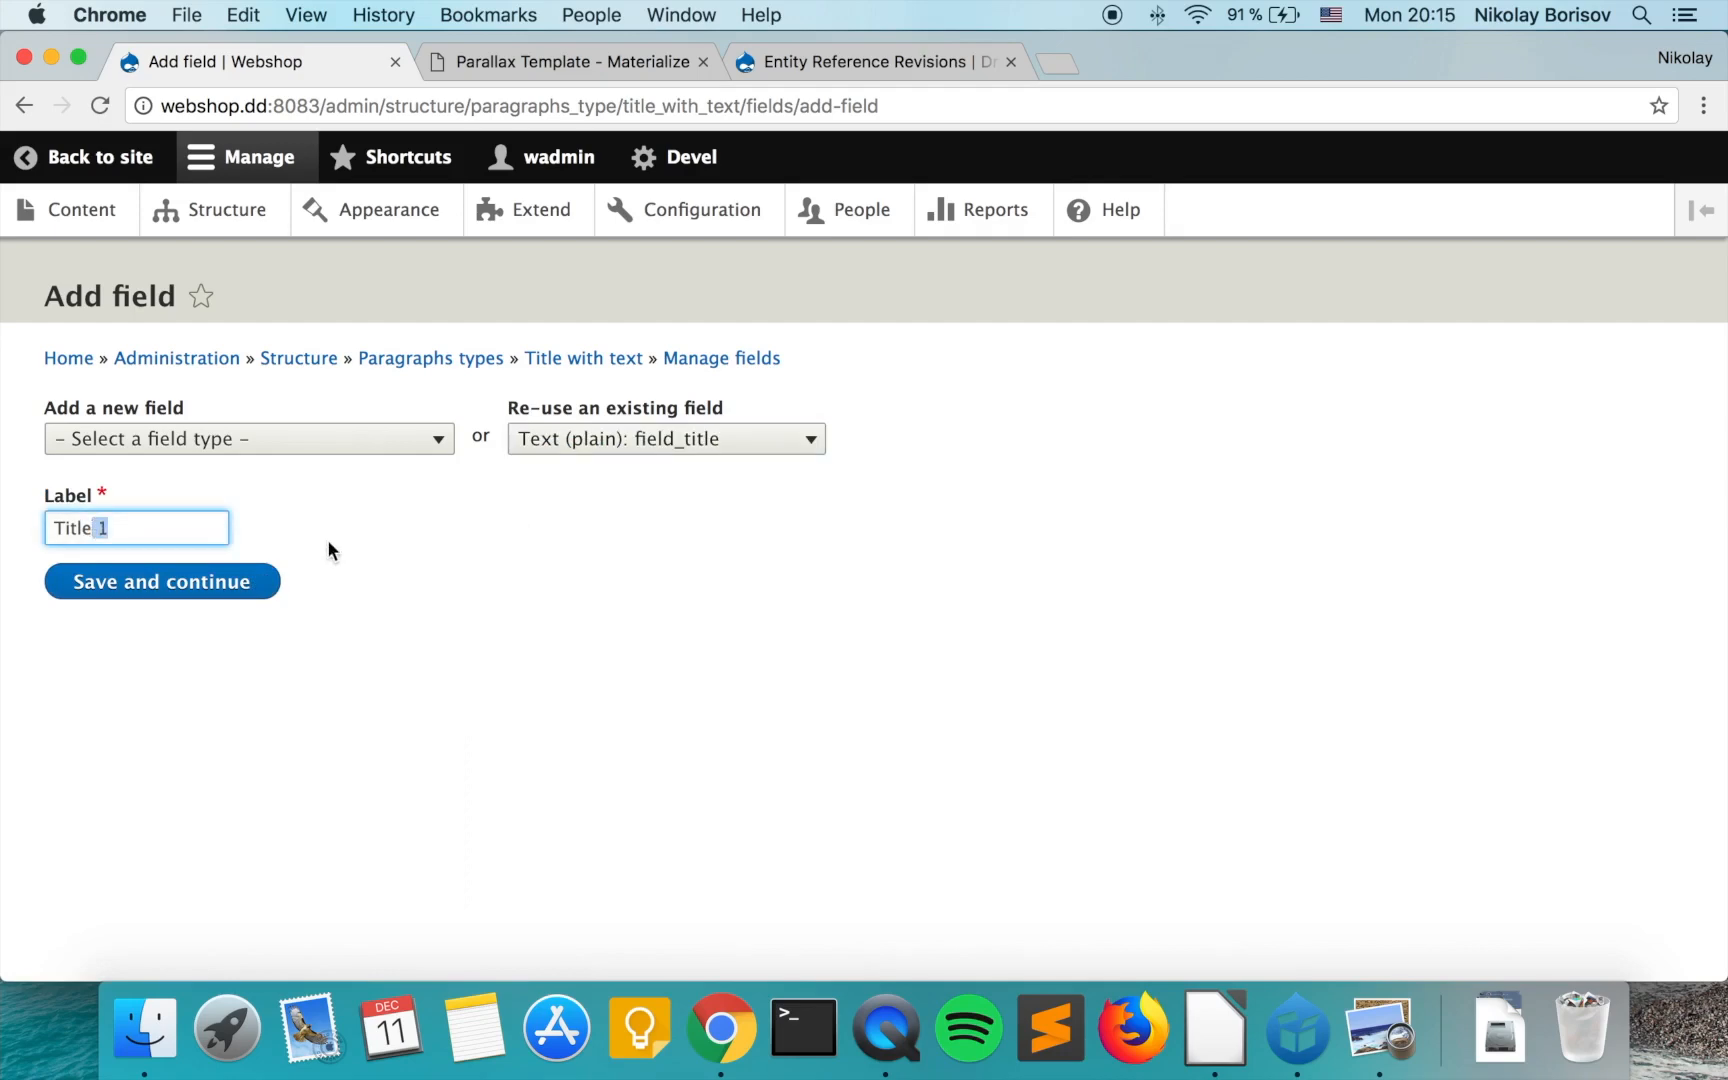
left_click(231, 583)
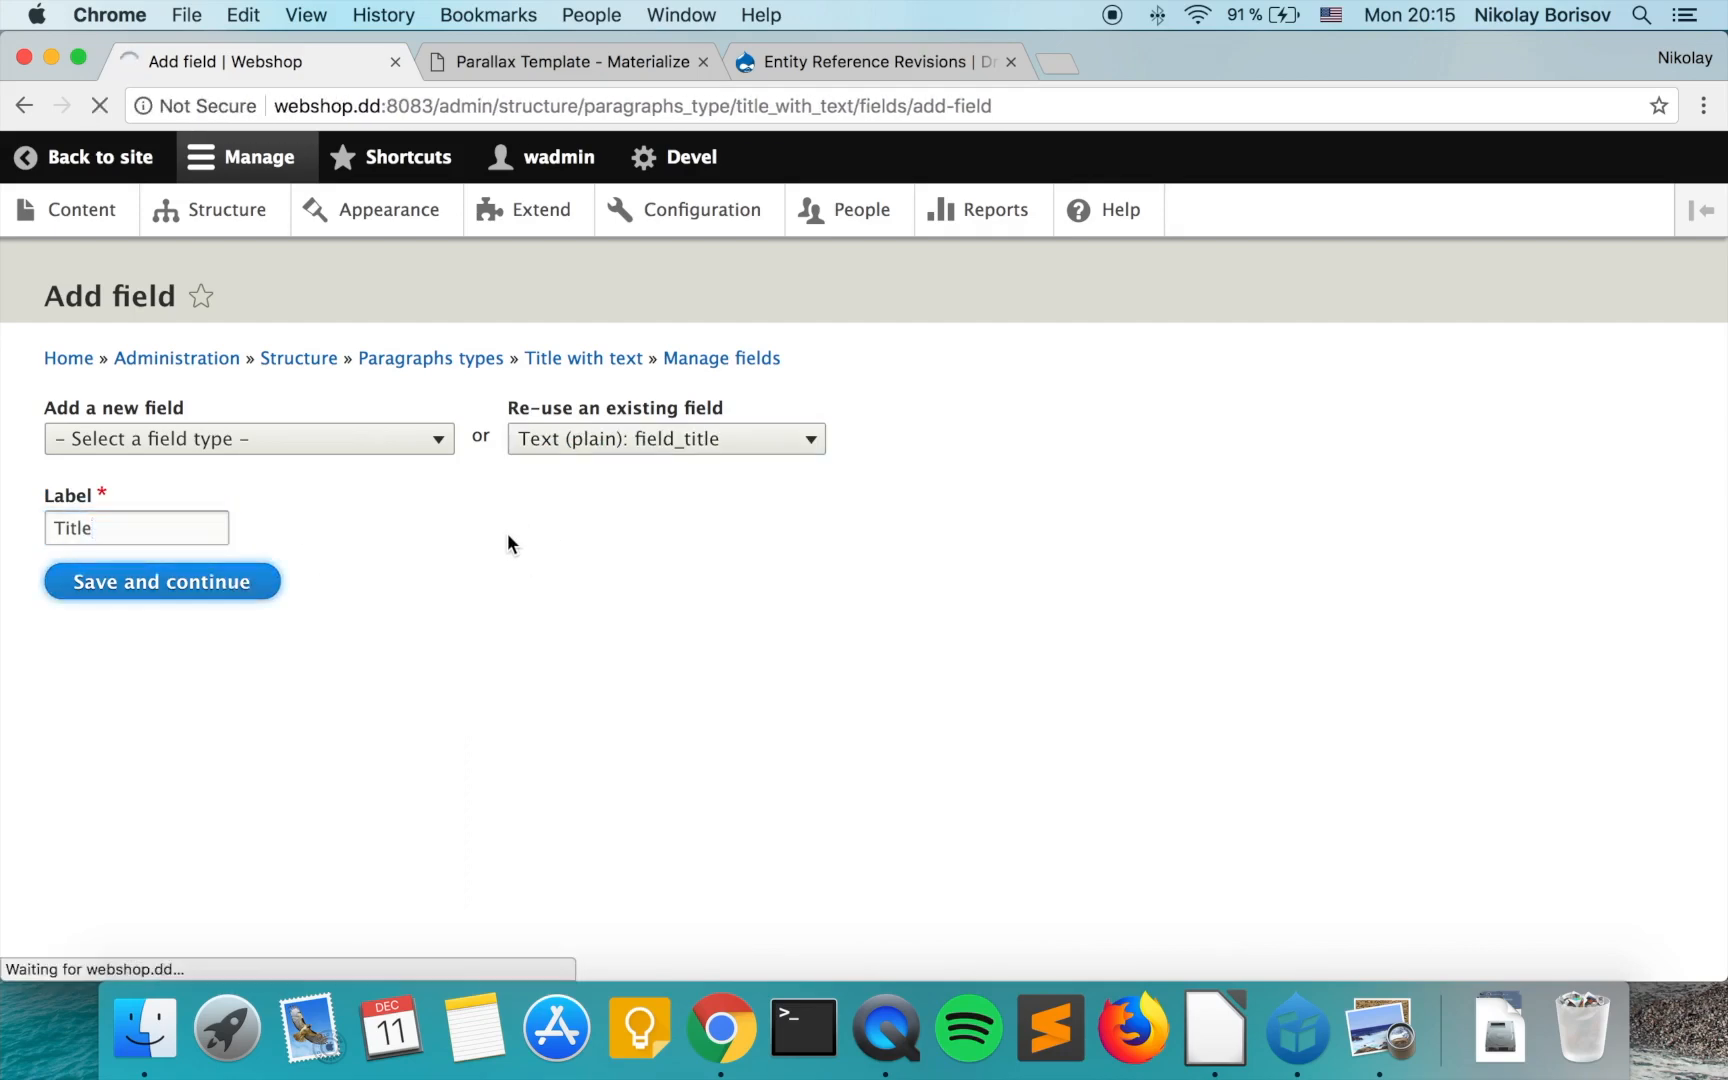
scroll(185, 590, "down", 3)
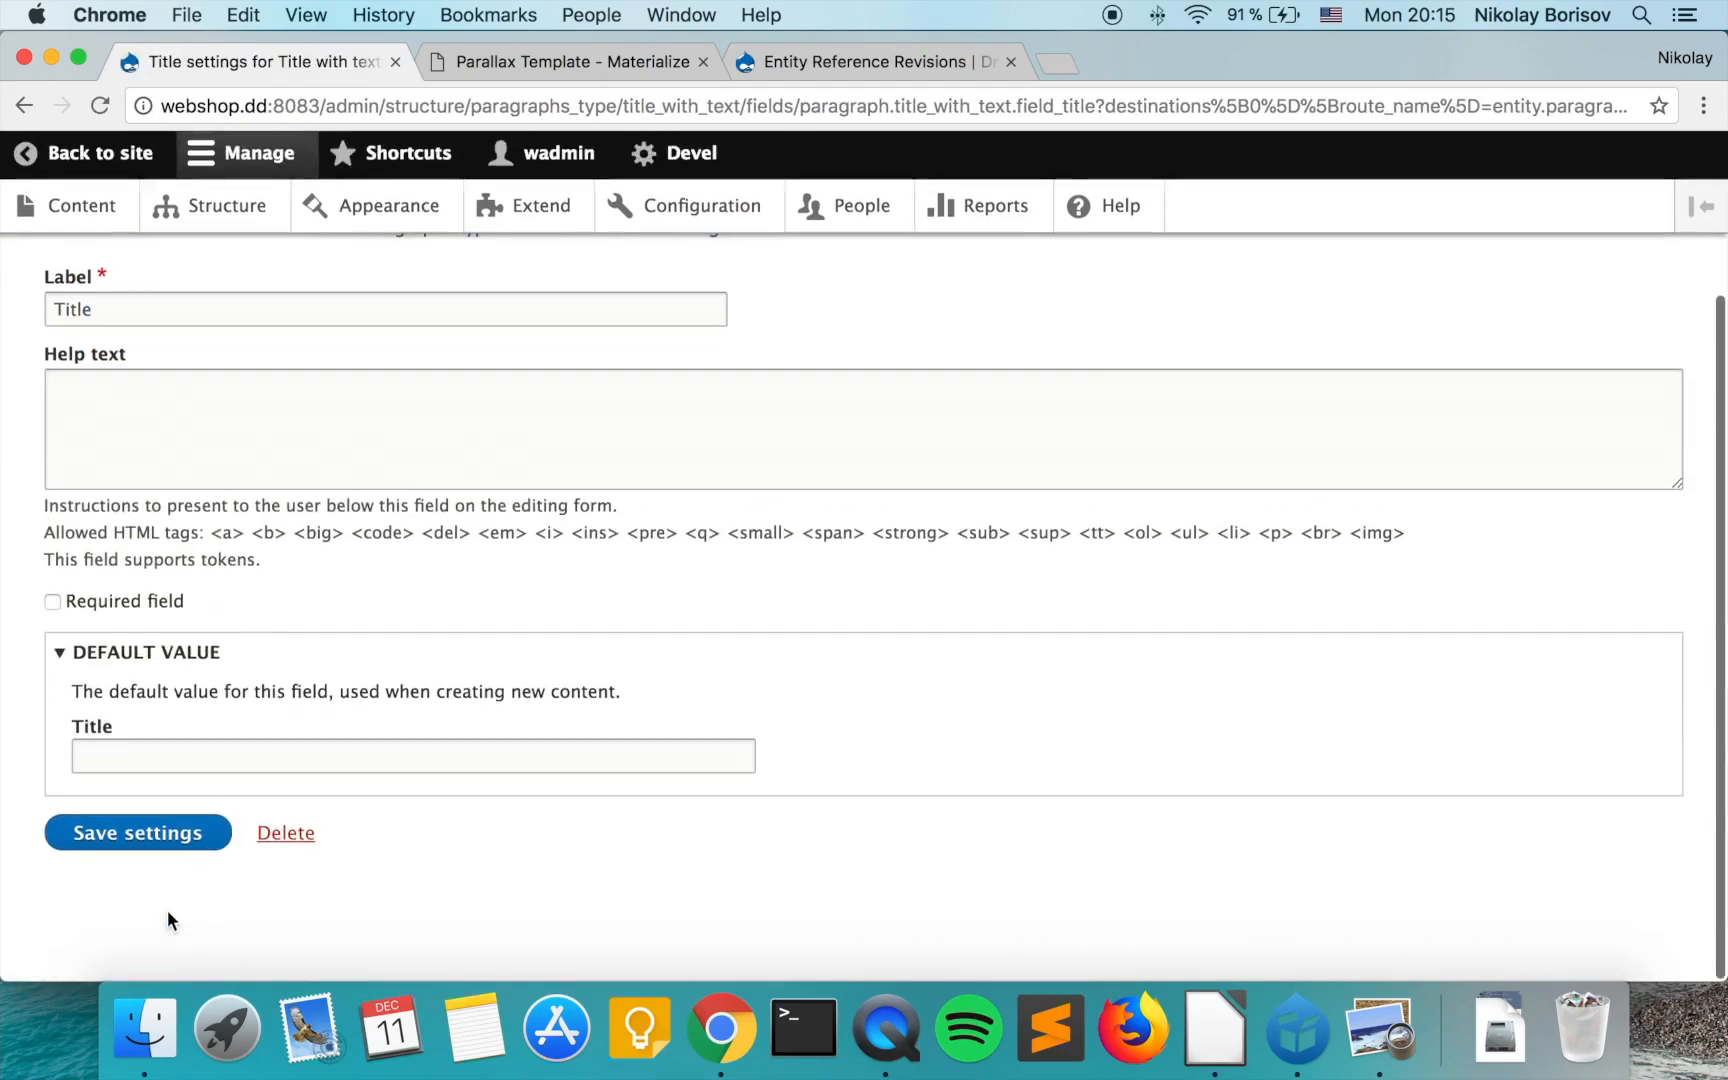
left_click(158, 845)
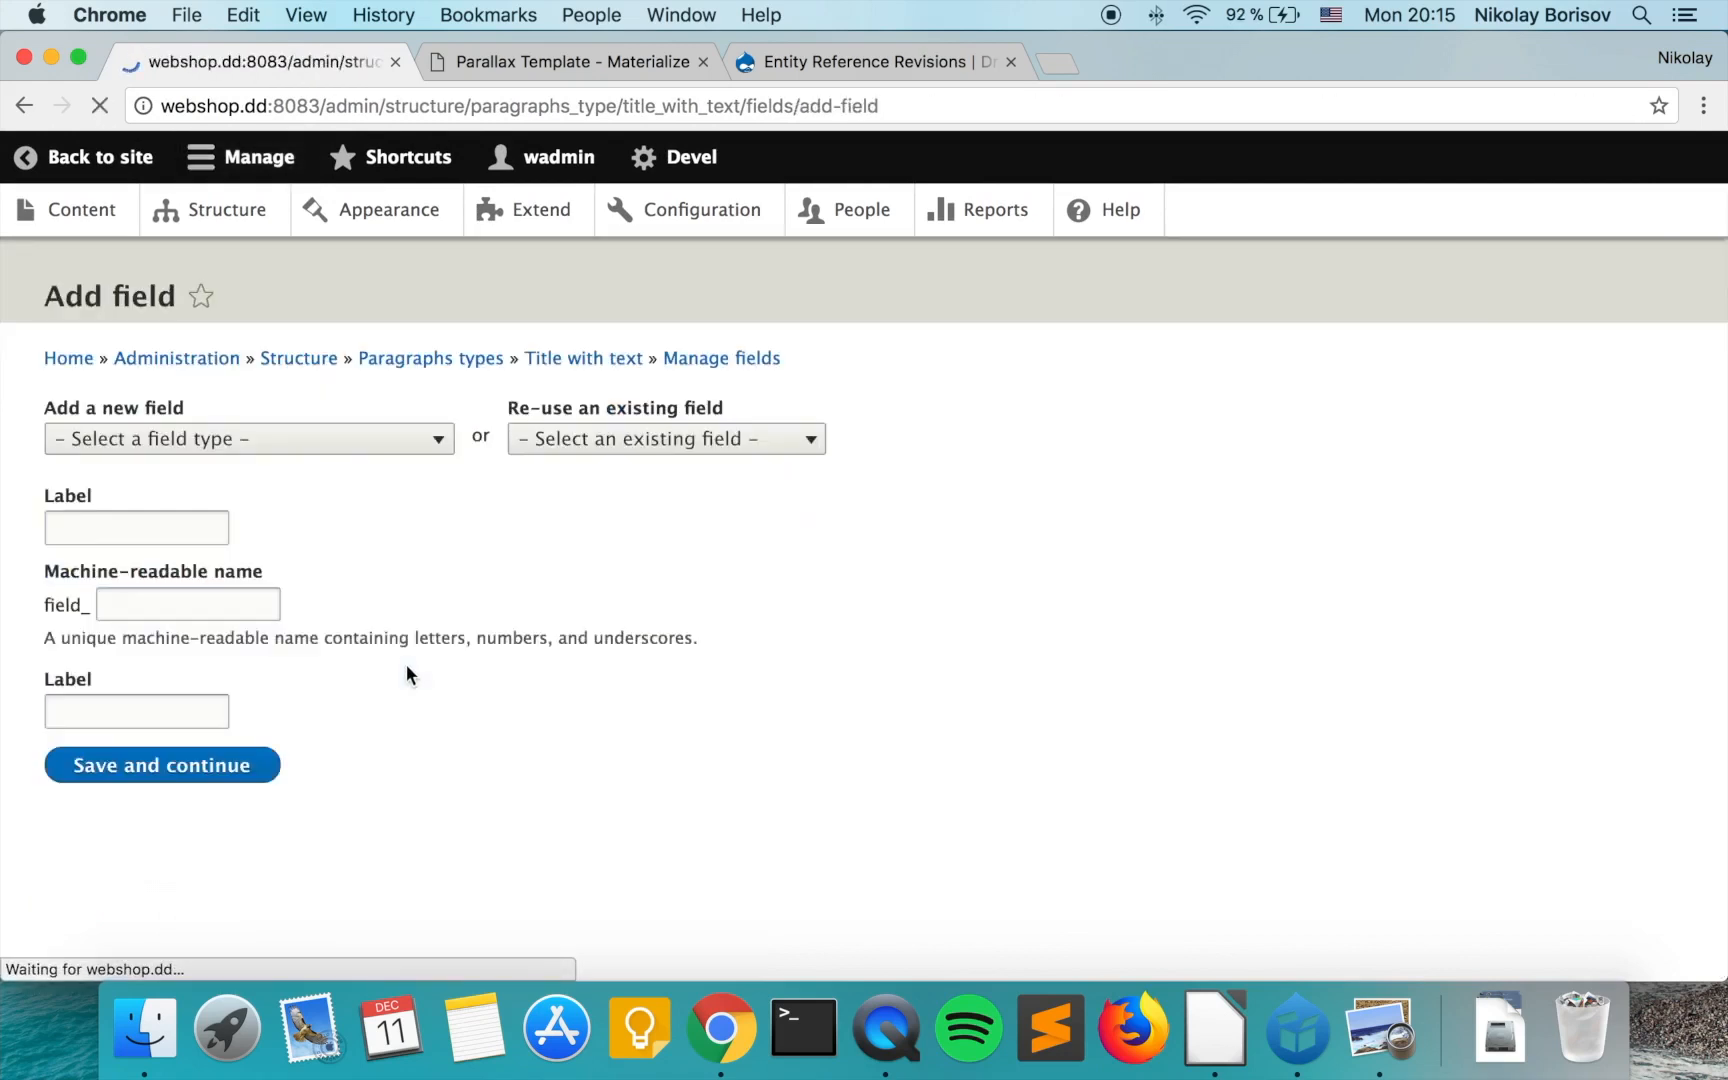
Re-use the existing field_text field in Title with text, shorten its label to Text and save its settings.
left_click(600, 439)
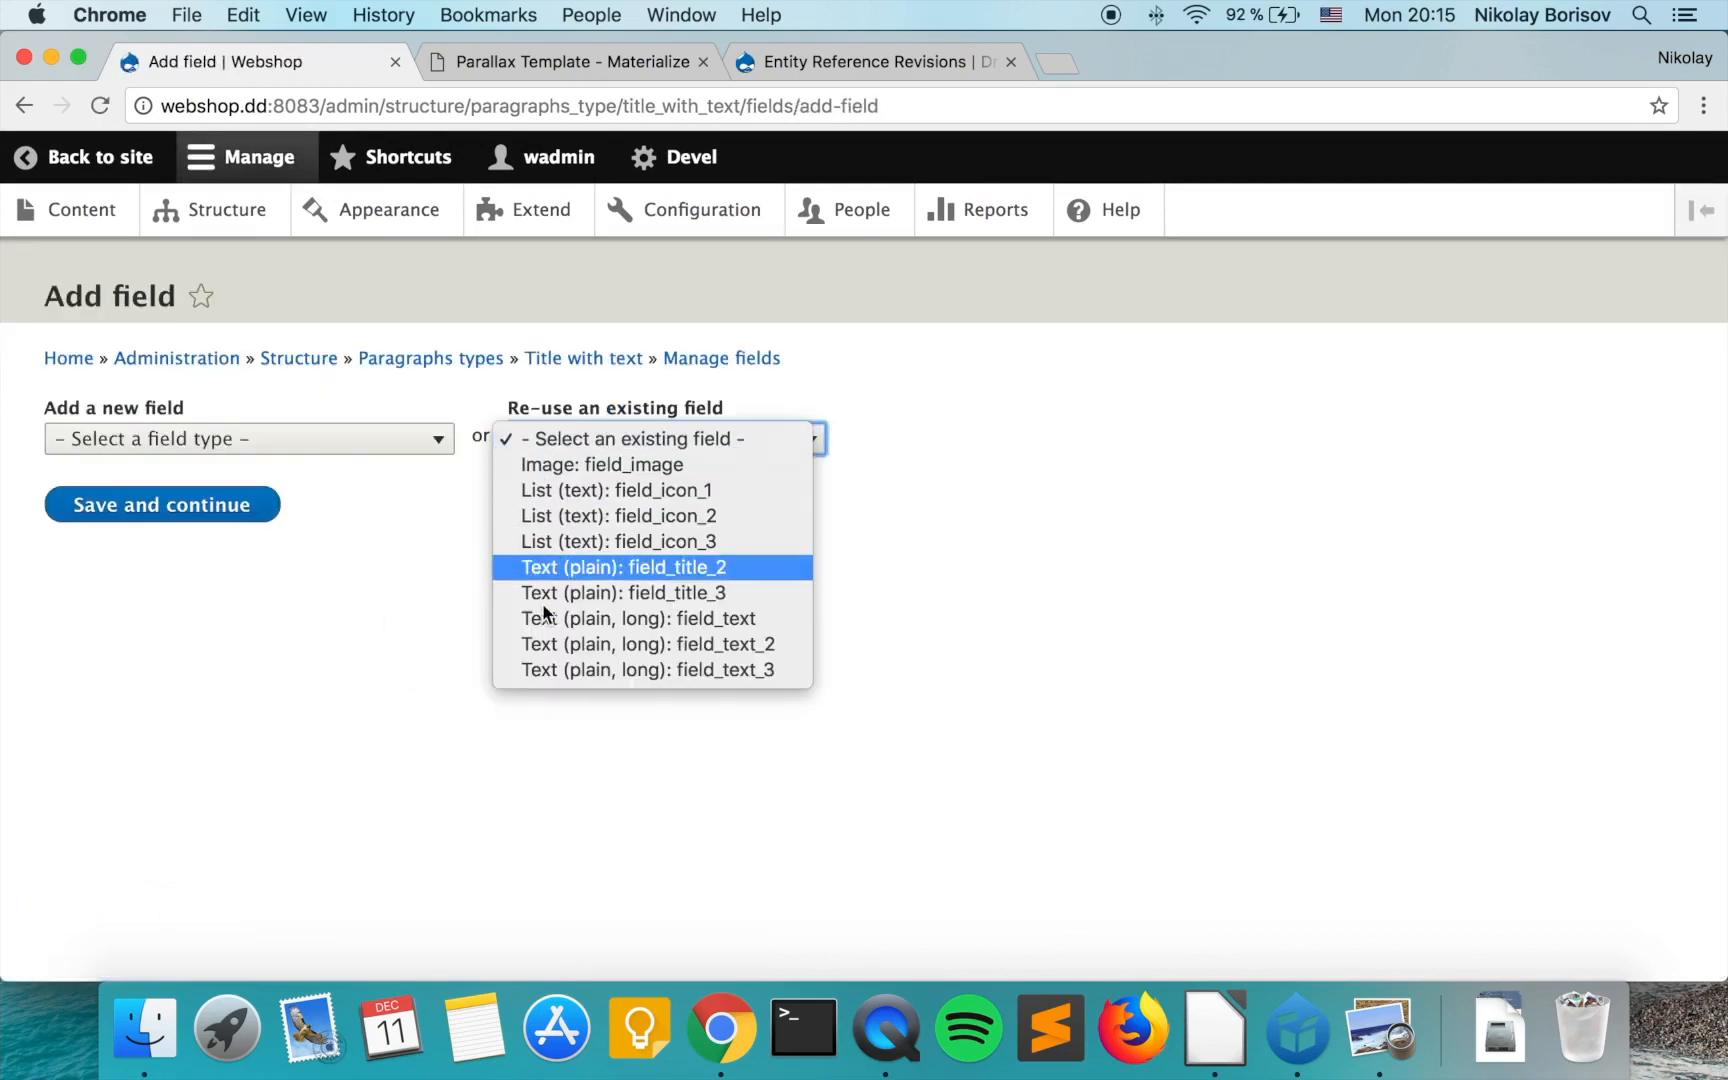
left_click(717, 620)
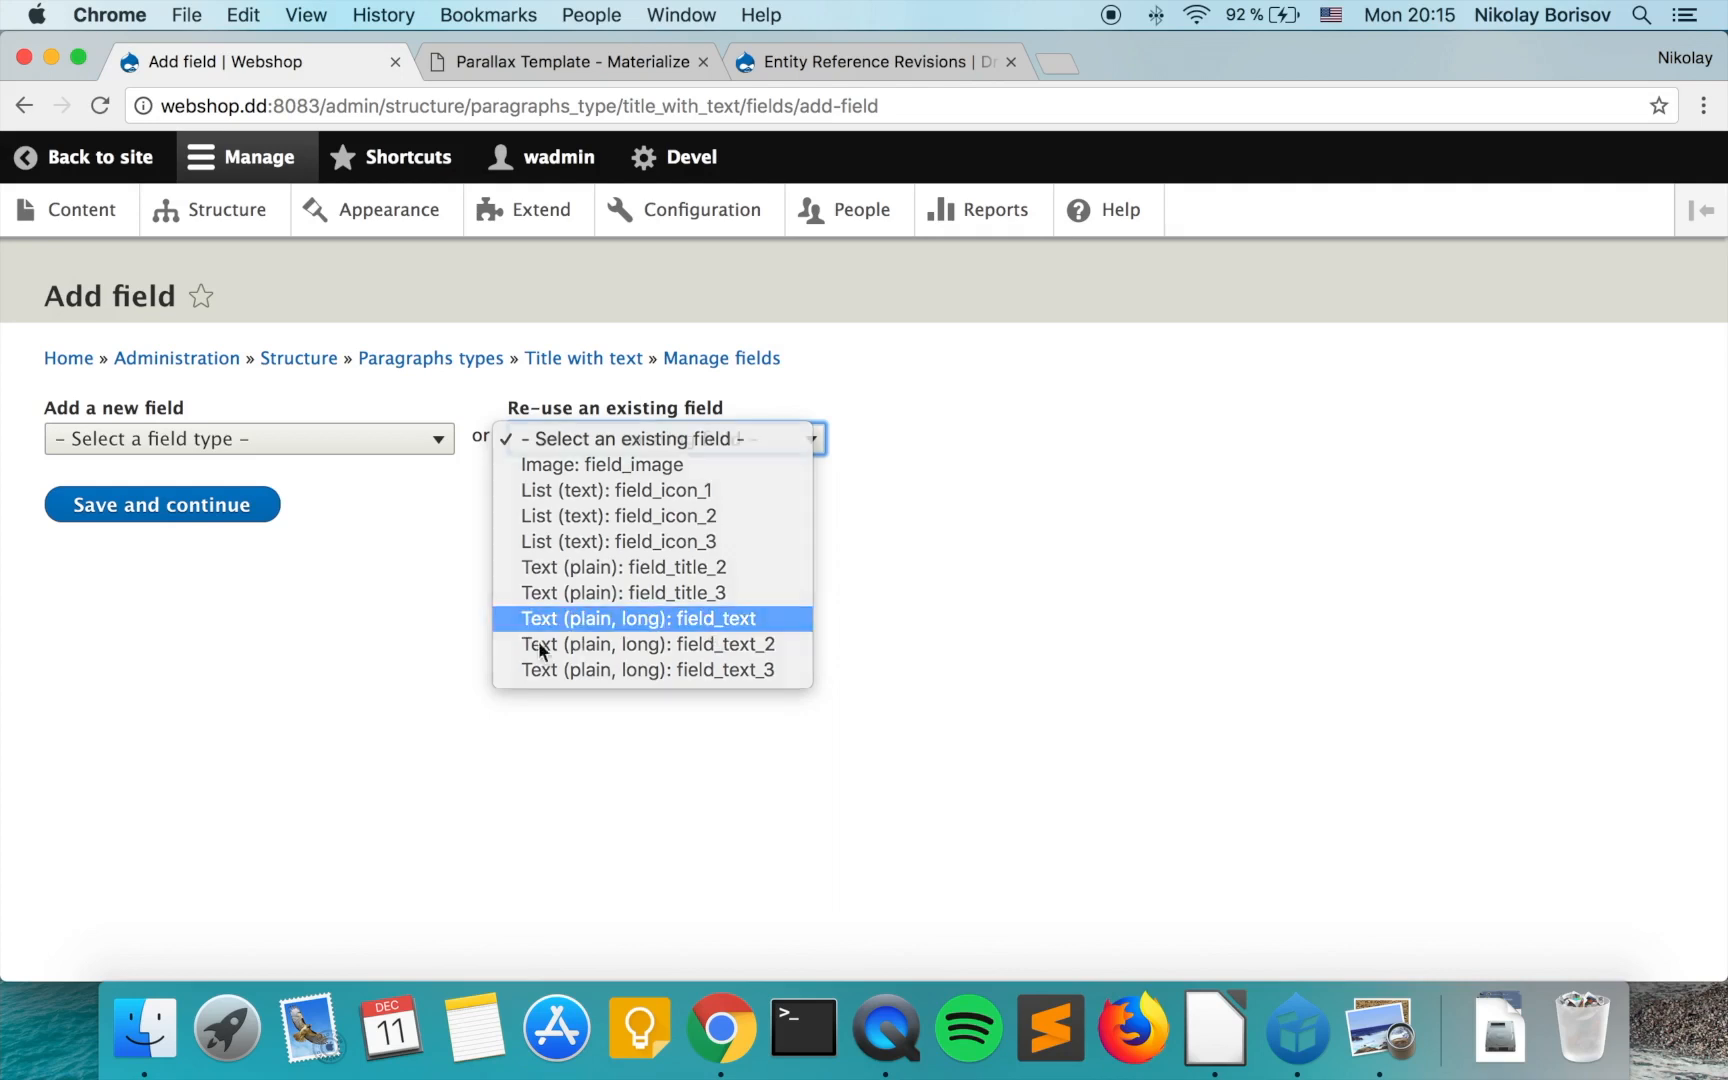
left_click_drag(93, 531, 312, 545)
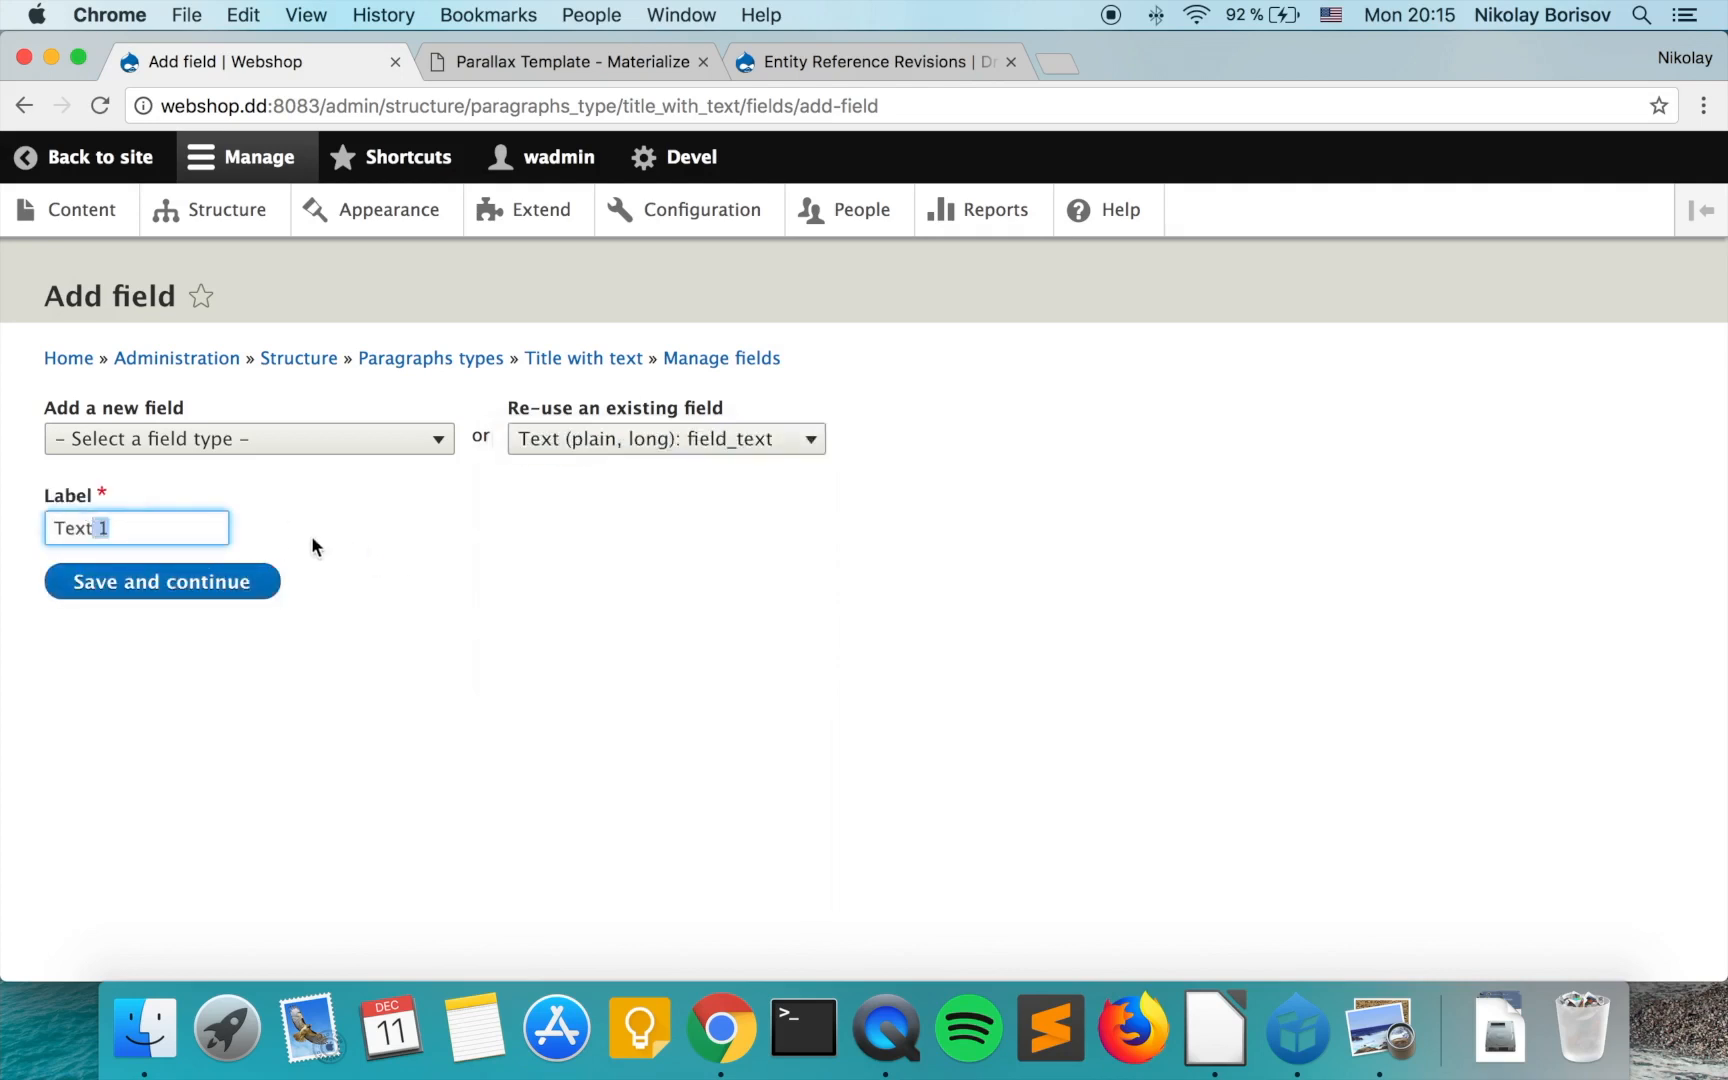
key("BackSpace")
left_click(239, 586)
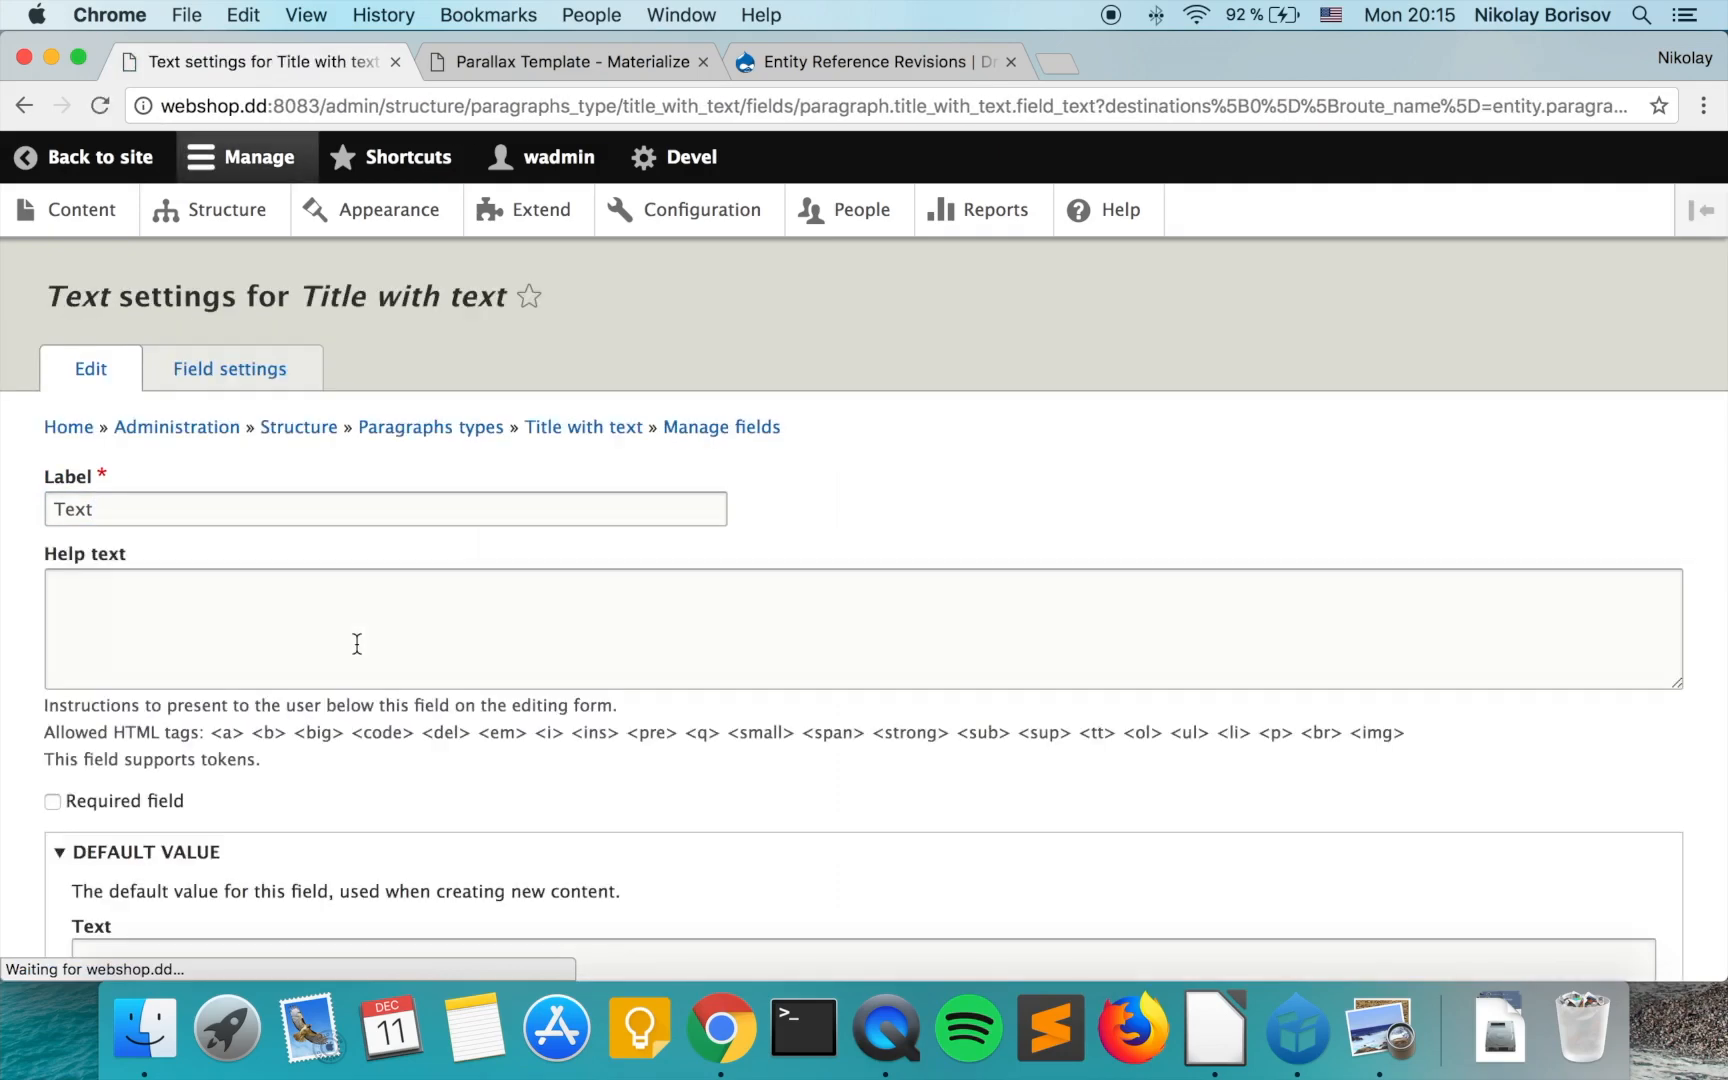
scroll(355, 644, "down", 5)
left_click(170, 848)
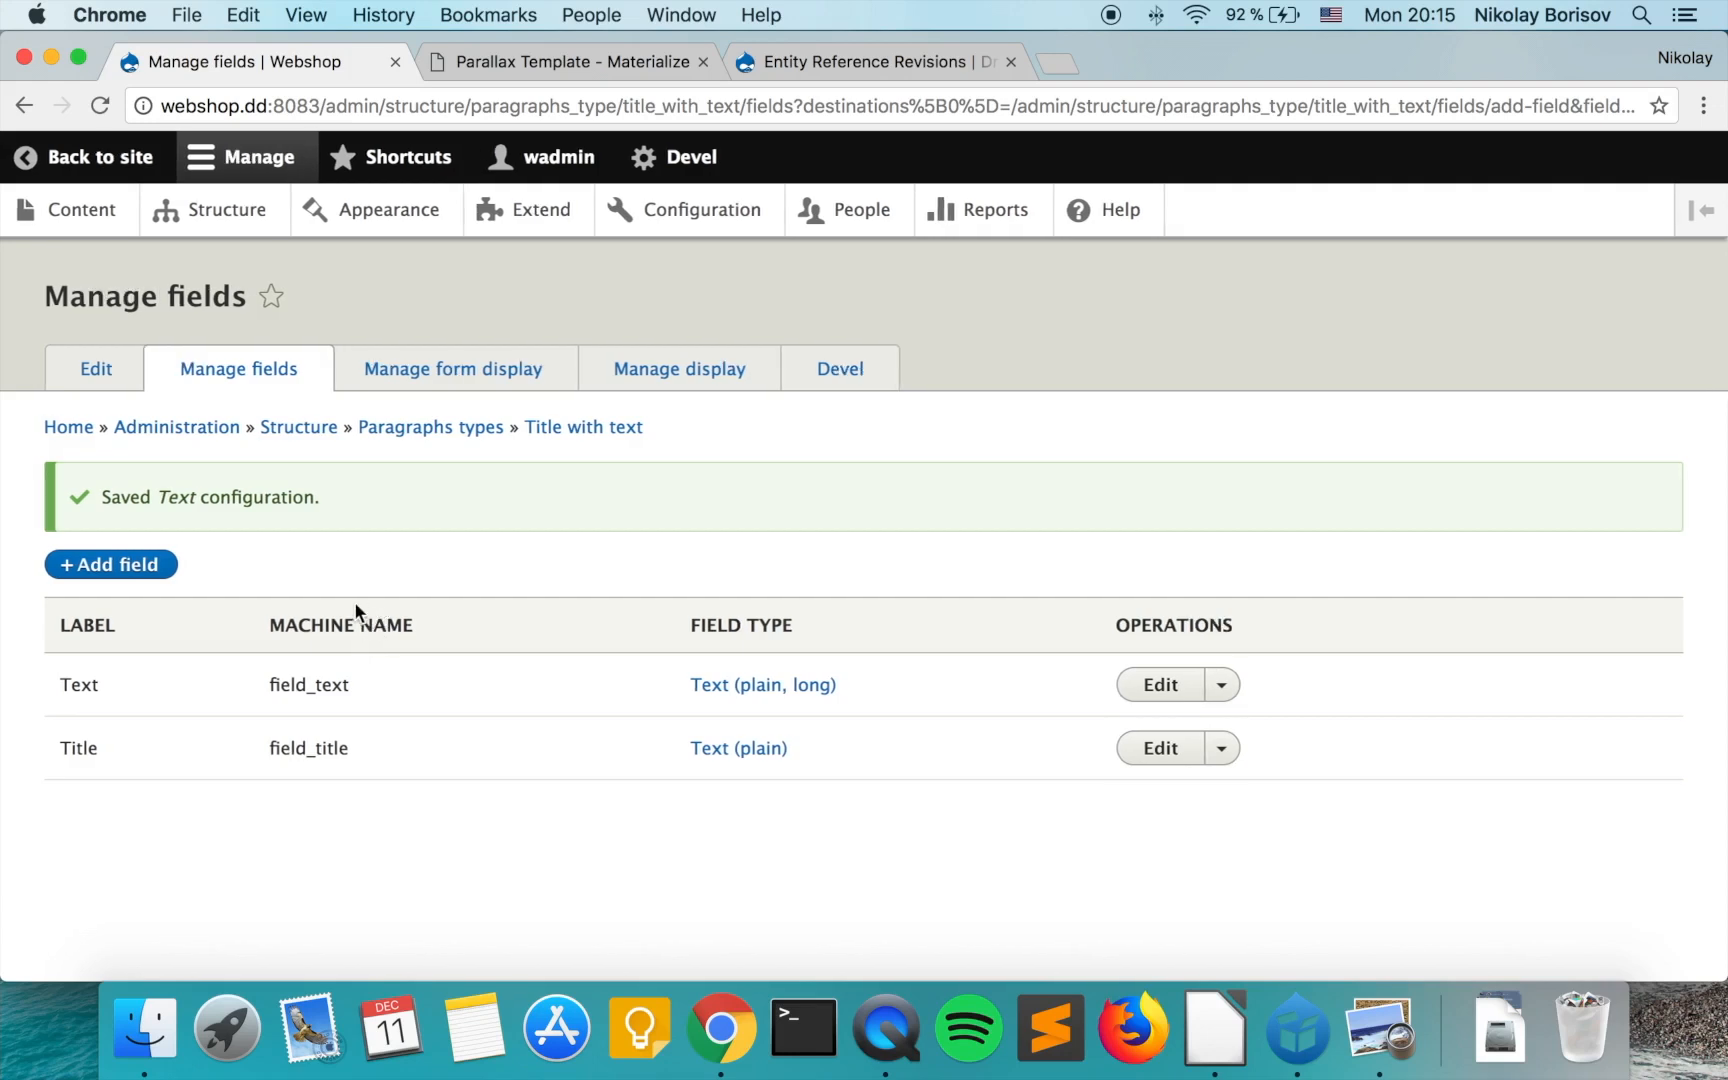
Add a new Paragraph field labelled Sections to the Basic page content type and save its storage settings with unlimited values.
left_click(243, 225)
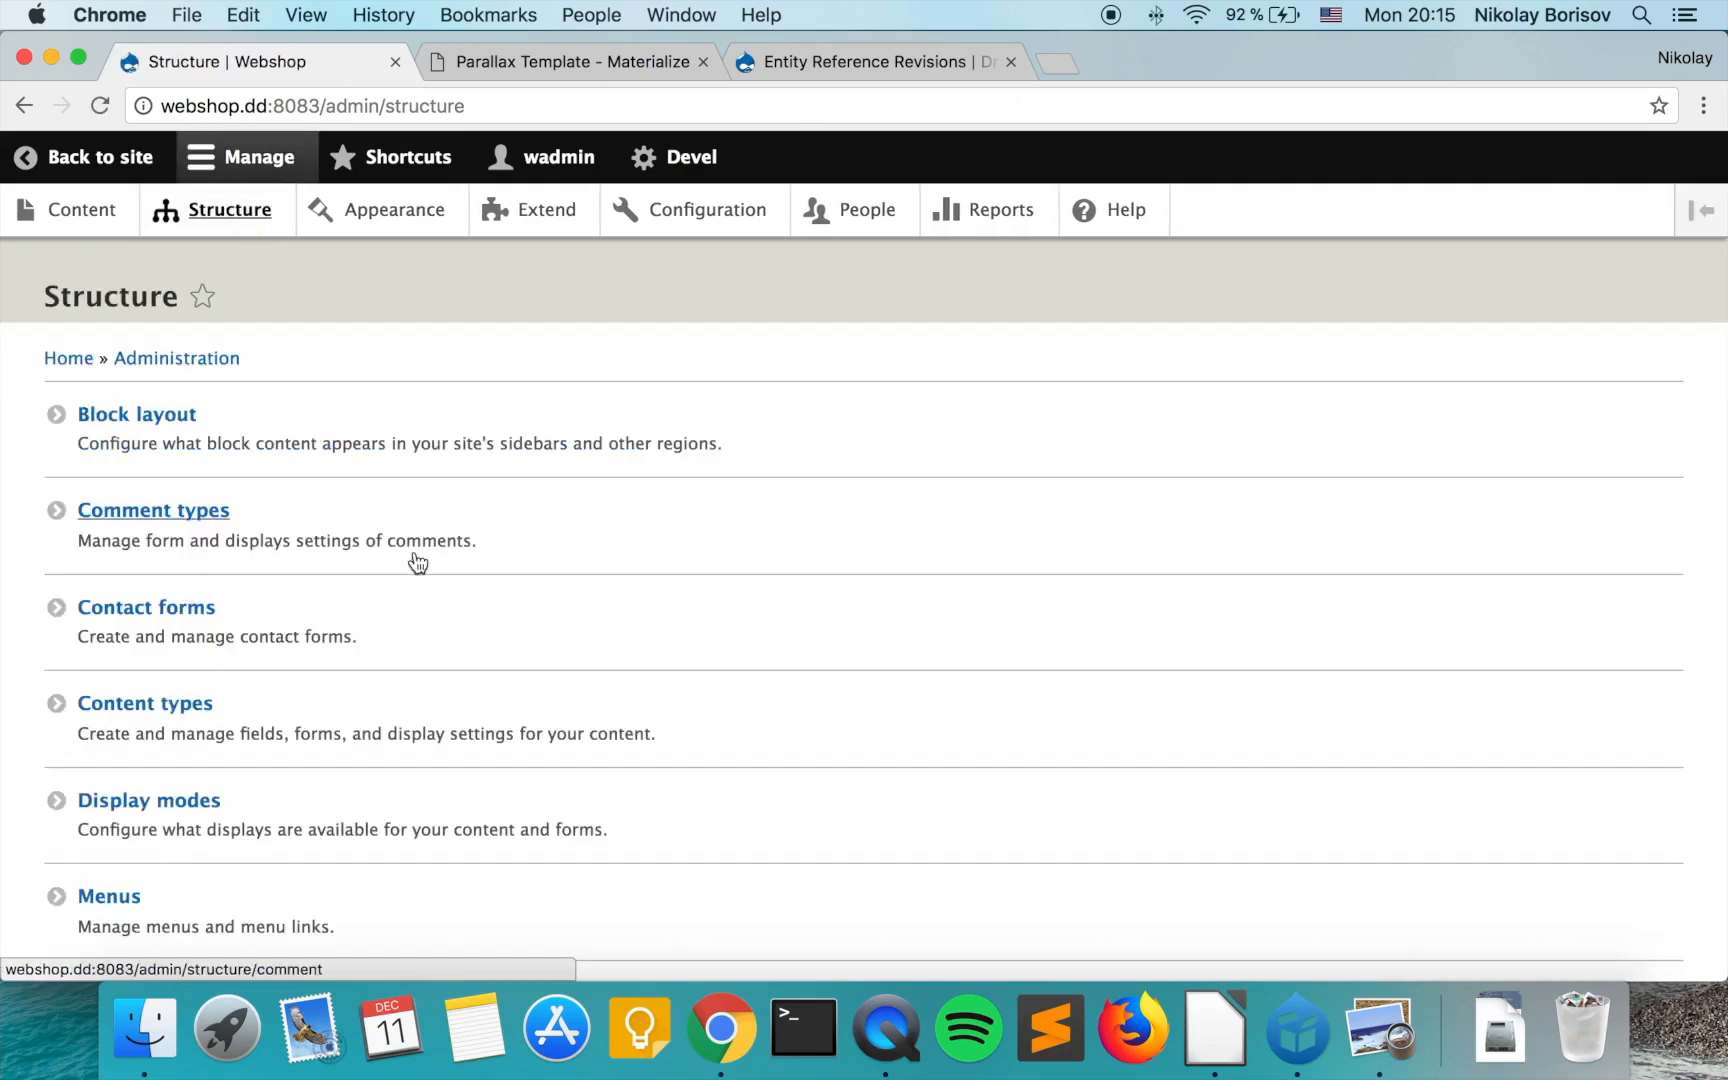
scroll(435, 560, "down", 3)
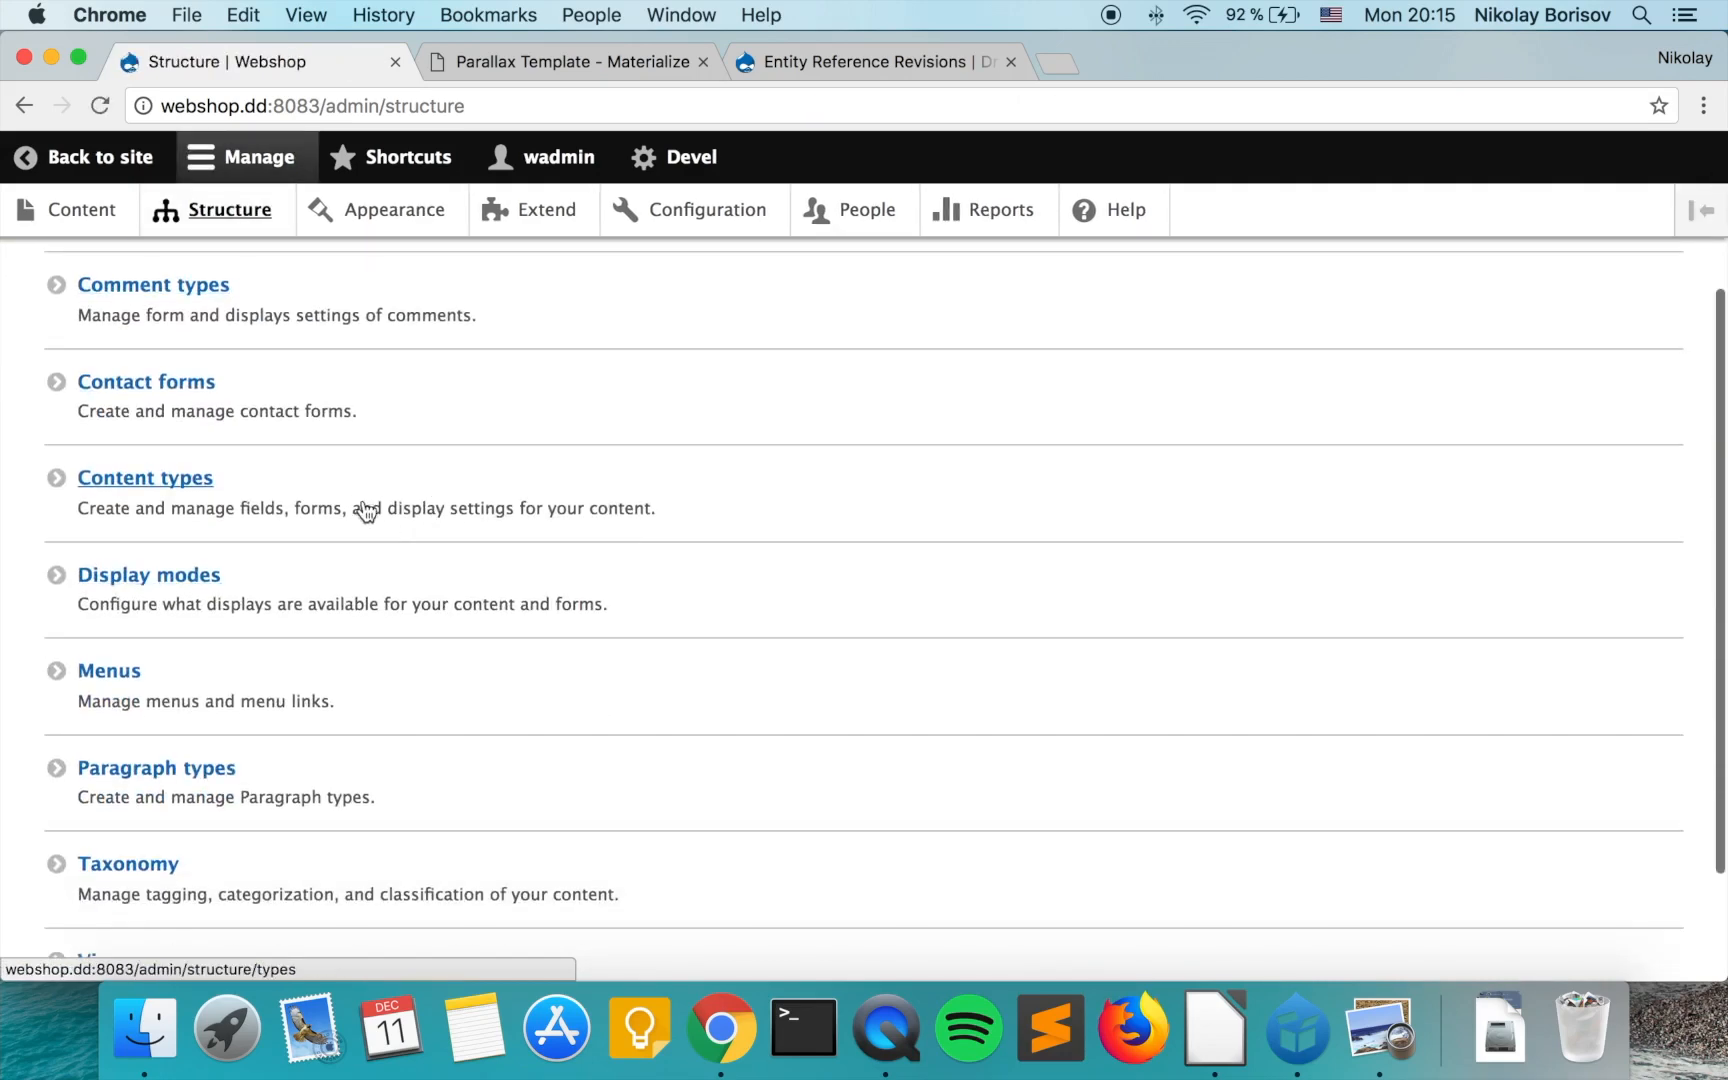
left_click(359, 497)
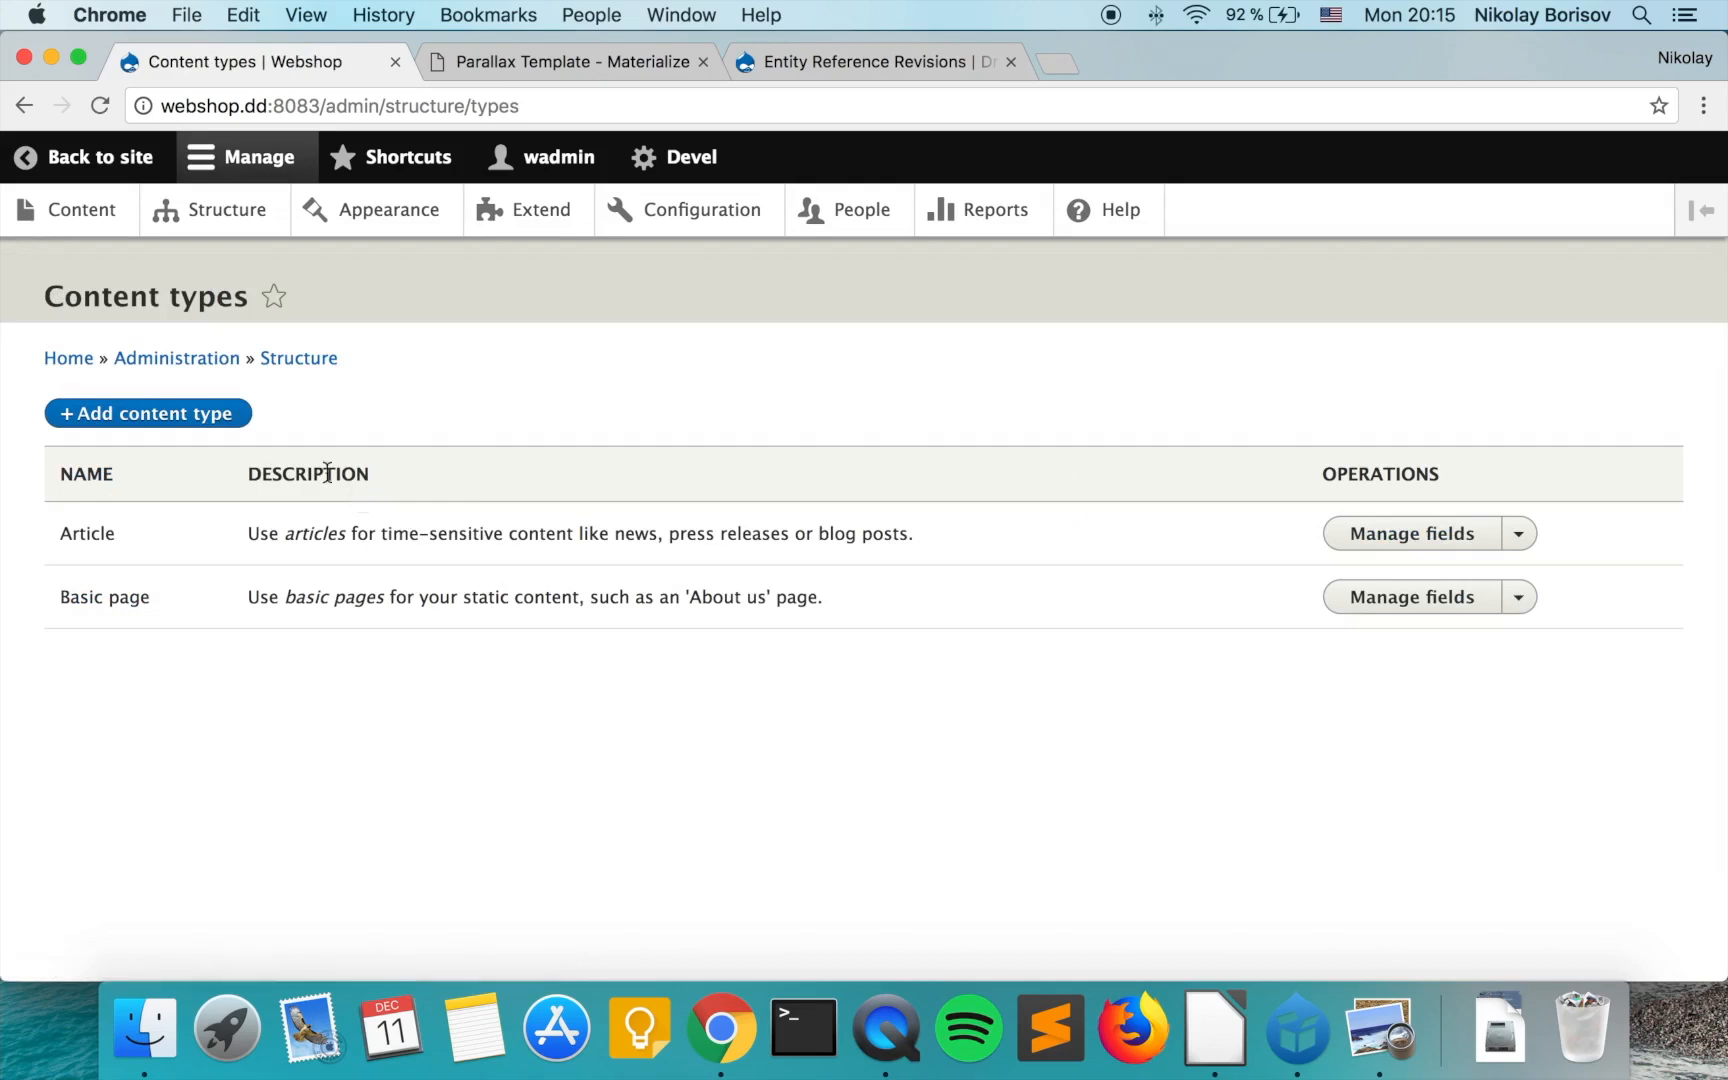
left_click(1412, 598)
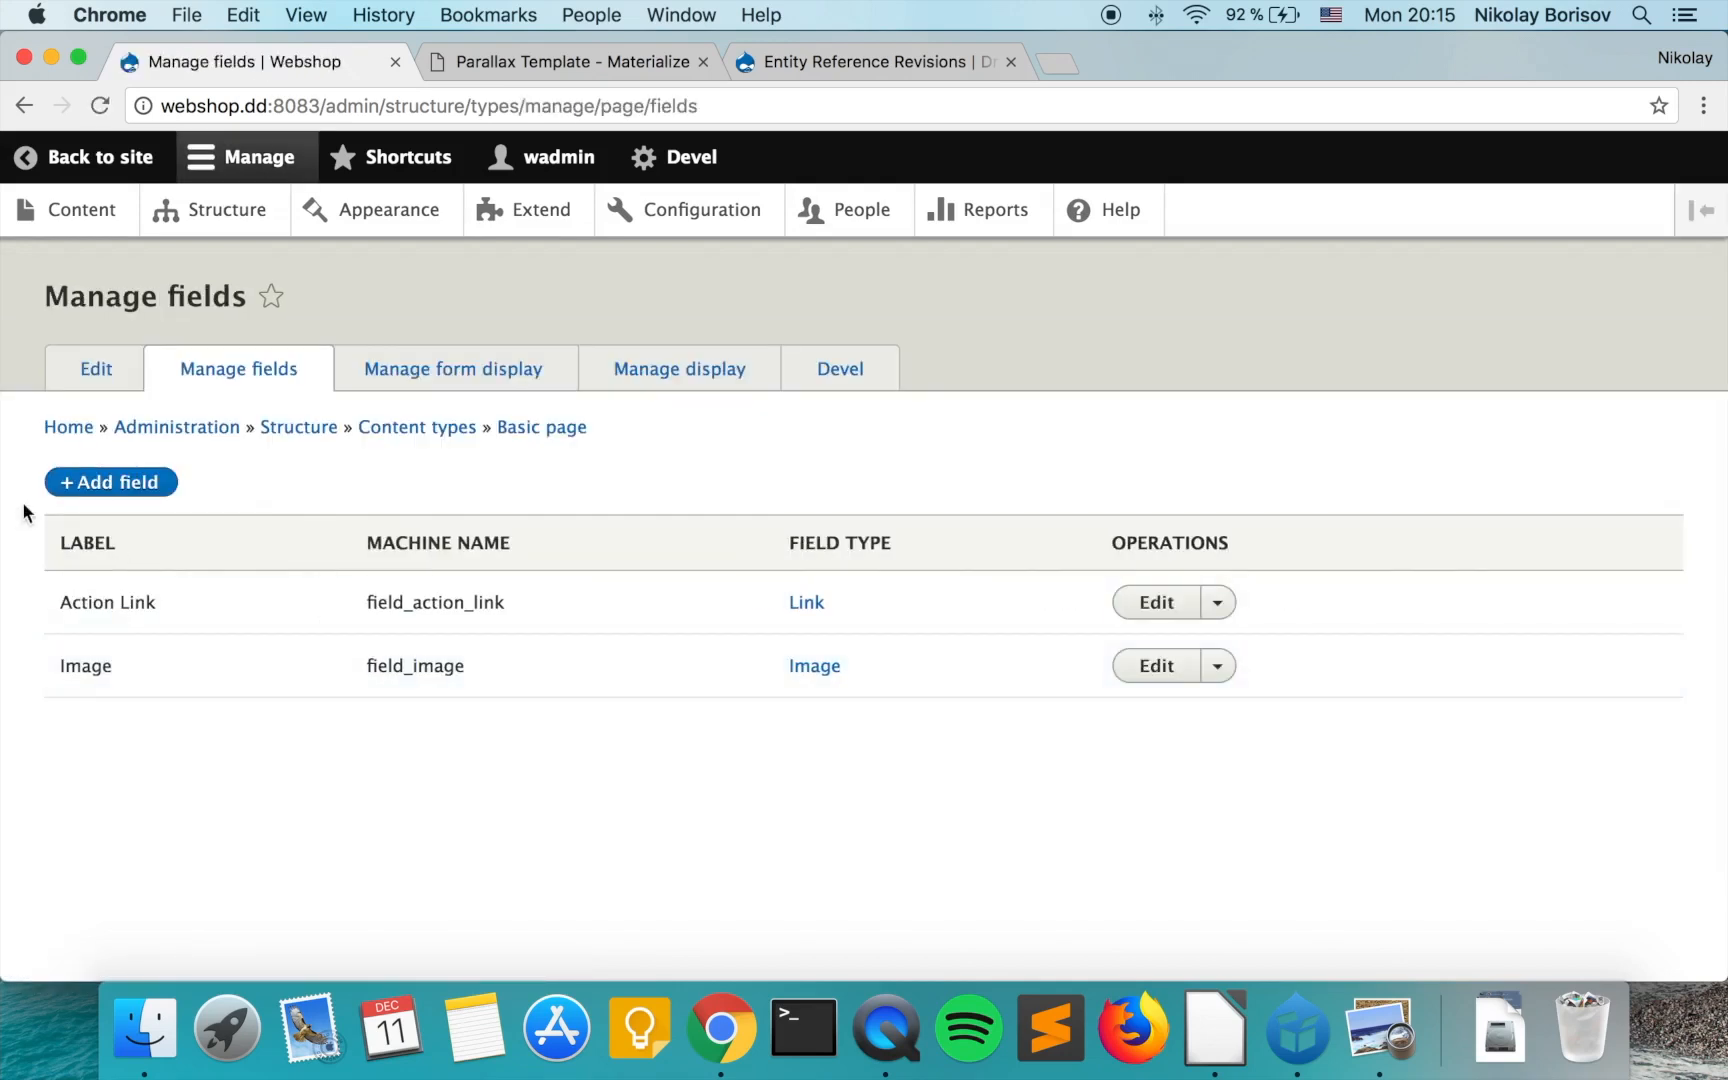
left_click(115, 485)
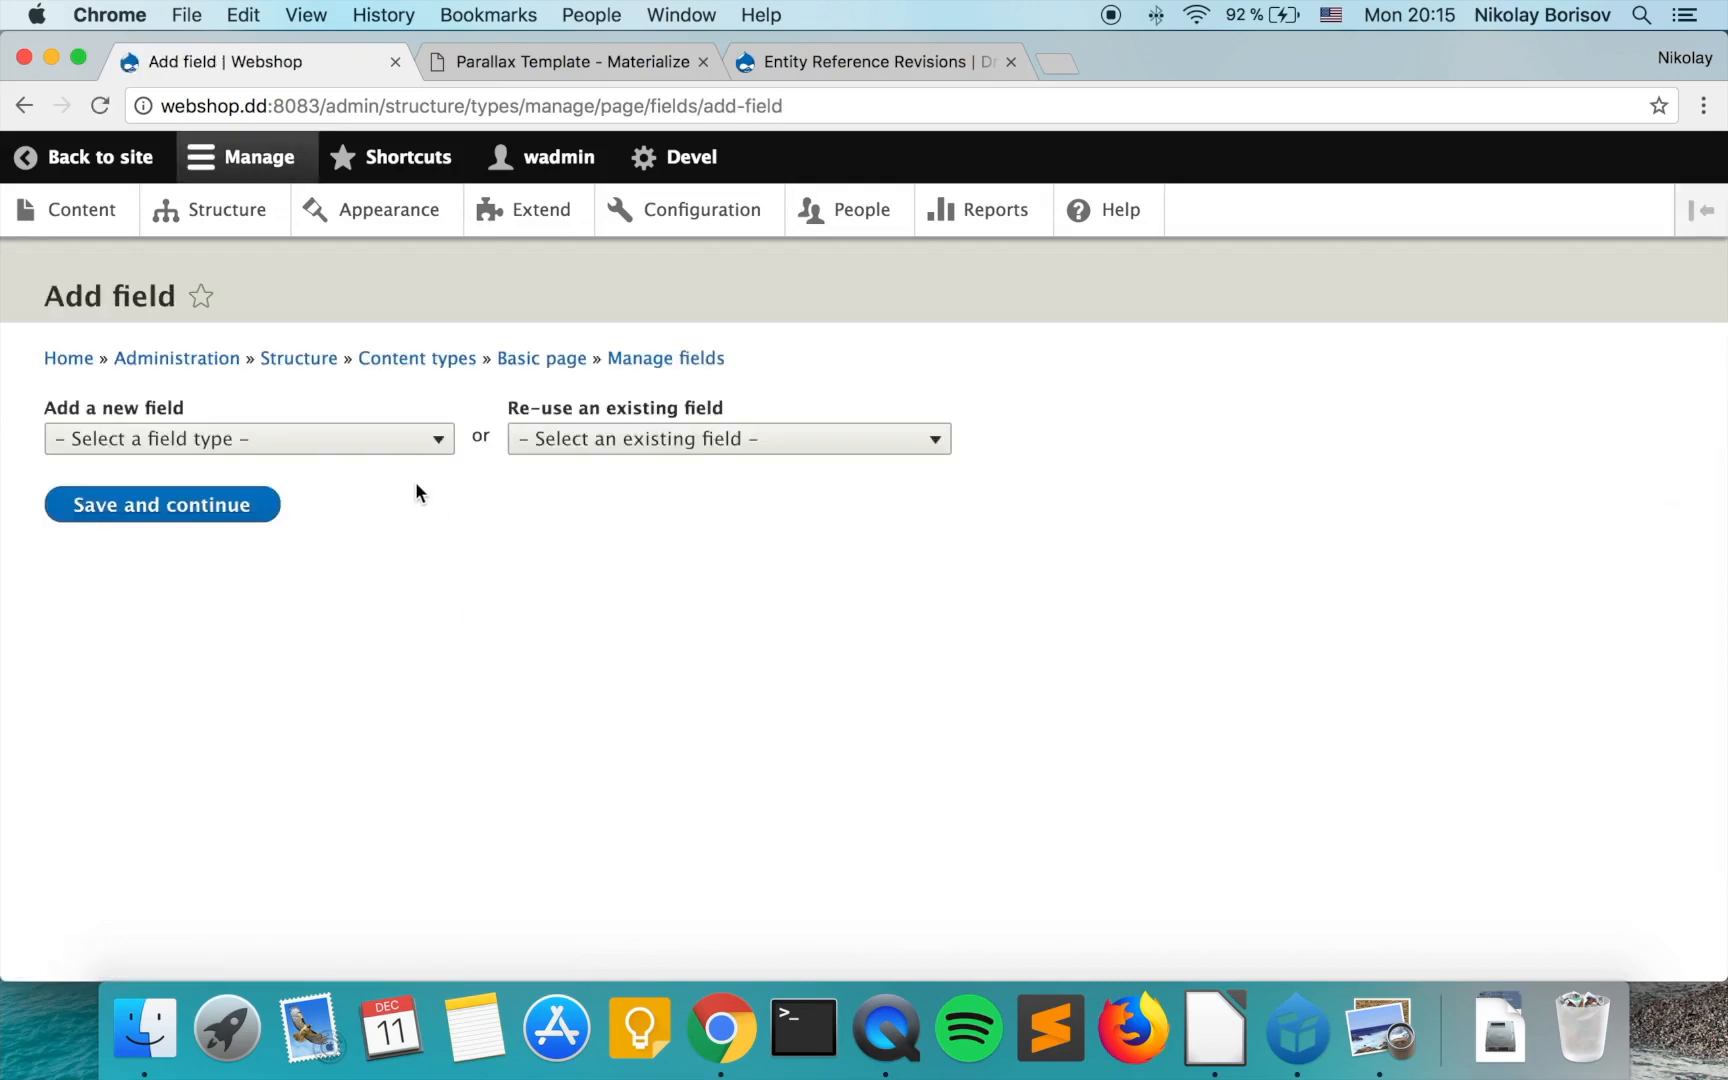
left_click(393, 438)
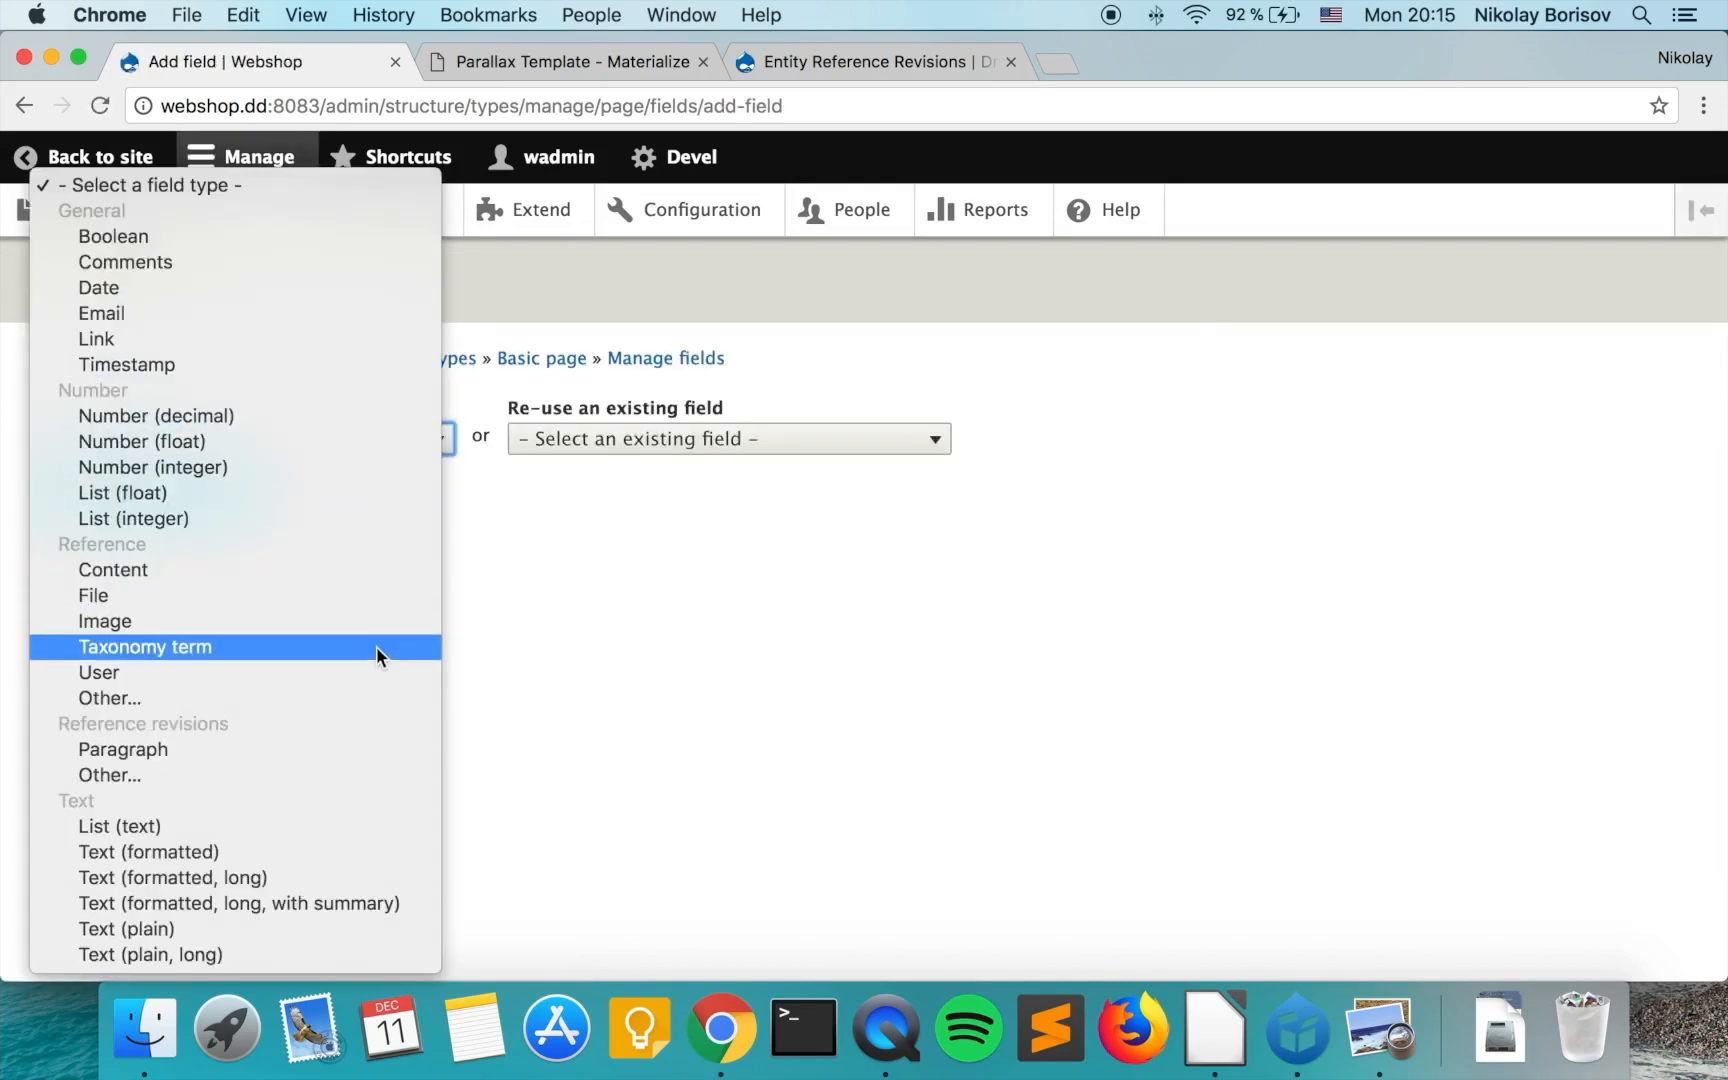
left_click(316, 749)
left_click(143, 527)
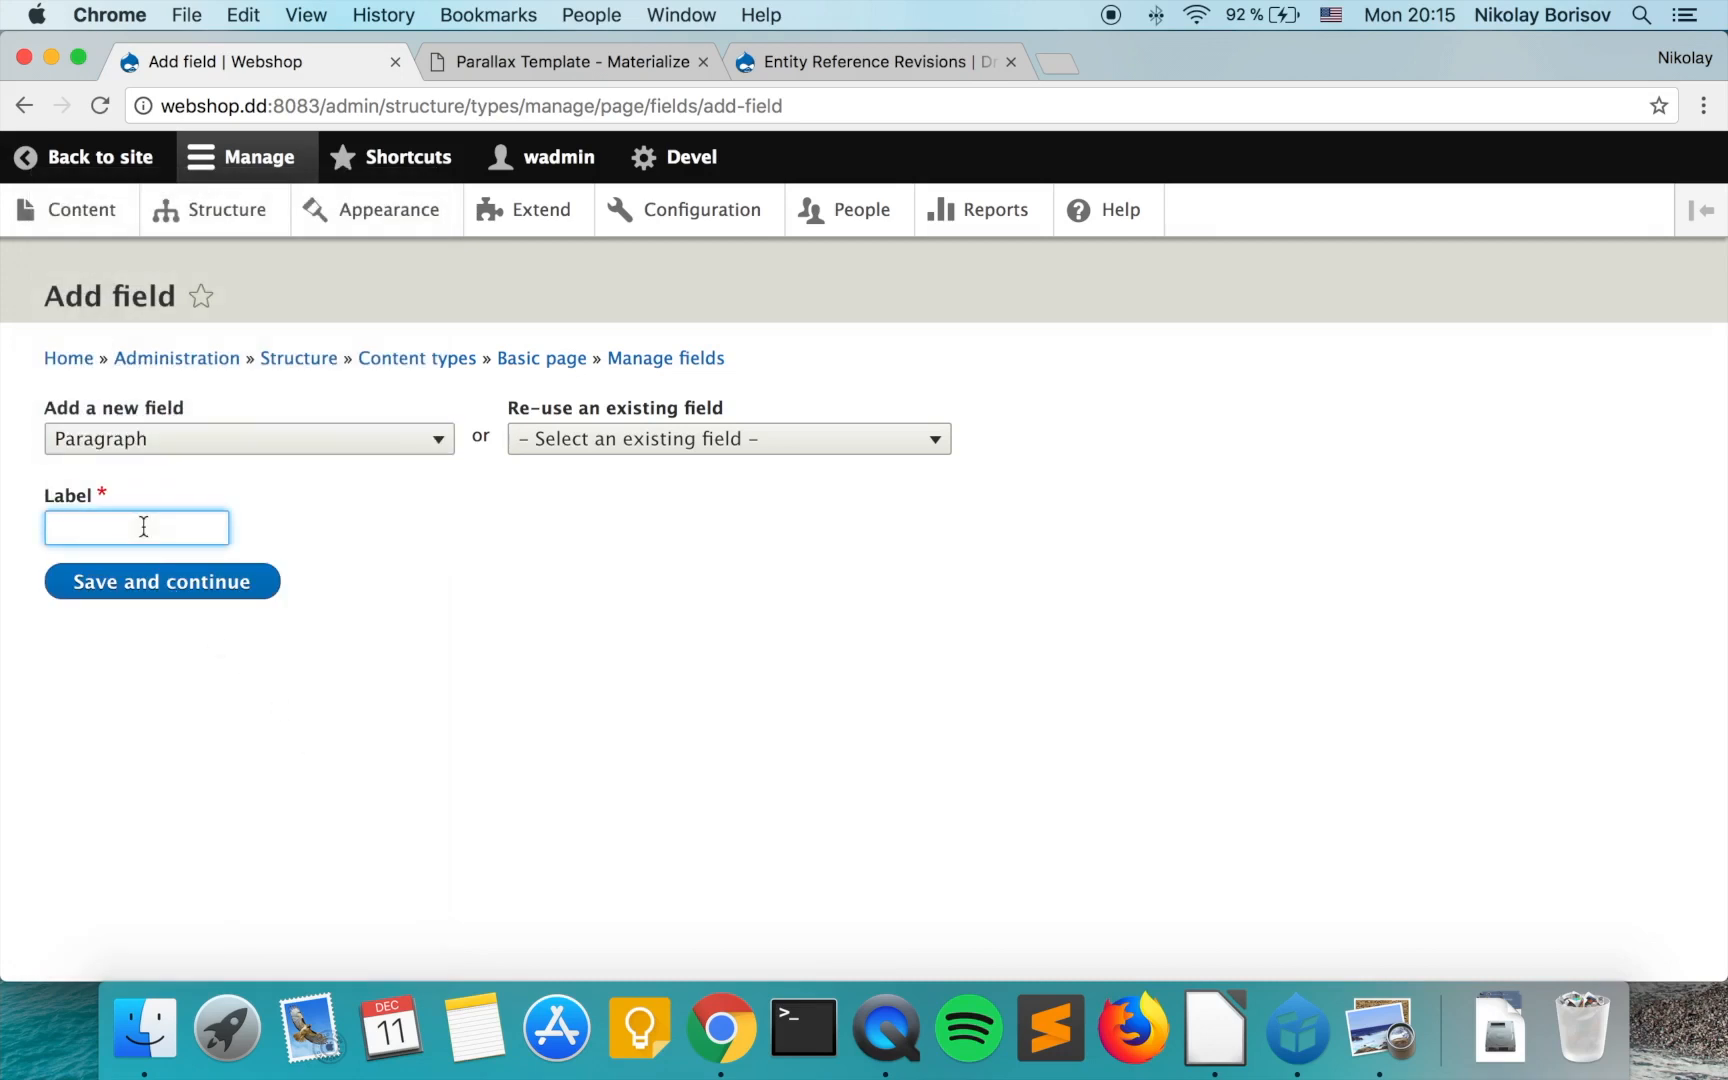
type("Sections")
left_click(145, 582)
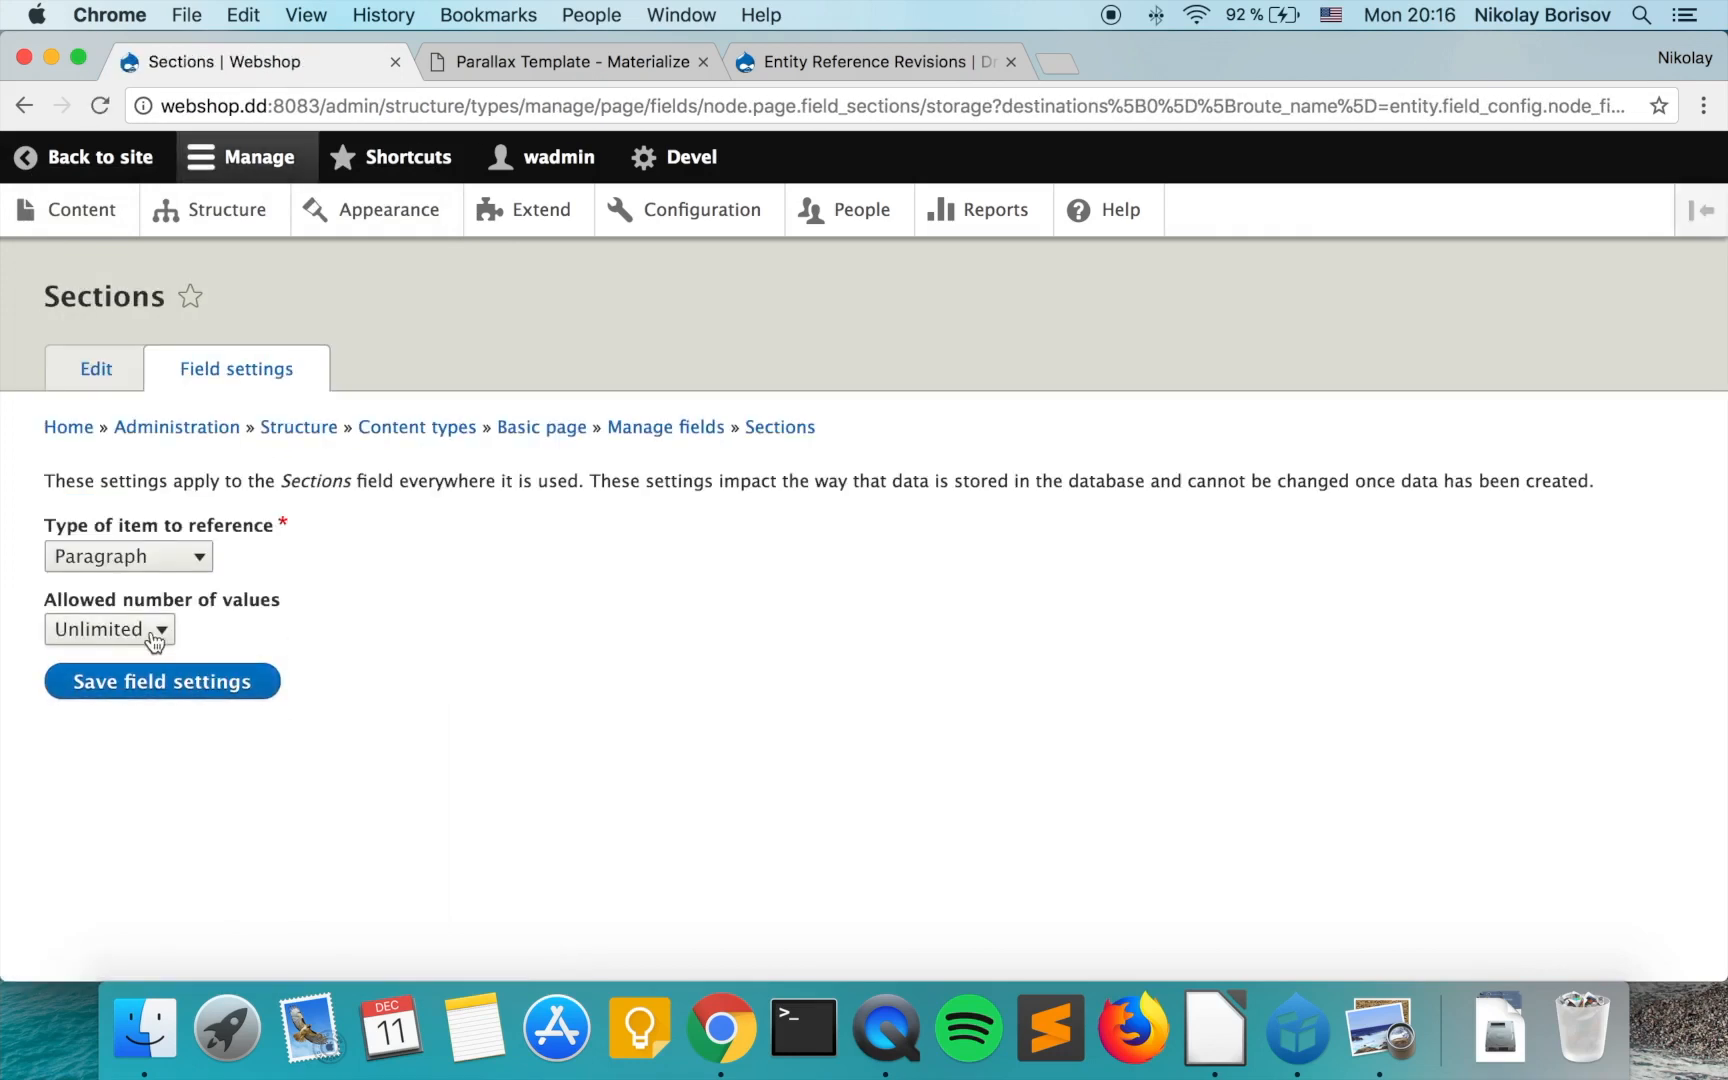
left_click(216, 684)
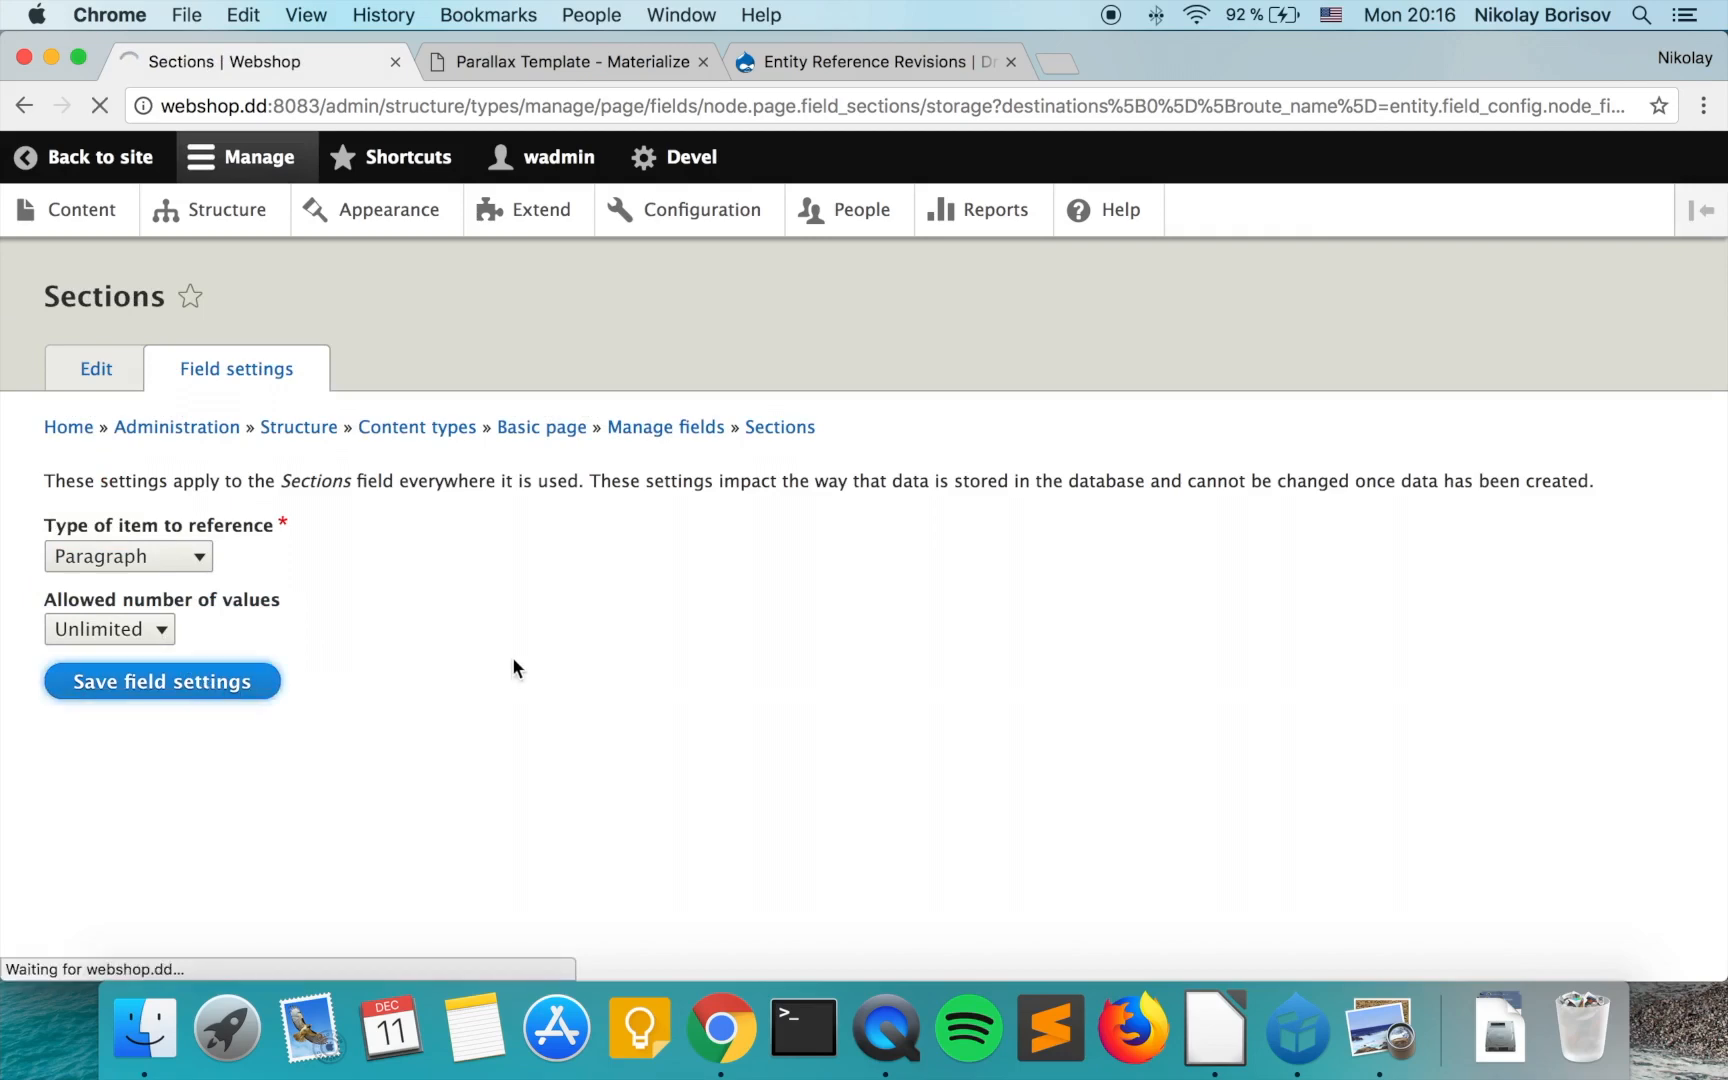
Include the 3 actions, Image with title and Title with text paragraph types in the Sections field and save its settings.
scroll(513, 667, "down", 7)
scroll(513, 667, "down", 2)
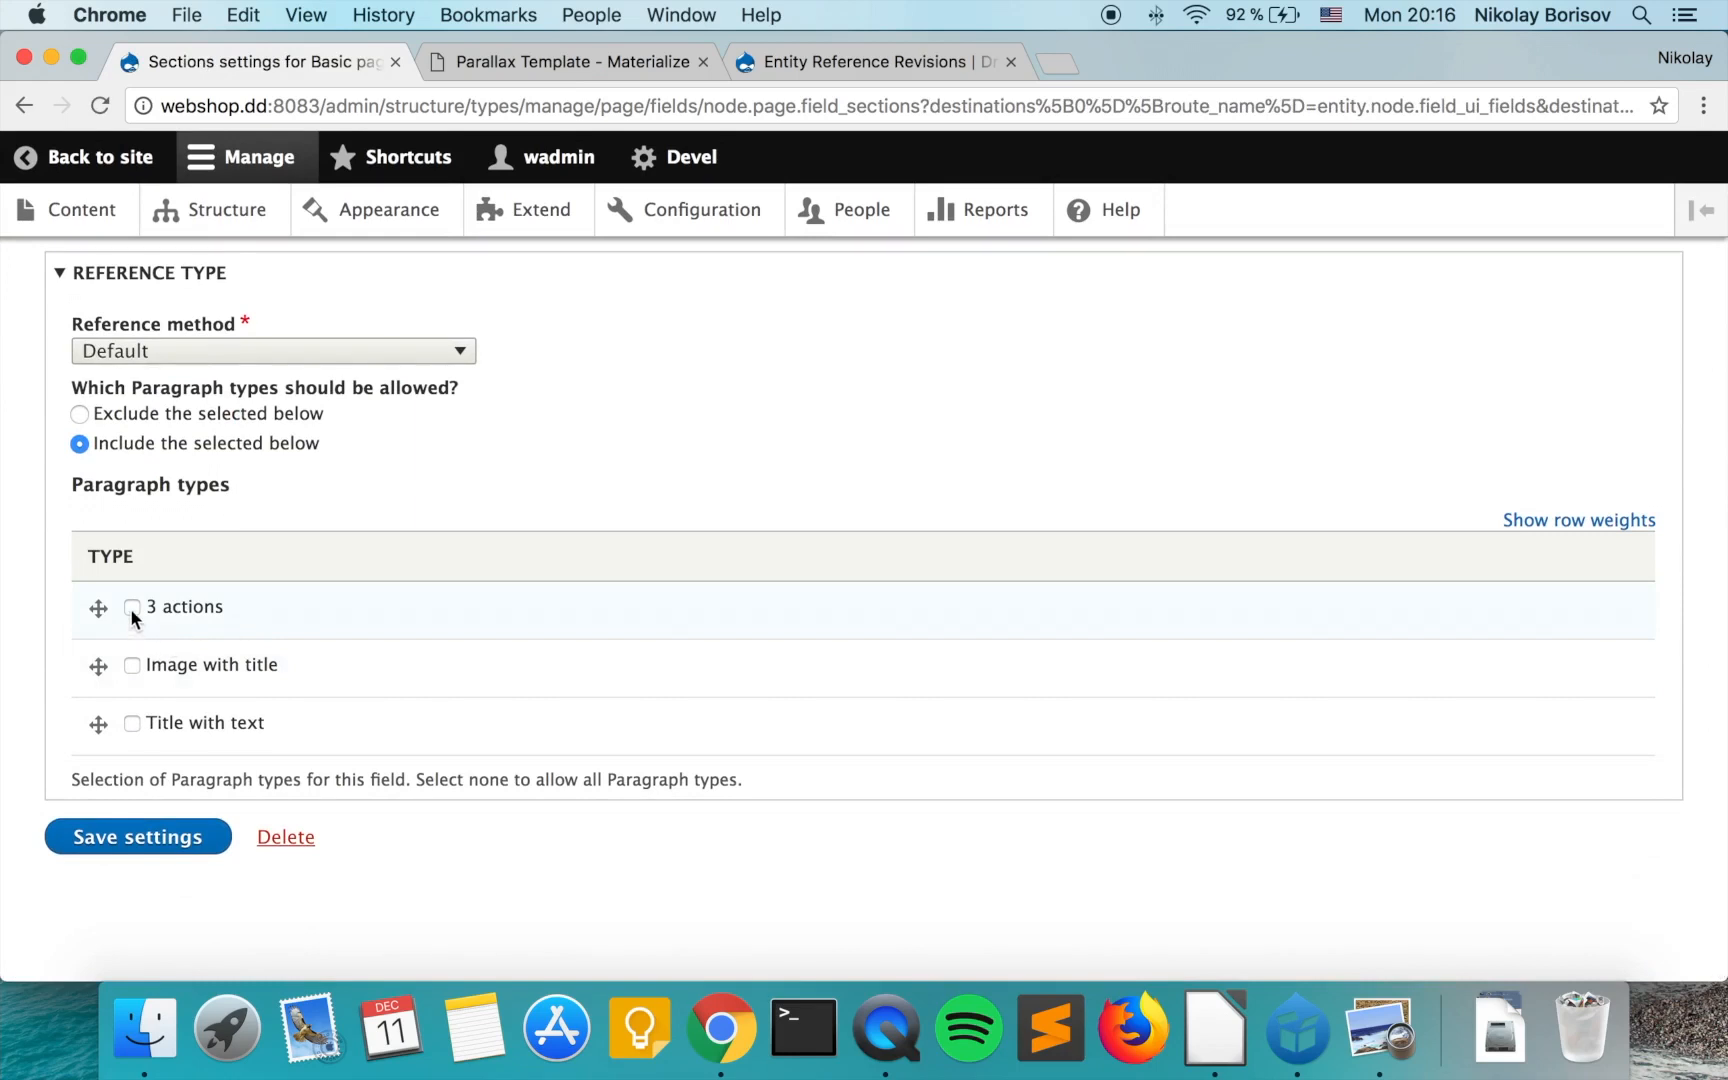
left_click(132, 664)
left_click(132, 723)
left_click(140, 836)
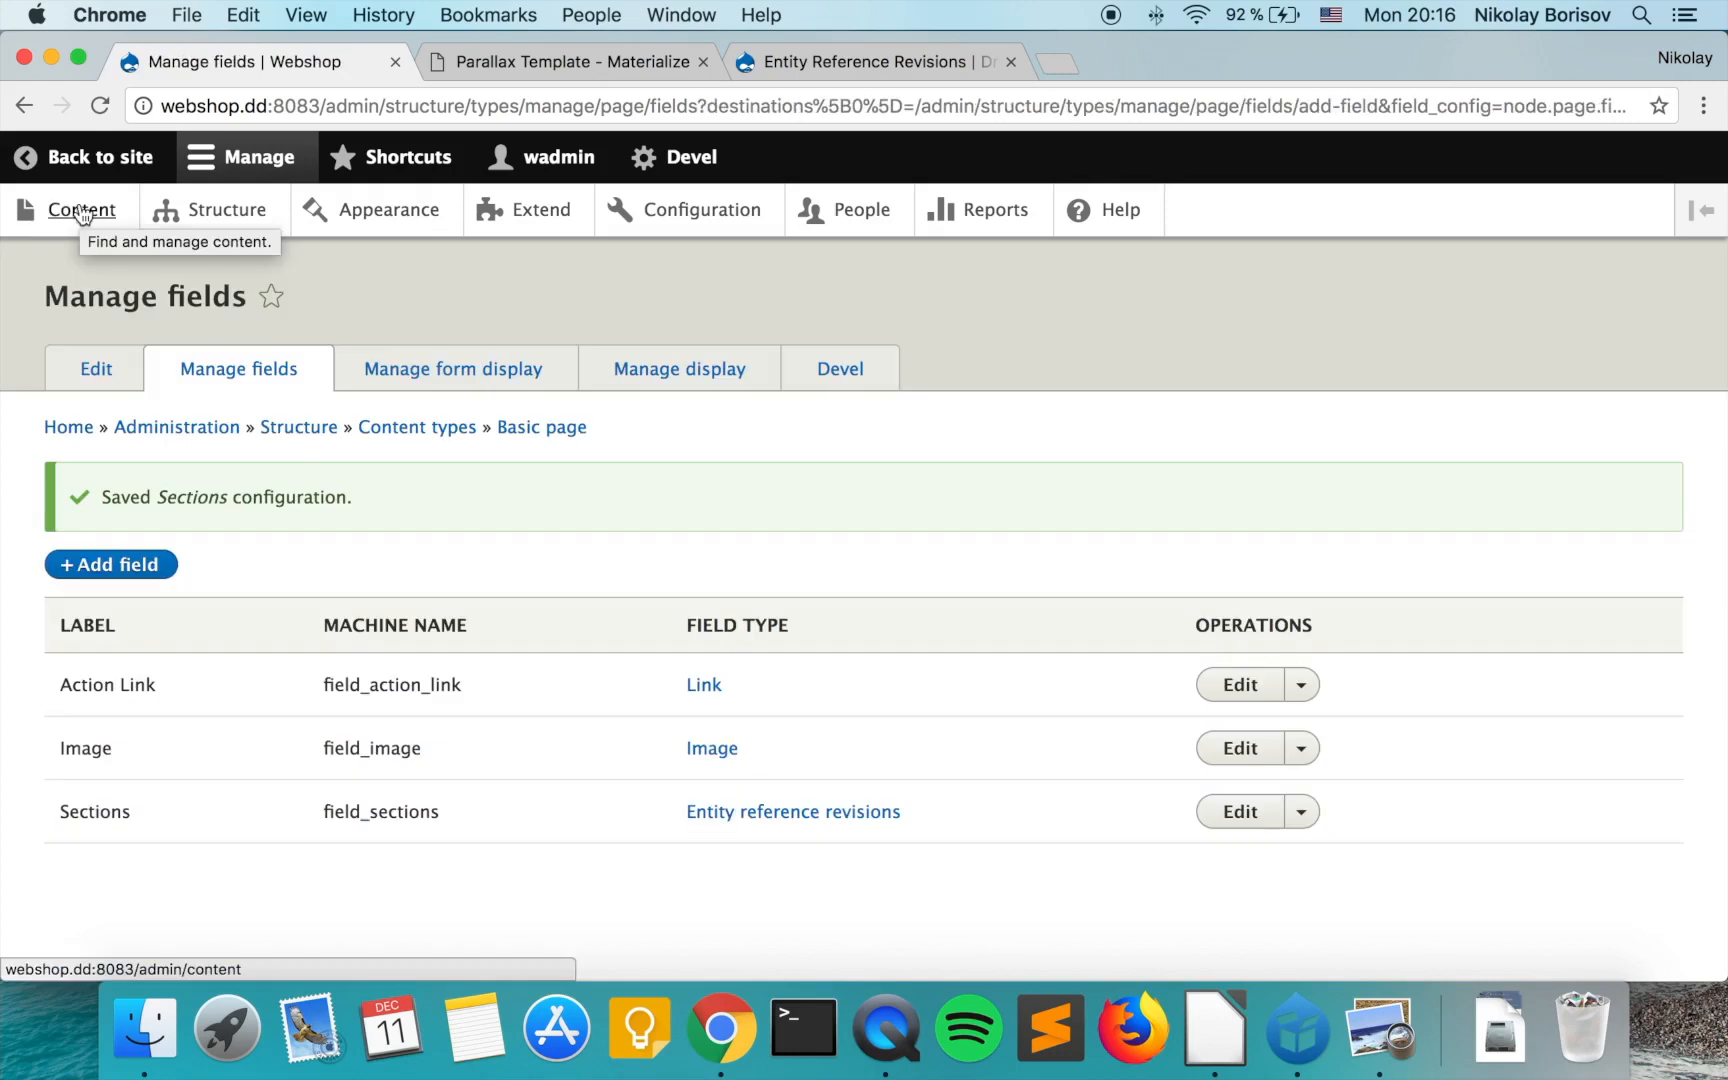